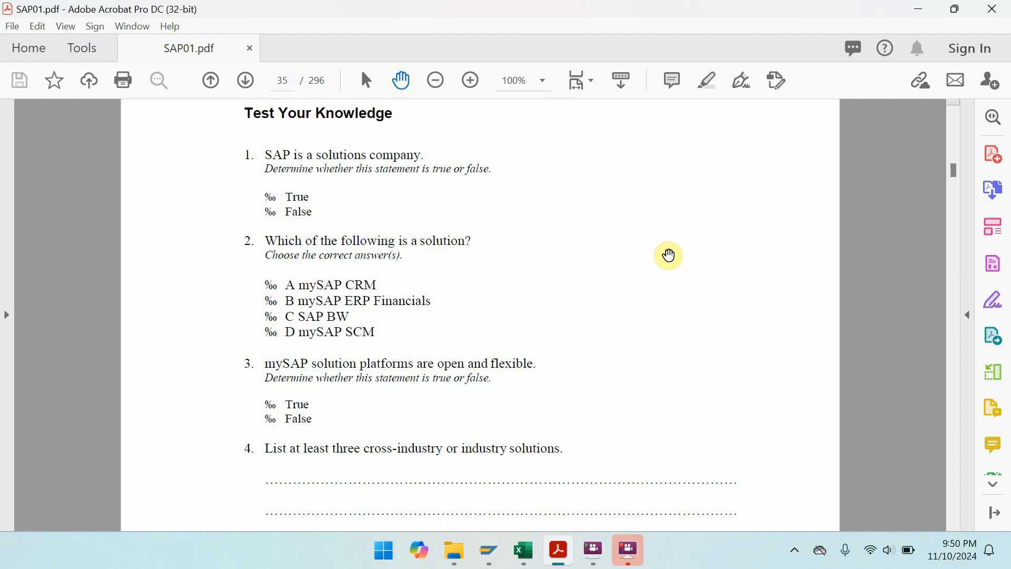
- Go to page 42 of SAP01.pdf and bring Exercise 2-1's logon entry table into view
{"action": "key", "text": "ctrl+l"}
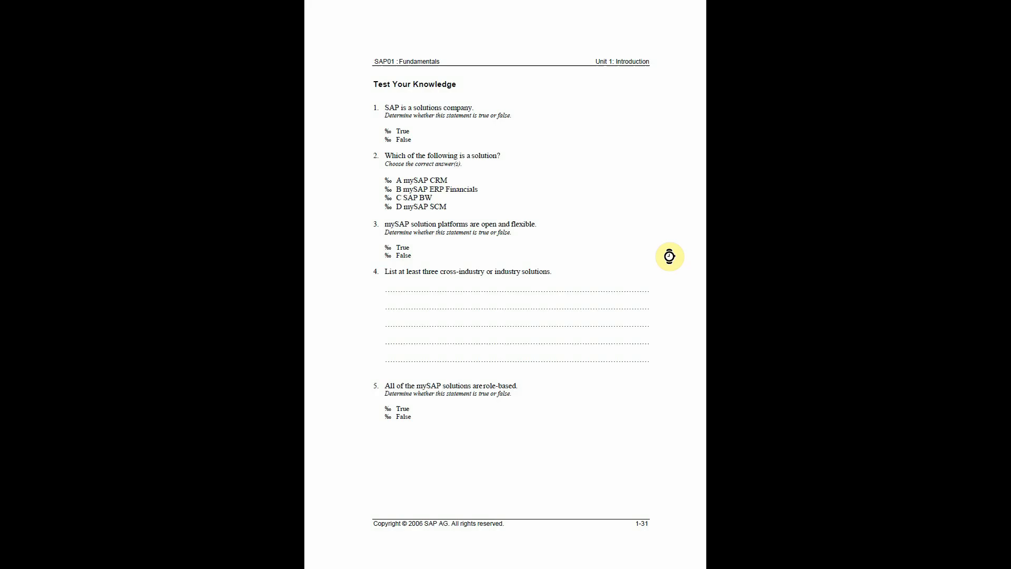
{"action": "scroll", "coordinate": [670, 256], "scroll_direction": "down", "scroll_amount": 10}
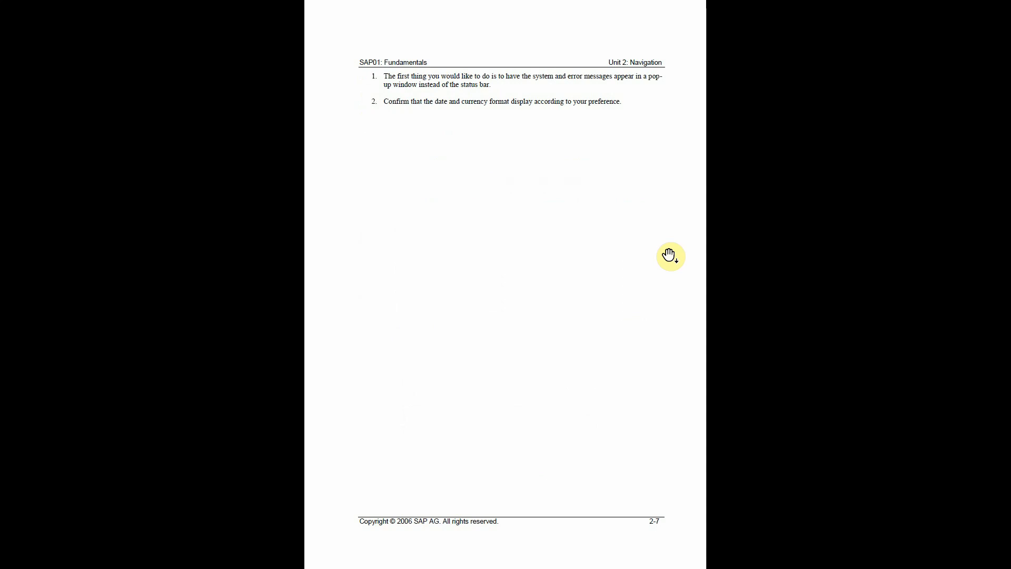
{"action": "key", "text": "Escape"}
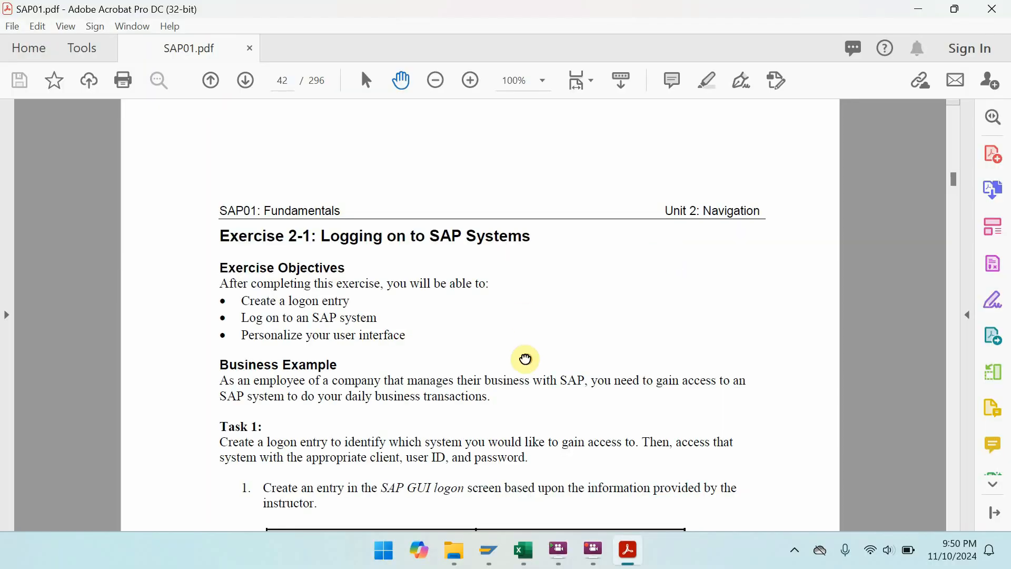
{"action": "left_click_drag", "start_coordinate": [525, 358], "coordinate": [522, 274]}
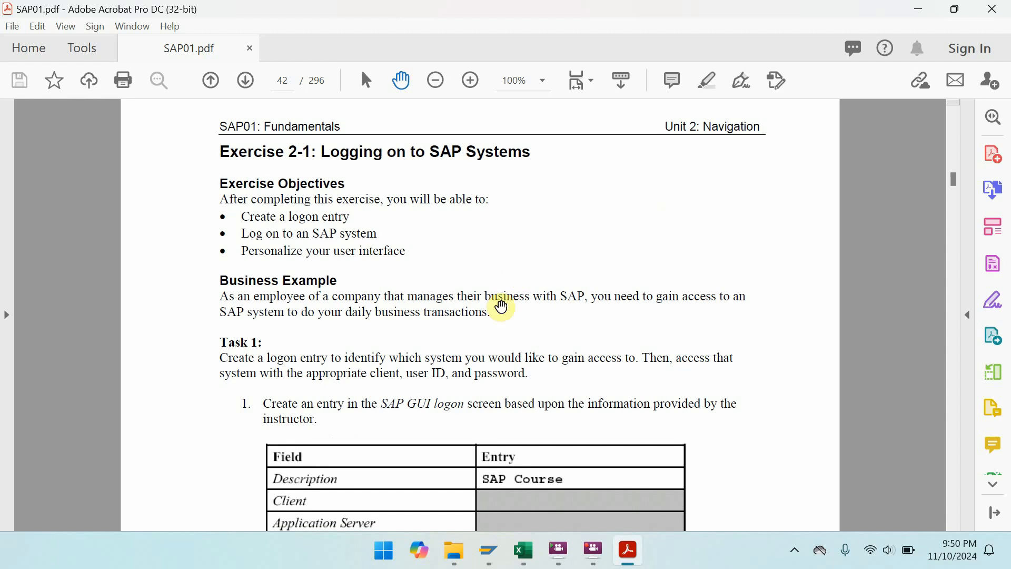
{"action": "left_click_drag", "start_coordinate": [501, 355], "coordinate": [501, 343]}
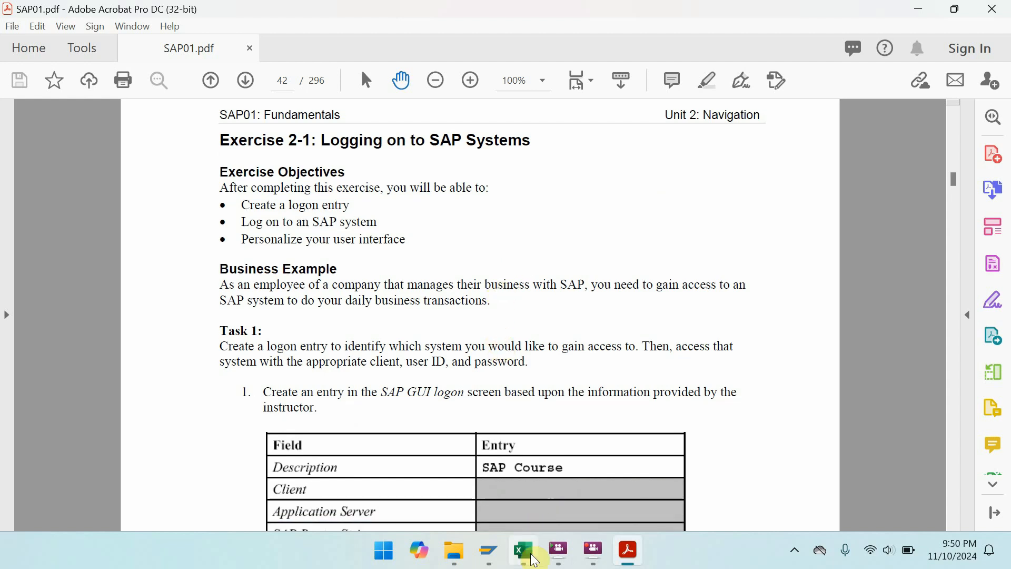
- Maximize the SAP Easy Access window, then switch to the User Log In Check SAP01-O workbook in Excel
{"action": "mouse_move", "coordinate": [488, 551]}
{"action": "left_click", "coordinate": [524, 493]}
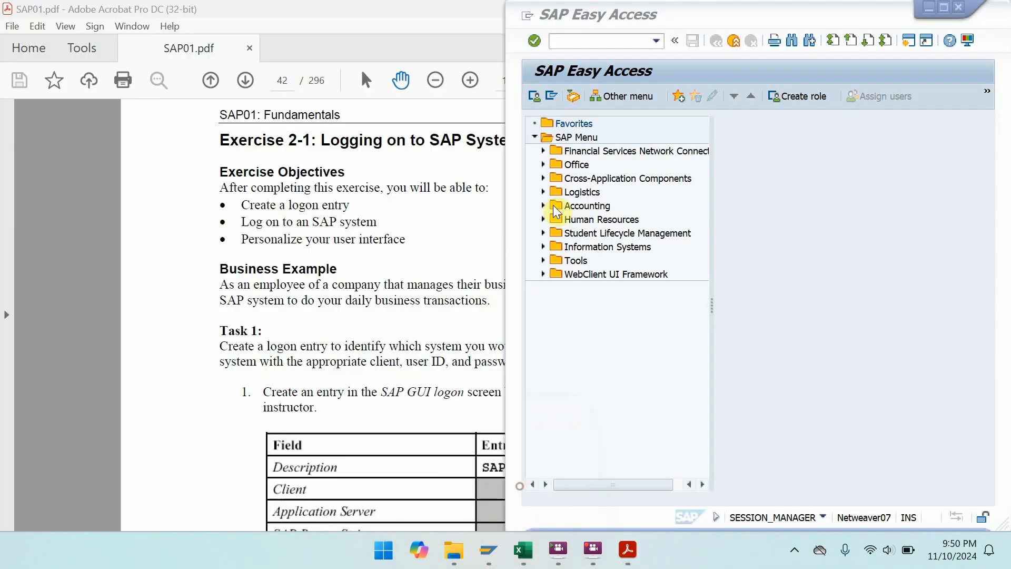
{"action": "left_click", "coordinate": [945, 7]}
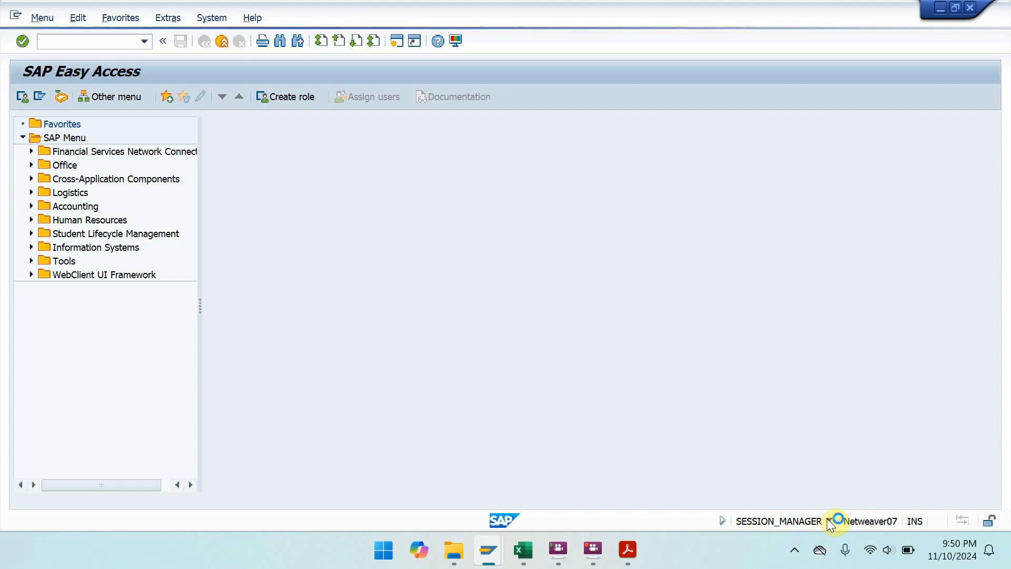
{"action": "left_click", "coordinate": [527, 561]}
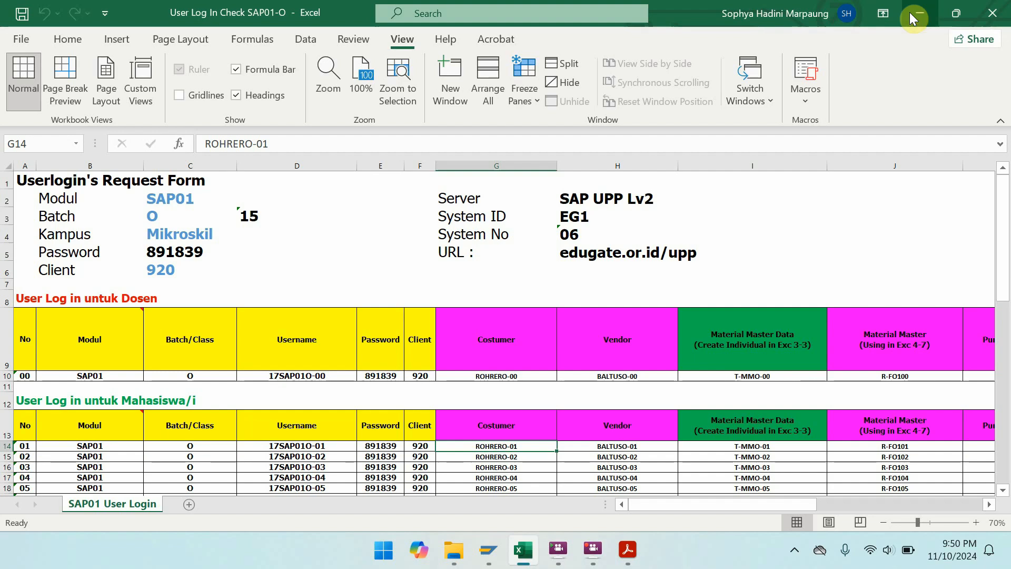
- Copy the instructor's username from cell D10 and minimize the Excel workbook
{"action": "left_click", "coordinate": [329, 375]}
{"action": "key", "text": "ctrl+c"}
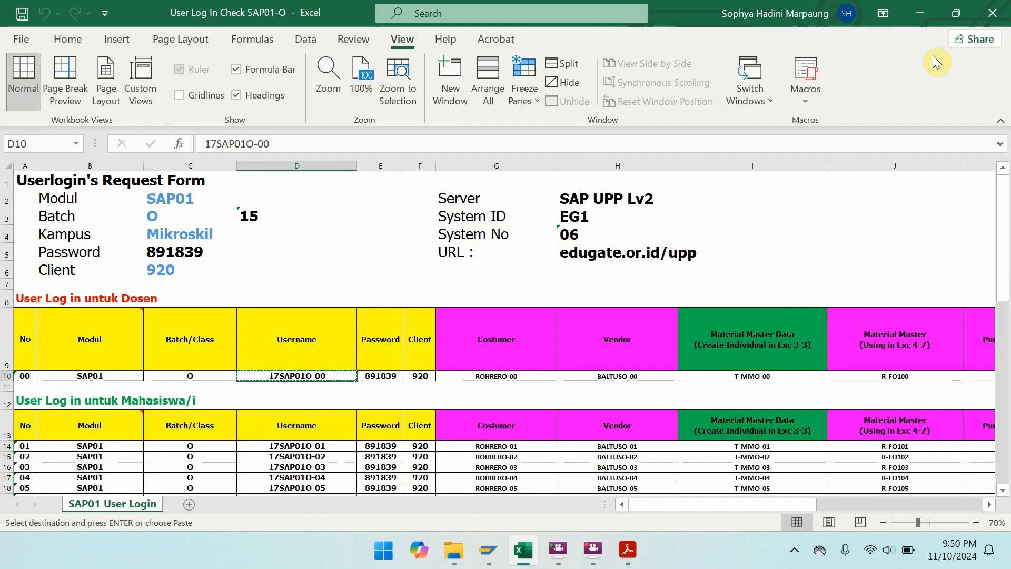
{"action": "left_click", "coordinate": [921, 18]}
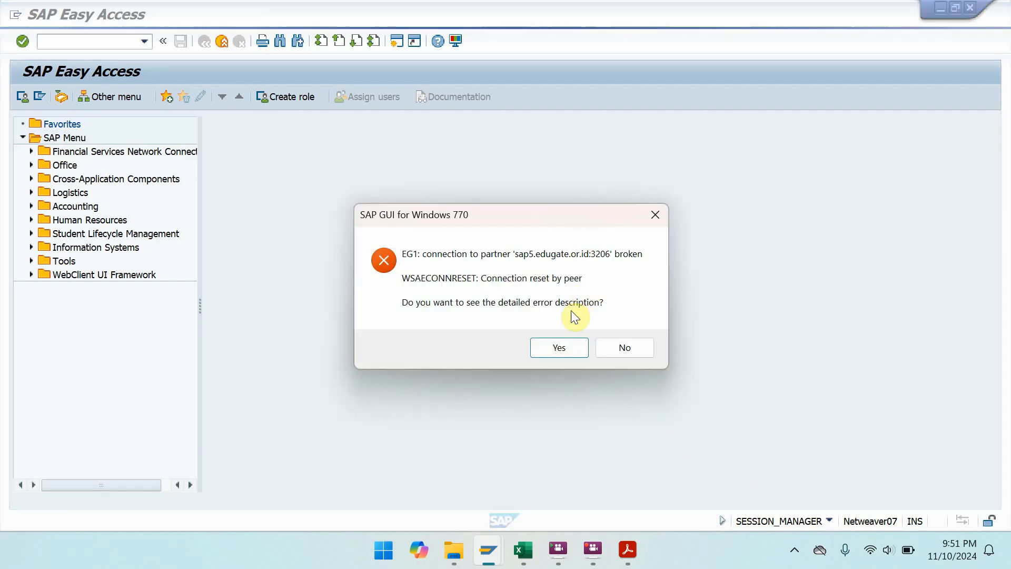
- Dismiss the broken-connection error and start logging on to ERP 2024 from SAP Logon
{"action": "left_click", "coordinate": [576, 346]}
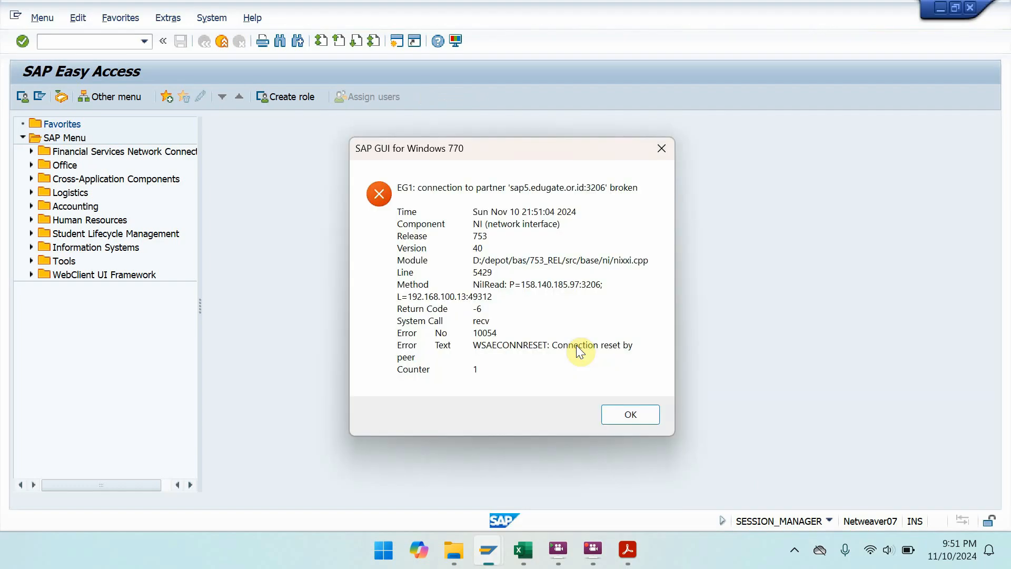
{"action": "left_click", "coordinate": [620, 412]}
{"action": "left_click", "coordinate": [489, 551]}
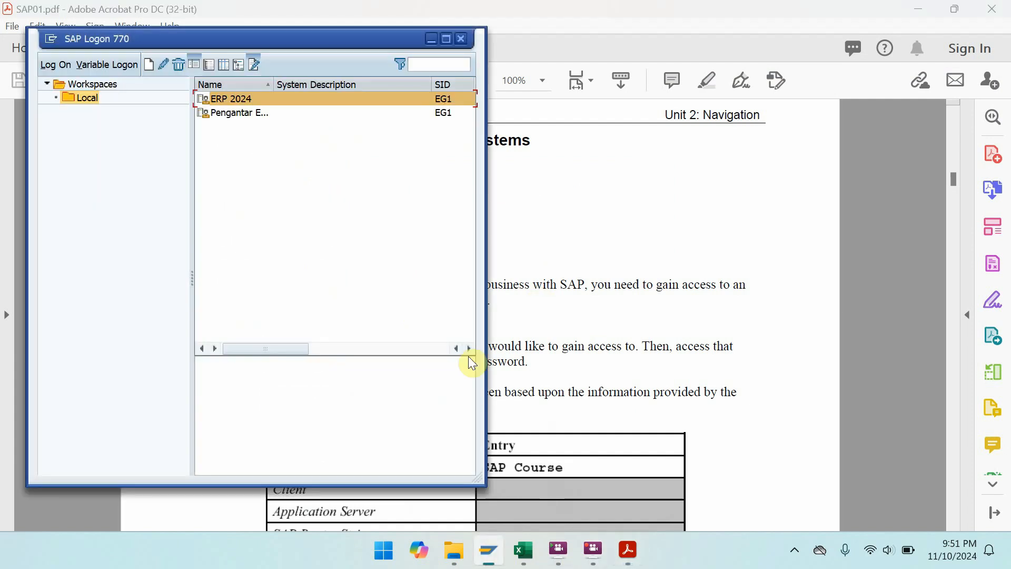
{"action": "double_click", "coordinate": [386, 103]}
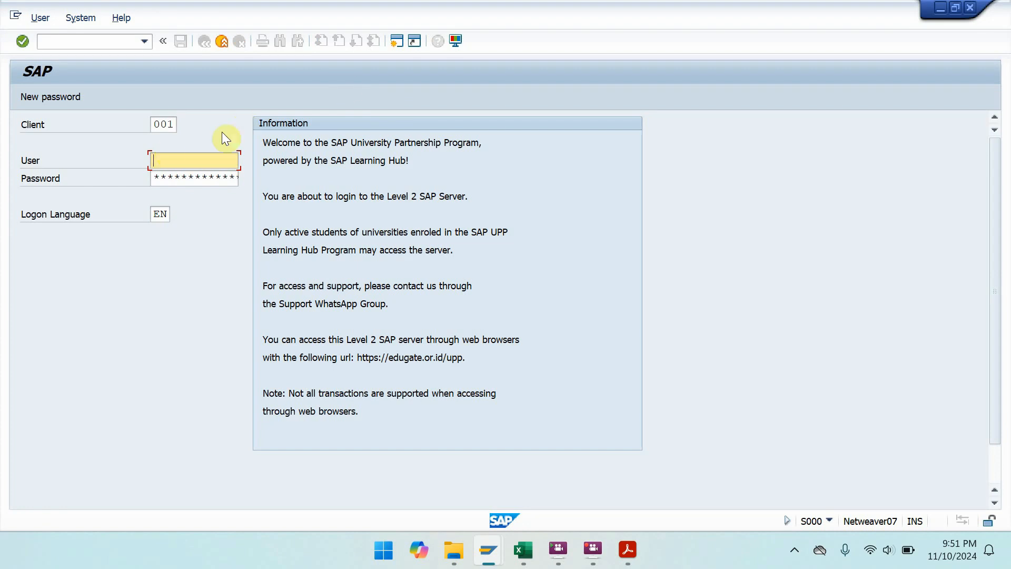
- Log on to client 920 as the instructor user, ending the other existing sessions
{"action": "double_click", "coordinate": [165, 128]}
{"action": "type", "text": "920"}
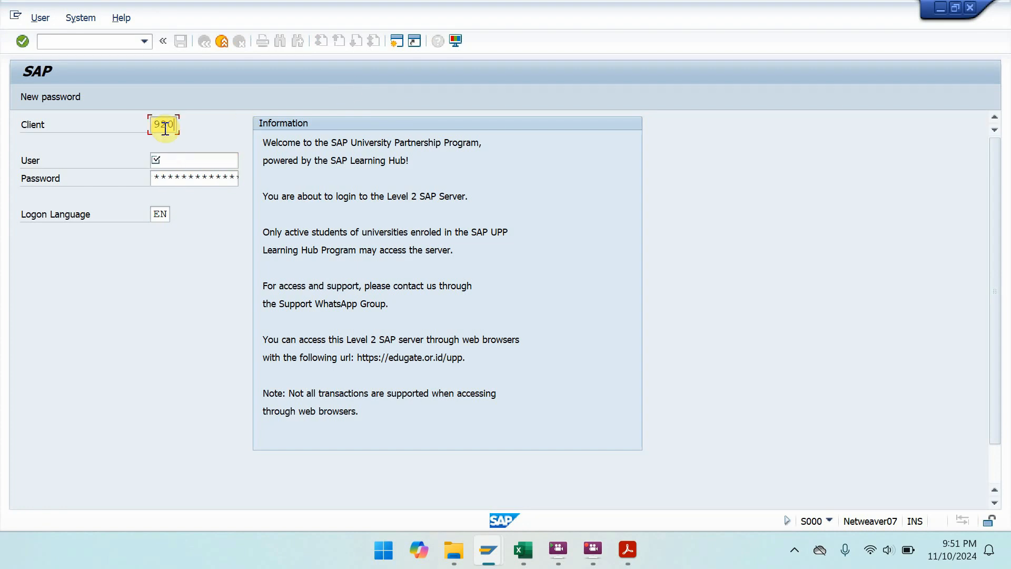
{"action": "key", "text": "Tab"}
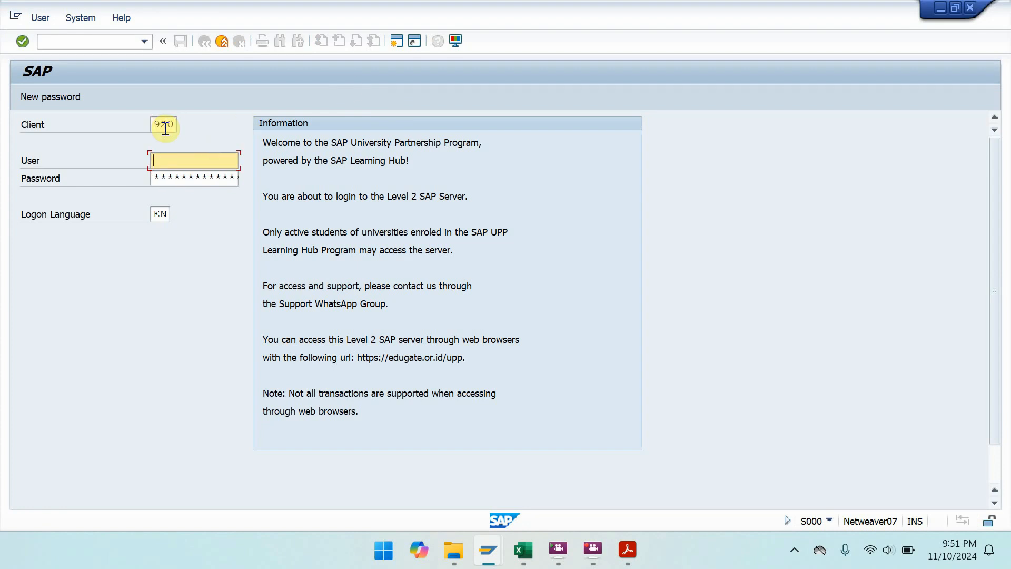
{"action": "type", "text": "1"}
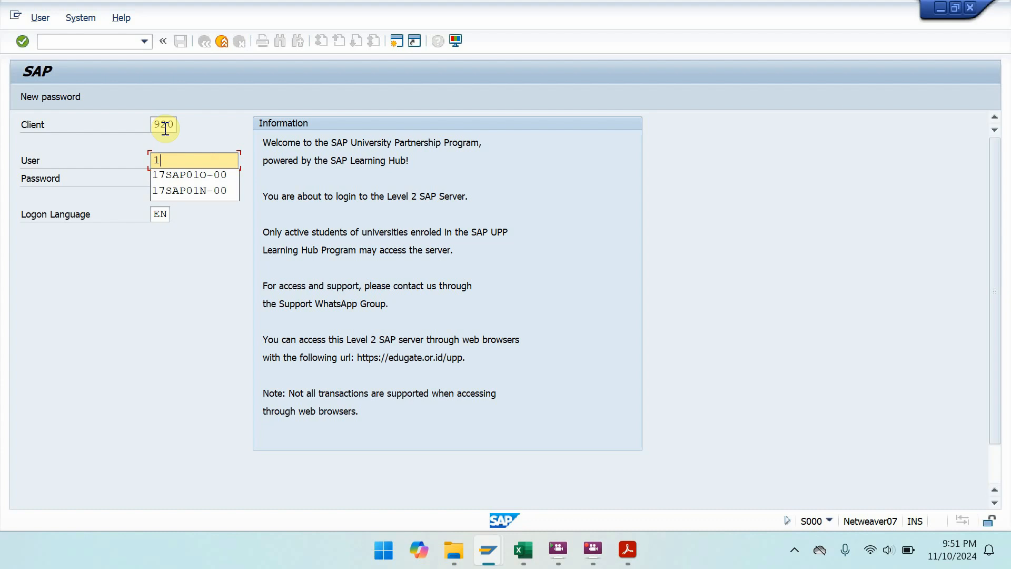
{"action": "left_click", "coordinate": [199, 179]}
{"action": "left_click", "coordinate": [200, 179]}
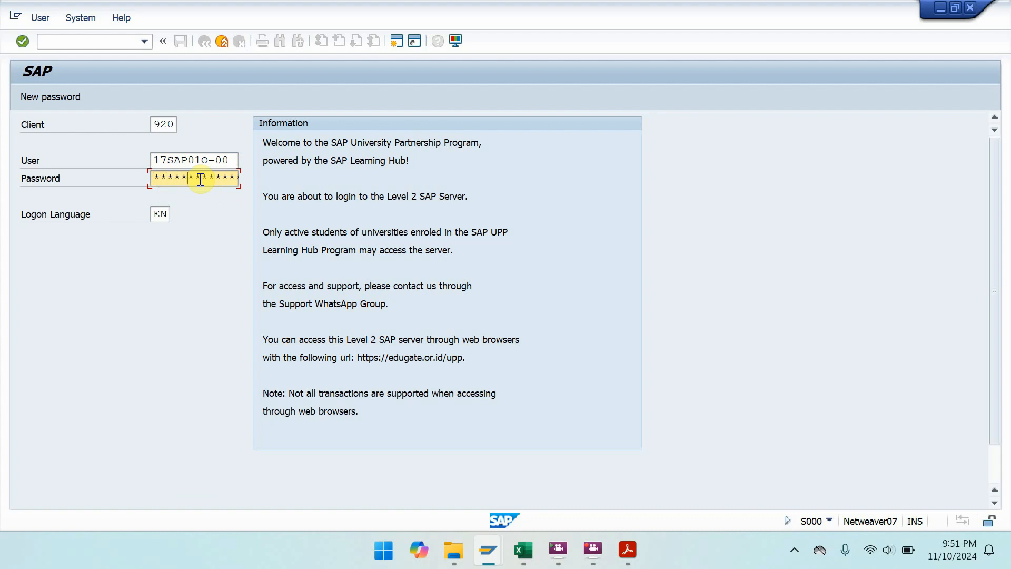
{"action": "key", "text": "Return"}
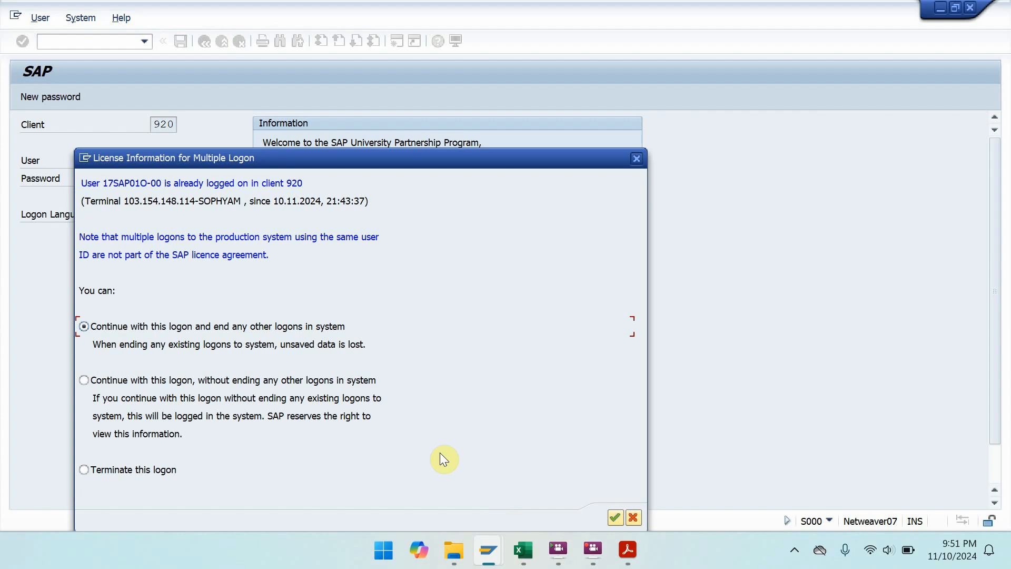
{"action": "left_click", "coordinate": [608, 512]}
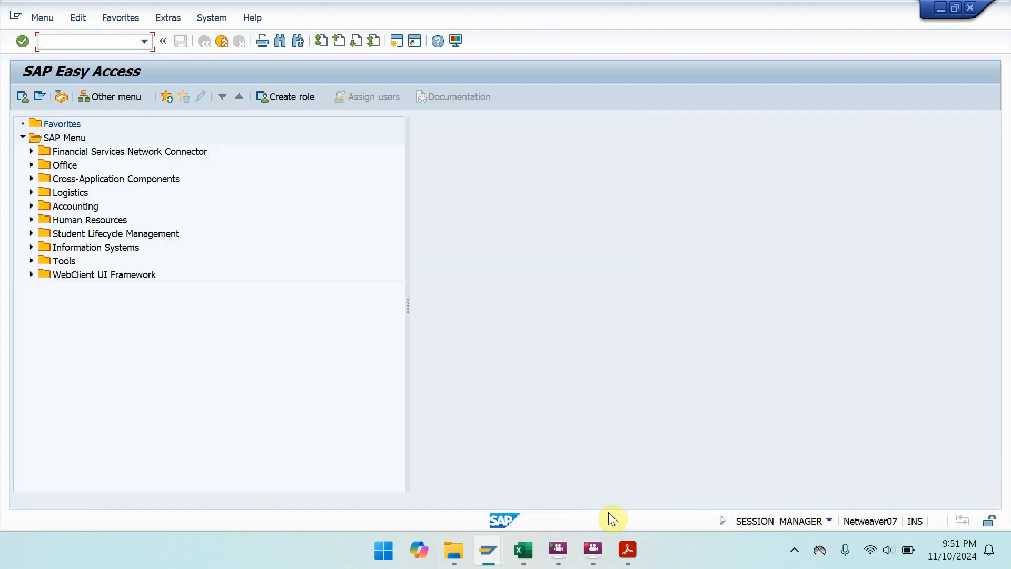
- Snap SAP to the right half and Acrobat to the left, widening the SAP side
{"action": "key", "text": "super+Right"}
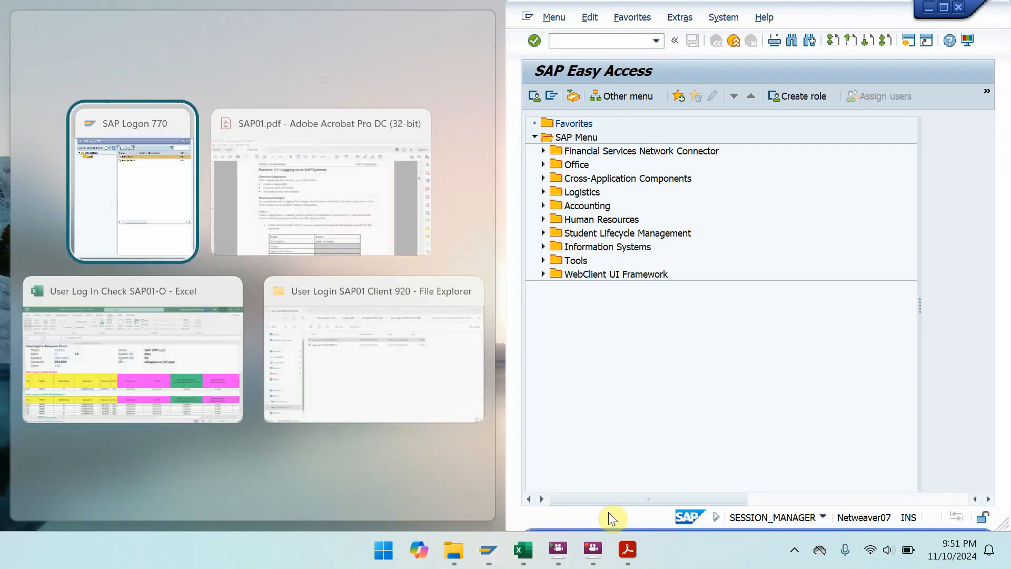
{"action": "left_click", "coordinate": [381, 220]}
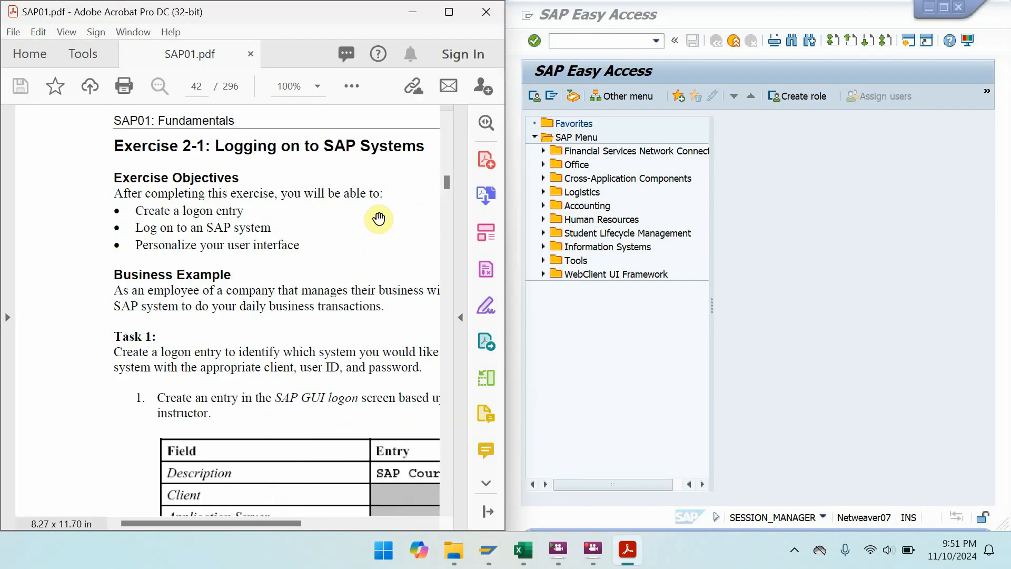
{"action": "left_click_drag", "start_coordinate": [502, 267], "coordinate": [442, 260]}
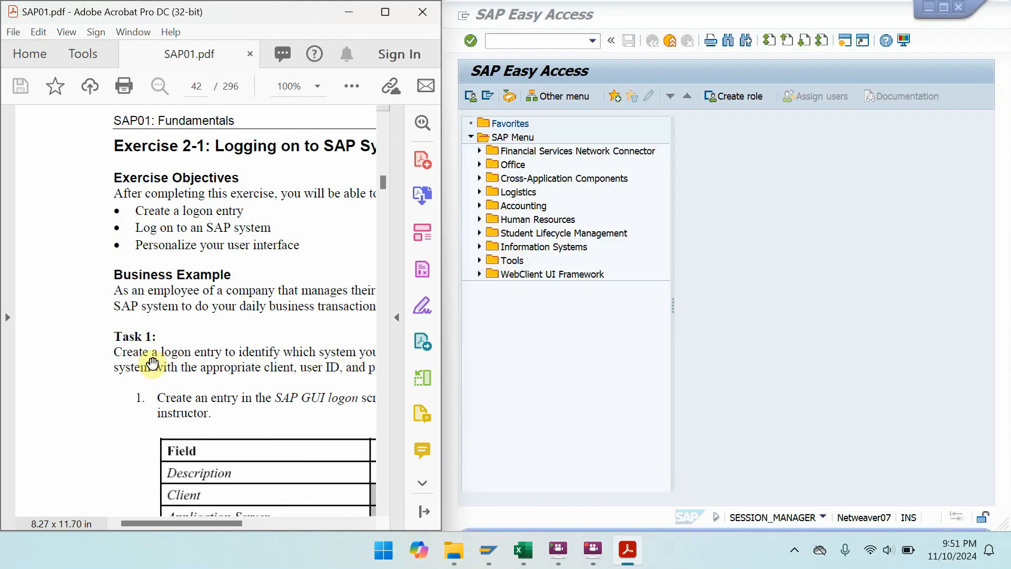
- Zoom the PDF to 75% and pan to Exercise 2-1's logon entry and logon data tables
{"action": "left_click", "coordinate": [312, 87]}
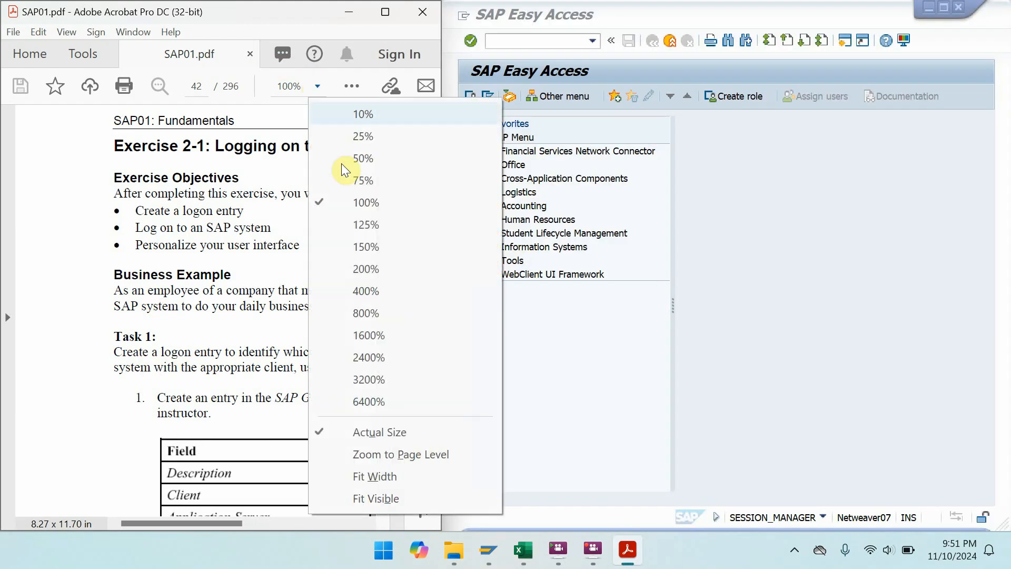
{"action": "left_click", "coordinate": [350, 177]}
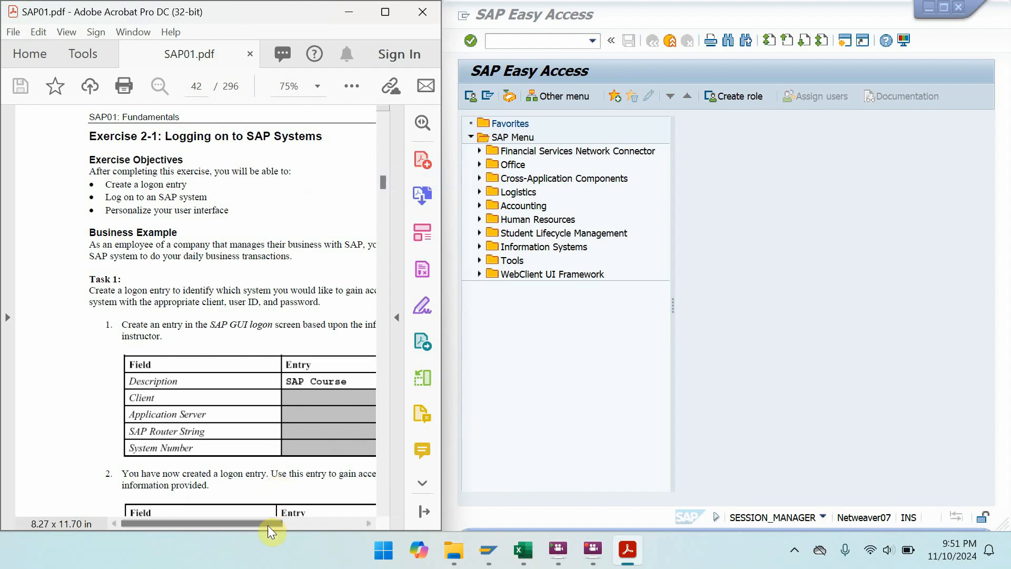
{"action": "left_click_drag", "start_coordinate": [267, 524], "coordinate": [306, 525]}
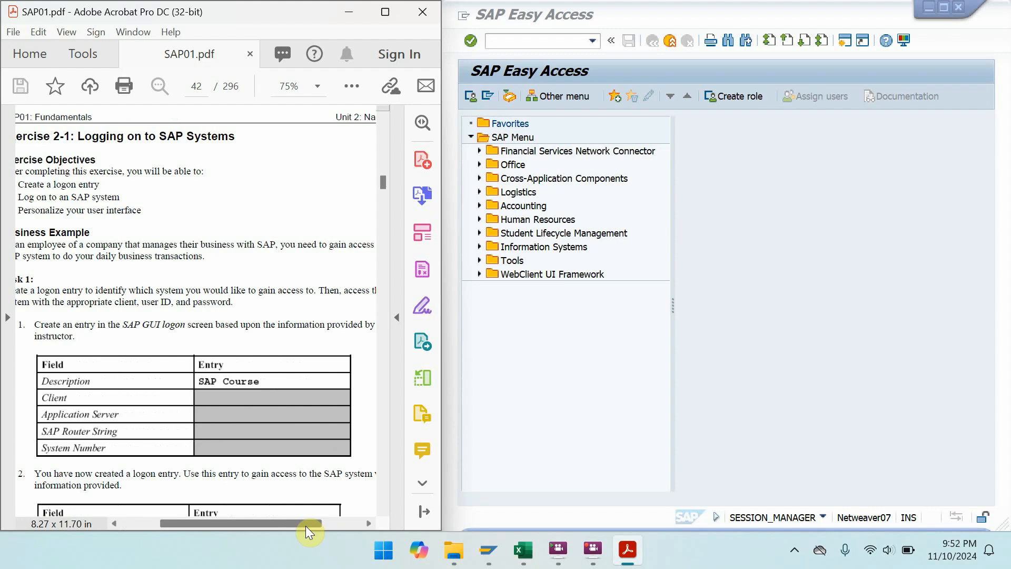
{"action": "left_click_drag", "start_coordinate": [167, 429], "coordinate": [181, 230]}
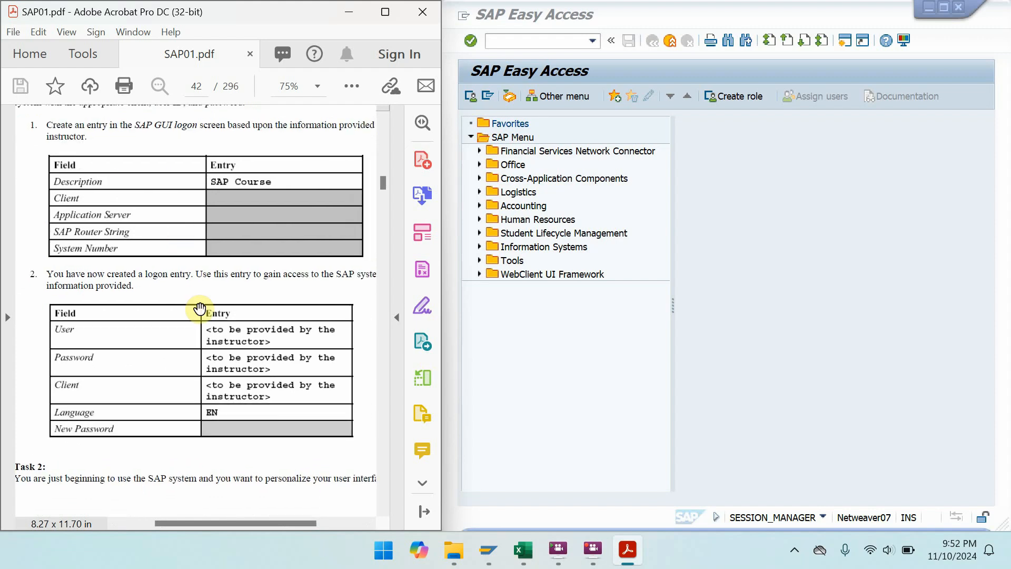
{"action": "left_click_drag", "start_coordinate": [213, 357], "coordinate": [218, 316]}
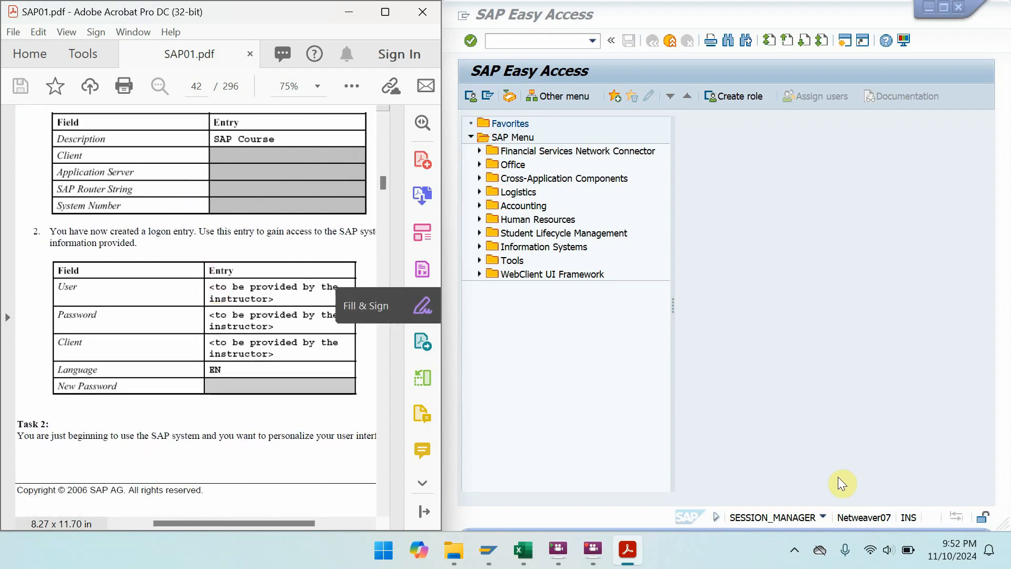
- Check the SAP session's system details, then pan the PDF to Task 2's steps on page 43
{"action": "left_click", "coordinate": [820, 520]}
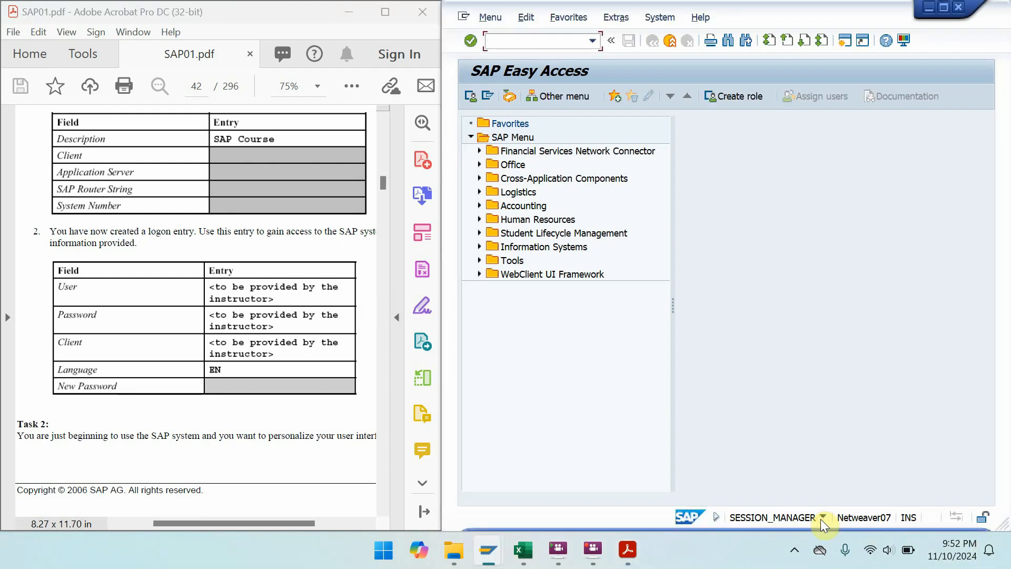
{"action": "left_click", "coordinate": [821, 517]}
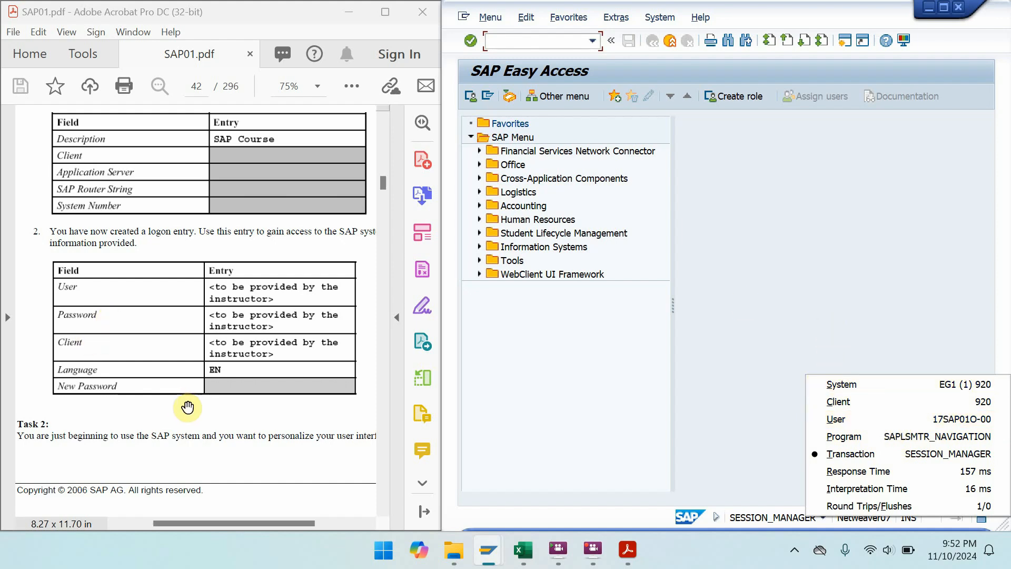
{"action": "left_click_drag", "start_coordinate": [189, 408], "coordinate": [177, 455]}
{"action": "left_click_drag", "start_coordinate": [205, 319], "coordinate": [192, 187]}
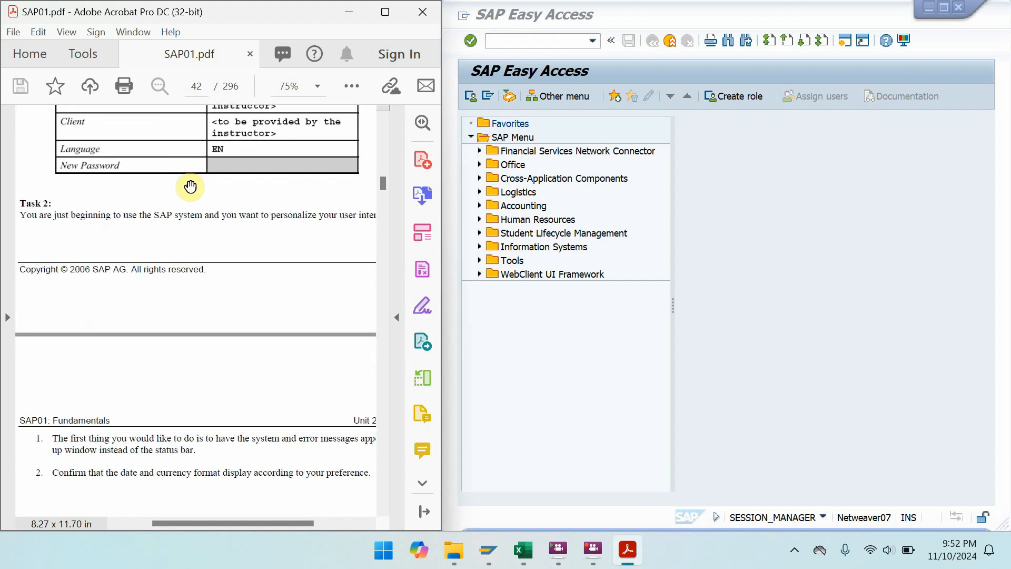
{"action": "left_click_drag", "start_coordinate": [158, 451], "coordinate": [153, 331]}
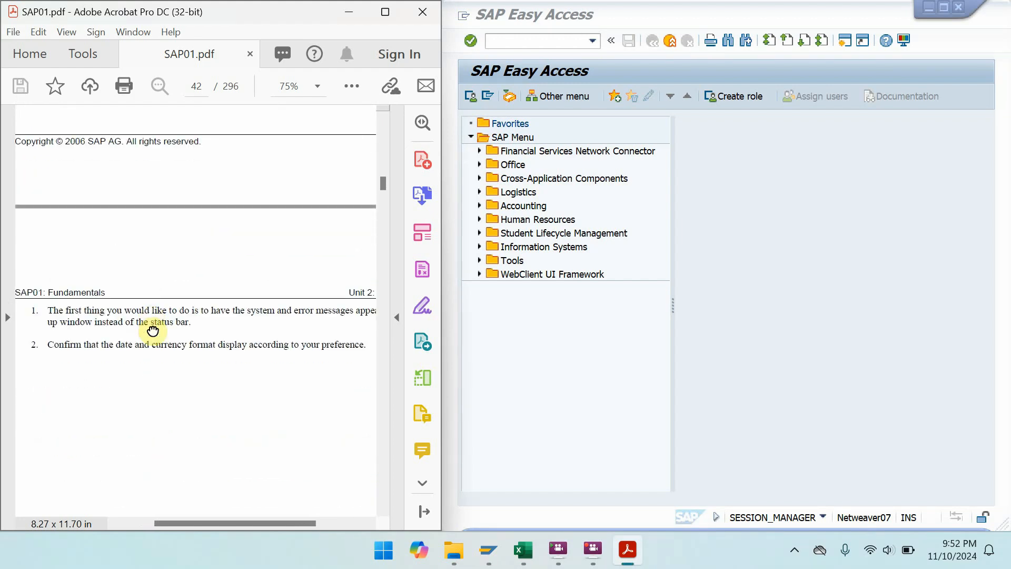
{"action": "left_click_drag", "start_coordinate": [217, 359], "coordinate": [202, 385]}
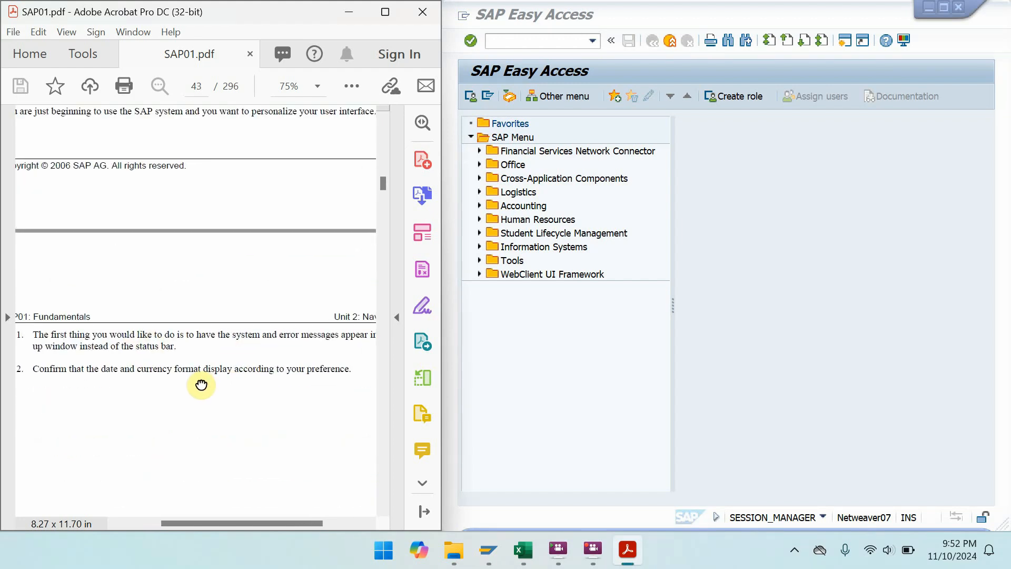
{"action": "left_click", "coordinate": [649, 5]}
{"action": "left_click", "coordinate": [653, 18]}
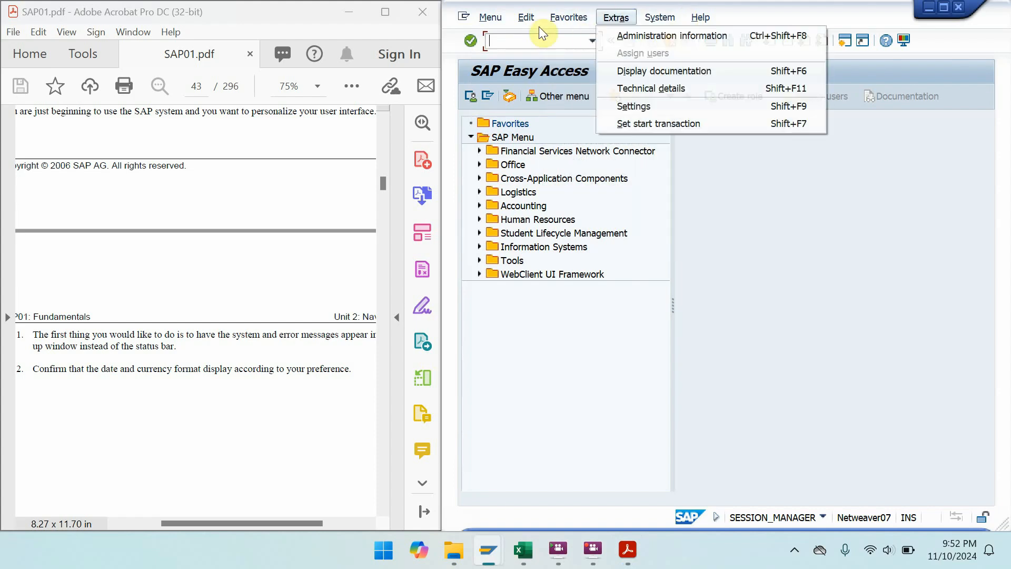
{"action": "mouse_move", "coordinate": [476, 22]}
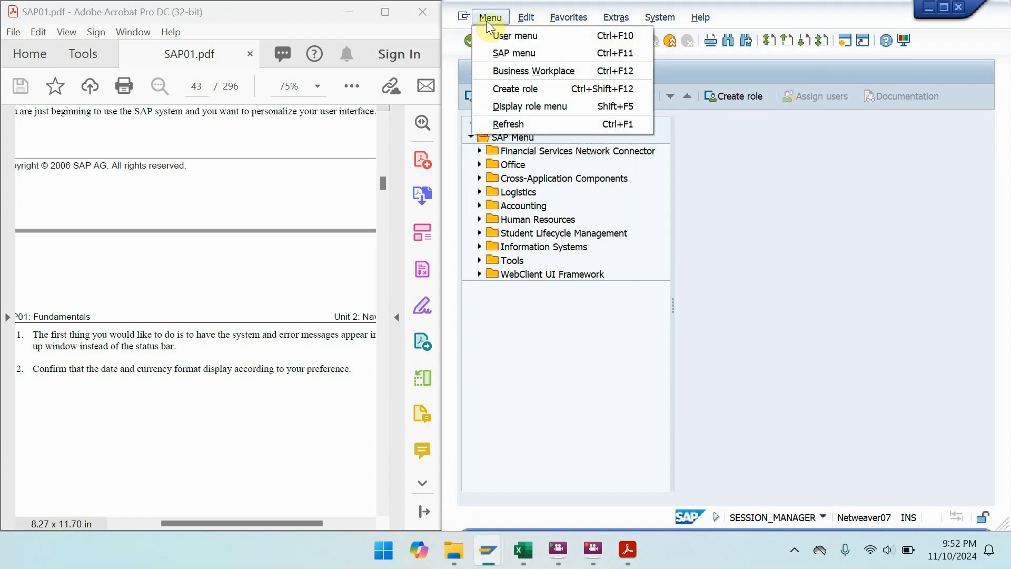
{"action": "mouse_move", "coordinate": [615, 21]}
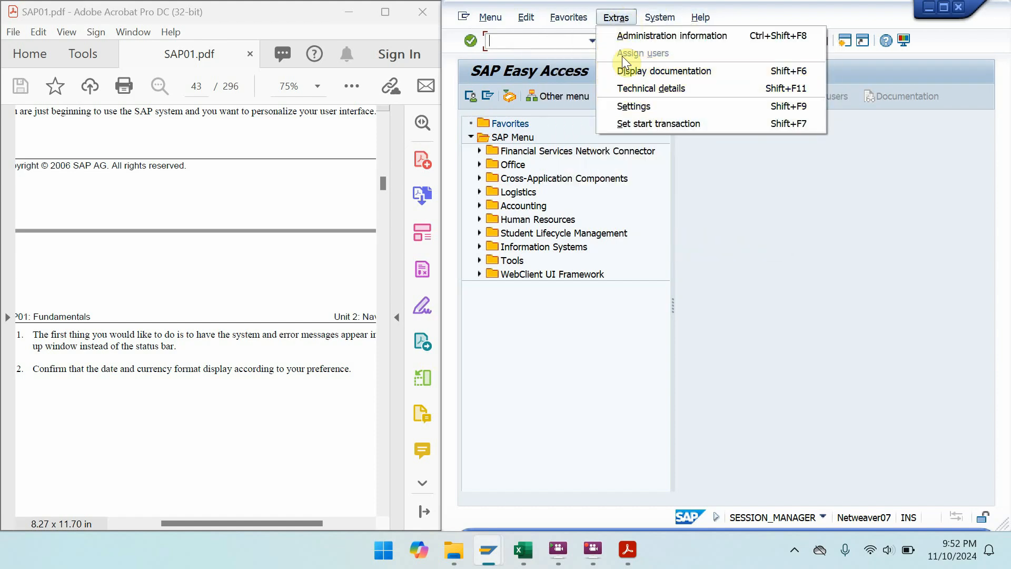
{"action": "left_click", "coordinate": [634, 105]}
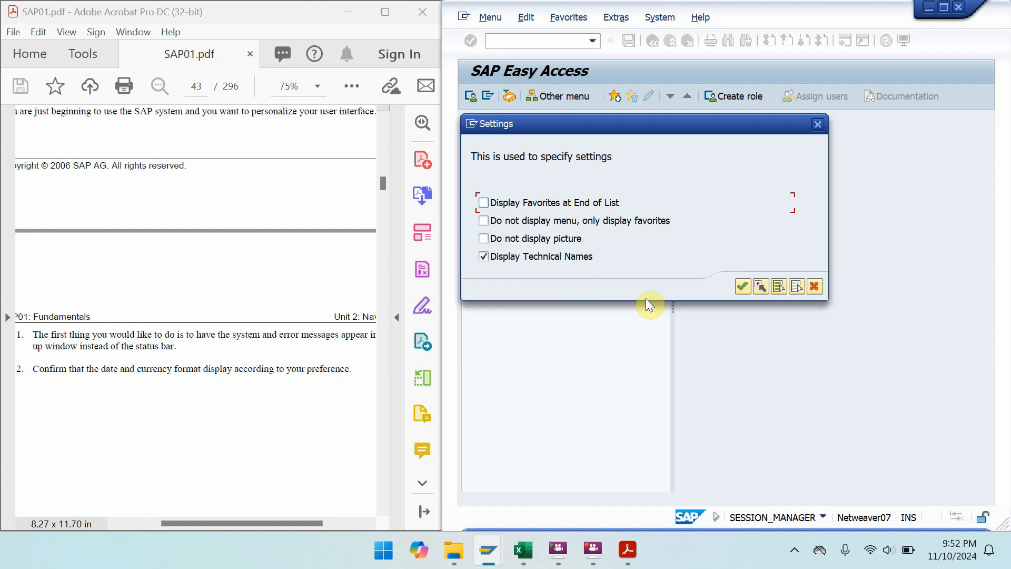
{"action": "left_click", "coordinate": [817, 123]}
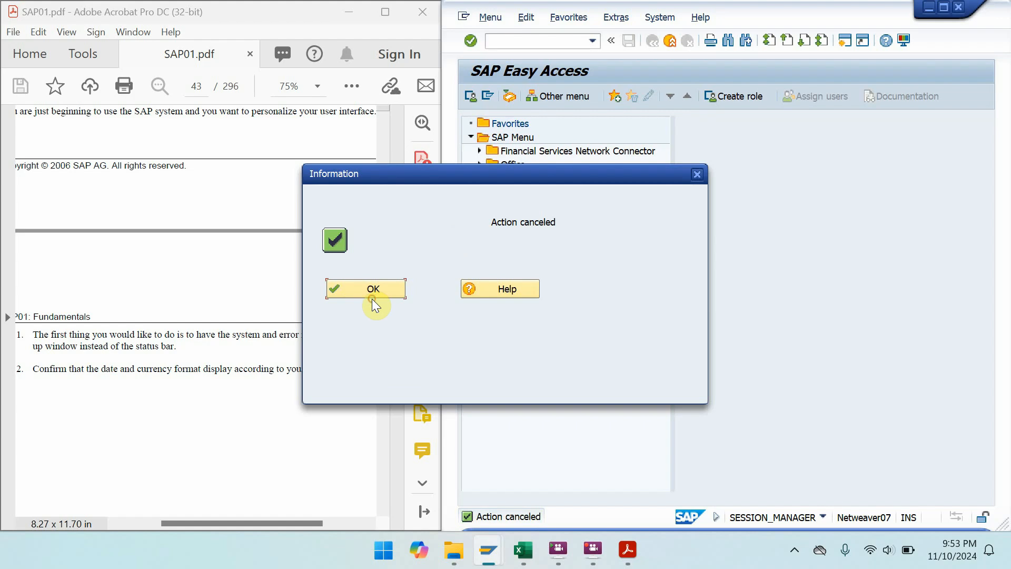
{"action": "left_click", "coordinate": [371, 289]}
- Show page 58, Solution 2-2: Navigating in the SAP System, with Acrobat snapped to the left half
{"action": "left_click", "coordinate": [396, 9]}
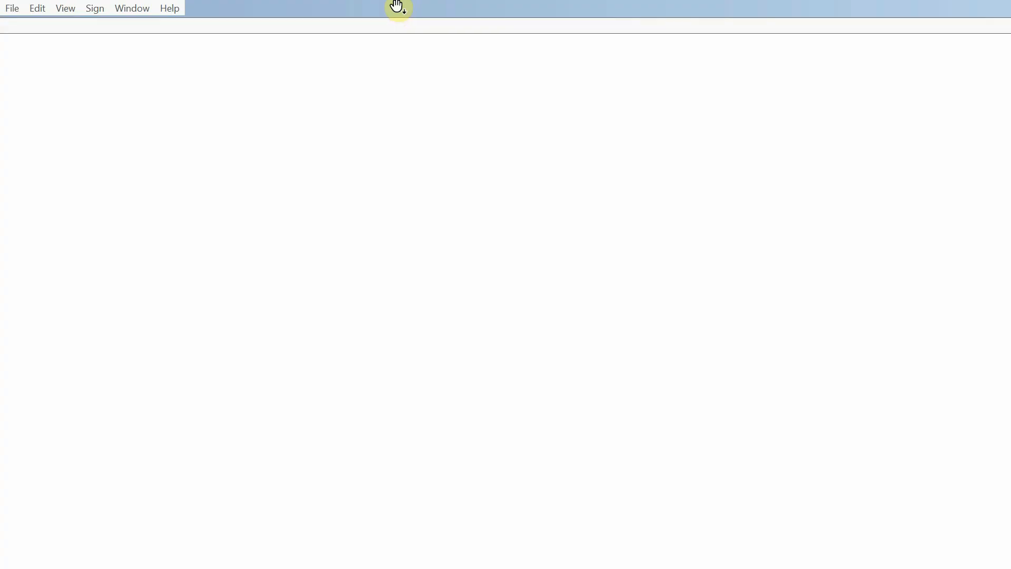
{"action": "scroll", "coordinate": [397, 8], "scroll_direction": "down", "scroll_amount": 4}
{"action": "scroll", "coordinate": [397, 8], "scroll_direction": "down", "scroll_amount": 11}
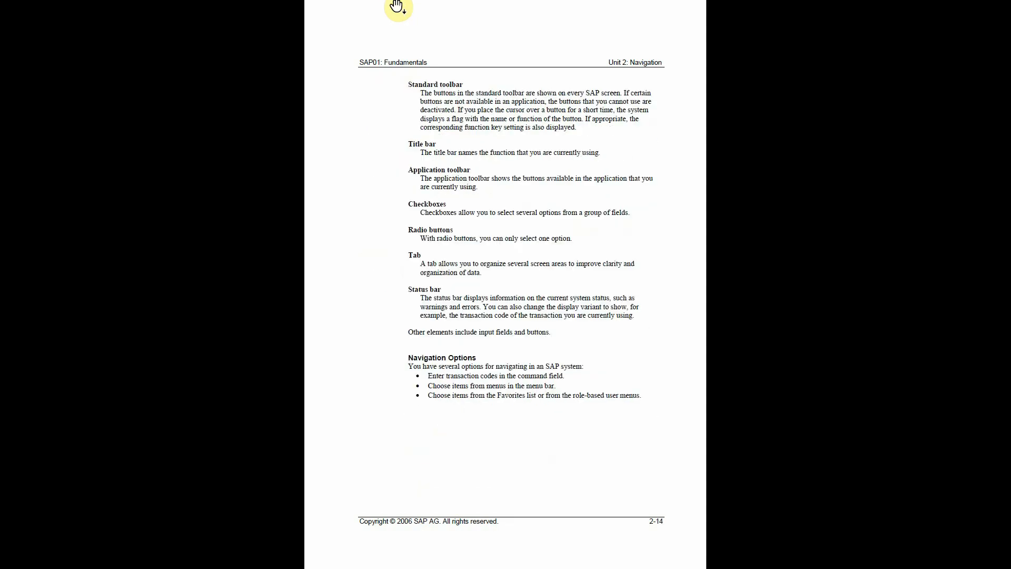
{"action": "scroll", "coordinate": [410, 19], "scroll_direction": "down", "scroll_amount": 3}
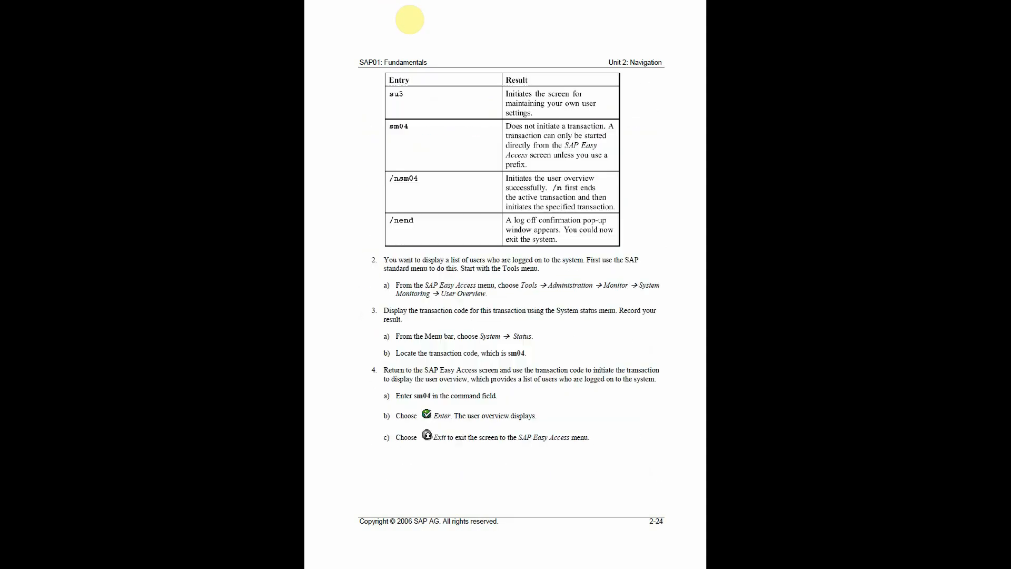
{"action": "scroll", "coordinate": [410, 20], "scroll_direction": "up", "scroll_amount": 1}
{"action": "scroll", "coordinate": [410, 20], "scroll_direction": "up", "scroll_amount": 2}
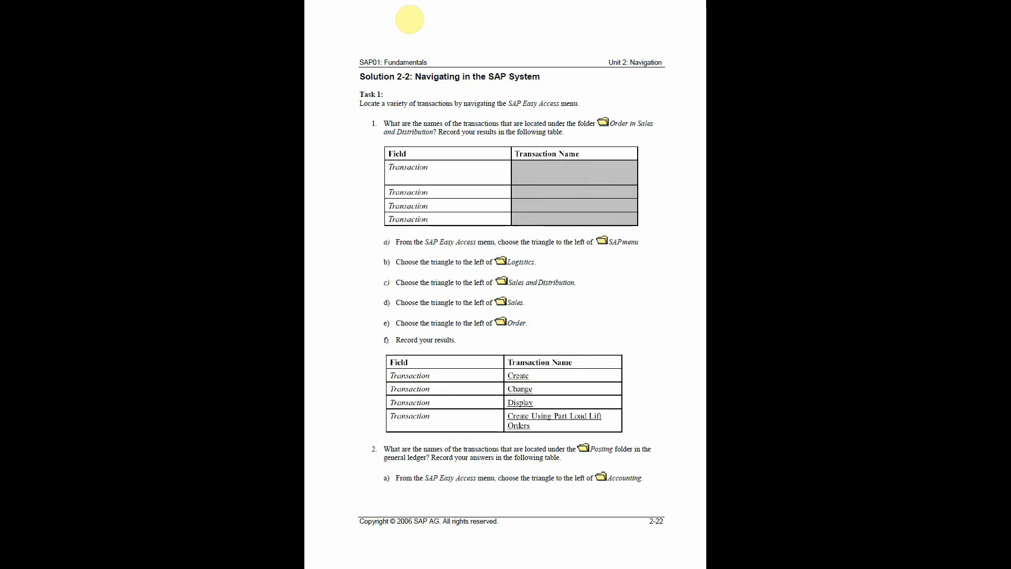
{"action": "key", "text": "Escape"}
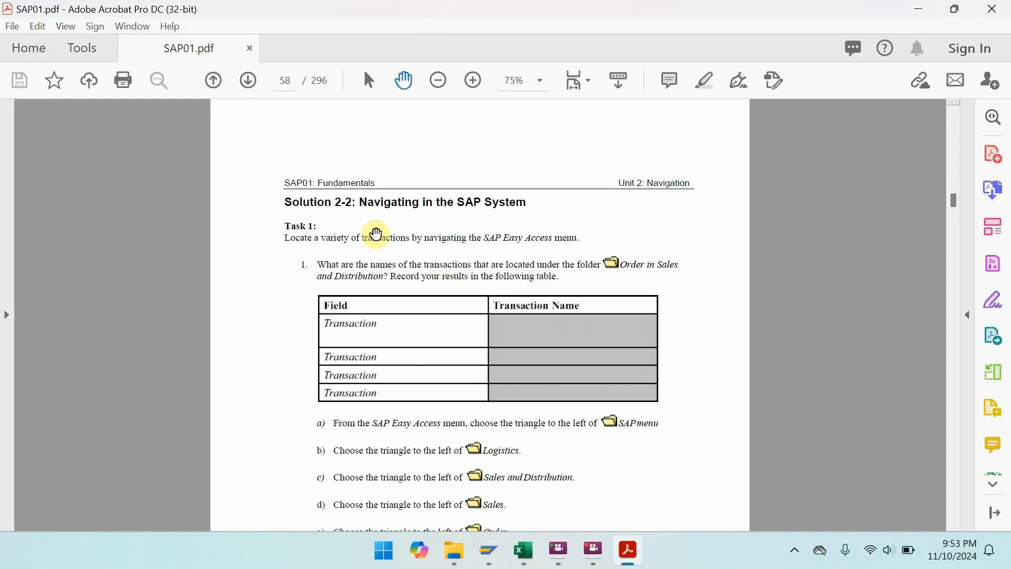
{"action": "left_click_drag", "start_coordinate": [476, 301], "coordinate": [420, 221]}
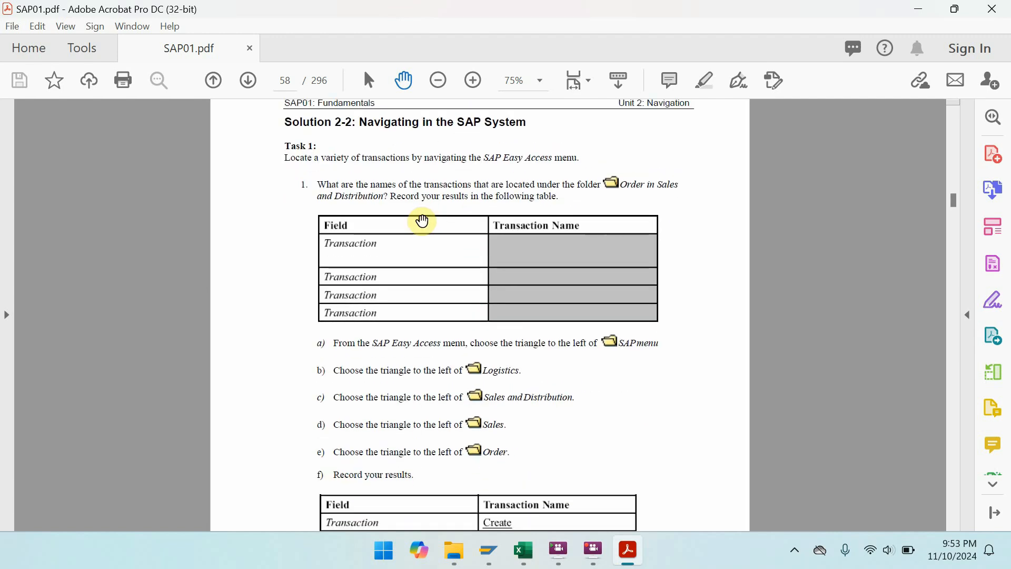
{"action": "key", "text": "super+Left"}
{"action": "left_click_drag", "start_coordinate": [226, 389], "coordinate": [144, 345]}
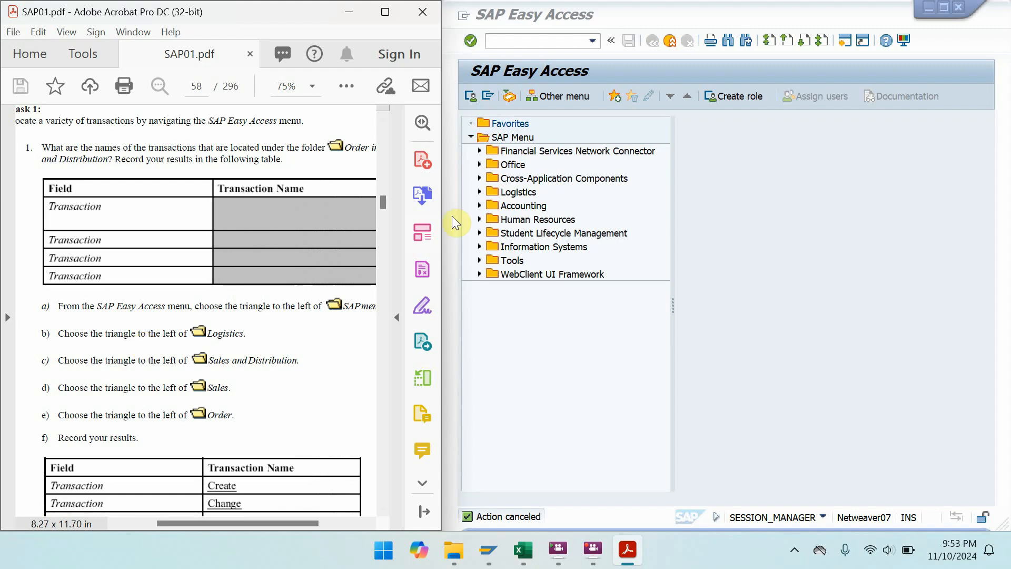
- Expand Logistics and point out Materials Management, Sales and Distribution, and Logistics Execution
{"action": "left_click", "coordinate": [513, 195]}
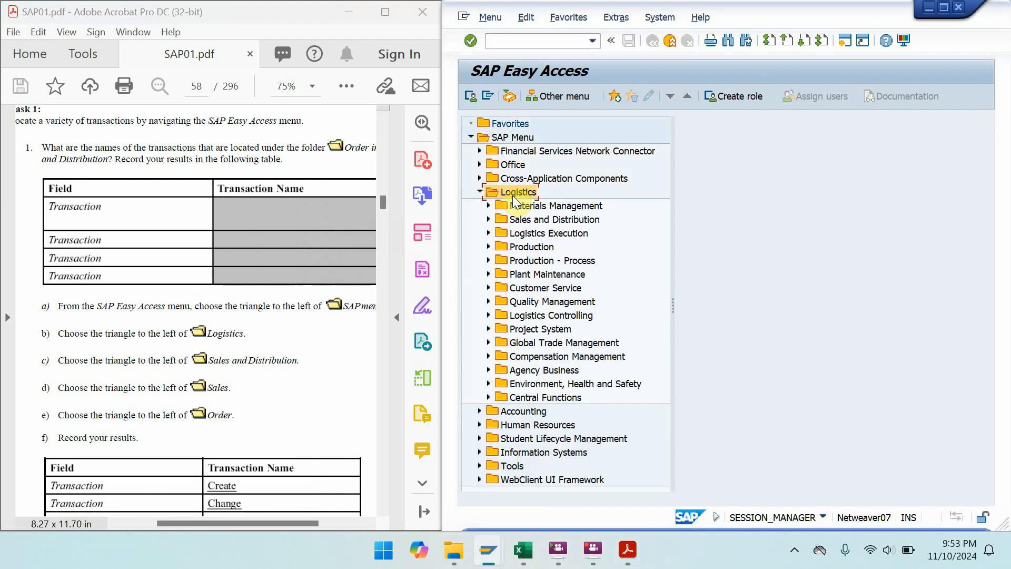
{"action": "left_click", "coordinate": [526, 205]}
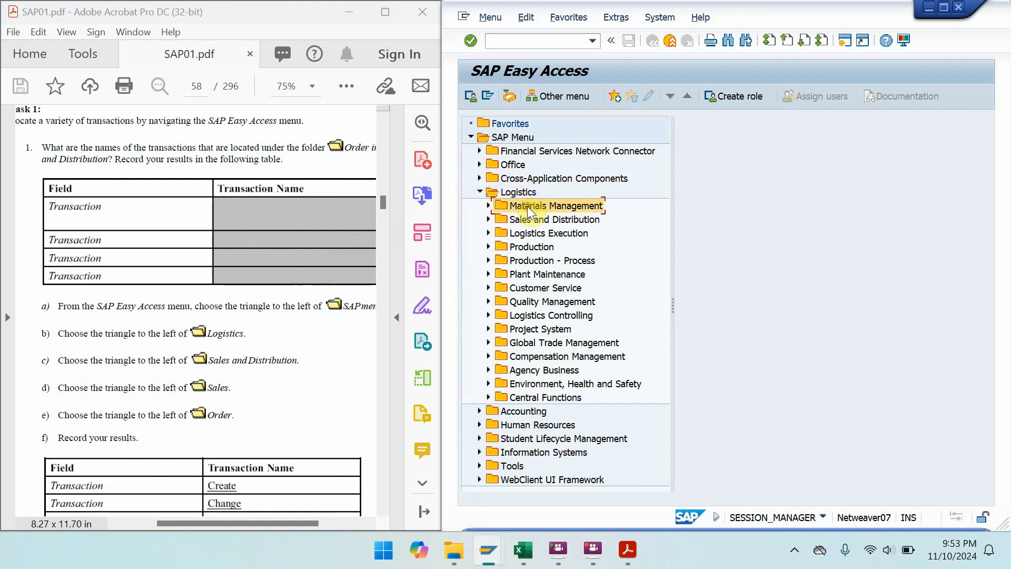
{"action": "left_click", "coordinate": [530, 218]}
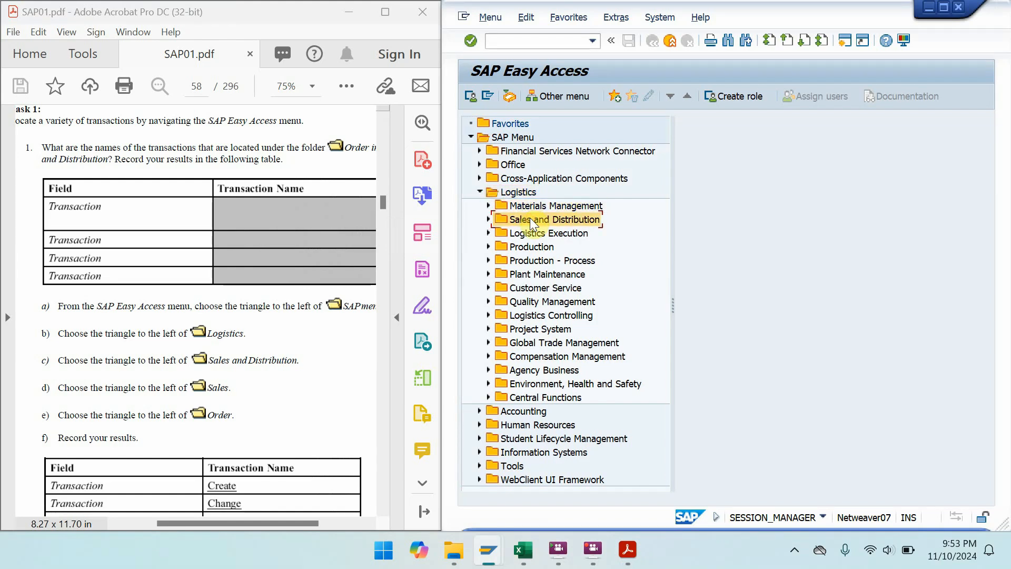
{"action": "left_click", "coordinate": [533, 239]}
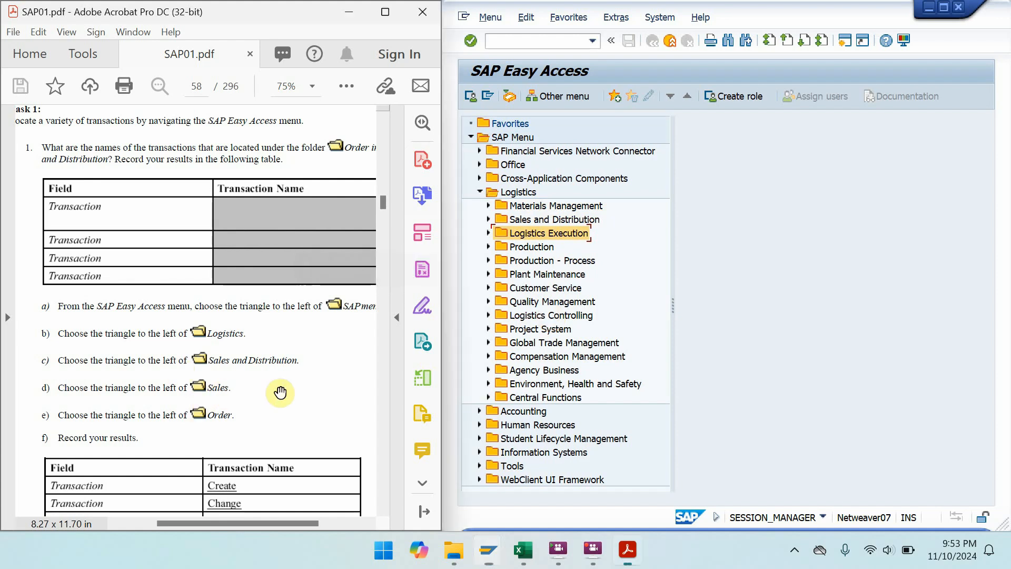
{"action": "left_click_drag", "start_coordinate": [280, 393], "coordinate": [294, 310]}
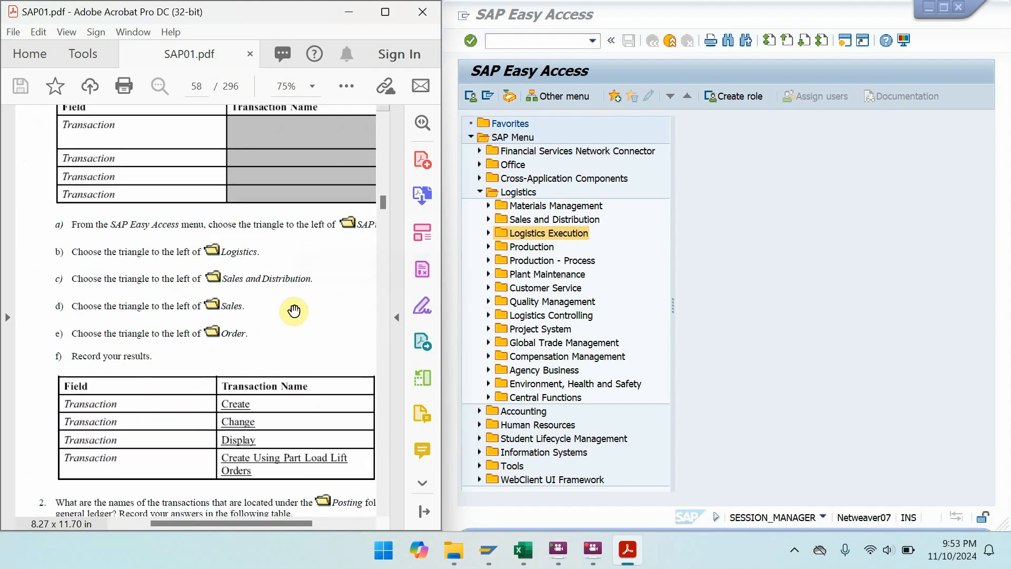
- Expand Sales and Distribution > Sales > Order to view its transactions, then collapse Sales and Distribution
{"action": "double_click", "coordinate": [541, 221]}
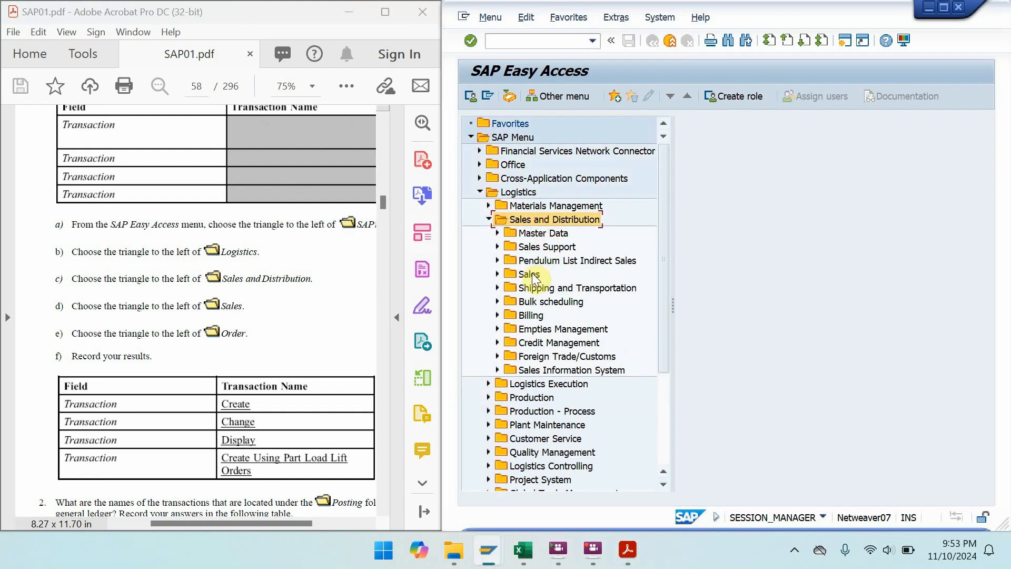
{"action": "double_click", "coordinate": [532, 273]}
{"action": "double_click", "coordinate": [545, 314]}
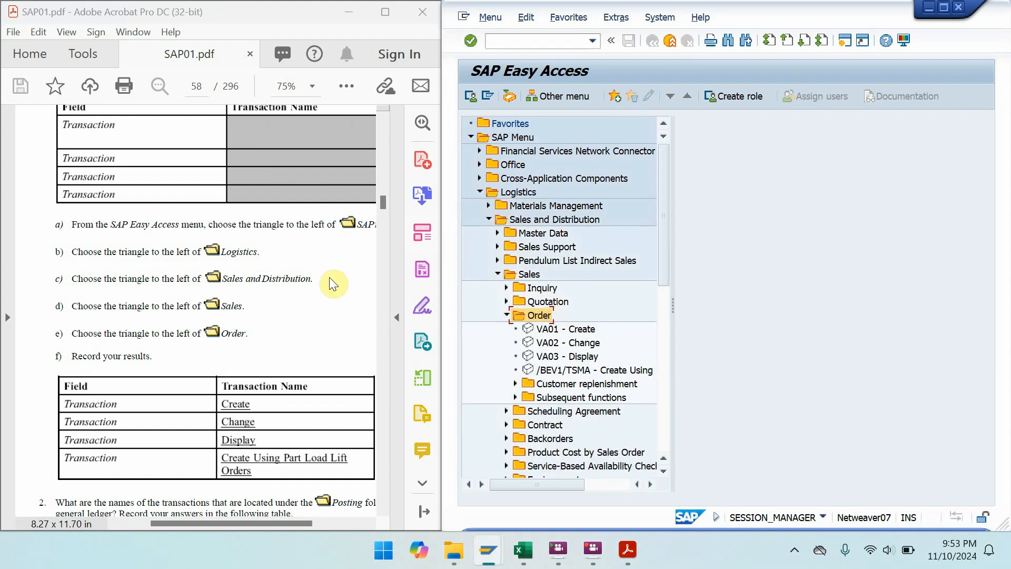
{"action": "left_click_drag", "start_coordinate": [277, 375], "coordinate": [246, 150]}
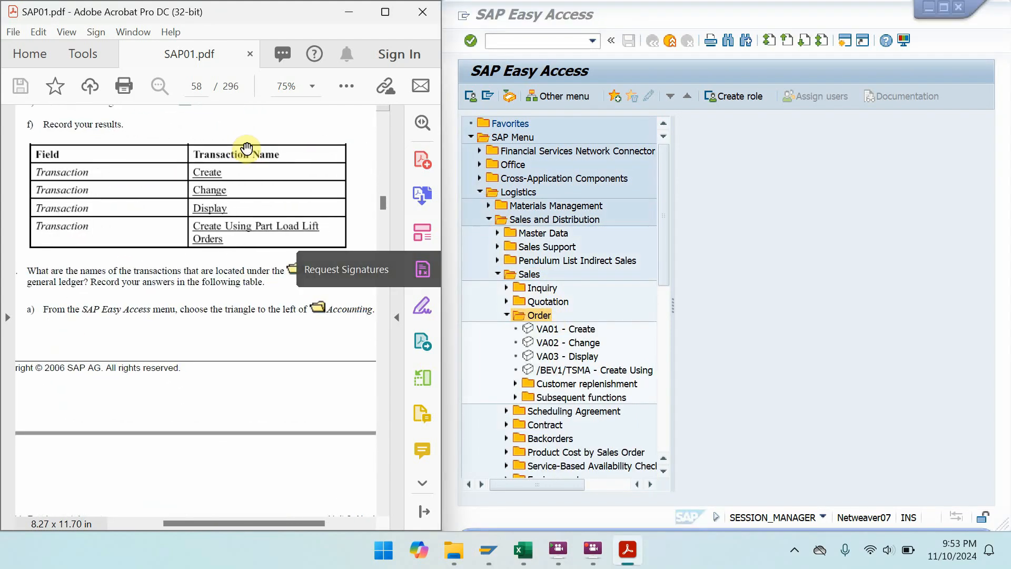
{"action": "left_click", "coordinate": [489, 219]}
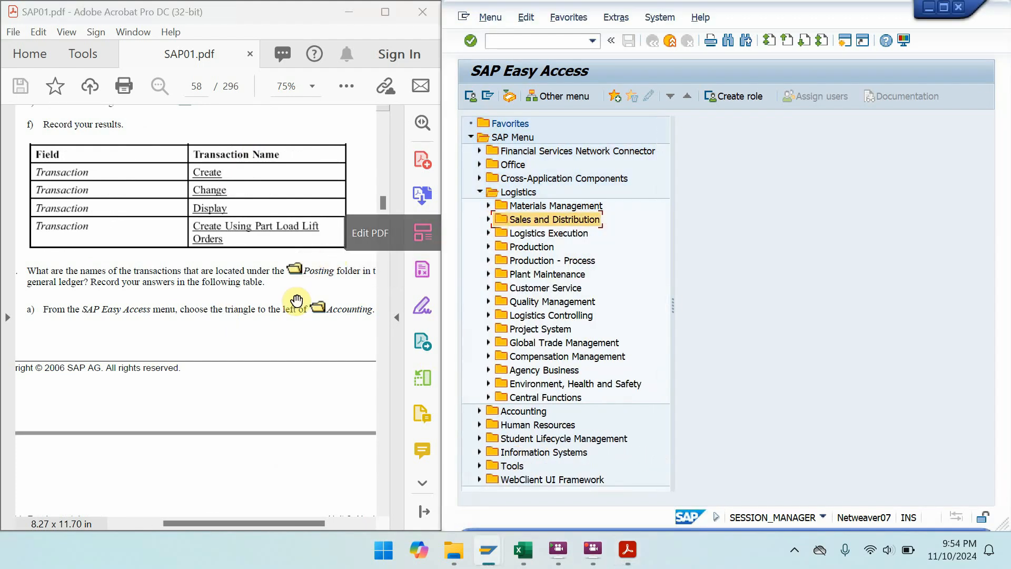
- Expand Accounting > Financial Accounting > General Ledger to reveal the document entry transactions
{"action": "left_click_drag", "start_coordinate": [286, 336], "coordinate": [309, 205]}
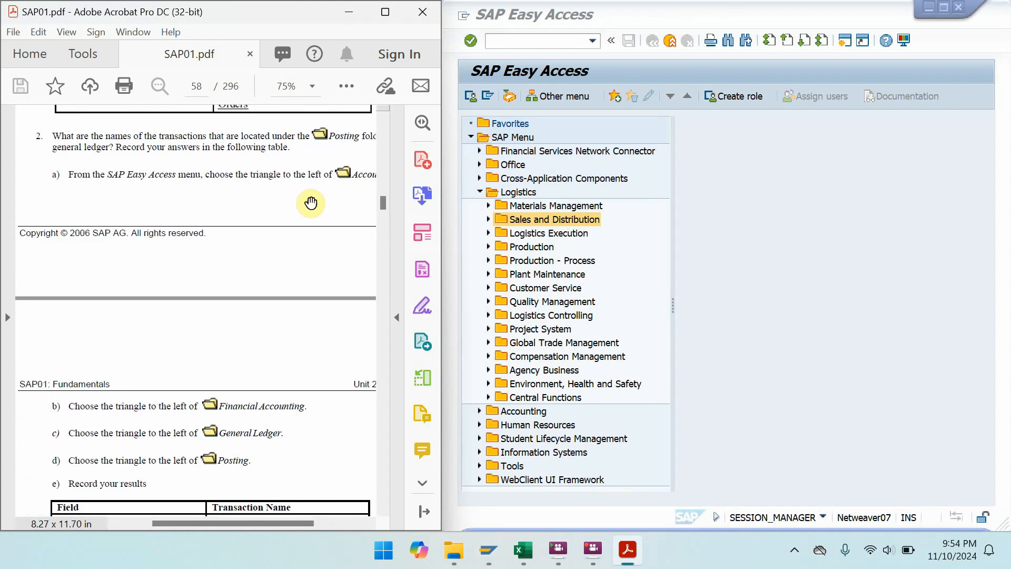
{"action": "left_click", "coordinate": [548, 412]}
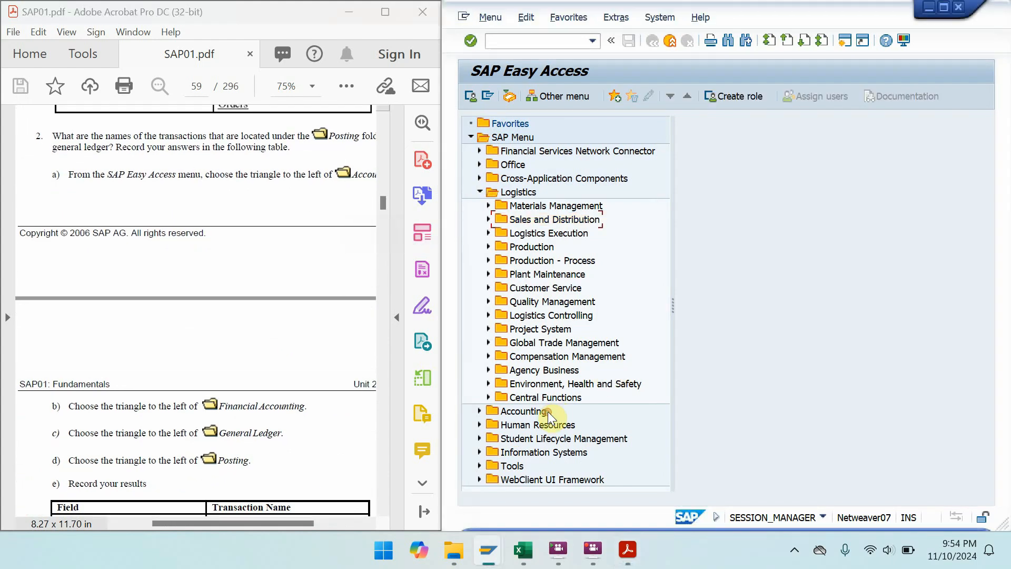
{"action": "double_click", "coordinate": [548, 425]}
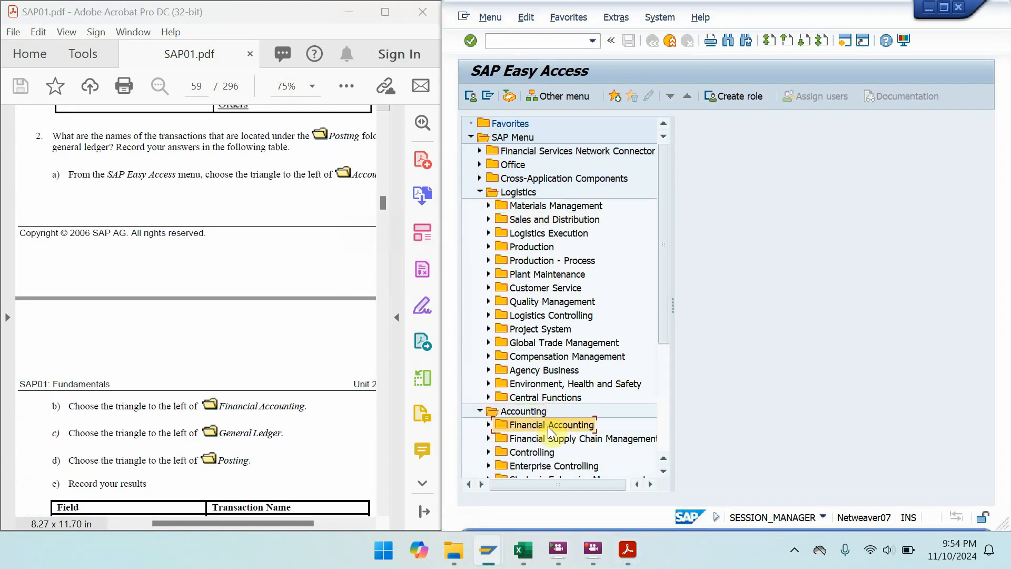
{"action": "double_click", "coordinate": [551, 437]}
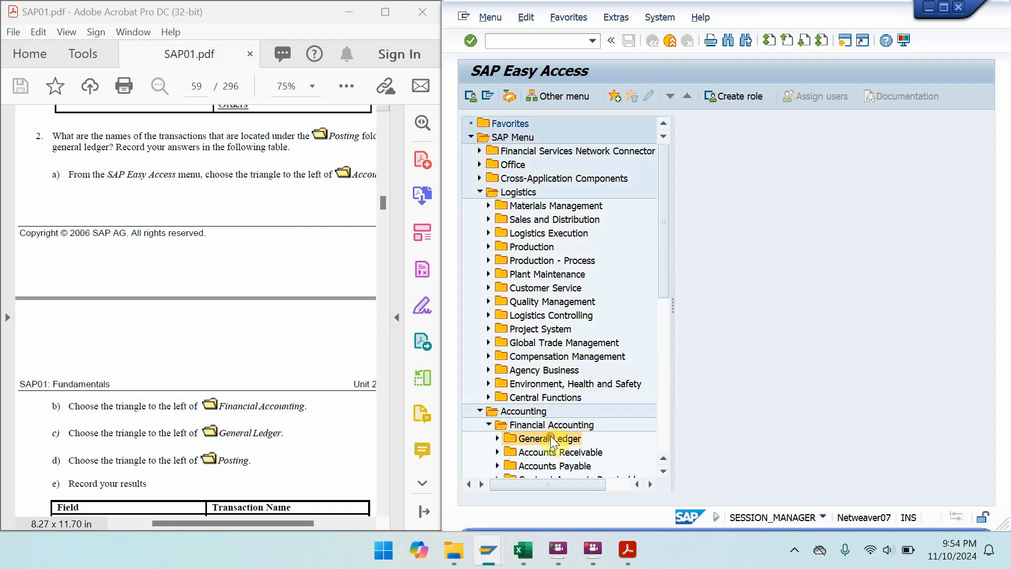
{"action": "left_click_drag", "start_coordinate": [665, 270], "coordinate": [655, 365]}
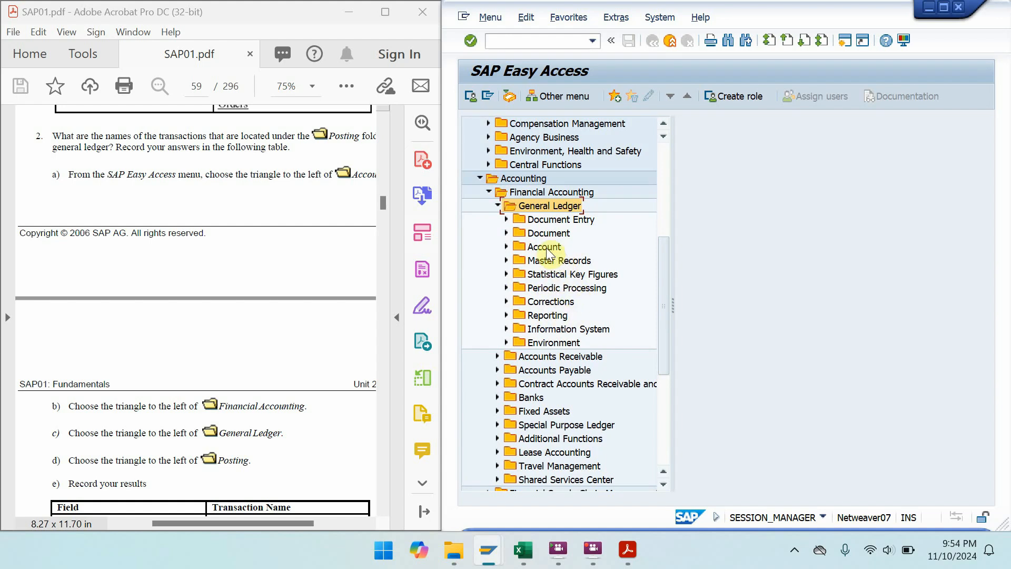
{"action": "double_click", "coordinate": [558, 218]}
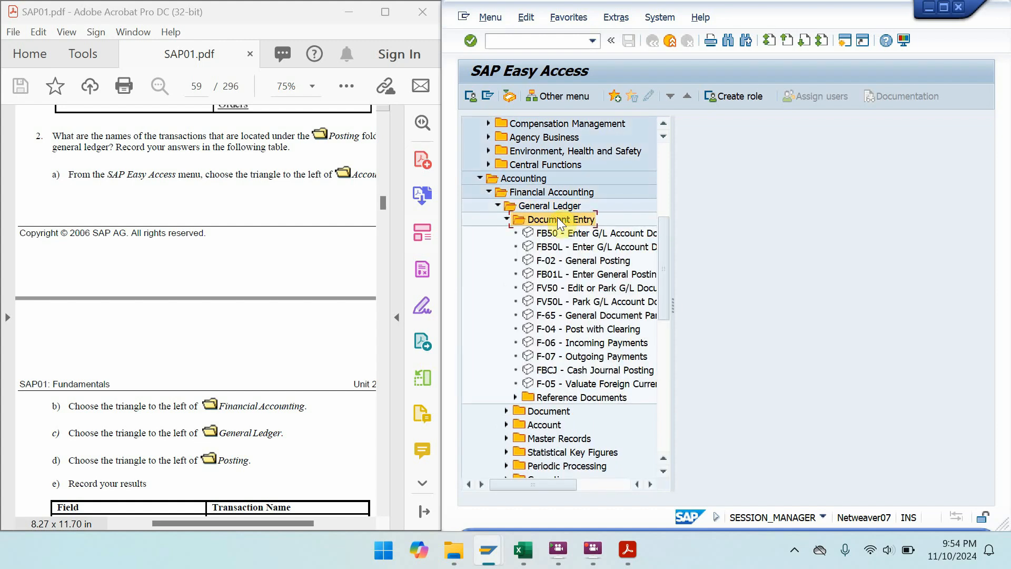
- Highlight FB50 and F-65, then maximize the PDF at Task 2's transaction-code Entry table
{"action": "left_click", "coordinate": [233, 314]}
{"action": "scroll", "coordinate": [232, 314], "scroll_direction": "down", "scroll_amount": 3}
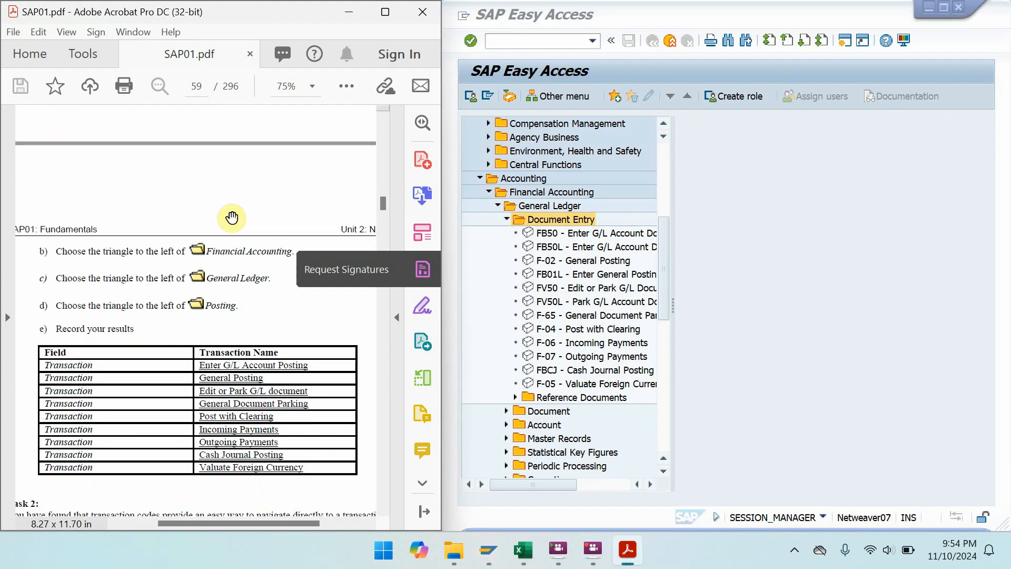
{"action": "left_click", "coordinate": [609, 236]}
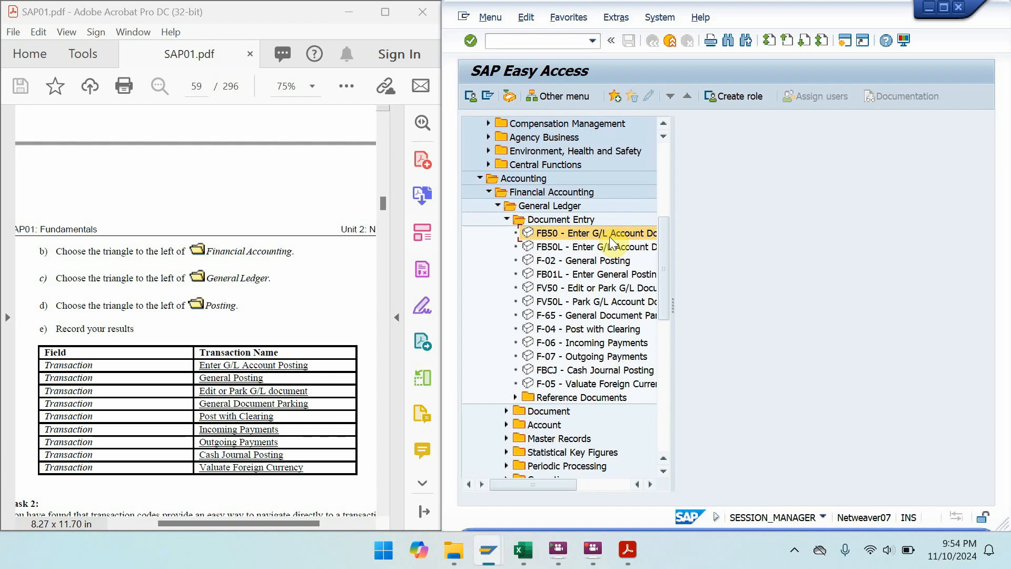
{"action": "left_click", "coordinate": [617, 316]}
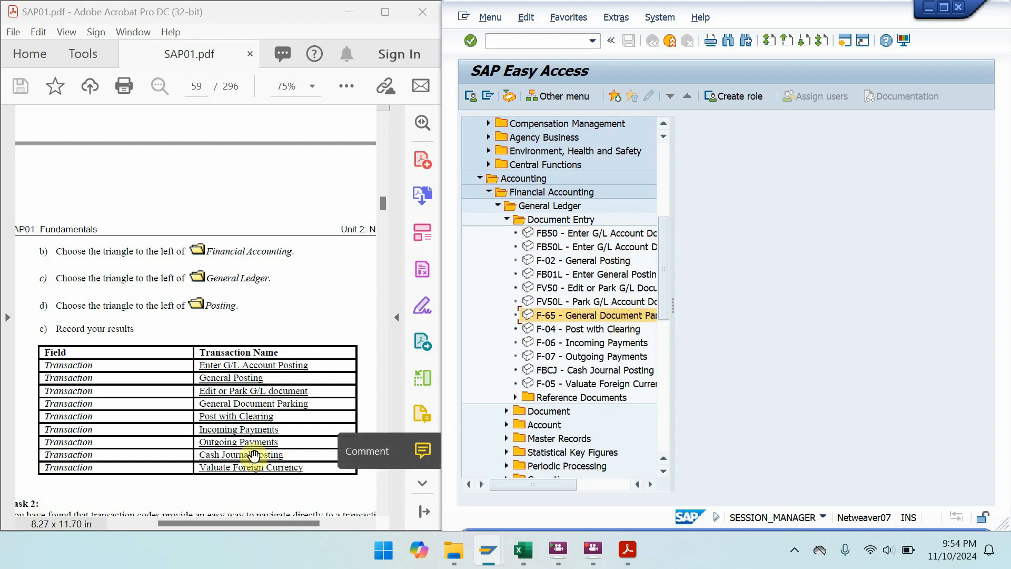
{"action": "left_click", "coordinate": [388, 9]}
{"action": "left_click_drag", "start_coordinate": [691, 390], "coordinate": [678, 220]}
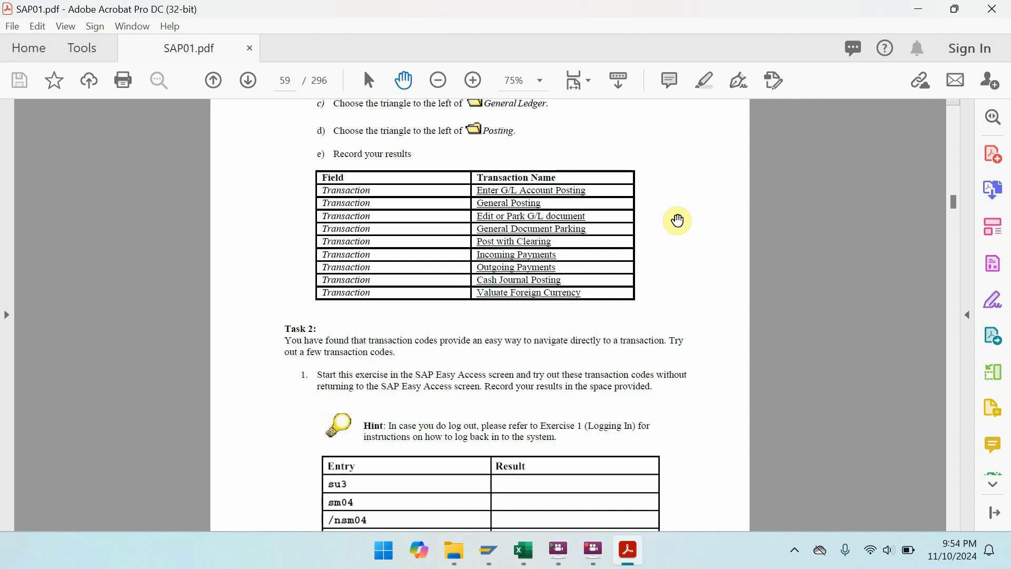
- Restore the PDF beside SAP and run su3 to open the user profile
{"action": "key", "text": "super+Down"}
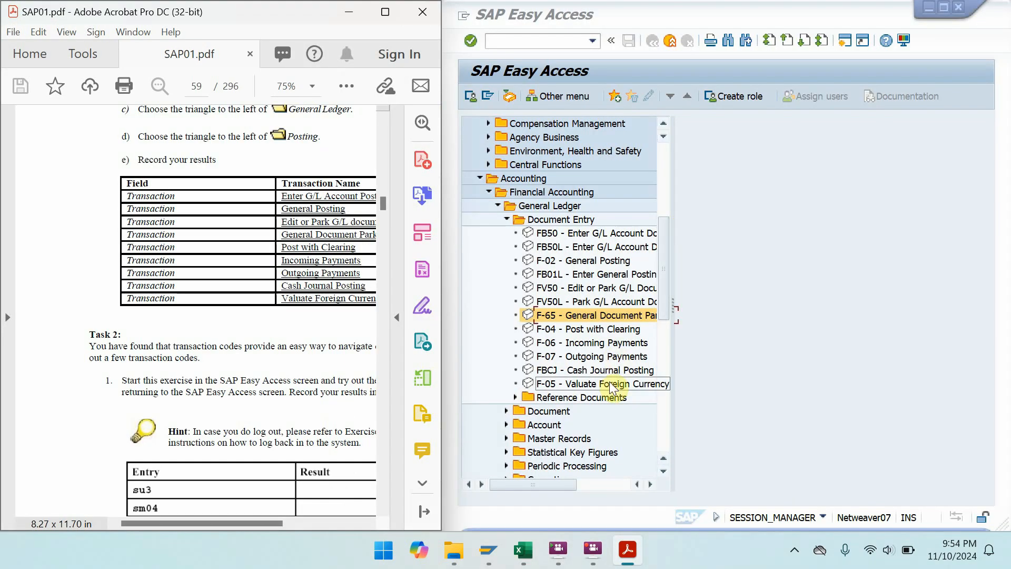
{"action": "left_click", "coordinate": [610, 375]}
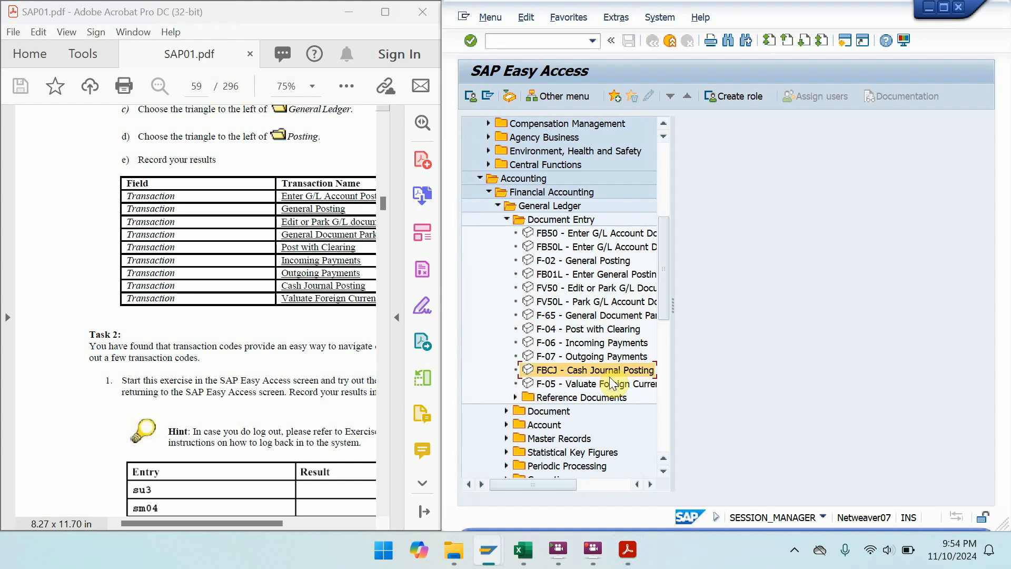
{"action": "left_click", "coordinate": [158, 295]}
{"action": "scroll", "coordinate": [158, 295], "scroll_direction": "down", "scroll_amount": 5}
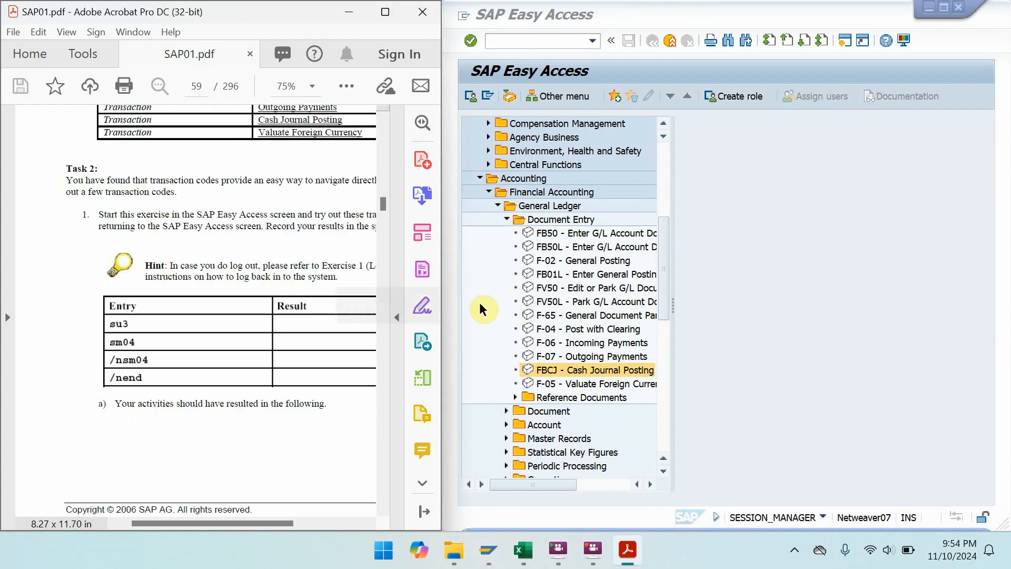
{"action": "left_click", "coordinate": [567, 42]}
{"action": "type", "text": "su"}
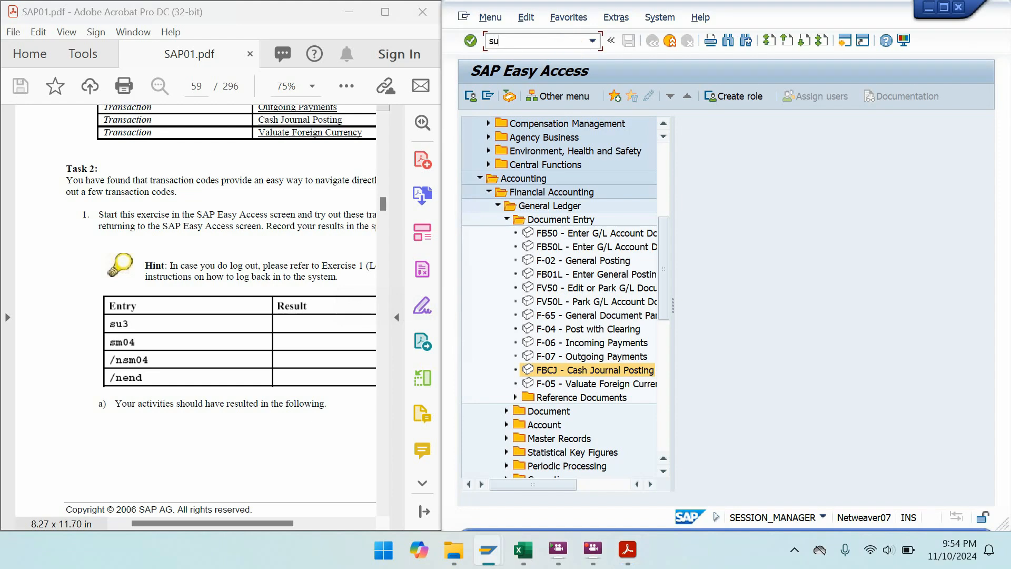
{"action": "type", "text": "3"}
{"action": "key", "text": "Return"}
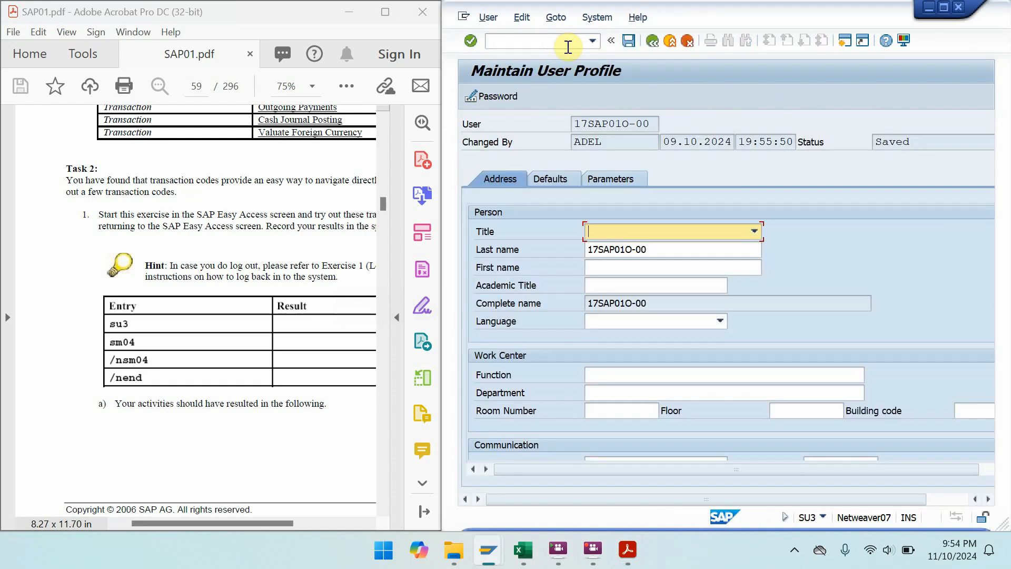
- Try /sm04 from the user profile, dismissing the function-not-possible error
{"action": "left_click", "coordinate": [569, 47]}
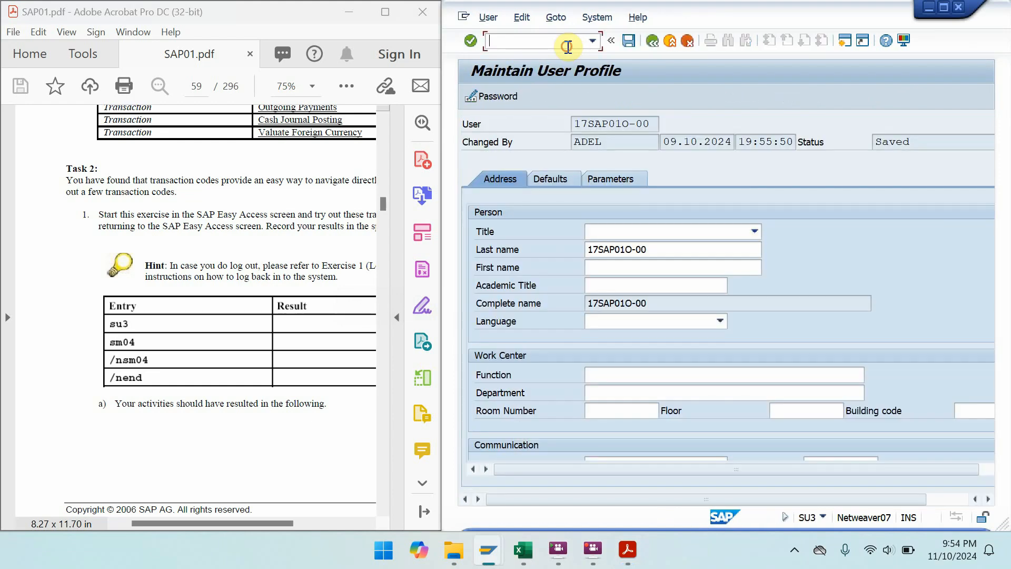
{"action": "type", "text": "/sm04"}
{"action": "key", "text": "Return"}
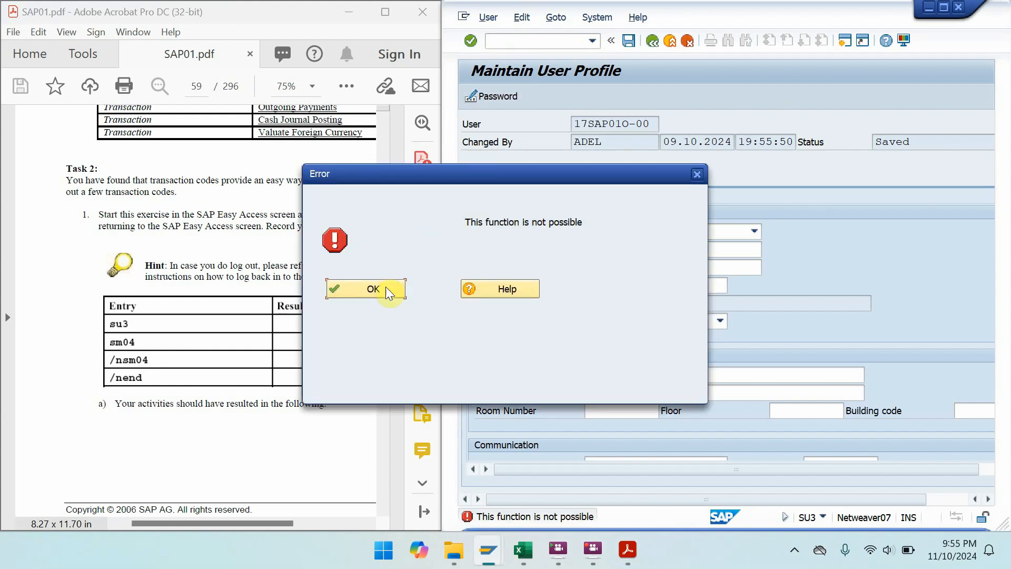
{"action": "left_click", "coordinate": [386, 287]}
{"action": "left_click", "coordinate": [533, 45]}
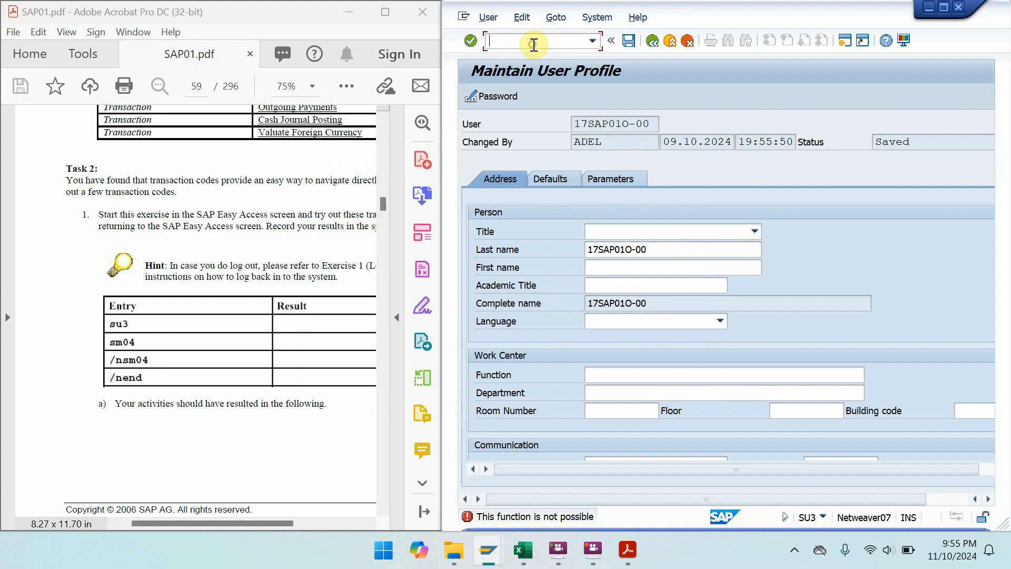
{"action": "type", "text": "/sm04"}
{"action": "key", "text": "Return"}
{"action": "key", "text": "Return"}
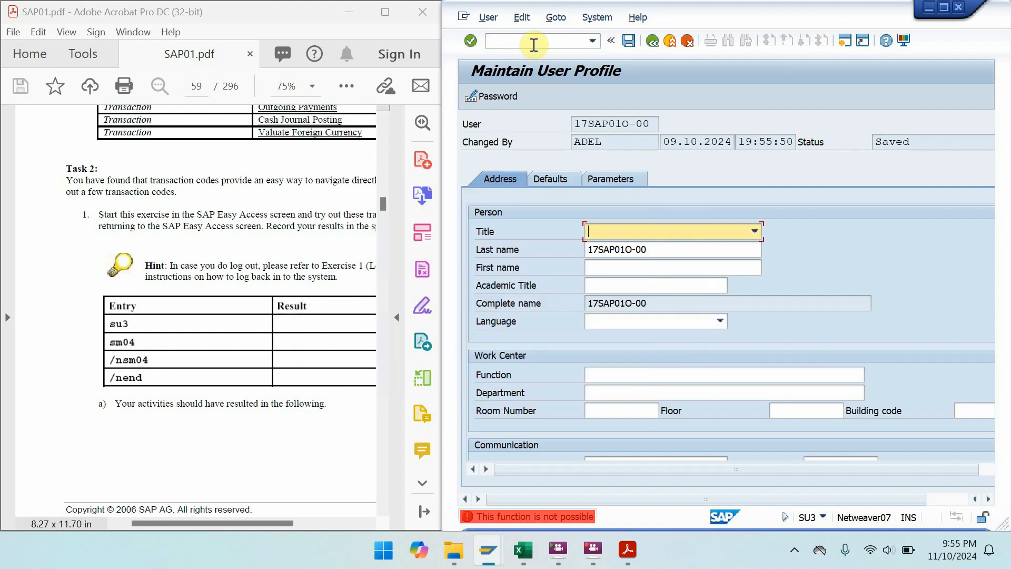
- Open the logon list with /nsm04, then return to SAP Easy Access with /n
{"action": "left_click", "coordinate": [534, 45]}
{"action": "type", "text": "/nsm04"}
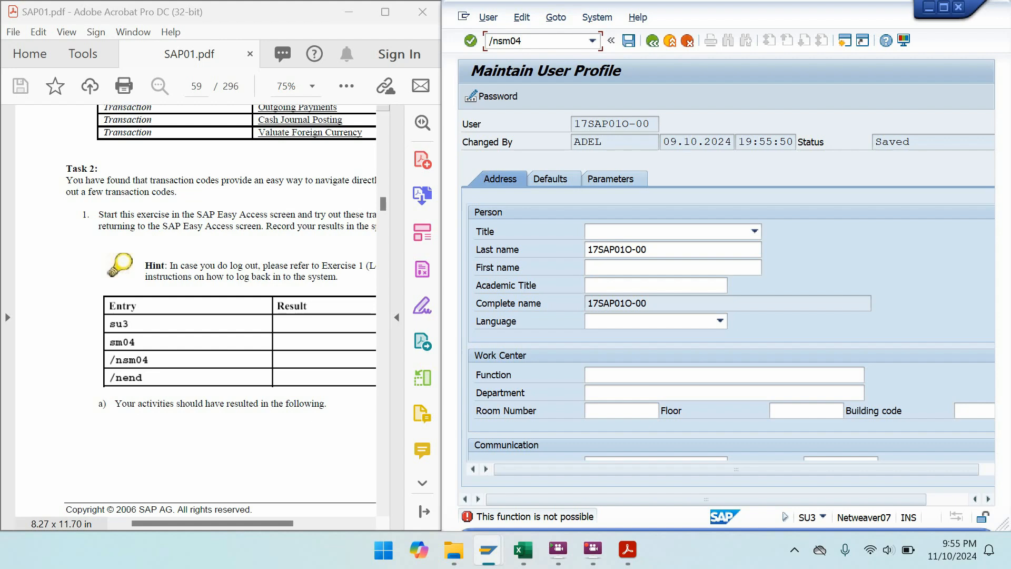
{"action": "key", "text": "Return"}
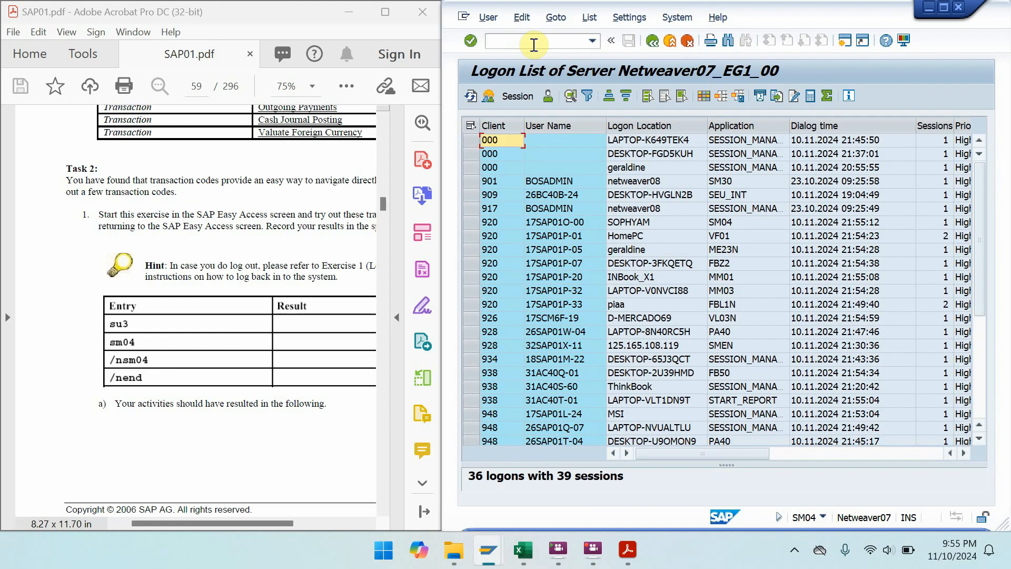
{"action": "left_click", "coordinate": [533, 44]}
{"action": "type", "text": "/n"}
{"action": "key", "text": "Return"}
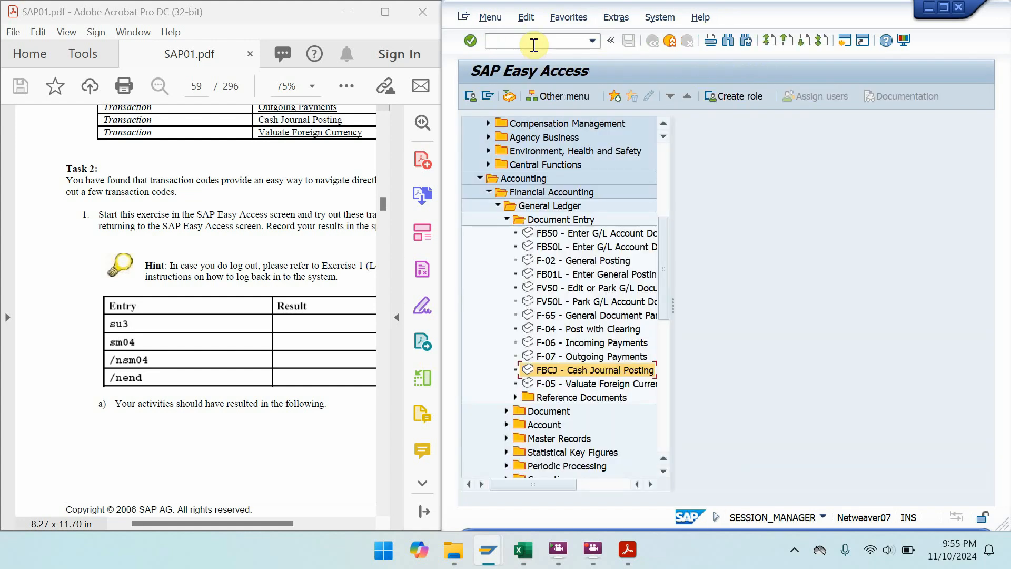
- Maximize the SAP01.pdf workbook and page in full-screen mode to Exercise 2-4: Using Help Features
{"action": "left_click", "coordinate": [385, 12]}
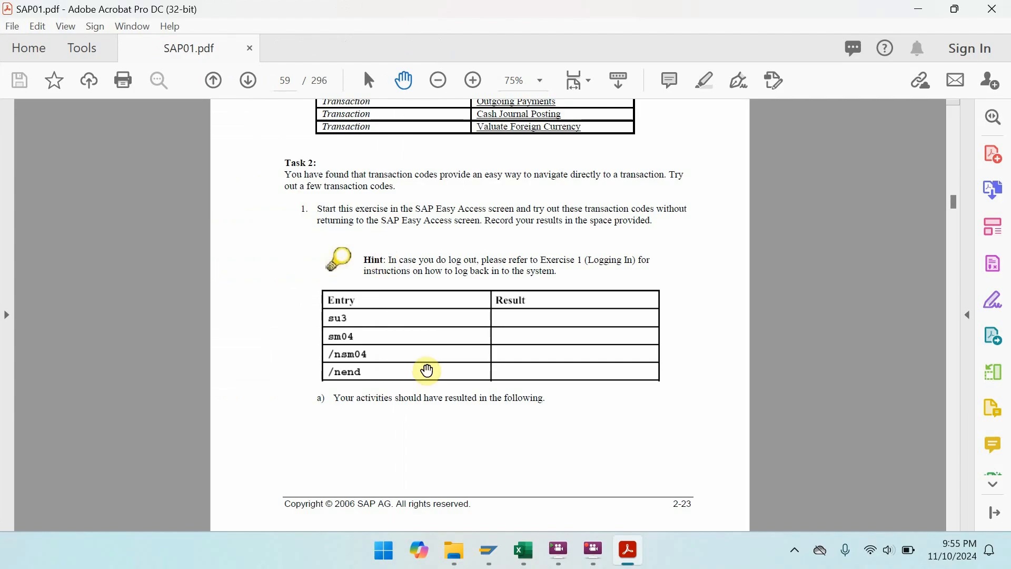
{"action": "key", "text": "ctrl+l"}
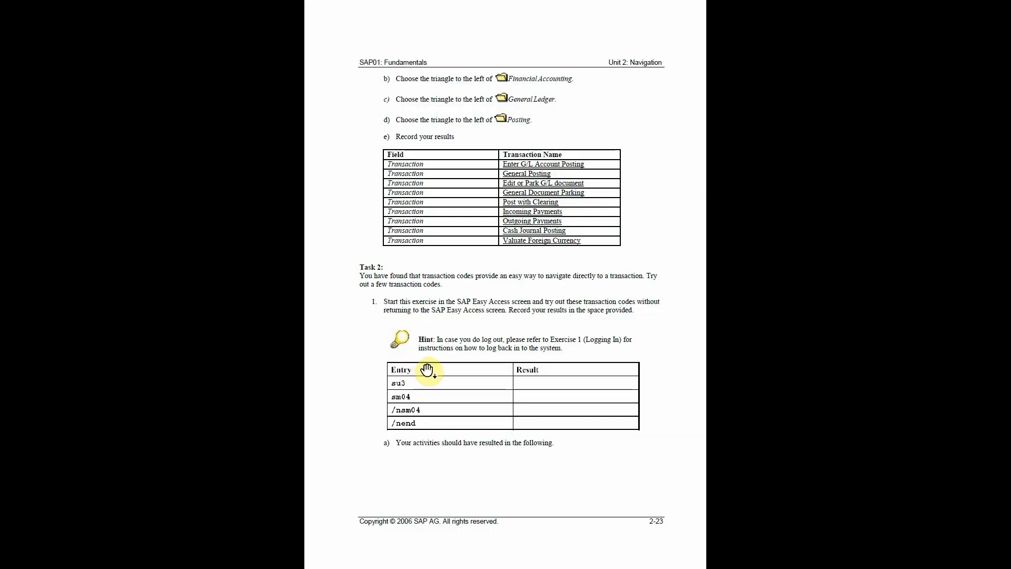
{"action": "scroll", "coordinate": [428, 371], "scroll_direction": "down", "scroll_amount": 1}
{"action": "scroll", "coordinate": [427, 371], "scroll_direction": "down", "scroll_amount": 1}
{"action": "scroll", "coordinate": [427, 371], "scroll_direction": "up", "scroll_amount": 1}
{"action": "scroll", "coordinate": [427, 371], "scroll_direction": "down", "scroll_amount": 4}
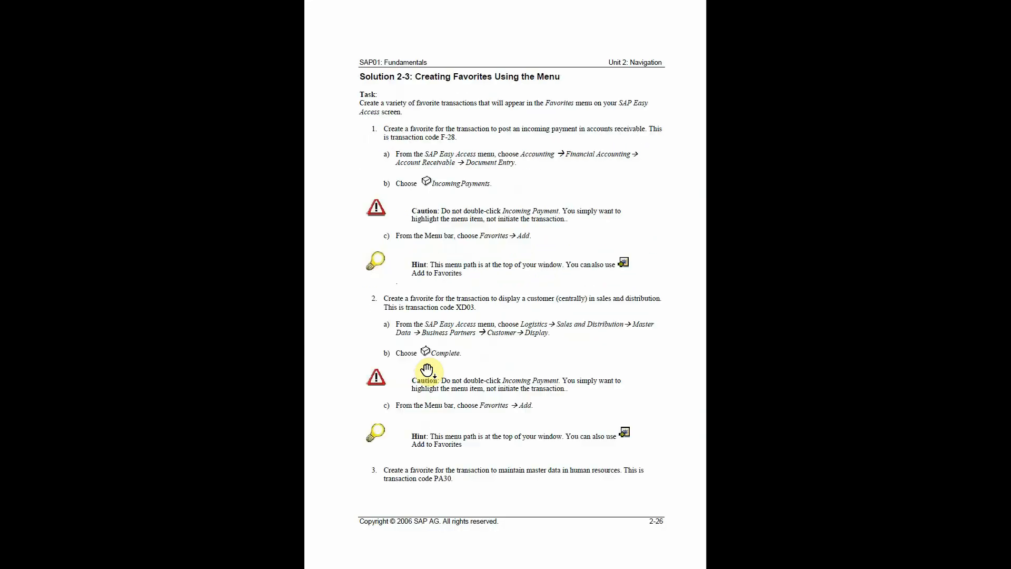
{"action": "scroll", "coordinate": [427, 371], "scroll_direction": "down", "scroll_amount": 5}
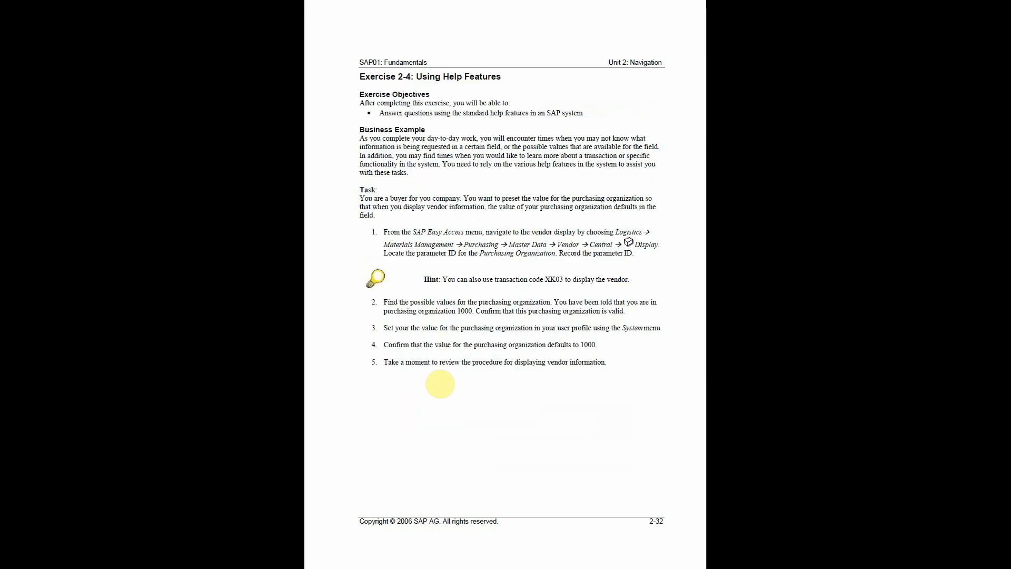
{"action": "scroll", "coordinate": [440, 384], "scroll_direction": "up", "scroll_amount": 2}
{"action": "key", "text": "Escape"}
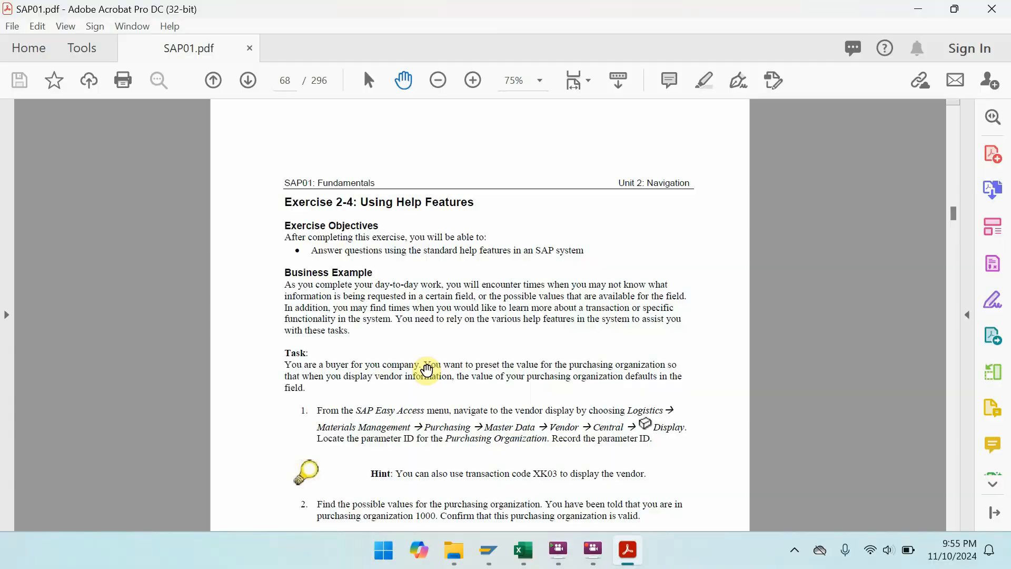
- Recheck page 68 in full screen, then snap the PDF beside SAP Easy Access
{"action": "key", "text": "ctrl+l"}
{"action": "scroll", "coordinate": [427, 371], "scroll_direction": "up", "scroll_amount": 1}
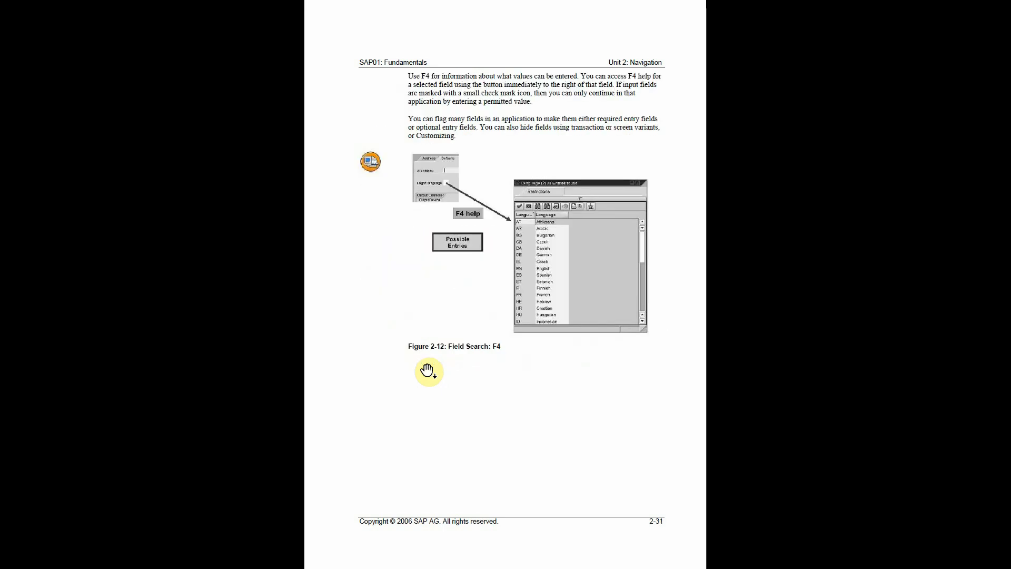
{"action": "scroll", "coordinate": [427, 371], "scroll_direction": "down", "scroll_amount": 1}
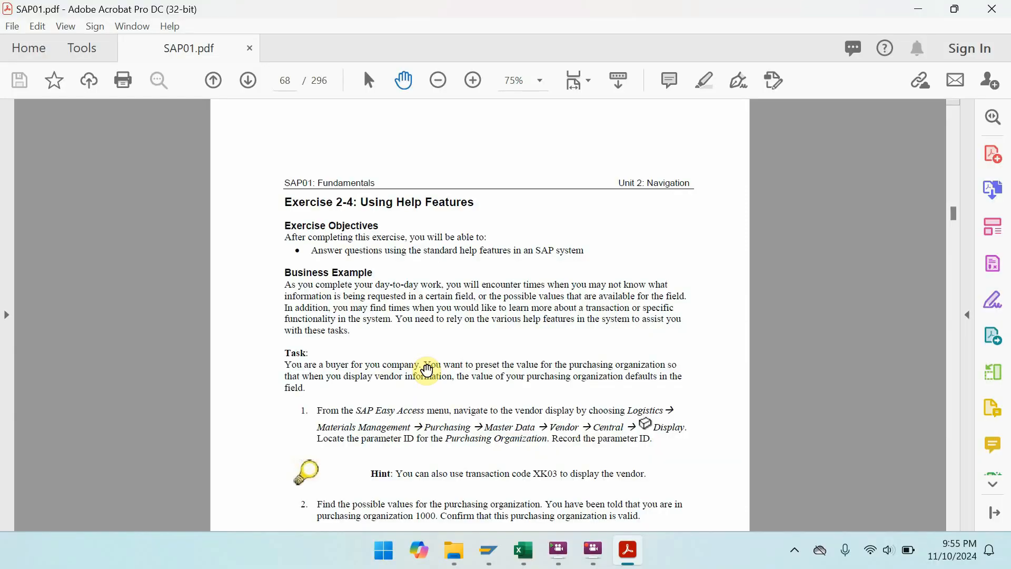
{"action": "key", "text": "super+Left"}
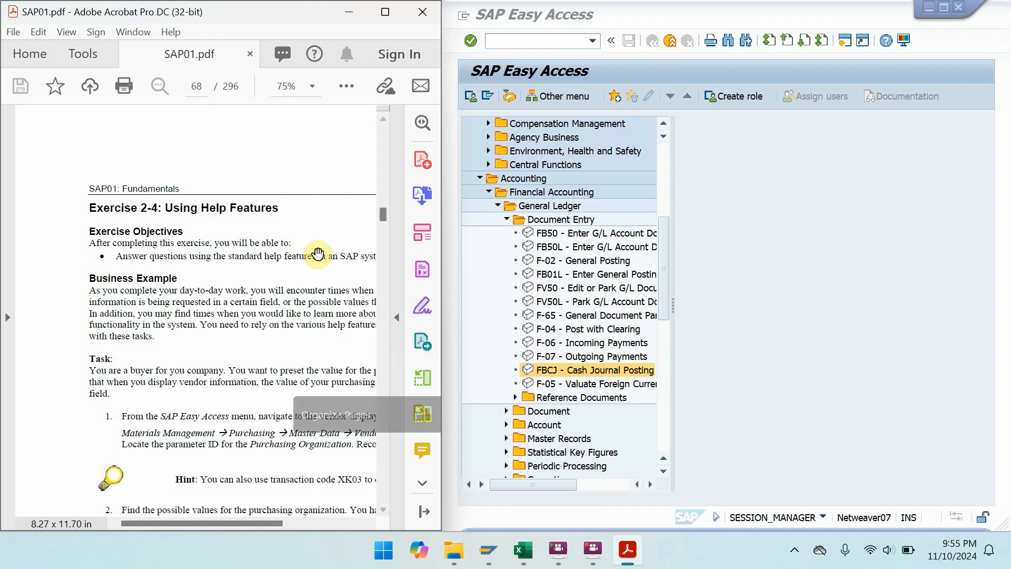
- Scroll page 68 until Exercise 2-4's five vendor-display help tasks are fully visible
{"action": "scroll", "coordinate": [383, 215], "scroll_direction": "up", "scroll_amount": 1}
{"action": "left_click_drag", "start_coordinate": [382, 216], "coordinate": [380, 213]}
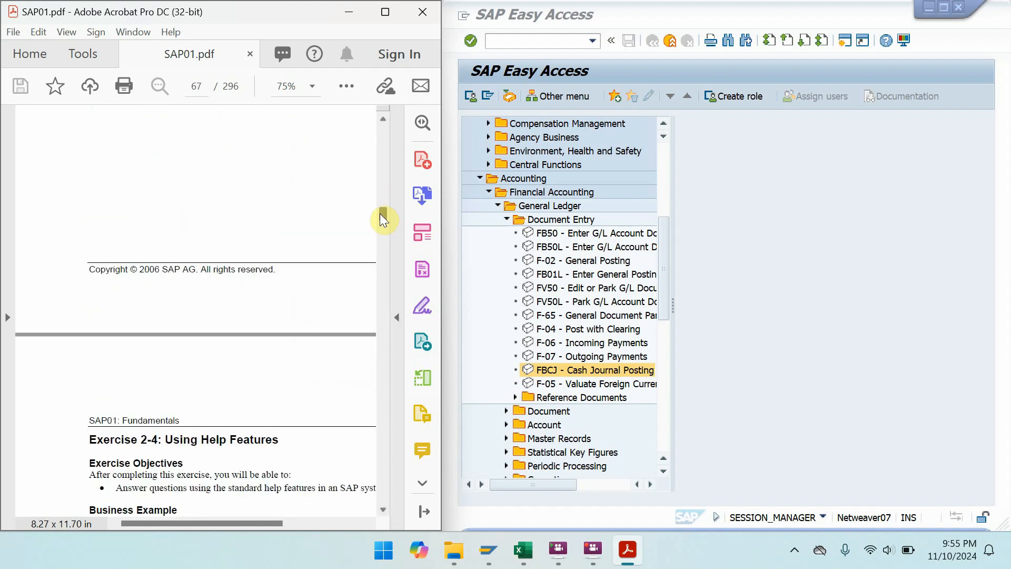
{"action": "left_click_drag", "start_coordinate": [205, 437], "coordinate": [188, 161]}
{"action": "left_click_drag", "start_coordinate": [242, 395], "coordinate": [187, 318]}
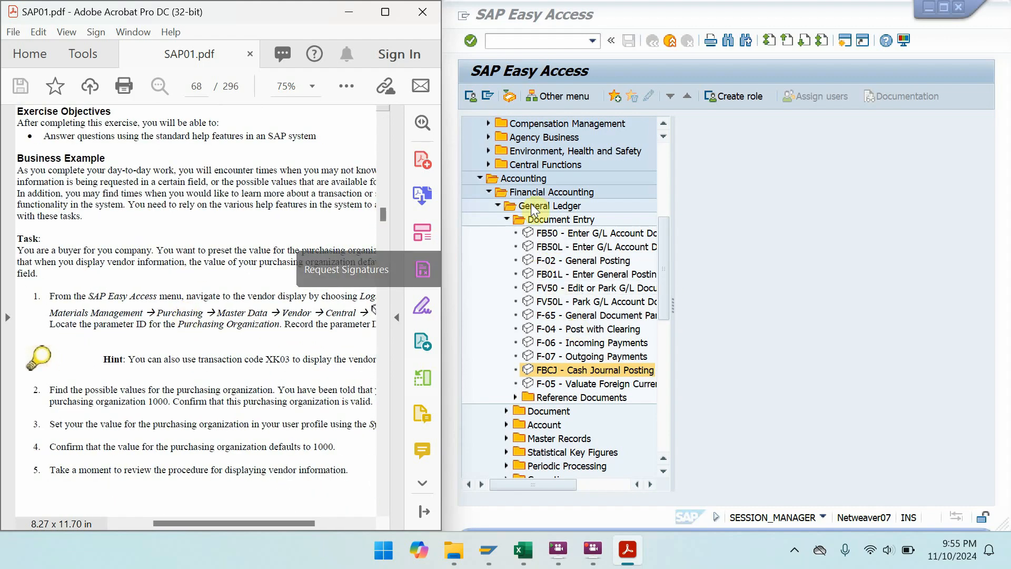
- Collapse Cross-Application Components again and reopen the Logistics folder in the menu tree
{"action": "left_click", "coordinate": [668, 196]}
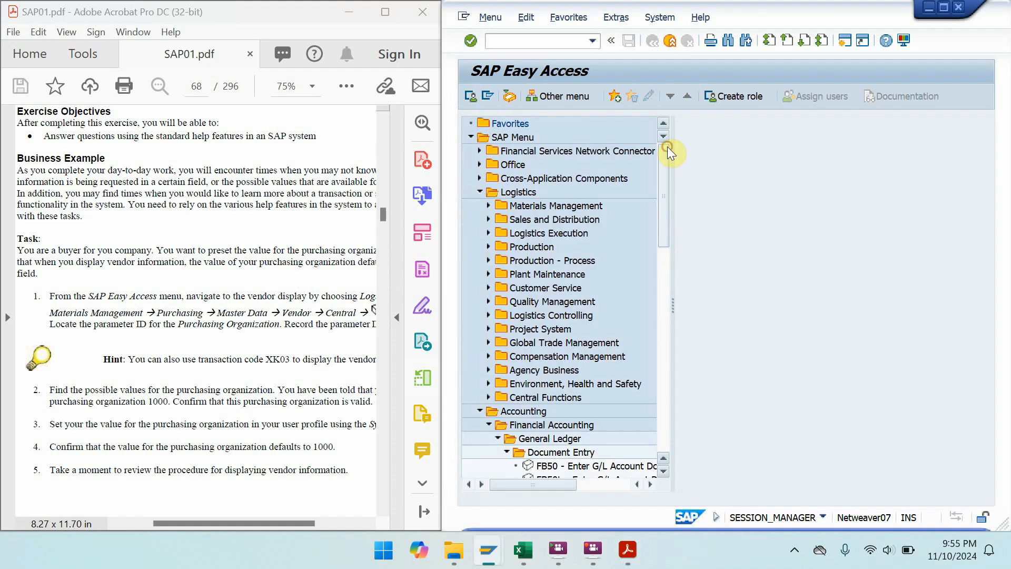
{"action": "double_click", "coordinate": [528, 183]}
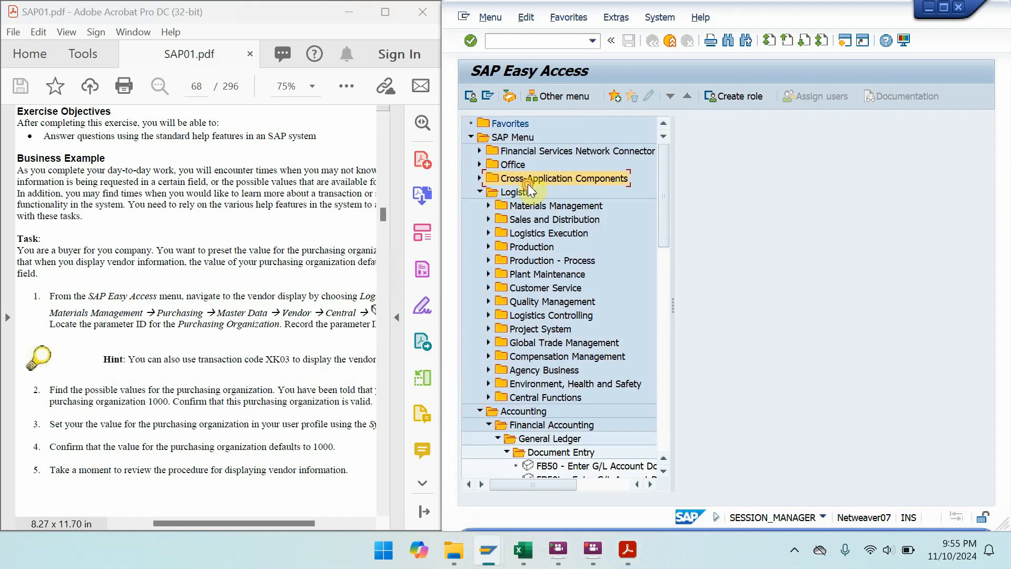
{"action": "left_click", "coordinate": [476, 179]}
{"action": "double_click", "coordinate": [495, 189]}
{"action": "double_click", "coordinate": [496, 189]}
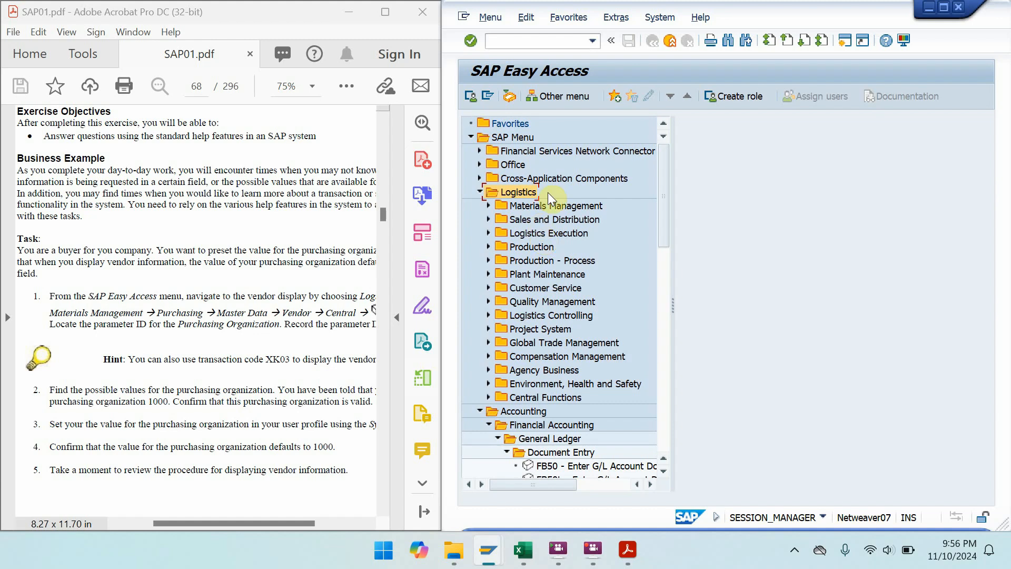
- Expand Materials Management > Purchasing > Master Data > Vendor > Central and select XK03 - Display
{"action": "double_click", "coordinate": [551, 207]}
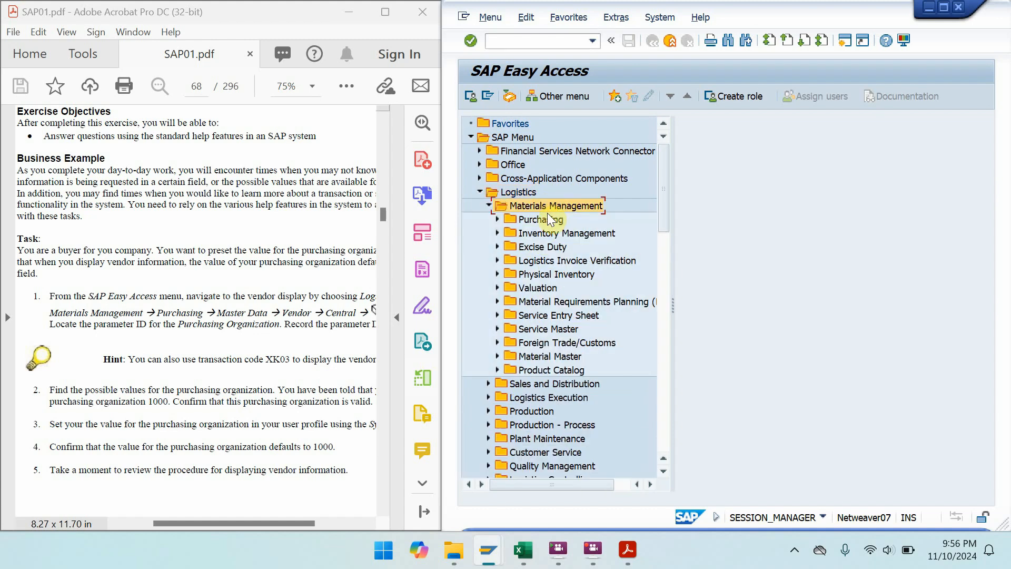
{"action": "double_click", "coordinate": [543, 220]}
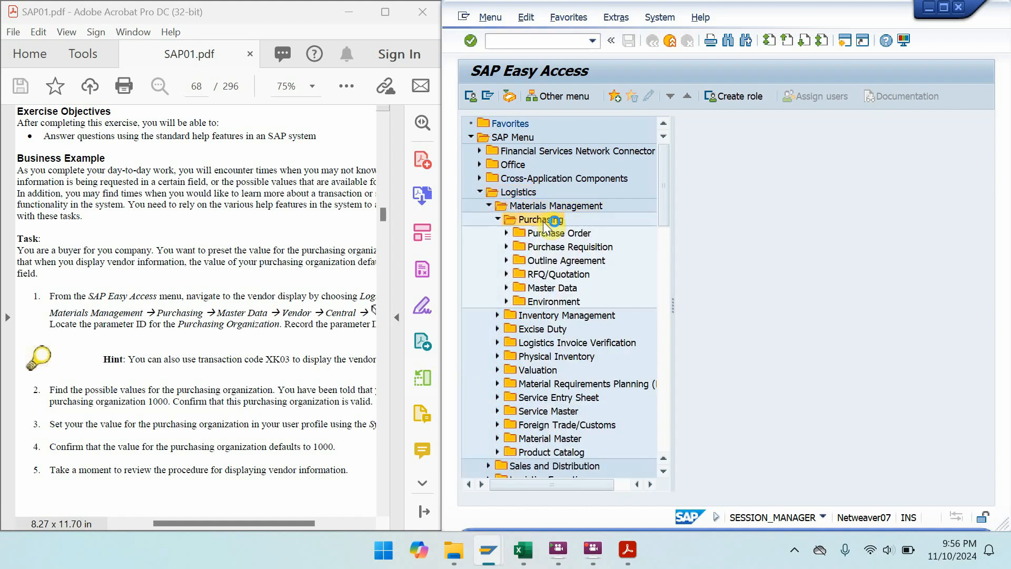
{"action": "double_click", "coordinate": [549, 287]}
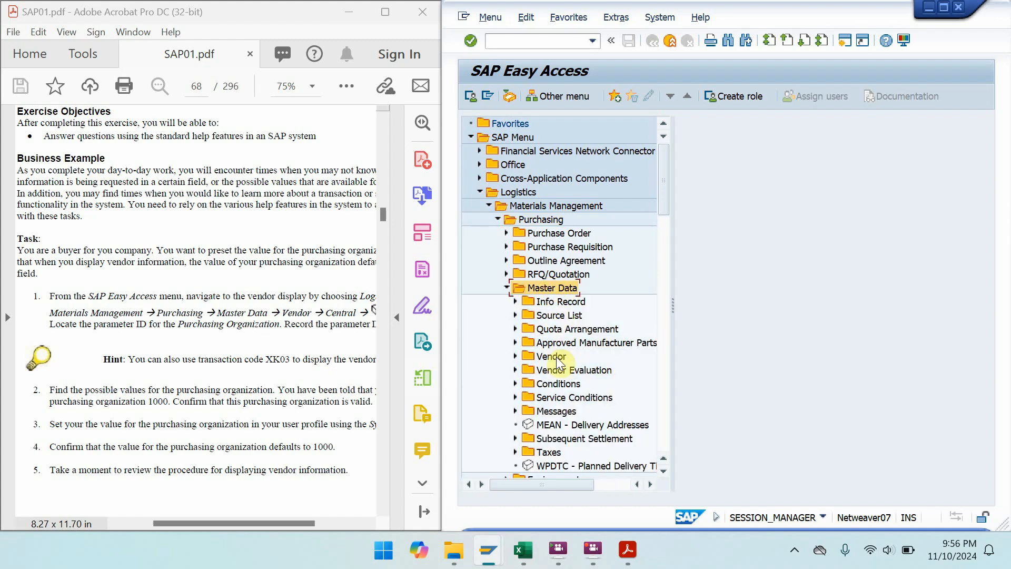
{"action": "double_click", "coordinate": [556, 356]}
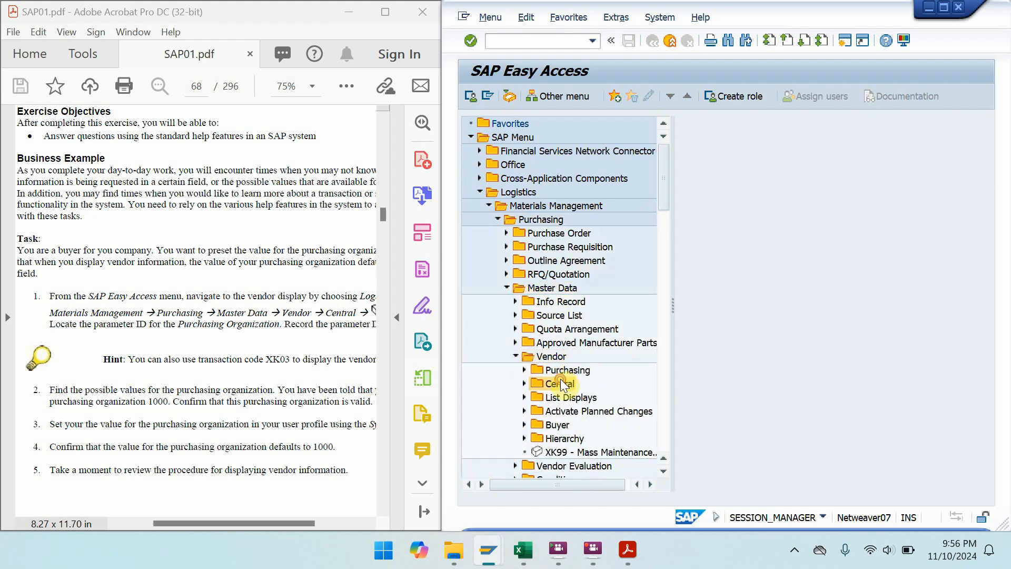
{"action": "double_click", "coordinate": [561, 382]}
{"action": "left_click", "coordinate": [572, 398]}
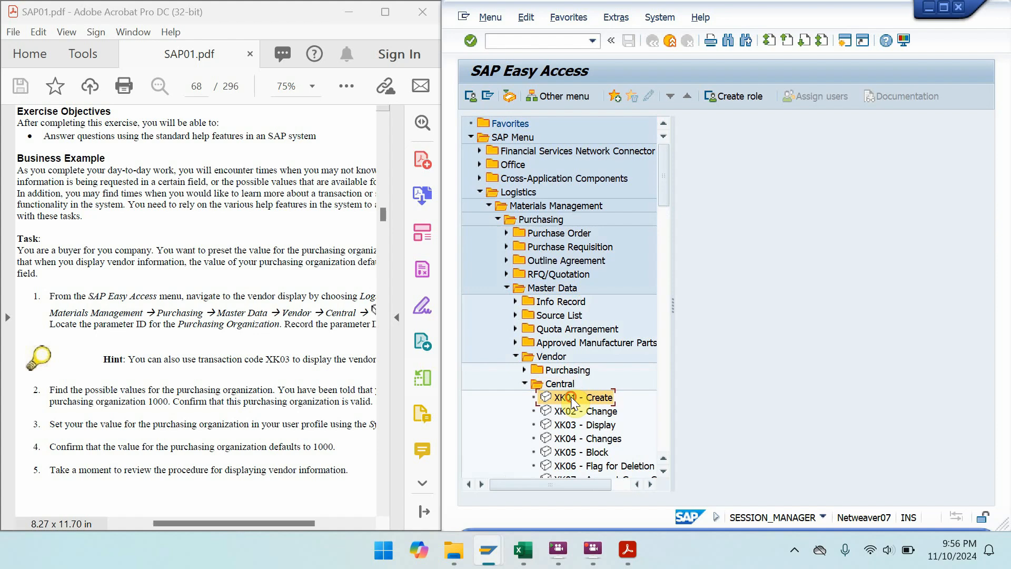
{"action": "left_click", "coordinate": [577, 427]}
- Add XK03 - Display to Favorites and acknowledge the confirmation
{"action": "right_click", "coordinate": [574, 423]}
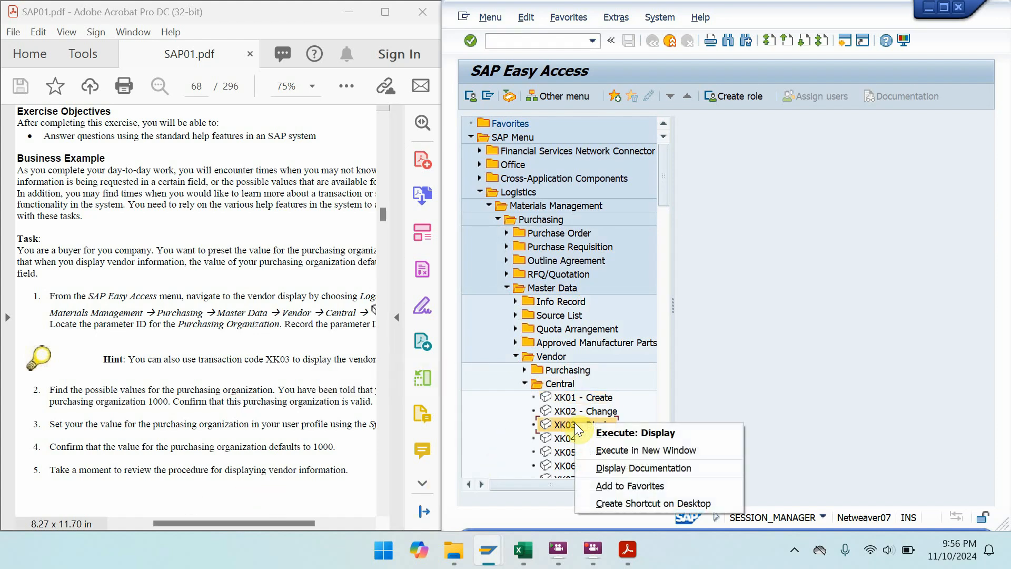
{"action": "left_click", "coordinate": [627, 486]}
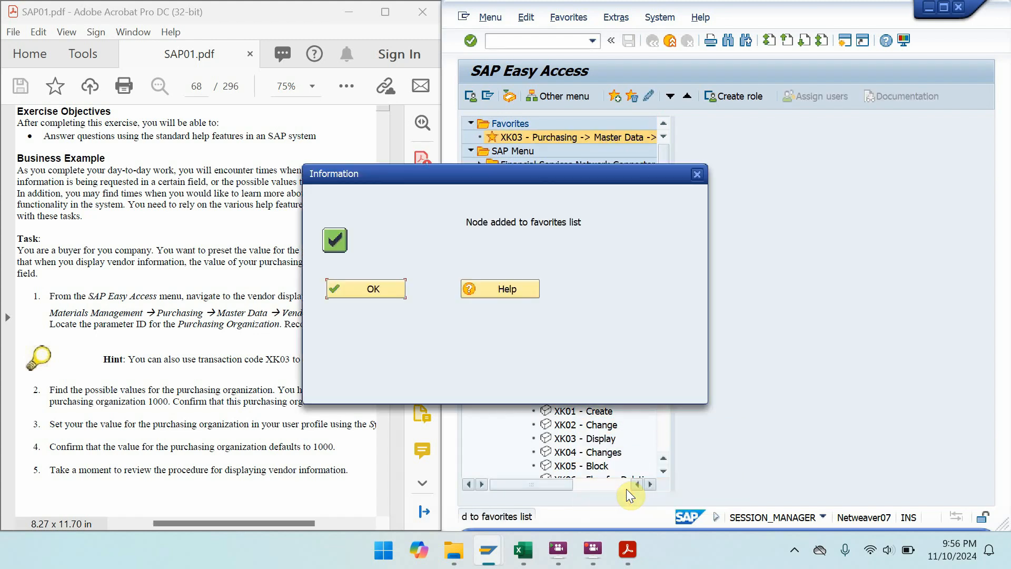
{"action": "left_click", "coordinate": [392, 287]}
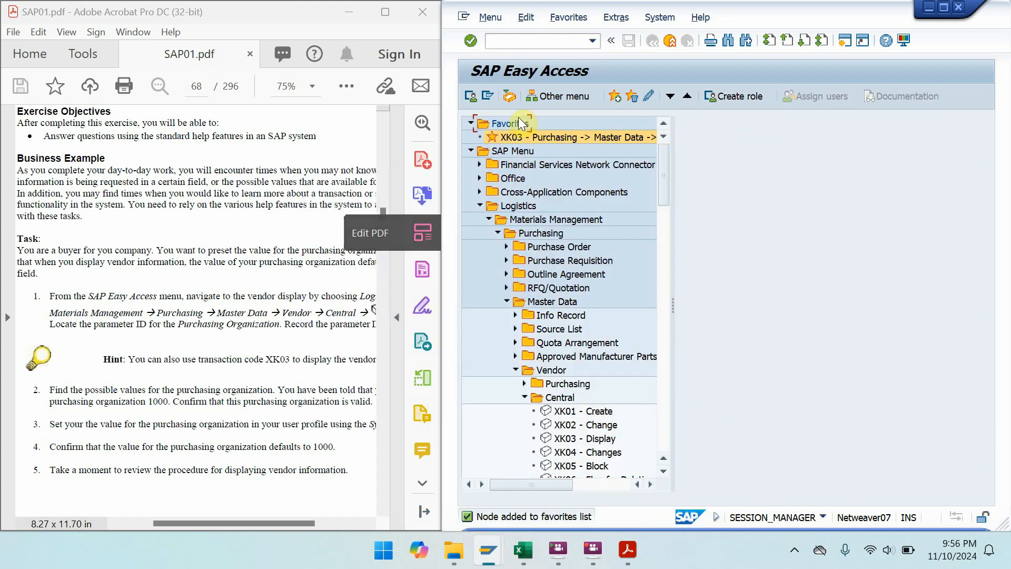
- Look over the Favorites folder's context menu and the Favorites menu without choosing anything
{"action": "left_click", "coordinate": [517, 127]}
{"action": "right_click", "coordinate": [516, 126]}
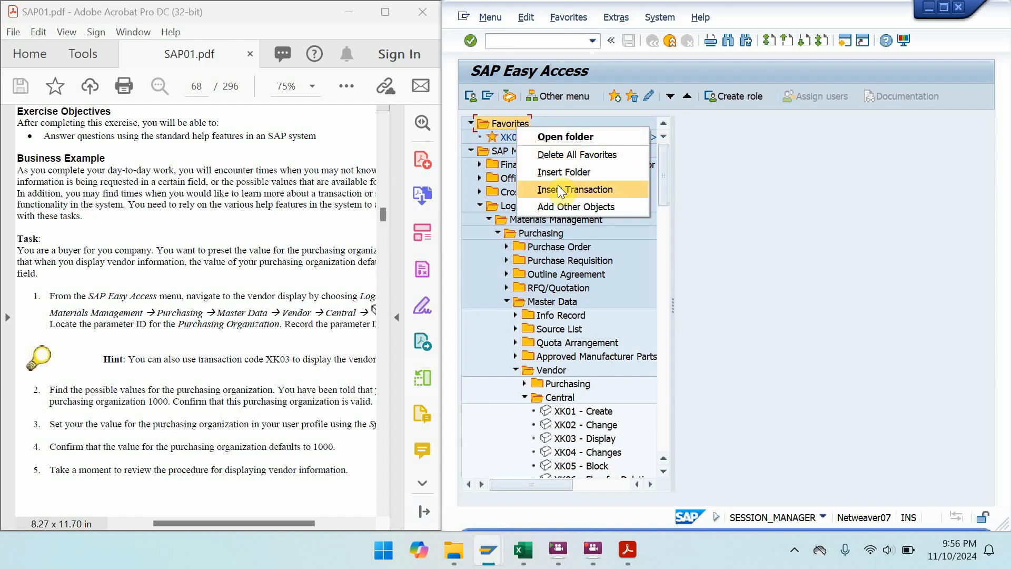
{"action": "left_click", "coordinate": [566, 21]}
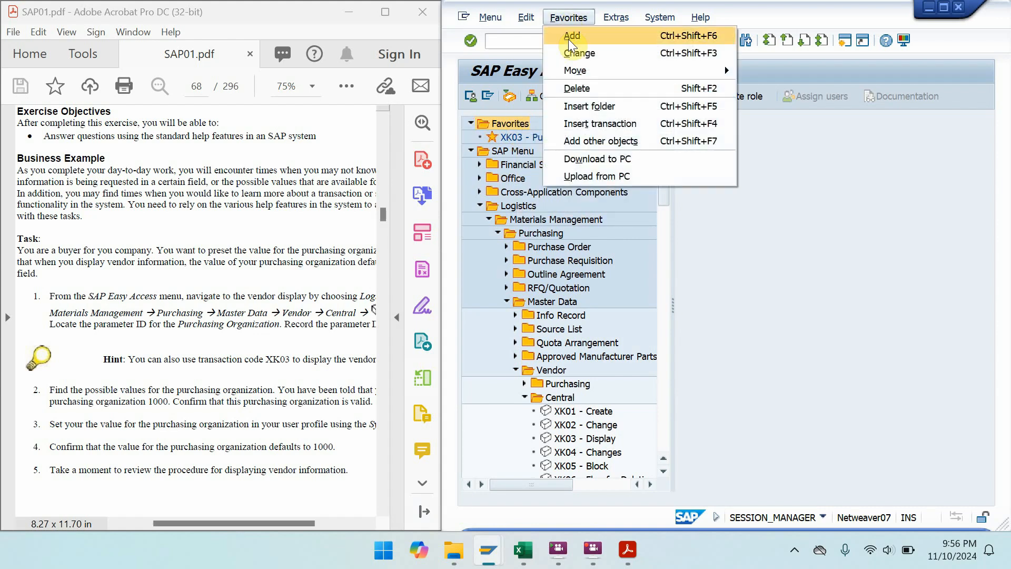
{"action": "left_click", "coordinate": [818, 342]}
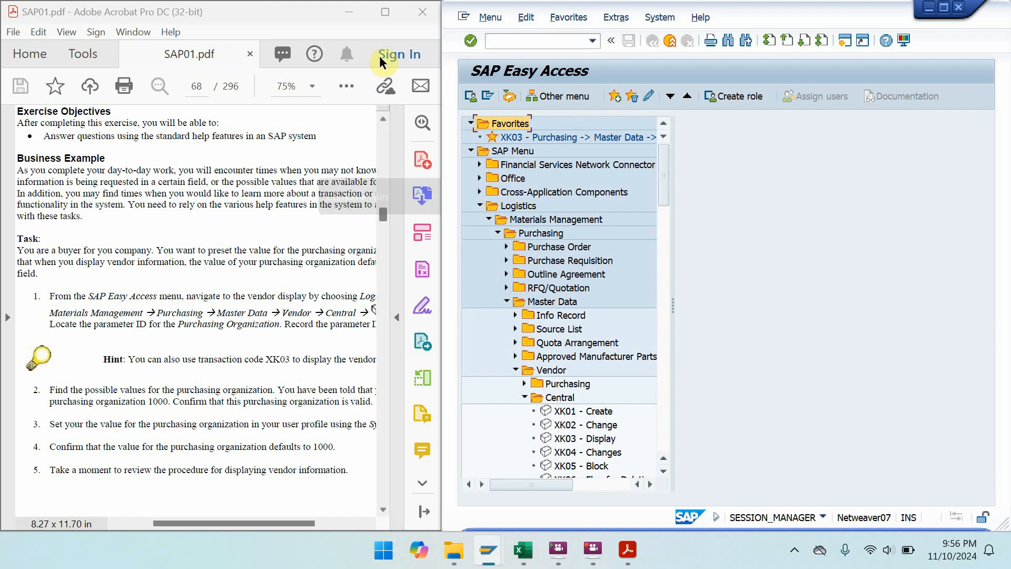
- Page to Solution 2-4 on page 69, showing parameter ID EKO, and snap the PDF left
{"action": "left_click", "coordinate": [381, 15]}
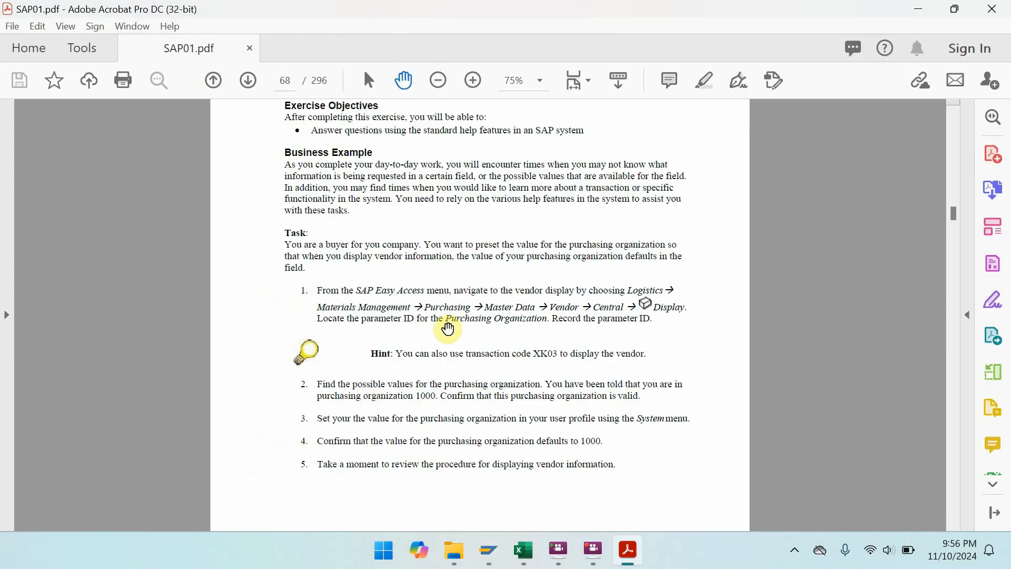
{"action": "left_click_drag", "start_coordinate": [523, 185], "coordinate": [495, 382]}
{"action": "key", "text": "ctrl+l"}
{"action": "scroll", "coordinate": [495, 382], "scroll_direction": "down", "scroll_amount": 3}
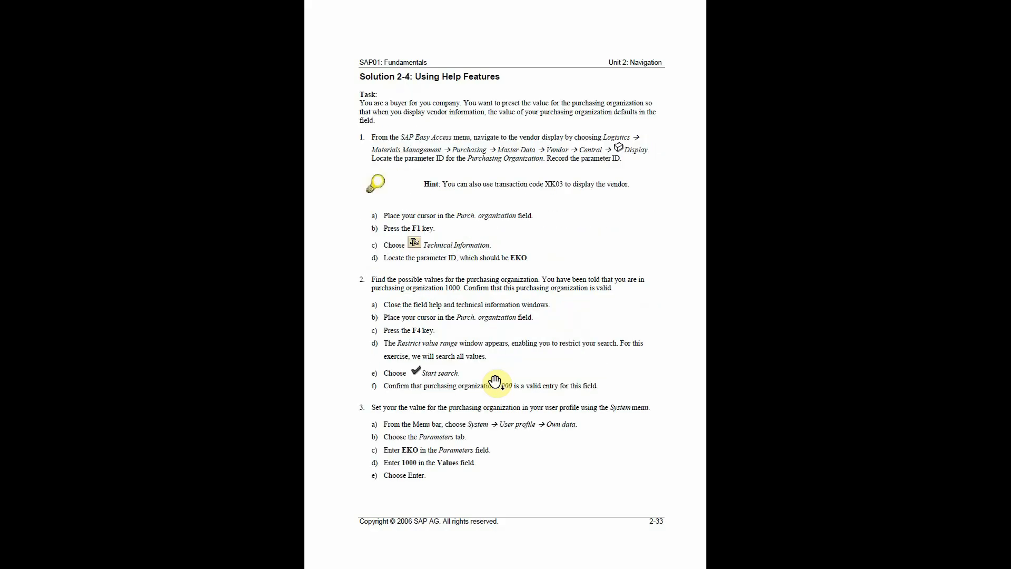
{"action": "scroll", "coordinate": [495, 381], "scroll_direction": "down", "scroll_amount": 1}
{"action": "scroll", "coordinate": [495, 381], "scroll_direction": "up", "scroll_amount": 3}
{"action": "key", "text": "Escape"}
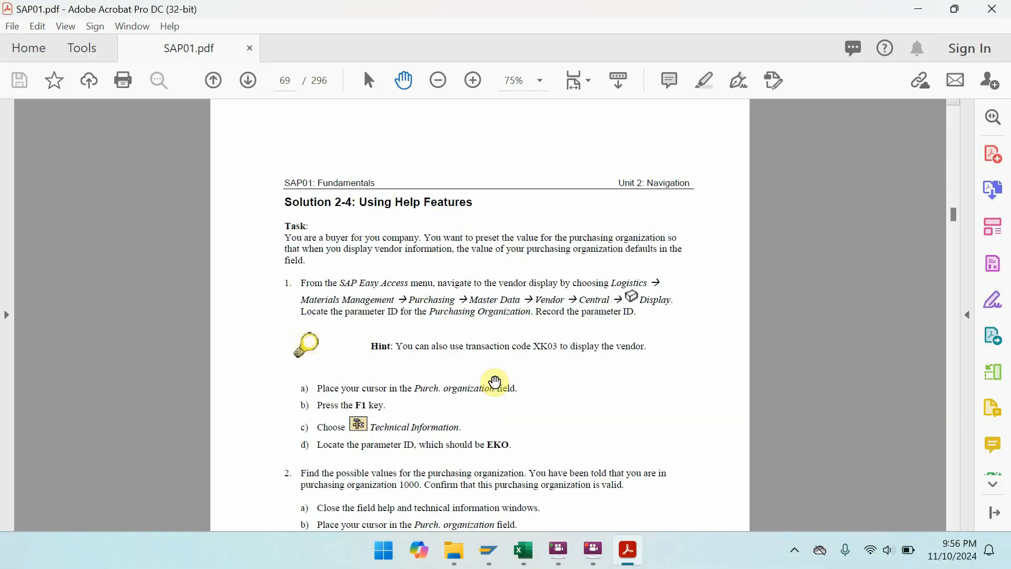
{"action": "left_click_drag", "start_coordinate": [495, 382], "coordinate": [485, 280]}
{"action": "key", "text": "super+Left"}
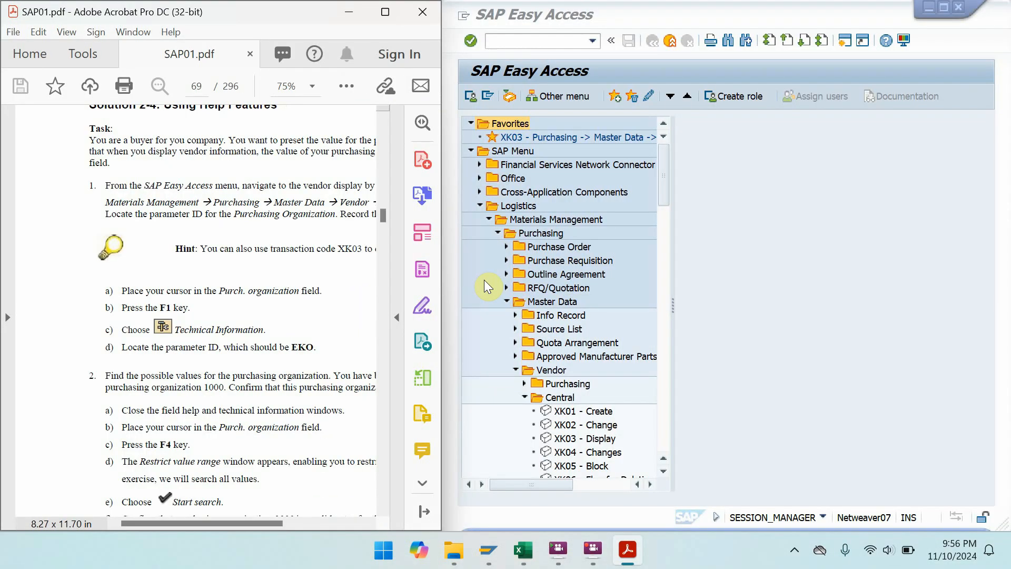
- Launch XK03 - Display and place the cursor in the Purch. Organization field
{"action": "double_click", "coordinate": [590, 438]}
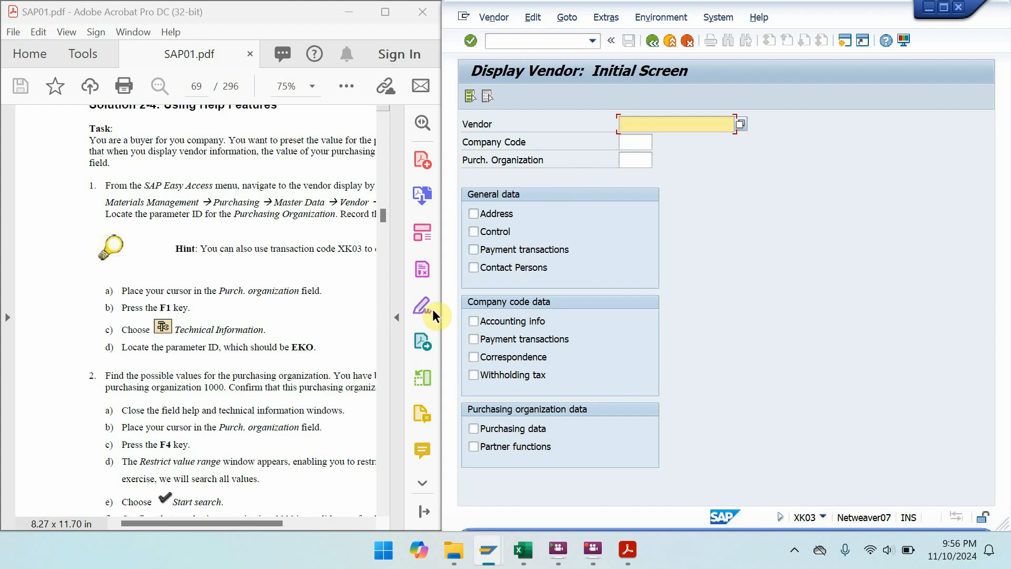
{"action": "left_click", "coordinate": [634, 162]}
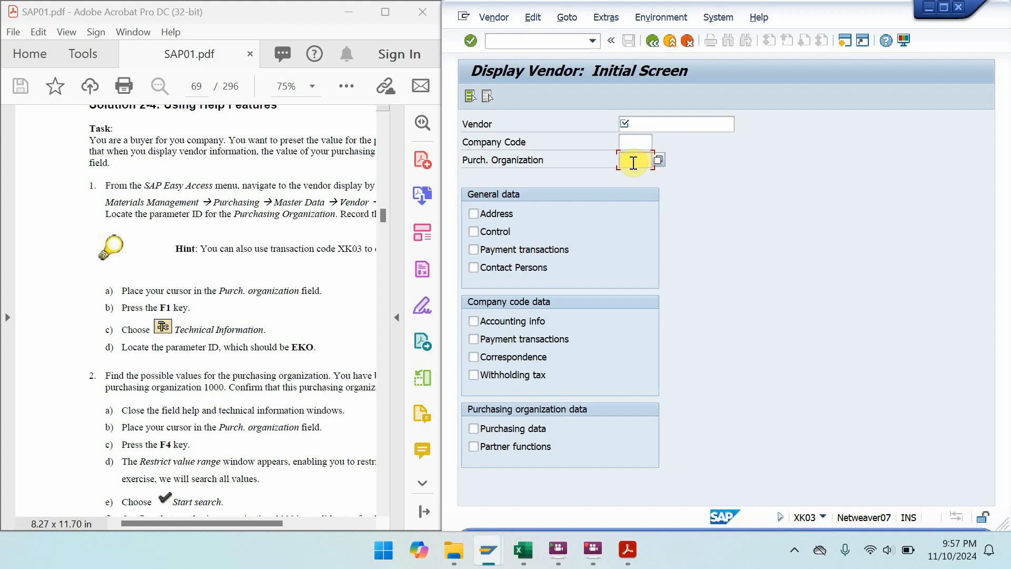
{"action": "key", "text": "F1"}
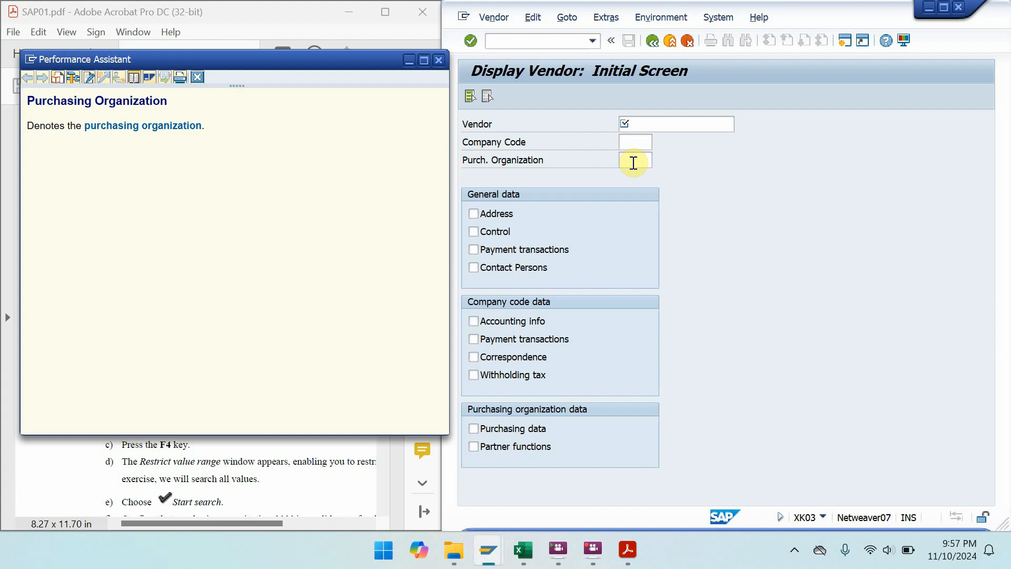
{"action": "left_click", "coordinate": [151, 127]}
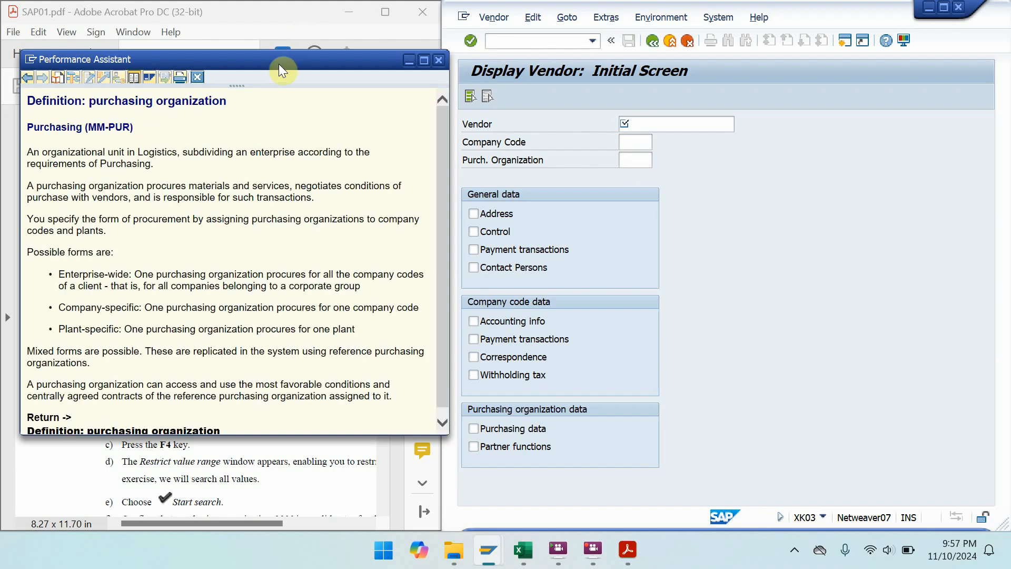
{"action": "left_click_drag", "start_coordinate": [278, 66], "coordinate": [818, 102]}
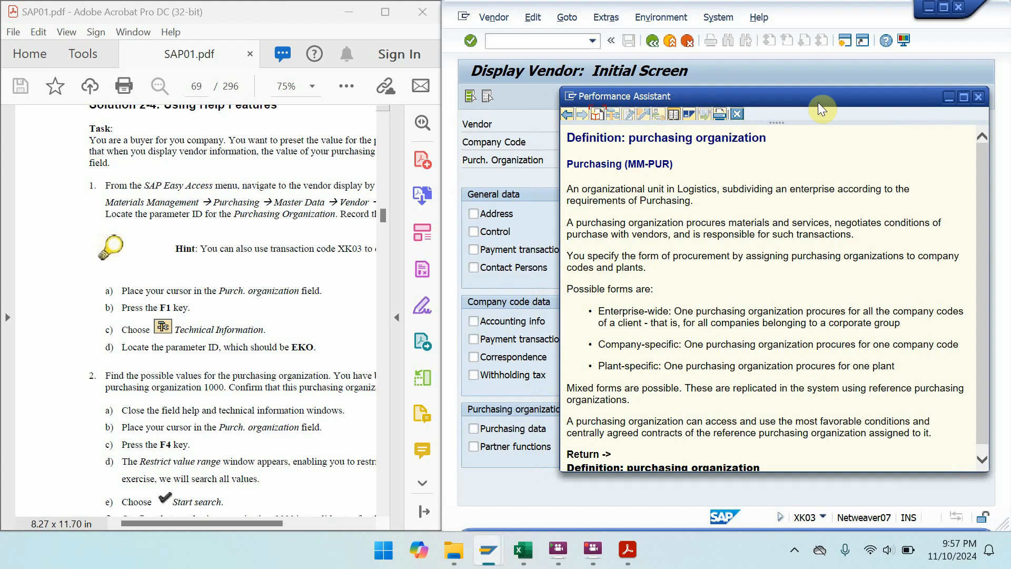
{"action": "left_click_drag", "start_coordinate": [790, 311], "coordinate": [856, 166]}
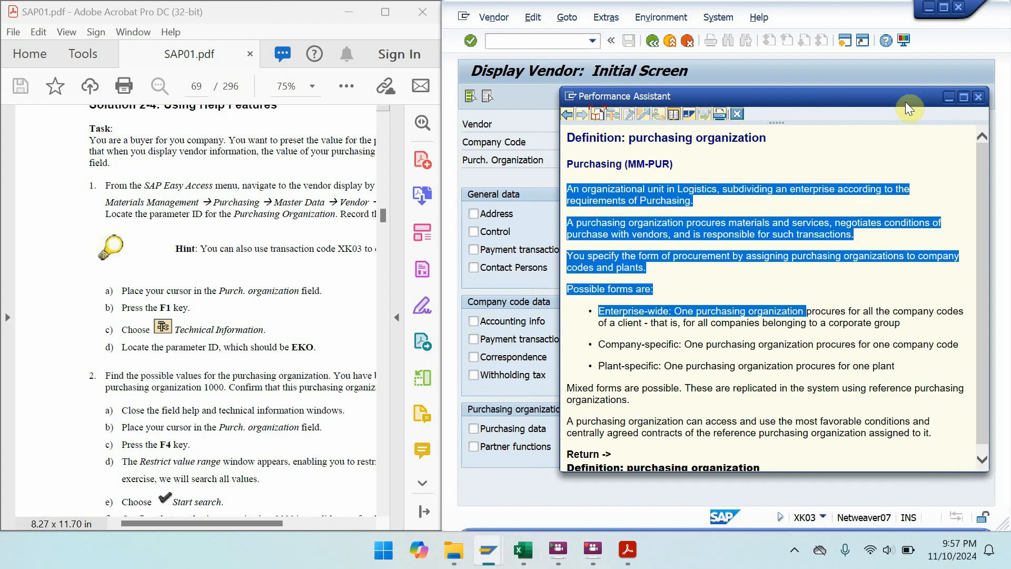
{"action": "left_click", "coordinate": [978, 96]}
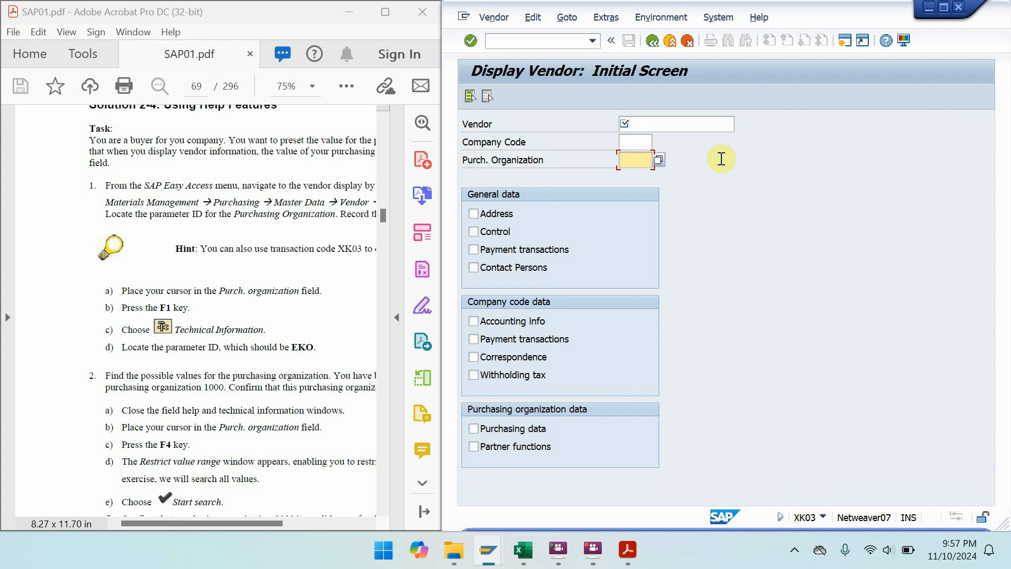
{"action": "key", "text": "F4"}
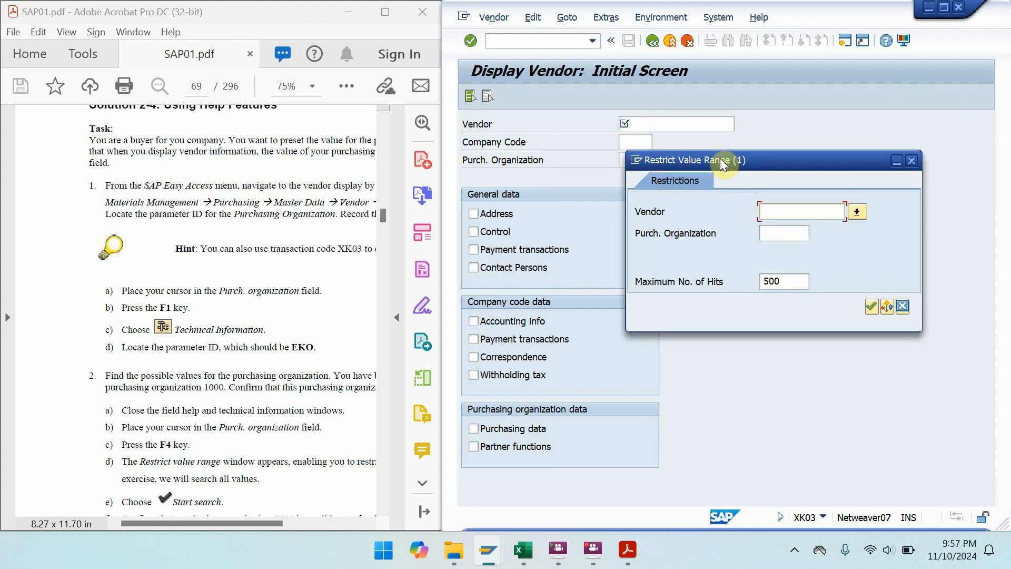
{"action": "left_click", "coordinate": [902, 307]}
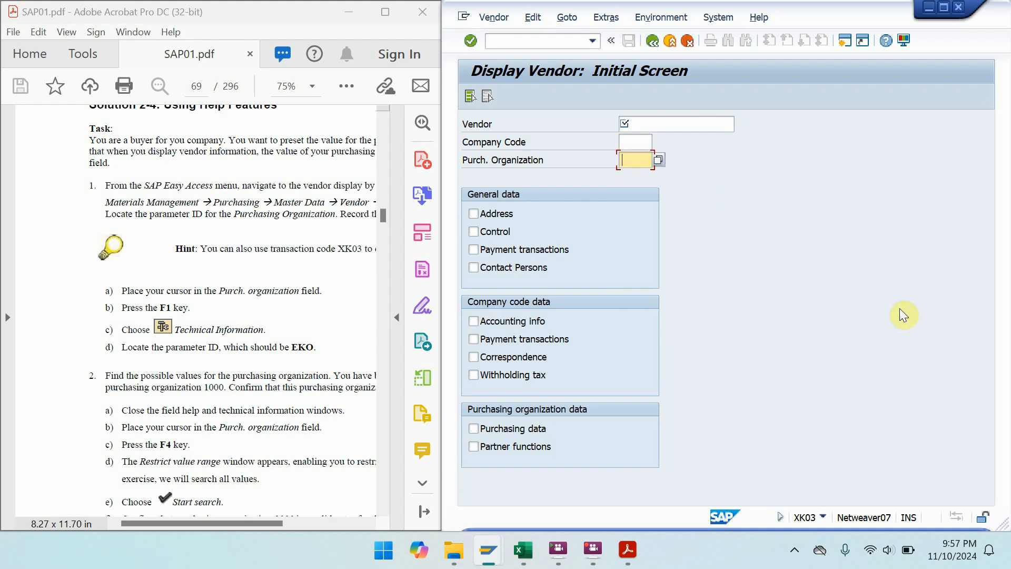
{"action": "left_click_drag", "start_coordinate": [274, 427], "coordinate": [260, 334]}
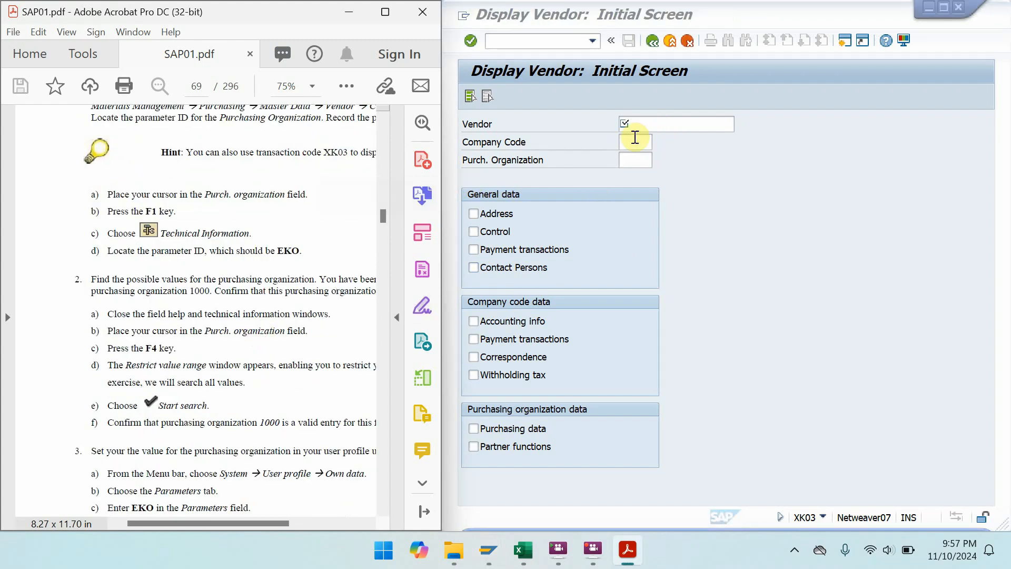
{"action": "left_click", "coordinate": [632, 158]}
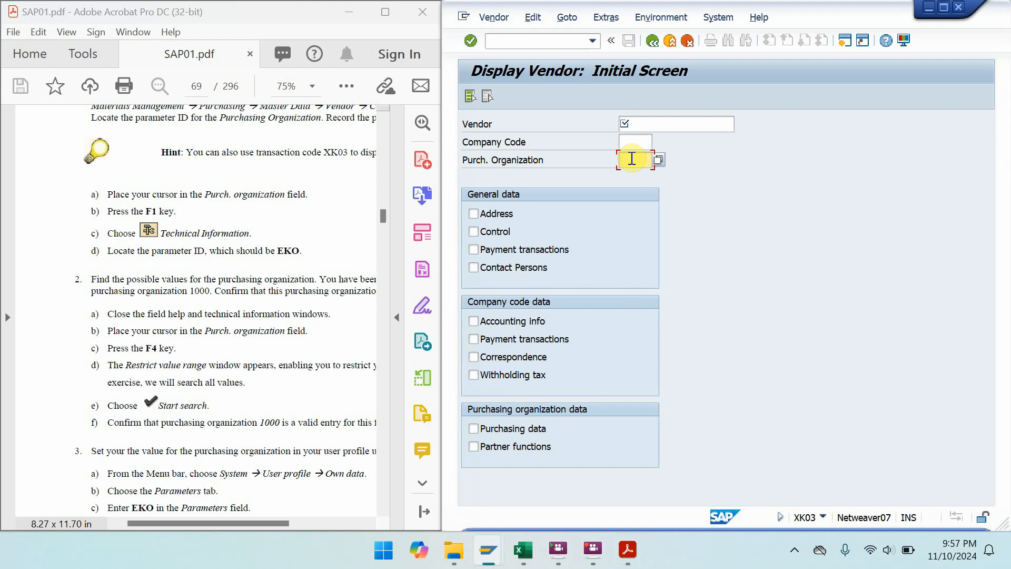
{"action": "key", "text": "F4"}
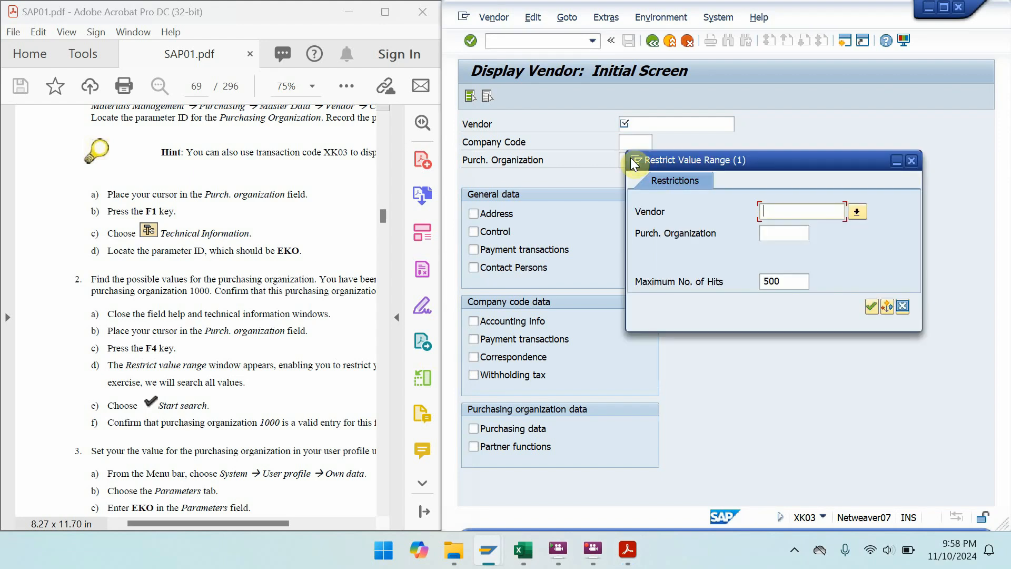
{"action": "left_click", "coordinate": [872, 307]}
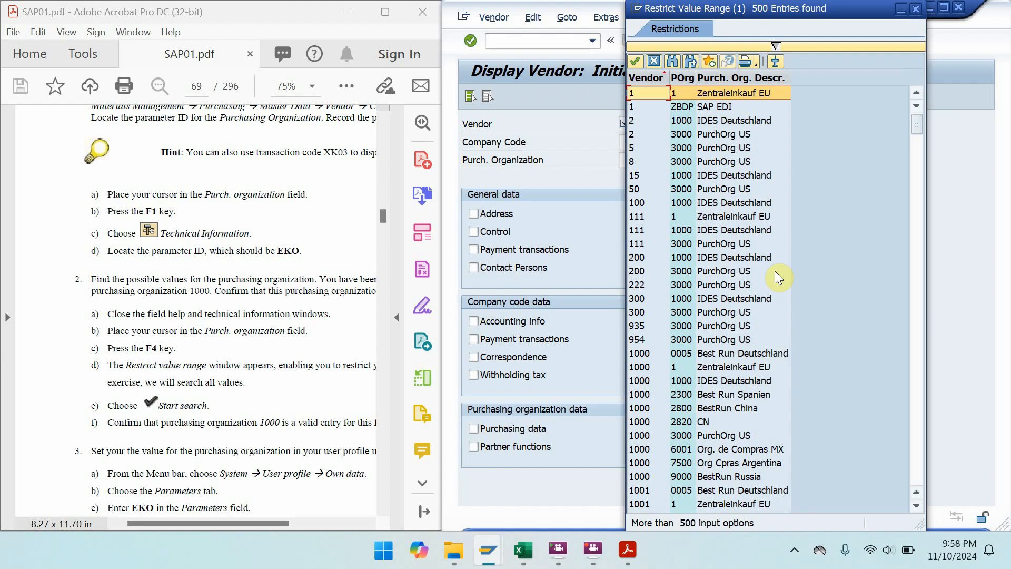
{"action": "left_click", "coordinate": [915, 8]}
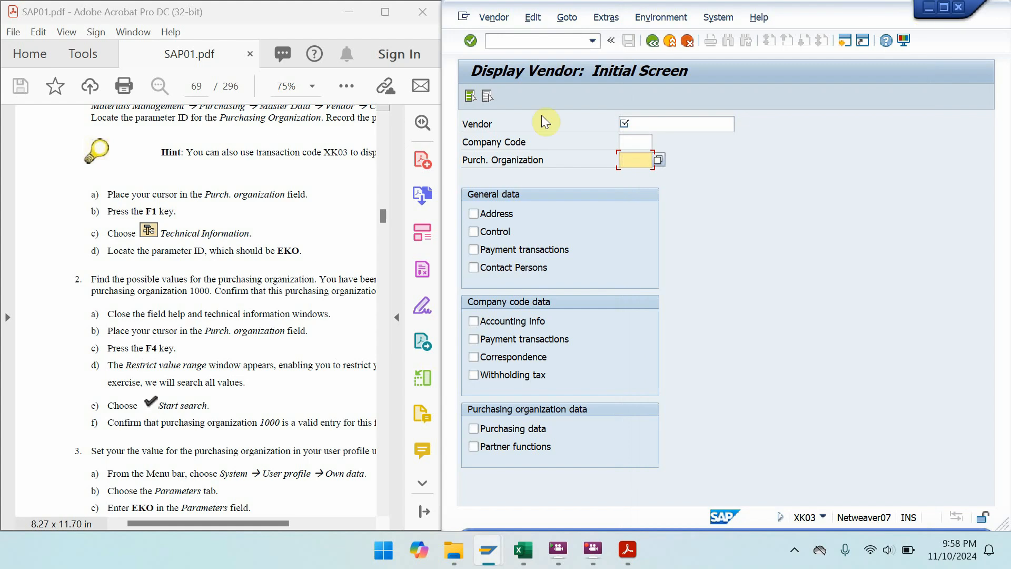
- Open Restrict Value Range with F4 for the Purch. Organization field on Display Vendor
{"action": "left_click_drag", "start_coordinate": [207, 414], "coordinate": [185, 263]}
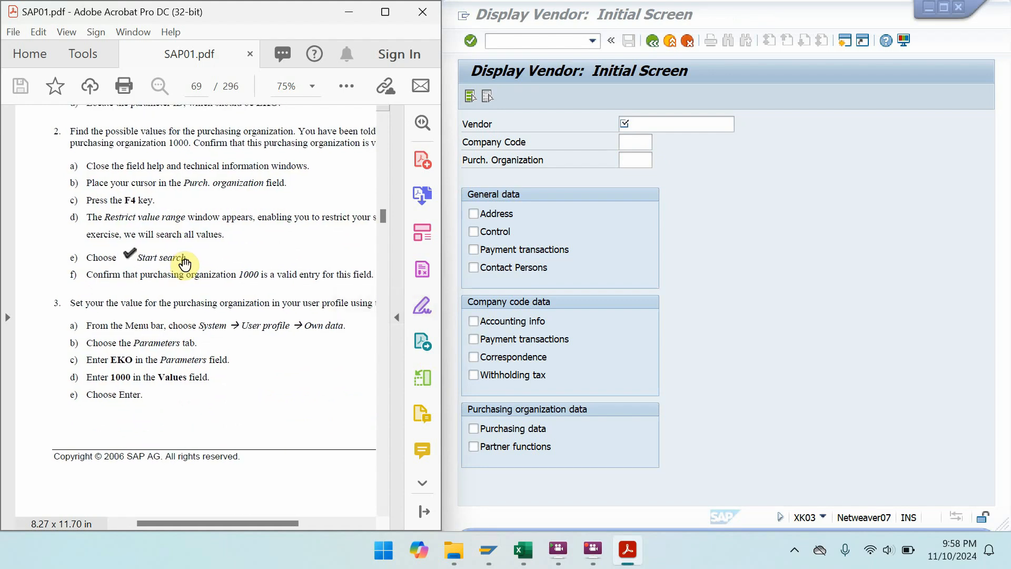
{"action": "left_click_drag", "start_coordinate": [260, 390], "coordinate": [225, 396]}
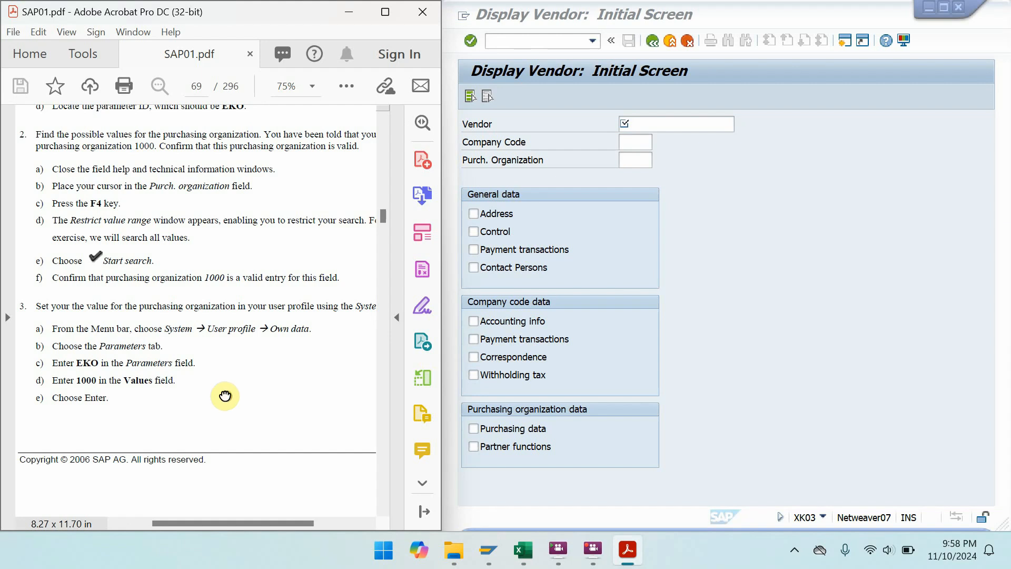
{"action": "left_click_drag", "start_coordinate": [225, 395], "coordinate": [249, 395]}
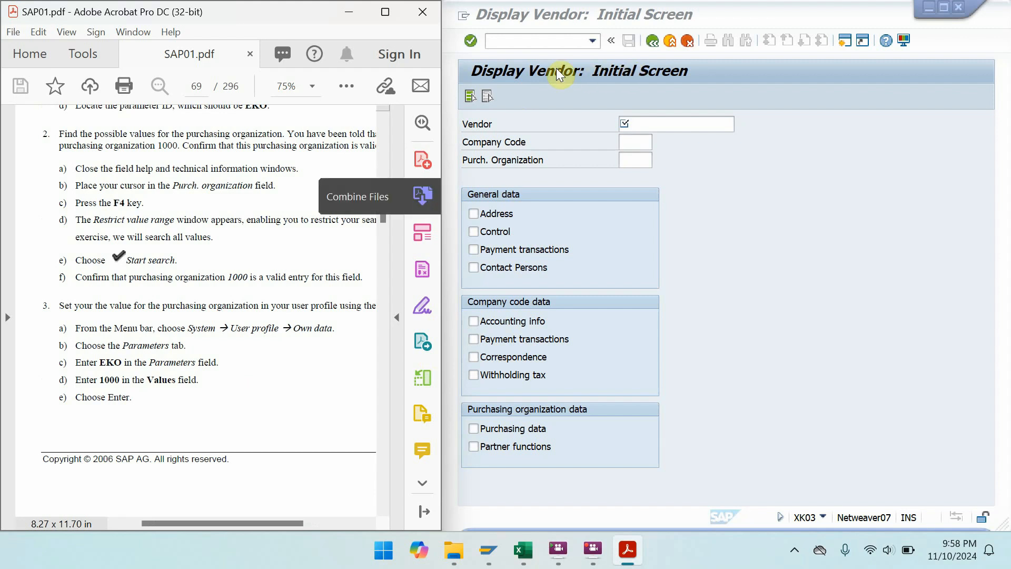
{"action": "left_click", "coordinate": [616, 45]}
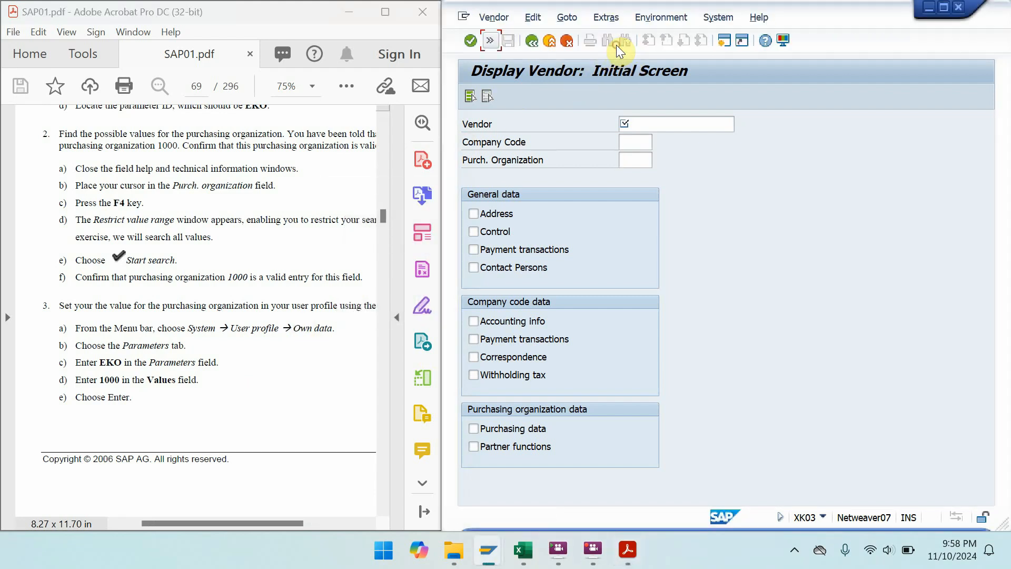
{"action": "left_click", "coordinate": [498, 39]}
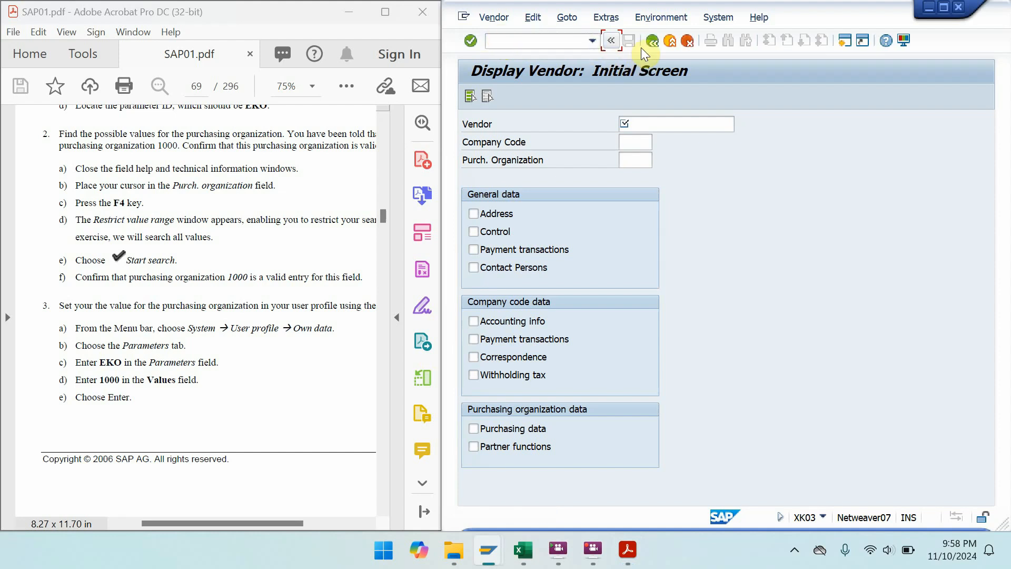
{"action": "left_click", "coordinate": [633, 158]}
{"action": "key", "text": "F4"}
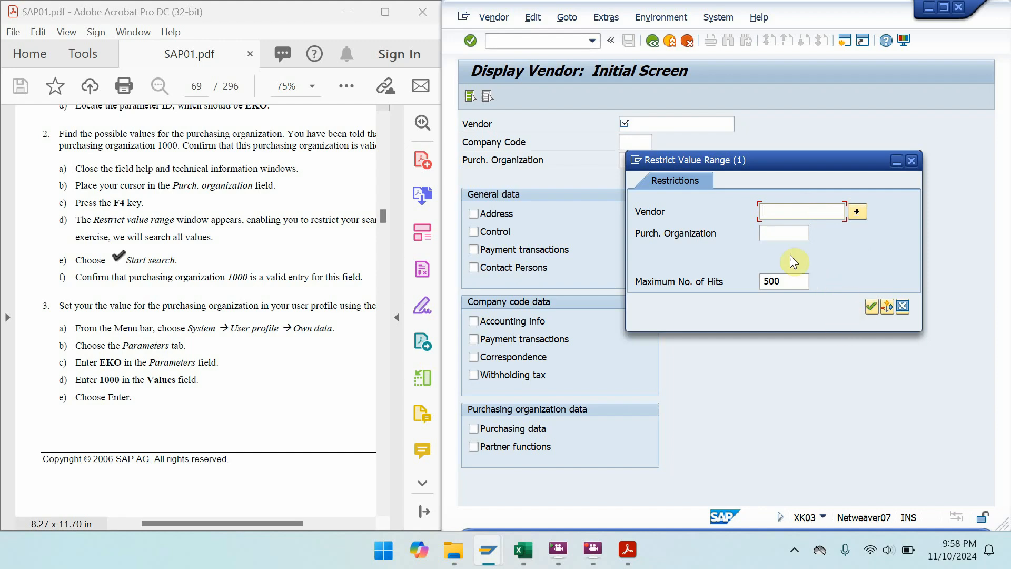
- Search for purchasing organization 1000, take it from the hit list, and confirm the entries
{"action": "left_click", "coordinate": [776, 240]}
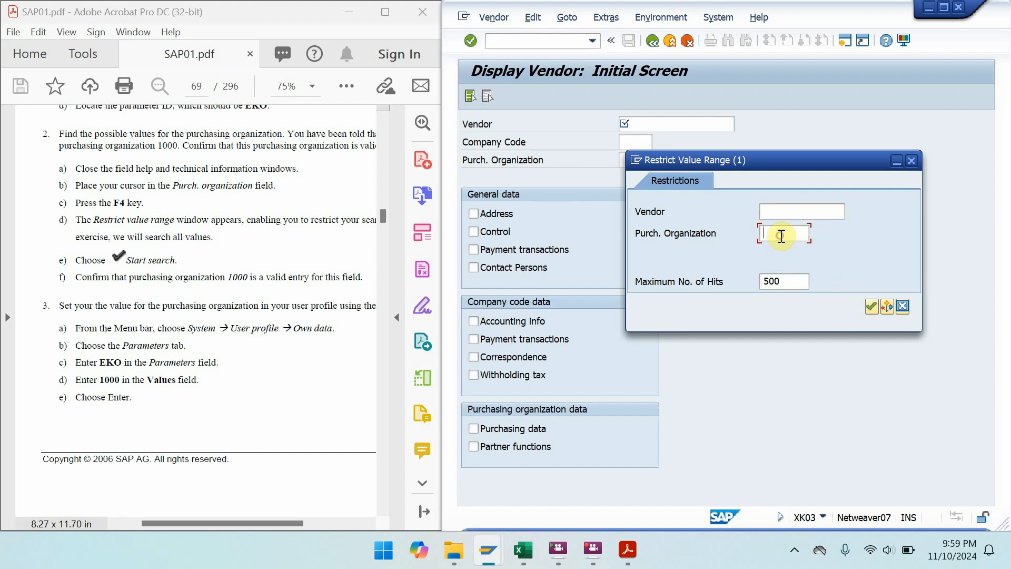
{"action": "type", "text": "1---"}
{"action": "key", "text": "BackSpace"}
{"action": "key", "text": "BackSpace"}
{"action": "key", "text": "BackSpace"}
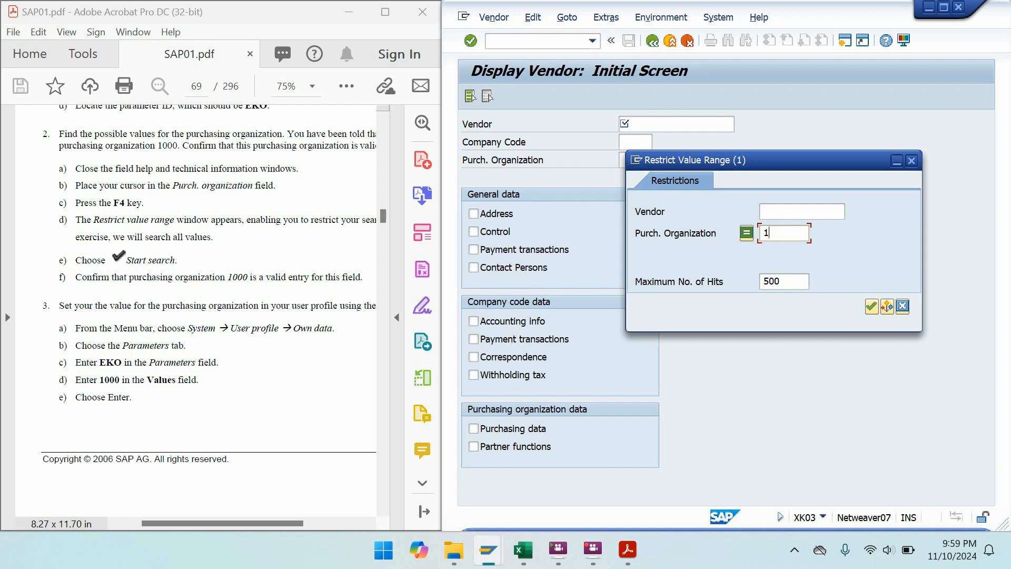
{"action": "type", "text": "000"}
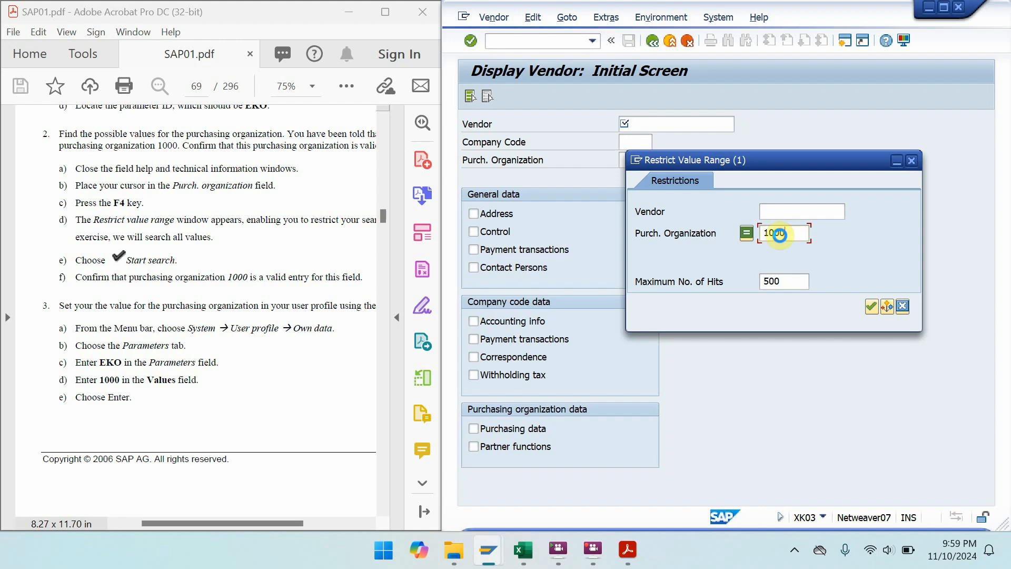
{"action": "key", "text": "Return"}
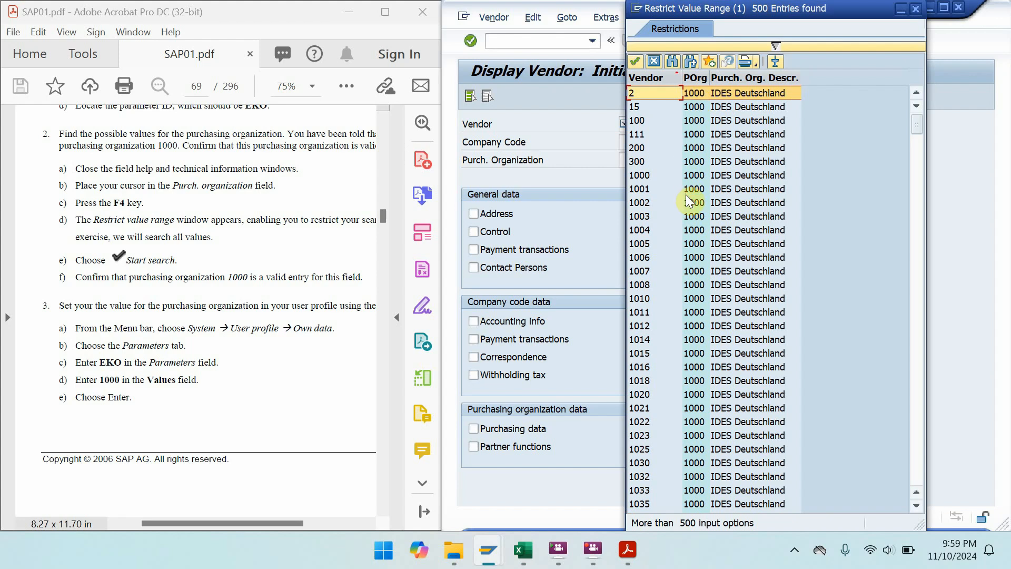
{"action": "double_click", "coordinate": [694, 177]}
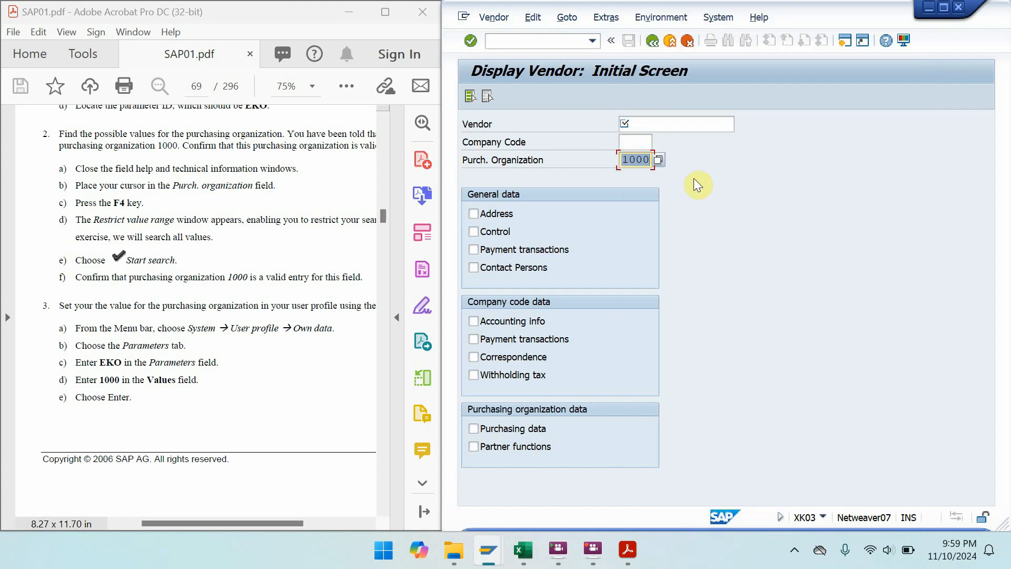
{"action": "key", "text": "Return"}
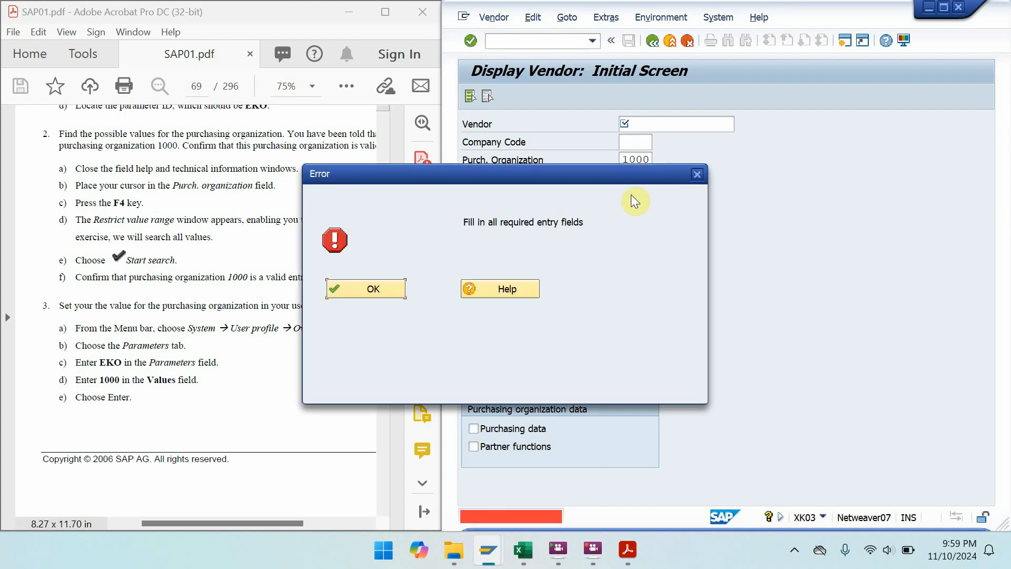
- Dismiss the required-fields error and snap the SAP Easy Access session to the right half
{"action": "left_click", "coordinate": [391, 288]}
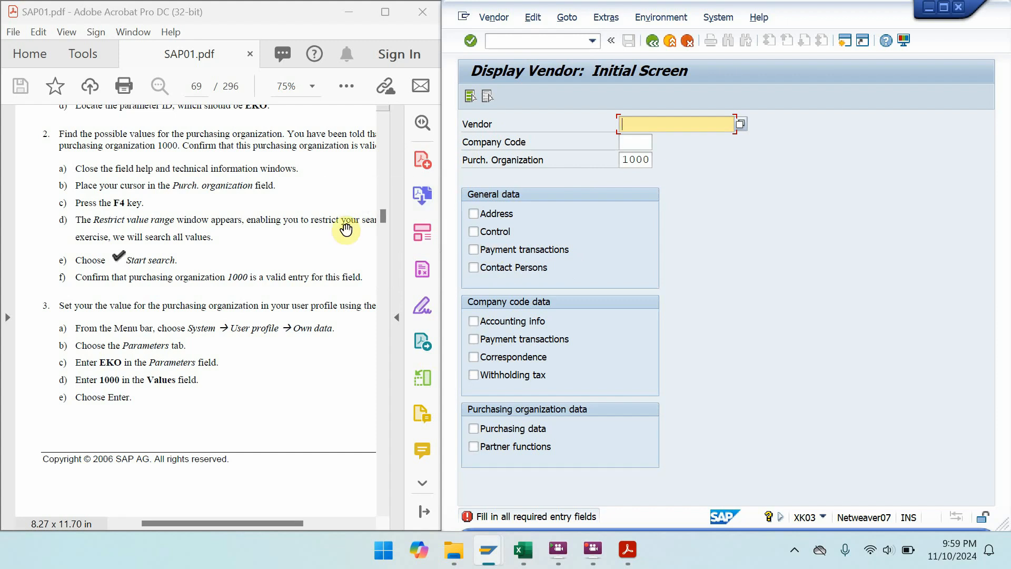
{"action": "left_click", "coordinate": [761, 201]}
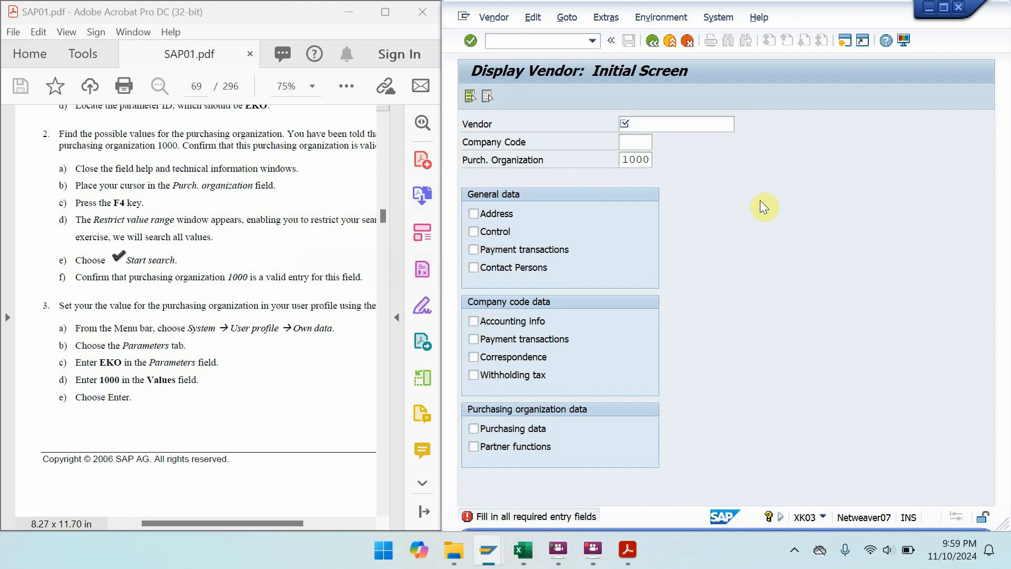
{"action": "key", "text": "alt+Tab"}
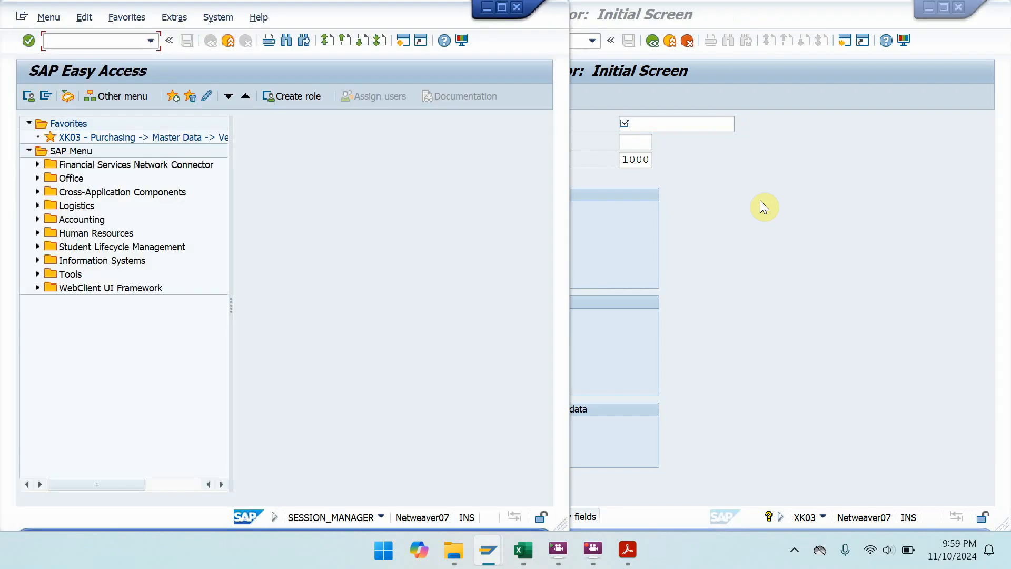
{"action": "key", "text": "super+Right"}
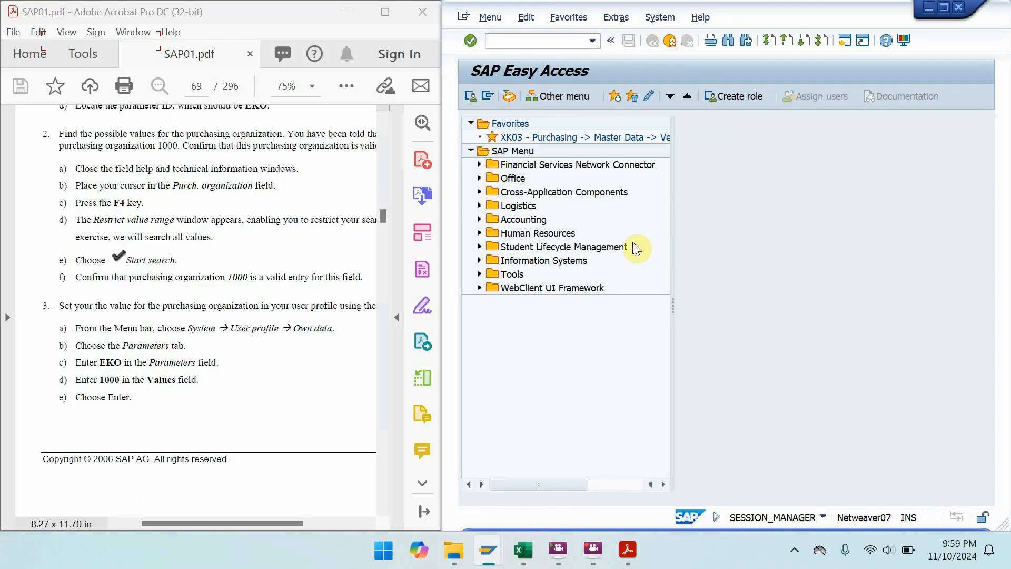
- Open System > User Profile > Own Data and set the title to Ms
{"action": "left_click", "coordinate": [661, 18]}
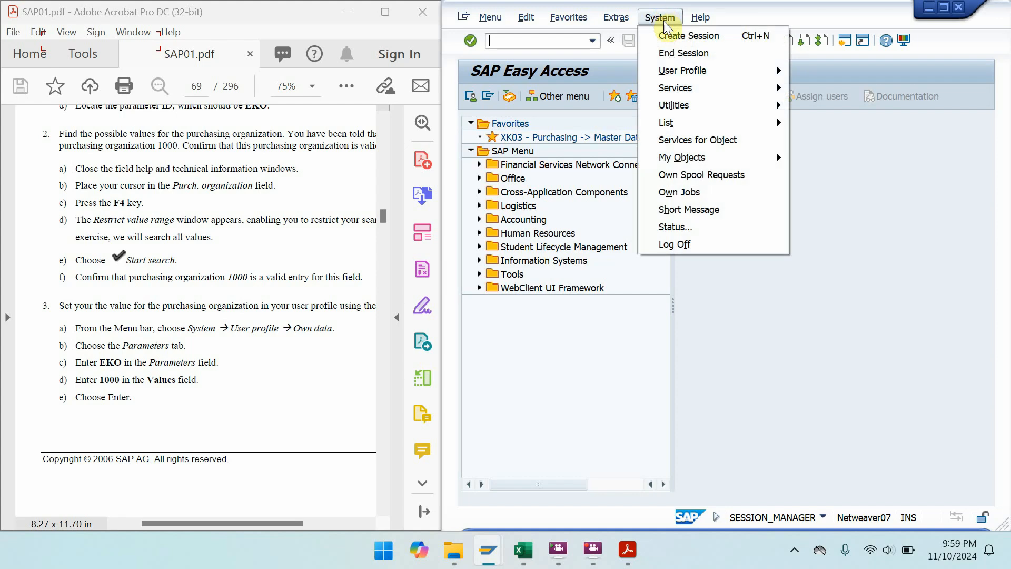
{"action": "mouse_move", "coordinate": [688, 73]}
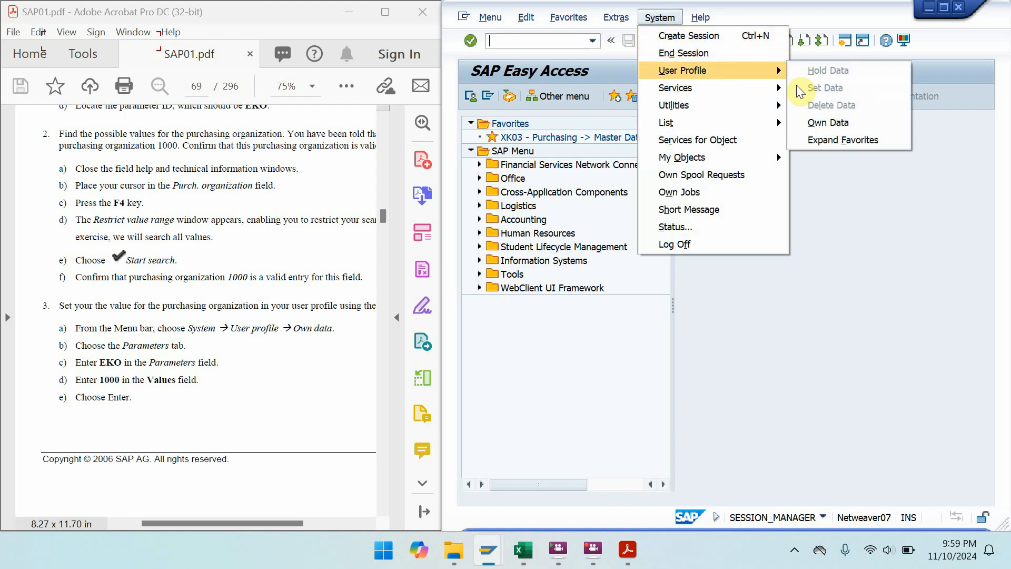
{"action": "left_click", "coordinate": [839, 127]}
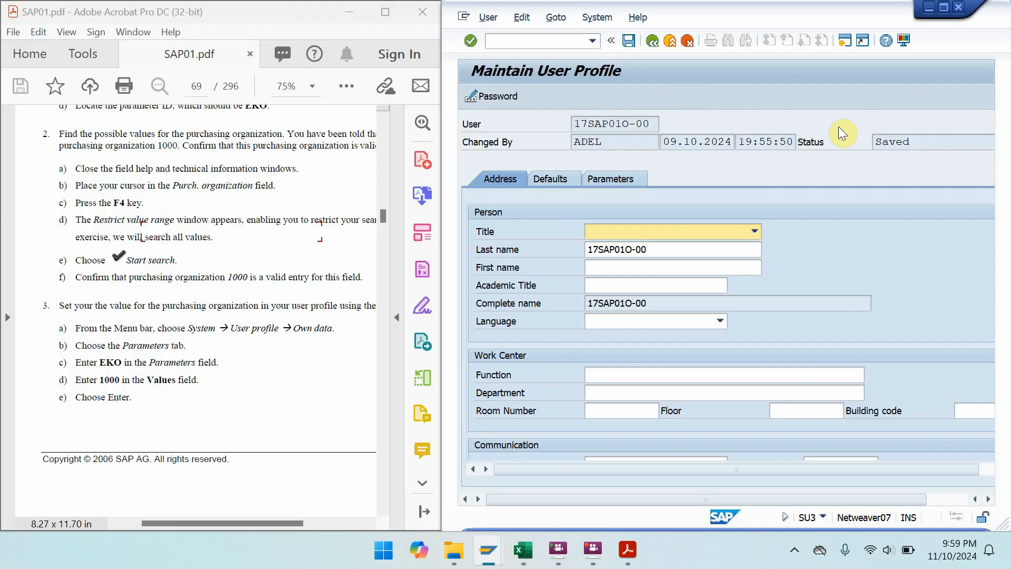
{"action": "left_click", "coordinate": [750, 232]}
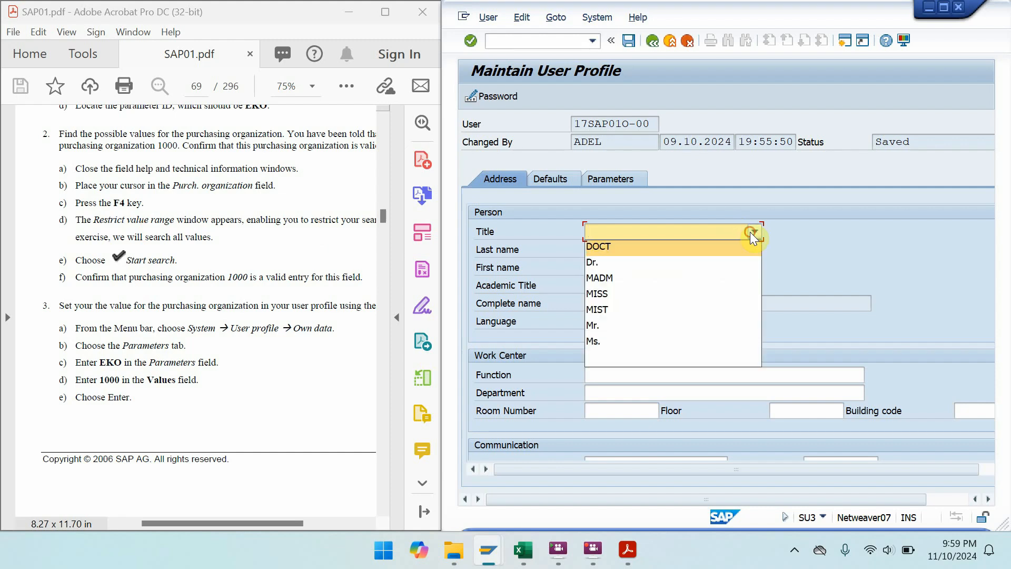
{"action": "left_click", "coordinate": [662, 341]}
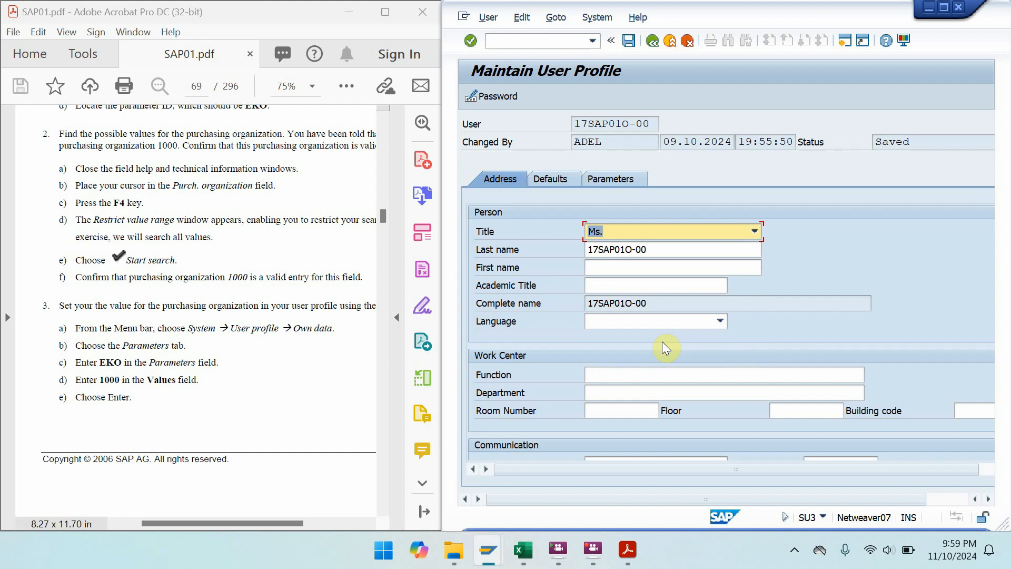
{"action": "left_click", "coordinate": [659, 252]}
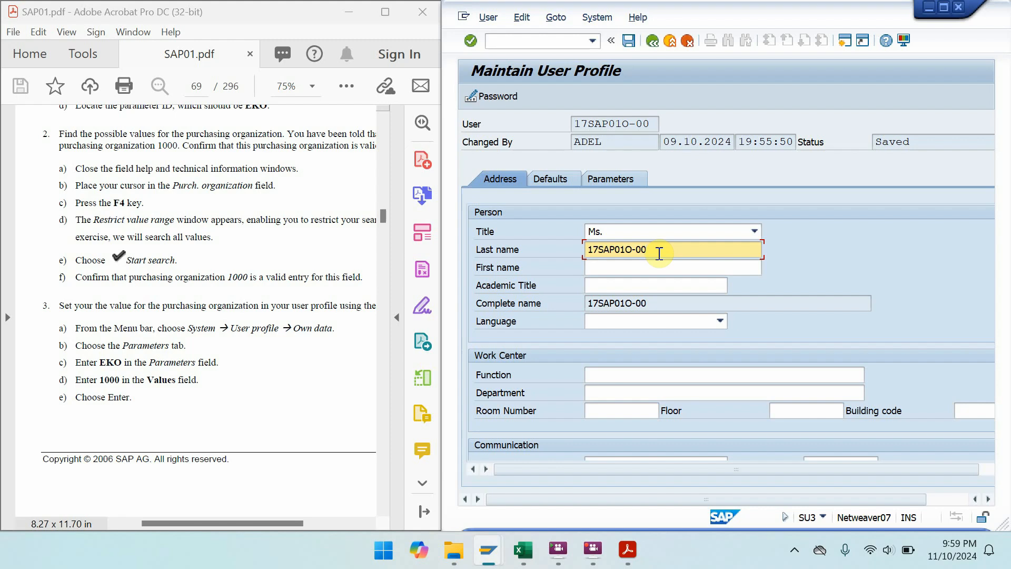
- Set the profile language to English and show the Parameters tab (CAC, POK, PRC, SCL)
{"action": "left_click", "coordinate": [718, 321]}
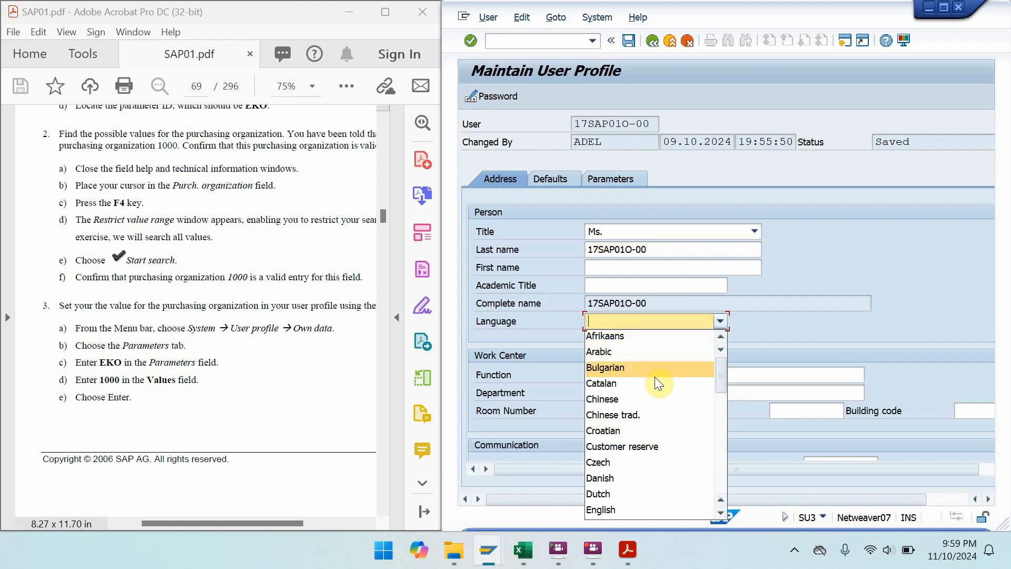
{"action": "left_click_drag", "start_coordinate": [722, 374], "coordinate": [722, 388]}
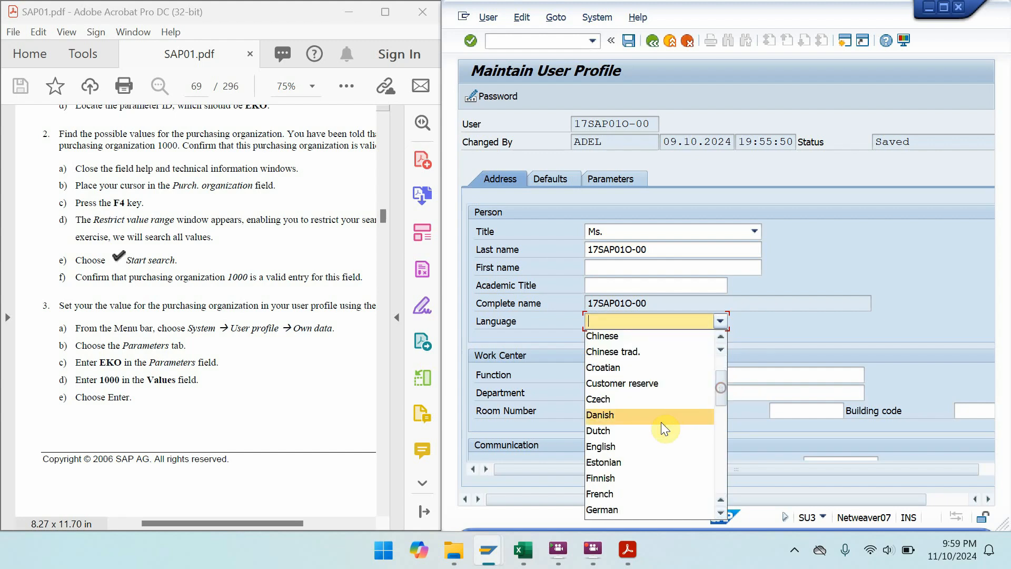
{"action": "left_click", "coordinate": [654, 446]}
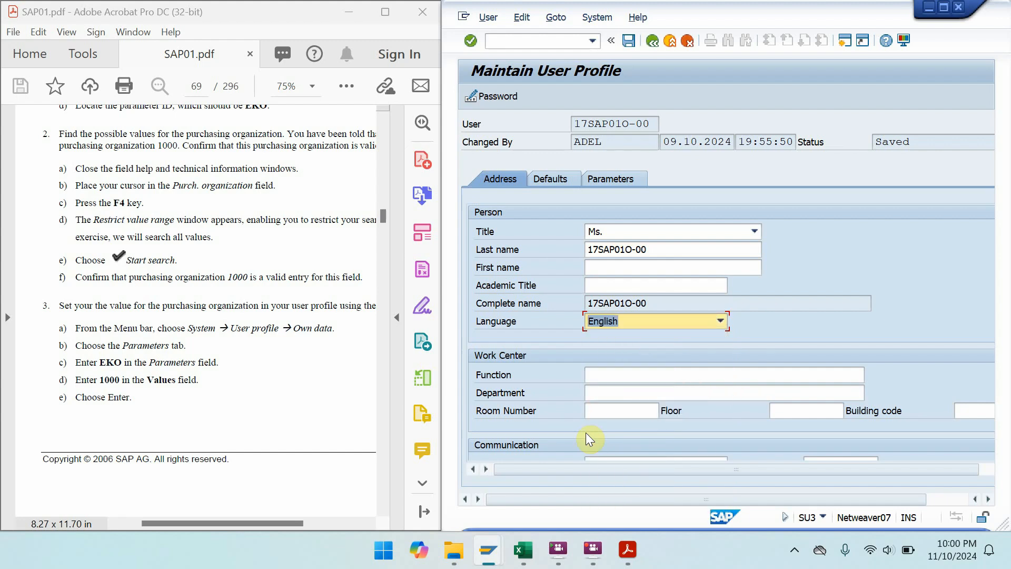
{"action": "left_click", "coordinate": [612, 176]}
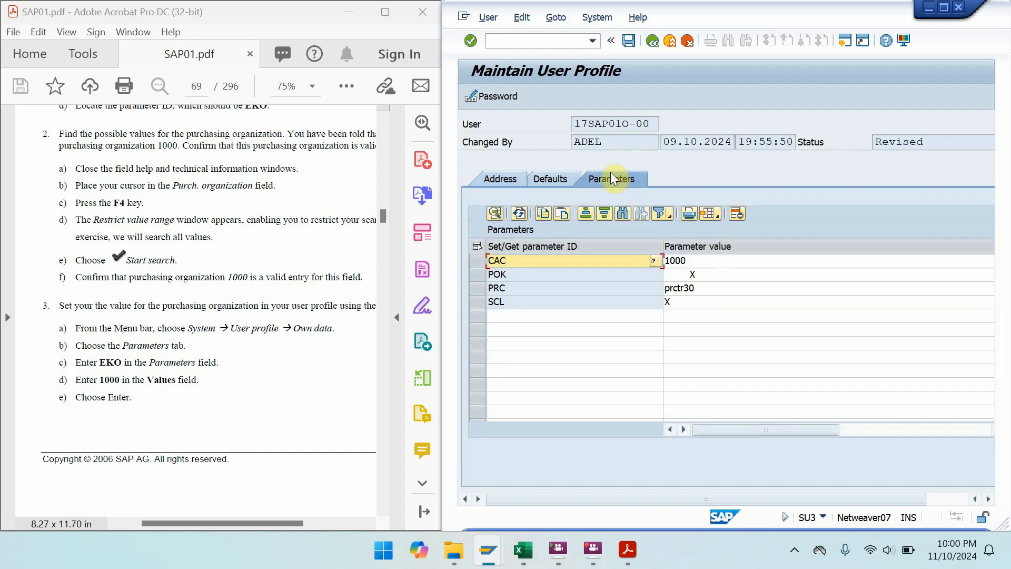
- Add user parameter EKO with value 1000 to the profile, save it, and confirm the notice
{"action": "left_click", "coordinate": [538, 317]}
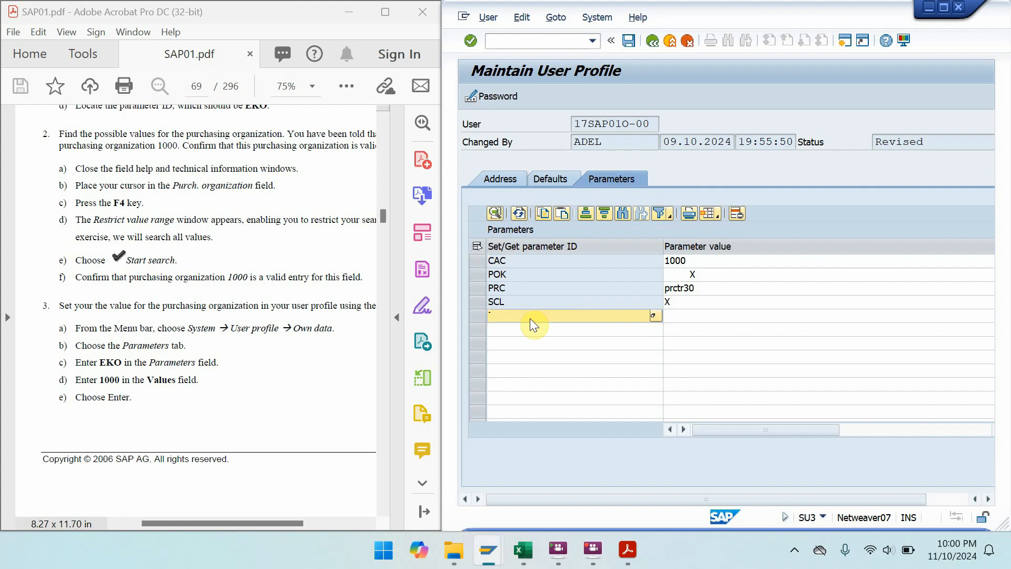
{"action": "type", "text": "EKO"}
{"action": "left_click", "coordinate": [712, 308]}
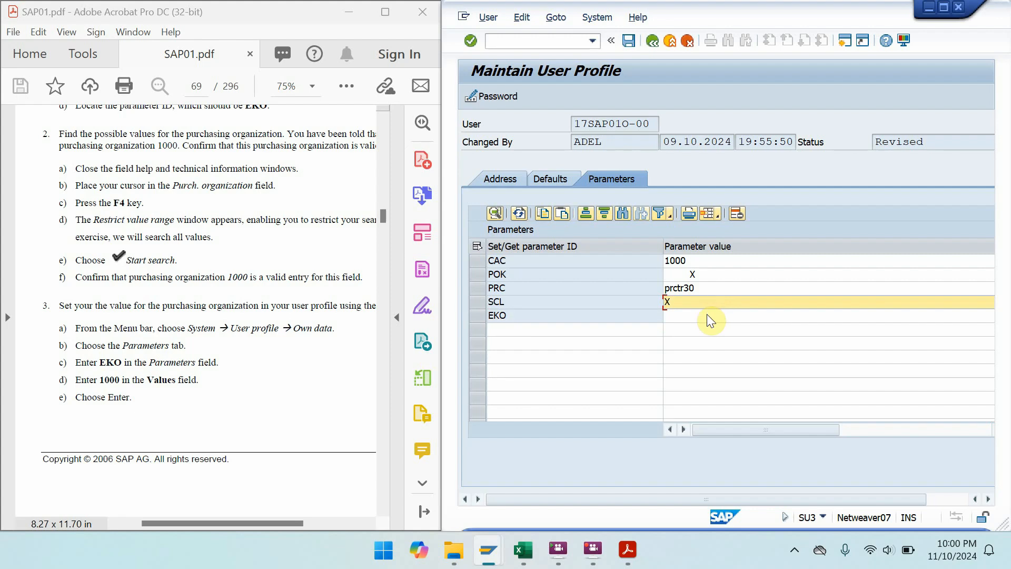
{"action": "left_click", "coordinate": [707, 315]}
{"action": "type", "text": "10"}
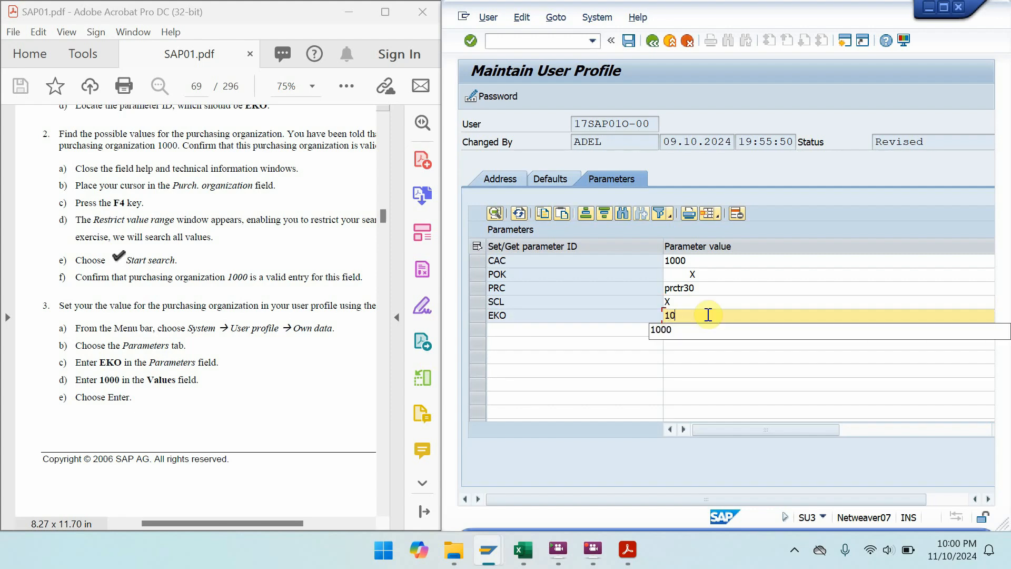
{"action": "type", "text": "00"}
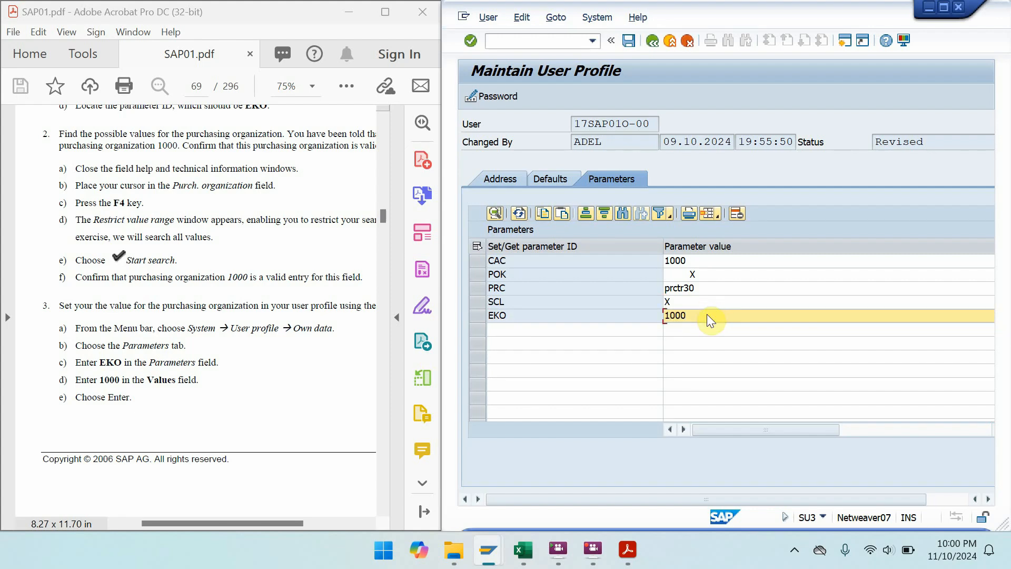
{"action": "key", "text": "ctrl+s"}
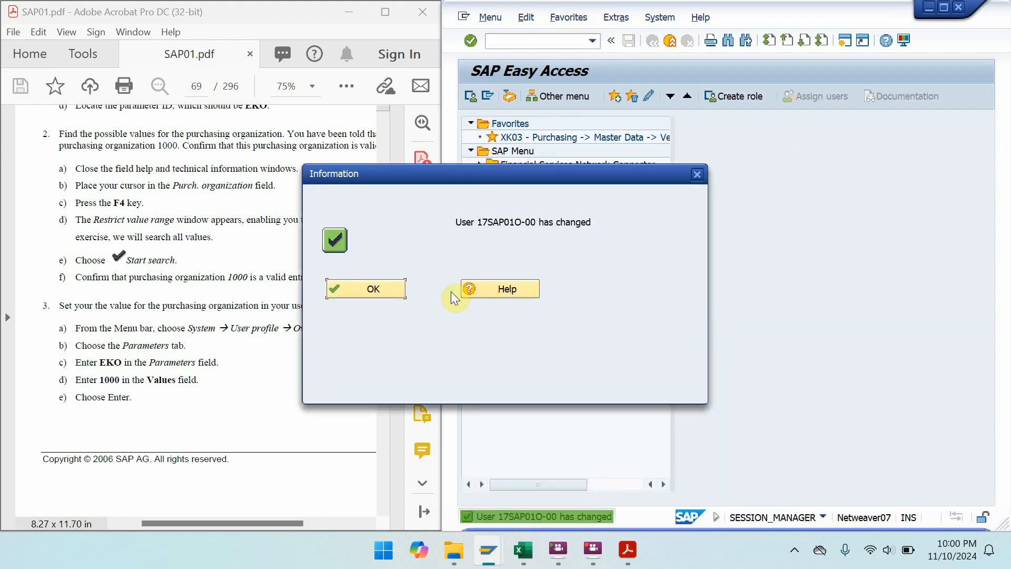
{"action": "left_click", "coordinate": [381, 287]}
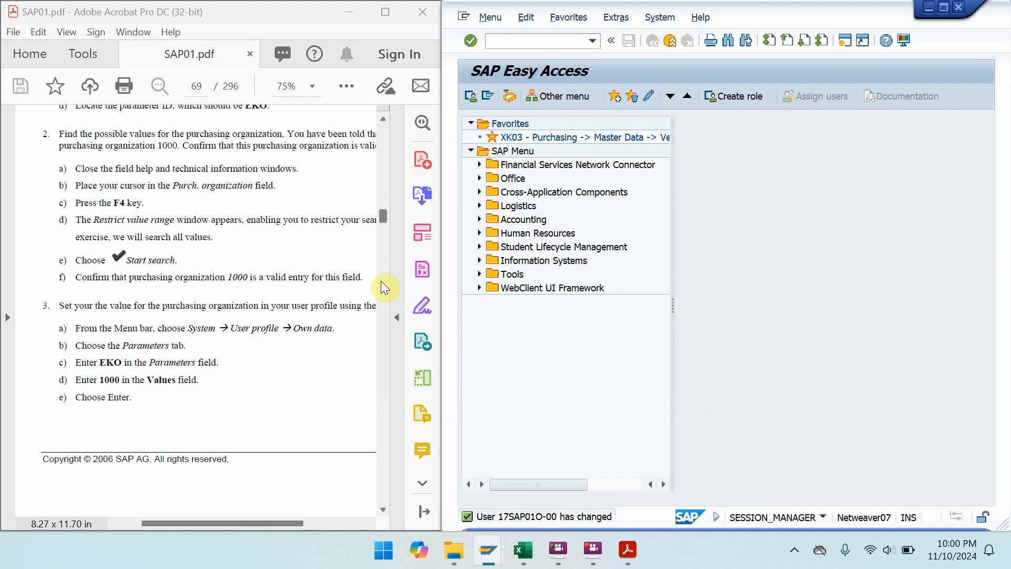
- Page the exercise PDF to the XK03 purchasing-organization check on page 70, beside SAP
{"action": "left_click", "coordinate": [384, 13]}
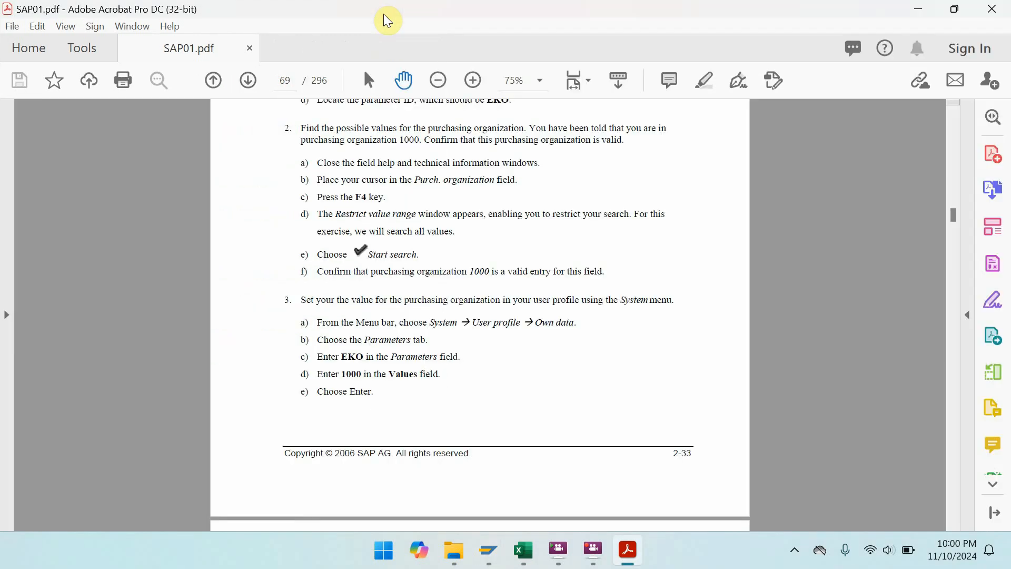
{"action": "key", "text": "ctrl+l"}
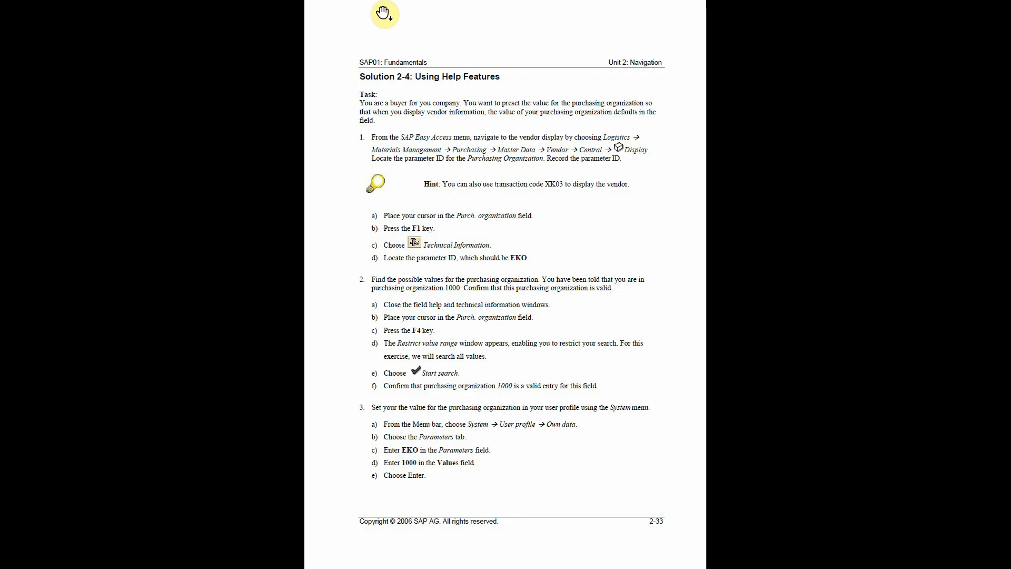
{"action": "left_click", "coordinate": [385, 13]}
{"action": "key", "text": "Escape"}
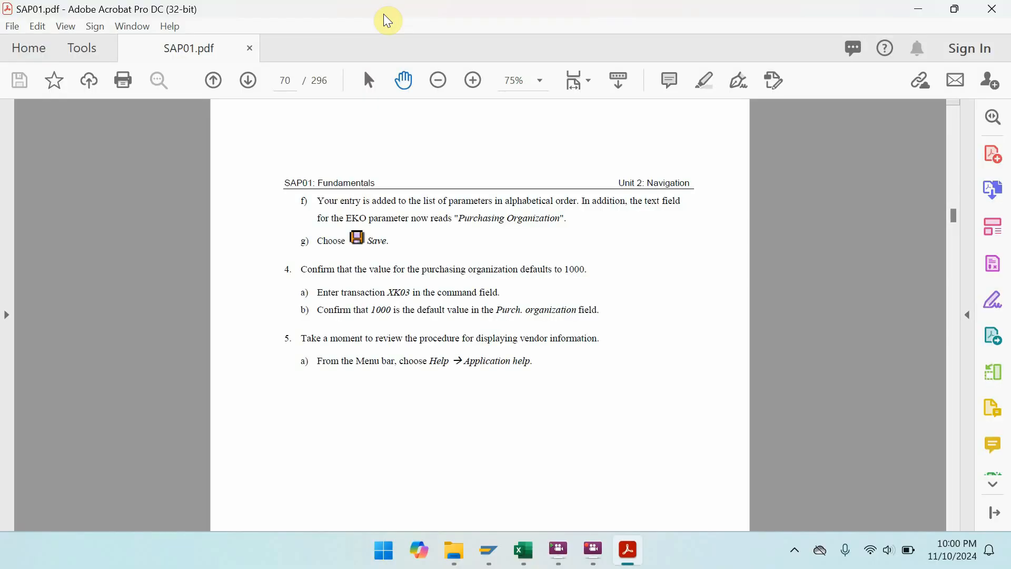
{"action": "double_click", "coordinate": [384, 14]}
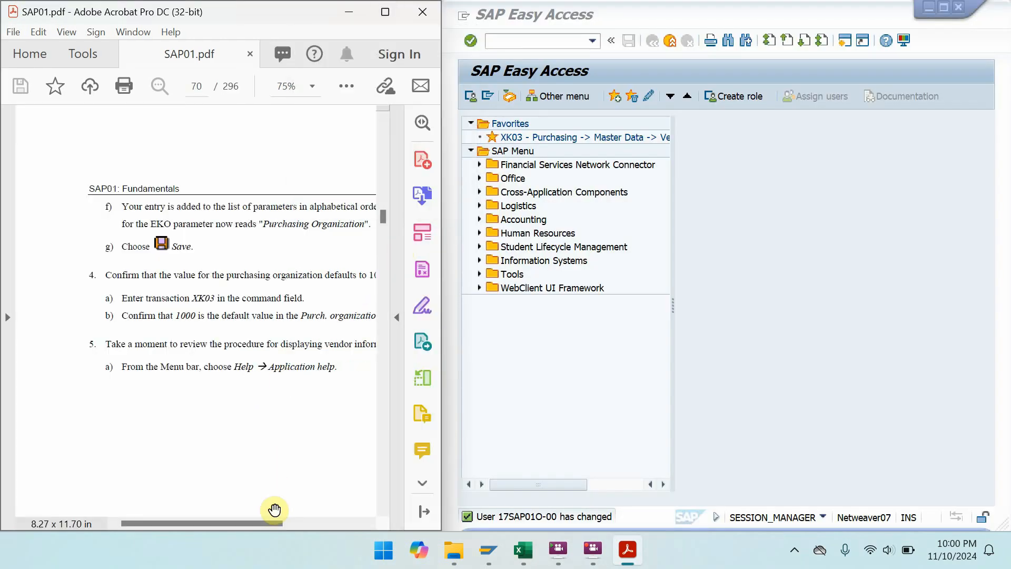
{"action": "left_click_drag", "start_coordinate": [276, 528], "coordinate": [308, 524]}
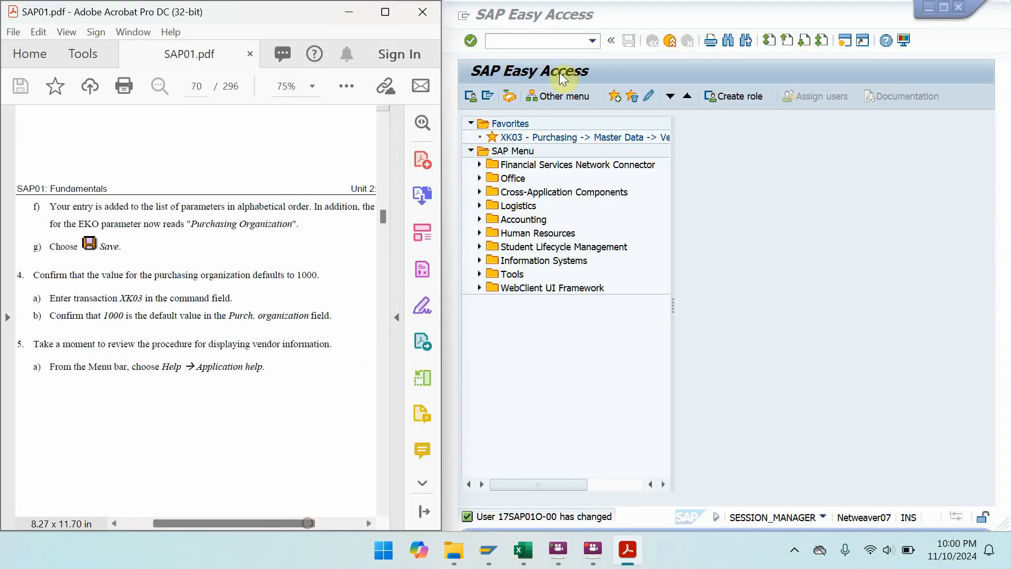
{"action": "left_click", "coordinate": [563, 42]}
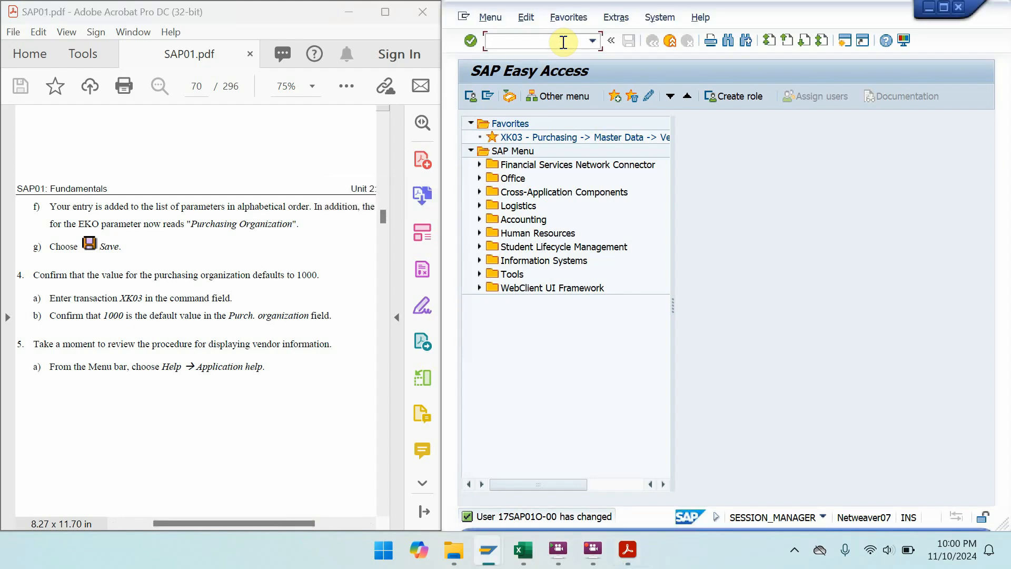
- Run XK03 and check that Purch. Organization defaults to 1000 on Display Vendor
{"action": "type", "text": "XK03"}
{"action": "key", "text": "Return"}
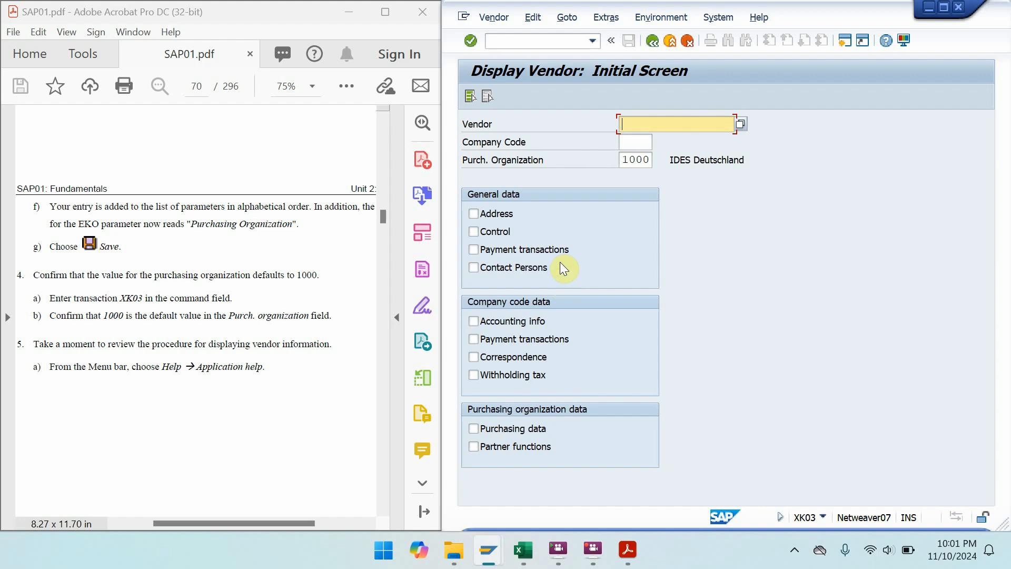
{"action": "left_click", "coordinate": [766, 18]}
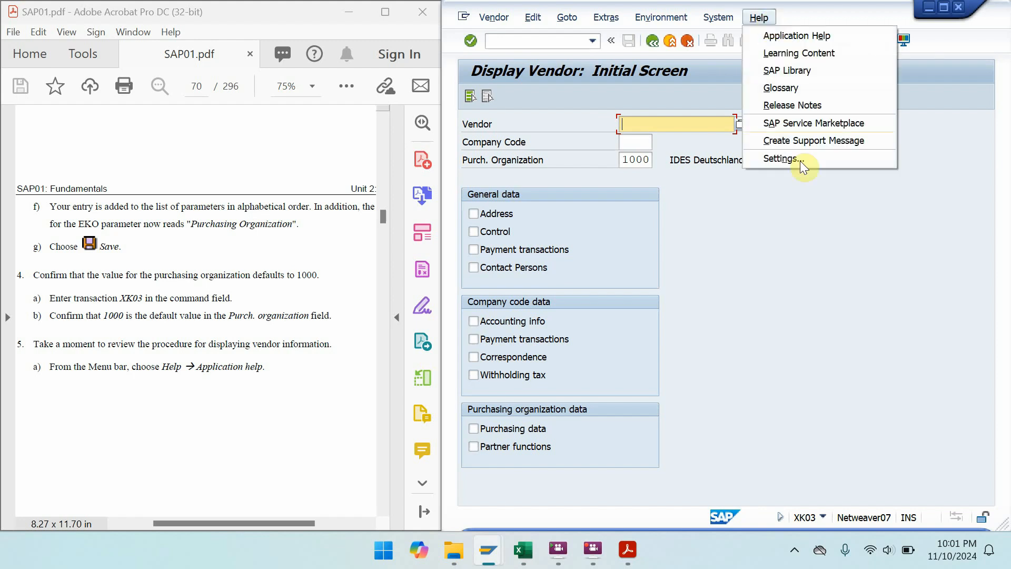
- Open Application Help for the vendor display, which lands on help.sap.com's Page Not Found
{"action": "left_click", "coordinate": [770, 36]}
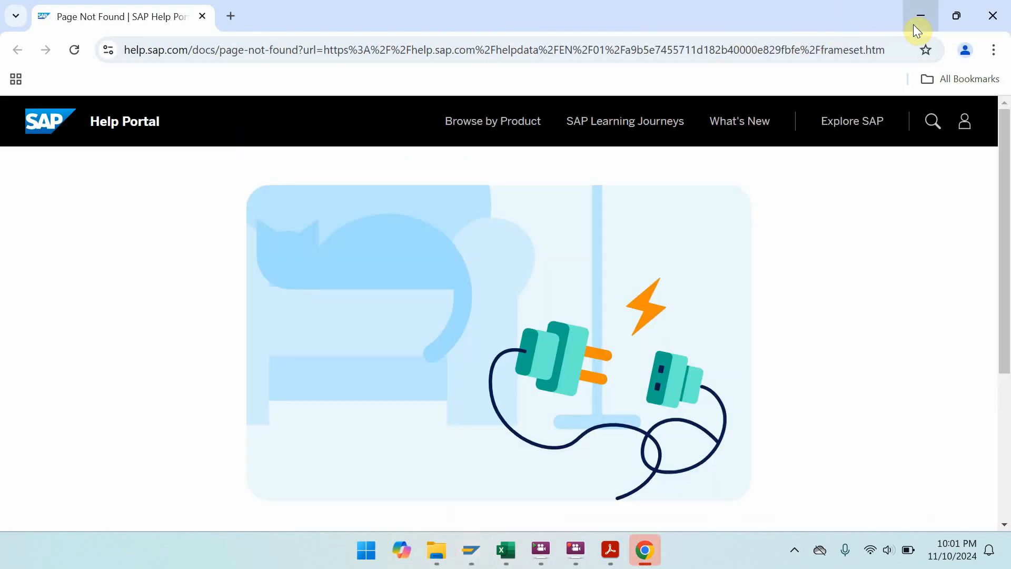
- Minimize the help browser and show Exercise 3-1 on PDF page 87 snapped left of SAP
{"action": "left_click", "coordinate": [913, 24]}
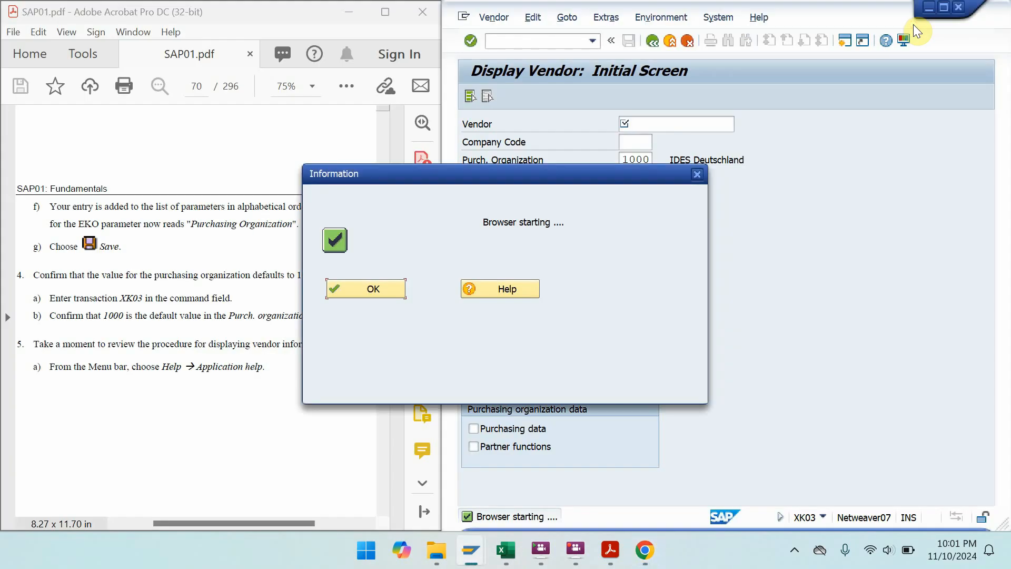
{"action": "left_click", "coordinate": [384, 295]}
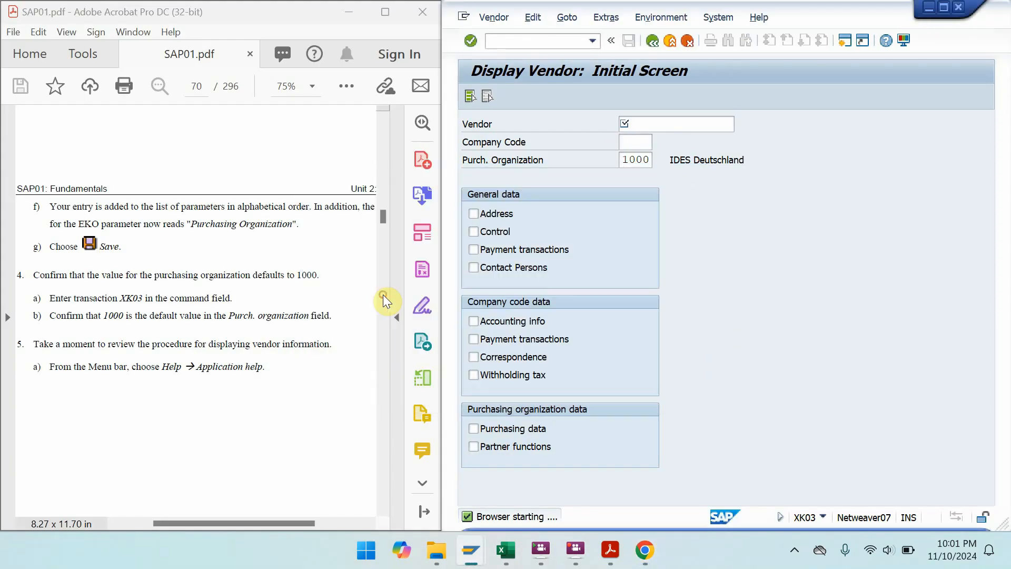
{"action": "left_click", "coordinate": [384, 12]}
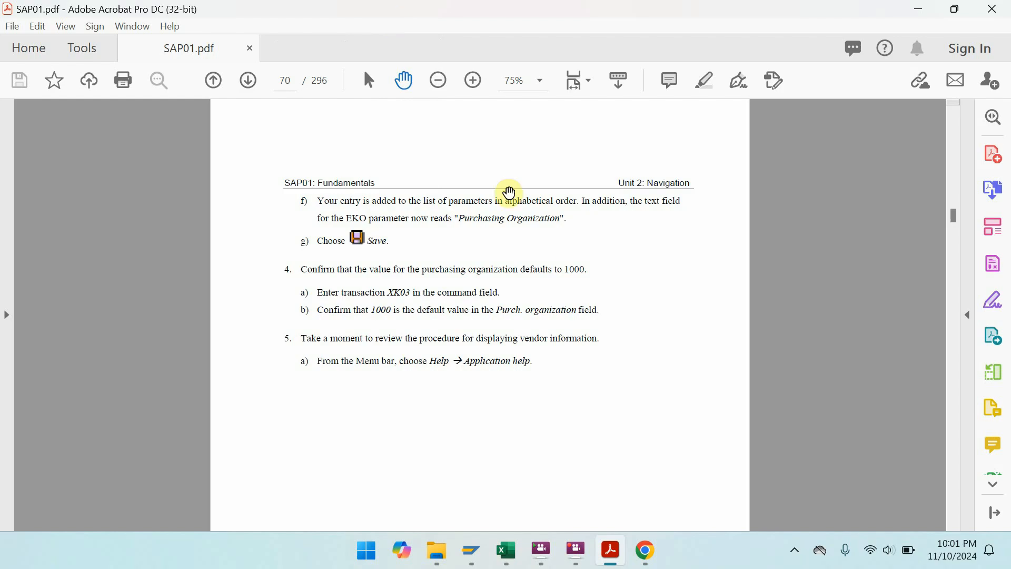
{"action": "key", "text": "ctrl+l"}
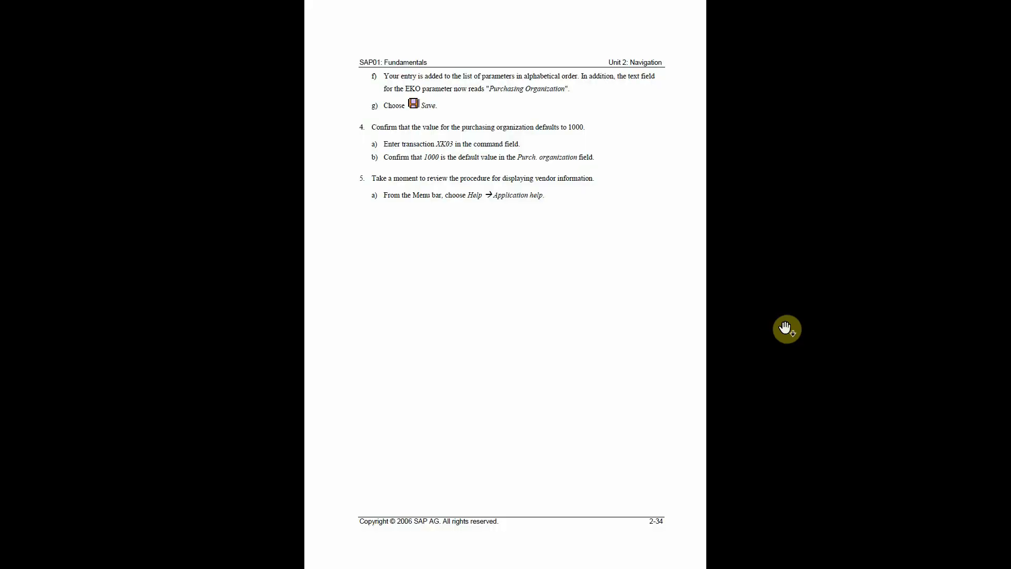
{"action": "scroll", "coordinate": [785, 328], "scroll_direction": "down", "scroll_amount": 2}
{"action": "scroll", "coordinate": [786, 327], "scroll_direction": "down", "scroll_amount": 5}
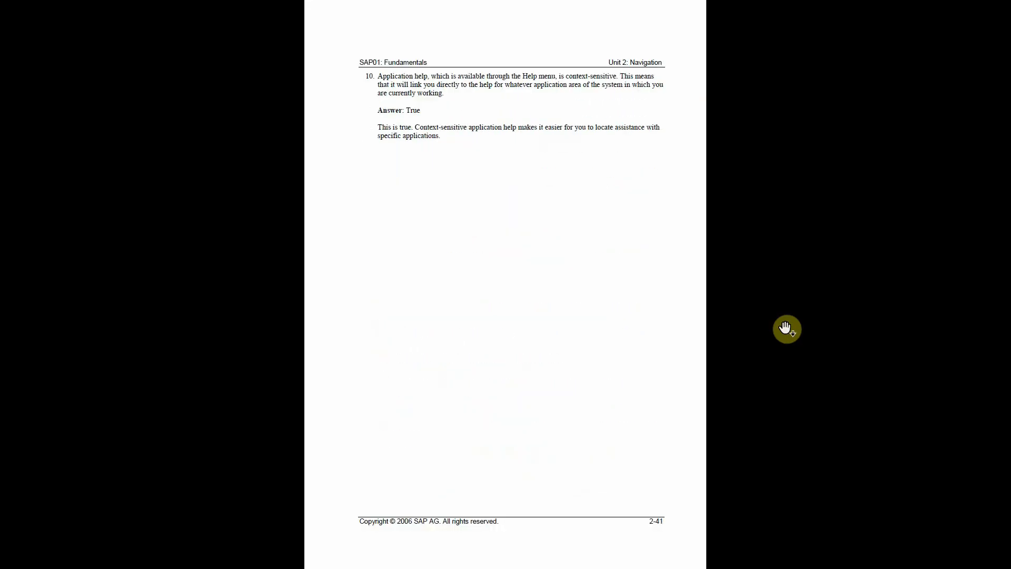
{"action": "scroll", "coordinate": [786, 327], "scroll_direction": "up", "scroll_amount": 2}
{"action": "scroll", "coordinate": [786, 328], "scroll_direction": "down", "scroll_amount": 11}
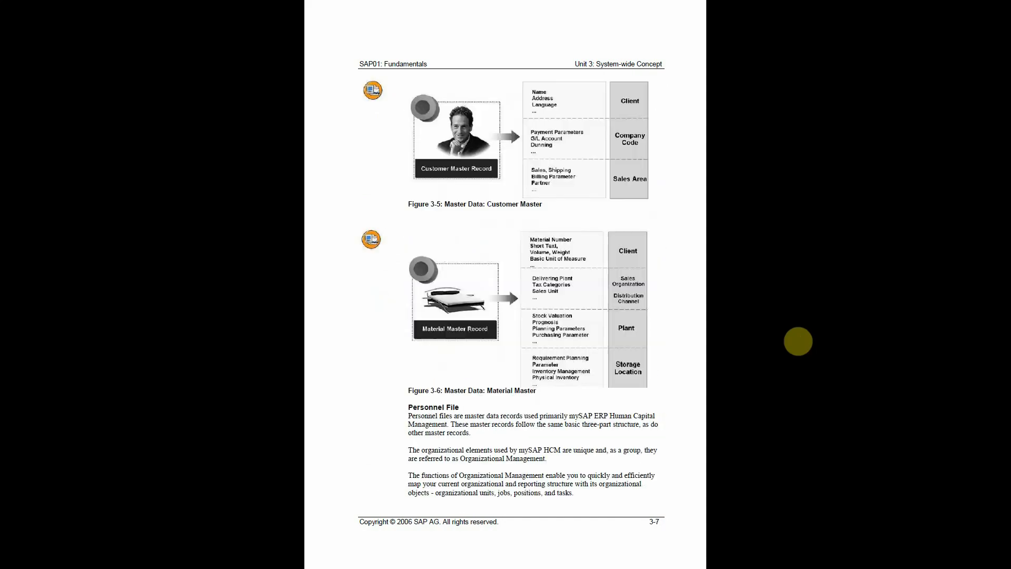
{"action": "scroll", "coordinate": [799, 341], "scroll_direction": "up", "scroll_amount": 1}
{"action": "key", "text": "Escape"}
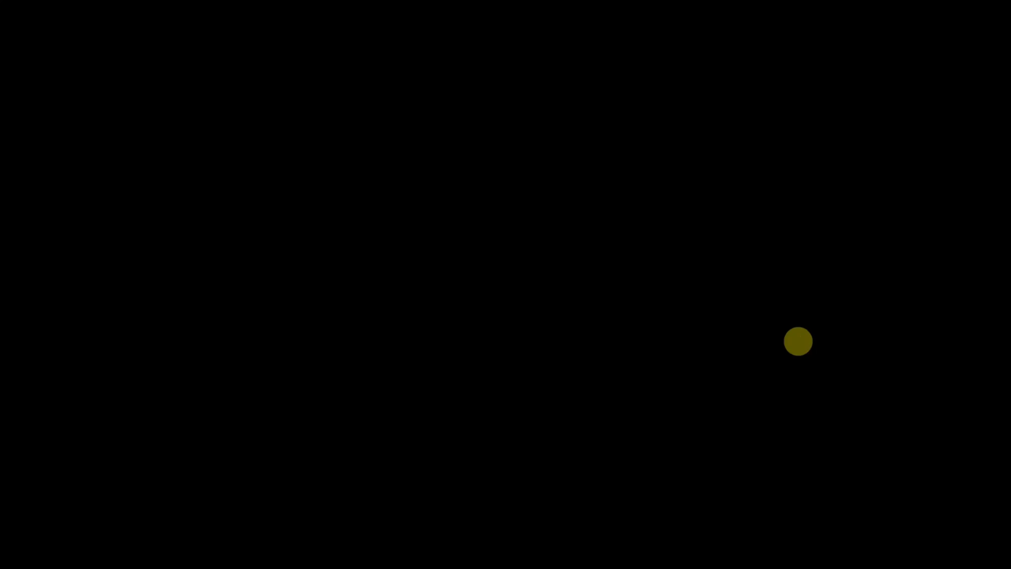
{"action": "key", "text": "super+Left"}
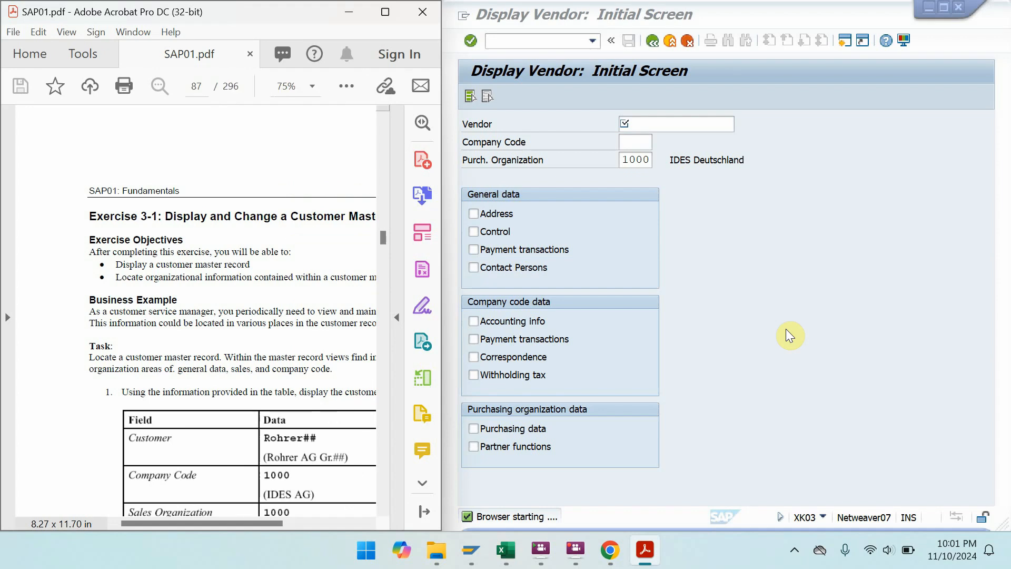
- Leave the vendor display with /n, returning to SAP Easy Access
{"action": "left_click", "coordinate": [565, 42]}
{"action": "type", "text": "/n"}
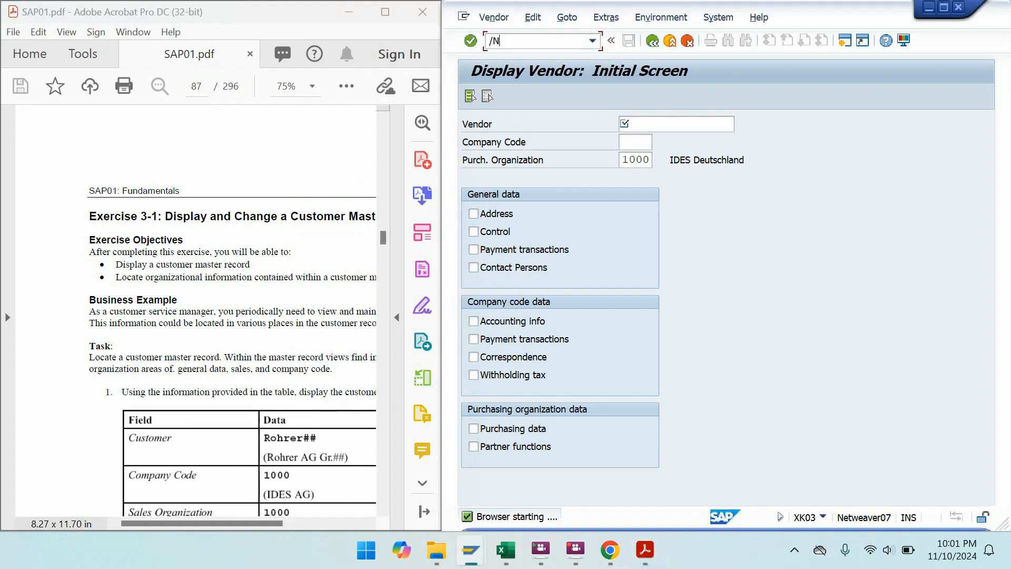
{"action": "key", "text": "Return"}
- Scroll the exercise PDF through the General and Company Code data to Solution 3-1 on page 89
{"action": "left_click_drag", "start_coordinate": [274, 362], "coordinate": [208, 189]}
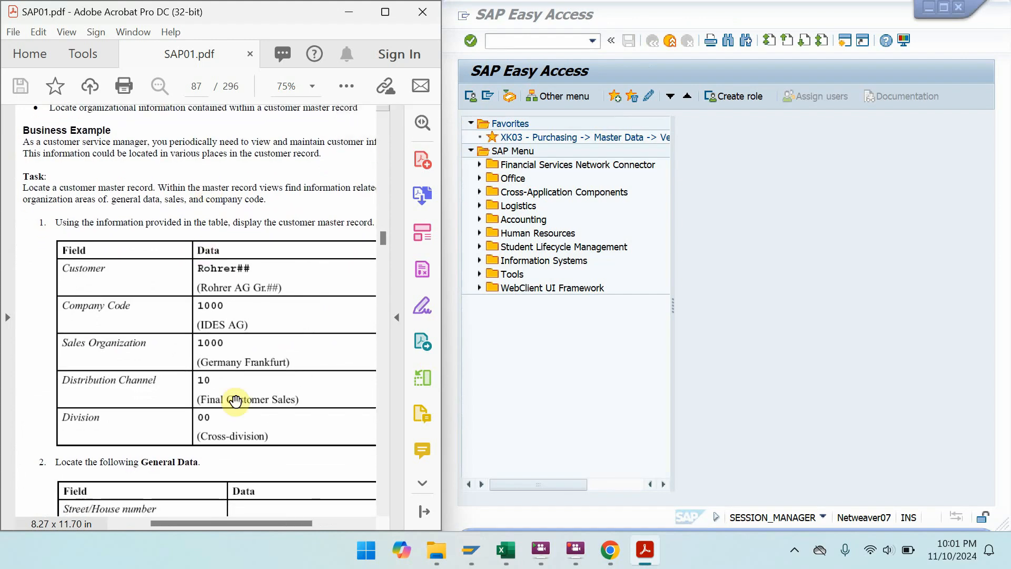
{"action": "left_click_drag", "start_coordinate": [235, 399], "coordinate": [227, 311]}
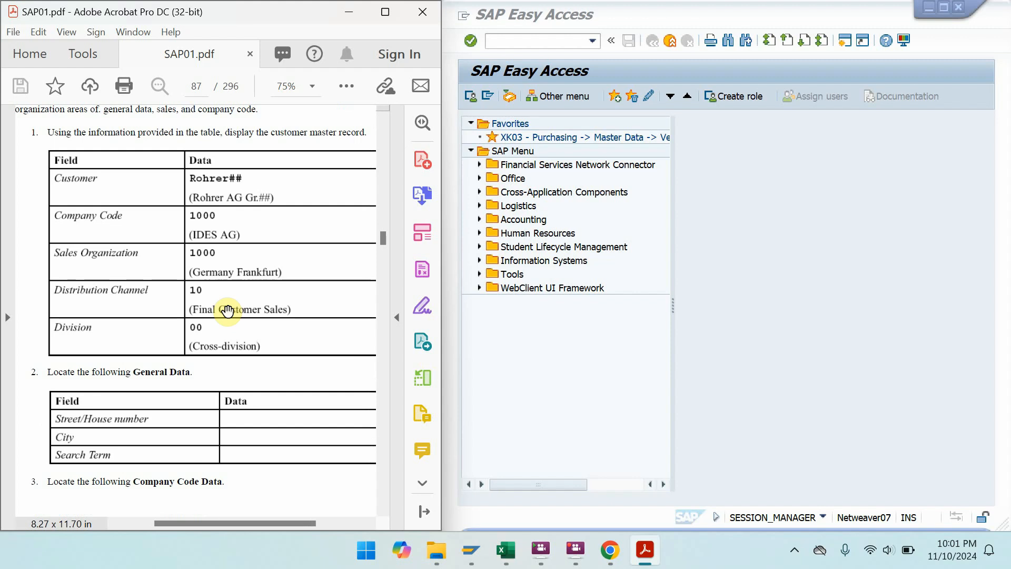
{"action": "left_click_drag", "start_coordinate": [248, 427], "coordinate": [237, 95]}
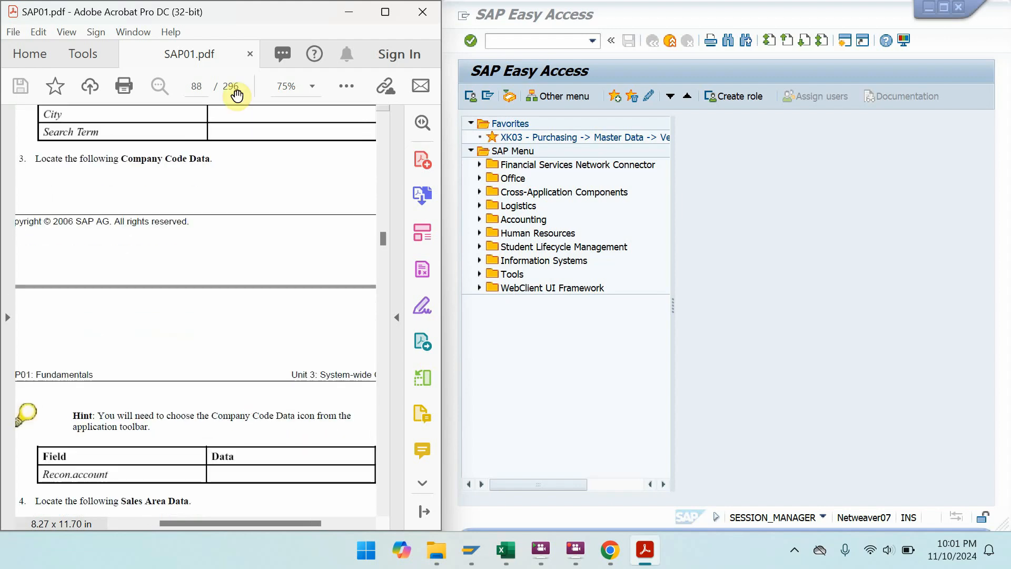
{"action": "left_click_drag", "start_coordinate": [213, 479], "coordinate": [216, 251]}
{"action": "left_click_drag", "start_coordinate": [235, 390], "coordinate": [204, 81]}
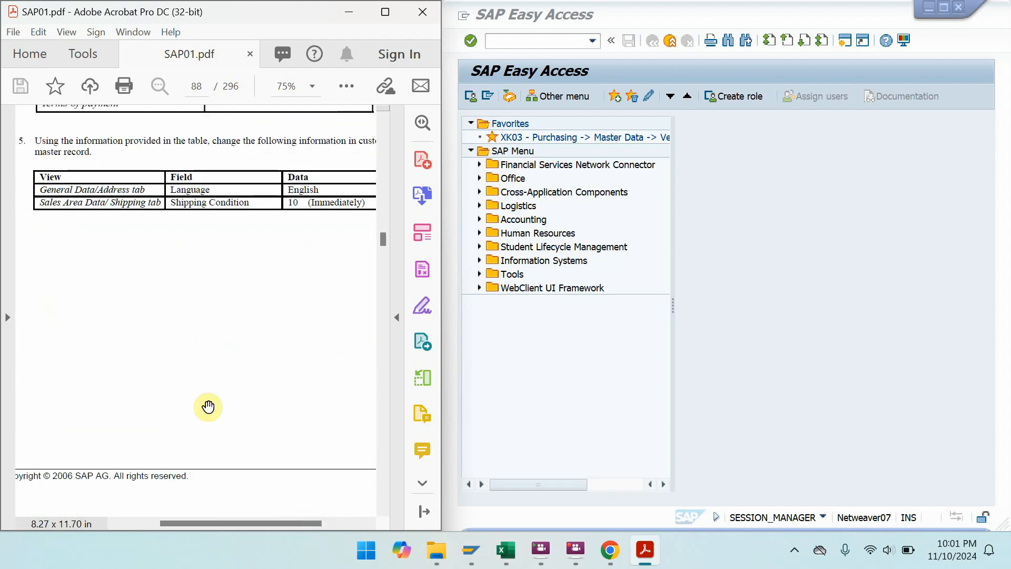
{"action": "left_click_drag", "start_coordinate": [208, 406], "coordinate": [235, 122]}
{"action": "left_click_drag", "start_coordinate": [219, 413], "coordinate": [208, 149]}
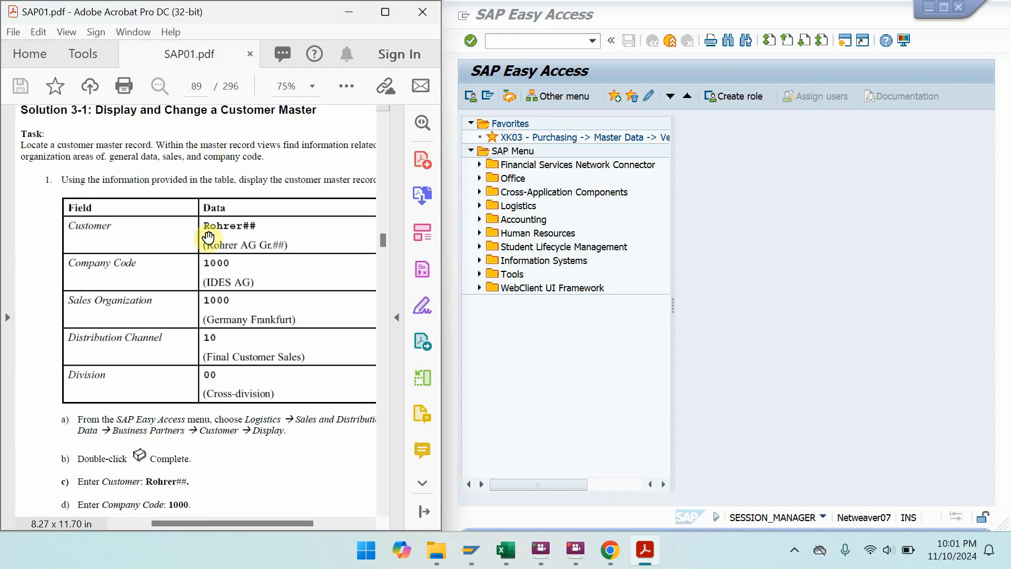
- Scroll the PDF to show Solution 3-1's data table and step-by-step menu path
{"action": "left_click_drag", "start_coordinate": [196, 183], "coordinate": [194, 177]}
{"action": "left_click_drag", "start_coordinate": [211, 231], "coordinate": [190, 163]}
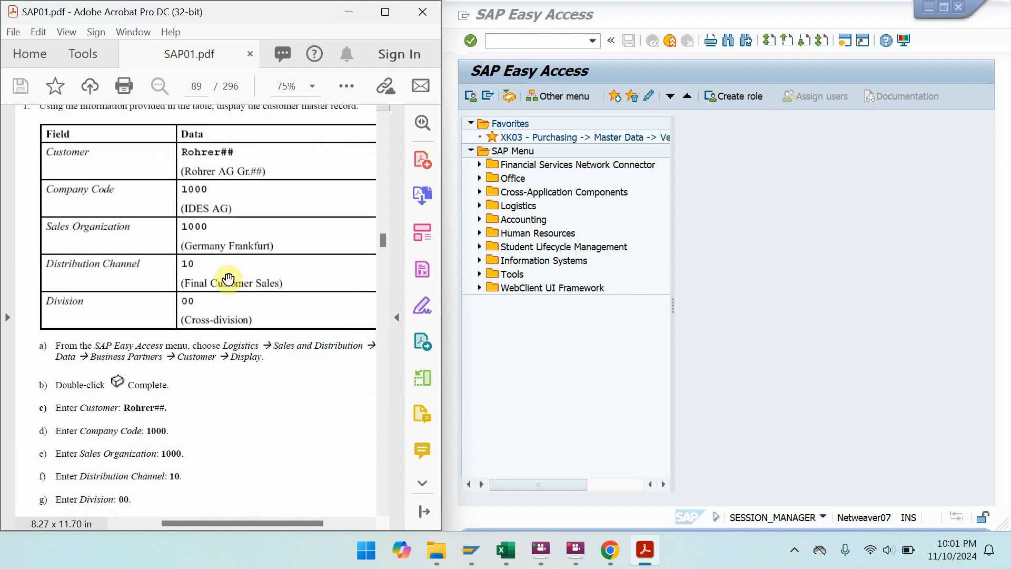
{"action": "left_click_drag", "start_coordinate": [241, 310], "coordinate": [236, 293]}
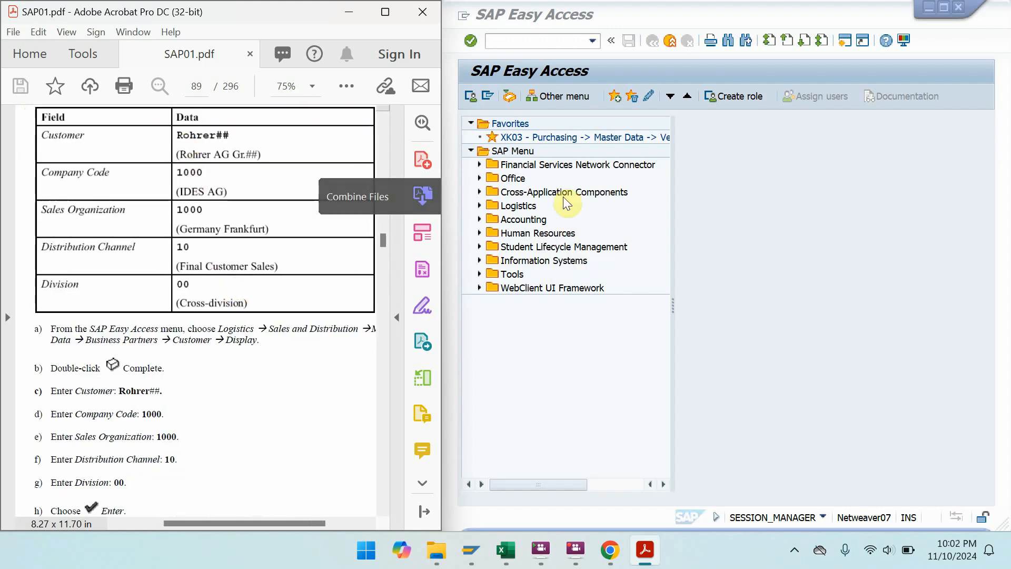
- Expand Logistics > Sales and Distribution > Master Data > Business Partner > Customer > Display and launch XD03 - Complete
{"action": "double_click", "coordinate": [510, 205]}
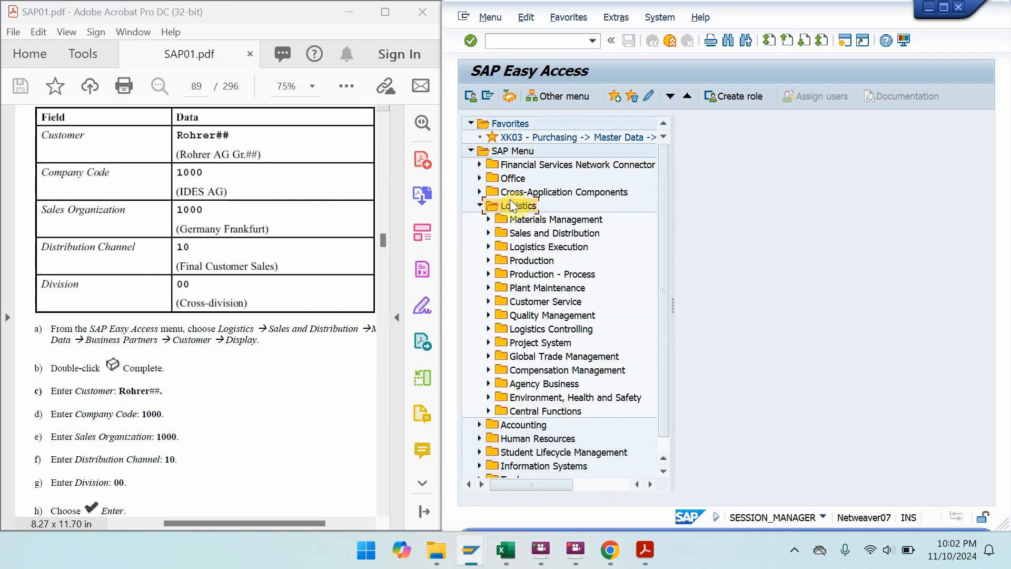
{"action": "double_click", "coordinate": [537, 233]}
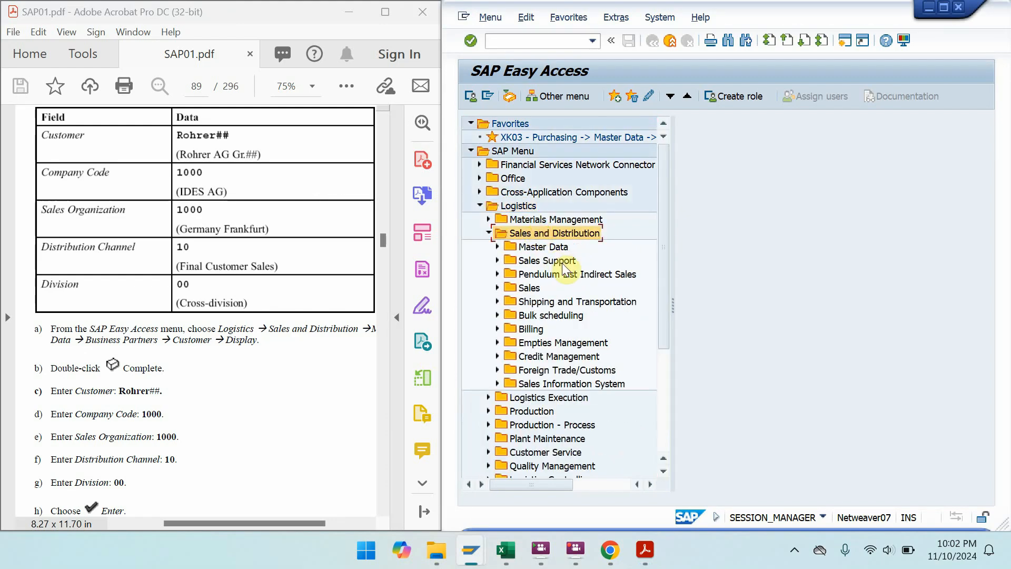
{"action": "double_click", "coordinate": [541, 251]}
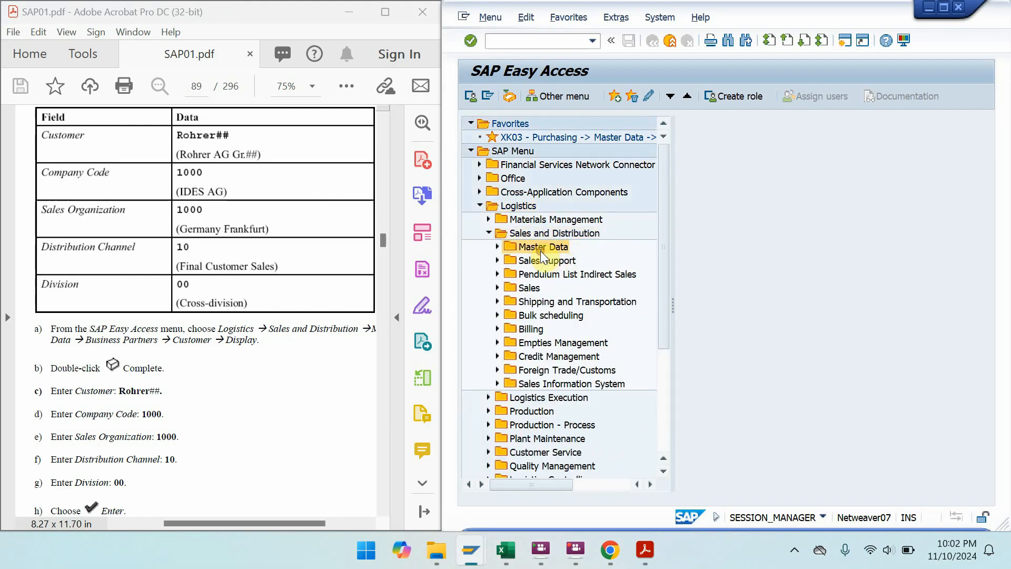
{"action": "double_click", "coordinate": [544, 259]}
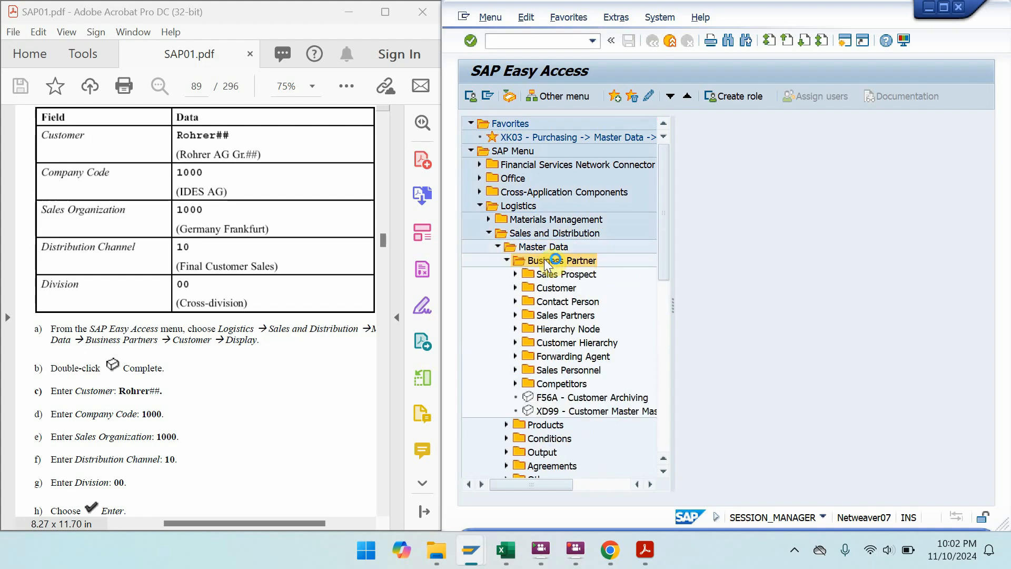
{"action": "double_click", "coordinate": [552, 288]}
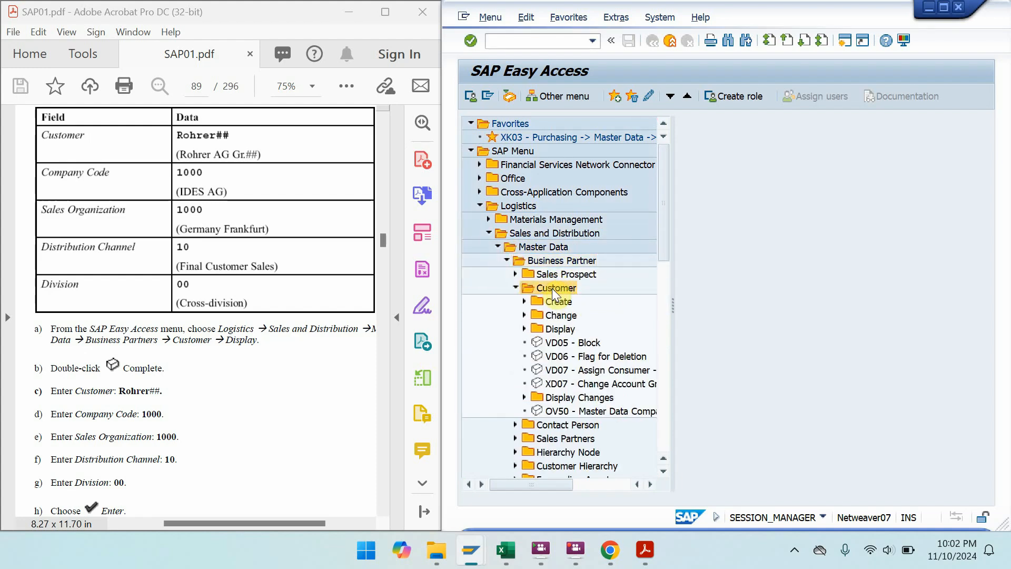
{"action": "double_click", "coordinate": [562, 329]}
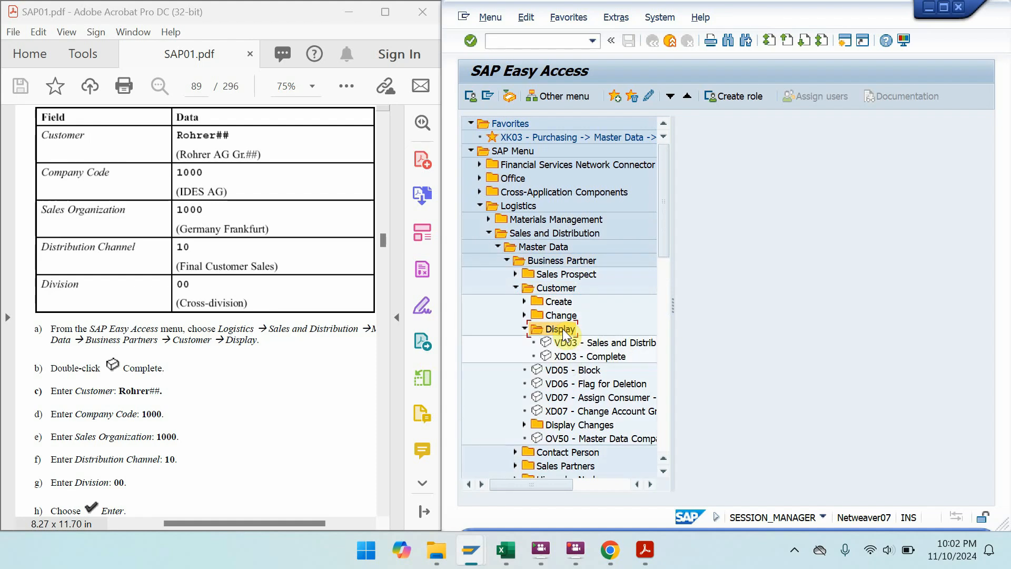
{"action": "left_click", "coordinate": [604, 357]}
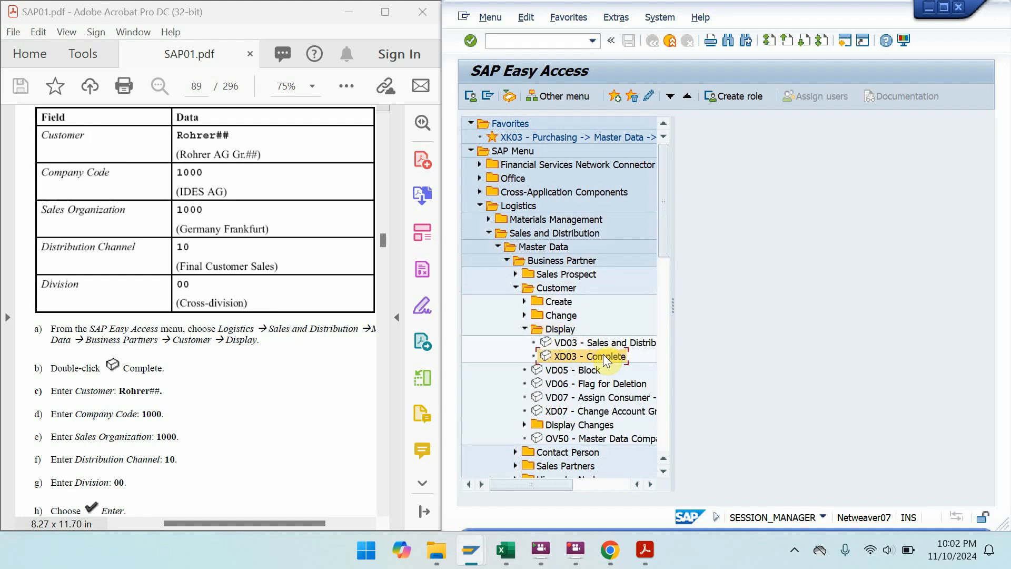
{"action": "double_click", "coordinate": [603, 356]}
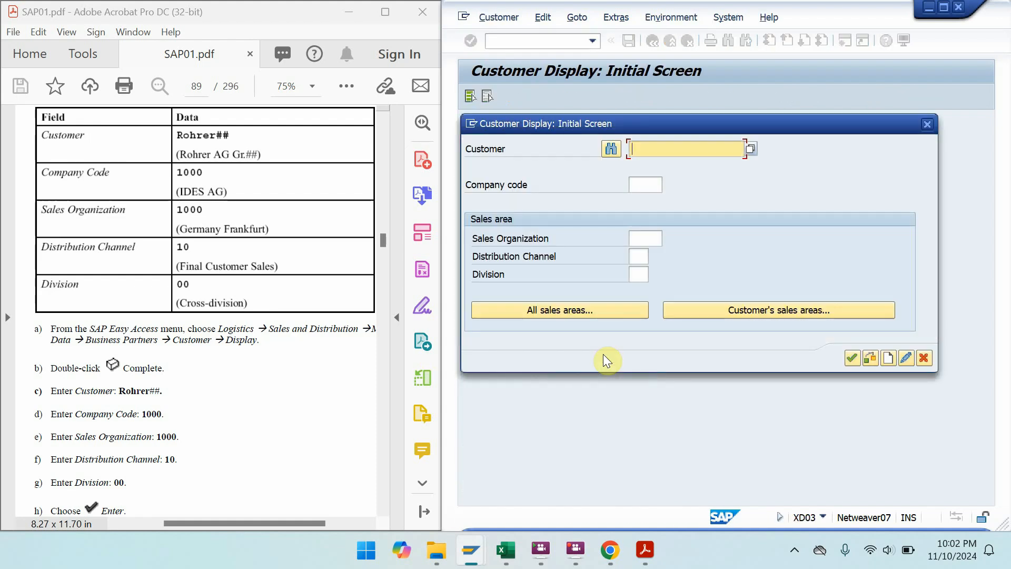
{"action": "left_click", "coordinate": [506, 553]}
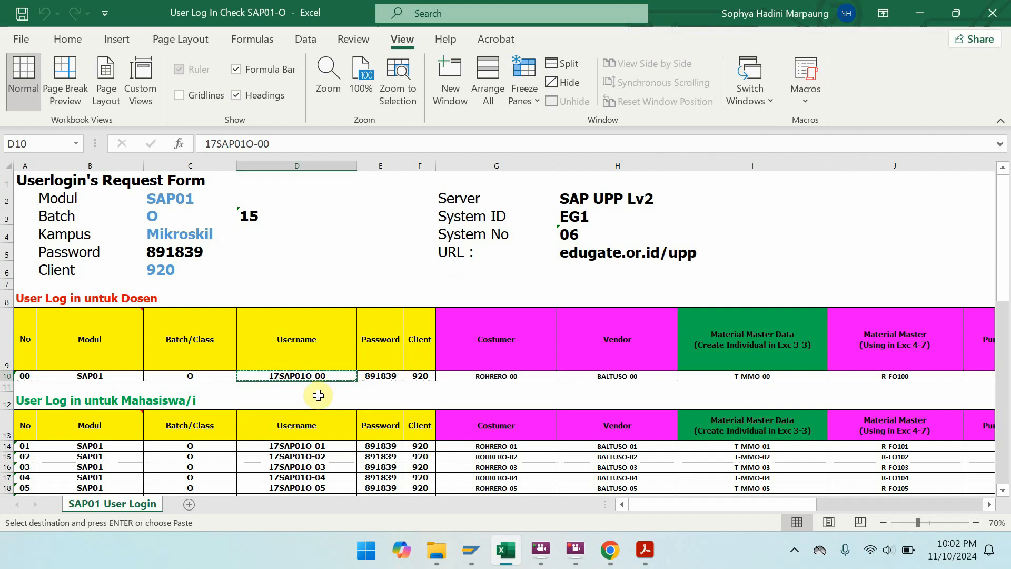
- Copy the lecturer's customer number from cell G10 of the login workbook into SAP's Customer field
{"action": "left_click", "coordinate": [497, 447]}
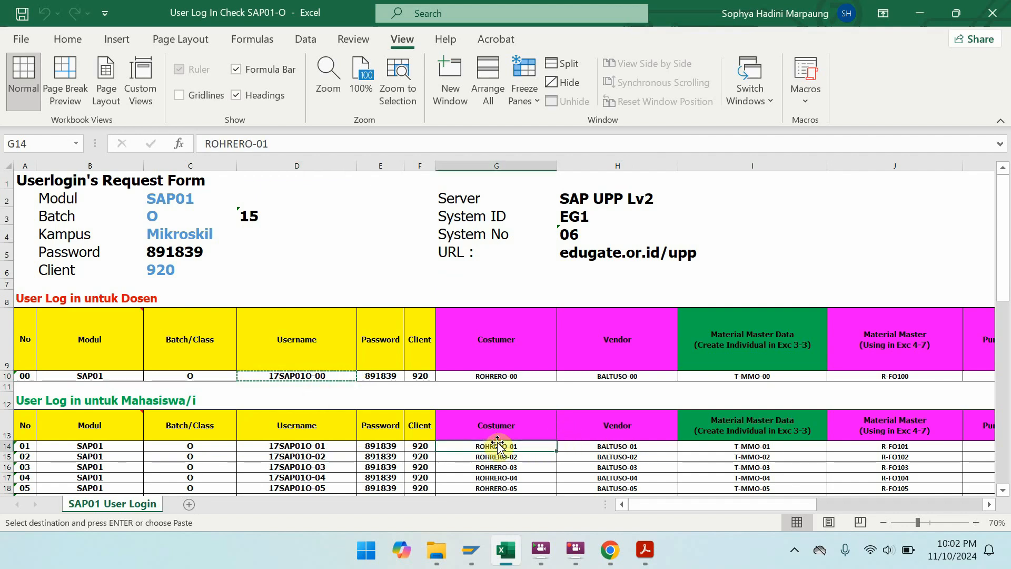
{"action": "left_click", "coordinate": [503, 376]}
{"action": "key", "text": "ctrl+c"}
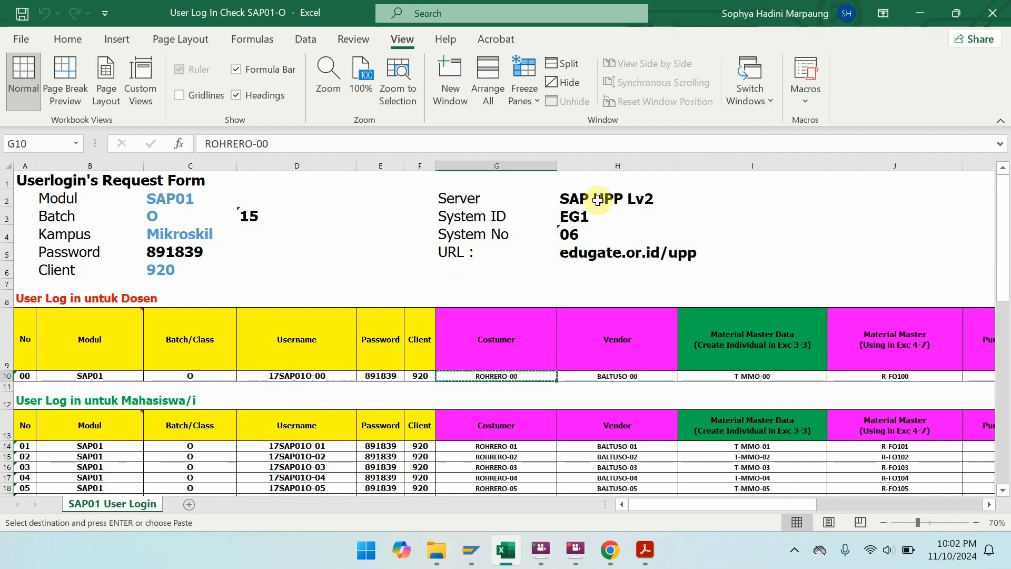
{"action": "left_click", "coordinate": [920, 13]}
{"action": "key", "text": "ctrl+v"}
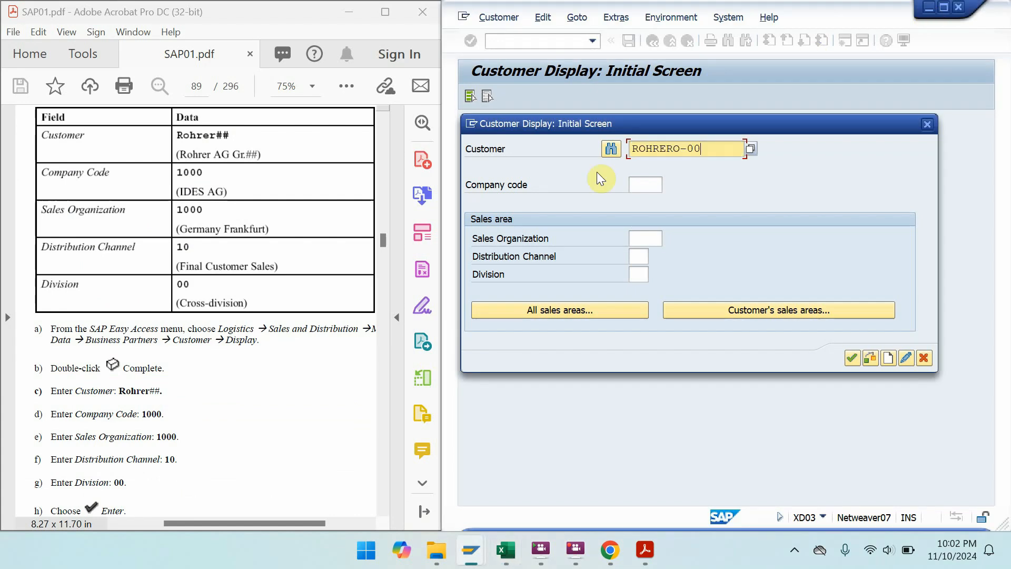
- Enter company code 1000, sales org 1000, channel 10, division 00 and continue to General Data
{"action": "left_click", "coordinate": [646, 180]}
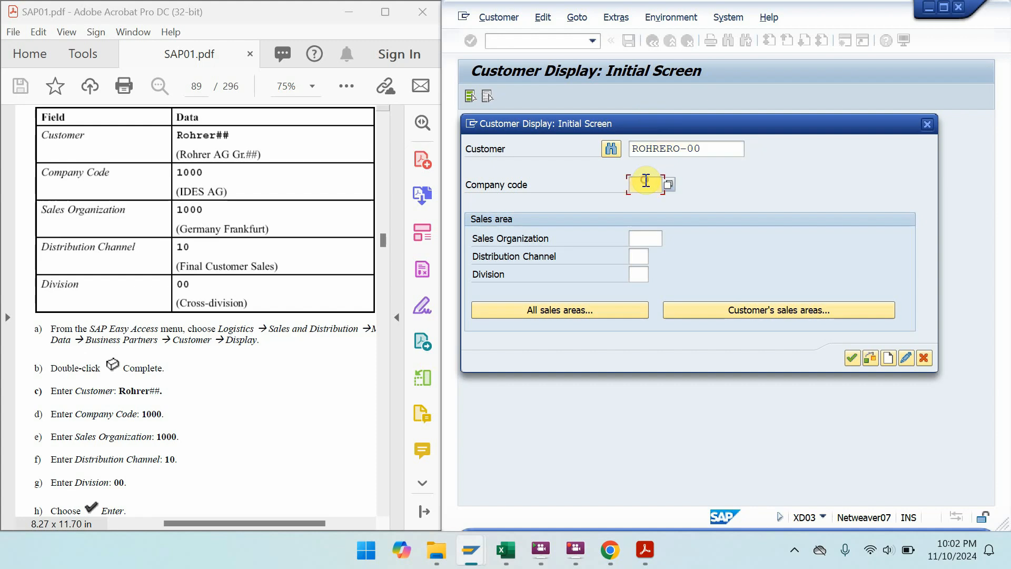
{"action": "type", "text": "1000"}
{"action": "left_click", "coordinate": [644, 239]}
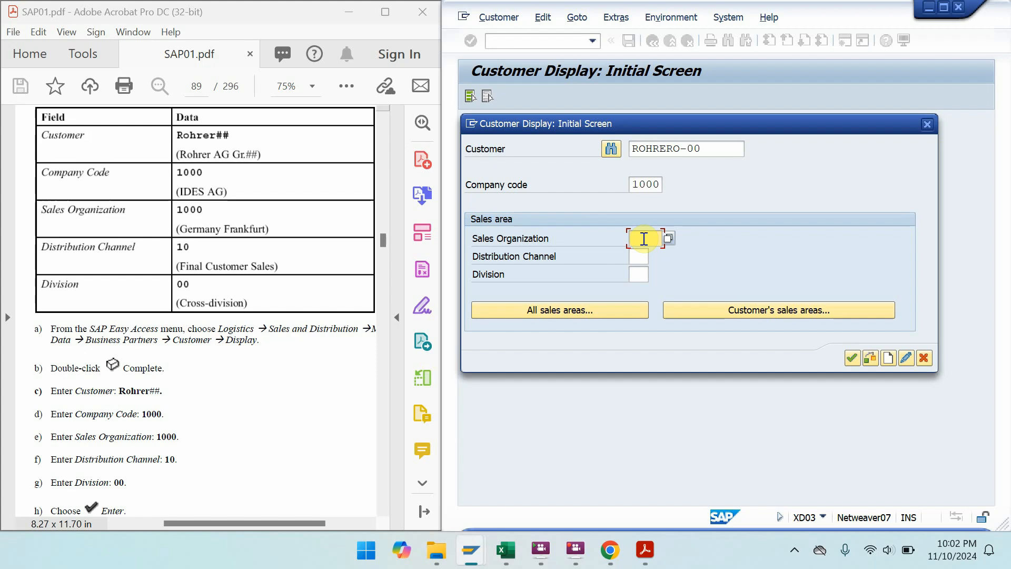
{"action": "type", "text": "1000"}
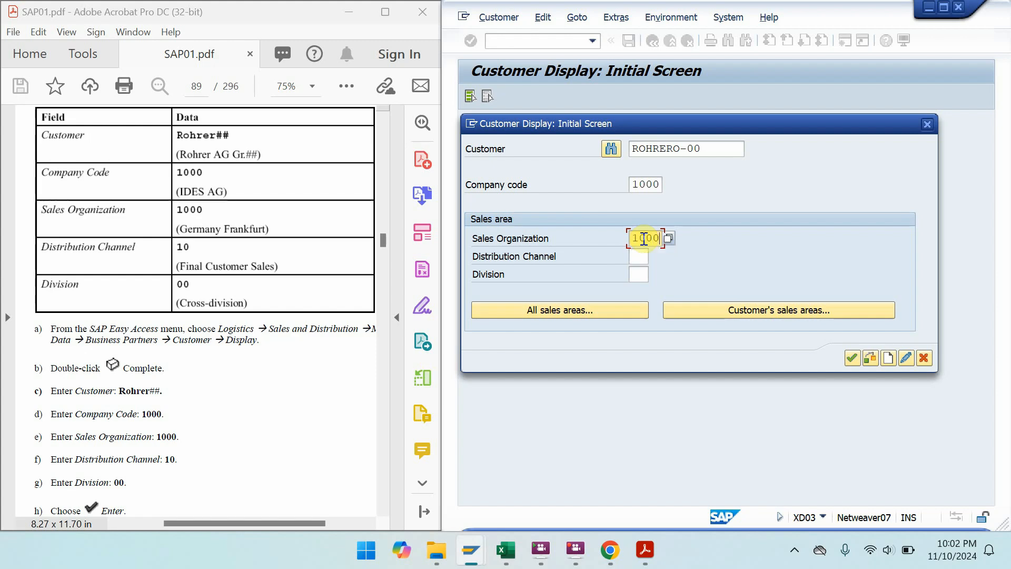
{"action": "key", "text": "Tab"}
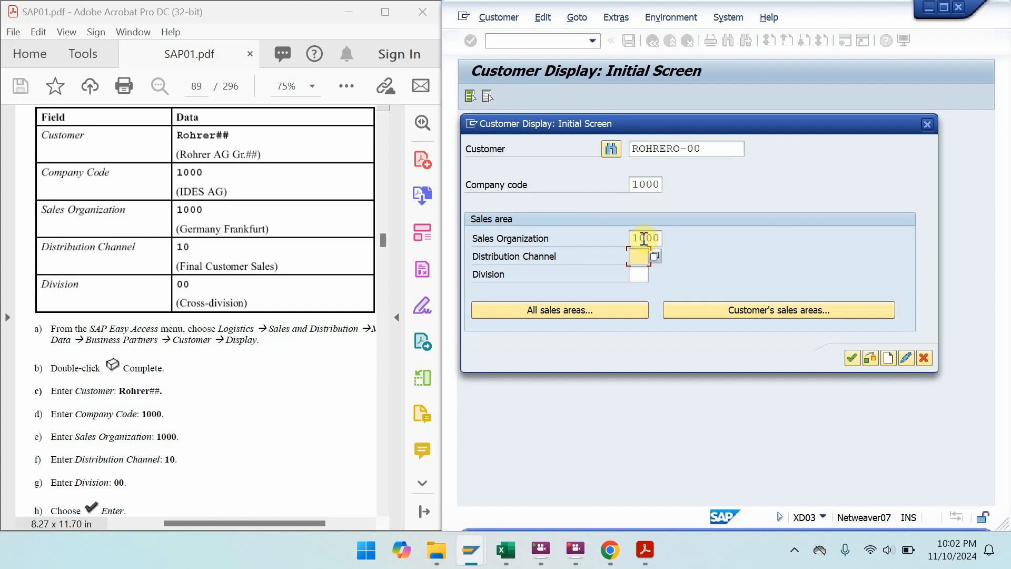
{"action": "type", "text": "10"}
{"action": "key", "text": "Tab"}
{"action": "type", "text": "00"}
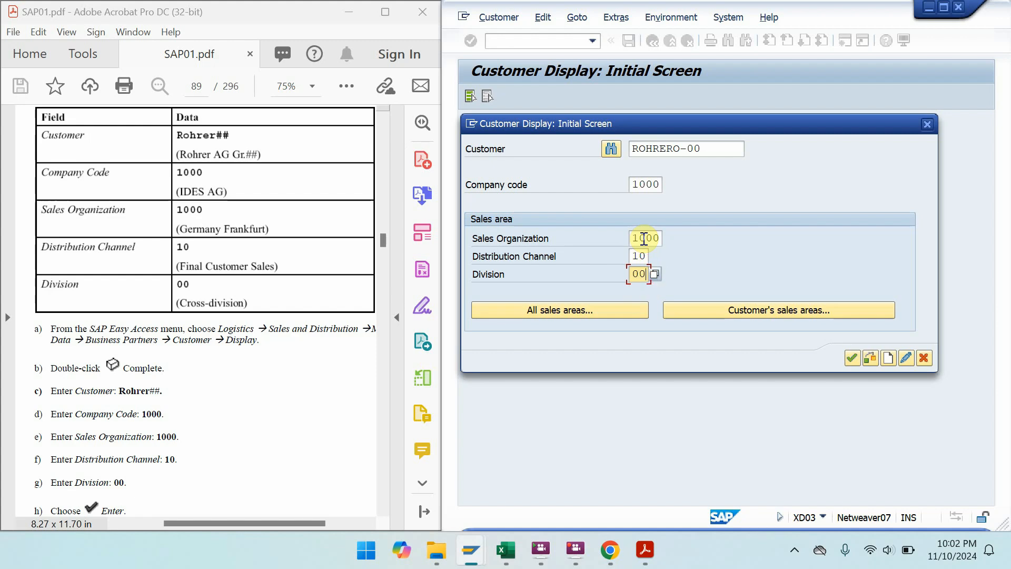
{"action": "left_click", "coordinate": [853, 357]}
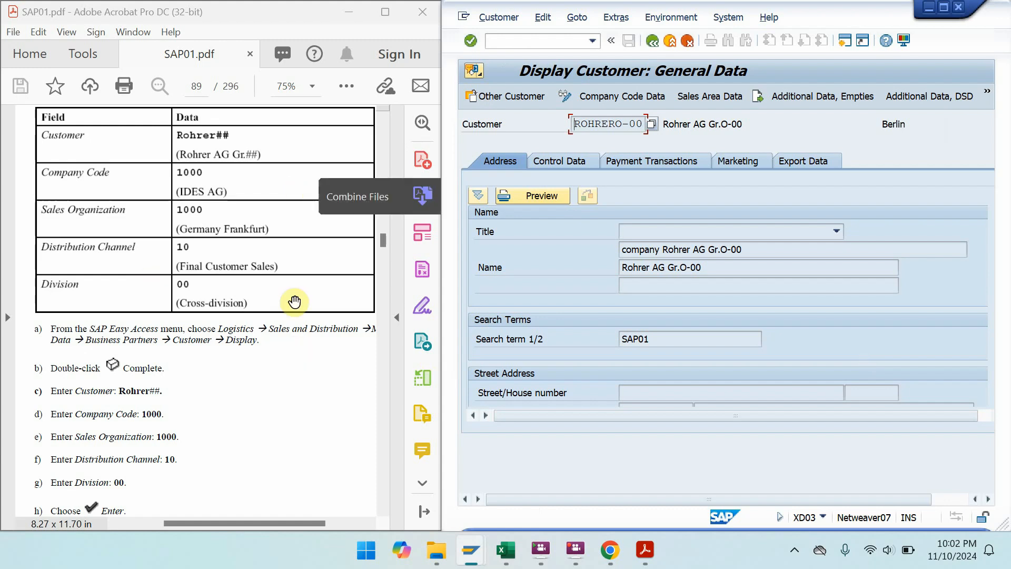
{"action": "left_click_drag", "start_coordinate": [163, 440], "coordinate": [173, 282]}
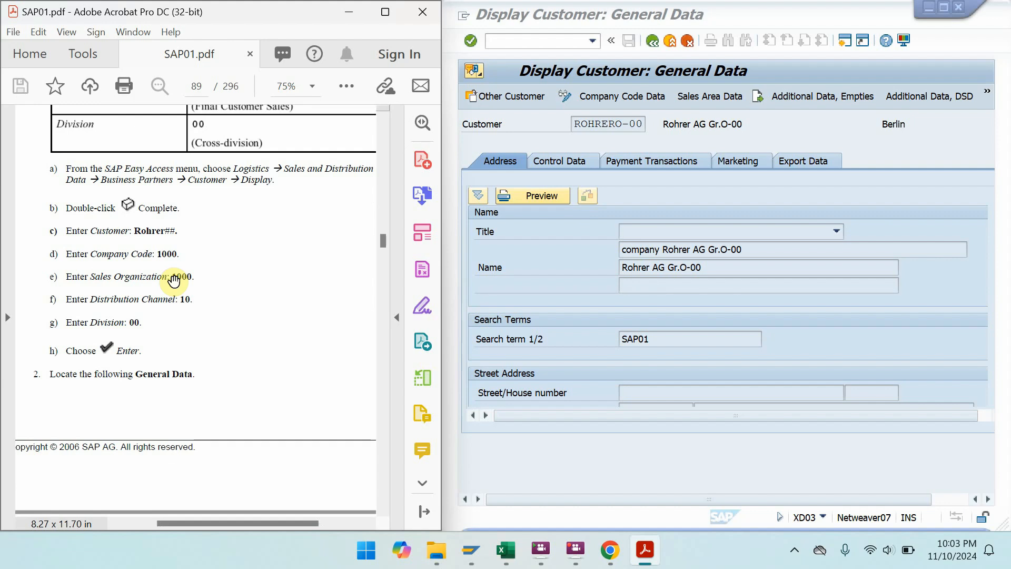
{"action": "left_click_drag", "start_coordinate": [193, 433], "coordinate": [213, 264]}
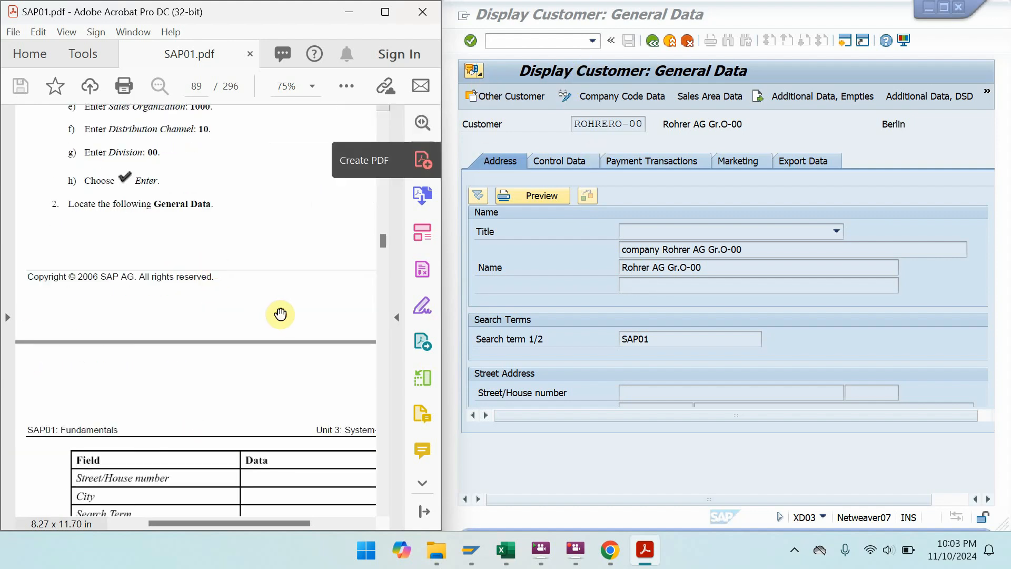
{"action": "left_click_drag", "start_coordinate": [279, 314], "coordinate": [253, 113]}
{"action": "left_click_drag", "start_coordinate": [247, 332], "coordinate": [263, 245]}
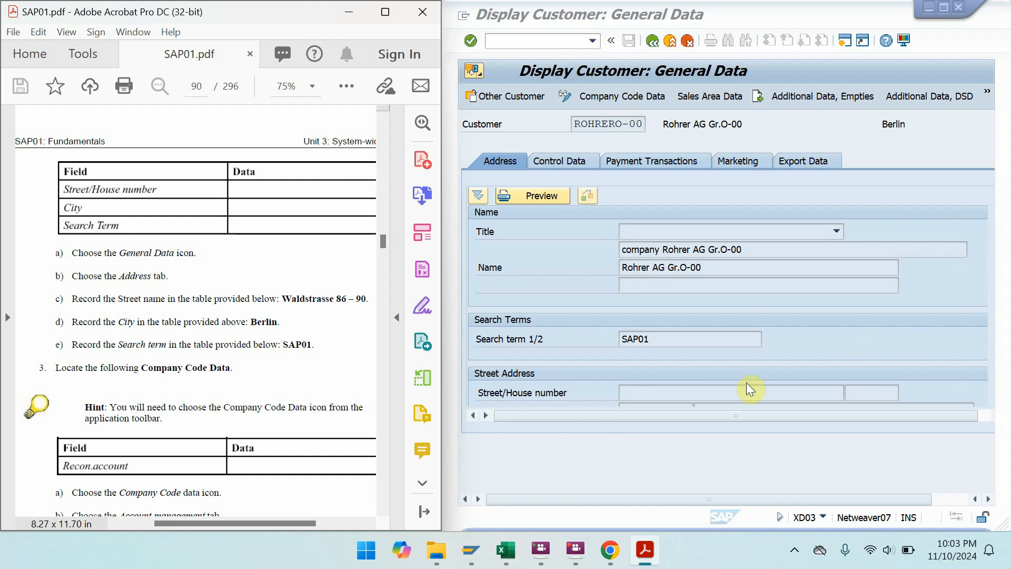
{"action": "left_click", "coordinate": [767, 380]}
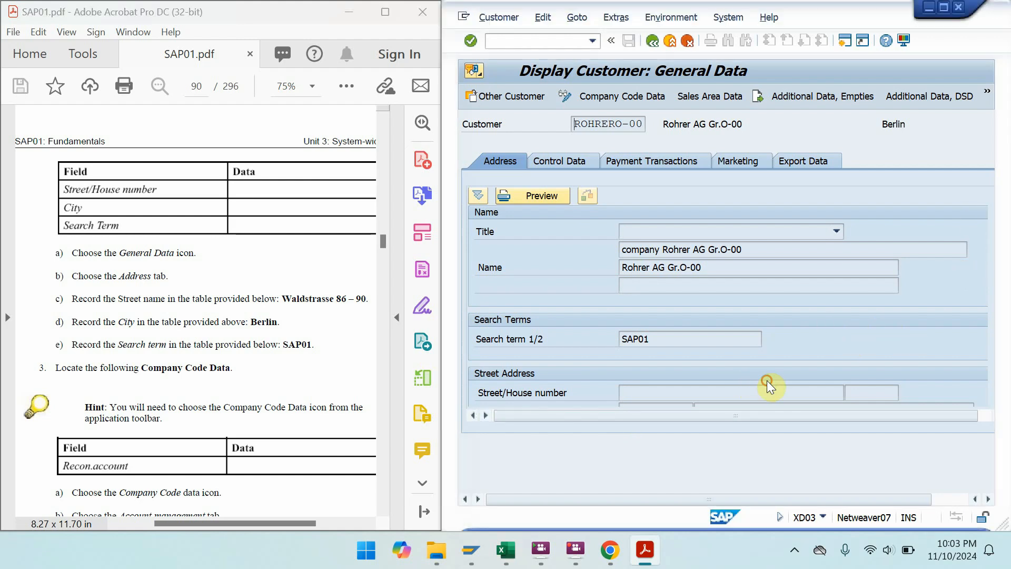
{"action": "left_click", "coordinate": [944, 7]}
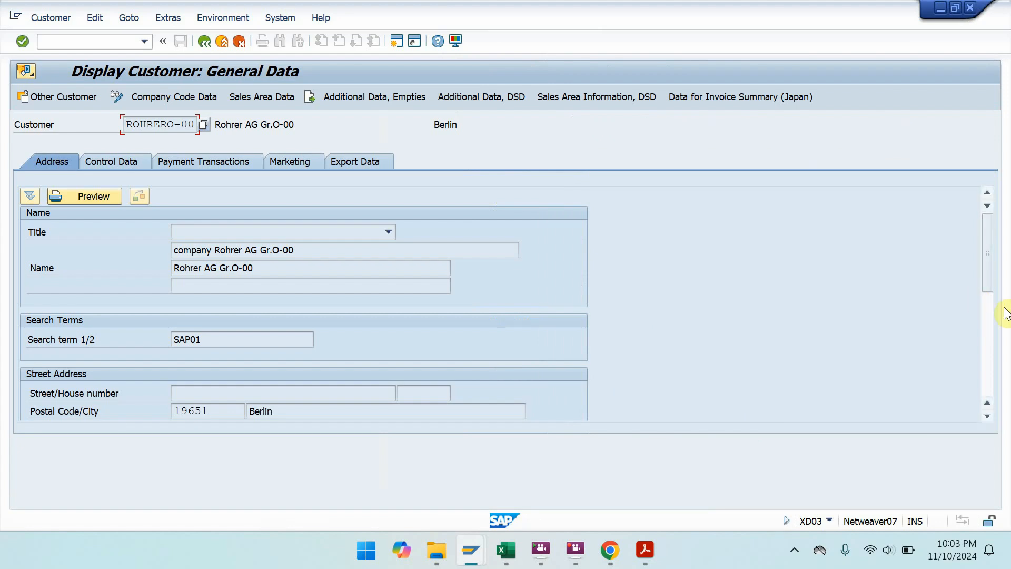
{"action": "left_click_drag", "start_coordinate": [991, 280], "coordinate": [993, 300]}
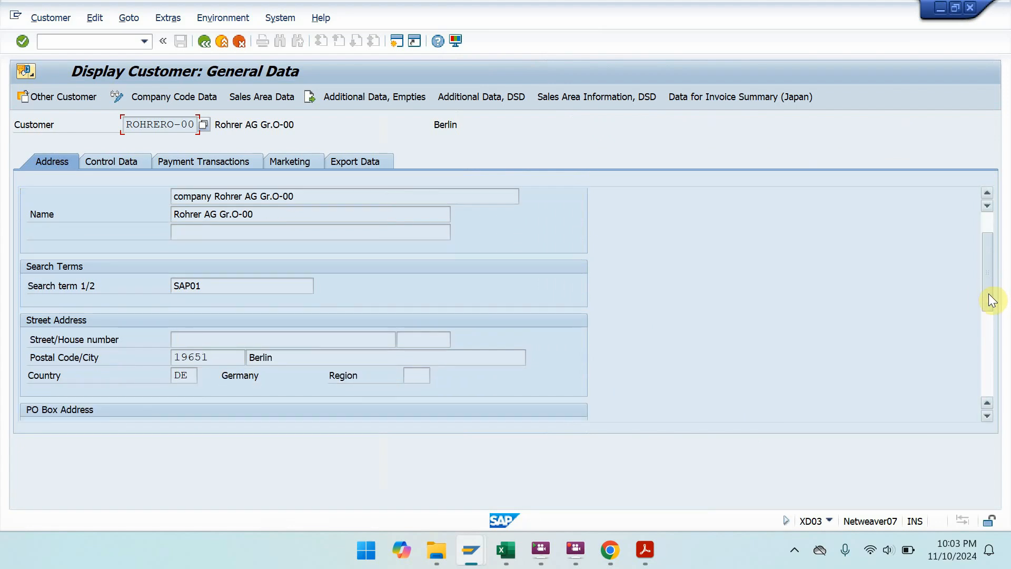
{"action": "key", "text": "super+Down"}
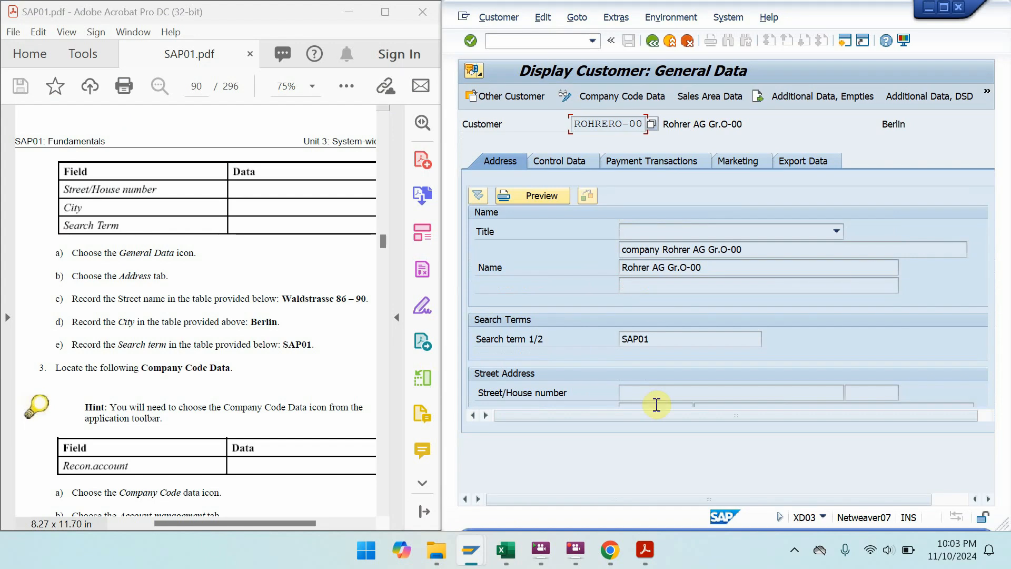
{"action": "left_click", "coordinate": [942, 276]}
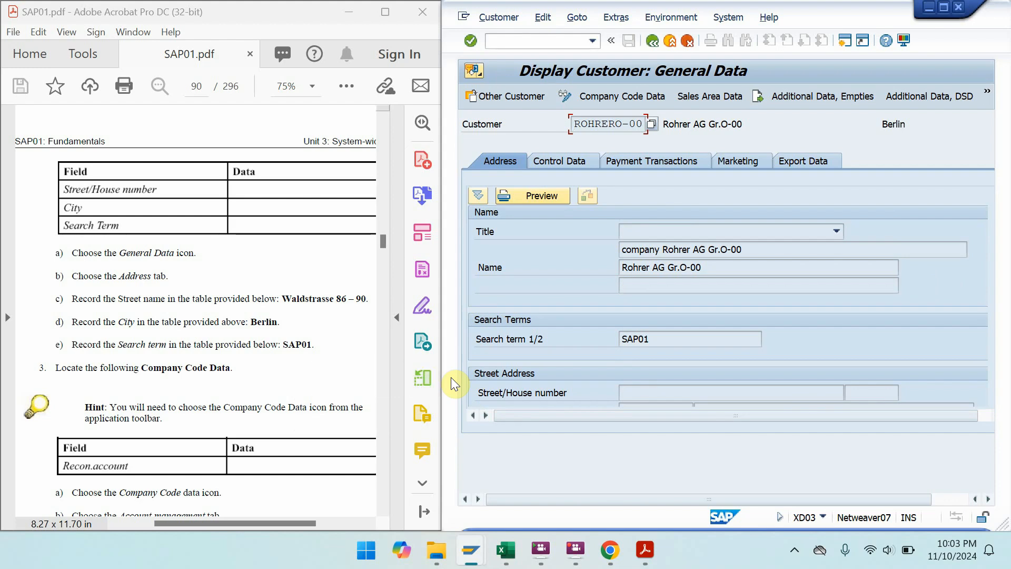
{"action": "left_click_drag", "start_coordinate": [210, 400], "coordinate": [197, 277]}
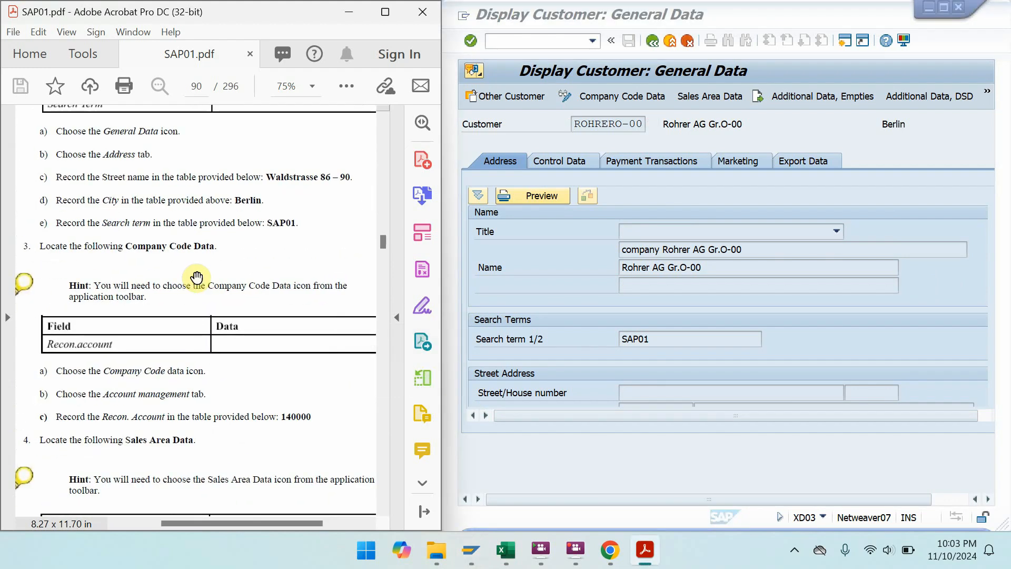
- Open the customer's Company Code Data and list the possible reconciliation accounts
{"action": "left_click", "coordinate": [639, 98]}
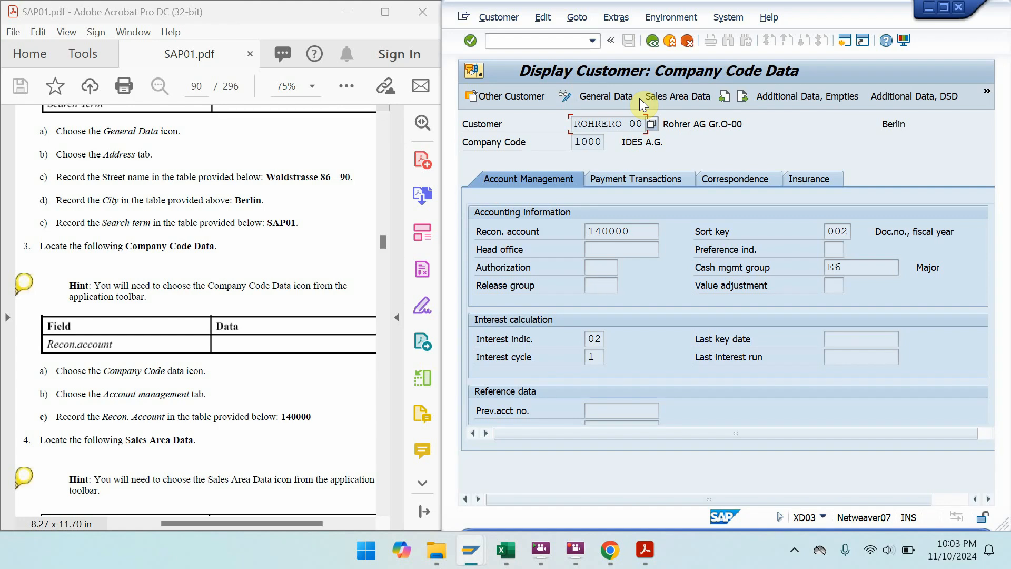
{"action": "left_click", "coordinate": [638, 233]}
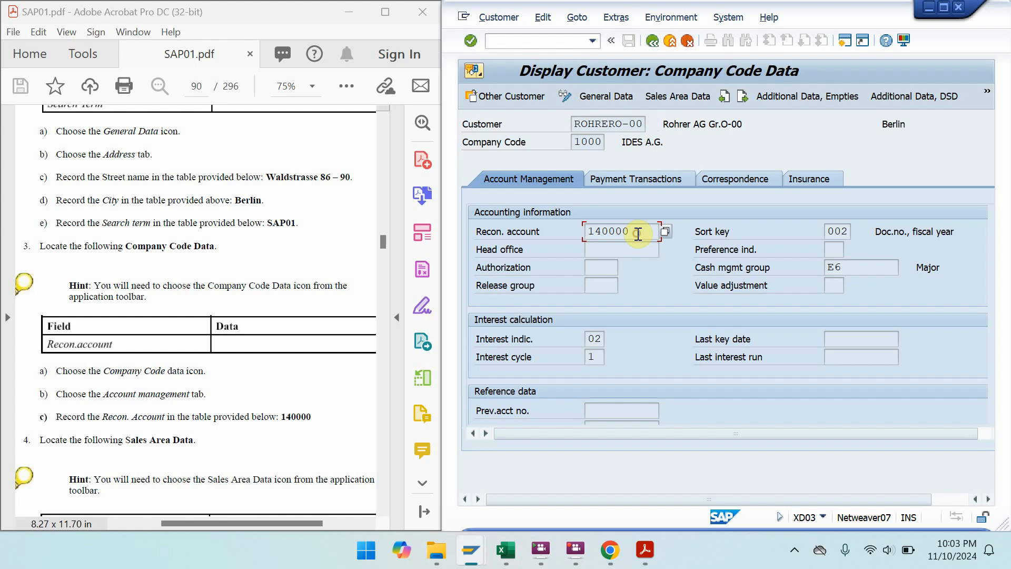
{"action": "left_click", "coordinate": [667, 233]}
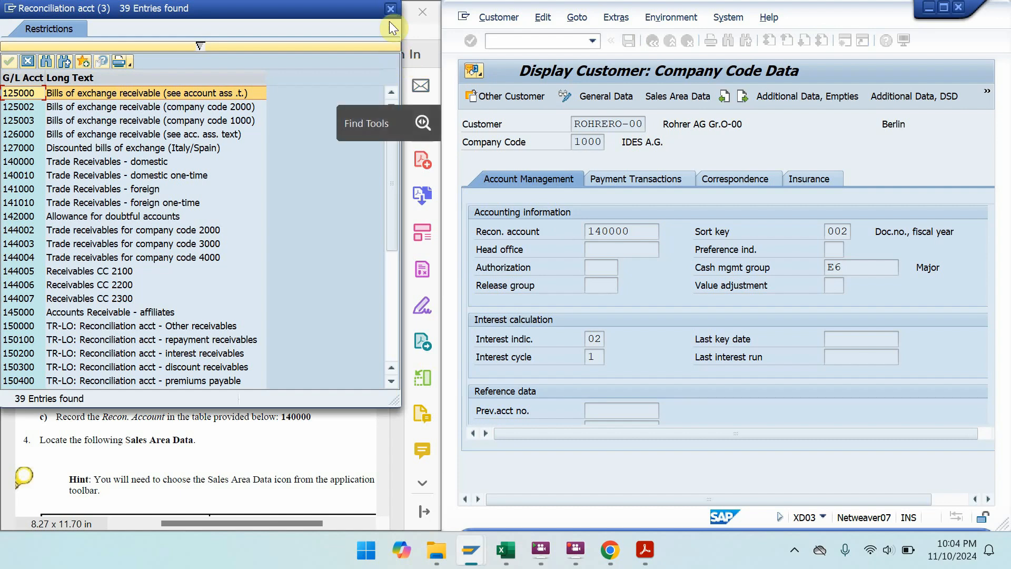
- Confirm recon account 140000 Trade Receivables - domestic, then open Sales Area Data 1000/10/00
{"action": "left_click", "coordinate": [88, 175]}
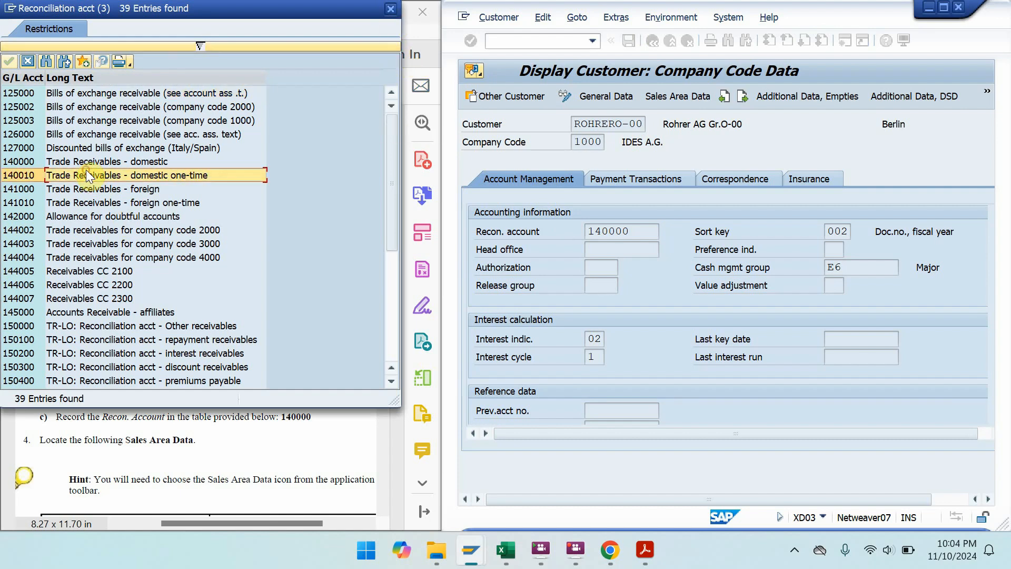
{"action": "left_click", "coordinate": [84, 162]}
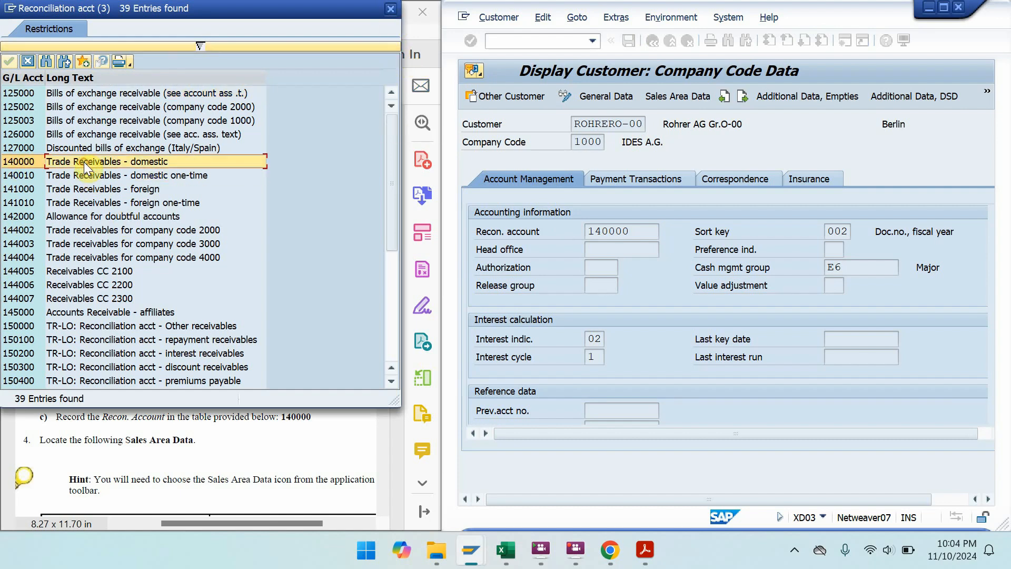
{"action": "left_click", "coordinate": [386, 11]}
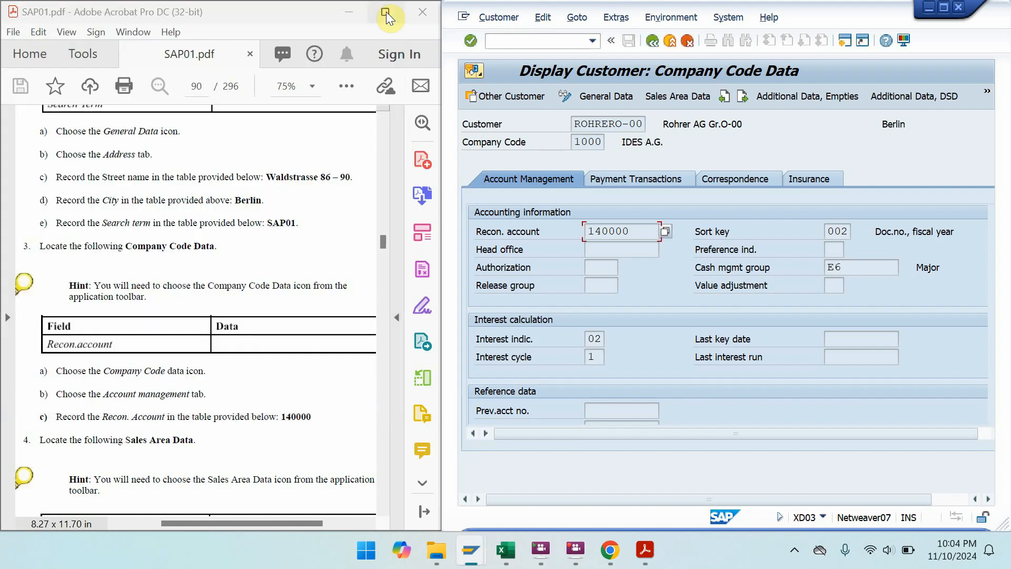
{"action": "mouse_move", "coordinate": [386, 12]}
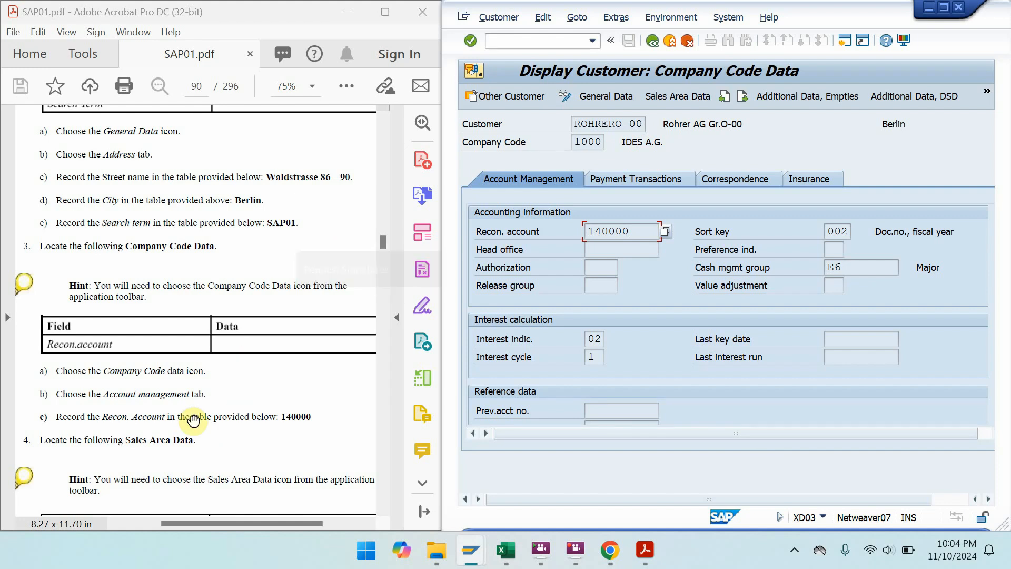
{"action": "left_click_drag", "start_coordinate": [237, 333], "coordinate": [240, 139]}
{"action": "left_click", "coordinate": [682, 100]}
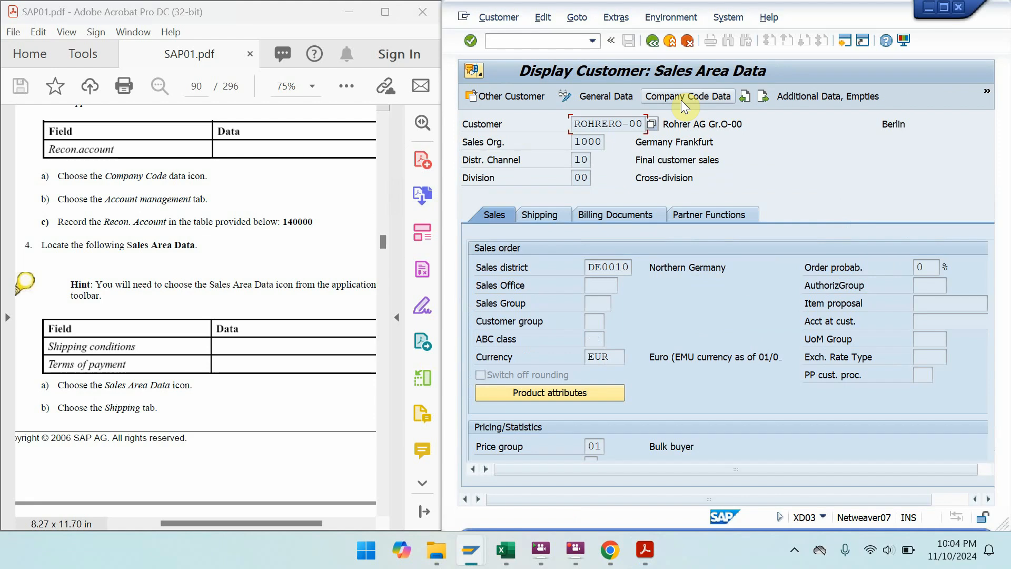
- Show the customer's shipping data, with shipping conditions 02 (Standard)
{"action": "left_click", "coordinate": [239, 352]}
{"action": "left_click_drag", "start_coordinate": [238, 352], "coordinate": [274, 189]}
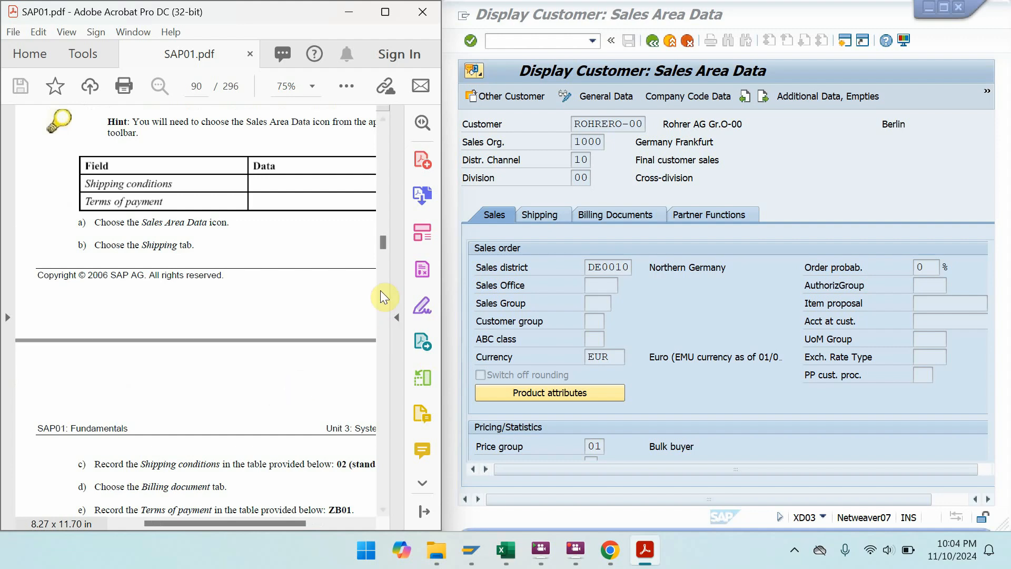
{"action": "left_click", "coordinate": [538, 220]}
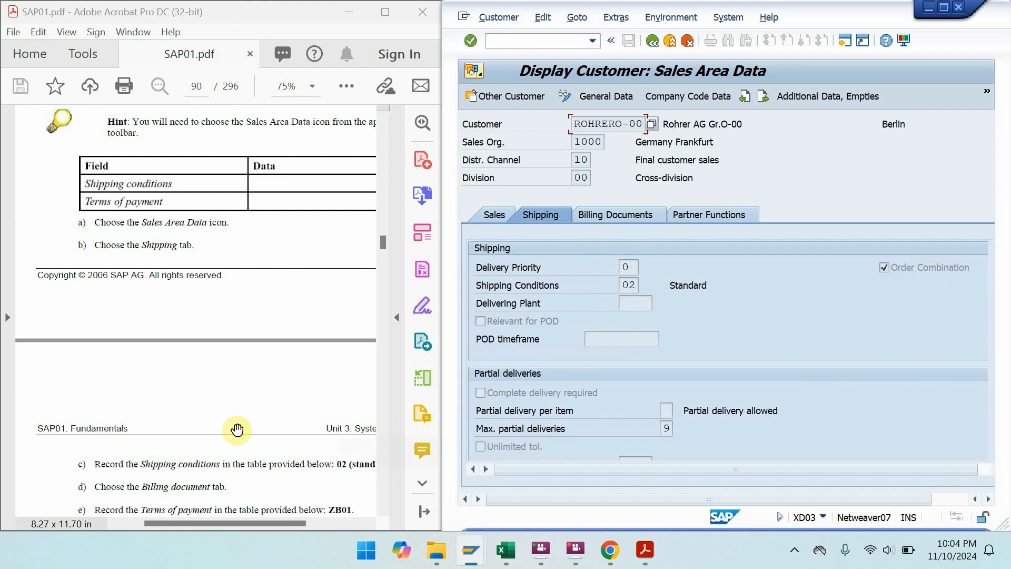
- Show the customer's billing document data, with terms of payment ZB01 and Incoterms CIF
{"action": "left_click", "coordinate": [221, 415]}
{"action": "scroll", "coordinate": [200, 317], "scroll_direction": "down", "scroll_amount": 3}
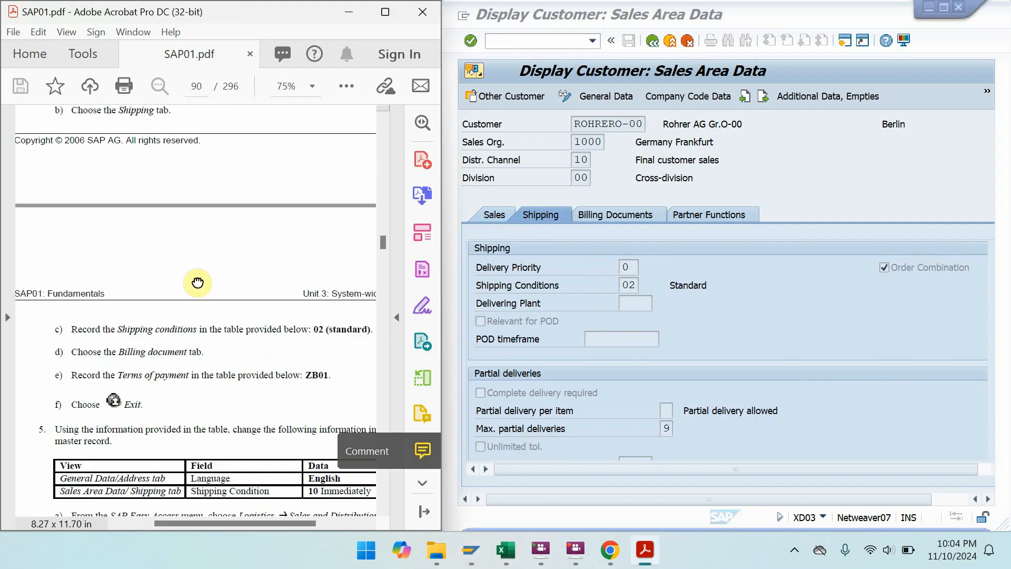
{"action": "left_click", "coordinate": [639, 212]}
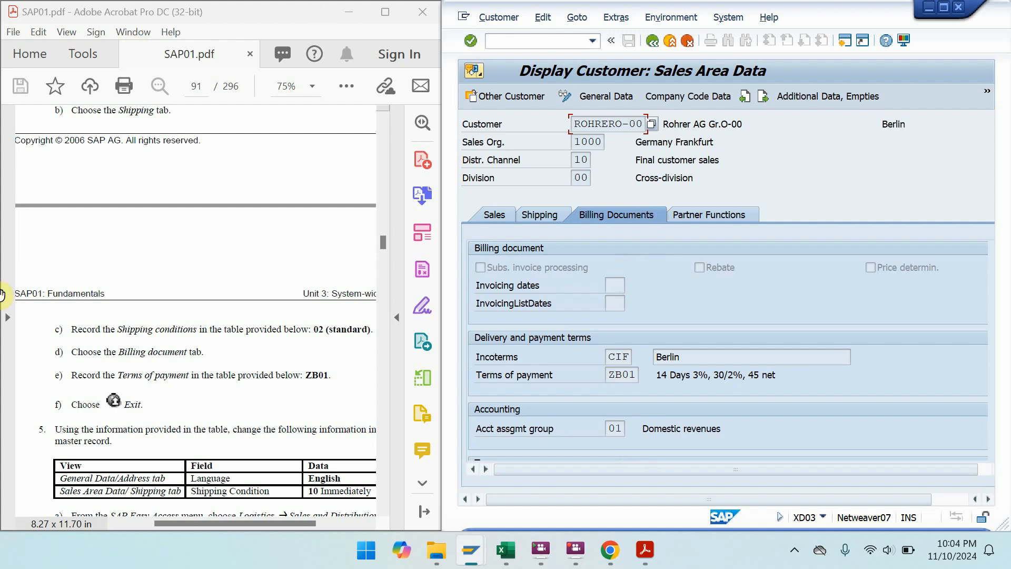
- Scroll the manual to steps 5a–f and open the Customer menu for ROHRERO-00
{"action": "left_click_drag", "start_coordinate": [238, 397], "coordinate": [219, 255]}
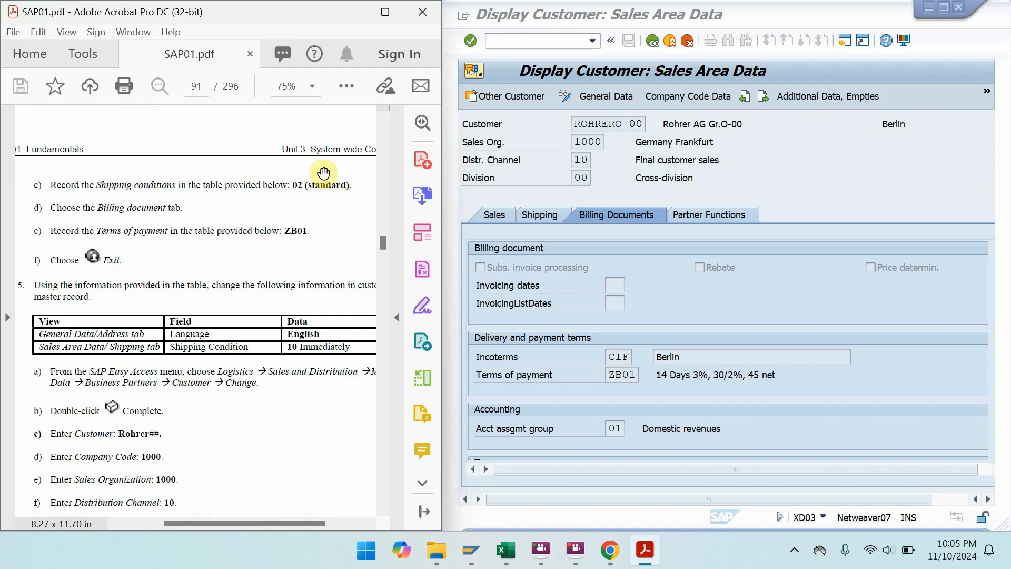
{"action": "left_click", "coordinate": [546, 14]}
{"action": "mouse_move", "coordinate": [504, 17]}
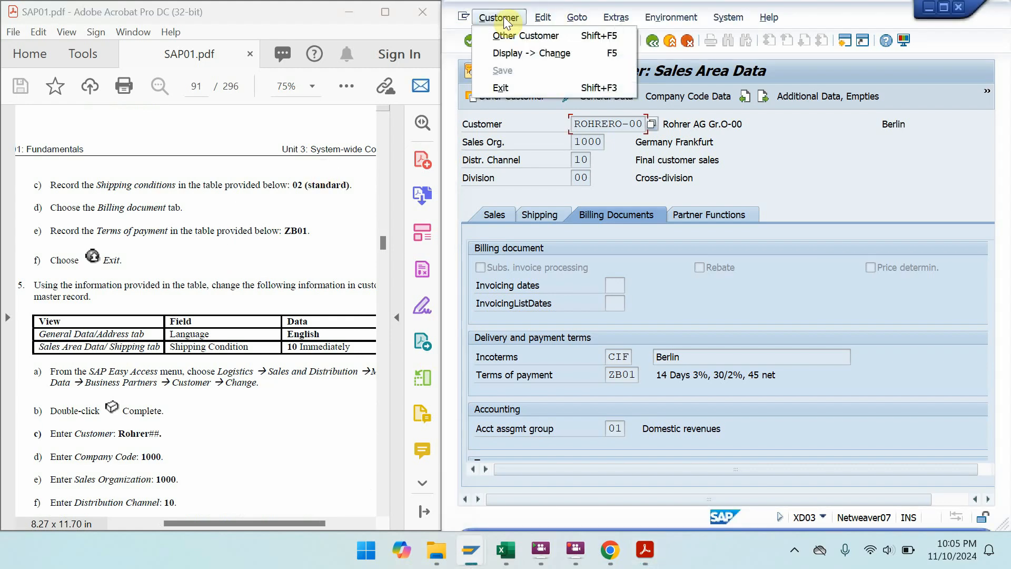
{"action": "left_click", "coordinate": [527, 56]}
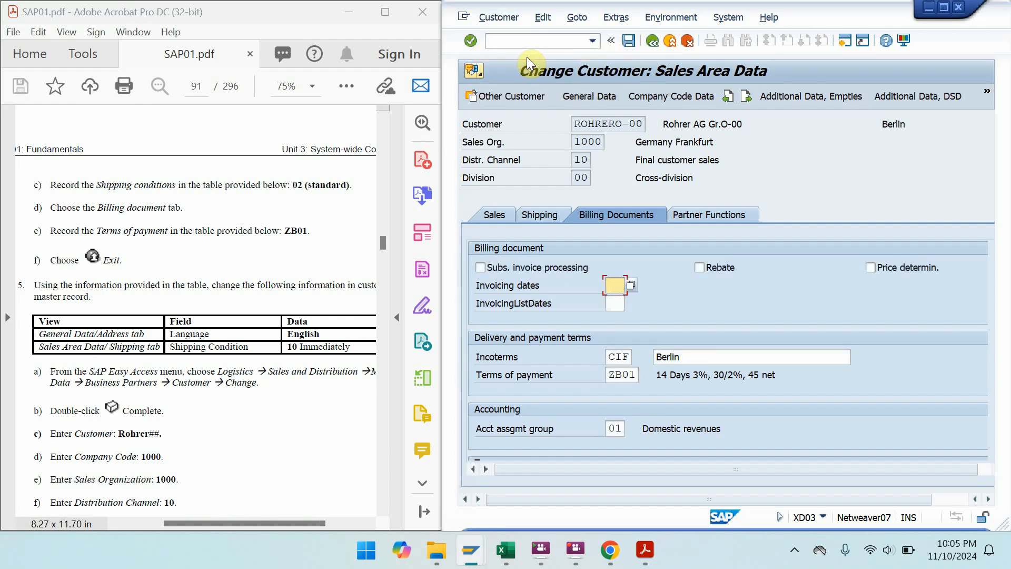
{"action": "left_click", "coordinate": [255, 369]}
{"action": "scroll", "coordinate": [255, 369], "scroll_direction": "down", "scroll_amount": 3}
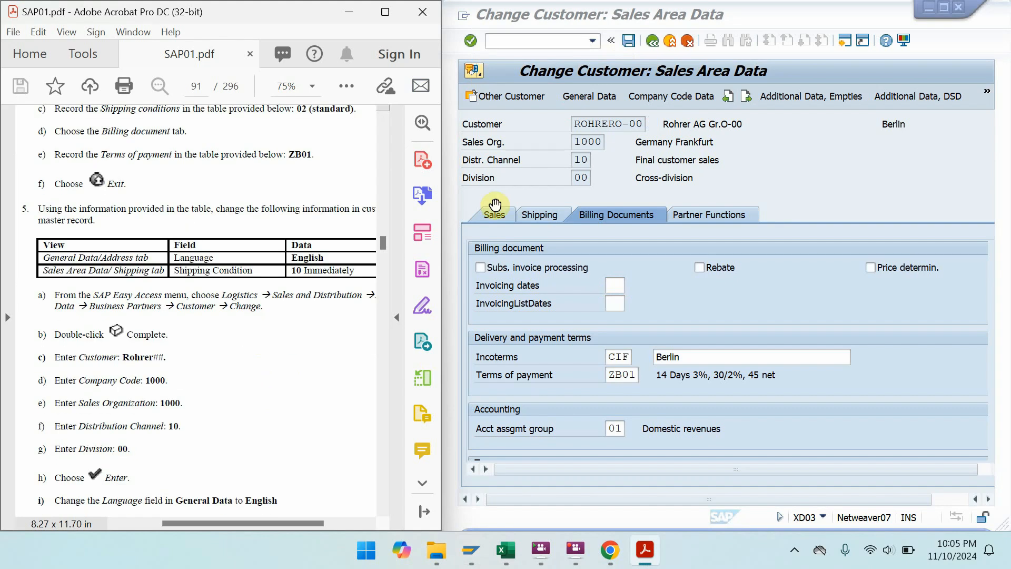
{"action": "left_click", "coordinate": [600, 103]}
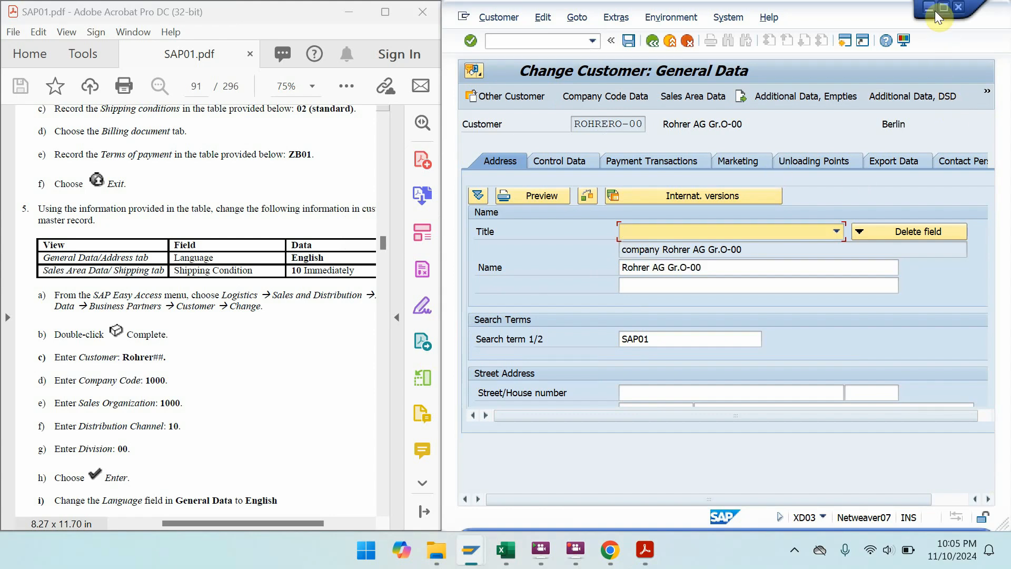
{"action": "left_click", "coordinate": [943, 11]}
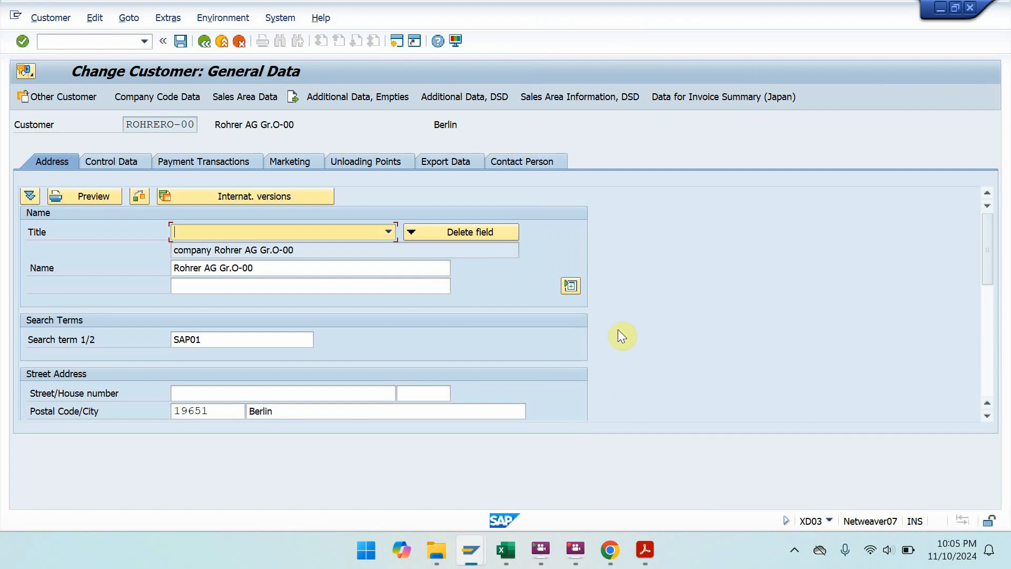
{"action": "left_click_drag", "start_coordinate": [984, 257], "coordinate": [994, 335]}
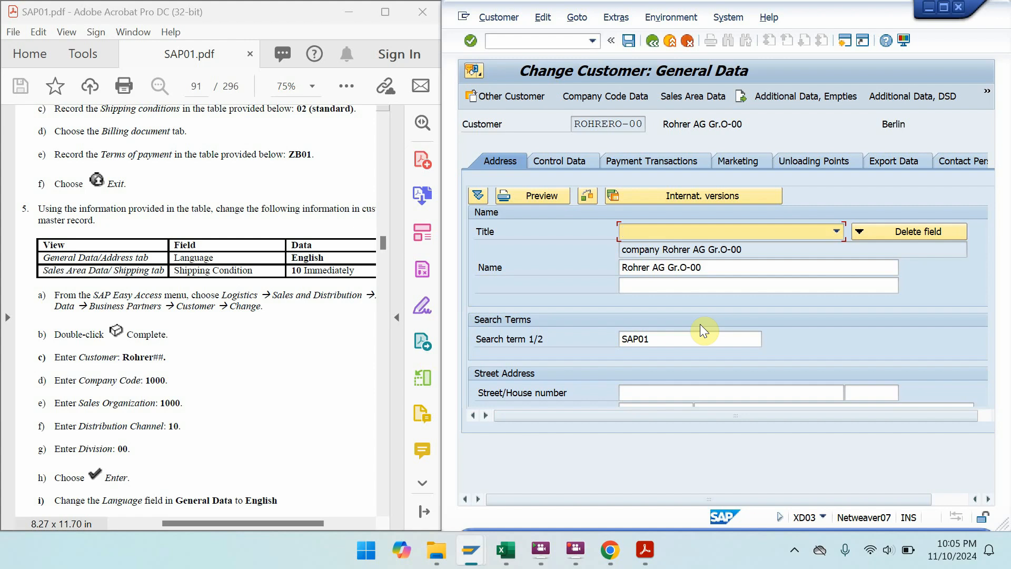
- Change the Sales Area shipping conditions from 02 to 10 Immediately and save the customer
{"action": "left_click", "coordinate": [703, 100]}
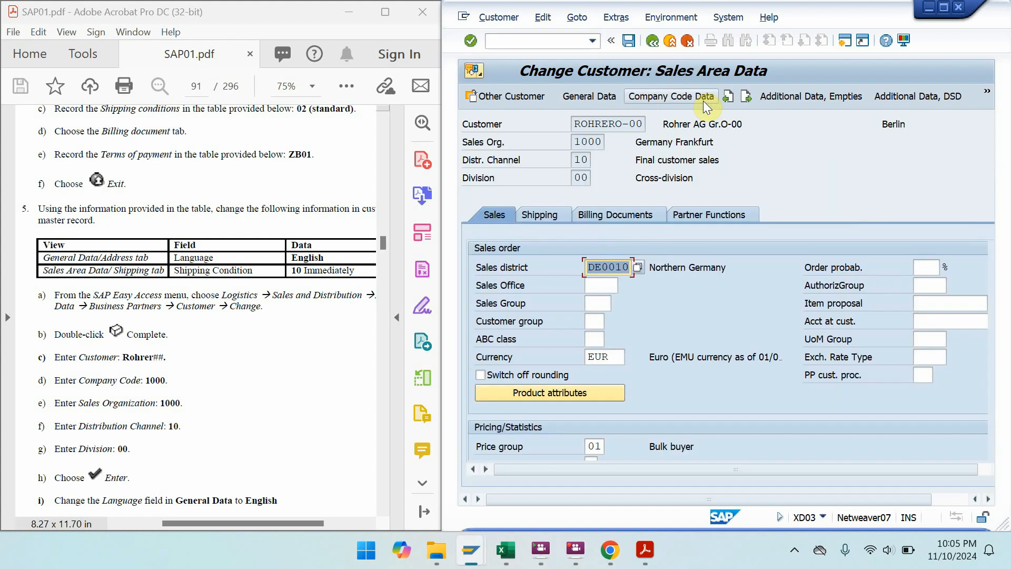
{"action": "left_click", "coordinate": [536, 222]}
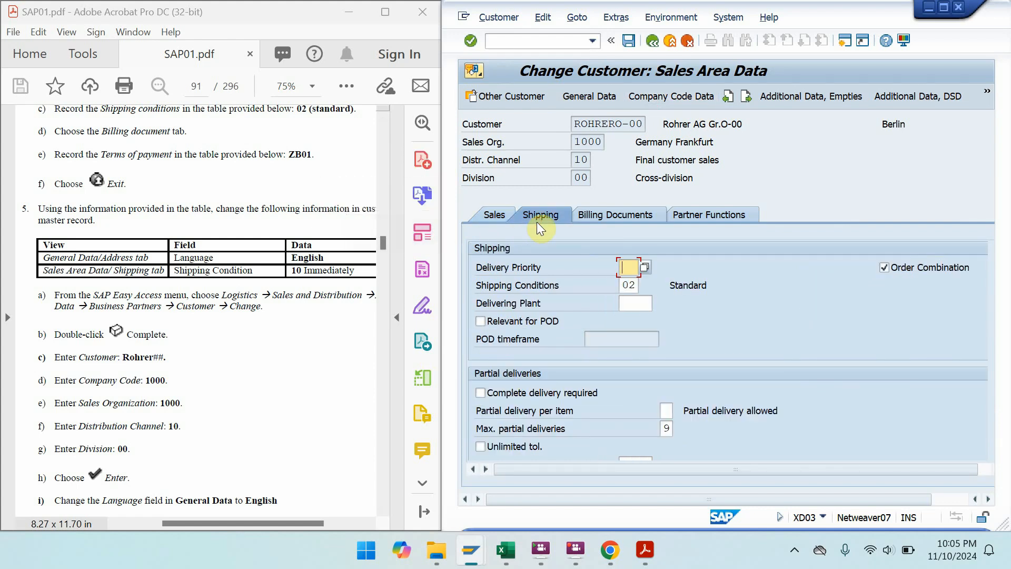
{"action": "left_click", "coordinate": [638, 286]}
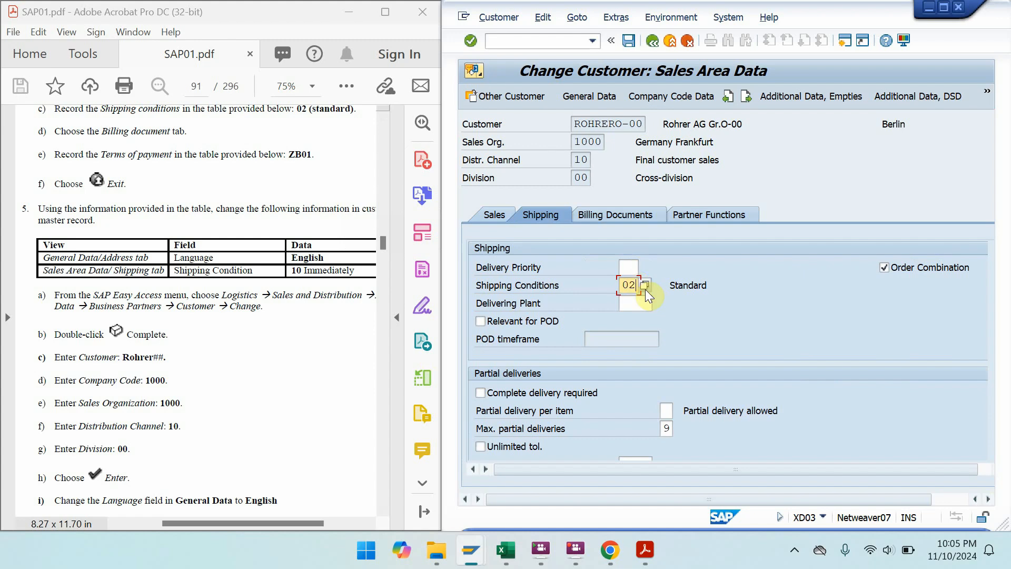
{"action": "left_click", "coordinate": [646, 289]}
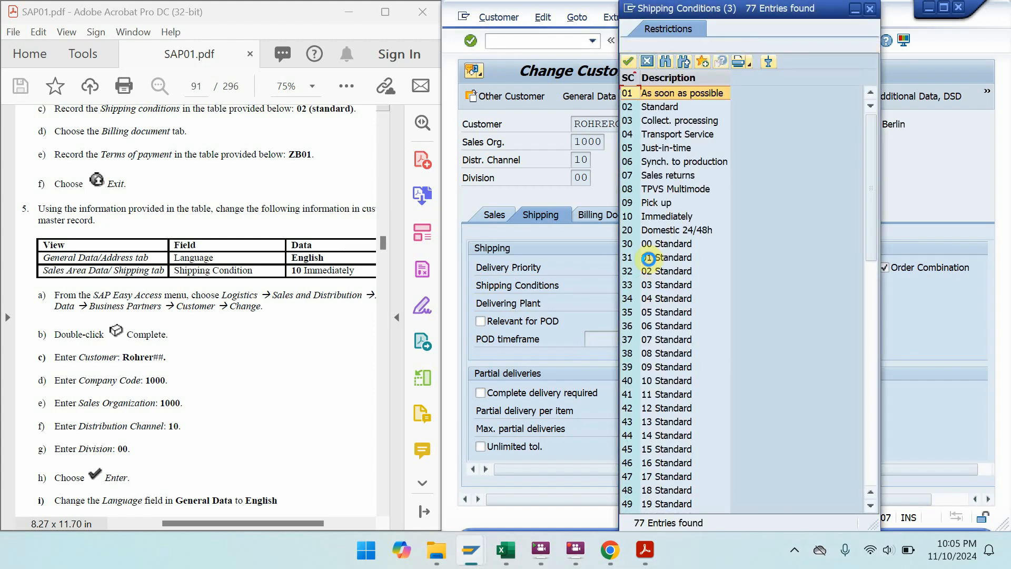
{"action": "double_click", "coordinate": [642, 216]}
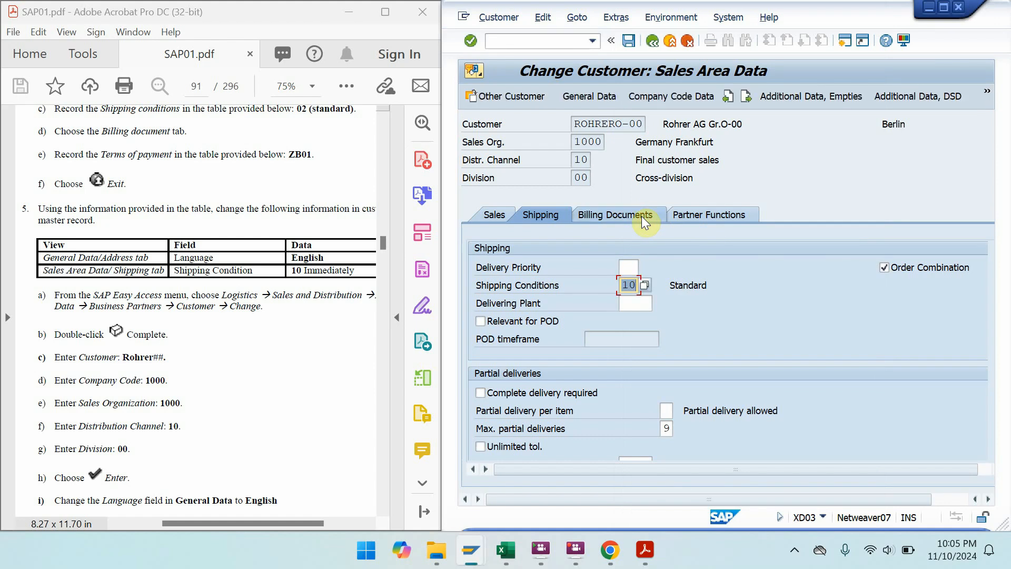
{"action": "left_click", "coordinate": [641, 216]}
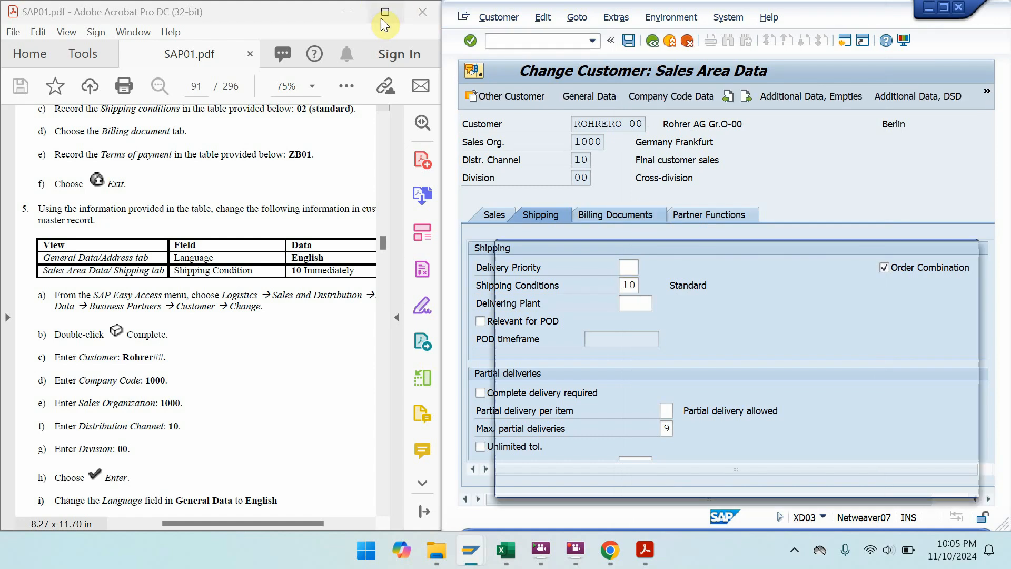
- Acknowledge the save message and page the maximized manual to Exercise 3-2 on page 3-15
{"action": "left_click", "coordinate": [356, 295]}
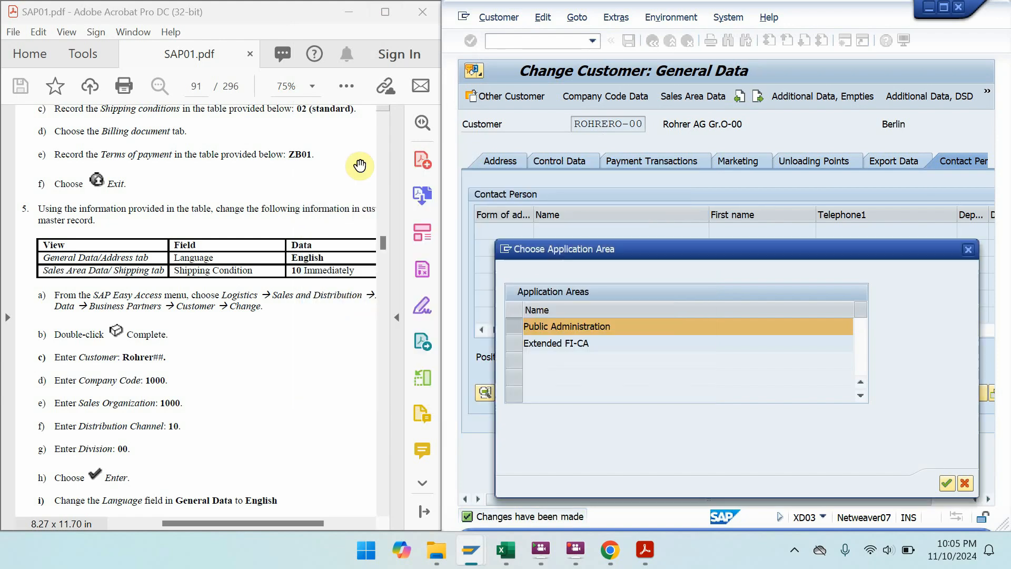
{"action": "double_click", "coordinate": [385, 10]}
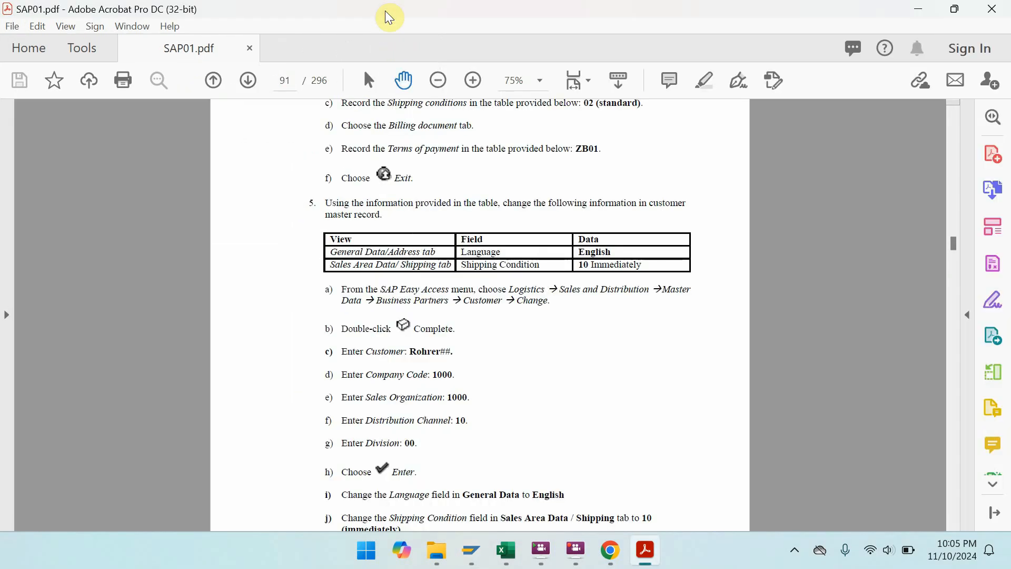
{"action": "left_click_drag", "start_coordinate": [491, 363], "coordinate": [471, 141]}
{"action": "key", "text": "ctrl+l"}
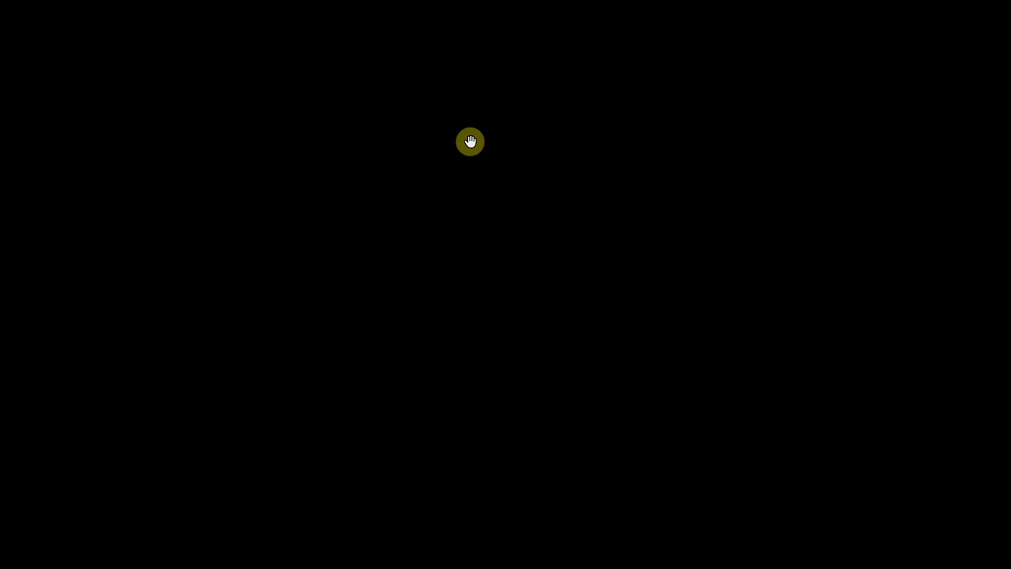
{"action": "scroll", "coordinate": [472, 141], "scroll_direction": "down", "scroll_amount": 4}
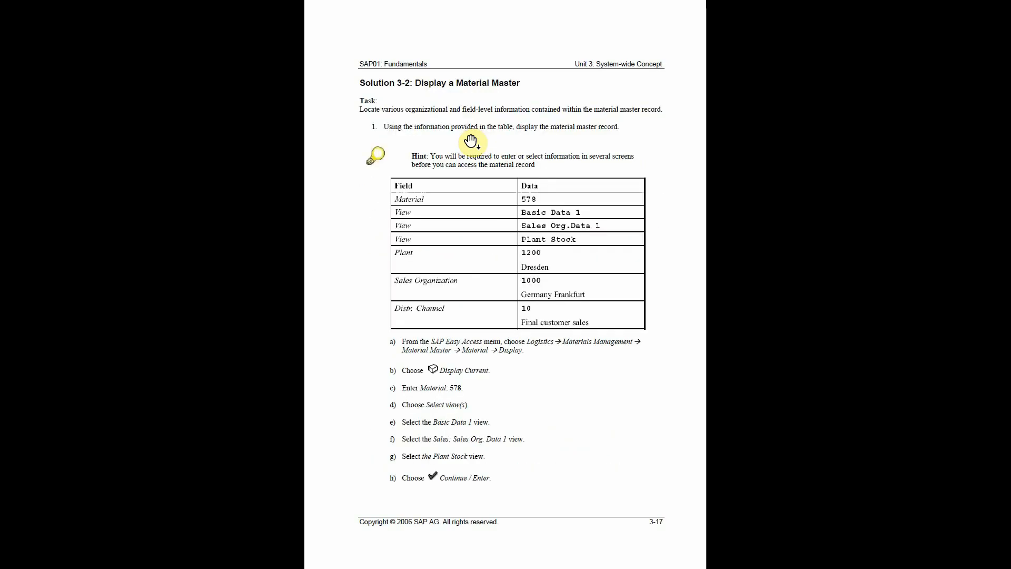
{"action": "scroll", "coordinate": [472, 141], "scroll_direction": "up", "scroll_amount": 2}
{"action": "scroll", "coordinate": [472, 141], "scroll_direction": "down", "scroll_amount": 1}
{"action": "scroll", "coordinate": [483, 153], "scroll_direction": "up", "scroll_amount": 2}
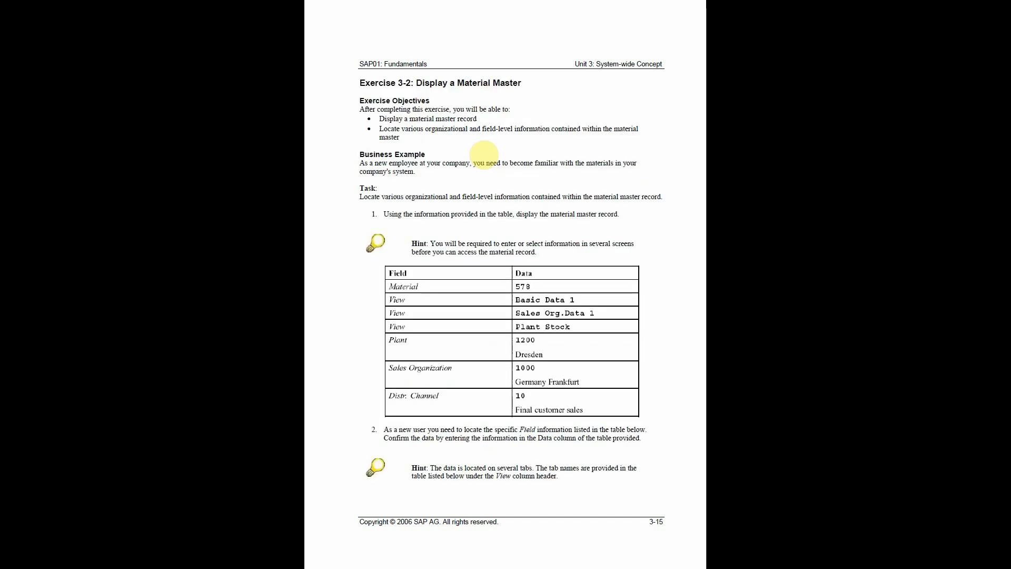
{"action": "key", "text": "Escape"}
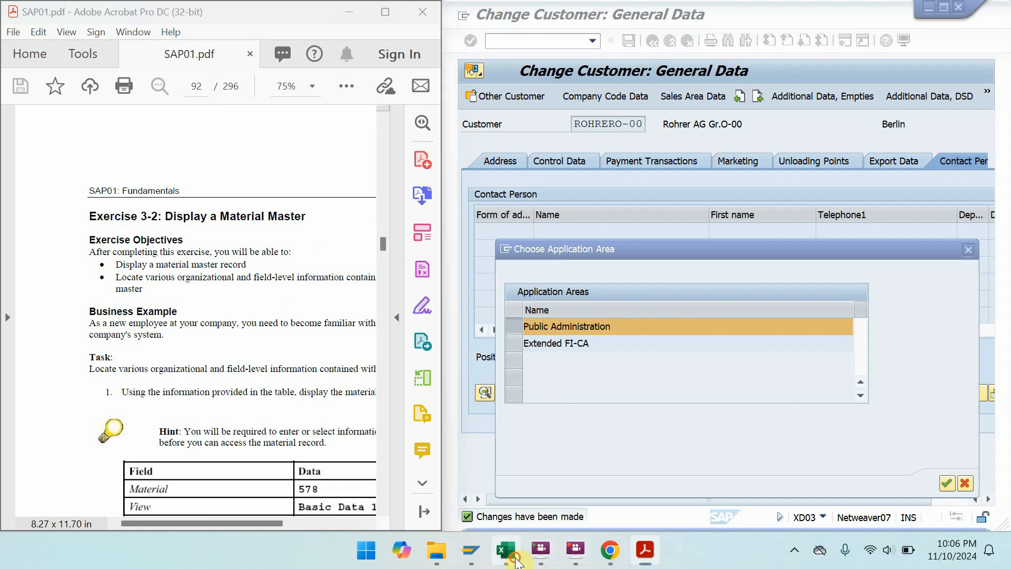
- Copy T-MMO-00 from cell I10 of the login workbook at 90% zoom, then minimize Excel
{"action": "left_click", "coordinate": [505, 550]}
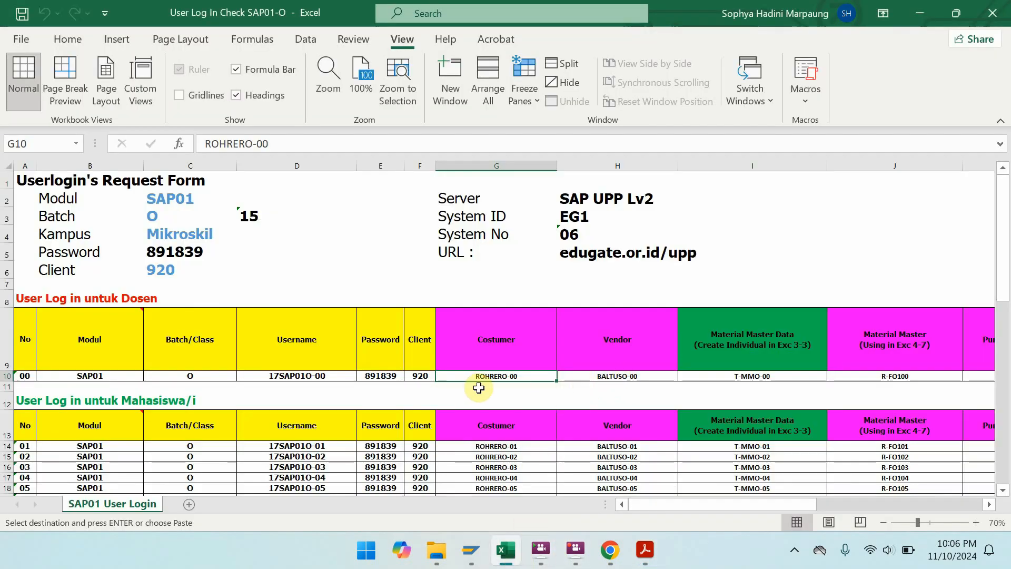
{"action": "left_click", "coordinate": [772, 375]}
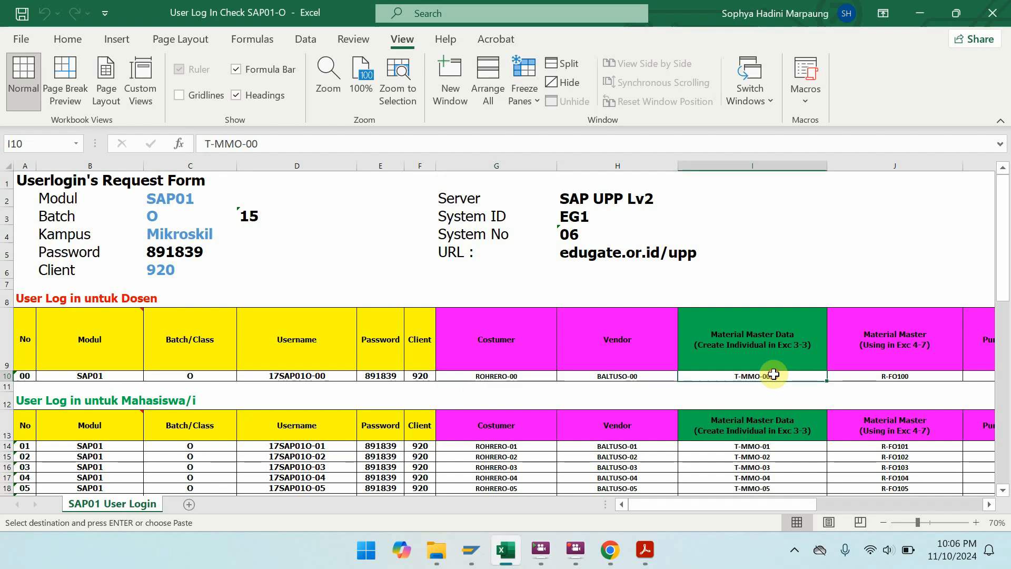
{"action": "left_click", "coordinate": [976, 522]}
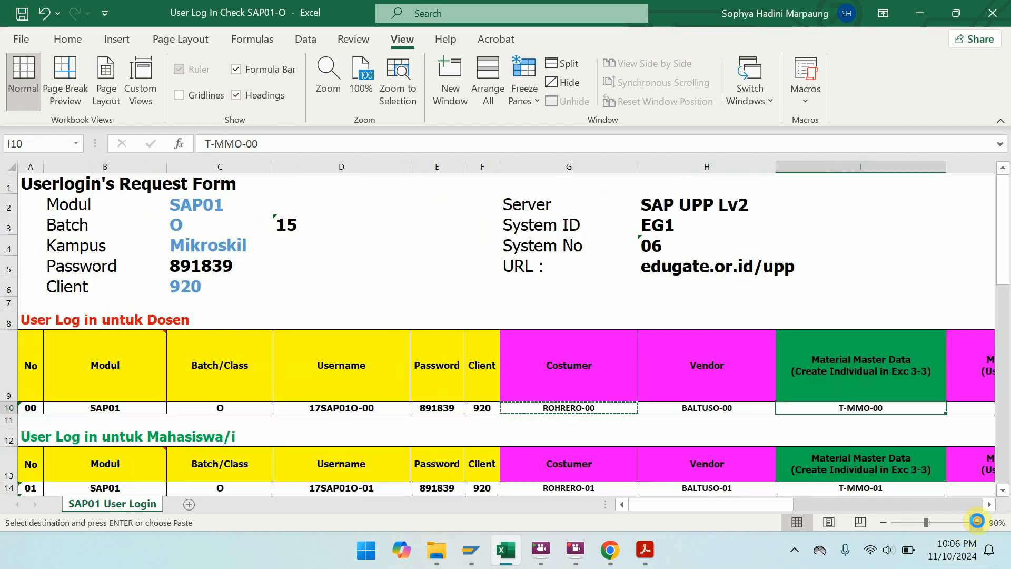
{"action": "left_click", "coordinate": [976, 522]}
{"action": "key", "text": "ctrl+c"}
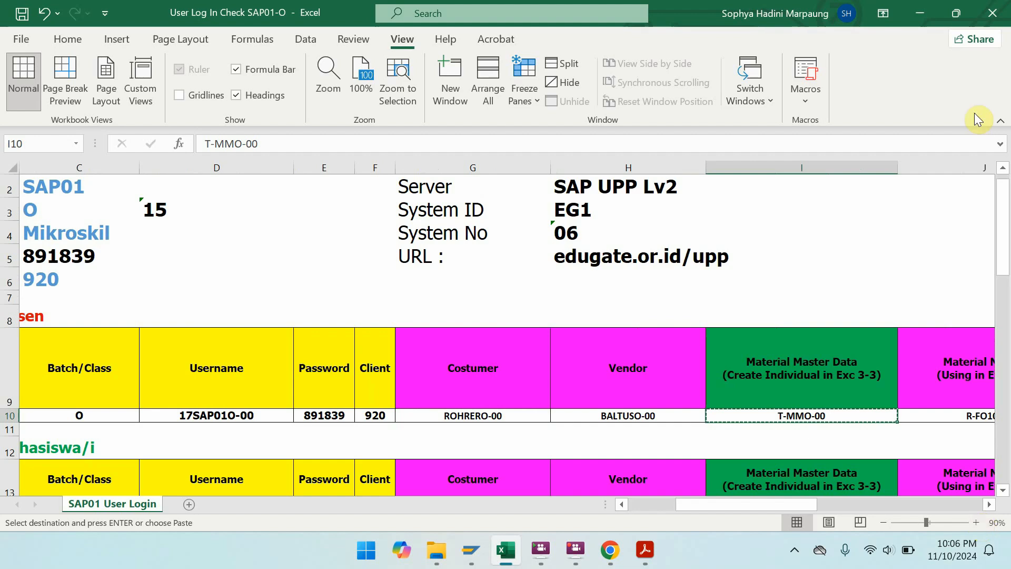
{"action": "left_click", "coordinate": [930, 5]}
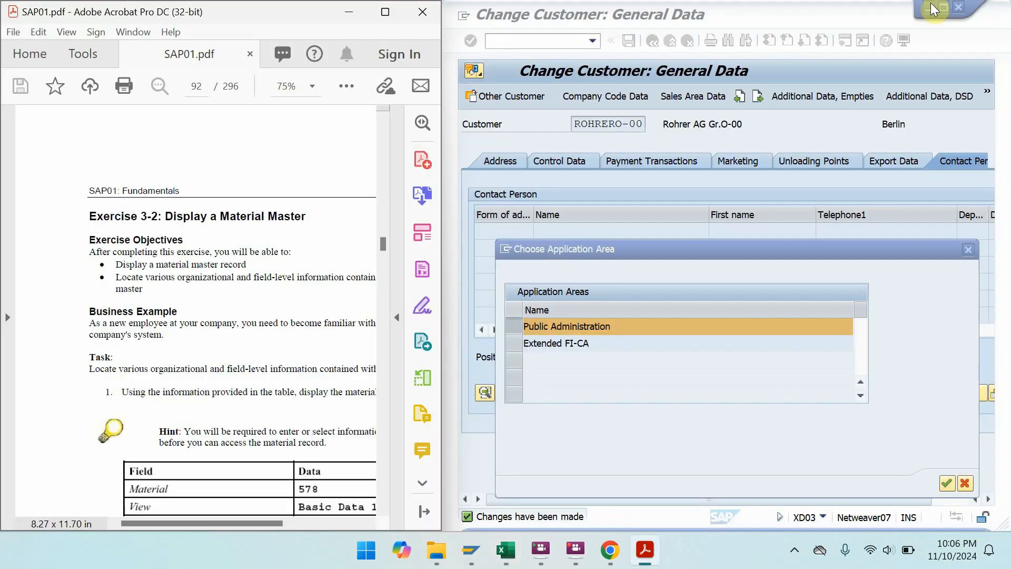
- Confirm Public Administration as application area, cancel Customer Display, and dismiss the express notice
{"action": "left_click", "coordinate": [947, 483]}
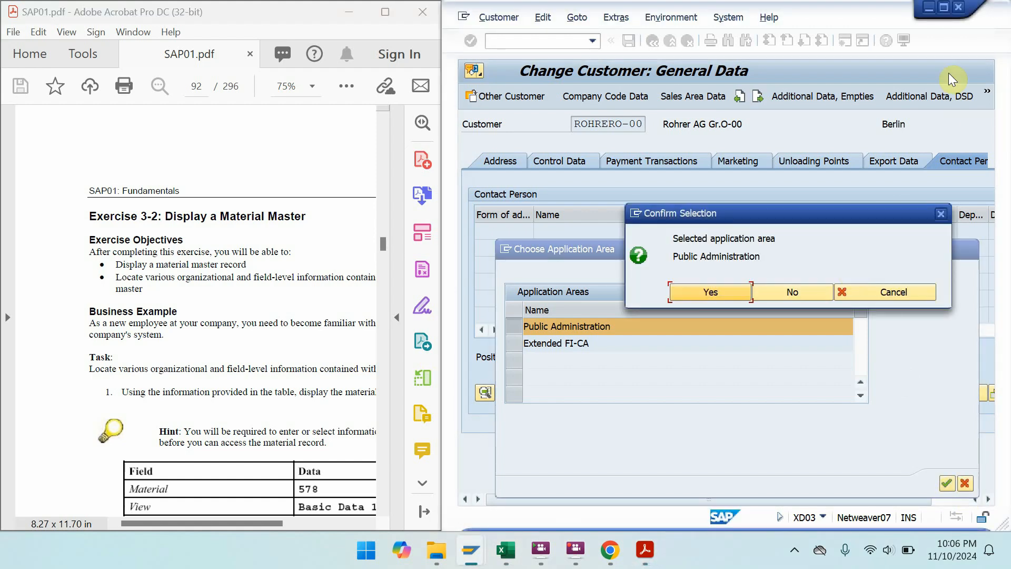
{"action": "left_click", "coordinate": [709, 286]}
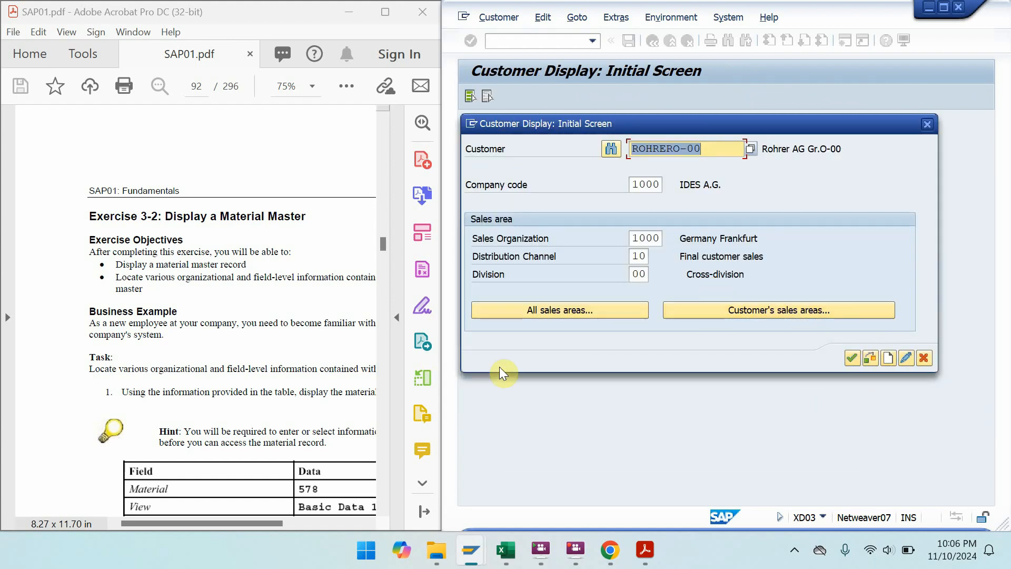
{"action": "left_click", "coordinate": [924, 361]}
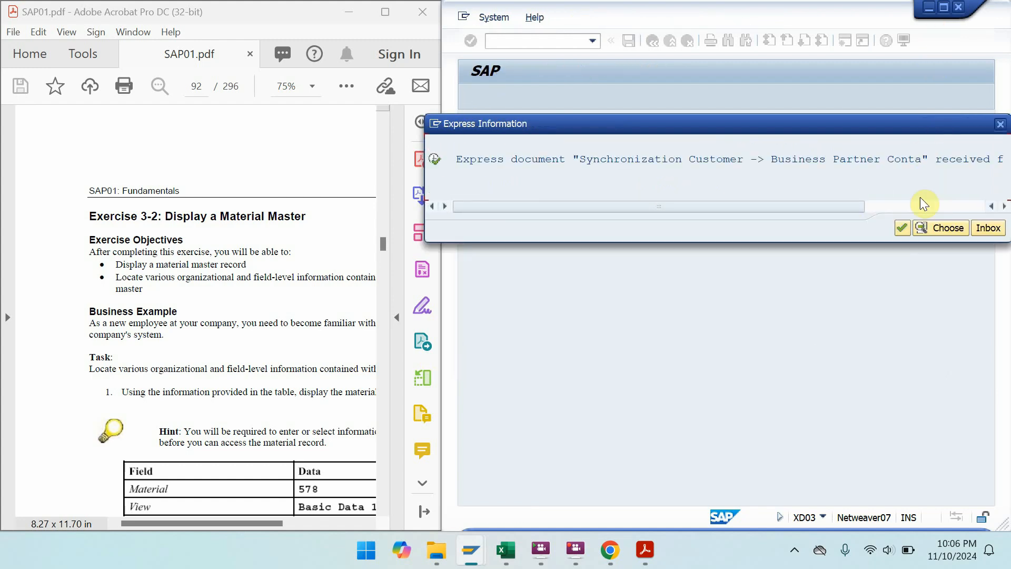
{"action": "left_click", "coordinate": [902, 228]}
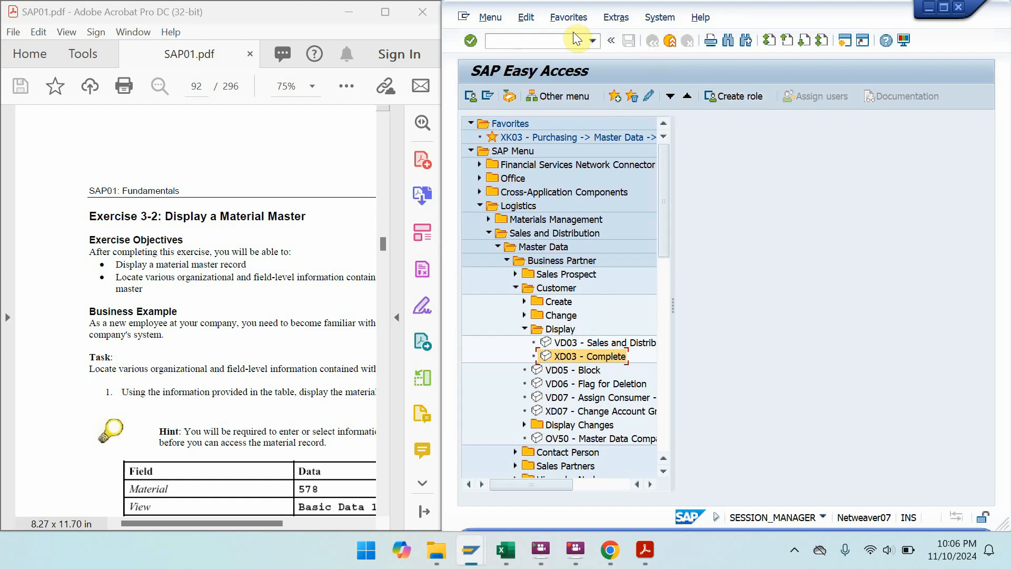
- Pan the SAP01 manual down to page 94, Solution 3-2 and its Field/Data table
{"action": "double_click", "coordinate": [393, 12]}
{"action": "left_click_drag", "start_coordinate": [669, 284], "coordinate": [609, 133]}
{"action": "left_click_drag", "start_coordinate": [614, 323], "coordinate": [614, 178]}
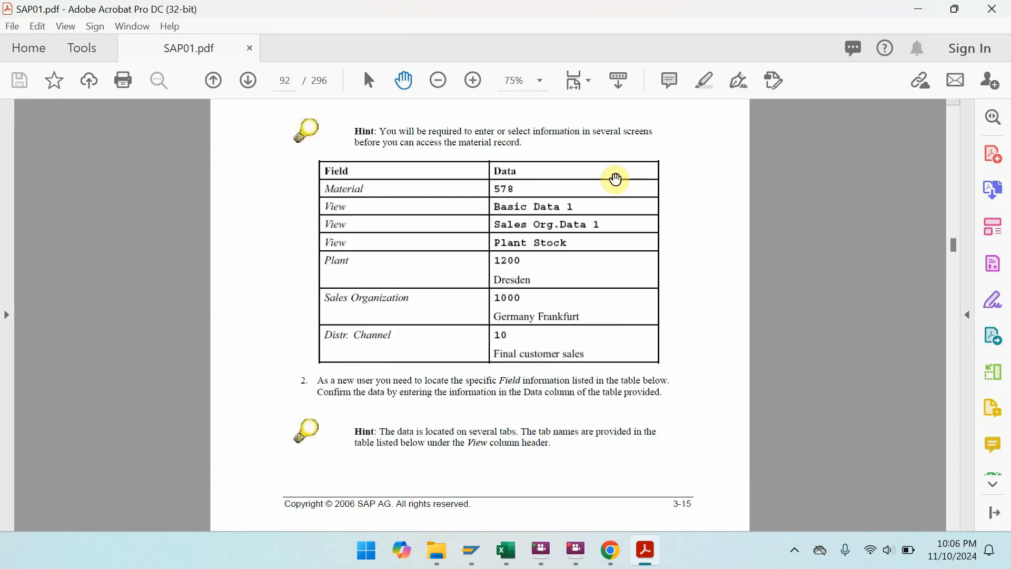
{"action": "scroll", "coordinate": [625, 137], "scroll_direction": "down", "scroll_amount": 5}
{"action": "left_click_drag", "start_coordinate": [608, 407], "coordinate": [610, 163]}
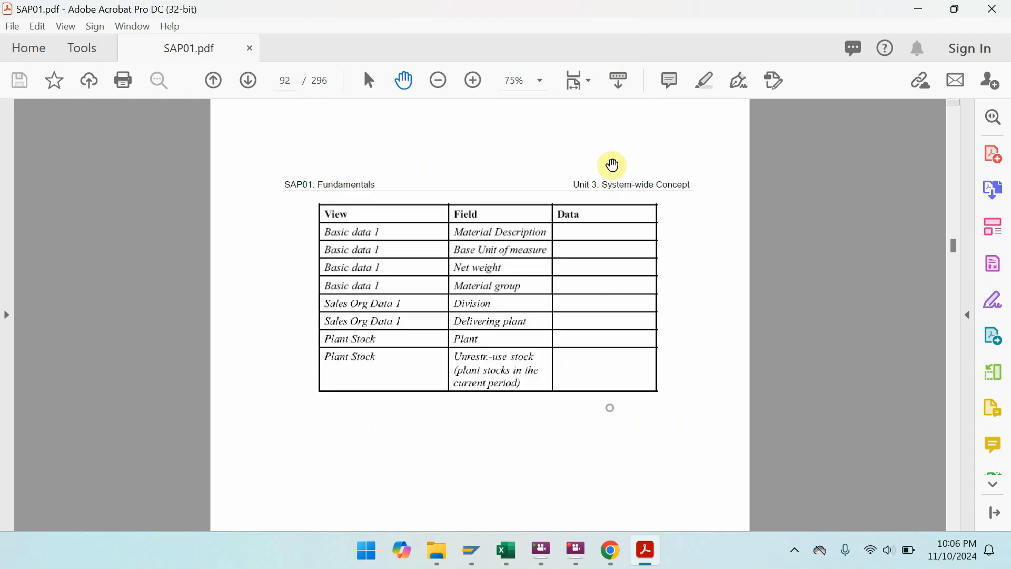
{"action": "left_click_drag", "start_coordinate": [605, 427], "coordinate": [608, 160]}
{"action": "left_click_drag", "start_coordinate": [596, 429], "coordinate": [587, 127]}
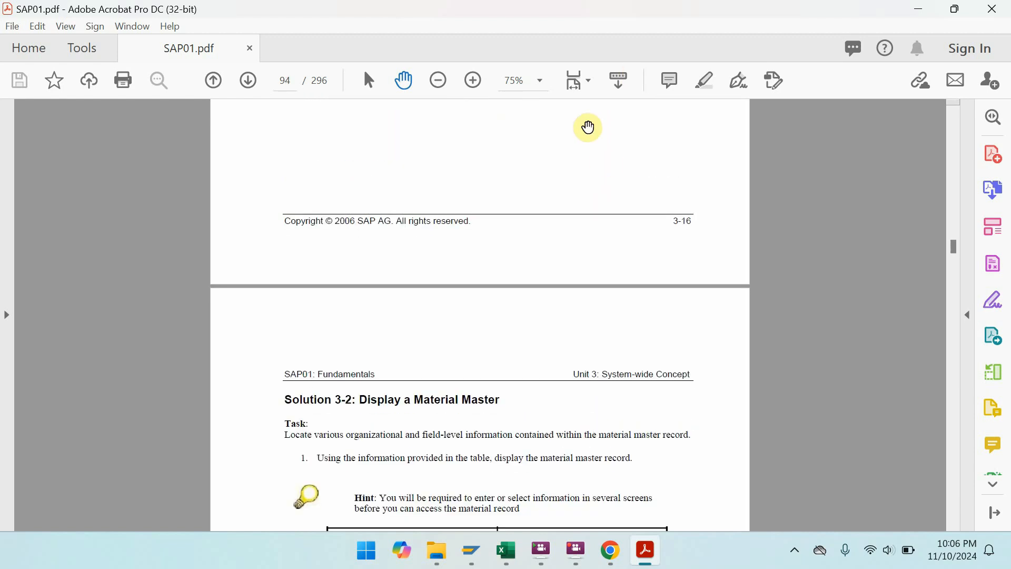
{"action": "left_click_drag", "start_coordinate": [587, 378], "coordinate": [569, 124]}
{"action": "scroll", "coordinate": [548, 298], "scroll_direction": "down", "scroll_amount": 1}
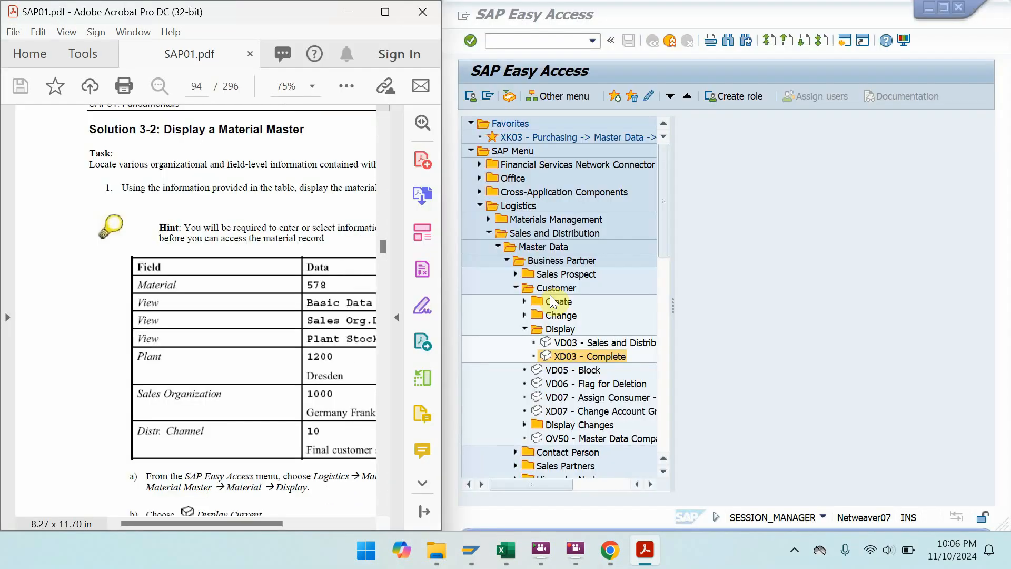
- Expand Logistics > Materials Management > Material Master > Material > Display and launch MM03 Display Current
{"action": "left_click_drag", "start_coordinate": [244, 333], "coordinate": [144, 301]}
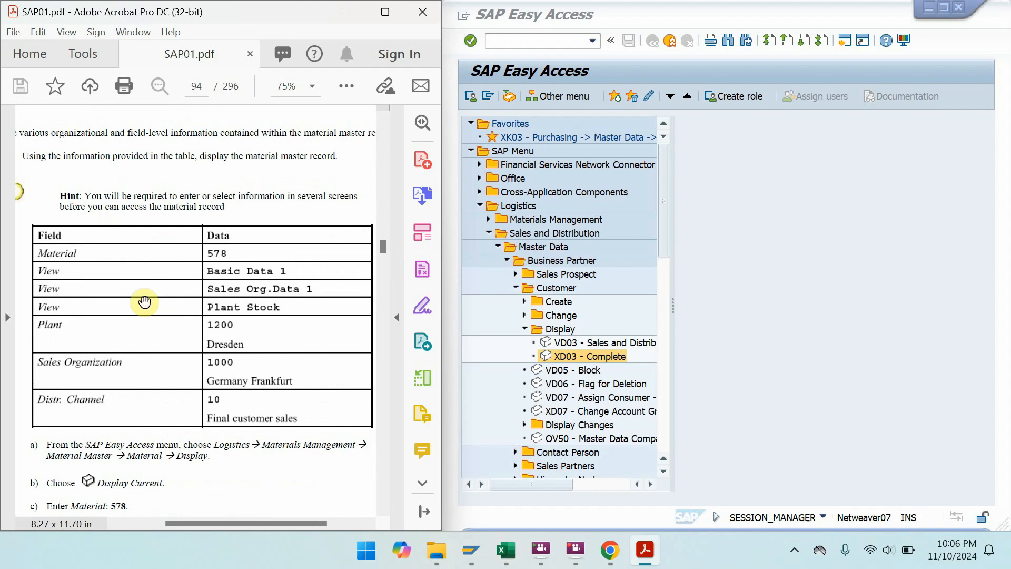
{"action": "left_click", "coordinate": [481, 205]}
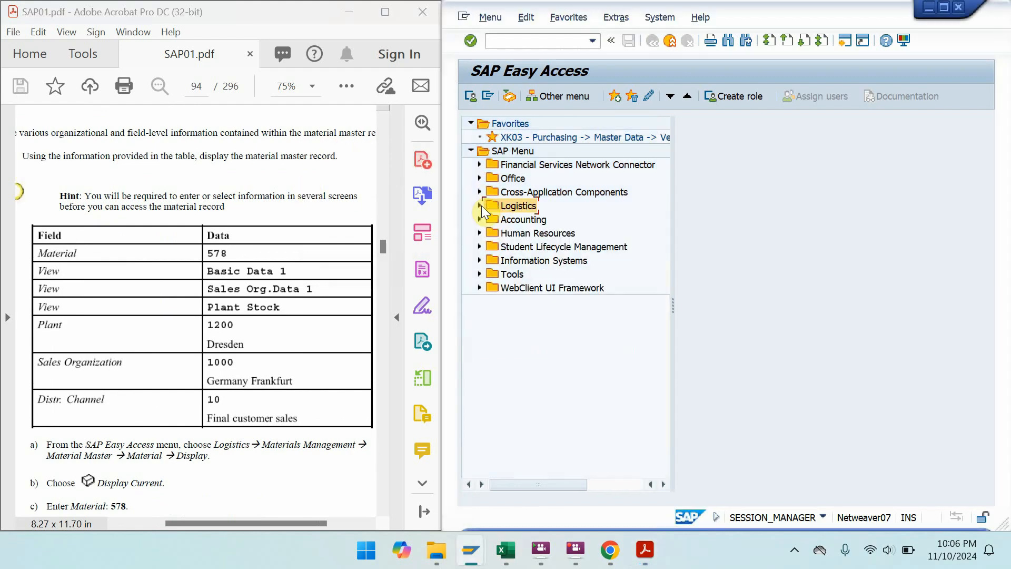
{"action": "double_click", "coordinate": [526, 205]}
{"action": "double_click", "coordinate": [533, 219]}
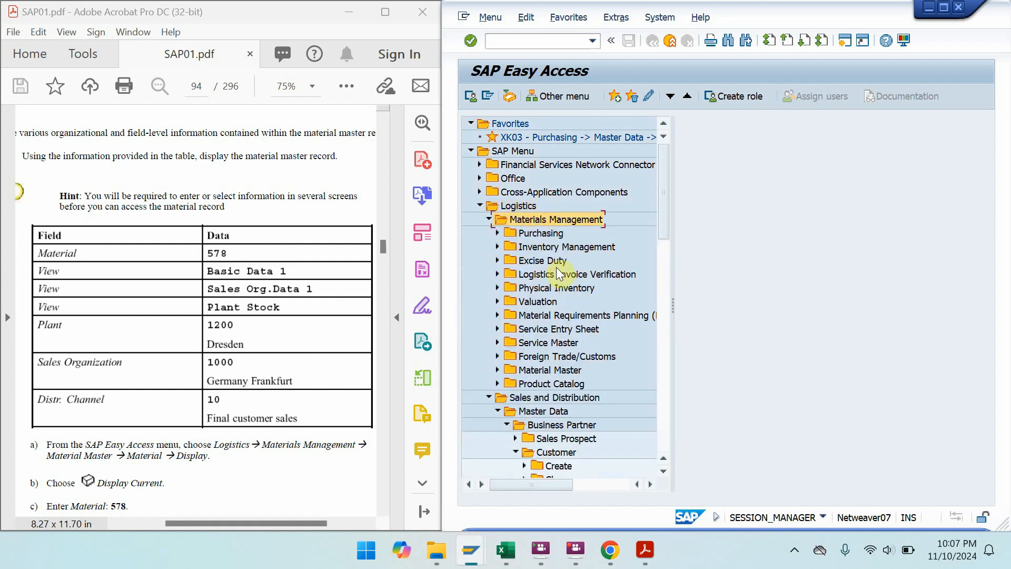
{"action": "double_click", "coordinate": [557, 366]}
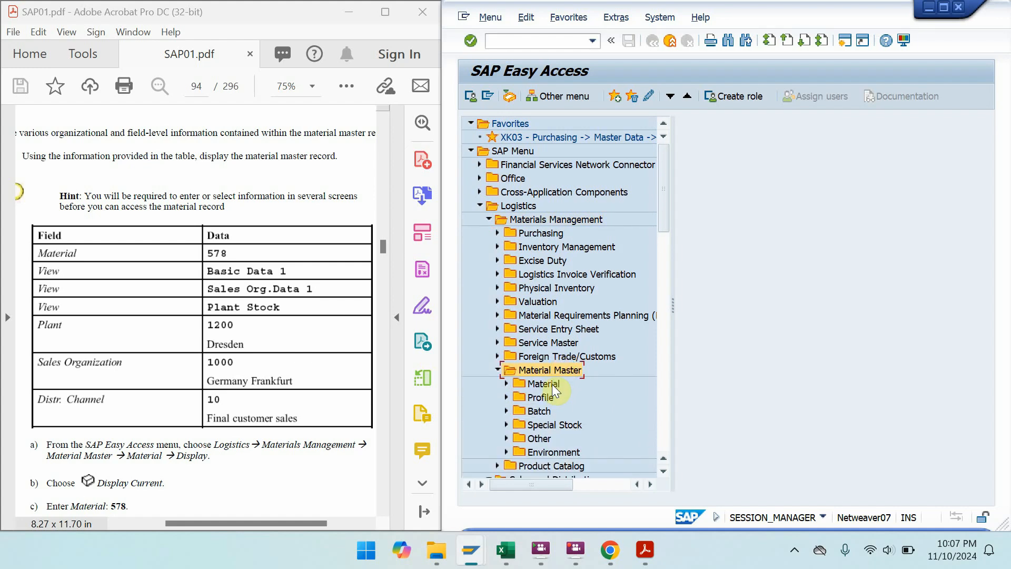
{"action": "double_click", "coordinate": [552, 384]}
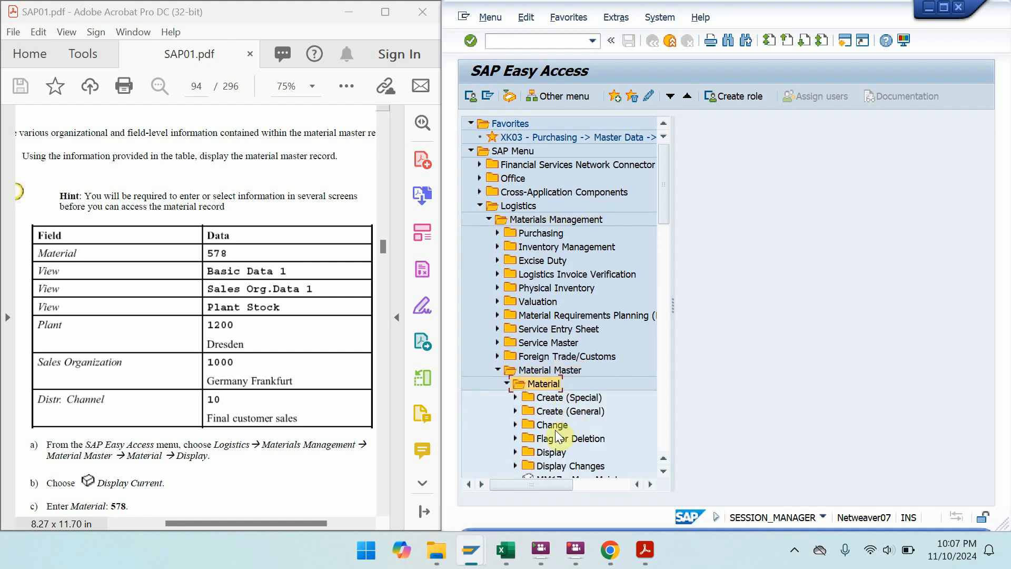
{"action": "double_click", "coordinate": [550, 452]}
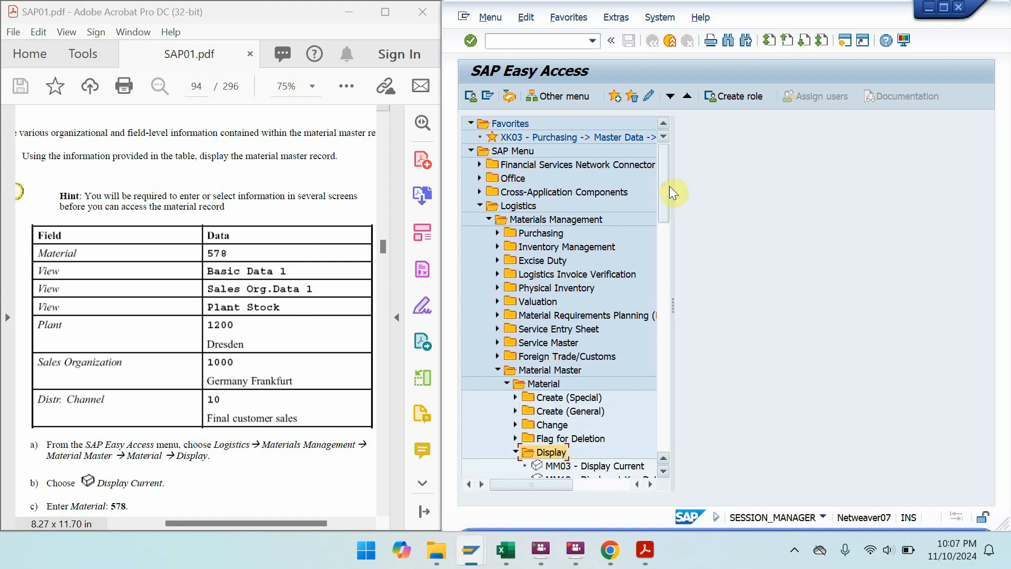
{"action": "left_click_drag", "start_coordinate": [669, 188], "coordinate": [670, 245]}
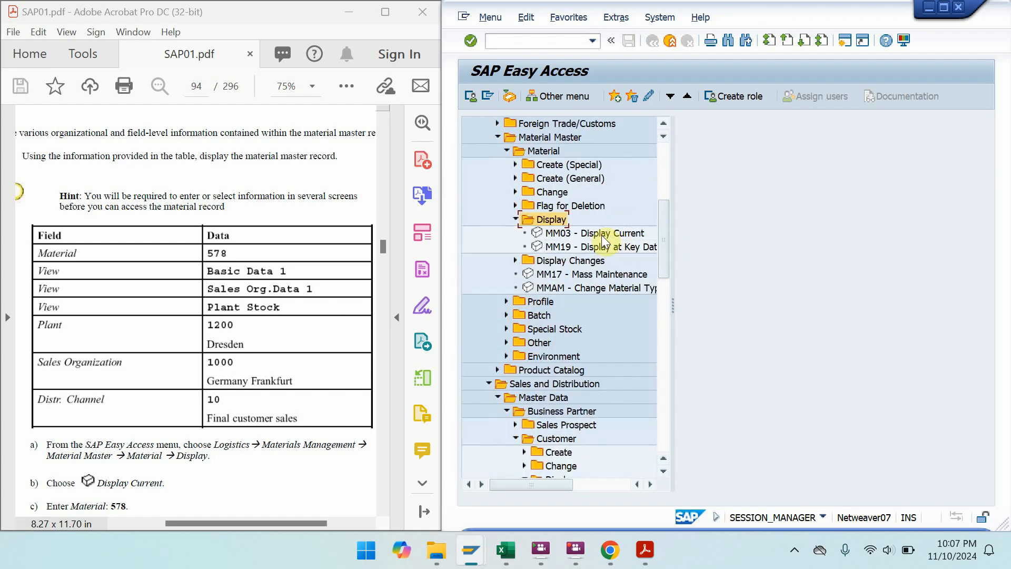
{"action": "double_click", "coordinate": [602, 234]}
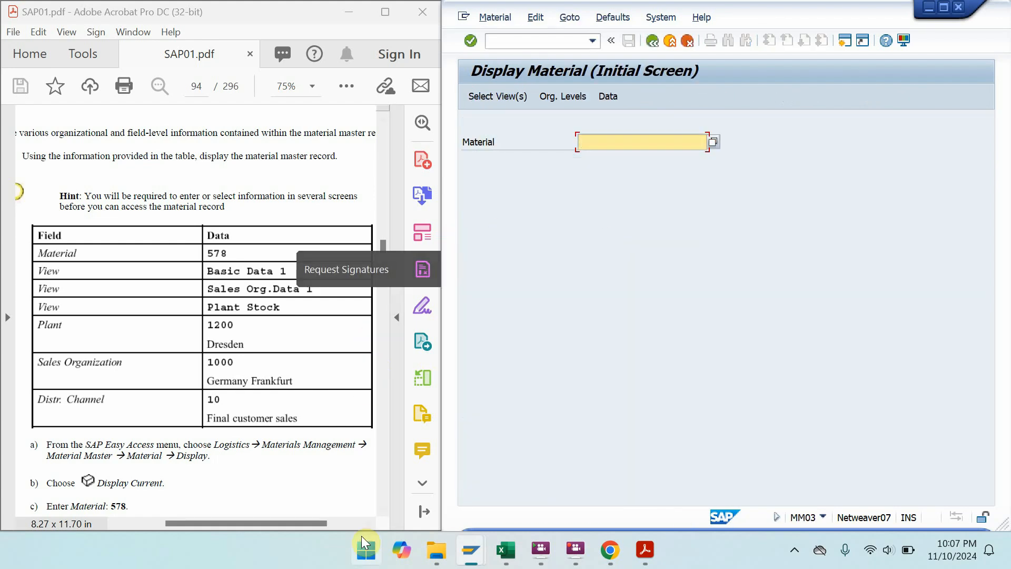
- Enter material 578 on the Display Material initial screen and confirm
{"action": "left_click", "coordinate": [387, 509]}
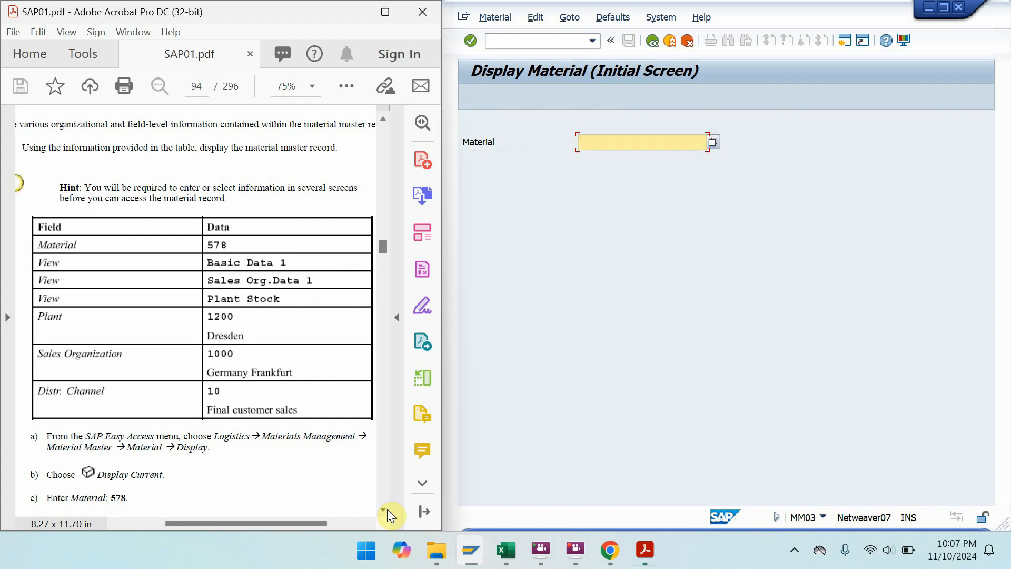
{"action": "left_click", "coordinate": [387, 509]}
{"action": "left_click", "coordinate": [387, 509]}
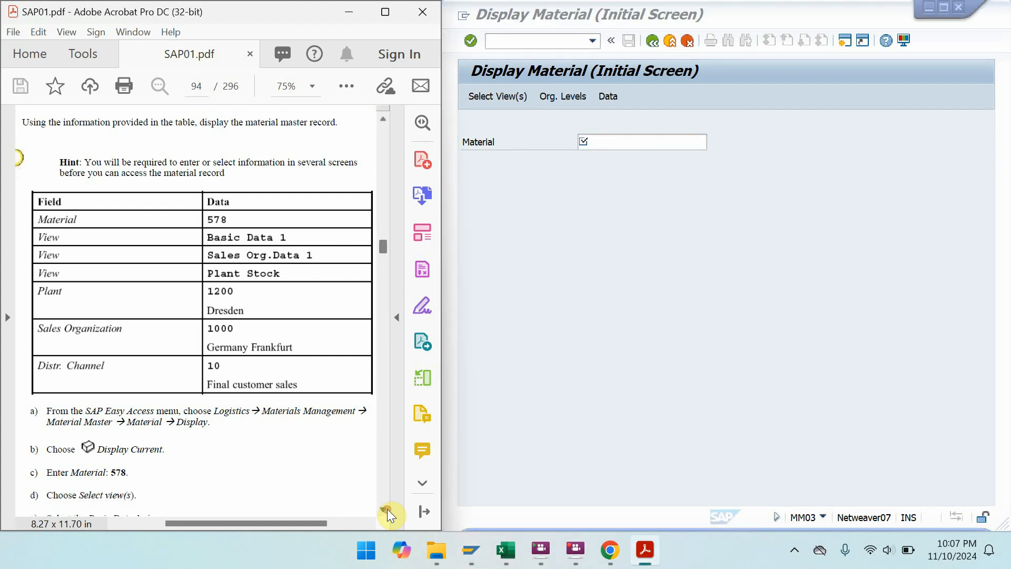
{"action": "left_click", "coordinate": [601, 148]}
{"action": "type", "text": "57"}
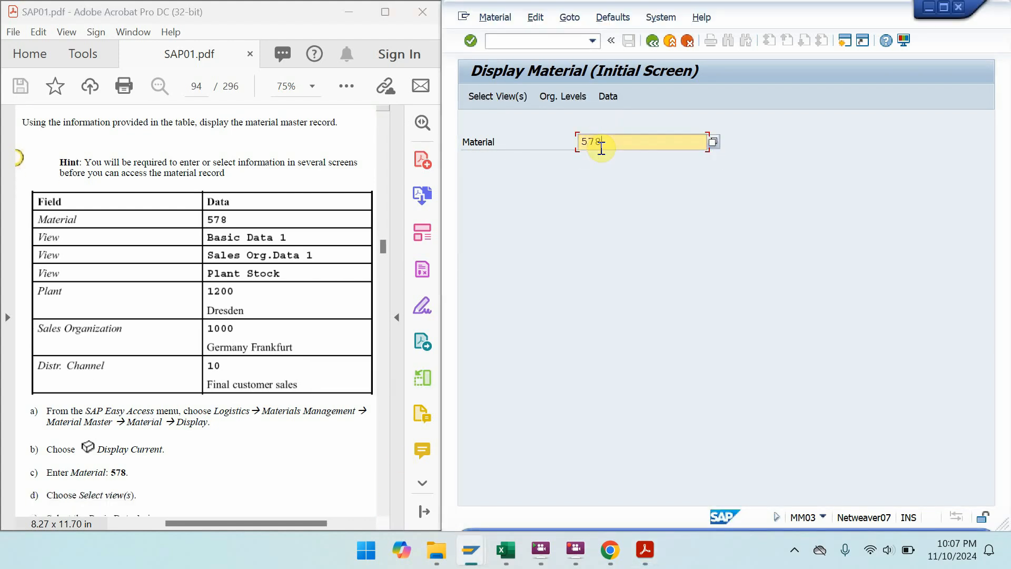
{"action": "type", "text": "8"}
{"action": "key", "text": "Return"}
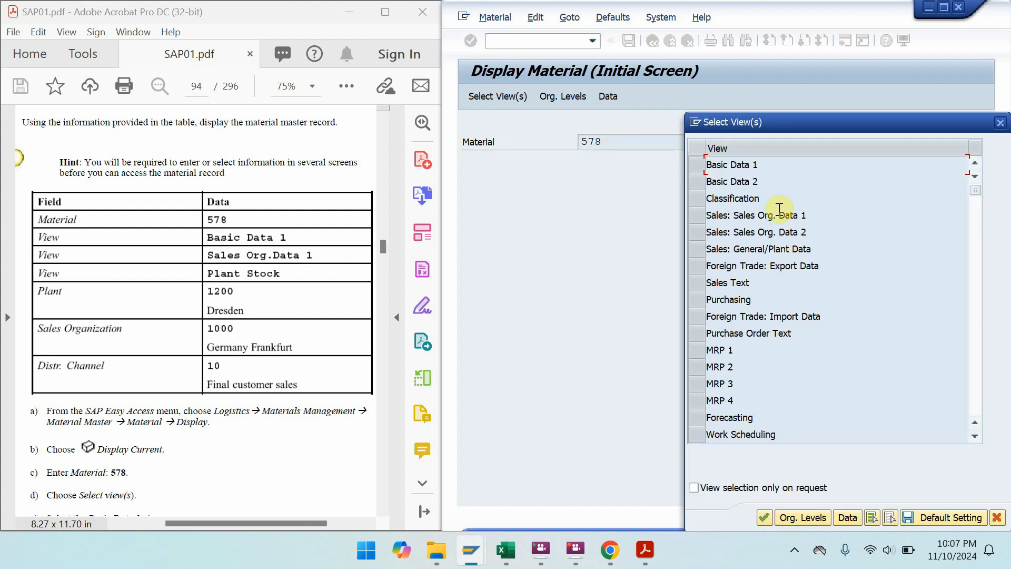
- Select the Basic Data 1, Sales: Sales Org. Data 1 and Sales: General/Plant Data views
{"action": "left_click", "coordinate": [704, 169]}
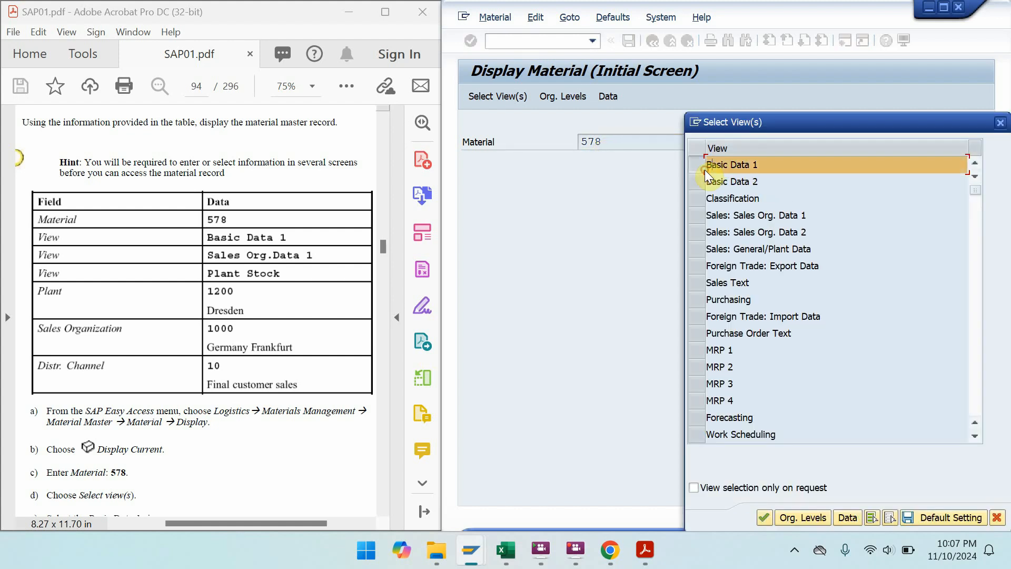
{"action": "left_click", "coordinate": [697, 215]}
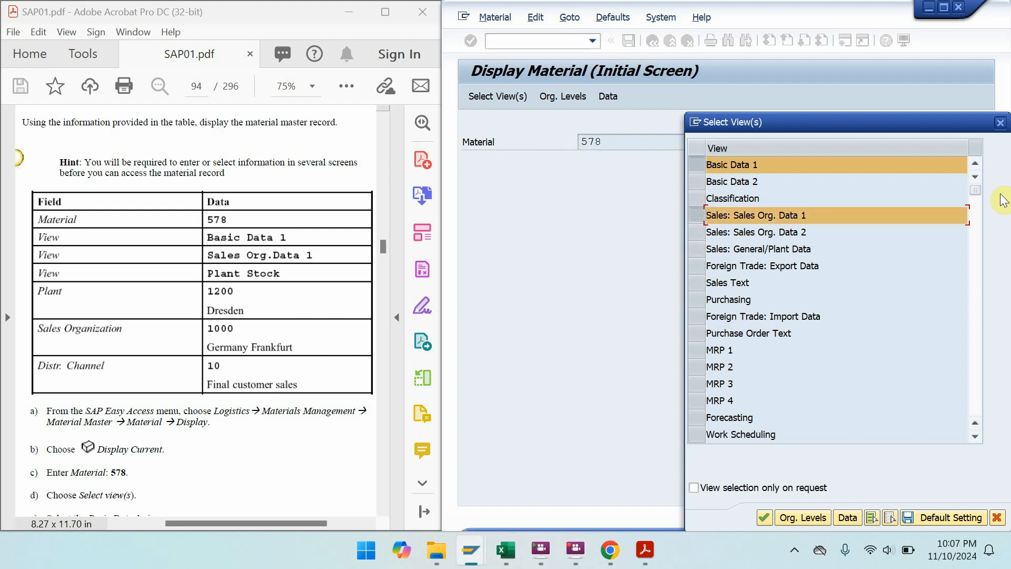
{"action": "left_click", "coordinate": [976, 437]}
{"action": "left_click", "coordinate": [977, 437]}
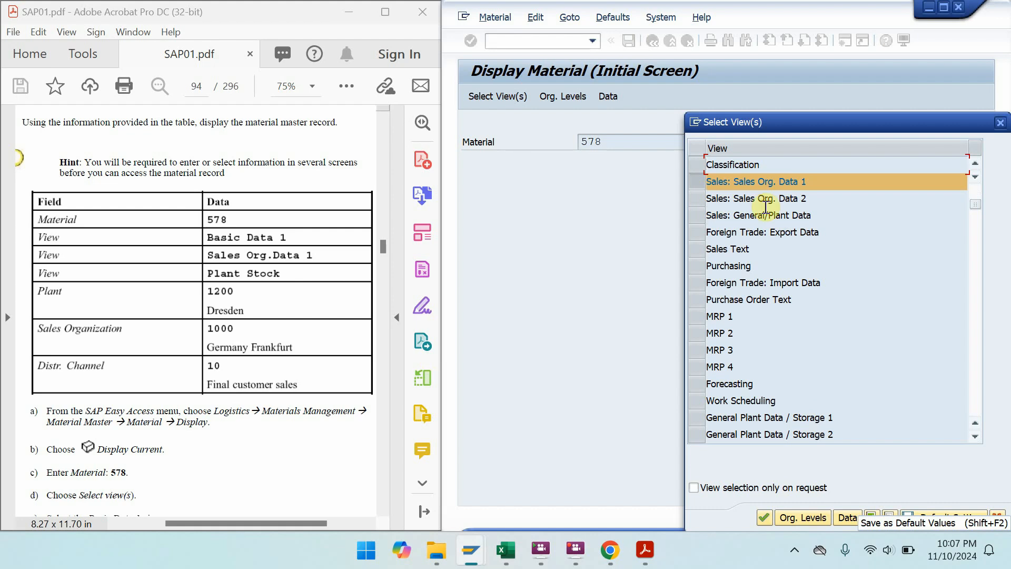
{"action": "left_click", "coordinate": [703, 220]}
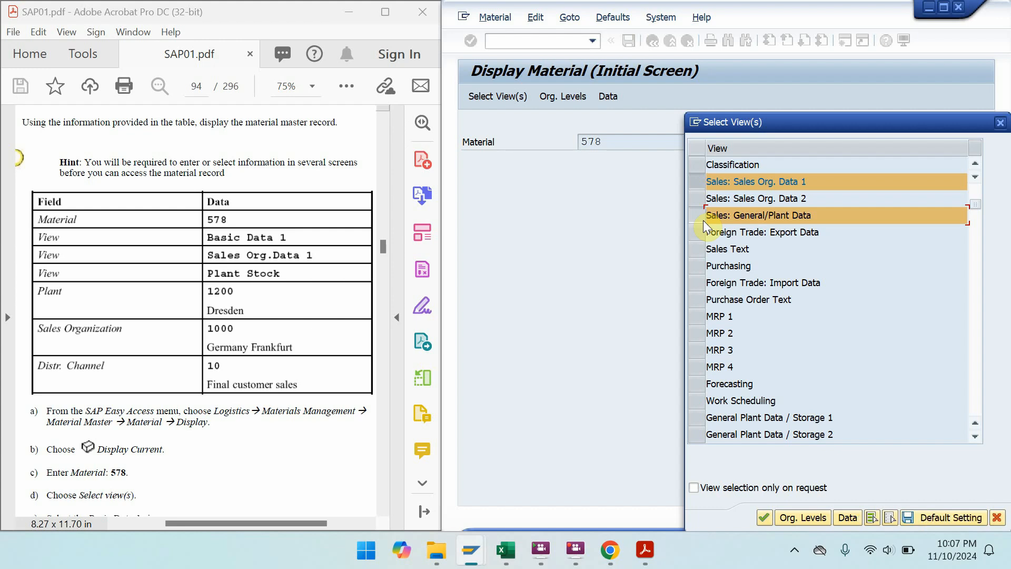
{"action": "left_click", "coordinate": [975, 436]}
{"action": "left_click", "coordinate": [976, 436]}
{"action": "left_click", "coordinate": [976, 436]}
{"action": "left_click", "coordinate": [976, 437]}
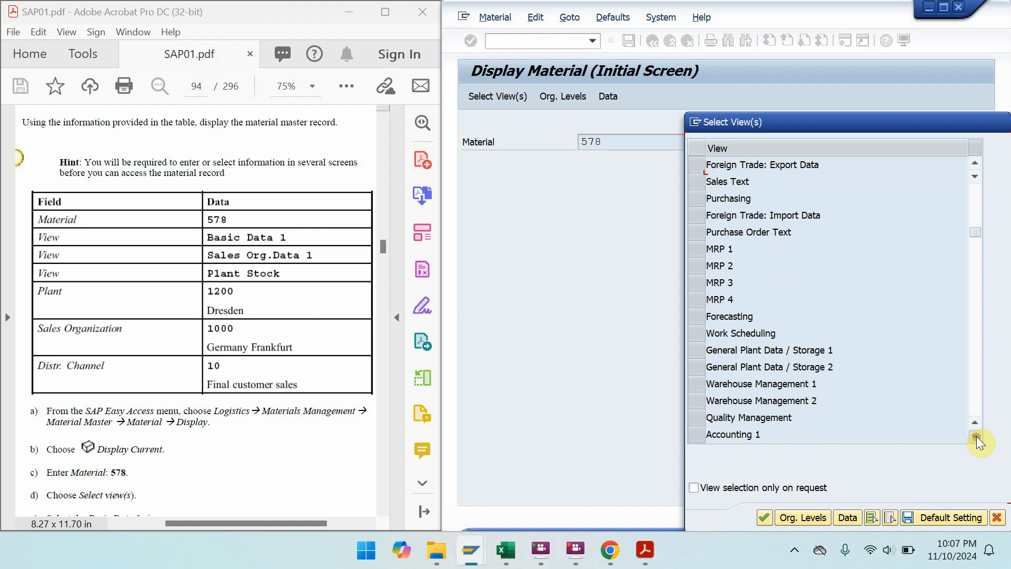
{"action": "left_click", "coordinate": [976, 437]}
{"action": "left_click", "coordinate": [976, 437]}
{"action": "left_click", "coordinate": [976, 436]}
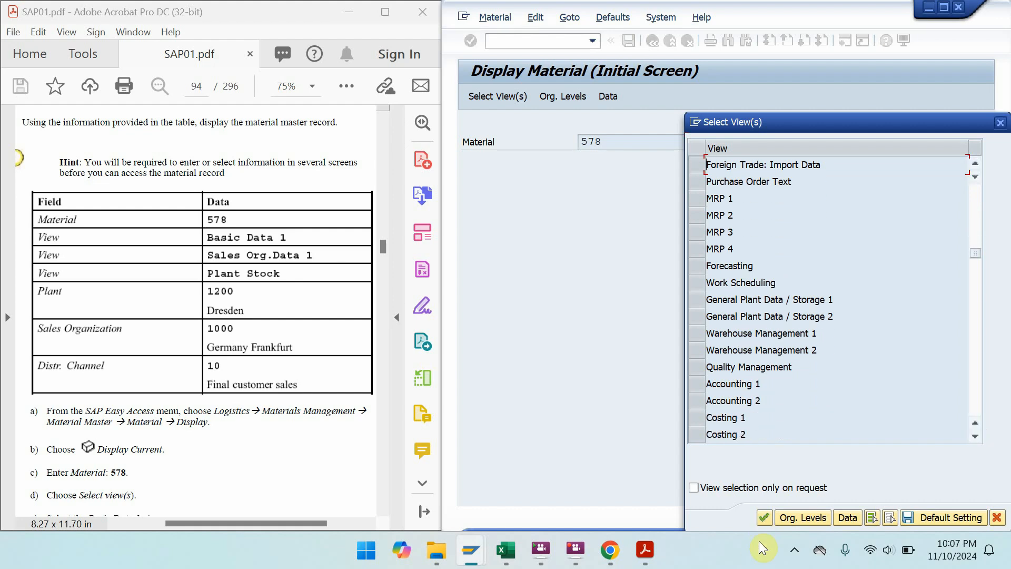
- Enter Plant 1200, Sales Org. 1000 and Distr. Channel 10 as organizational levels to display material 578
{"action": "left_click", "coordinate": [765, 518]}
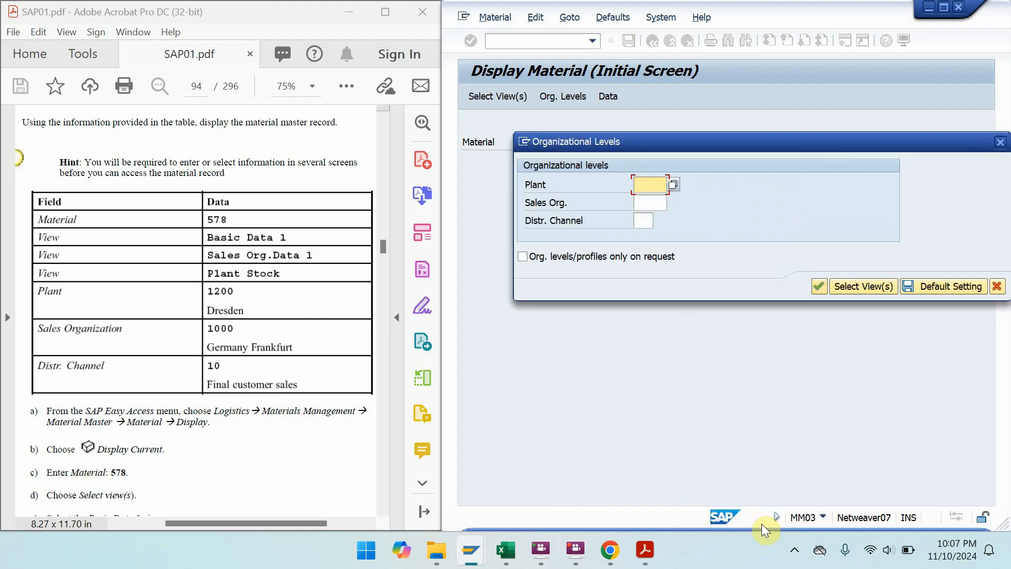
{"action": "type", "text": "1200"}
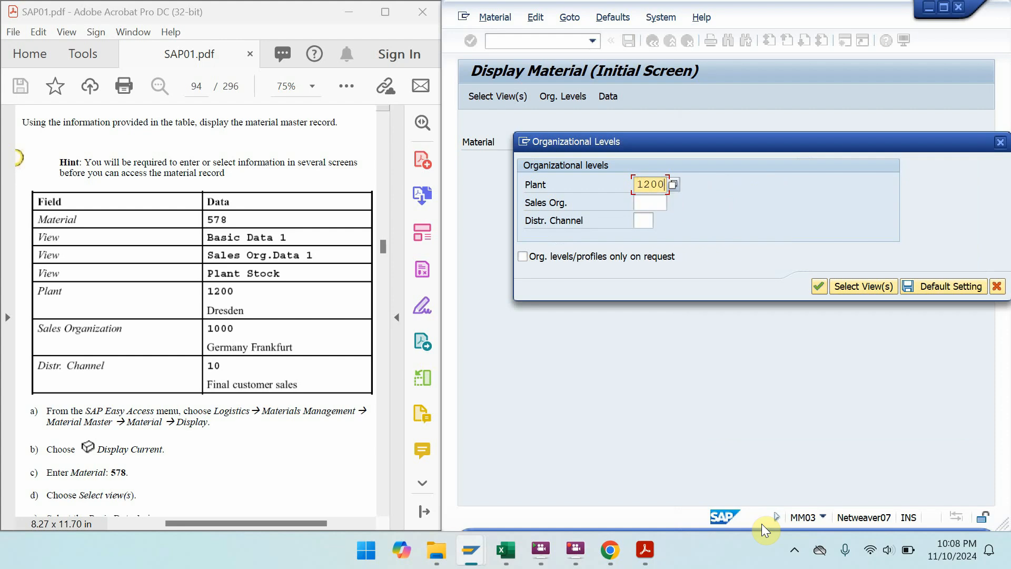
{"action": "key", "text": "Tab"}
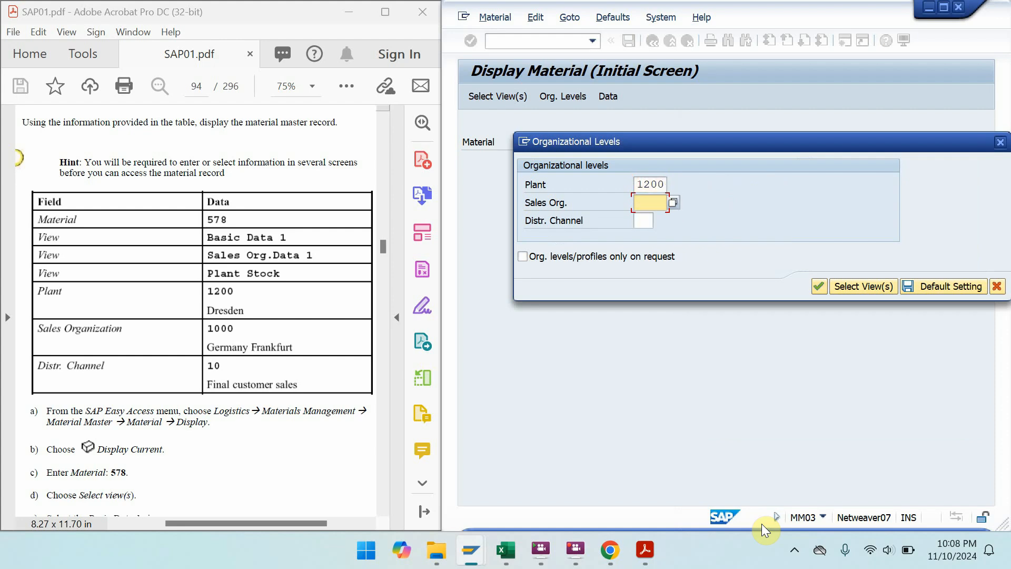
{"action": "type", "text": "1000"}
{"action": "key", "text": "Tab"}
{"action": "type", "text": "10"}
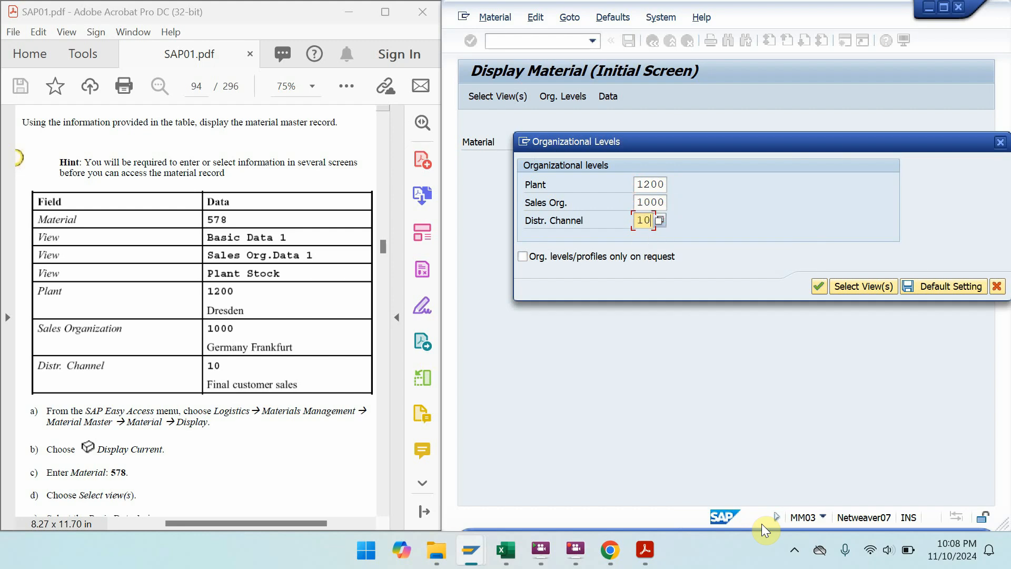
{"action": "key", "text": "Return"}
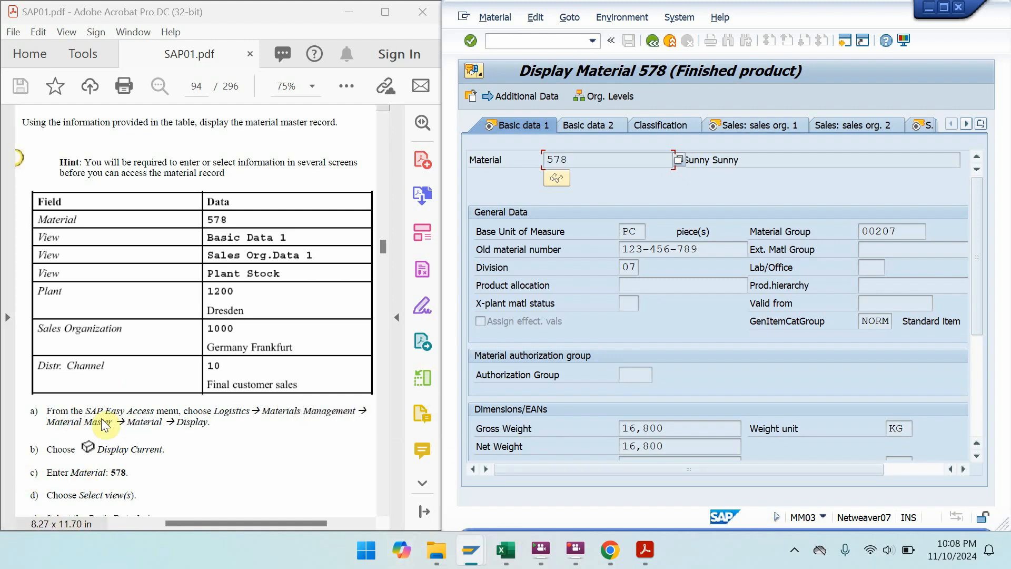
- Scroll the manual's Exercise 3-3 to the View/Field/Data table and steps a)–e)
{"action": "left_click_drag", "start_coordinate": [161, 428], "coordinate": [165, 280]}
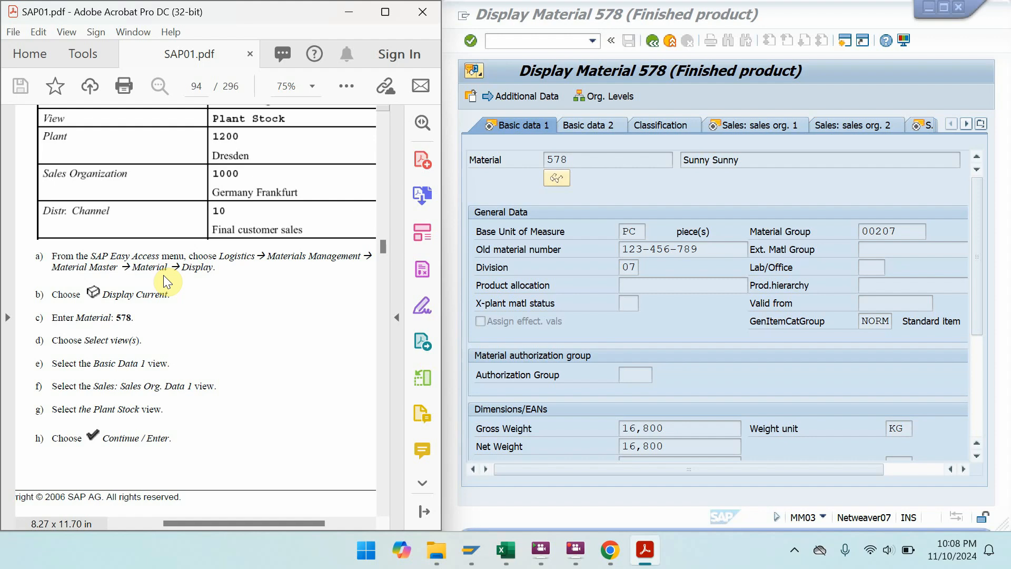
{"action": "left_click_drag", "start_coordinate": [165, 364], "coordinate": [192, 146]}
{"action": "left_click_drag", "start_coordinate": [204, 364], "coordinate": [213, 84]}
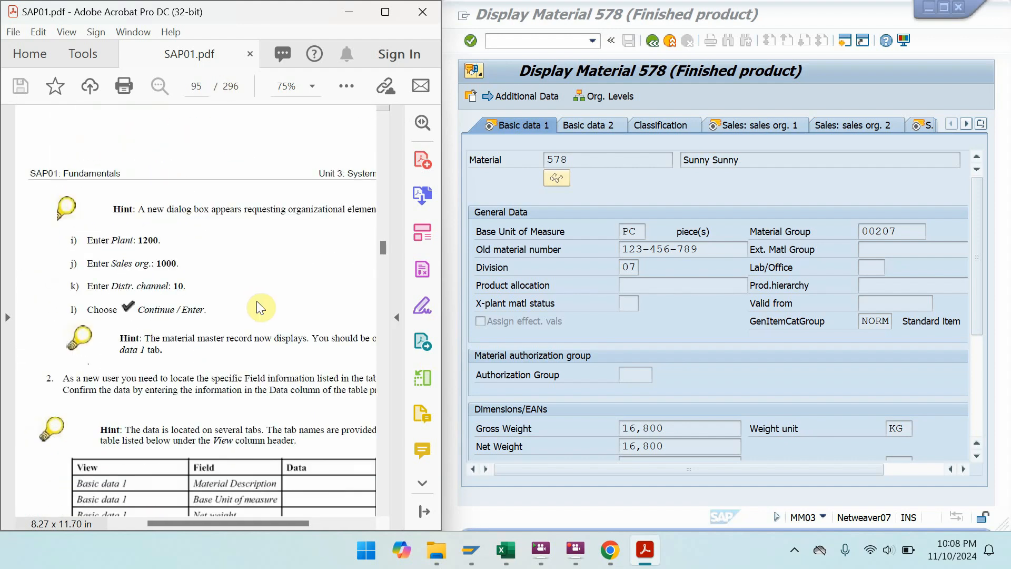
{"action": "left_click_drag", "start_coordinate": [257, 301], "coordinate": [210, 132]}
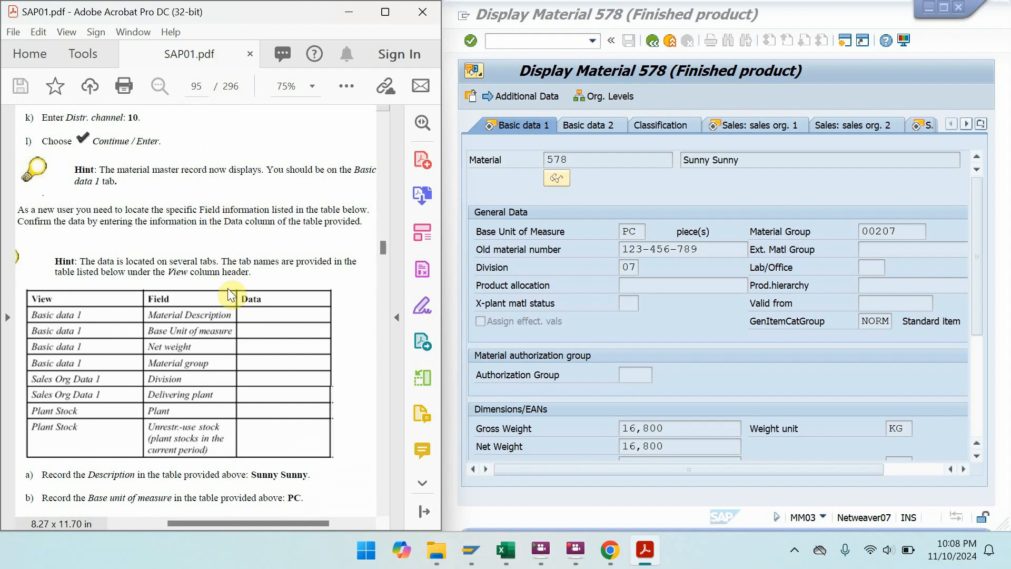
{"action": "left_click_drag", "start_coordinate": [256, 412], "coordinate": [263, 317]}
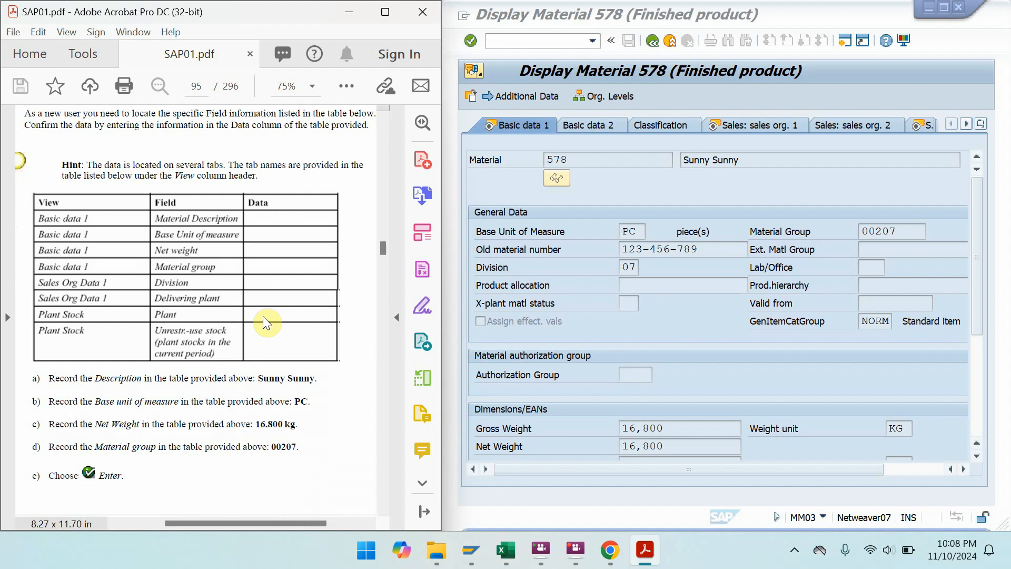
{"action": "left_click", "coordinate": [504, 16]}
{"action": "left_click", "coordinate": [504, 17]}
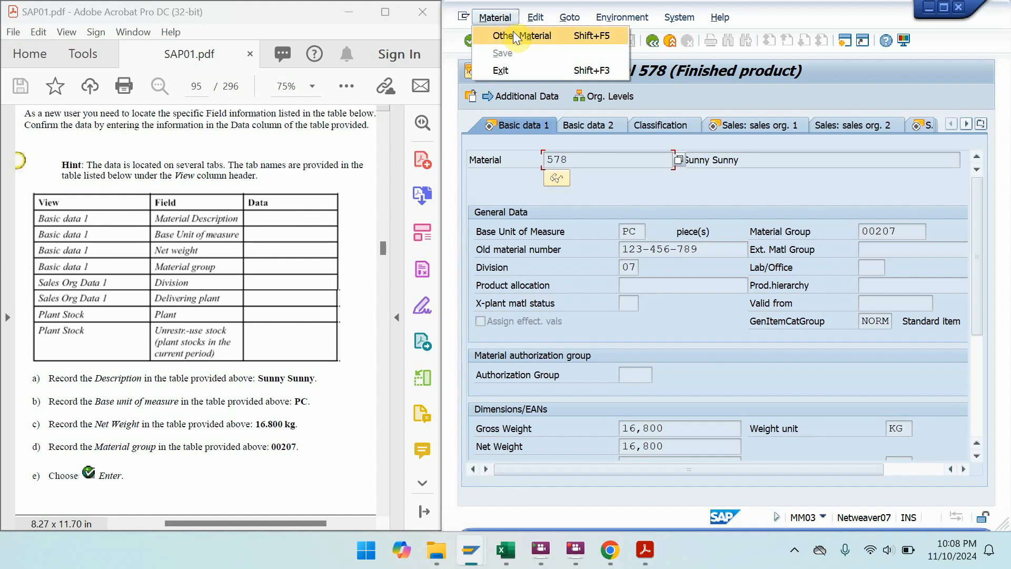
{"action": "left_click", "coordinate": [193, 459]}
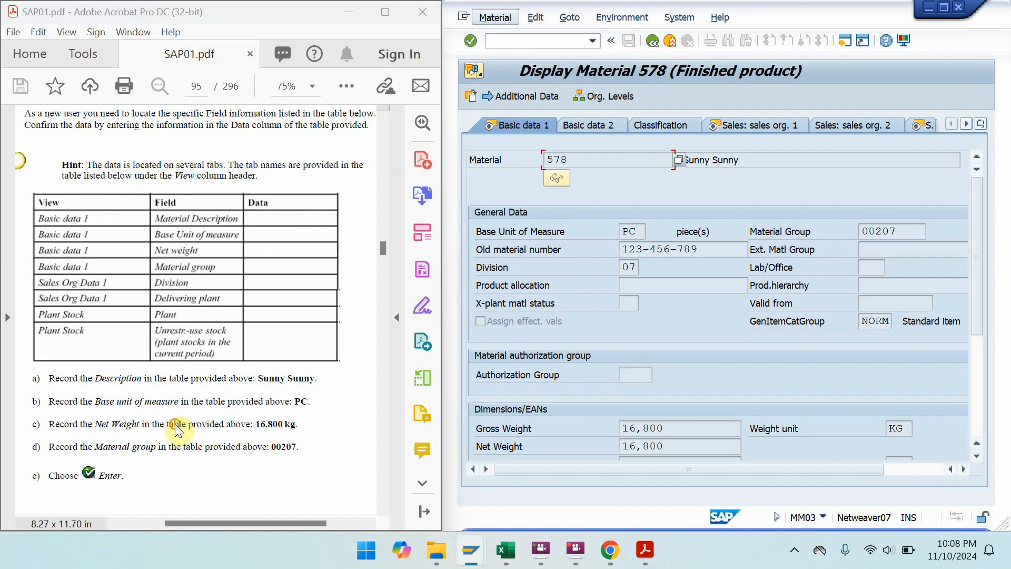
- Review hints f)–j), then display material 578's Sales: sales org. 1 data
{"action": "left_click_drag", "start_coordinate": [193, 458], "coordinate": [194, 158]}
{"action": "left_click_drag", "start_coordinate": [203, 317], "coordinate": [195, 191]}
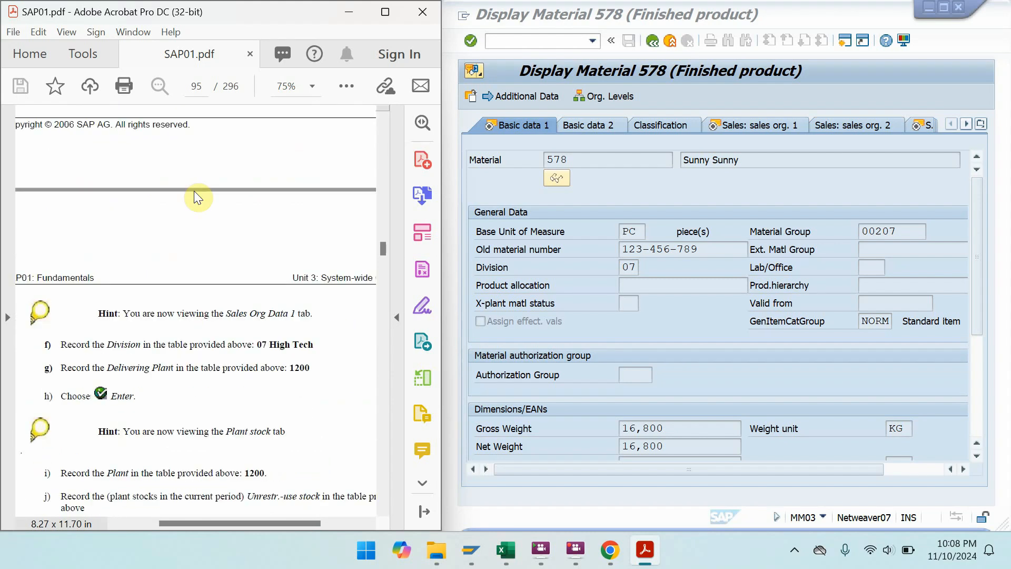
{"action": "left_click_drag", "start_coordinate": [200, 148], "coordinate": [255, 463]}
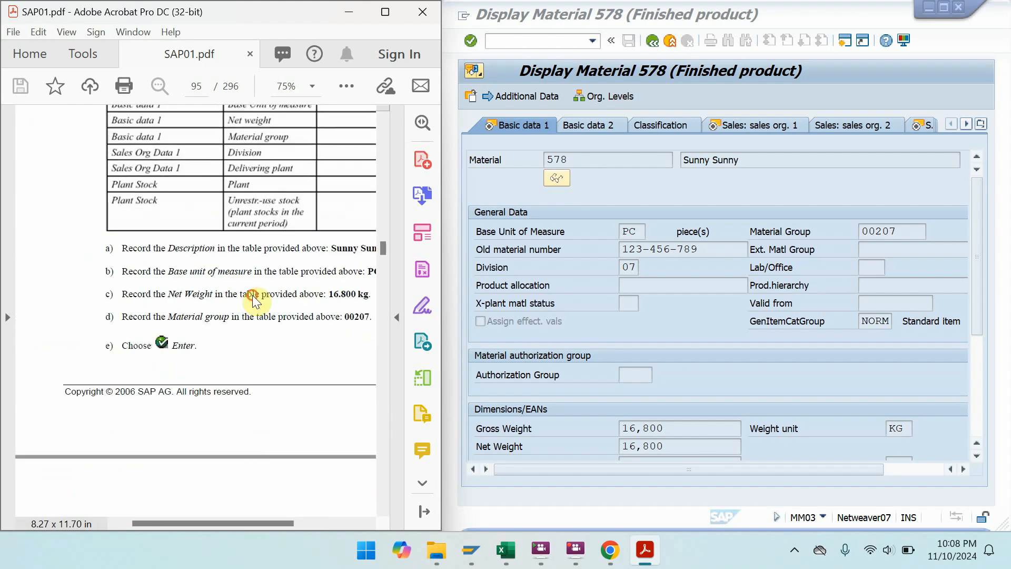
{"action": "left_click_drag", "start_coordinate": [255, 296], "coordinate": [248, 487]}
{"action": "left_click_drag", "start_coordinate": [279, 444], "coordinate": [234, 340]}
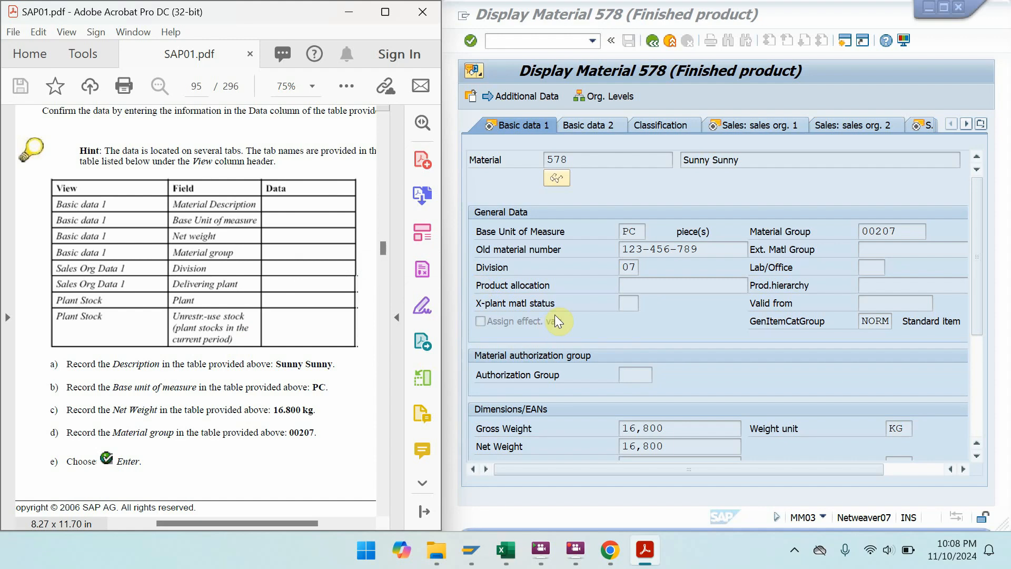
{"action": "left_click", "coordinate": [745, 125]}
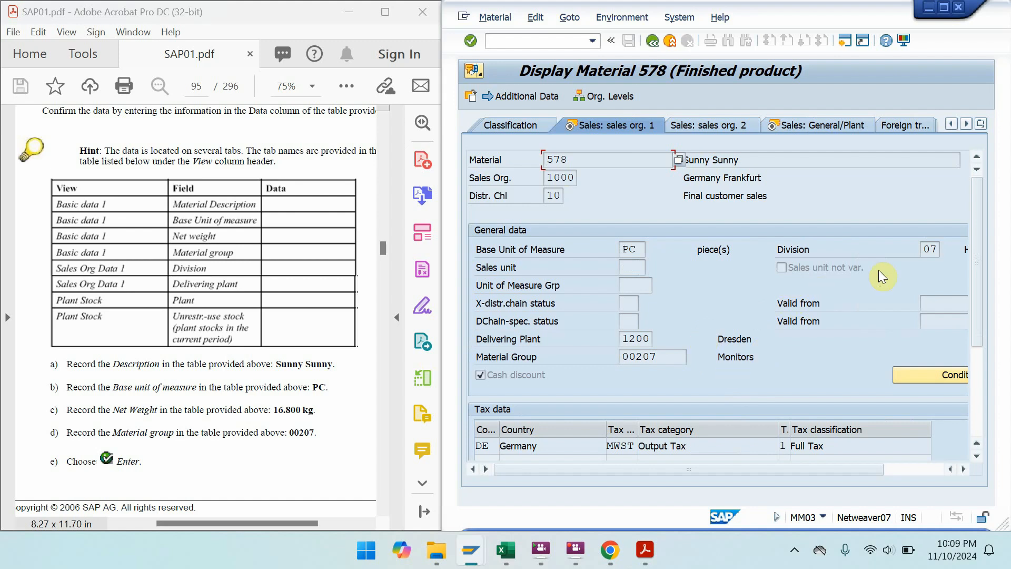
{"action": "left_click_drag", "start_coordinate": [852, 468], "coordinate": [883, 471]}
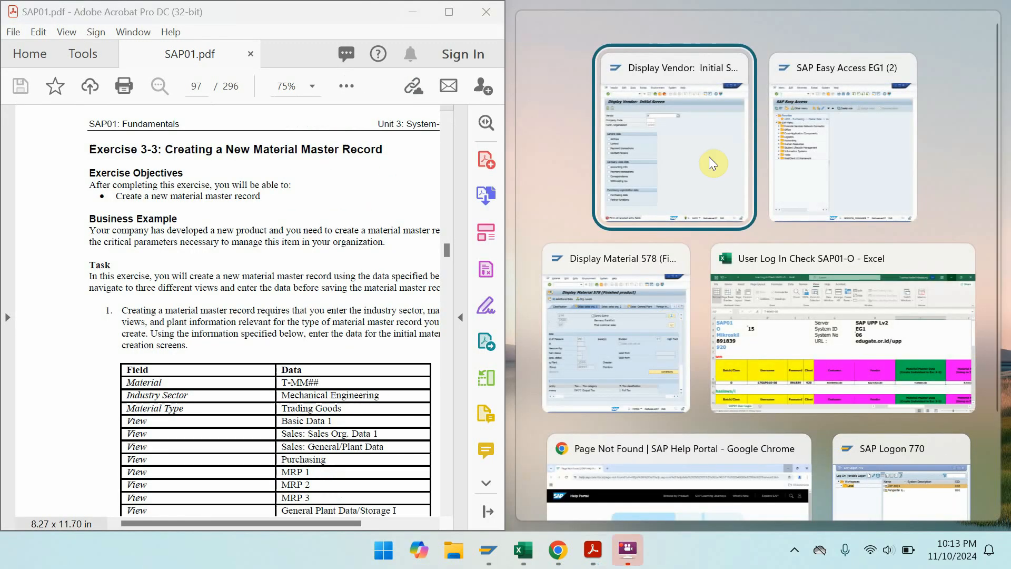
- Place SAP Easy Access beside the manual and scroll to the Solution 3-3 table
{"action": "left_click", "coordinate": [833, 200]}
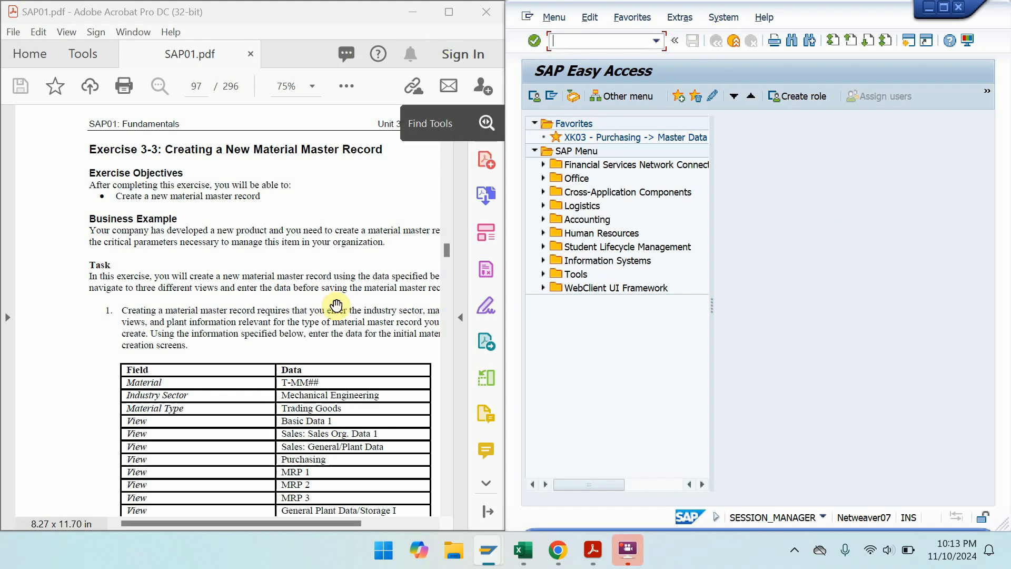
{"action": "left_click_drag", "start_coordinate": [311, 332], "coordinate": [281, 194]}
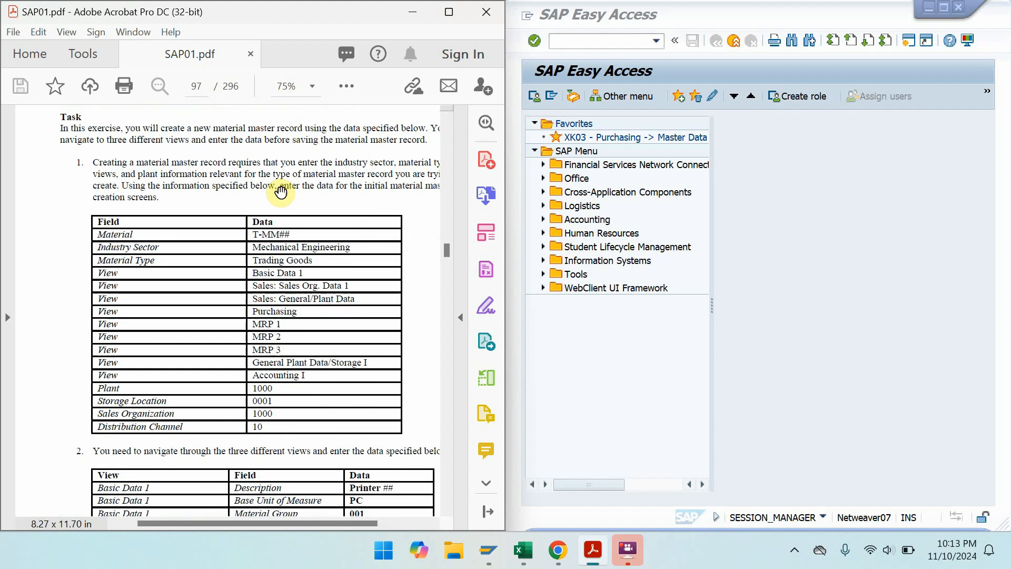
{"action": "left_click_drag", "start_coordinate": [273, 335], "coordinate": [271, 114]}
{"action": "left_click_drag", "start_coordinate": [273, 399], "coordinate": [316, 171]}
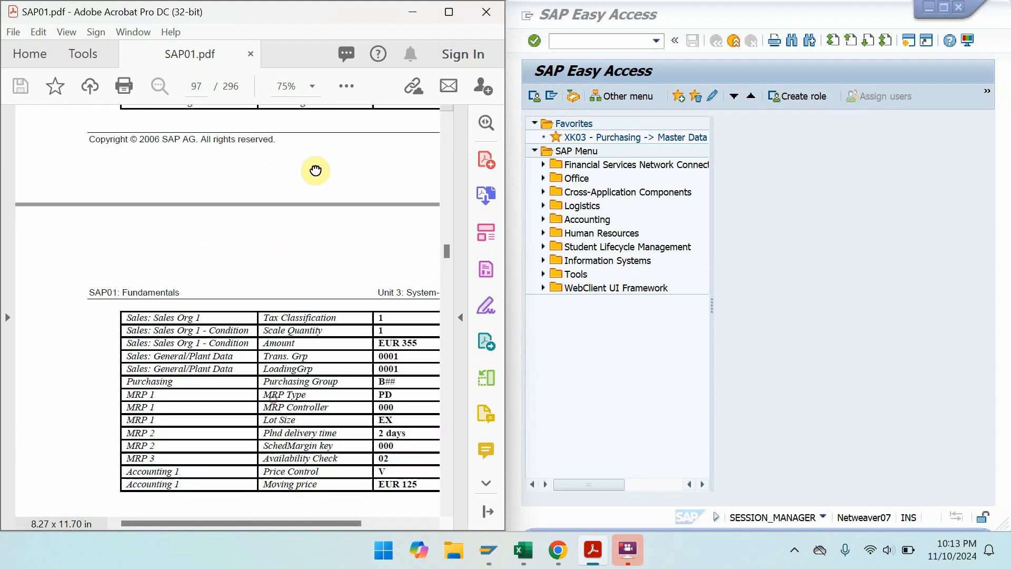
{"action": "left_click_drag", "start_coordinate": [276, 395], "coordinate": [167, 133]}
{"action": "left_click_drag", "start_coordinate": [253, 450], "coordinate": [393, 185]}
{"action": "left_click_drag", "start_coordinate": [316, 370], "coordinate": [393, 101]}
{"action": "left_click_drag", "start_coordinate": [337, 407], "coordinate": [293, 128]}
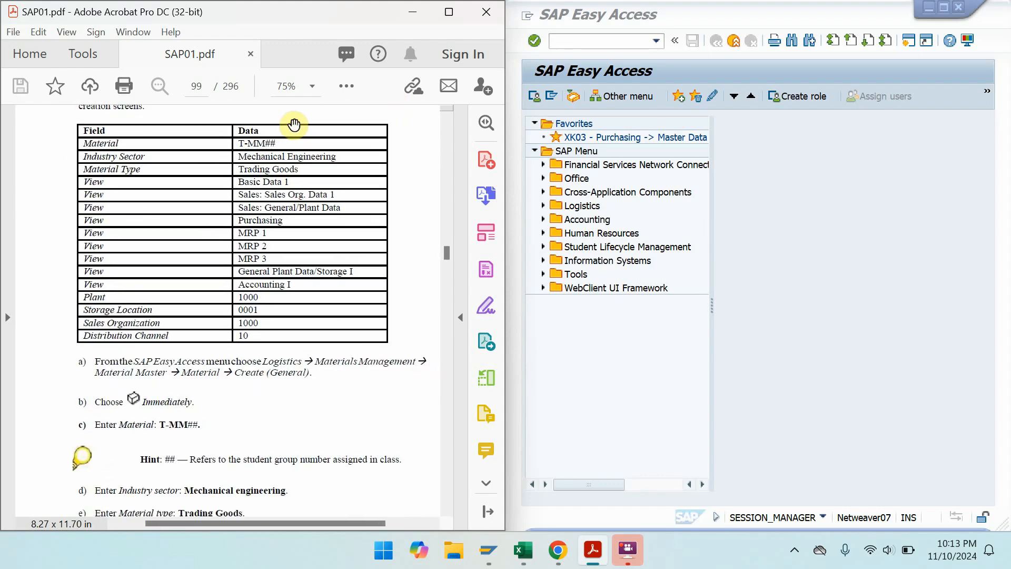
- Expand Logistics > Materials Management > Material Master > Material > Create (General) and start MM01 - Immediately
{"action": "double_click", "coordinate": [583, 206]}
{"action": "double_click", "coordinate": [587, 214]}
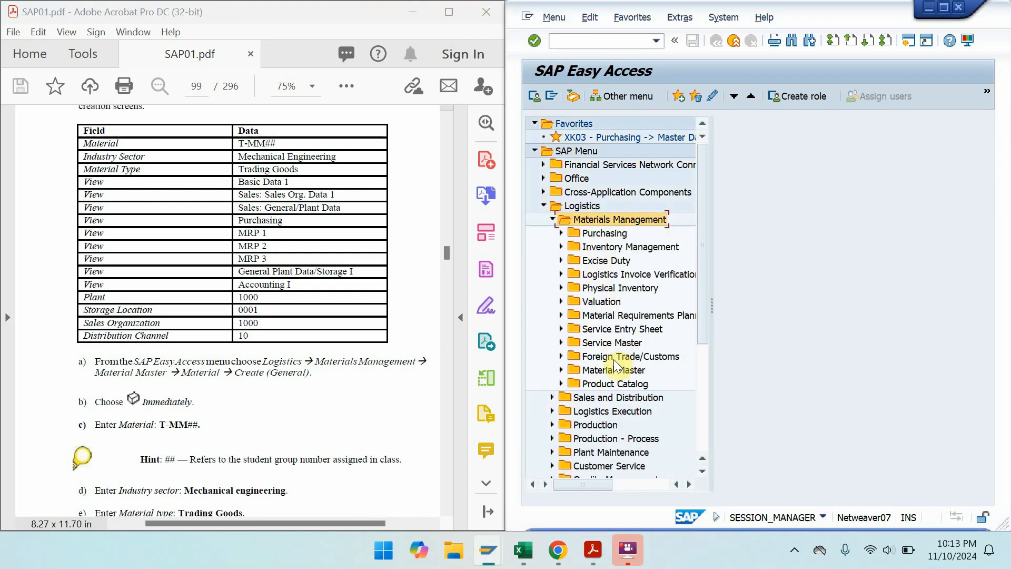
{"action": "double_click", "coordinate": [614, 371]}
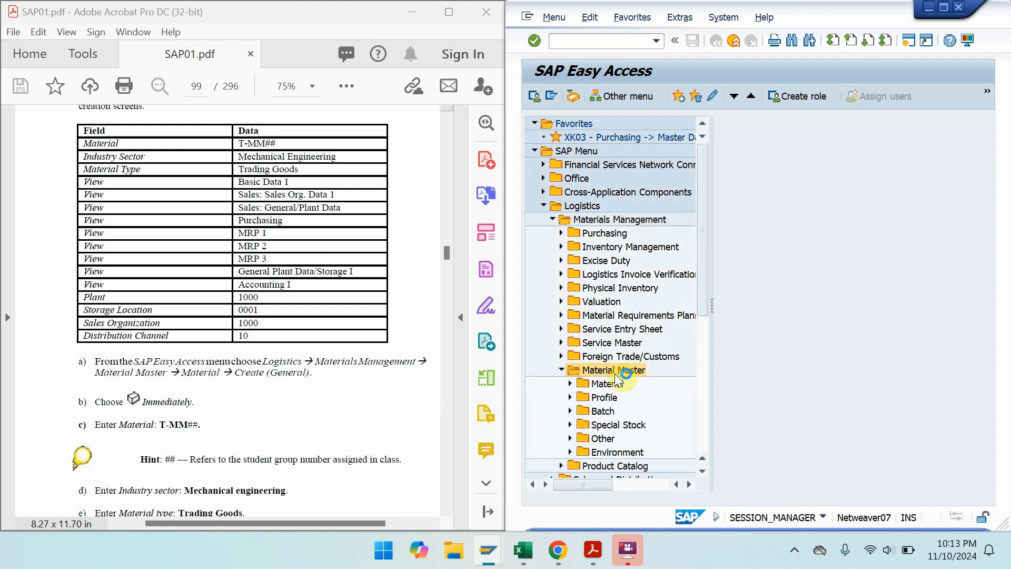
{"action": "left_click", "coordinate": [615, 384]}
{"action": "double_click", "coordinate": [615, 384]}
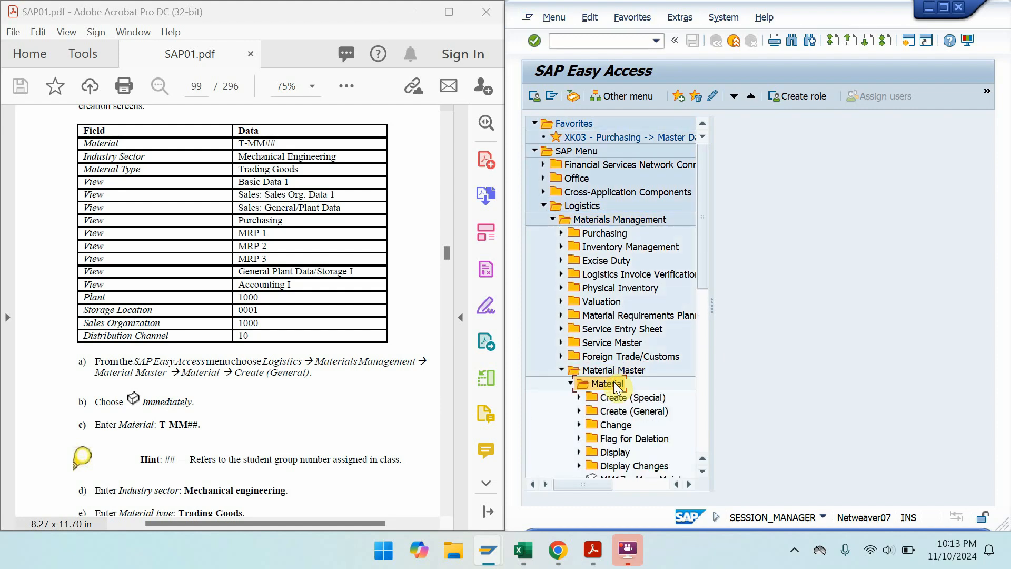
{"action": "left_click", "coordinate": [631, 423]}
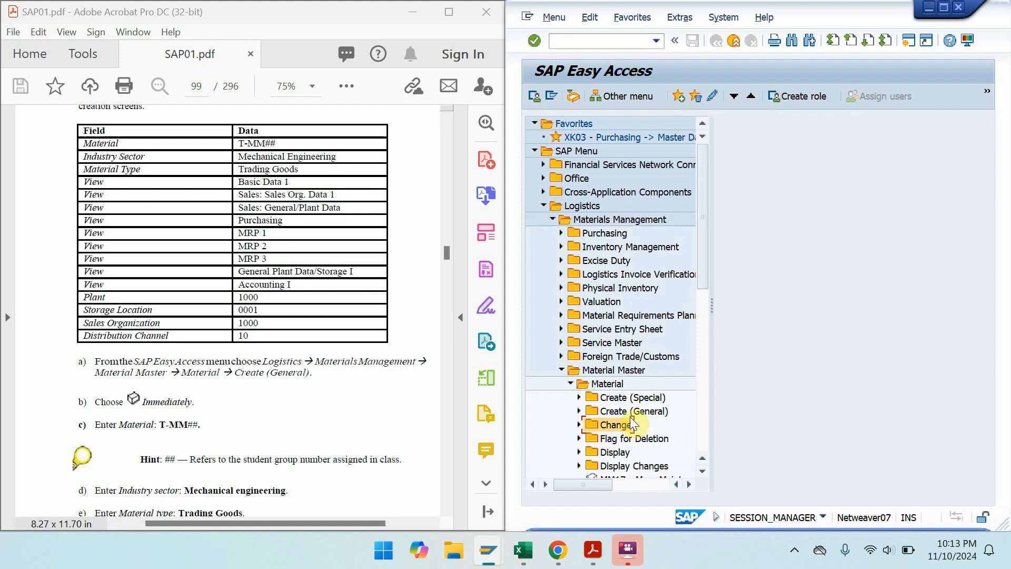
{"action": "double_click", "coordinate": [629, 412]}
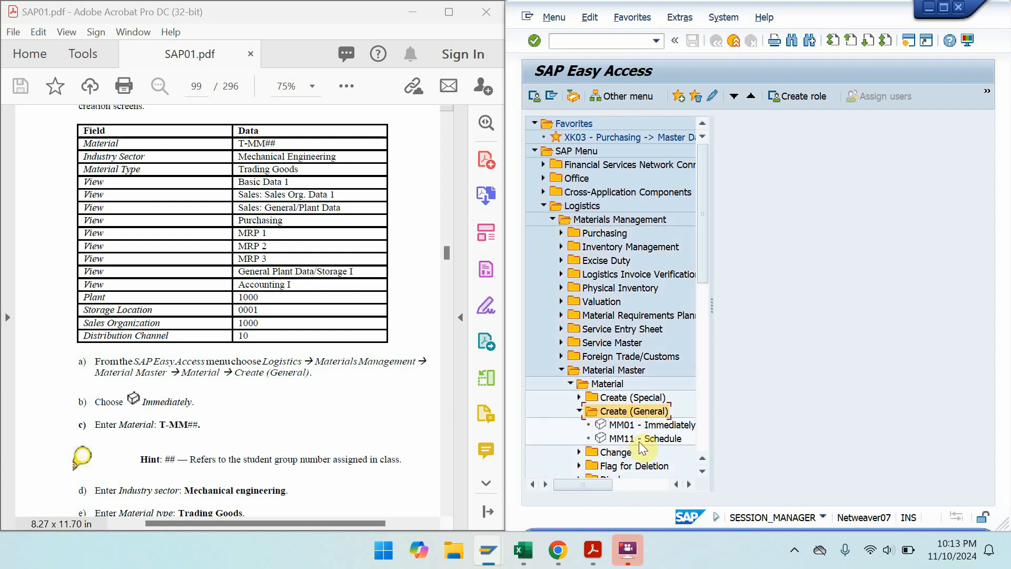
{"action": "left_click", "coordinate": [637, 426]}
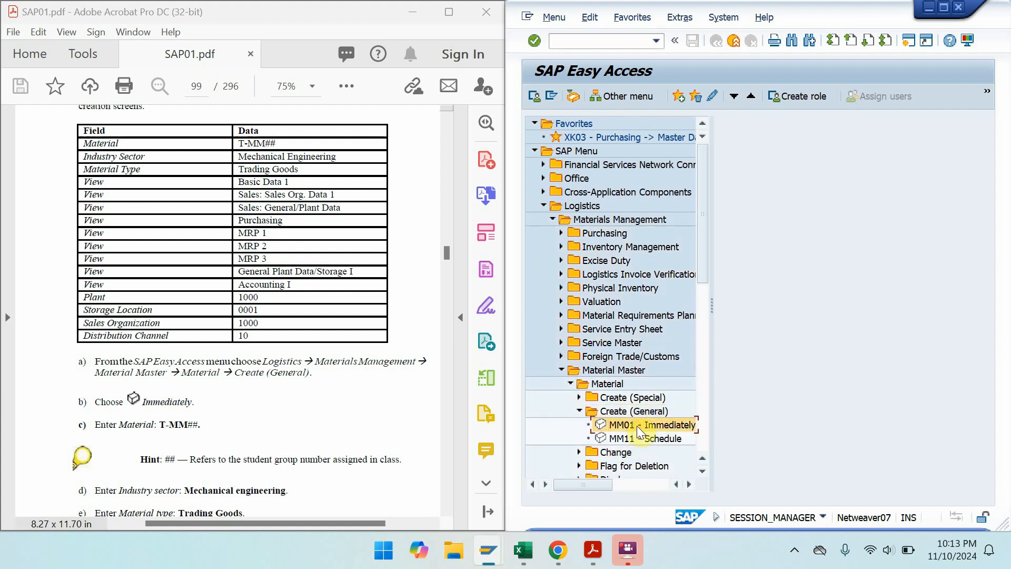
{"action": "double_click", "coordinate": [637, 426]}
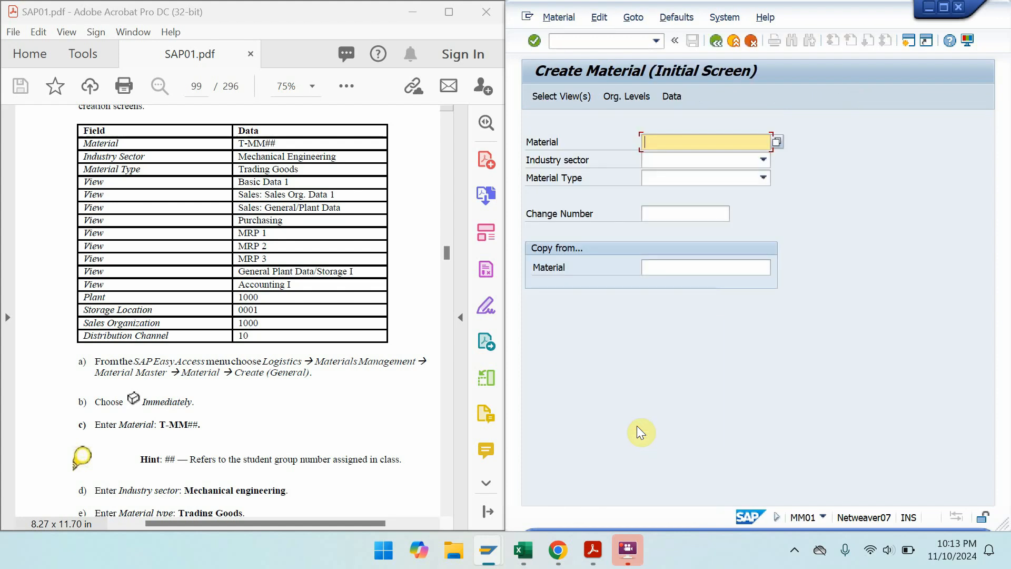
- Paste material T-MMO-00 from the Excel workbook and choose Mechanical Engineering as industry sector
{"action": "left_click", "coordinate": [539, 548]}
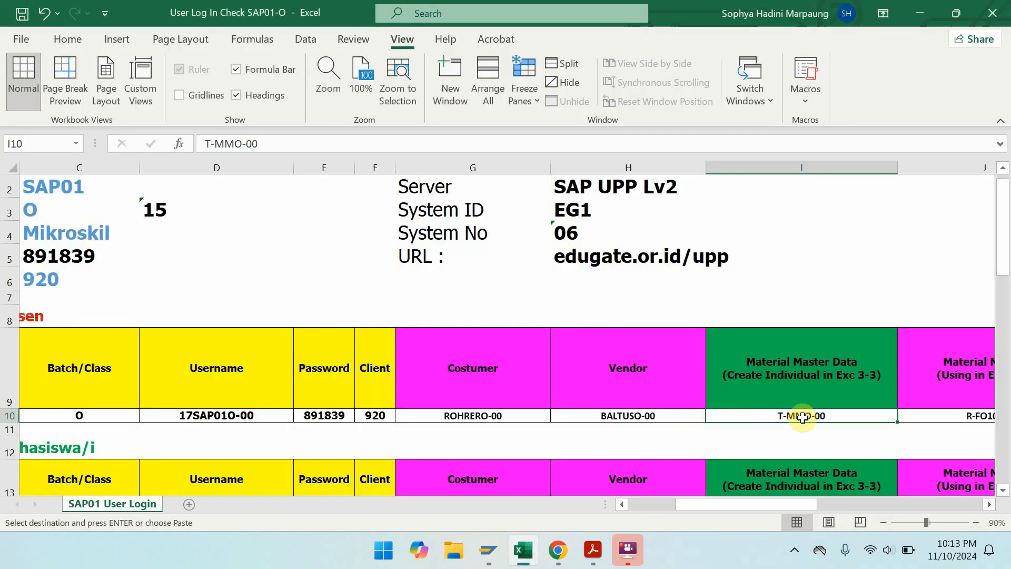
{"action": "key", "text": "ctrl+c"}
{"action": "left_click", "coordinate": [920, 13]}
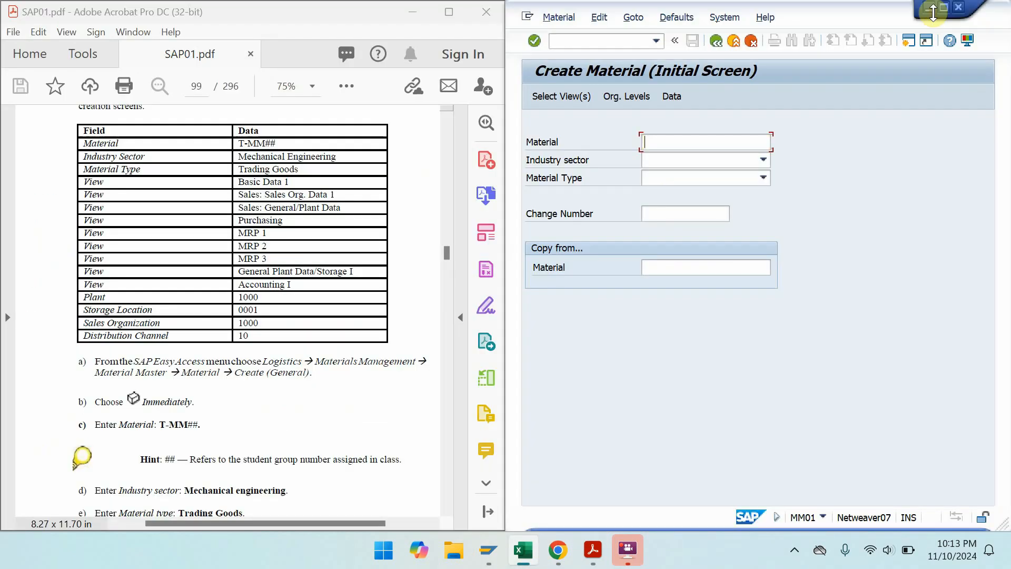
{"action": "key", "text": "ctrl+v"}
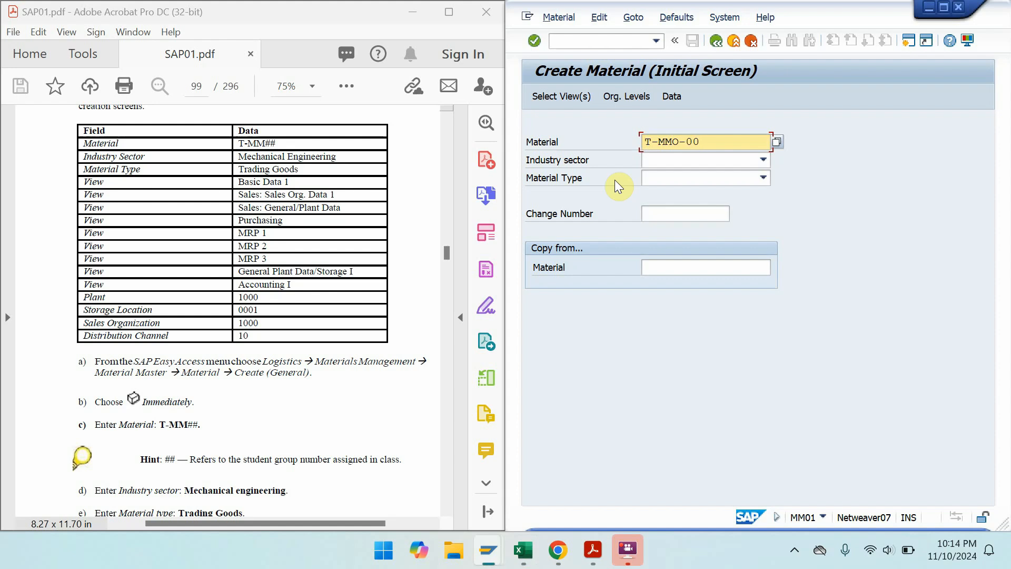
{"action": "left_click", "coordinate": [701, 158]}
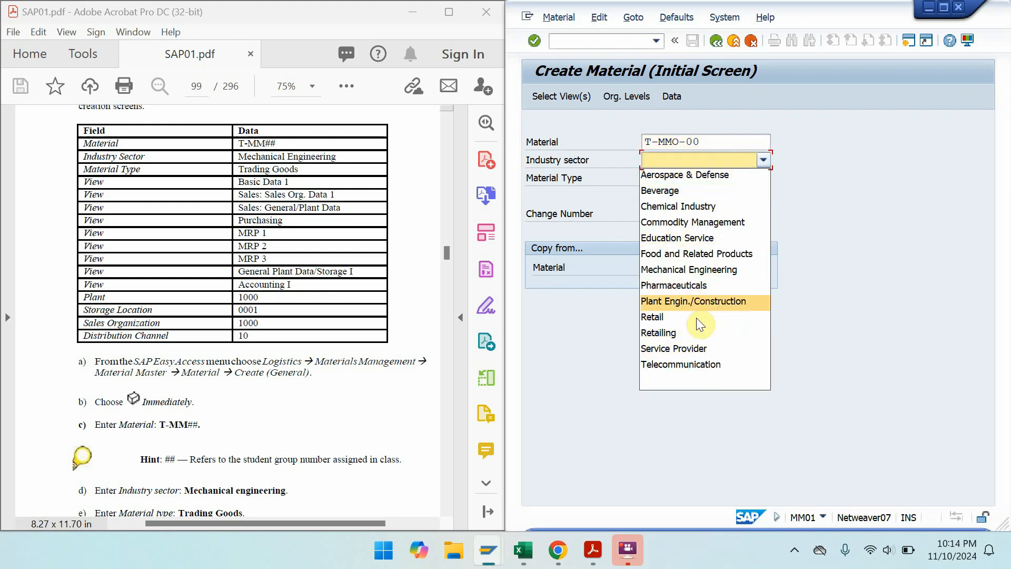
{"action": "left_click", "coordinate": [690, 269]}
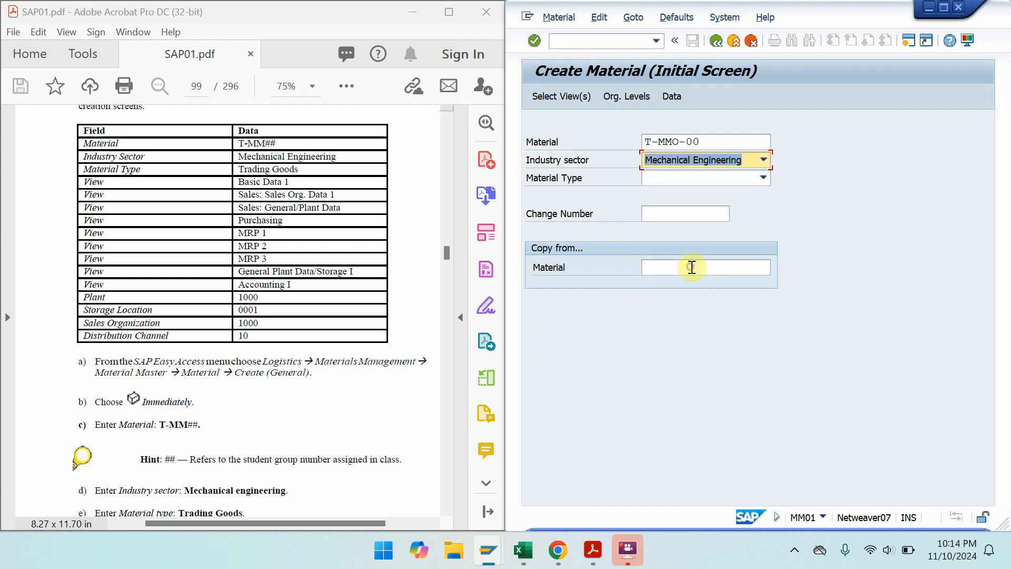
- Set the material type to Trading goods
{"action": "left_click", "coordinate": [763, 179]}
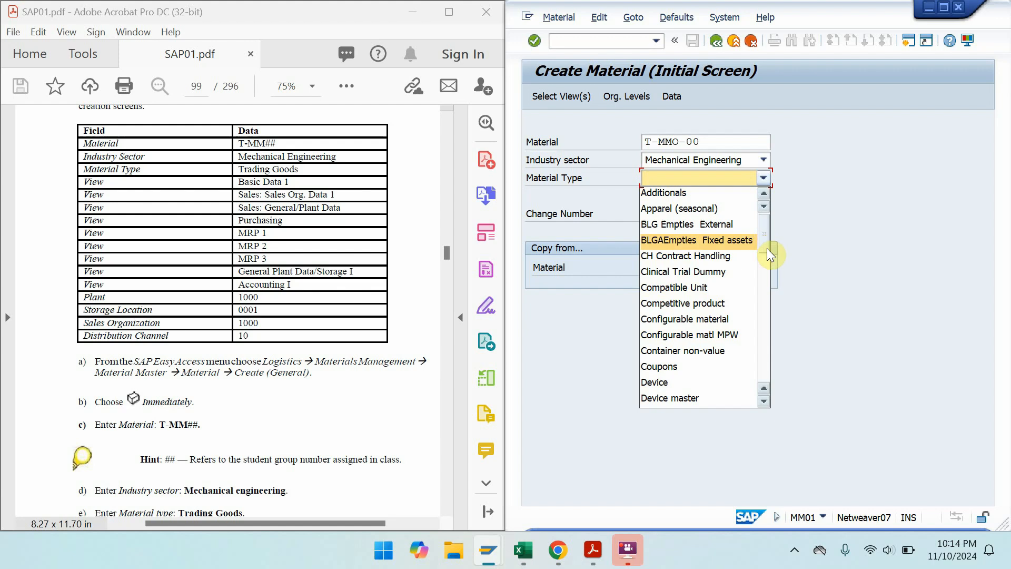
{"action": "left_click_drag", "start_coordinate": [768, 229], "coordinate": [749, 355]}
{"action": "left_click", "coordinate": [748, 357]}
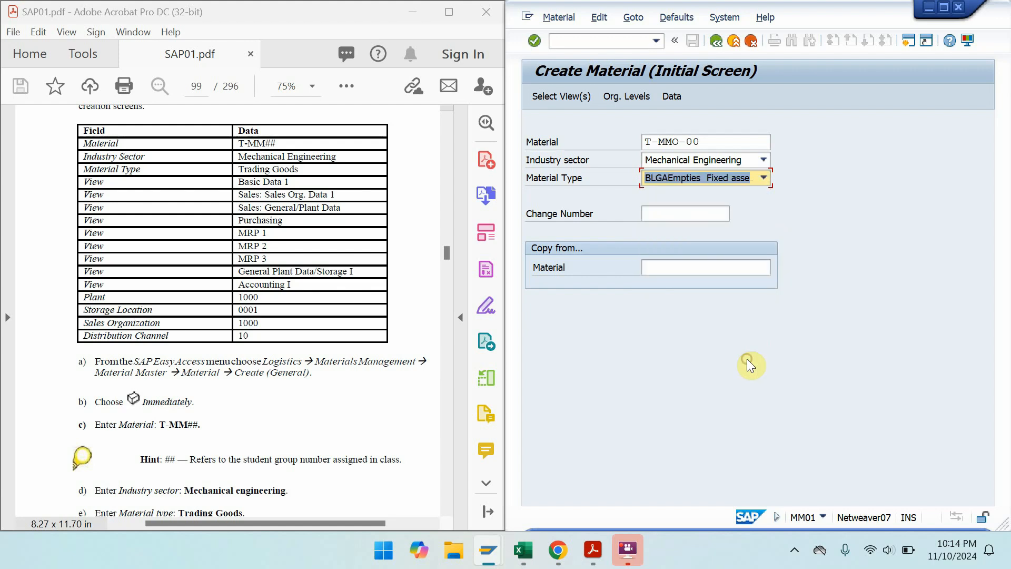
{"action": "left_click", "coordinate": [760, 181]}
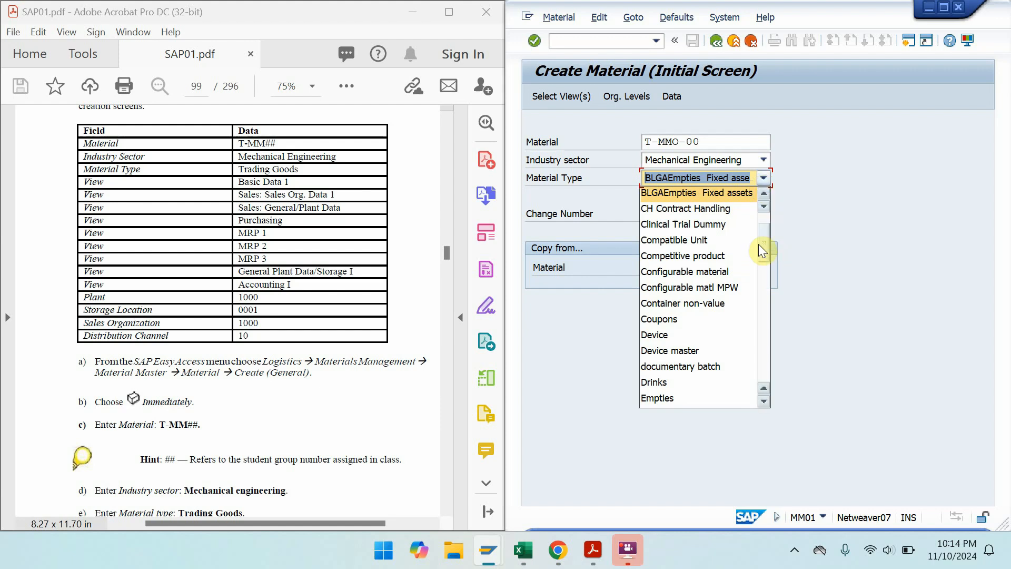
{"action": "left_click_drag", "start_coordinate": [760, 244], "coordinate": [744, 364]}
{"action": "key", "text": "Escape"}
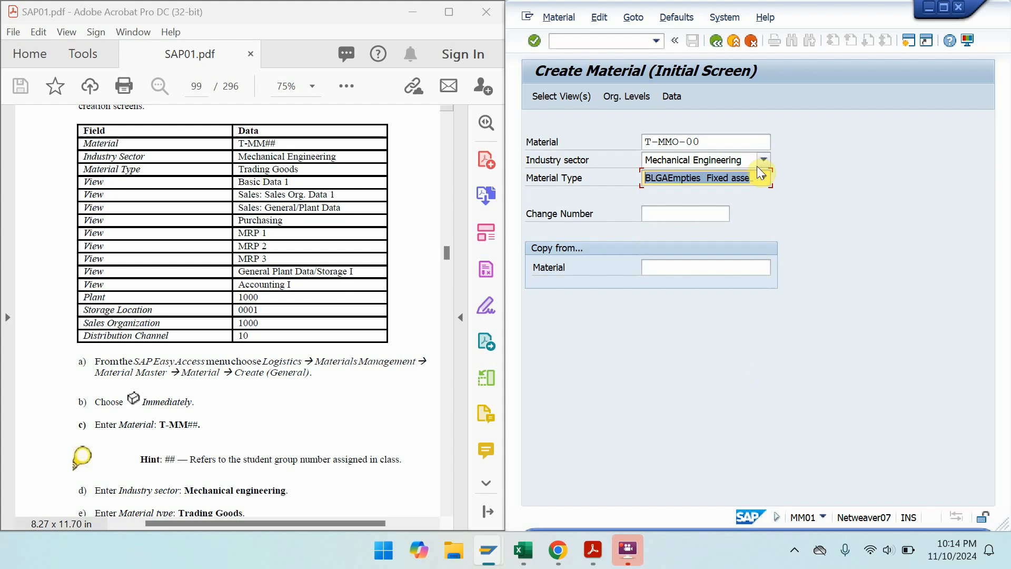
{"action": "type", "text": "Trading goods"}
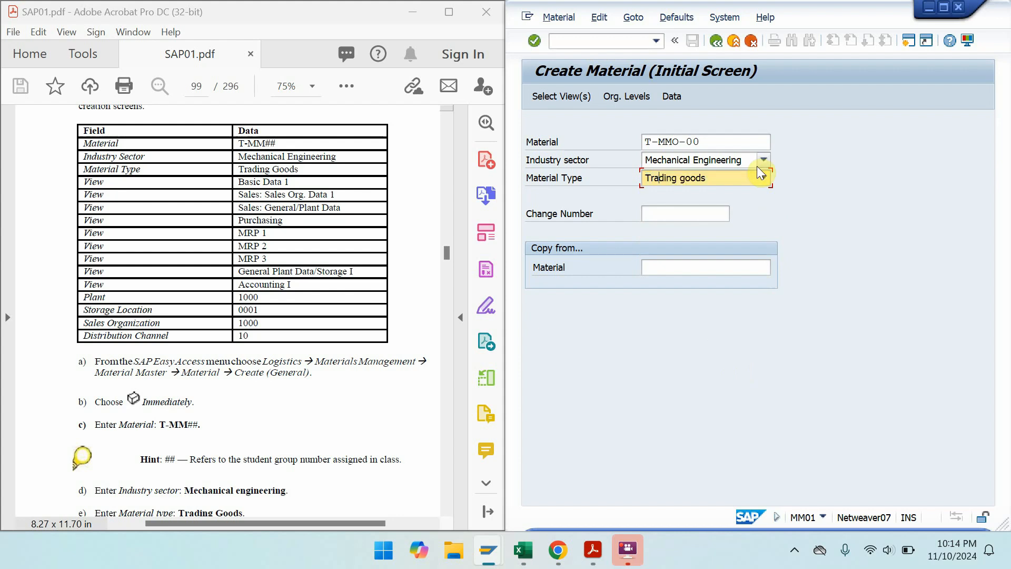
{"action": "left_click", "coordinate": [723, 180]}
{"action": "left_click", "coordinate": [832, 198]}
- Select the Basic Data 1, Sales: Sales Org. Data 1, Purchasing, MRP 1 and MRP 2 views
{"action": "left_click", "coordinate": [552, 97]}
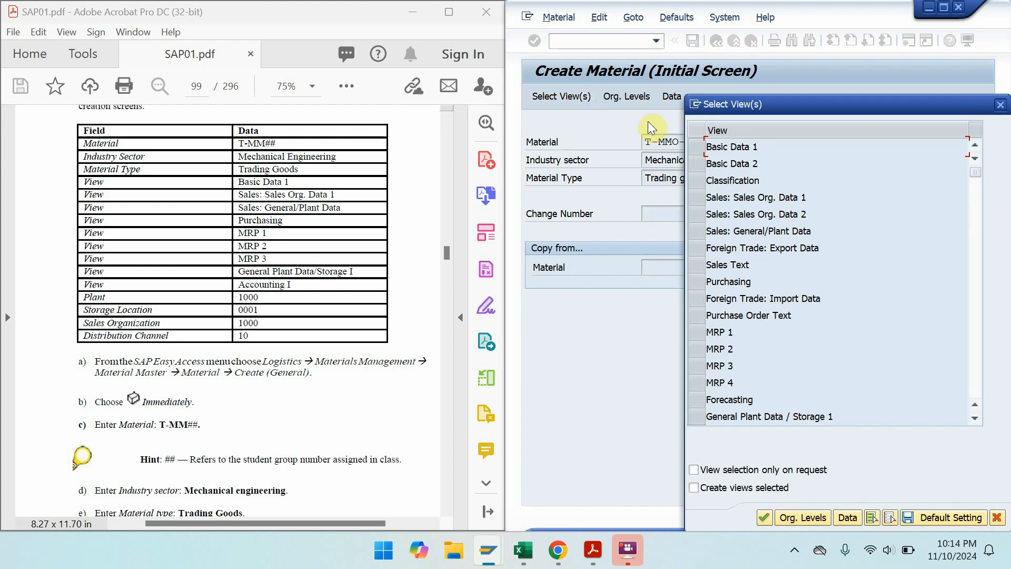
{"action": "left_click", "coordinate": [697, 149]}
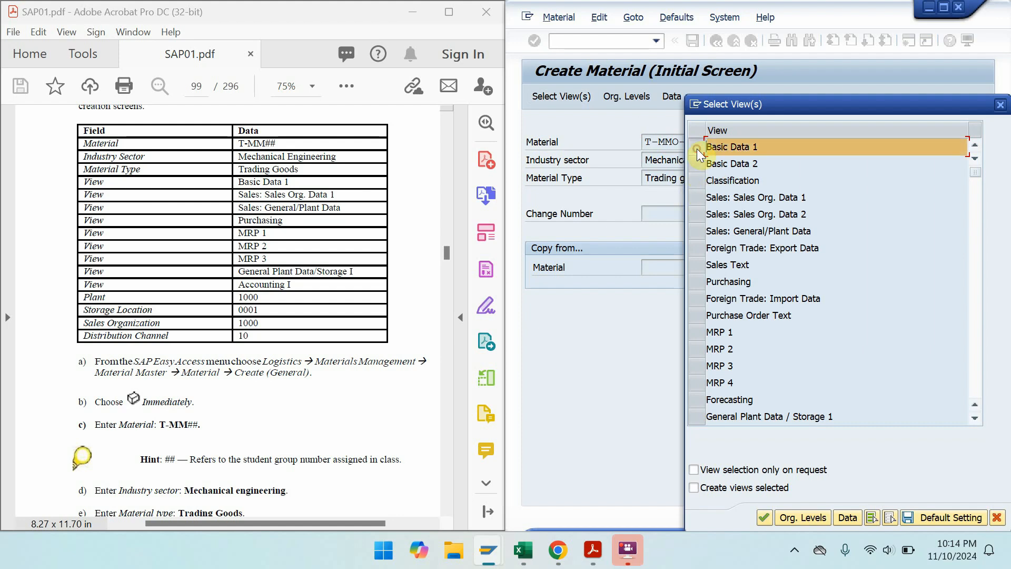
{"action": "left_click", "coordinate": [701, 199]}
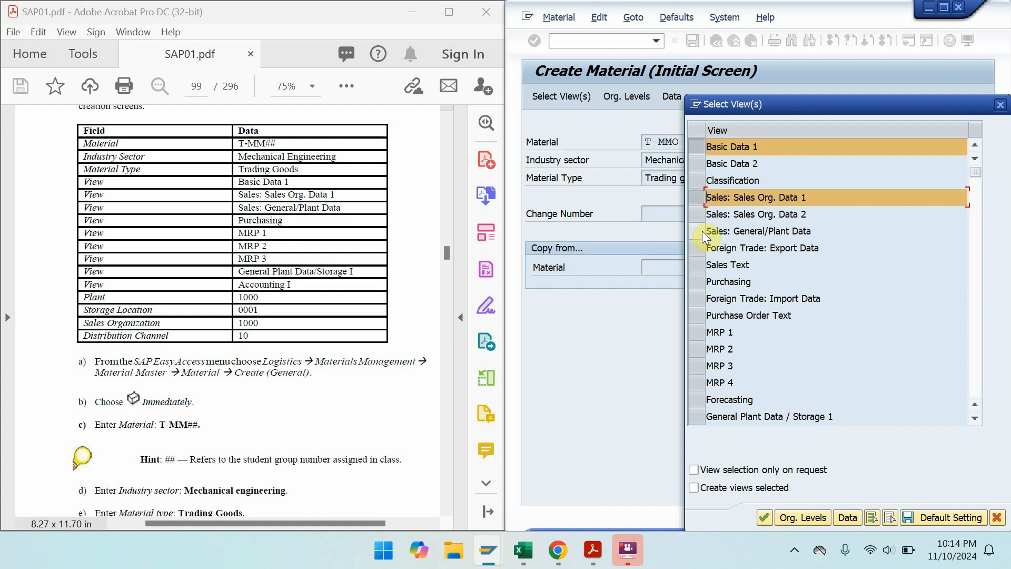
{"action": "left_click", "coordinate": [699, 283]}
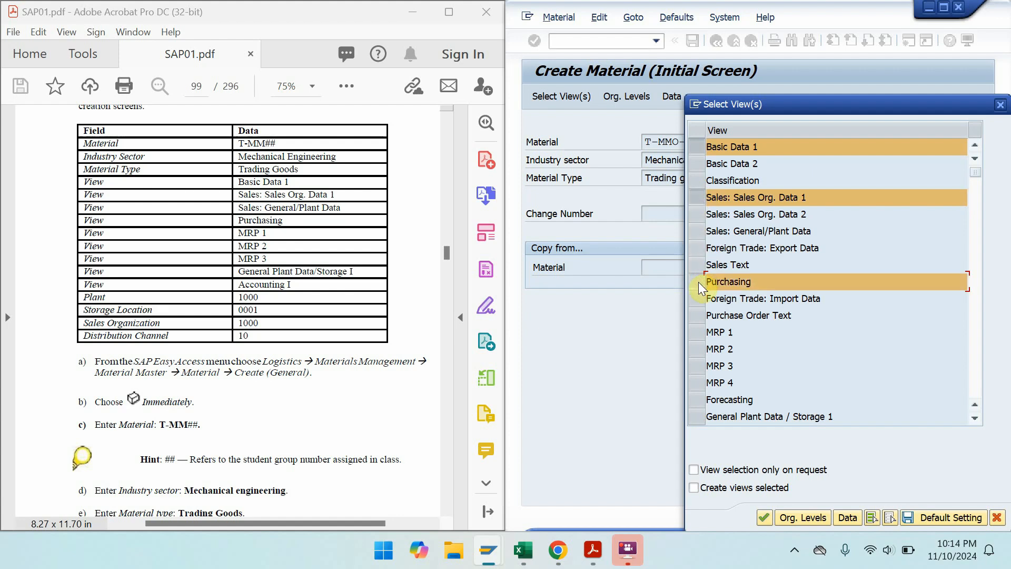
{"action": "left_click", "coordinate": [700, 331]}
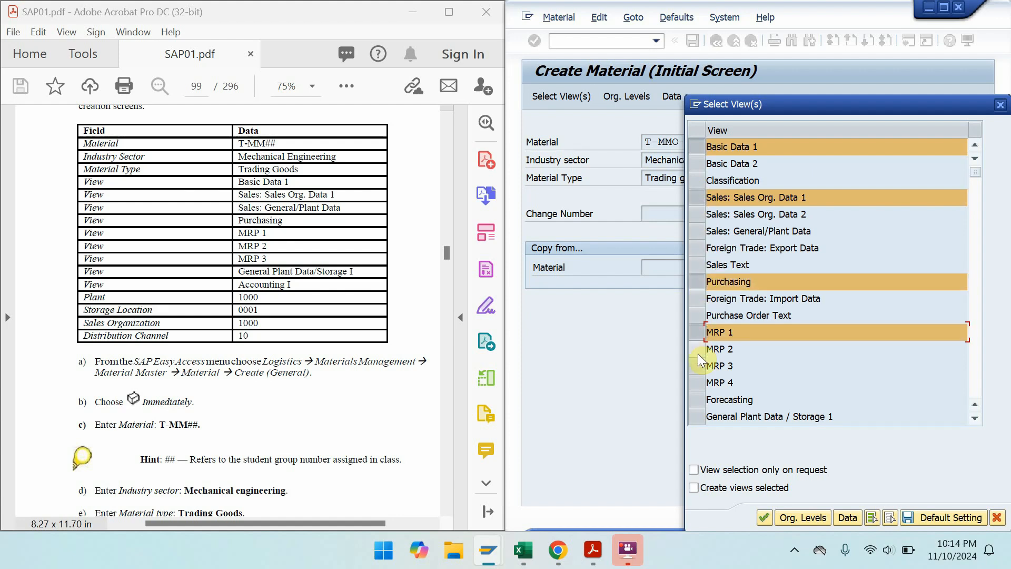
{"action": "left_click", "coordinate": [698, 350]}
- Also tick MRP 3, General Plant Data / Storage 1 and Accounting 1, then confirm the views
{"action": "left_click", "coordinate": [697, 372]}
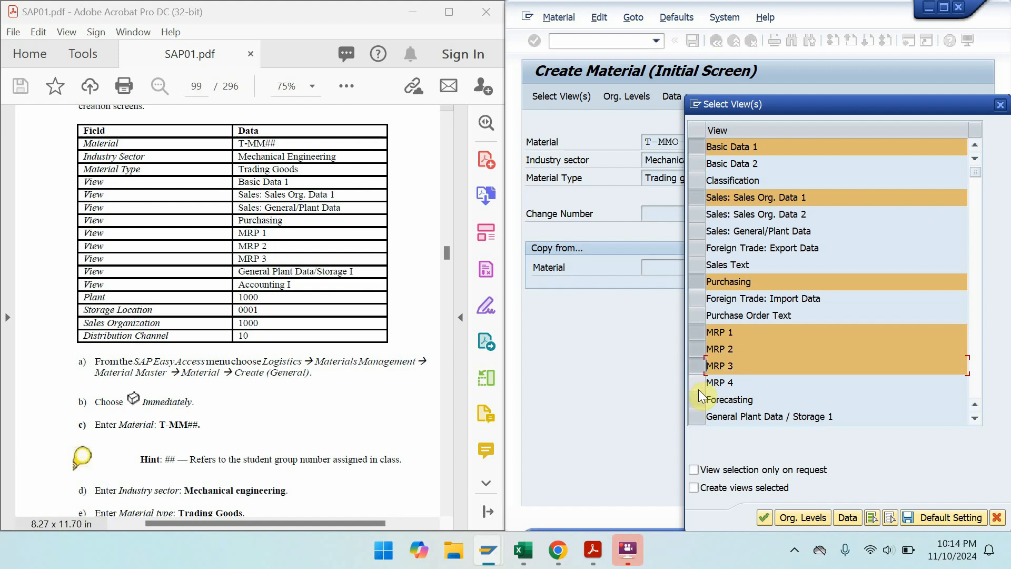
{"action": "left_click", "coordinate": [699, 416]}
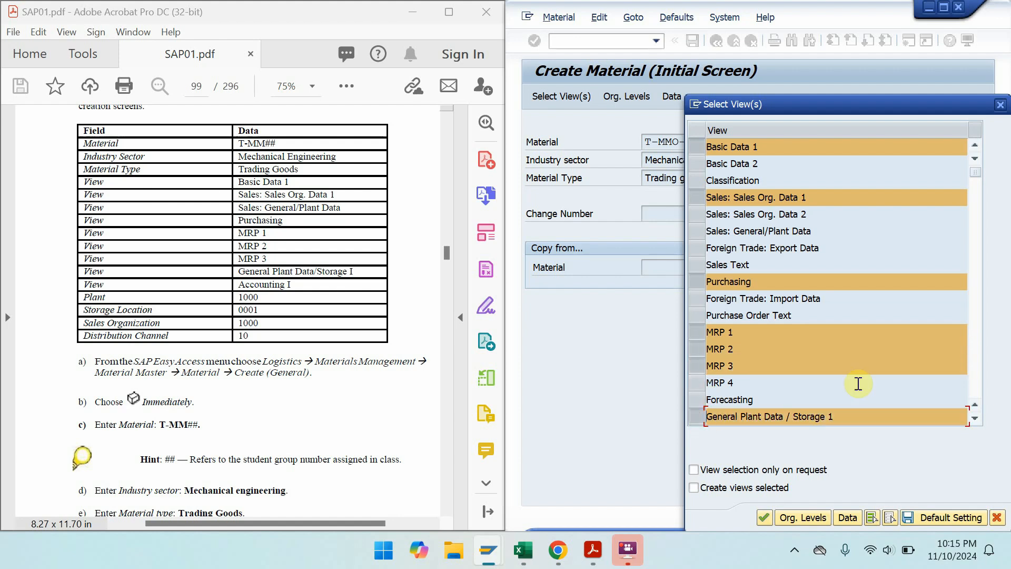
{"action": "left_click", "coordinate": [976, 418]}
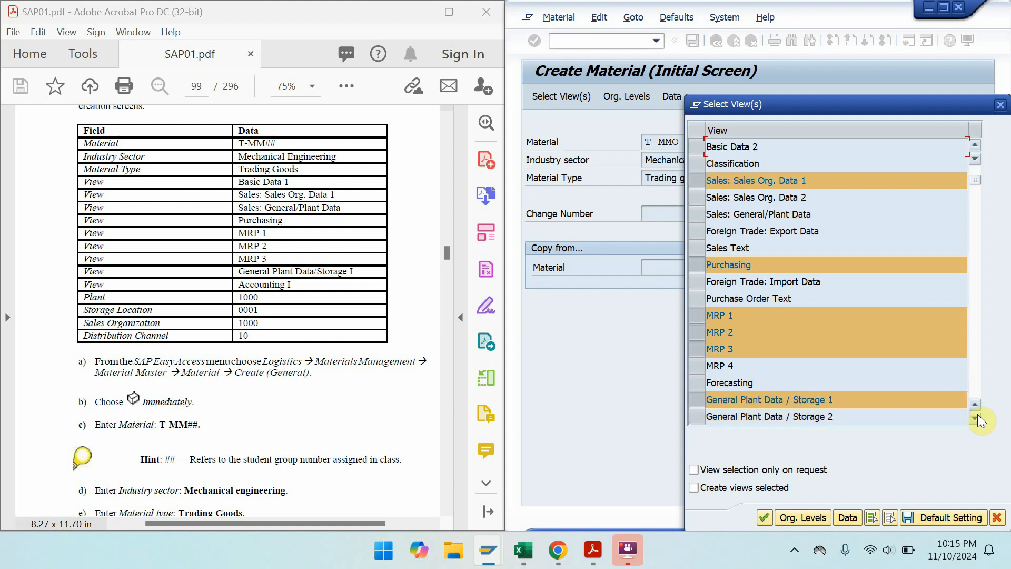
{"action": "left_click", "coordinate": [975, 417]}
{"action": "left_click", "coordinate": [975, 417]}
{"action": "left_click", "coordinate": [975, 417]}
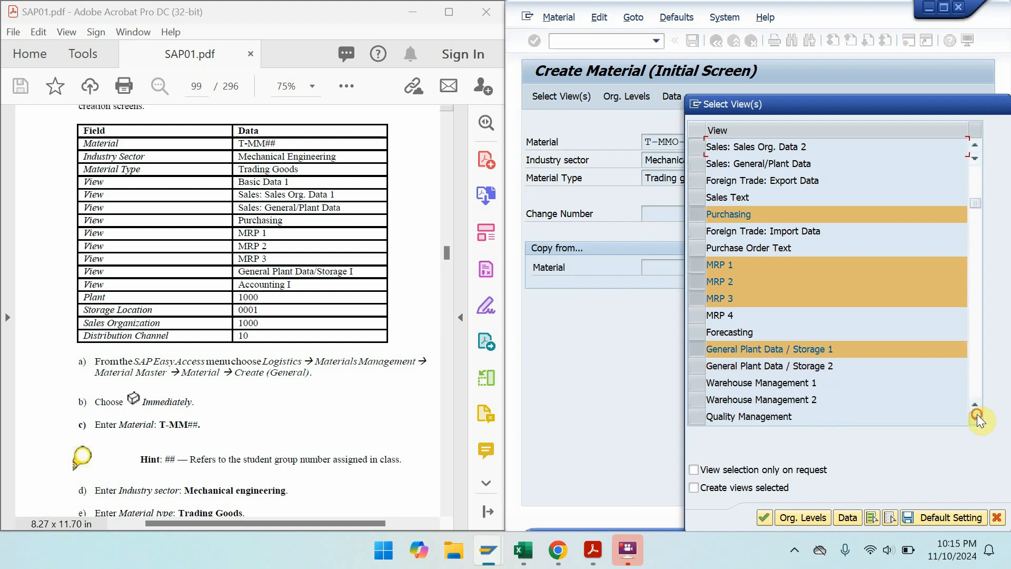
{"action": "left_click", "coordinate": [975, 417]}
{"action": "left_click", "coordinate": [975, 417]}
{"action": "left_click", "coordinate": [699, 399]}
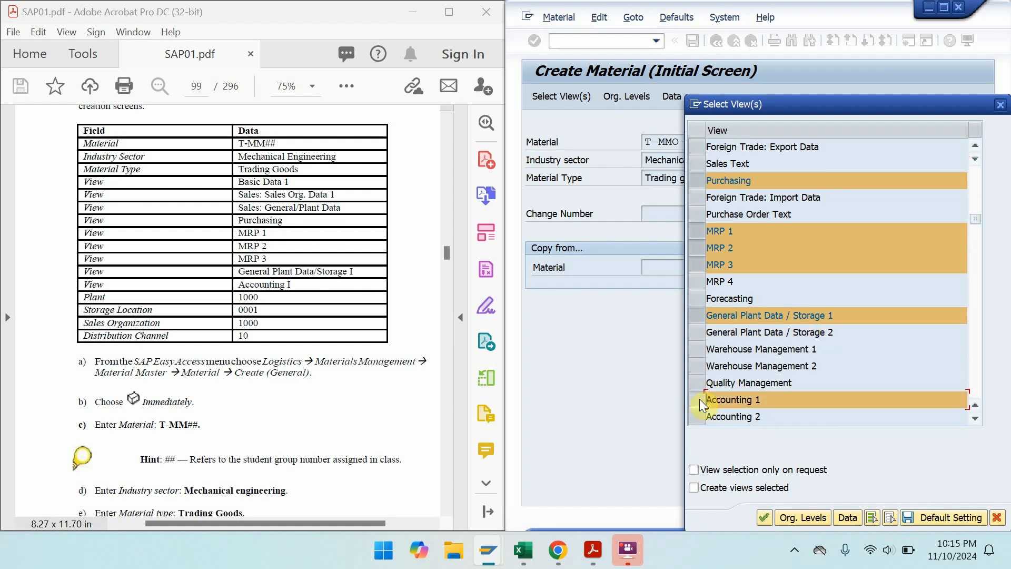
{"action": "left_click", "coordinate": [763, 518]}
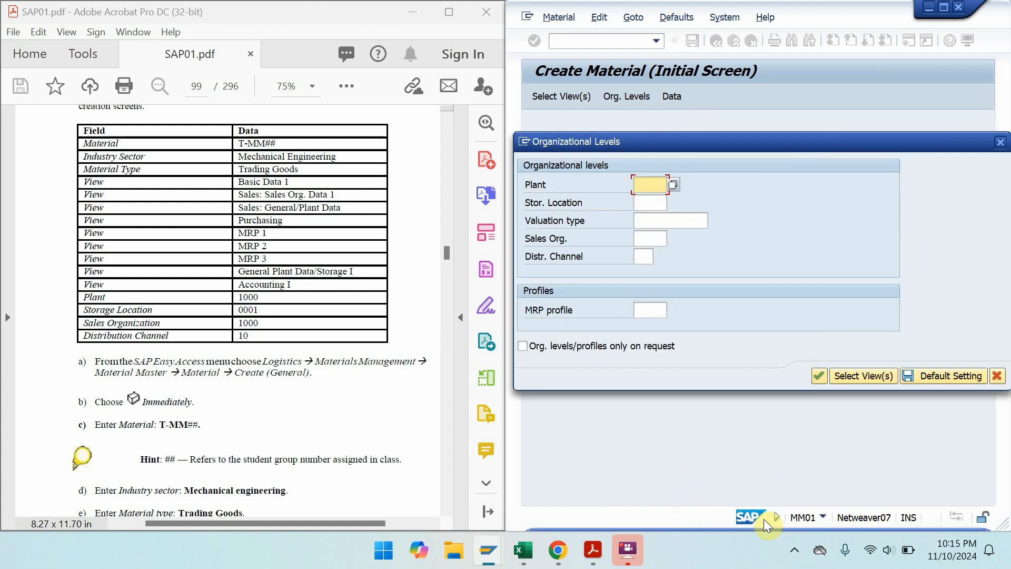
- Enter plant 1000, storage location 0001, sales org 1000, distribution channel 10, and dismiss the already-maintained error
{"action": "type", "text": "1000"}
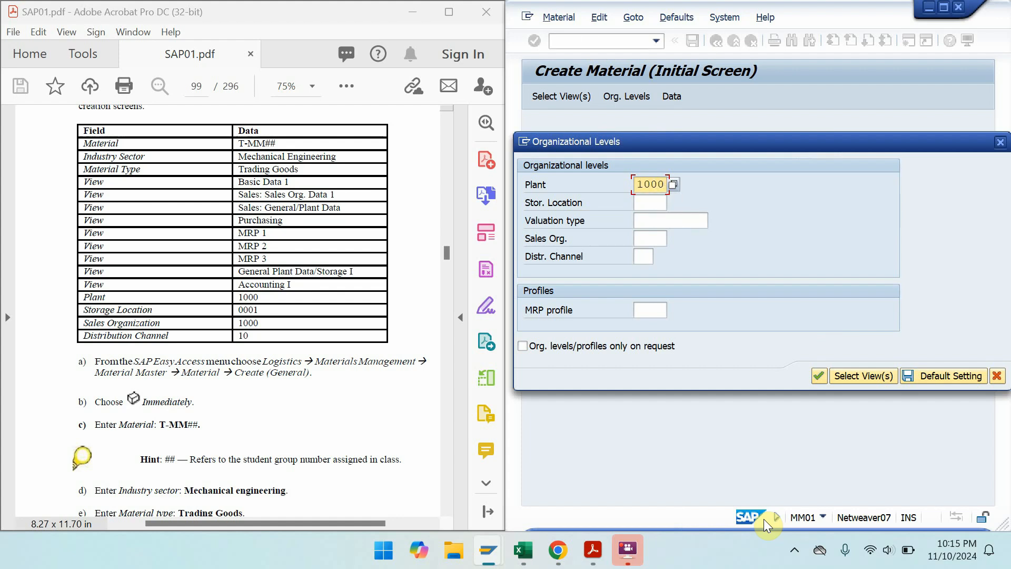
{"action": "key", "text": "Tab"}
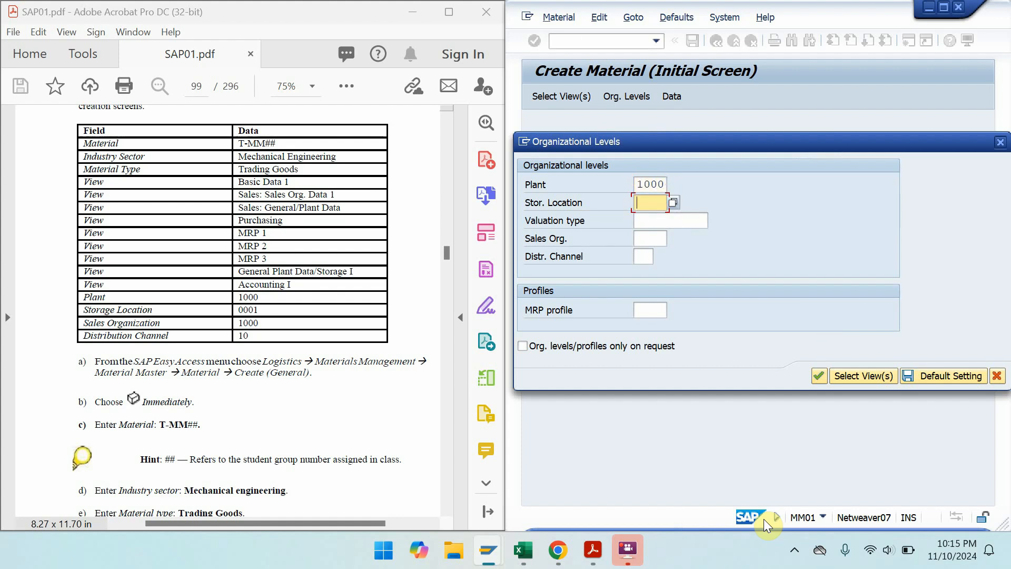
{"action": "type", "text": "0001"}
{"action": "key", "text": "Tab"}
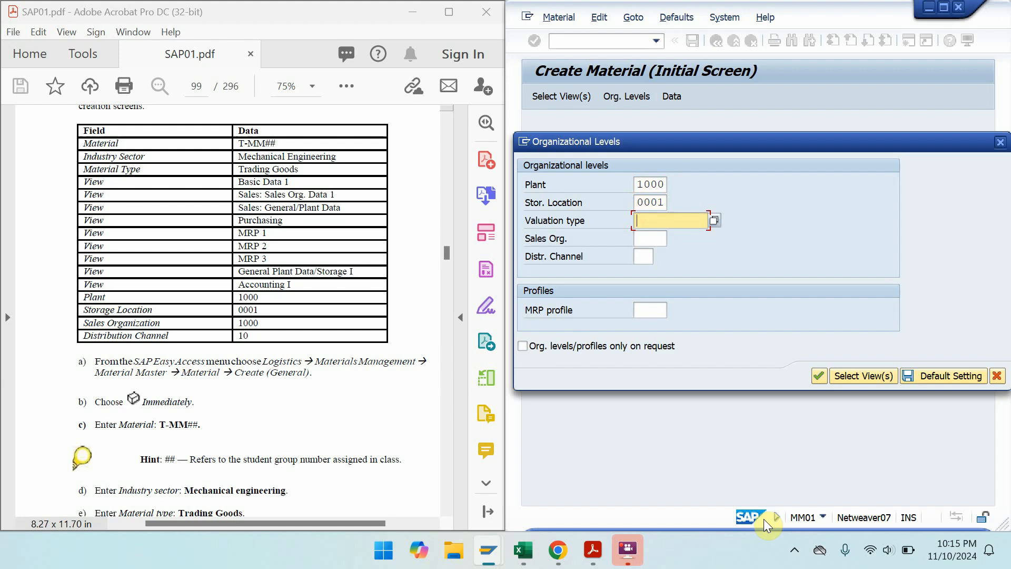
{"action": "type", "text": "100"}
{"action": "key", "text": "BackSpace"}
{"action": "key", "text": "BackSpace"}
{"action": "key", "text": "BackSpace"}
{"action": "key", "text": "Tab"}
{"action": "type", "text": "1000"}
{"action": "key", "text": "Tab"}
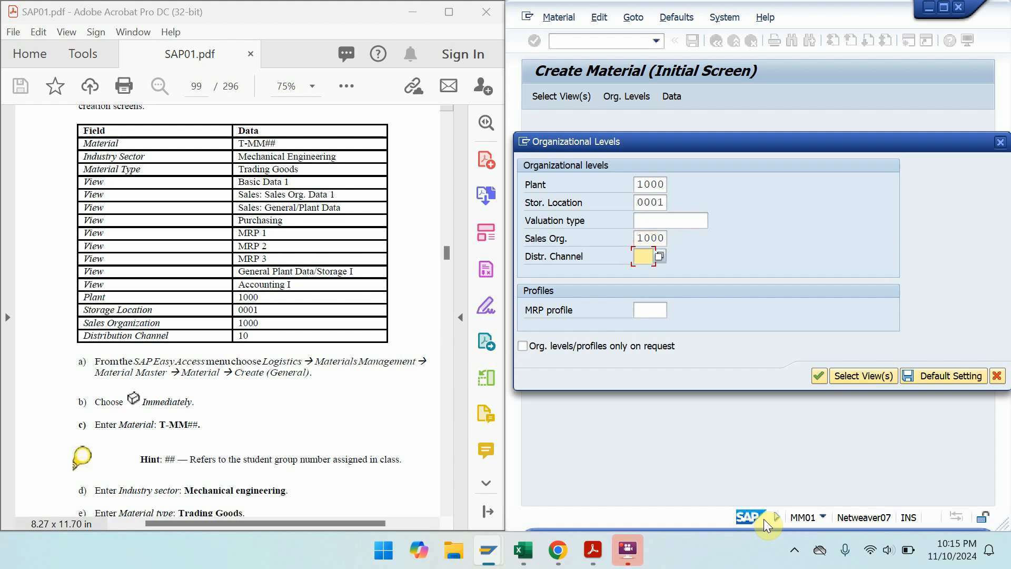
{"action": "type", "text": "10"}
{"action": "key", "text": "Return"}
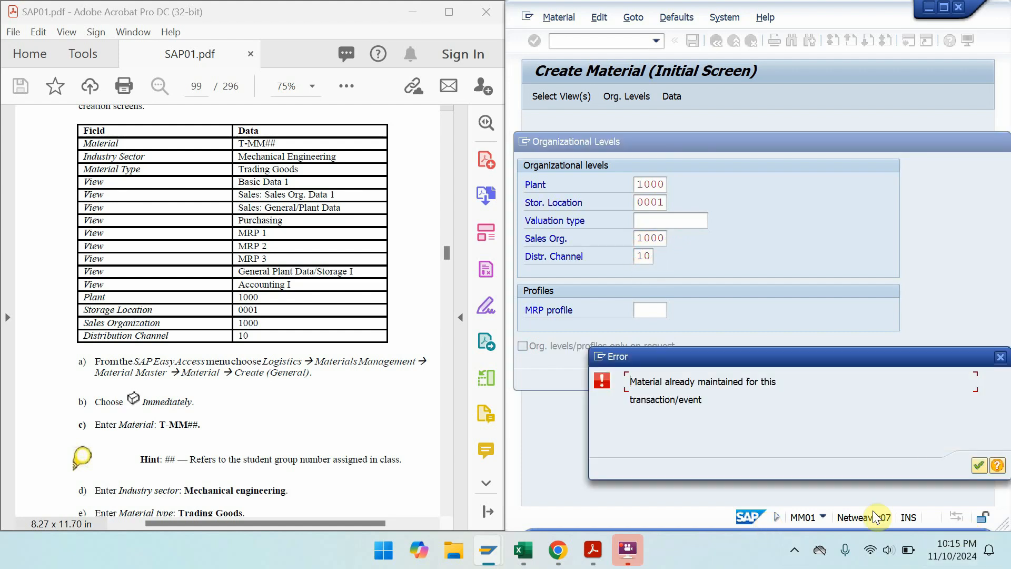
{"action": "left_click", "coordinate": [980, 464]}
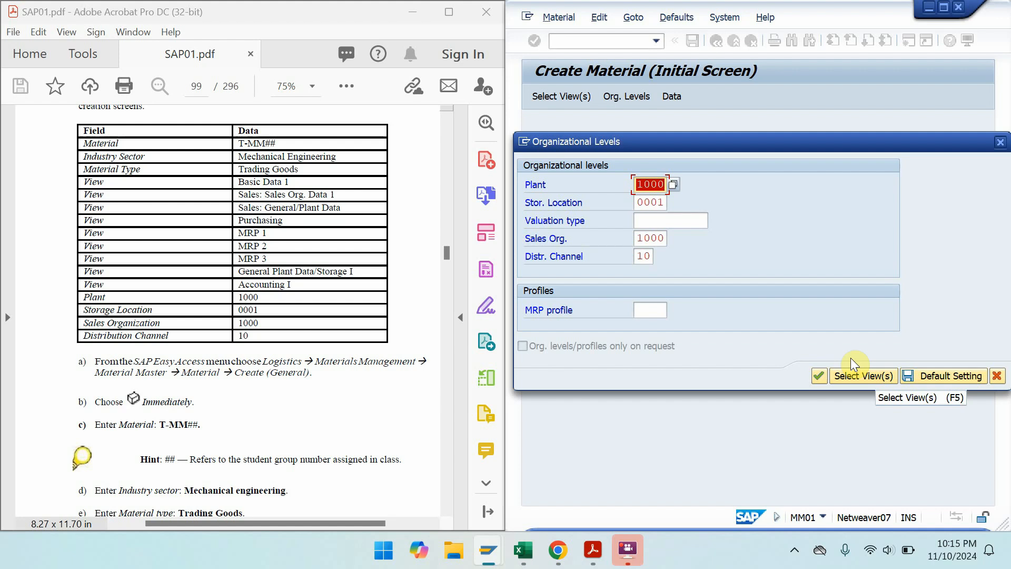
- Cancel the Organizational Levels entry and switch to displaying the material
{"action": "left_click", "coordinate": [1000, 143]}
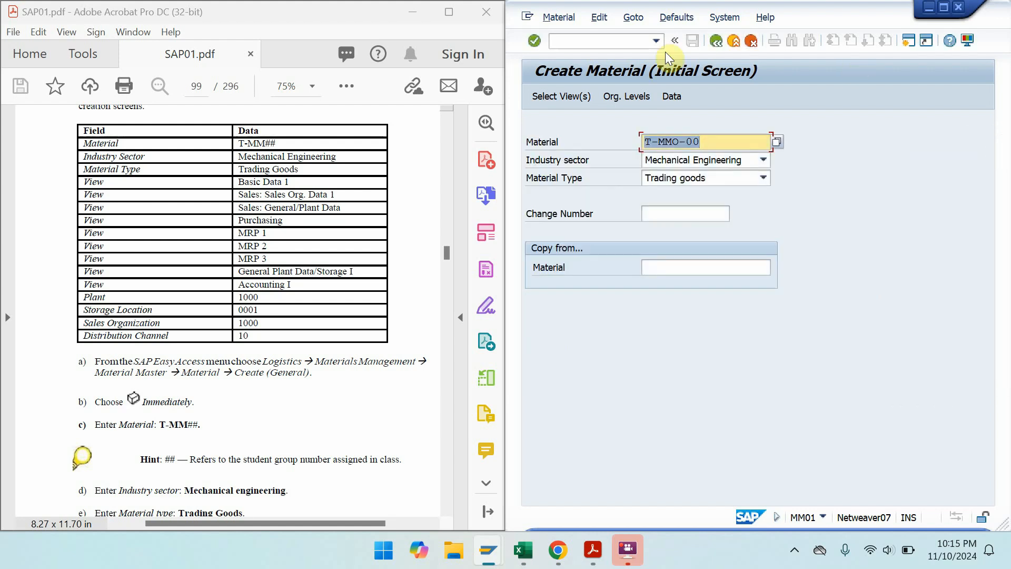
{"action": "left_click", "coordinate": [571, 17]}
{"action": "mouse_move", "coordinate": [577, 87]}
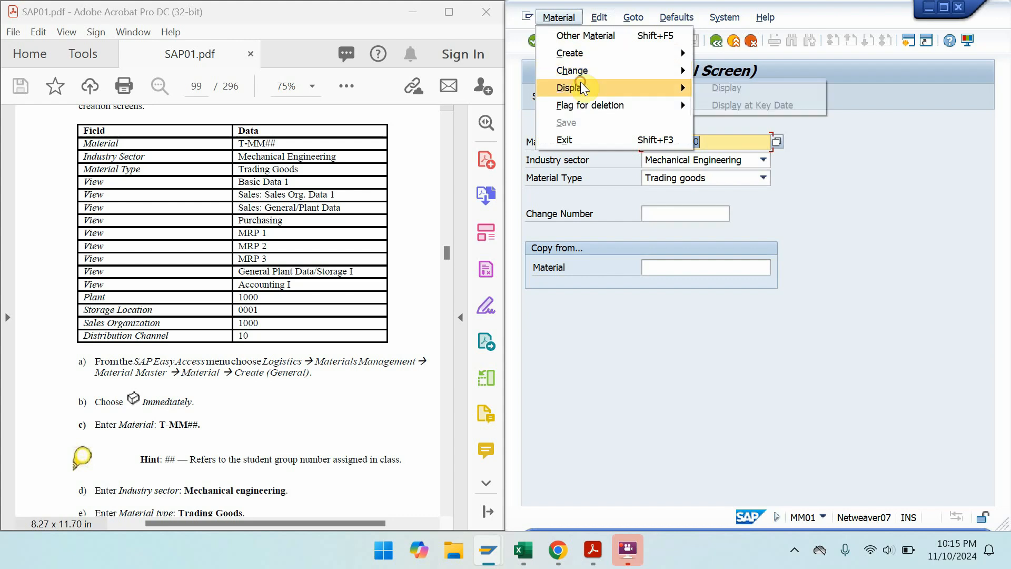
{"action": "left_click", "coordinate": [726, 90]}
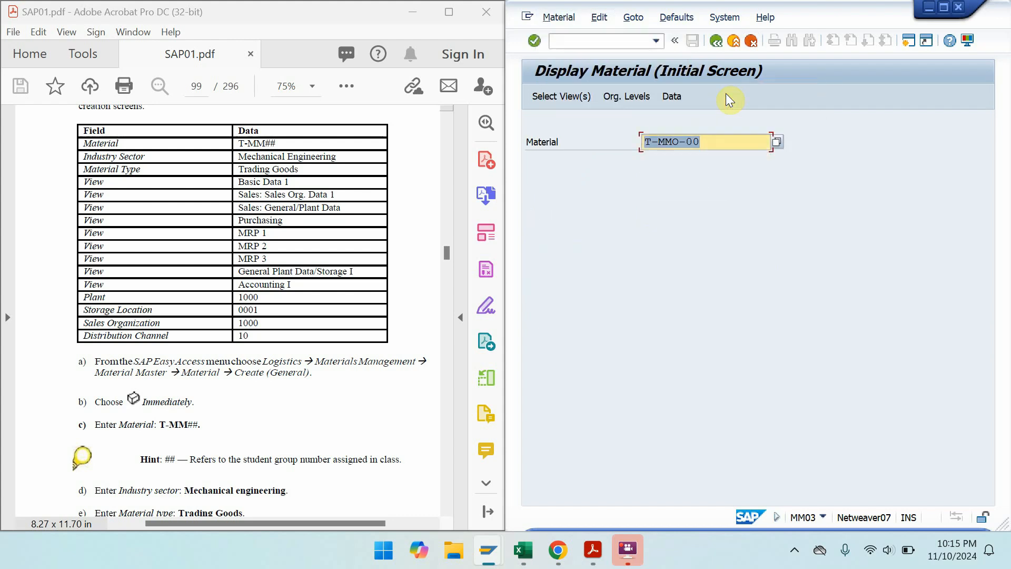
- Choose Basic Data 1, both Sales views, Purchasing, MRP 1–3 and Accounting 1, then continue
{"action": "left_click", "coordinate": [563, 95]}
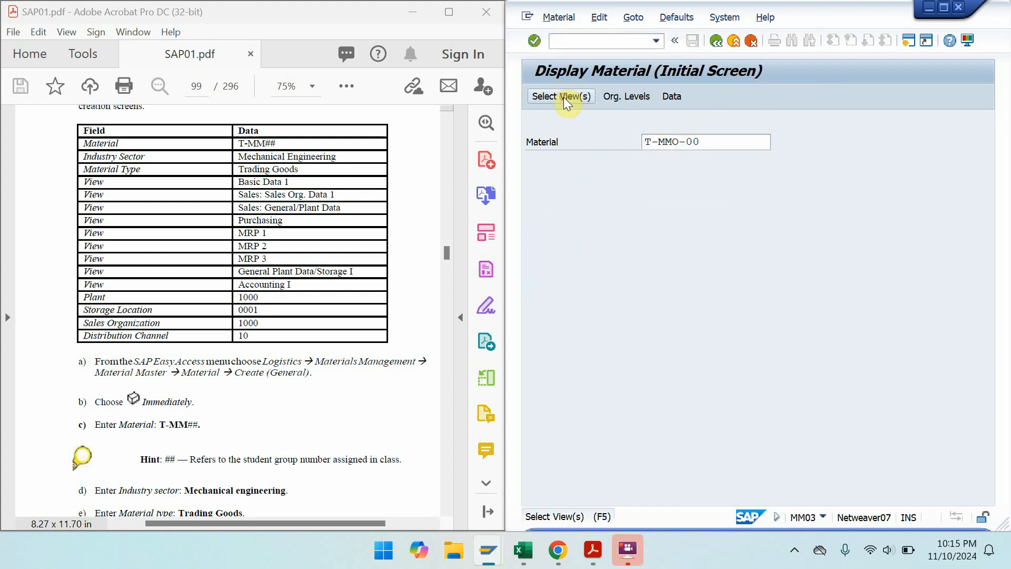
{"action": "left_click", "coordinate": [700, 163]}
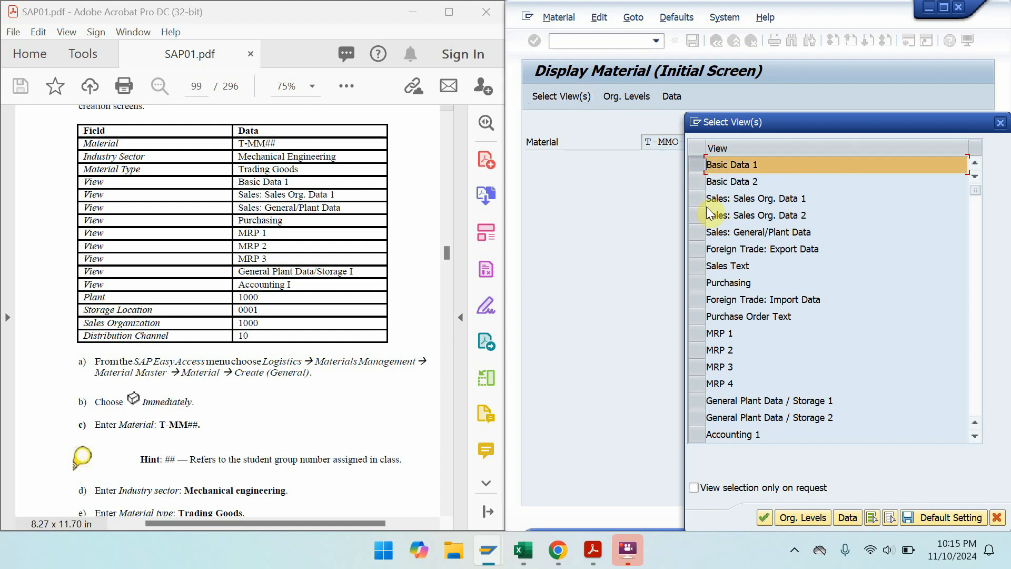
{"action": "left_click", "coordinate": [700, 197]}
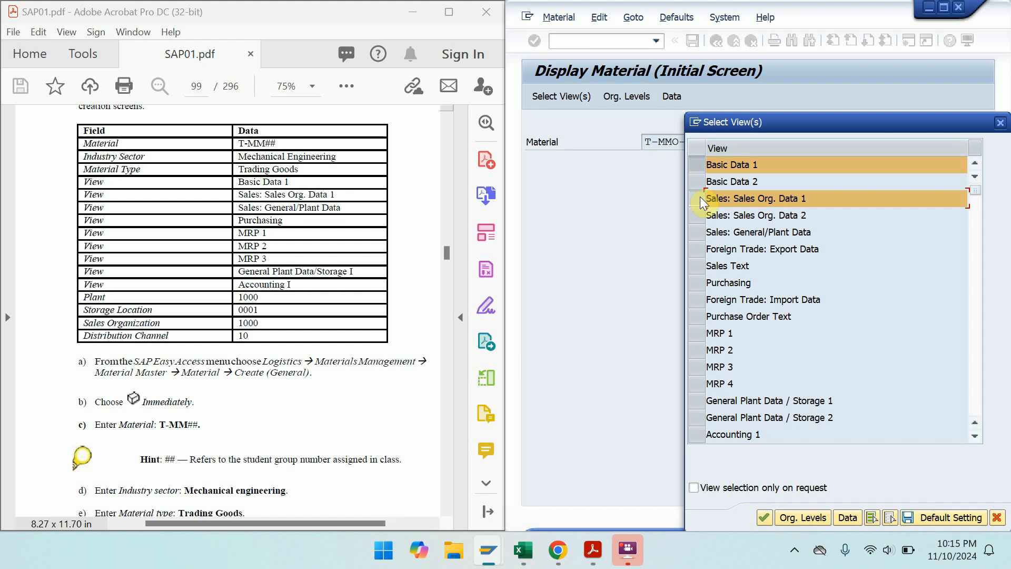
{"action": "left_click", "coordinate": [700, 235]}
{"action": "left_click", "coordinate": [697, 286]}
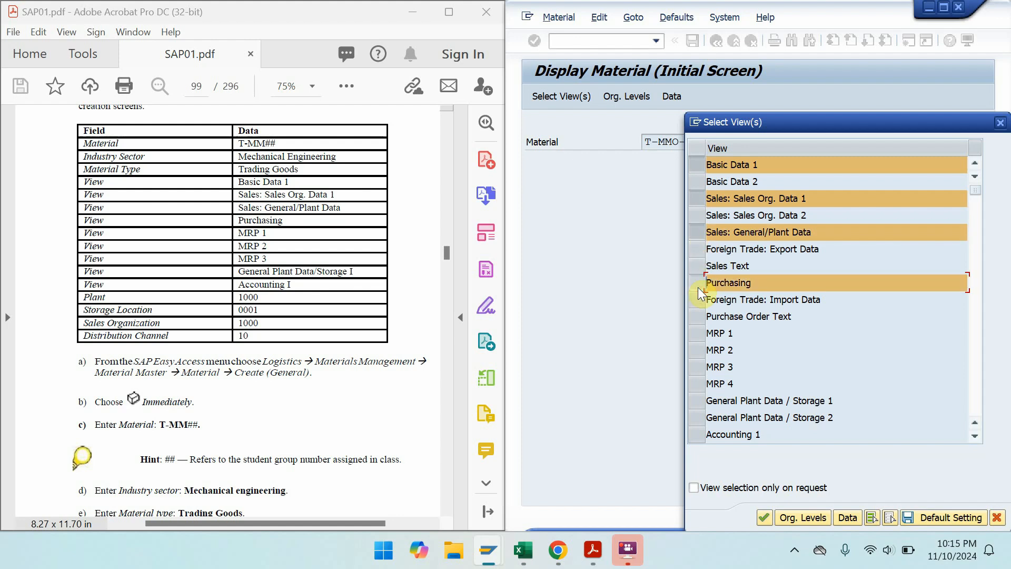
{"action": "left_click", "coordinate": [700, 333]}
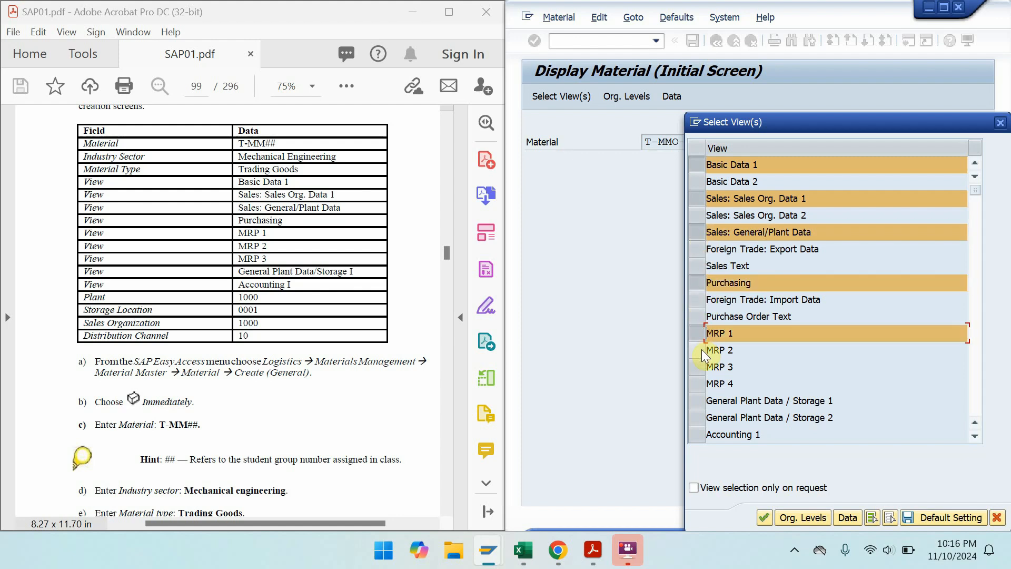
{"action": "left_click", "coordinate": [702, 349]}
{"action": "left_click", "coordinate": [701, 367]}
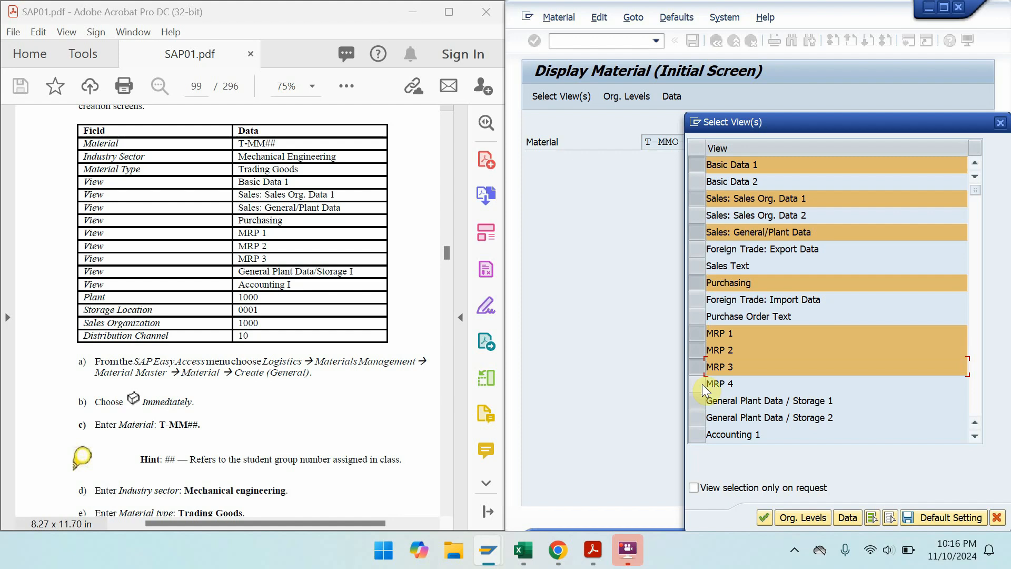
{"action": "left_click", "coordinate": [700, 435]}
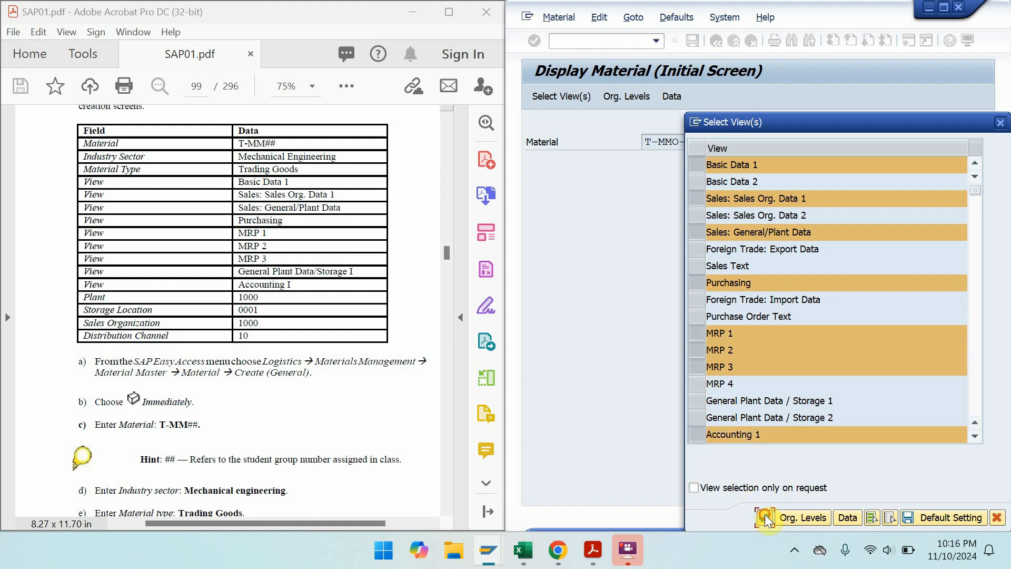
{"action": "left_click", "coordinate": [764, 516]}
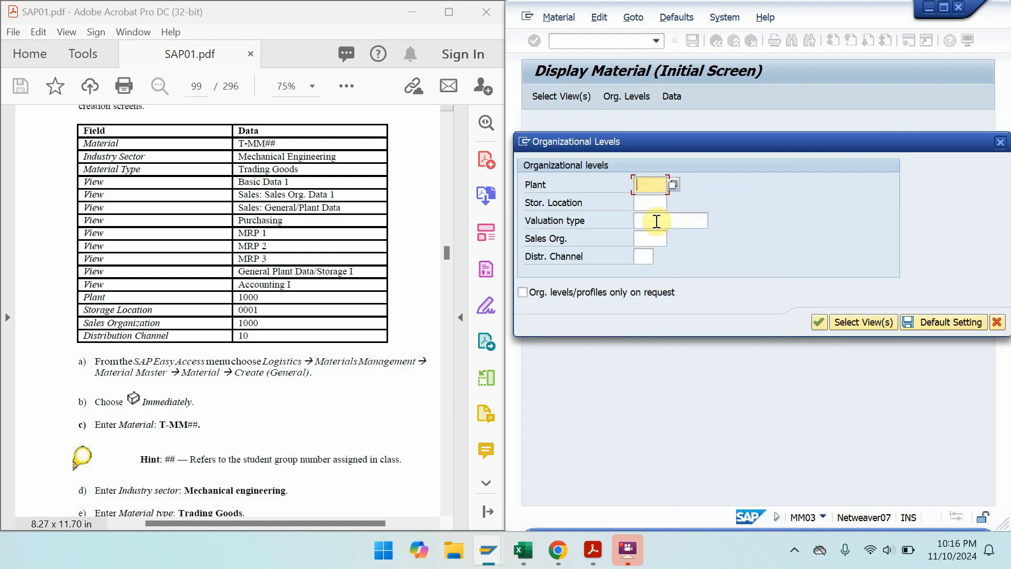
- Enter plant 1000, sales org 1000 and distribution channel 10 as organizational levels
{"action": "type", "text": "1000"}
{"action": "key", "text": "Tab"}
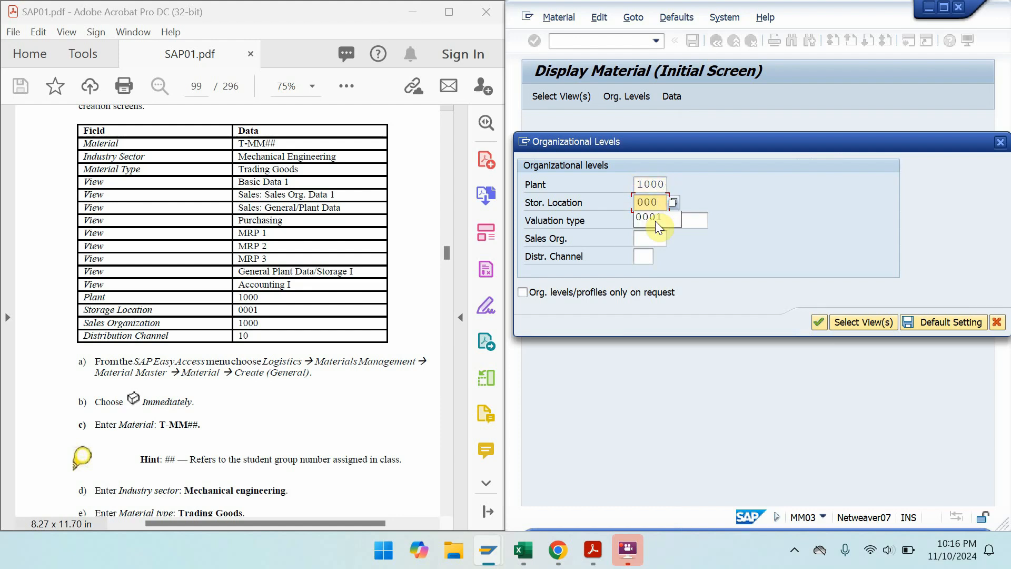
{"action": "key", "text": "Tab"}
{"action": "key", "text": "Tab"}
{"action": "type", "text": "1"}
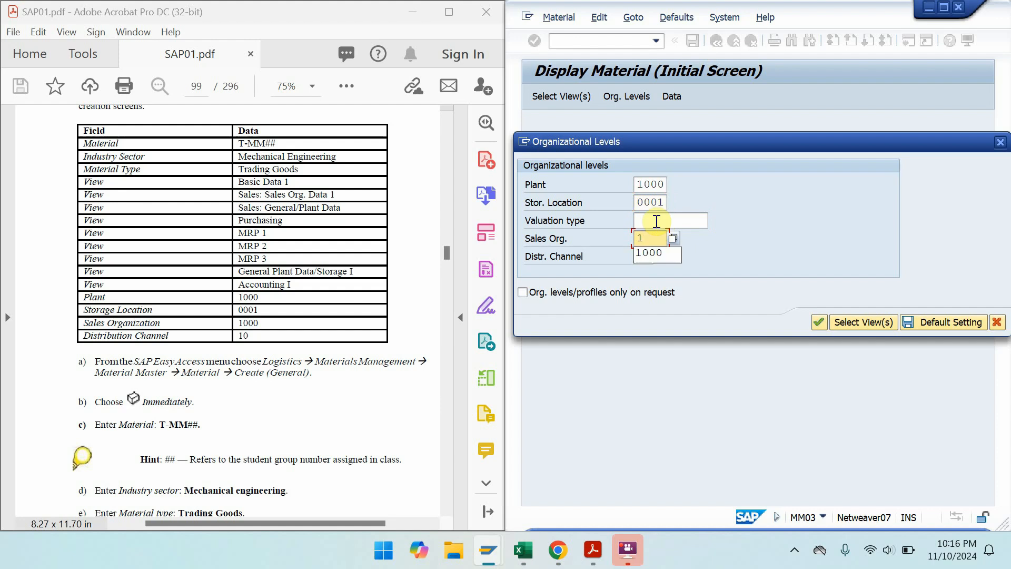
{"action": "type", "text": "000"}
{"action": "key", "text": "Tab"}
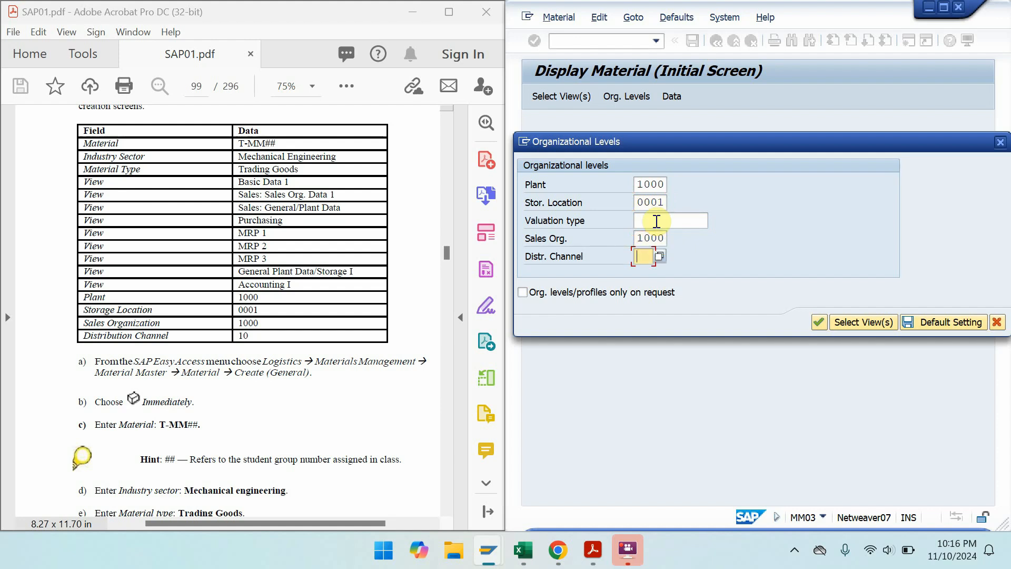
{"action": "type", "text": "10"}
{"action": "key", "text": "Return"}
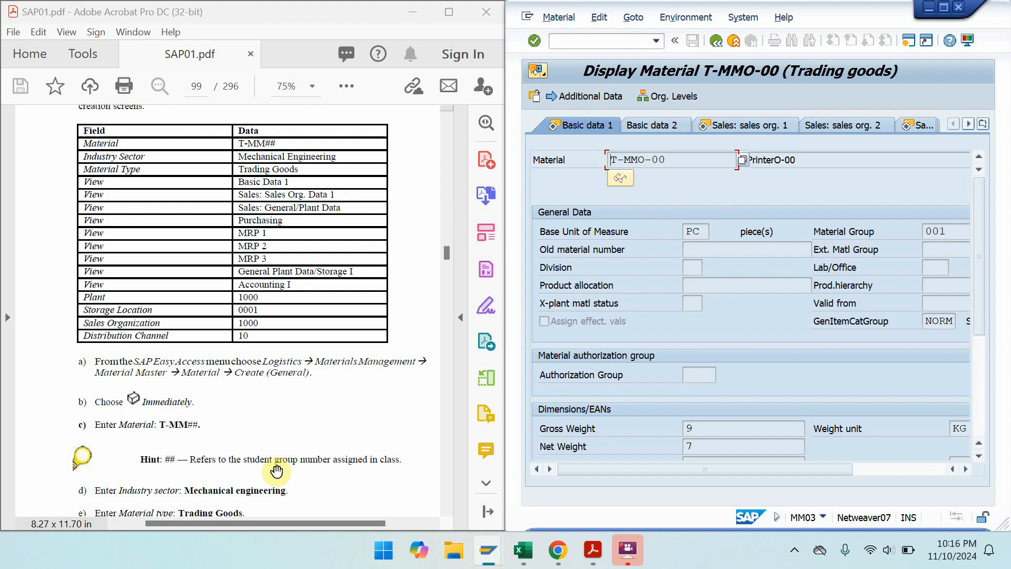
- Check the description and material group 001 against the manual, then show sales org 1 data
{"action": "left_click", "coordinate": [850, 167]}
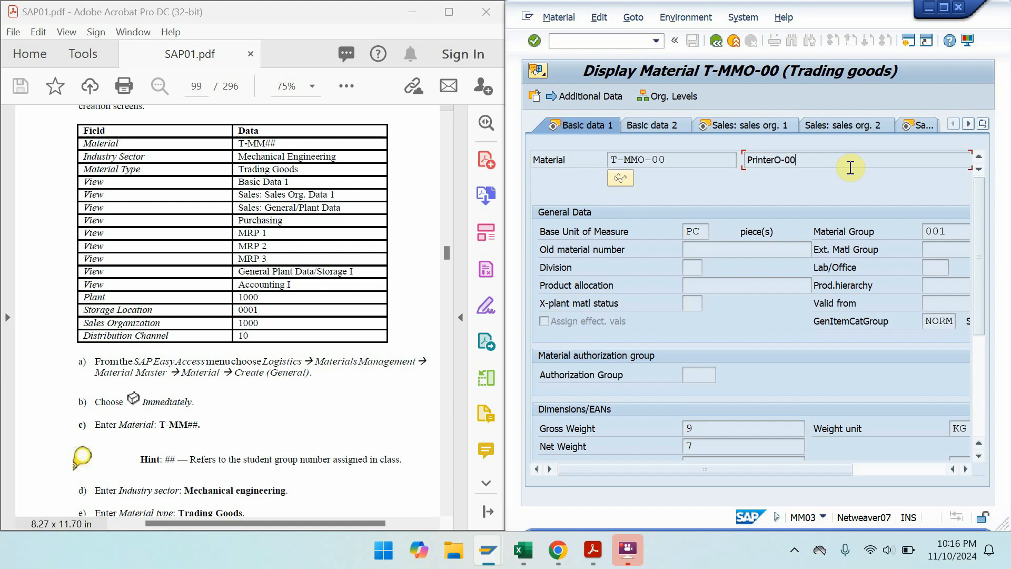
{"action": "left_click", "coordinate": [282, 323]}
{"action": "scroll", "coordinate": [255, 304], "scroll_direction": "down", "scroll_amount": 4}
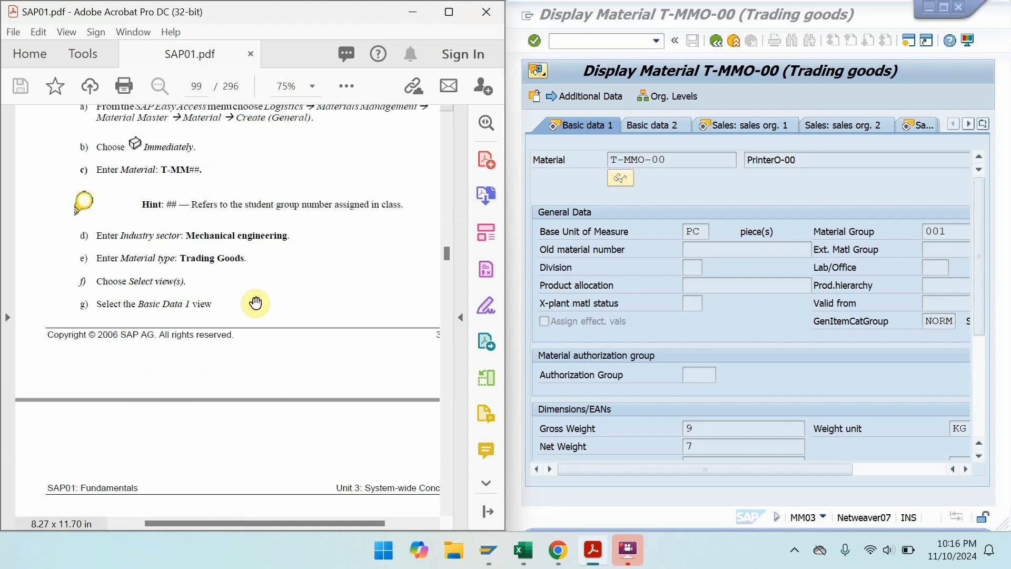
{"action": "scroll", "coordinate": [235, 300], "scroll_direction": "down", "scroll_amount": 7}
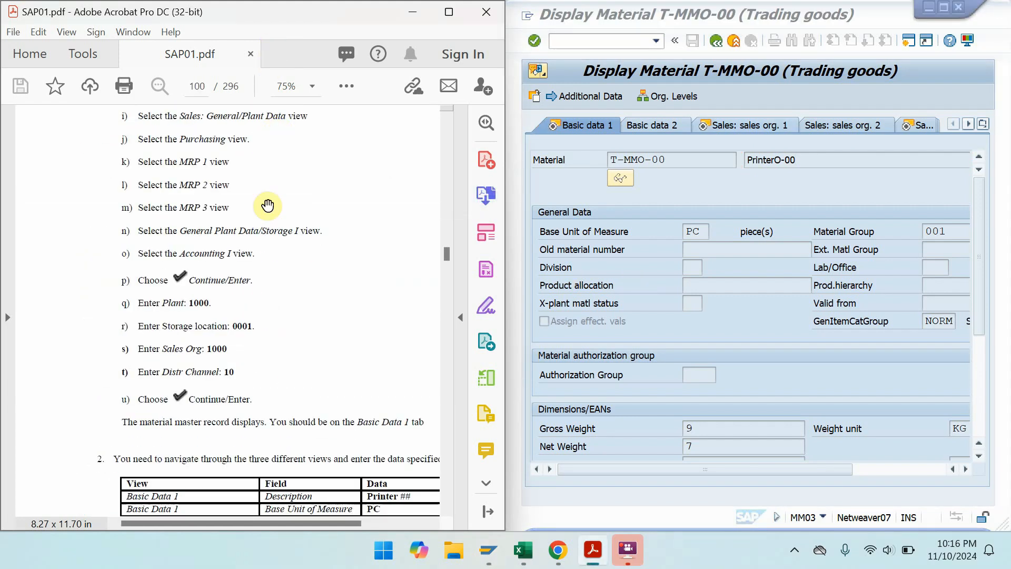
{"action": "scroll", "coordinate": [268, 206], "scroll_direction": "down", "scroll_amount": 4}
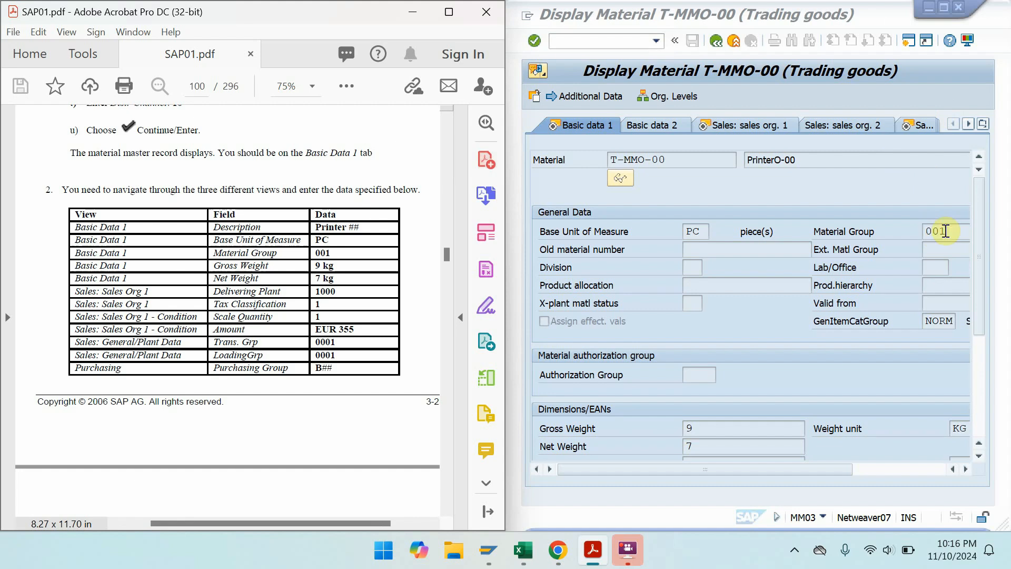
{"action": "double_click", "coordinate": [918, 228]}
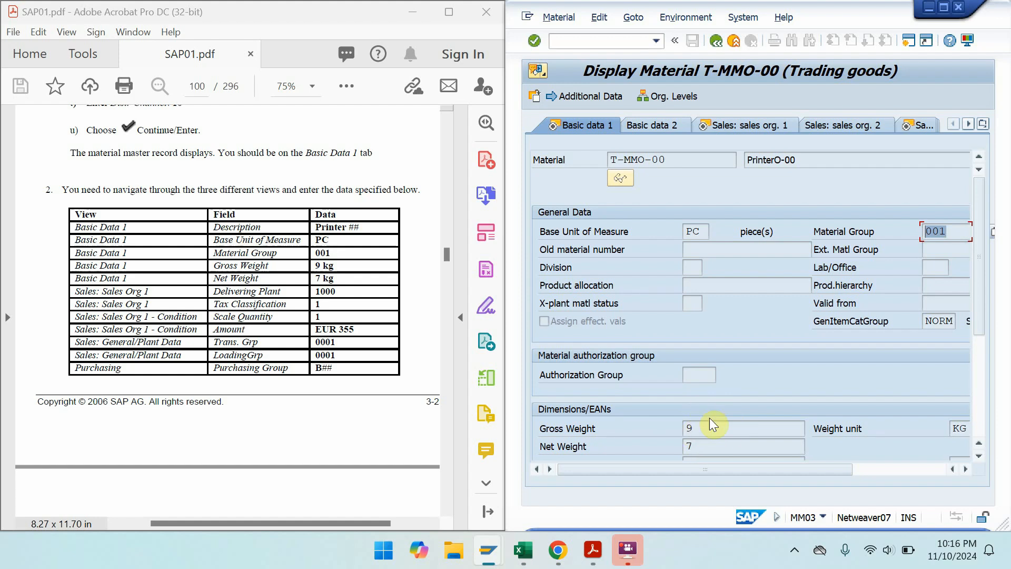
{"action": "left_click", "coordinate": [751, 126]}
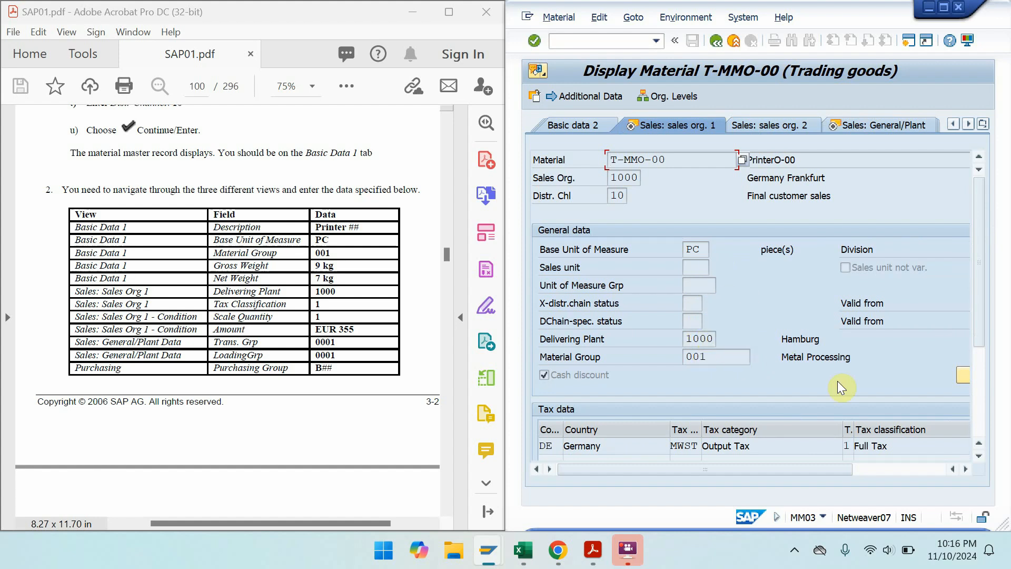
- Check the PR00 scale of 355,00 EUR per PC, then show the Sales: General/Plant data
{"action": "left_click", "coordinate": [963, 374]}
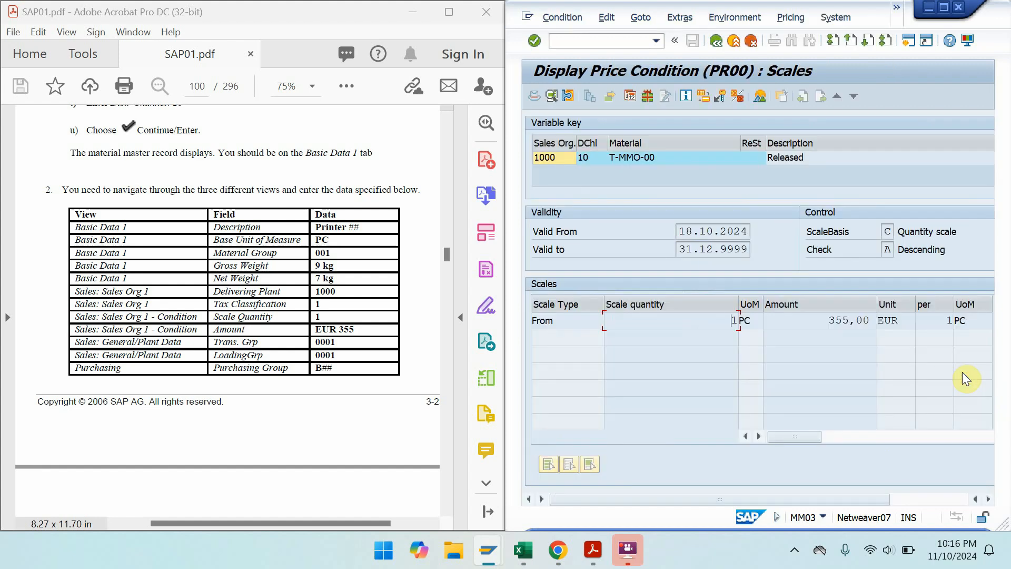
{"action": "left_click", "coordinate": [722, 42]}
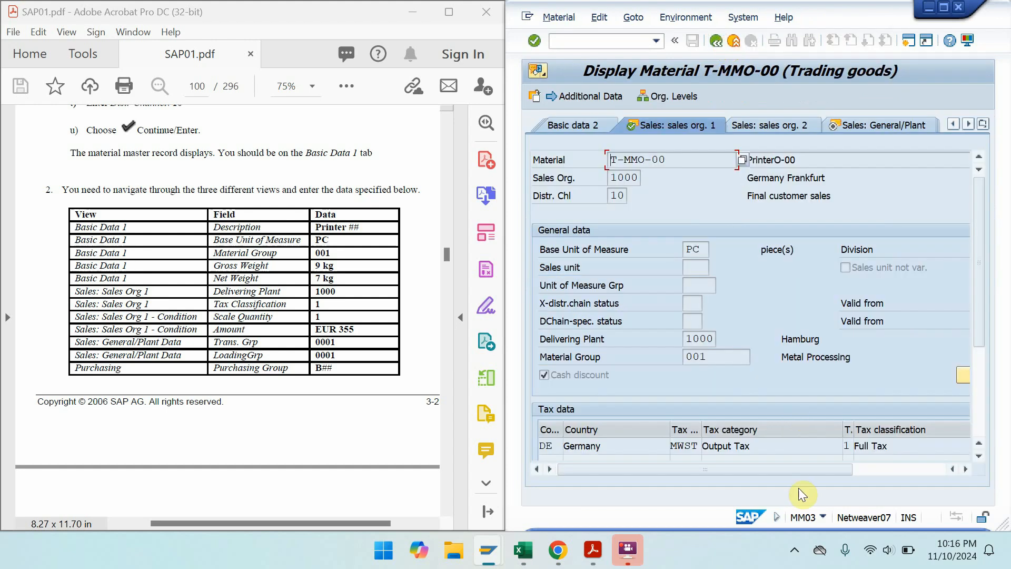
{"action": "left_click_drag", "start_coordinate": [807, 468], "coordinate": [848, 470]}
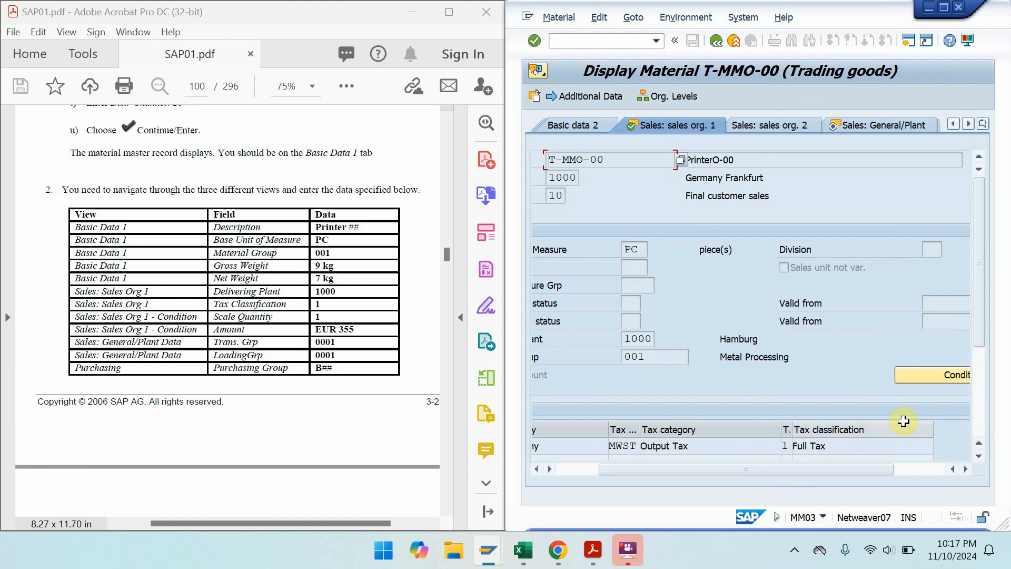
{"action": "left_click", "coordinate": [921, 376]}
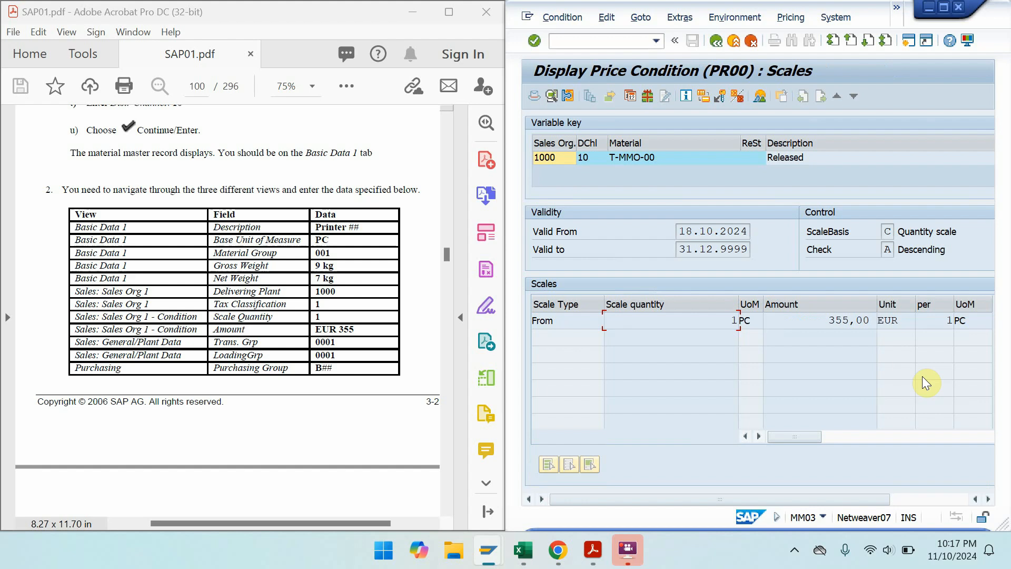
{"action": "left_click", "coordinate": [715, 41]}
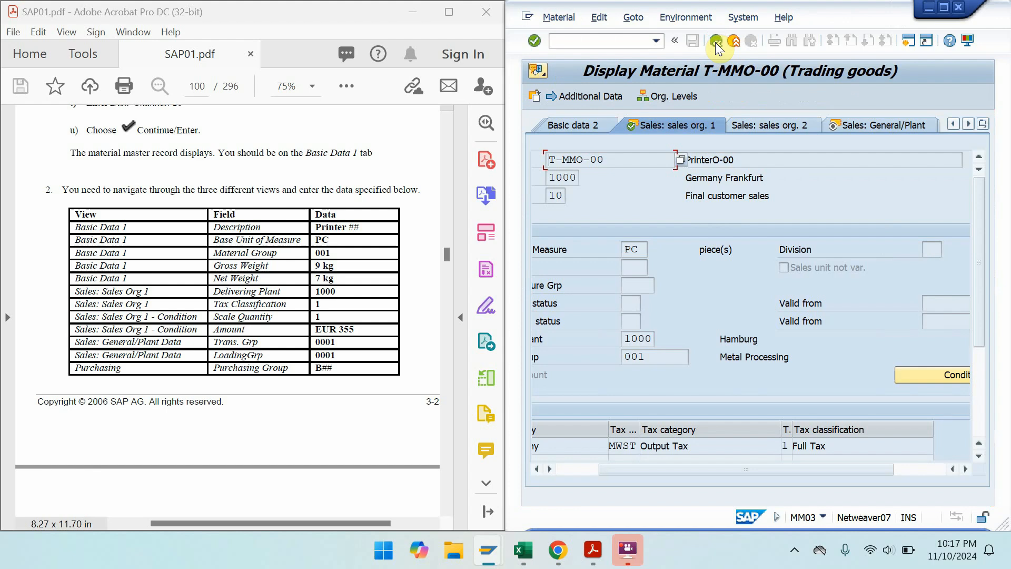
{"action": "left_click", "coordinate": [864, 130]}
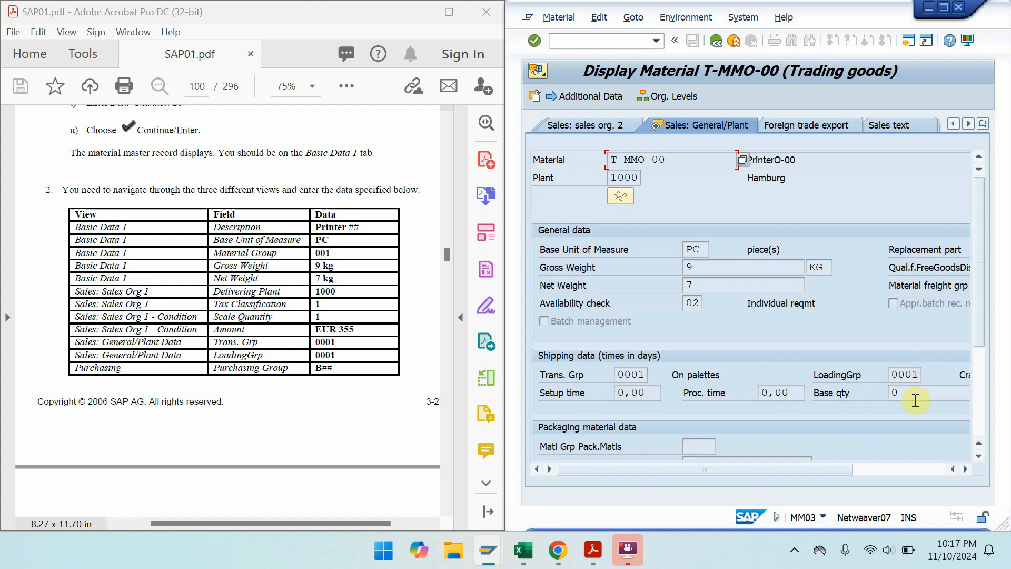
- Jump to the Purchasing view of T-MMO-00 to confirm purchasing group B00 for plant 1000
{"action": "left_click_drag", "start_coordinate": [833, 469], "coordinate": [792, 494]}
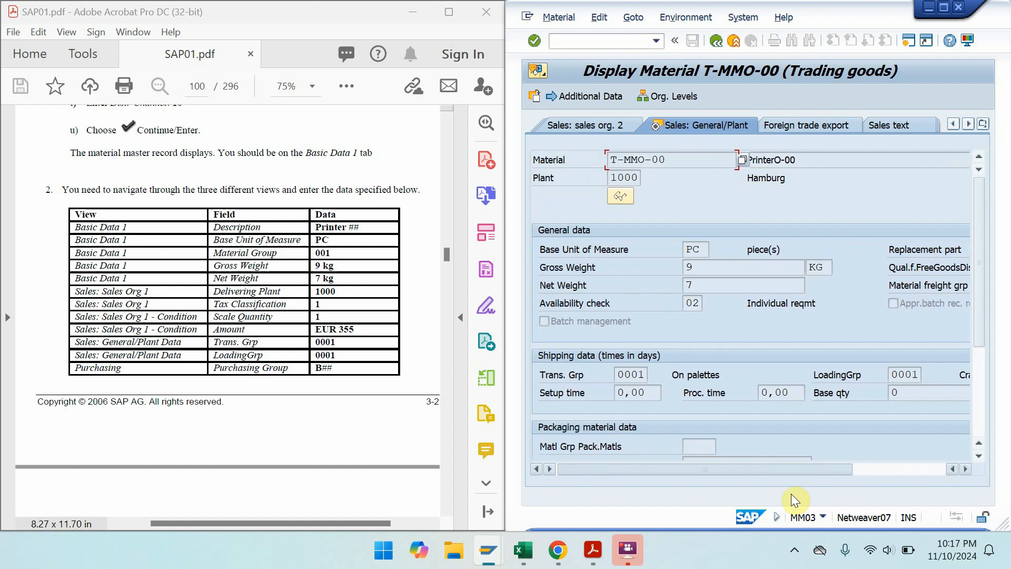
{"action": "left_click", "coordinate": [984, 124]}
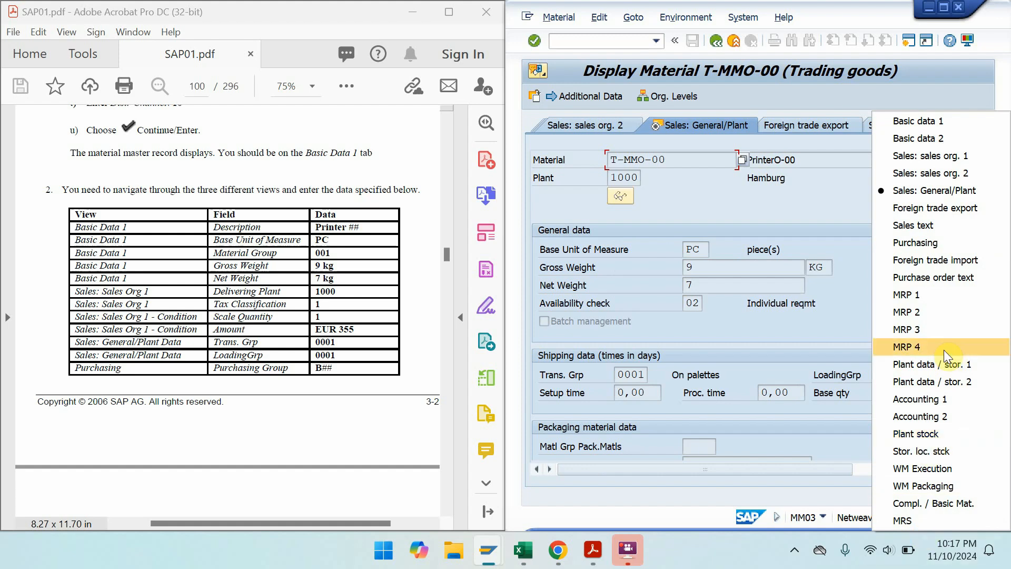
{"action": "left_click", "coordinate": [921, 247]}
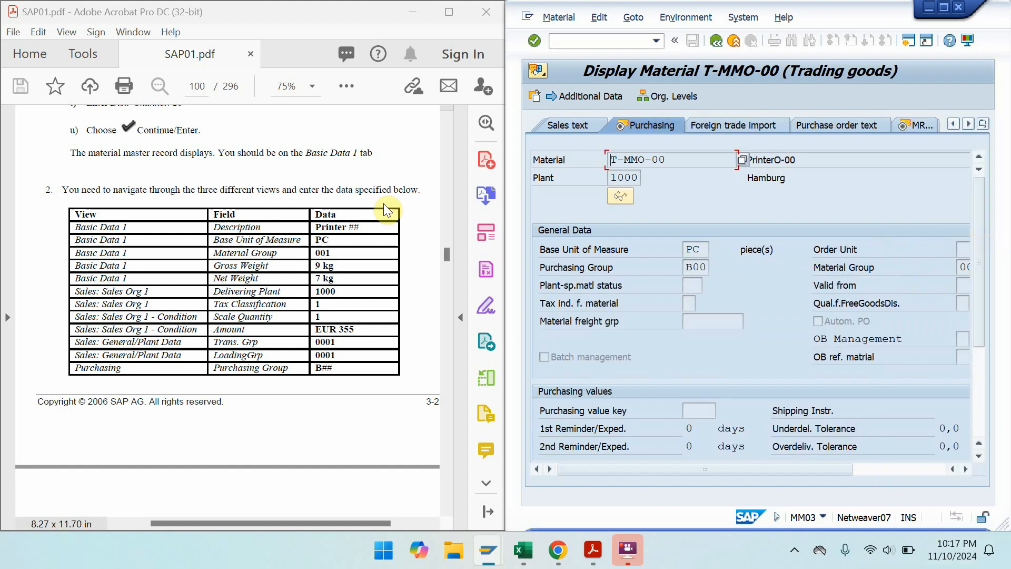
{"action": "left_click_drag", "start_coordinate": [316, 366], "coordinate": [337, 175]}
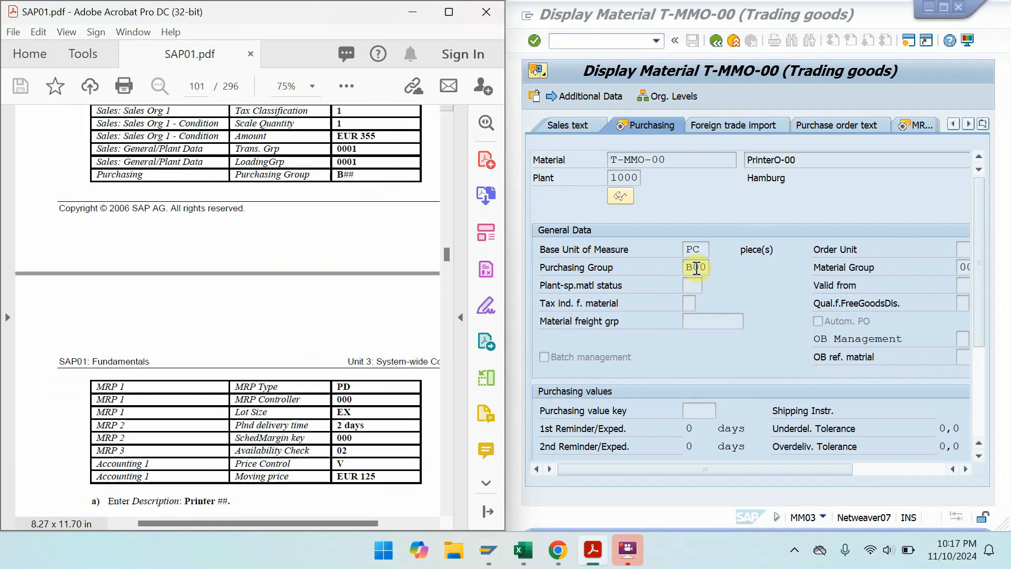
{"action": "left_click", "coordinate": [915, 126]}
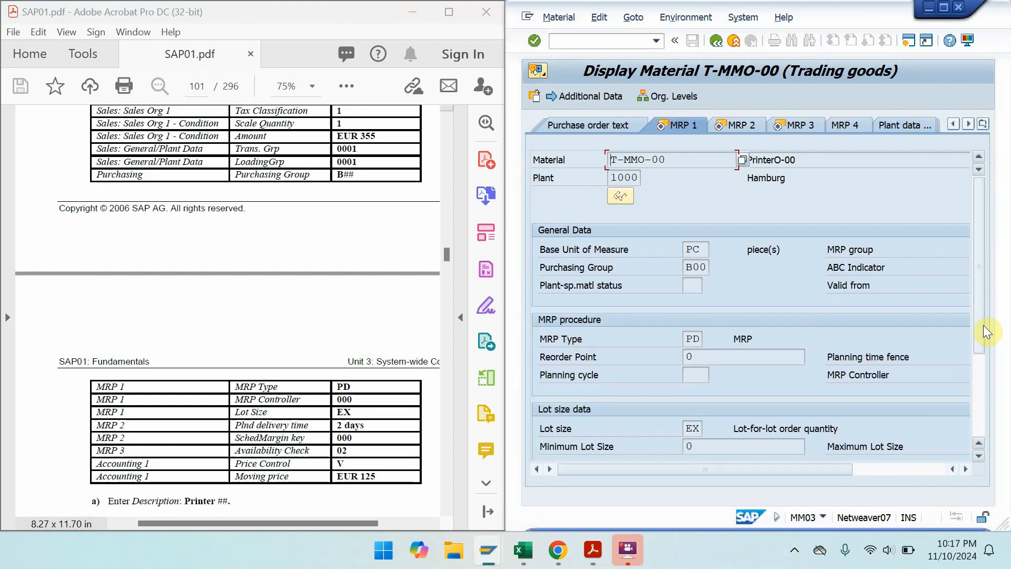
- Check MRP 1's MRP type PD and lot size EX
{"action": "left_click_drag", "start_coordinate": [983, 327], "coordinate": [985, 369]}
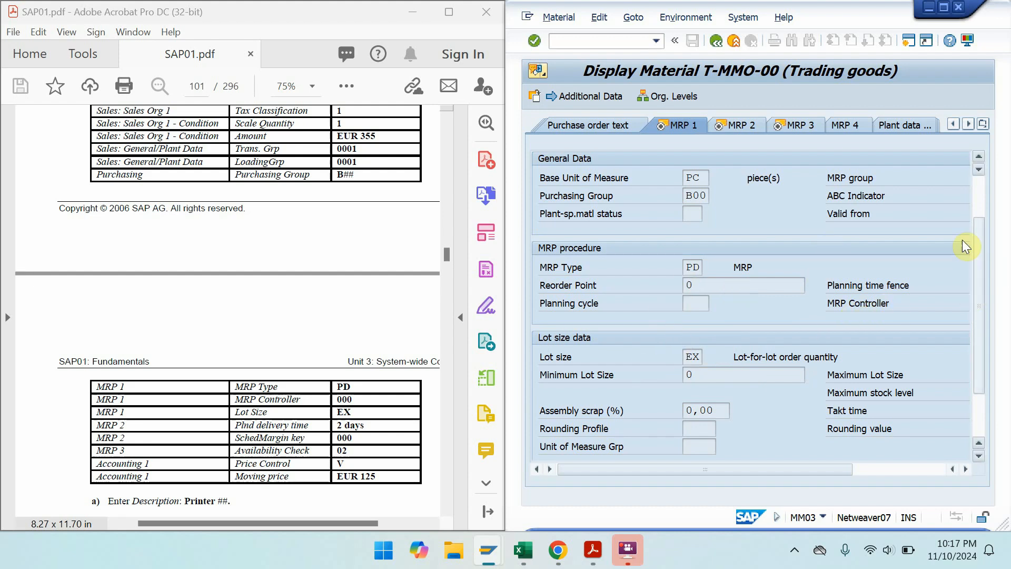
{"action": "mouse_move", "coordinate": [978, 327]}
{"action": "left_mouse_down"}
{"action": "mouse_move", "coordinate": [977, 378]}
{"action": "mouse_move", "coordinate": [972, 300]}
{"action": "mouse_move", "coordinate": [980, 343]}
{"action": "left_mouse_up"}
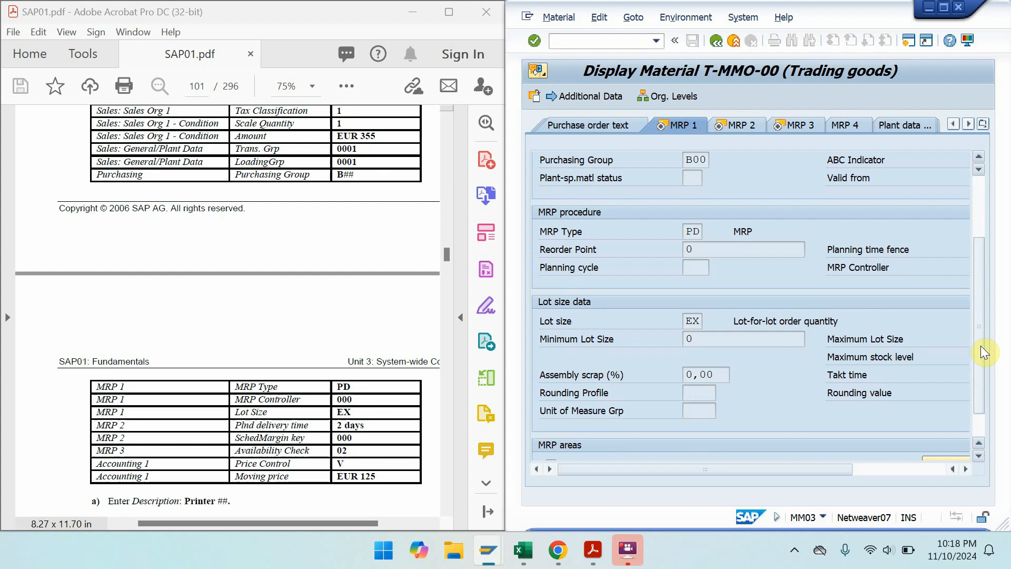
{"action": "left_click", "coordinate": [687, 230]}
{"action": "left_click_drag", "start_coordinate": [686, 230], "coordinate": [709, 230]}
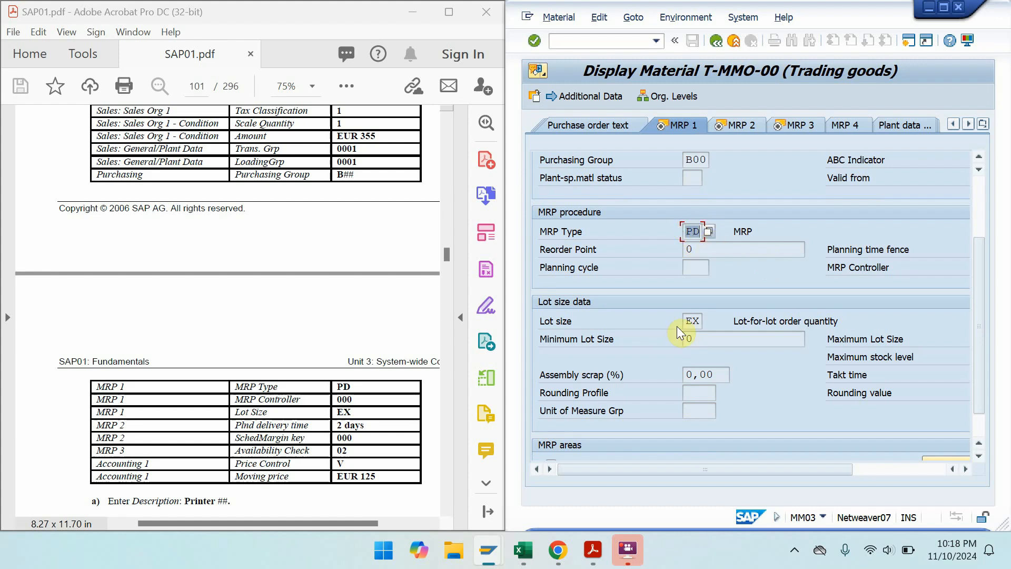
{"action": "left_click_drag", "start_coordinate": [689, 323], "coordinate": [750, 313]}
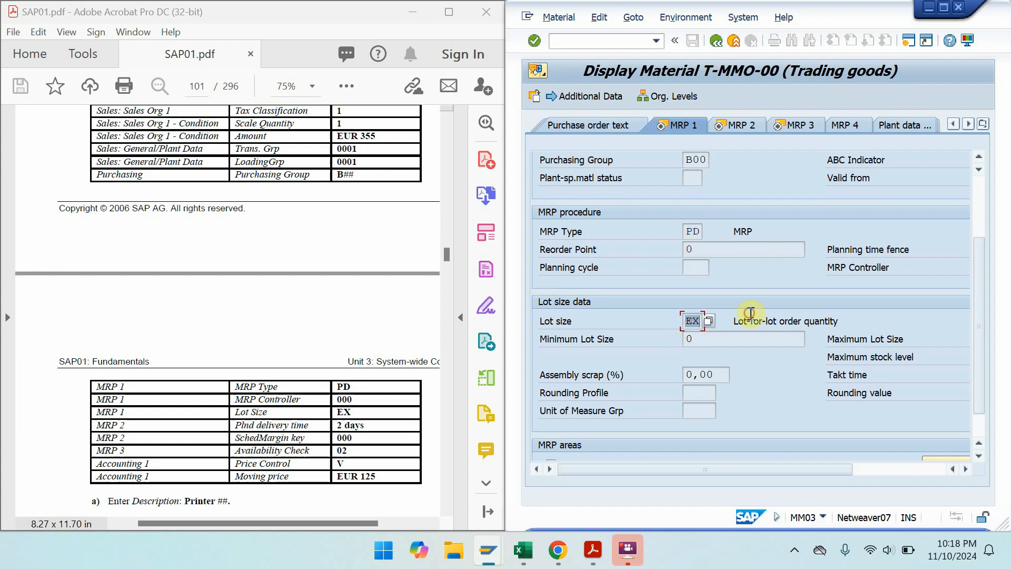
- Advance through MRP 2 and MRP 3 to Accounting 1, showing moving price 125,00 EUR
{"action": "key", "text": "Return"}
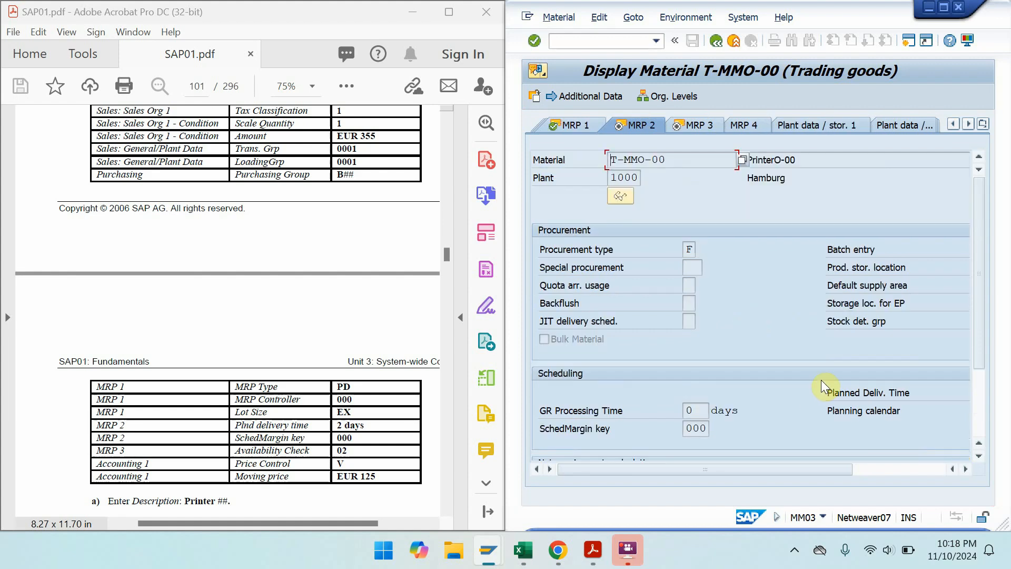
{"action": "left_click_drag", "start_coordinate": [838, 466], "coordinate": [899, 478]}
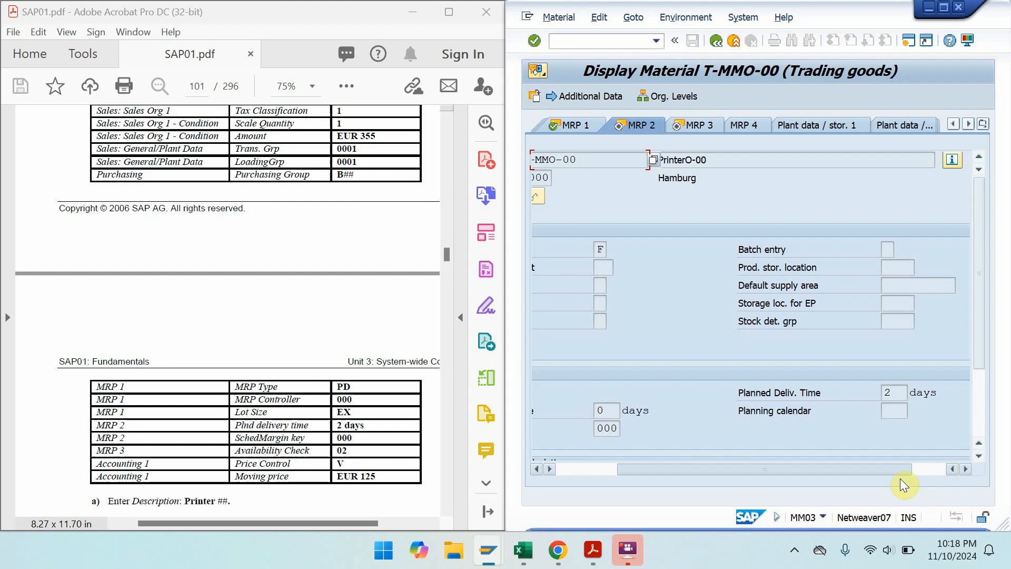
{"action": "left_click_drag", "start_coordinate": [901, 477], "coordinate": [805, 484]}
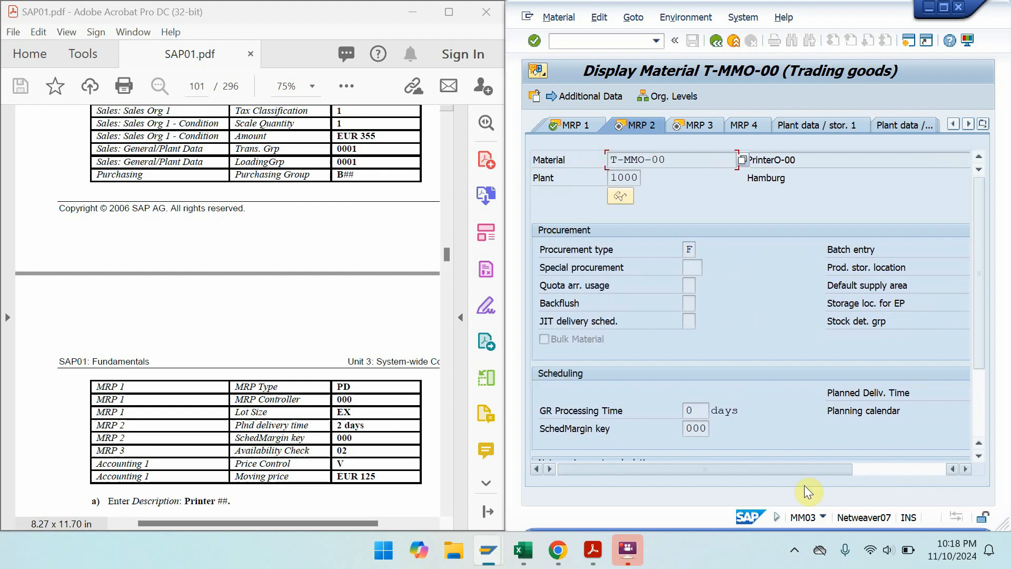
{"action": "key", "text": "Return"}
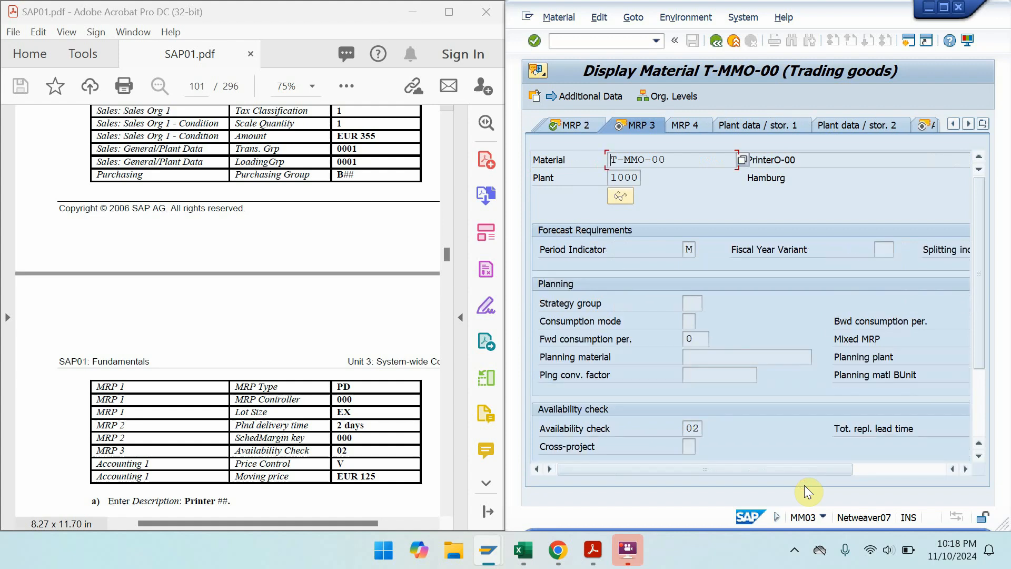
{"action": "key", "text": "Return"}
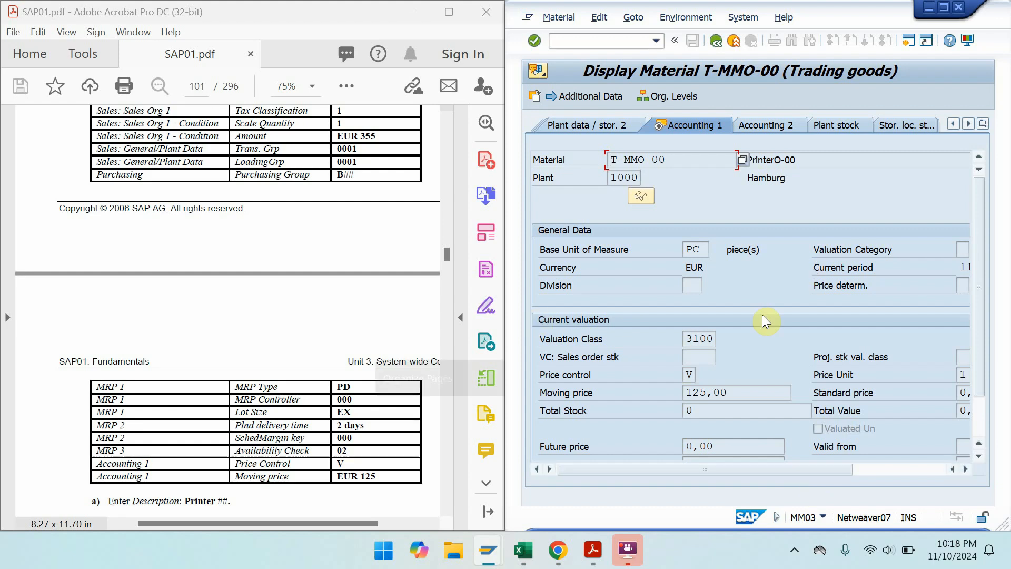
{"action": "left_click_drag", "start_coordinate": [174, 400], "coordinate": [179, 109]}
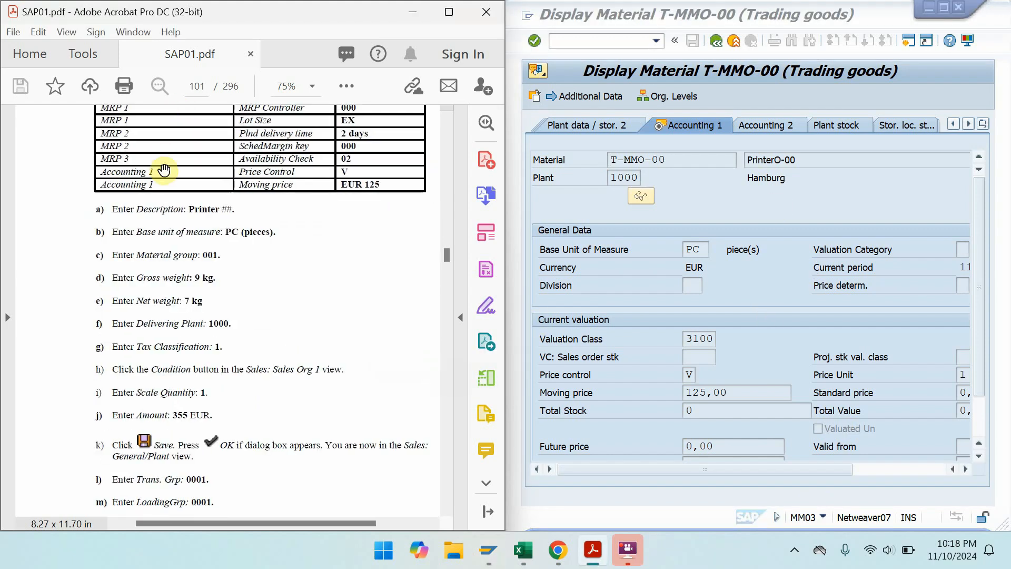
- Locate Exercise 4-1 in the full-screen SAP01 manual, then maximise the SAP window
{"action": "key", "text": "ctrl+l"}
{"action": "scroll", "coordinate": [164, 171], "scroll_direction": "down", "scroll_amount": 4}
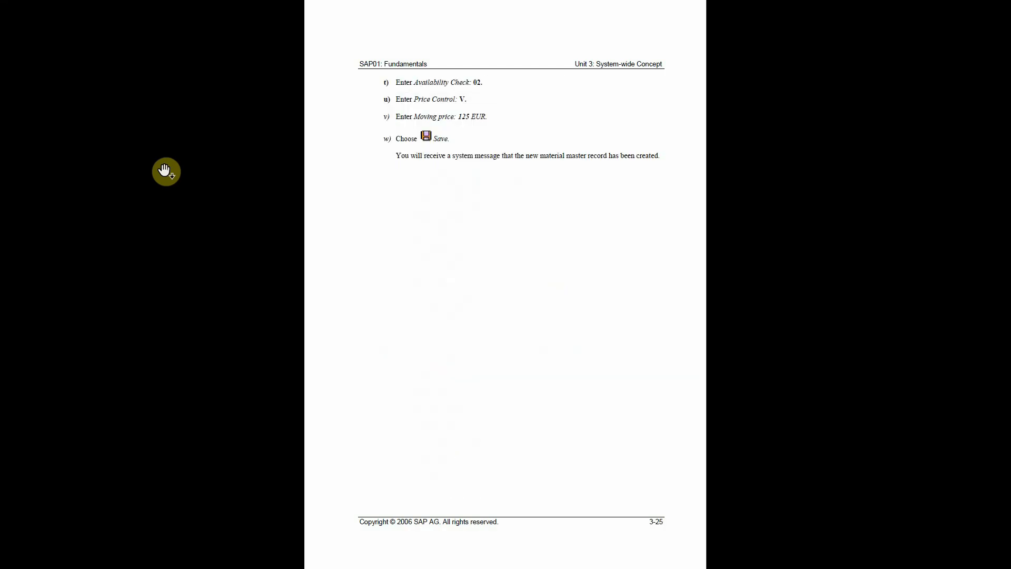
{"action": "scroll", "coordinate": [164, 171], "scroll_direction": "down", "scroll_amount": 6}
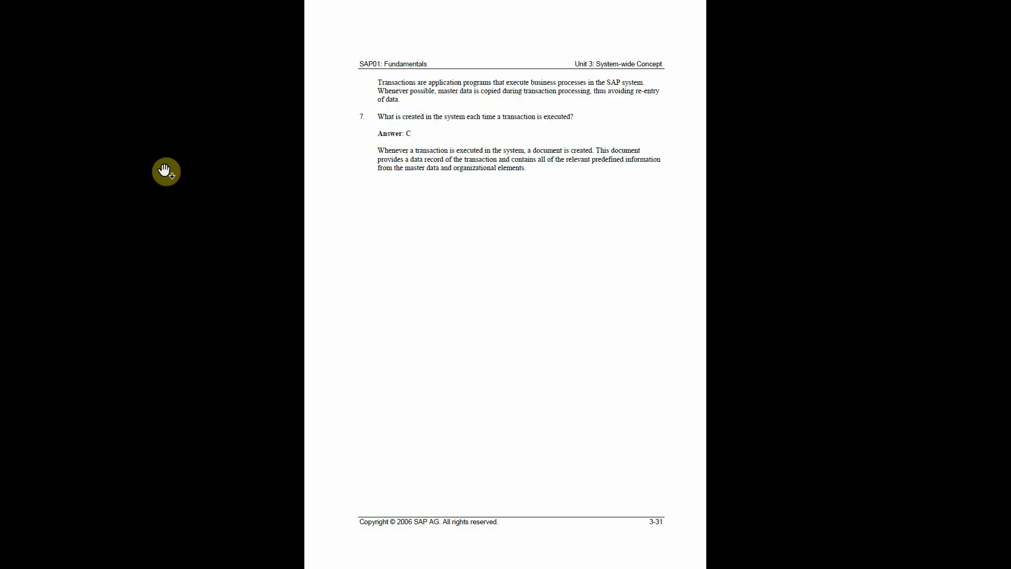
{"action": "scroll", "coordinate": [177, 183], "scroll_direction": "down", "scroll_amount": 6}
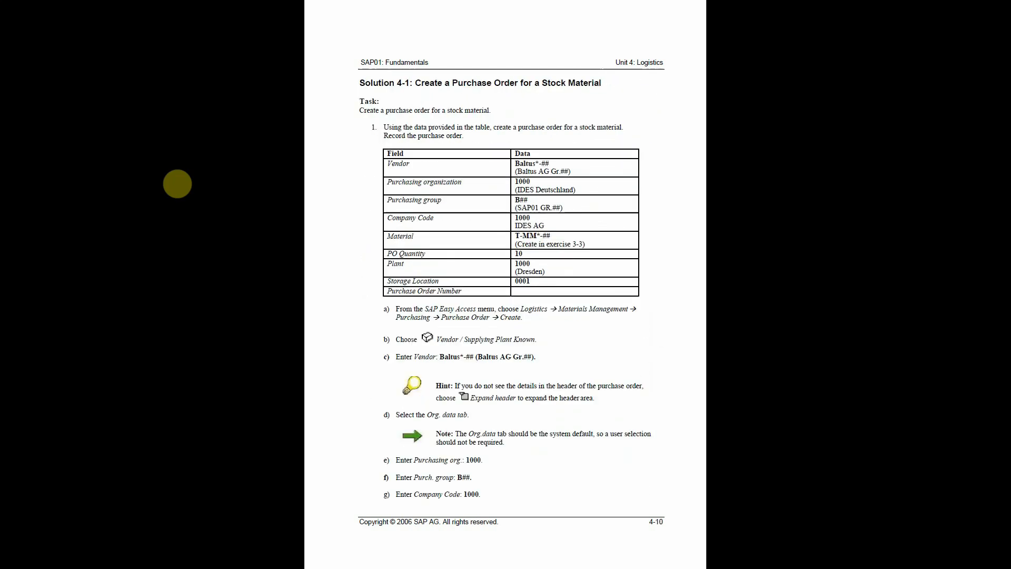
{"action": "scroll", "coordinate": [177, 183], "scroll_direction": "up", "scroll_amount": 2}
{"action": "key", "text": "Escape"}
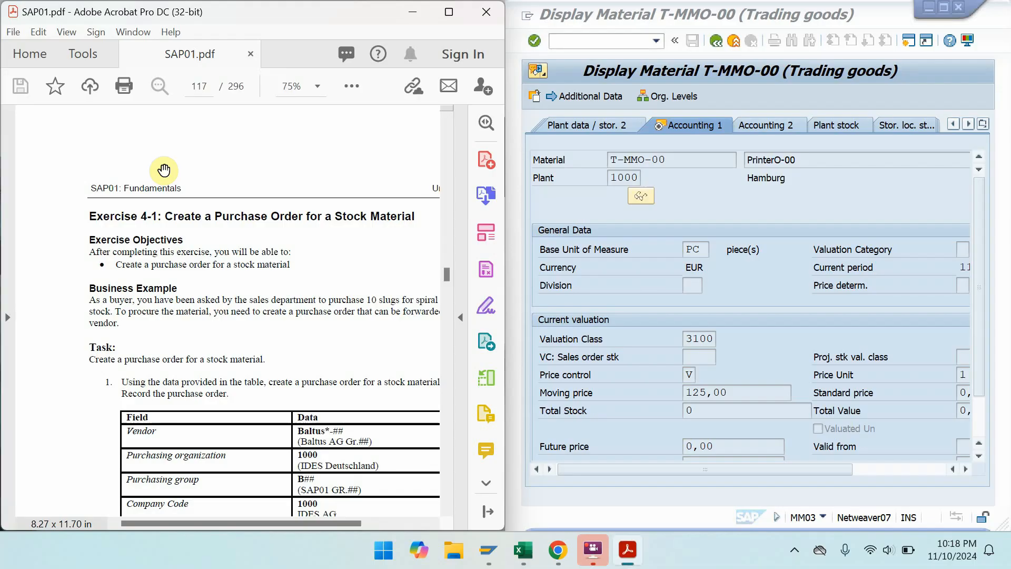
{"action": "left_click", "coordinate": [943, 8]}
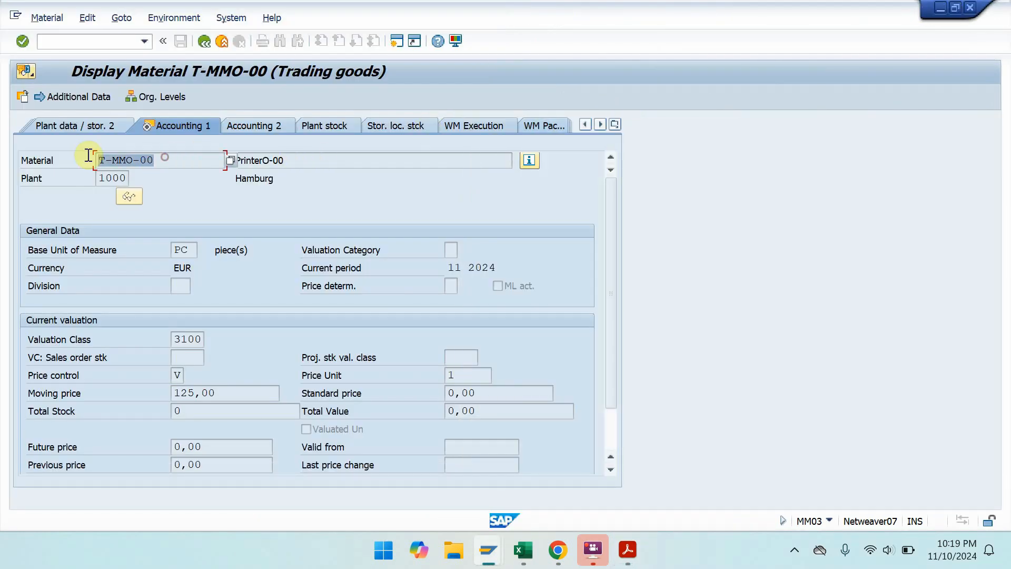
- Run the /nmmbe stock overview for plant 1000, storage location 0001, then minimise SAP
{"action": "left_click", "coordinate": [100, 42]}
{"action": "type", "text": "/nmmbe"}
{"action": "key", "text": "Return"}
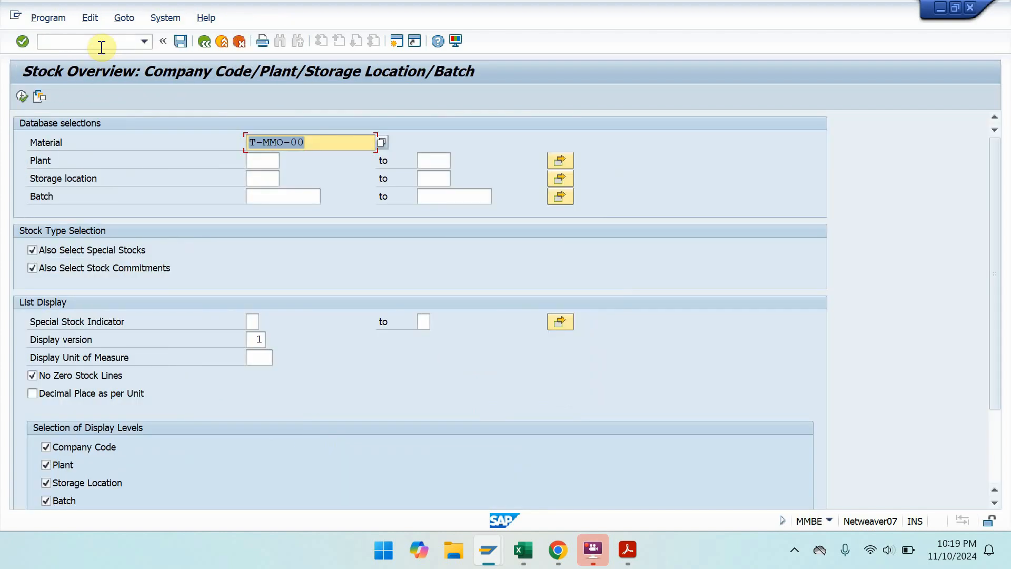
{"action": "left_click", "coordinate": [261, 160]}
{"action": "type", "text": "1000"}
{"action": "key", "text": "Tab"}
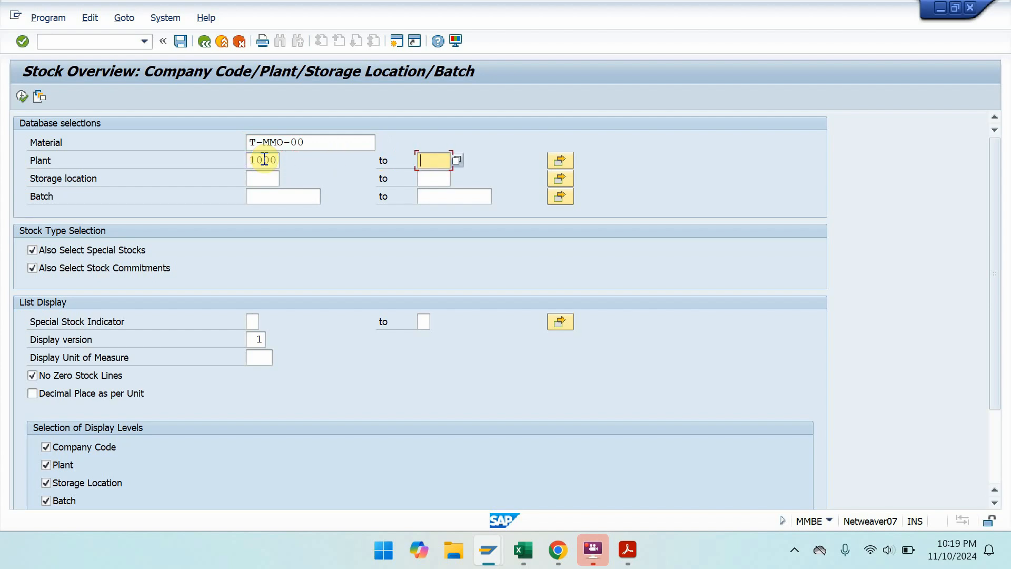
{"action": "left_click", "coordinate": [265, 179]}
{"action": "type", "text": "00"}
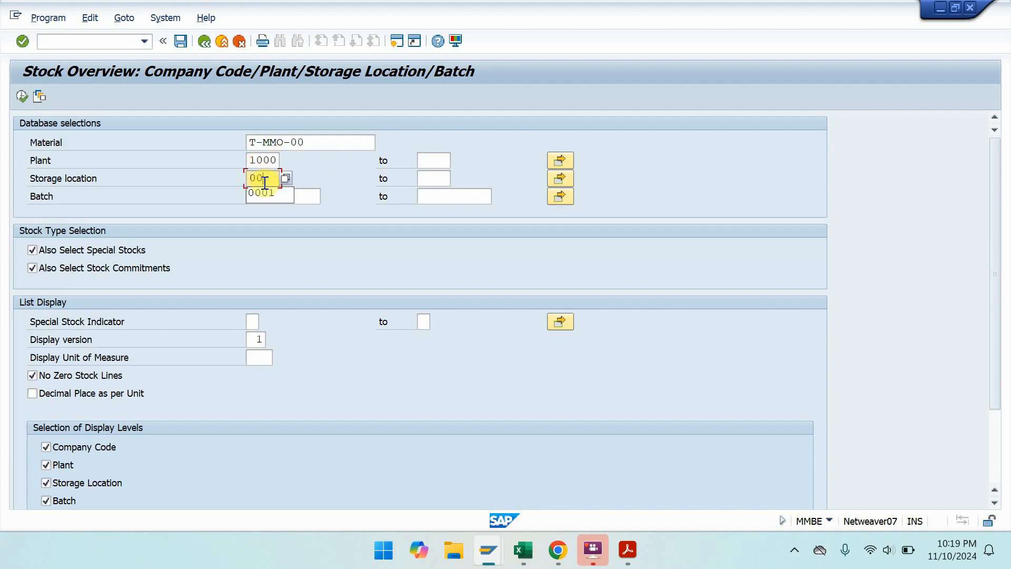
{"action": "type", "text": "01"}
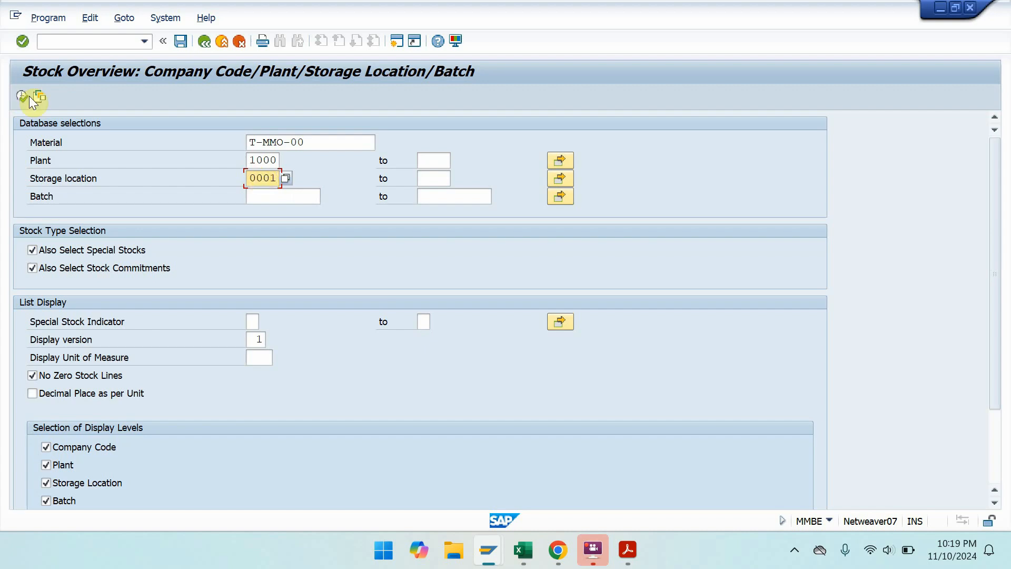
{"action": "left_click", "coordinate": [21, 99]}
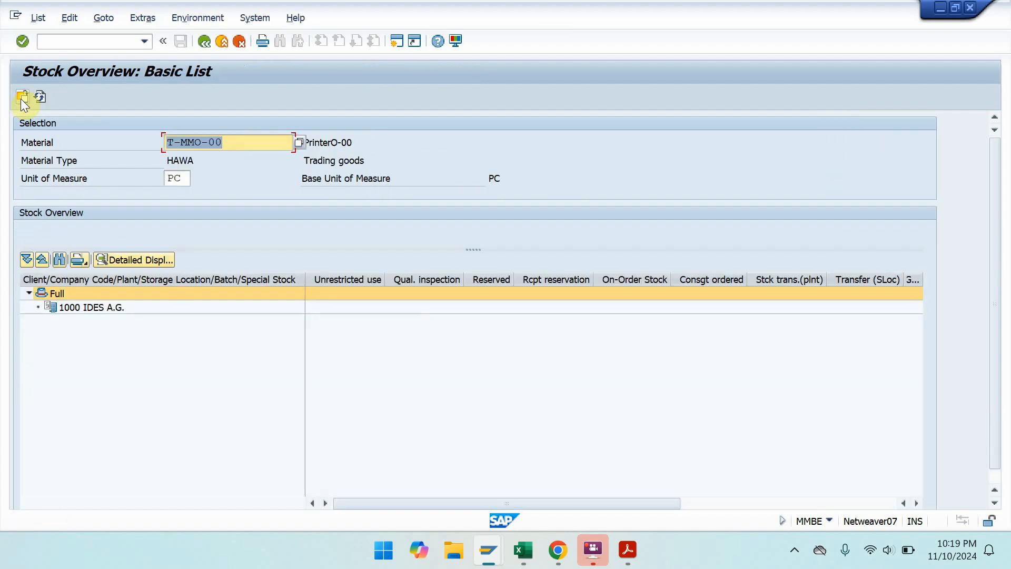
{"action": "left_click", "coordinate": [941, 8]}
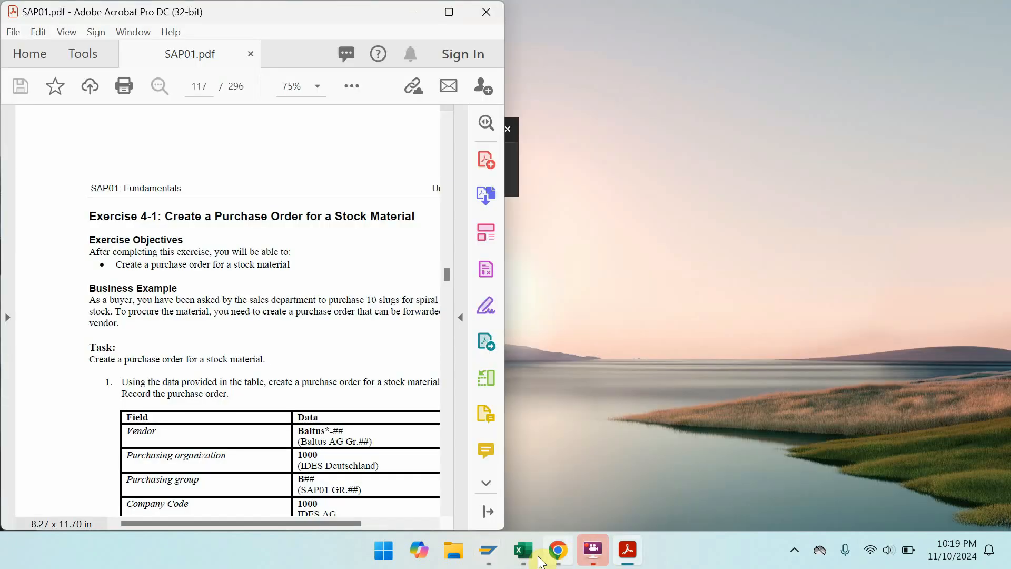
- End the Display Material session via System > End Session
{"action": "mouse_move", "coordinate": [490, 558]}
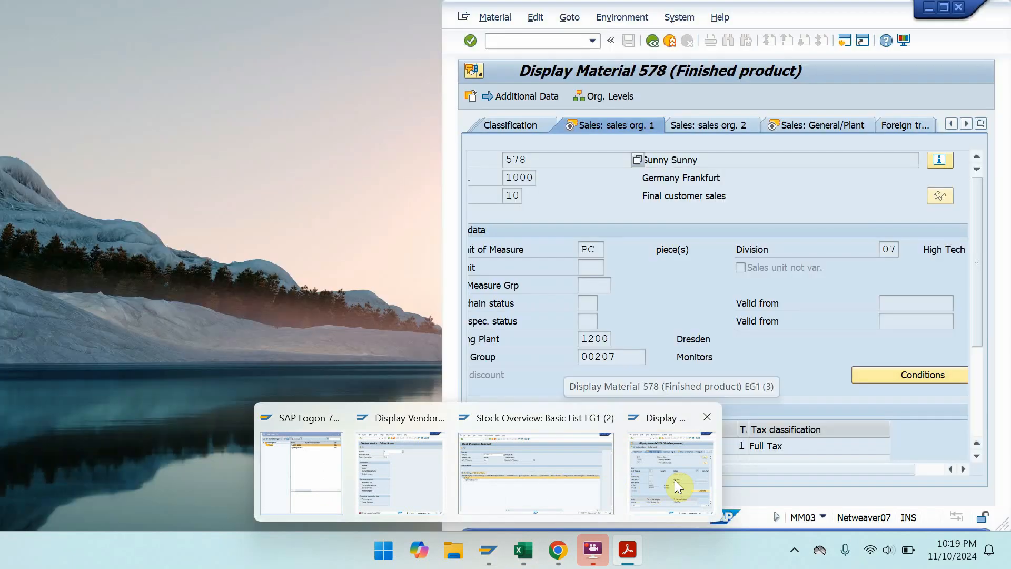
{"action": "left_click", "coordinate": [675, 479]}
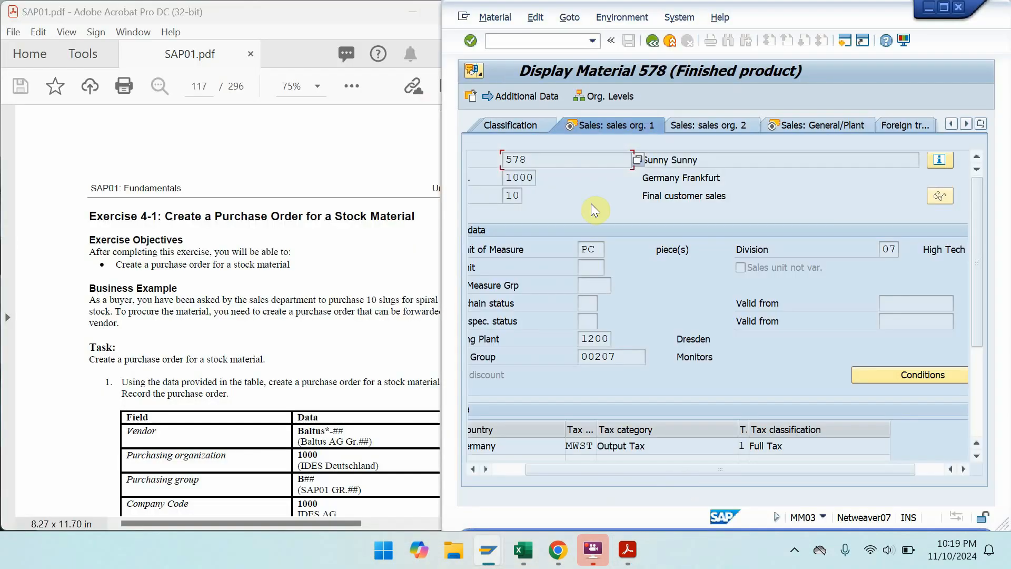
{"action": "left_click", "coordinate": [678, 17]}
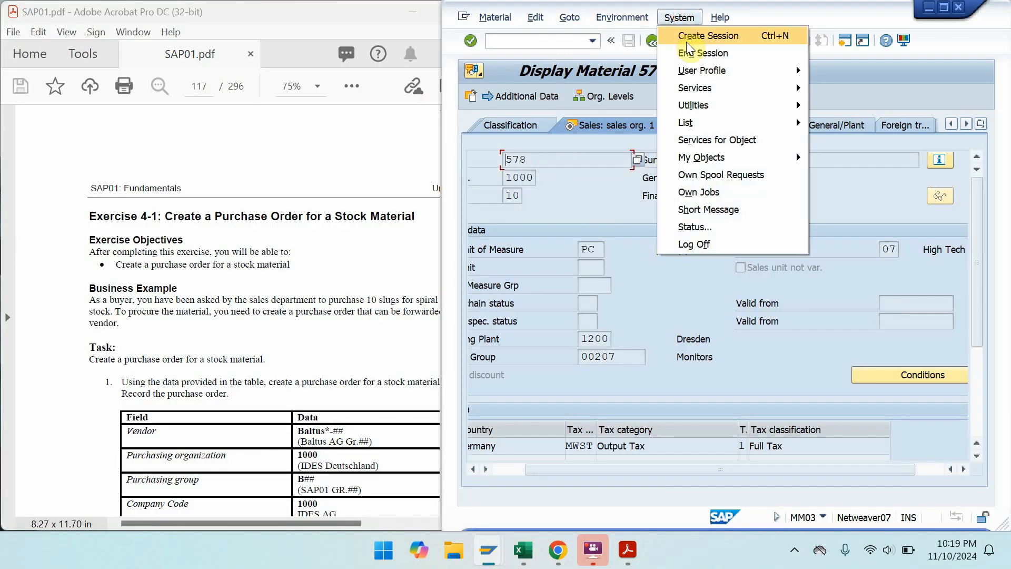
{"action": "left_click", "coordinate": [688, 49]}
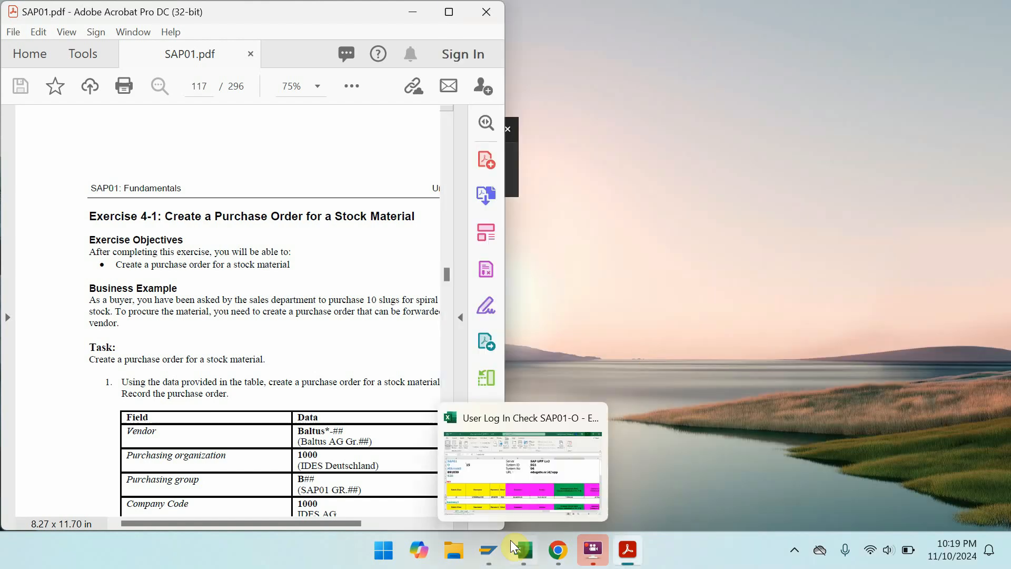
- Snap the Stock Overview window to the right half with the exercise PDF on the left
{"action": "mouse_move", "coordinate": [501, 545]}
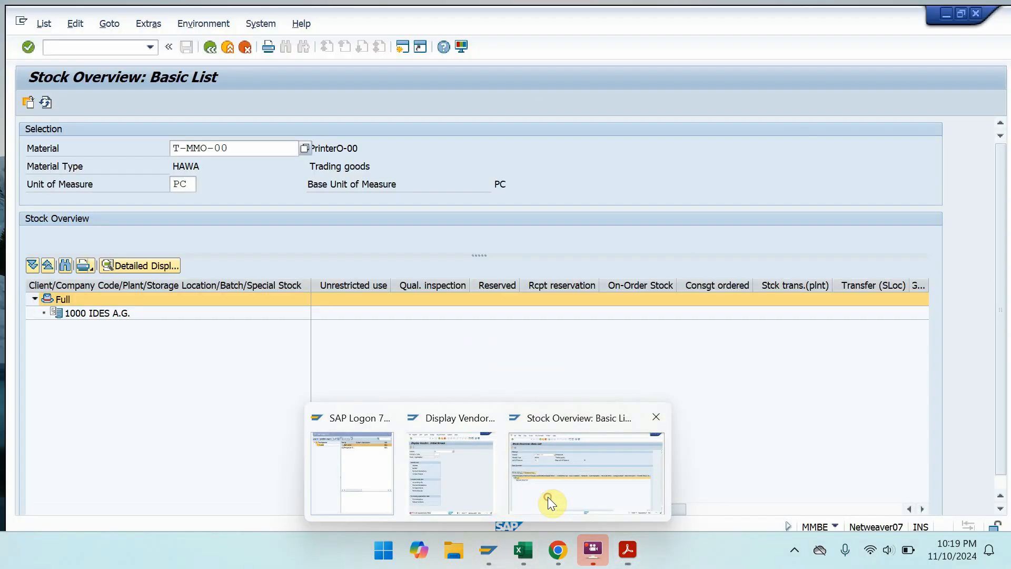
{"action": "left_click", "coordinate": [548, 497]}
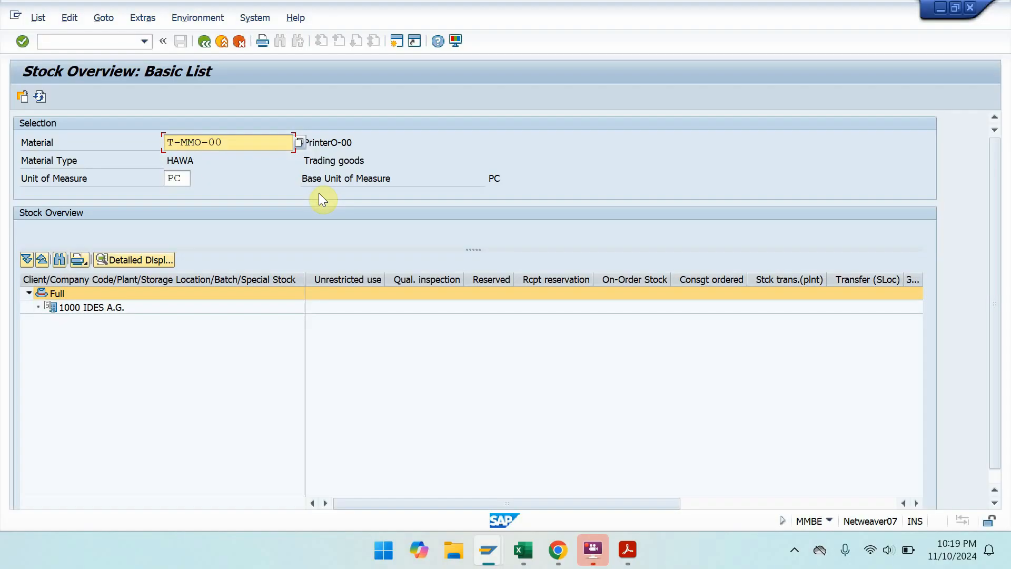
{"action": "key", "text": "super+Right"}
{"action": "key", "text": "Return"}
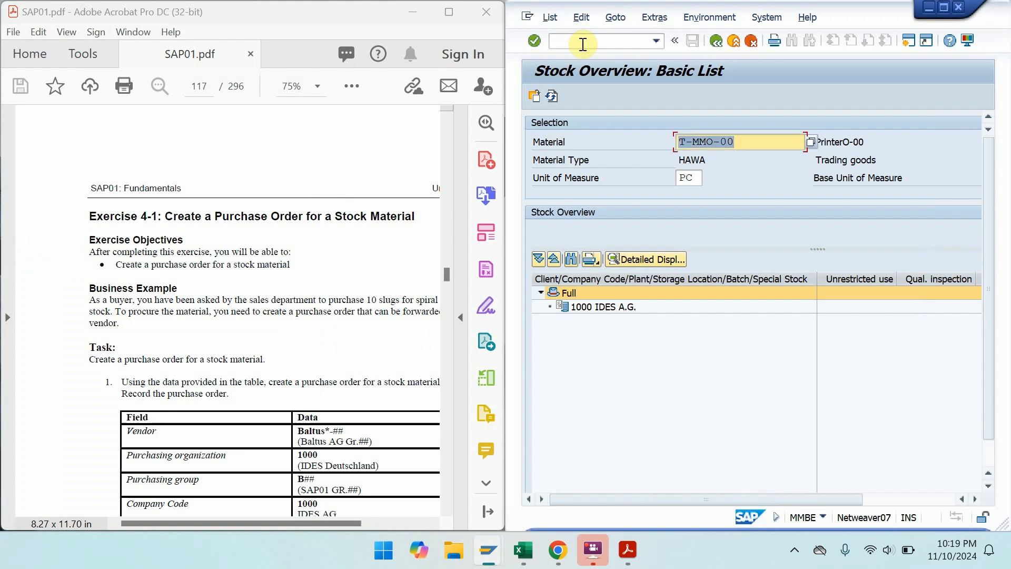
- Return the stock overview session to SAP Easy Access with /n and scroll the manual to Solution 4-1
{"action": "left_click", "coordinate": [583, 43]}
{"action": "type", "text": "/n"}
{"action": "key", "text": "Return"}
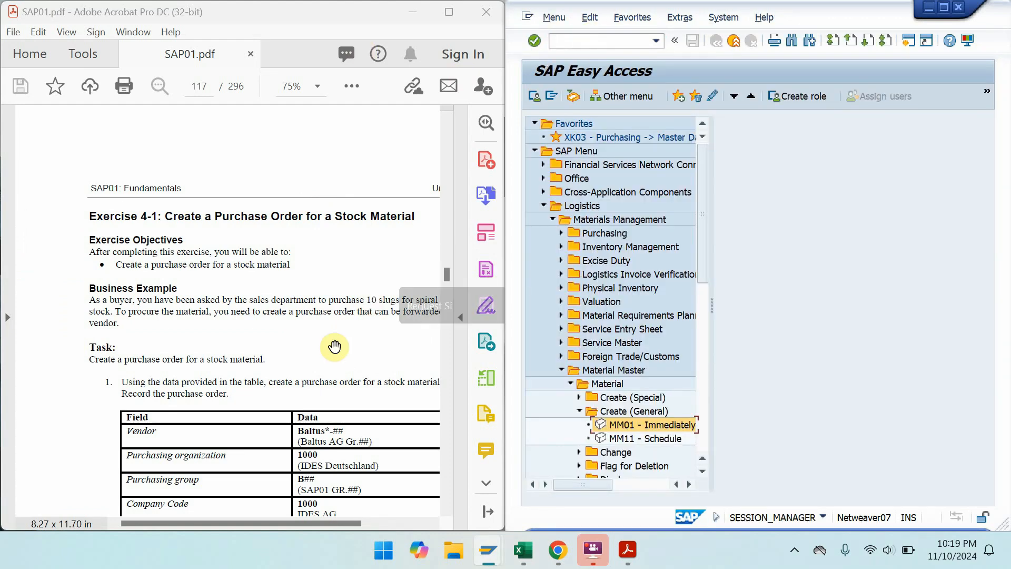
{"action": "left_click_drag", "start_coordinate": [335, 345], "coordinate": [269, 212]}
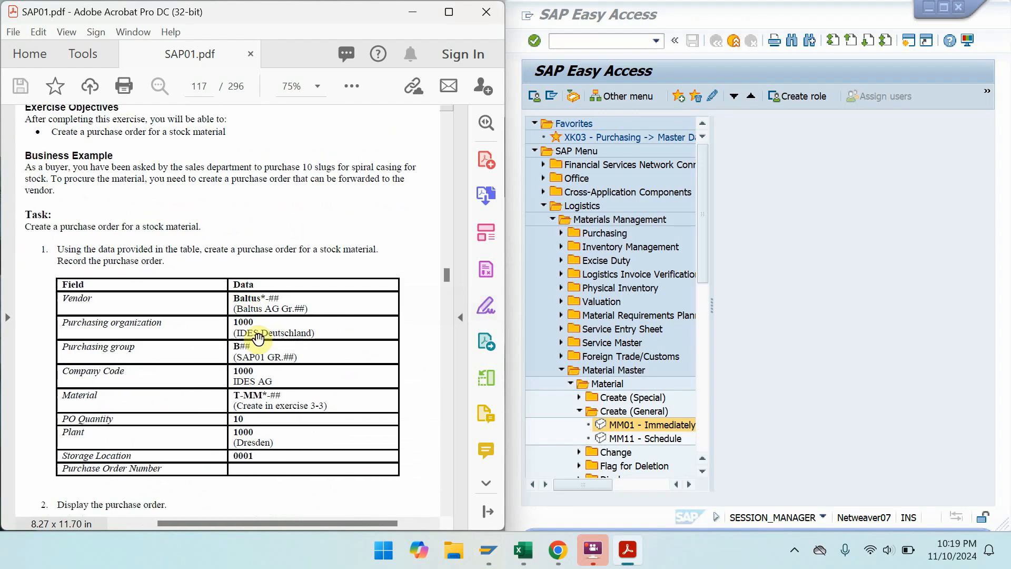
{"action": "scroll", "coordinate": [258, 340], "scroll_direction": "down", "scroll_amount": 5}
{"action": "left_click_drag", "start_coordinate": [266, 359], "coordinate": [259, 90]}
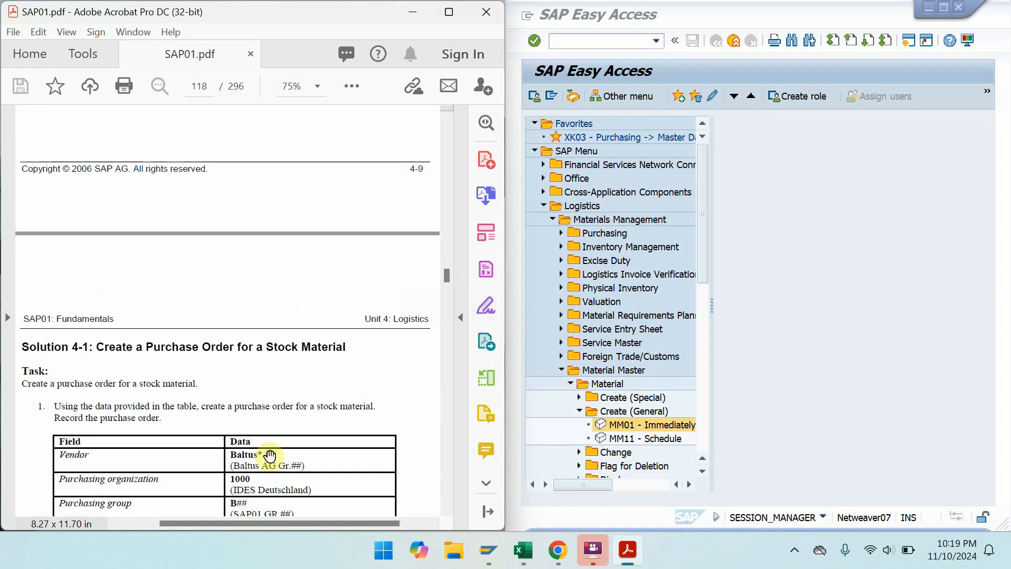
- Expand Logistics > Materials Management > Purchasing > Purchase Order > Create and launch ME21N
{"action": "left_click_drag", "start_coordinate": [269, 457], "coordinate": [280, 203]}
{"action": "left_click_drag", "start_coordinate": [281, 346], "coordinate": [271, 271]}
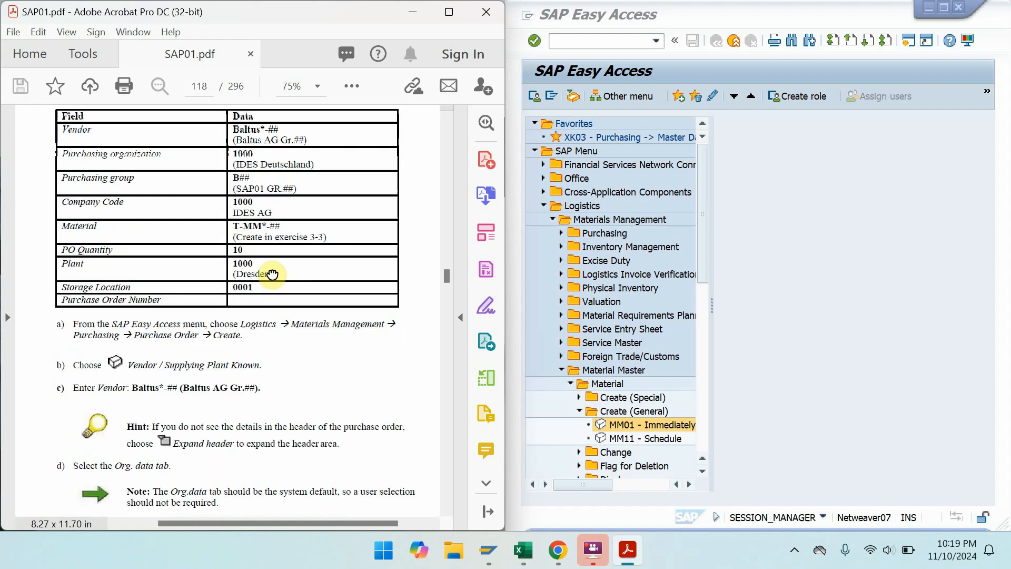
{"action": "left_click", "coordinate": [560, 369]}
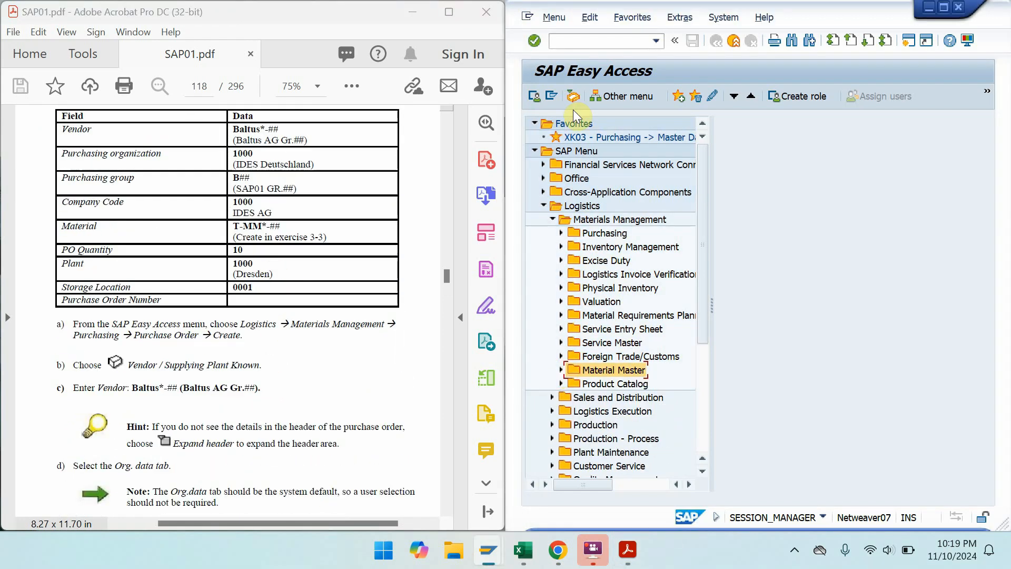
{"action": "left_click", "coordinate": [578, 208]}
{"action": "left_click", "coordinate": [585, 214]}
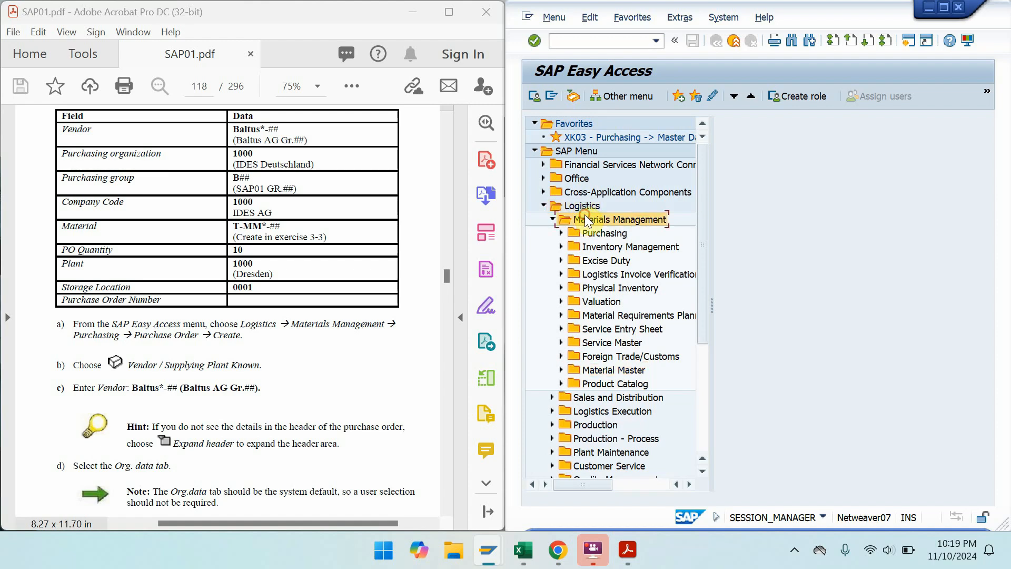
{"action": "double_click", "coordinate": [601, 232]}
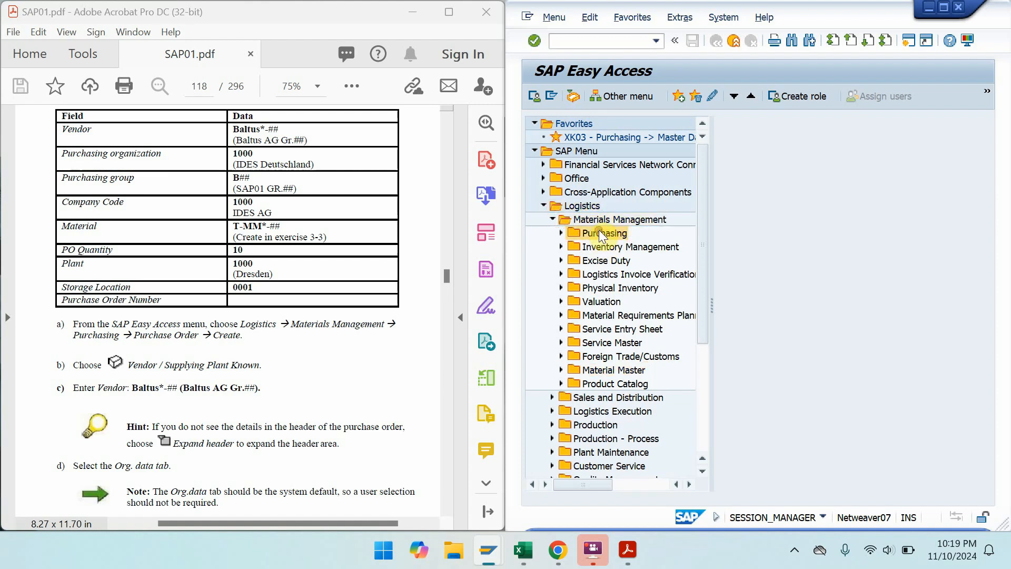
{"action": "double_click", "coordinate": [625, 244]}
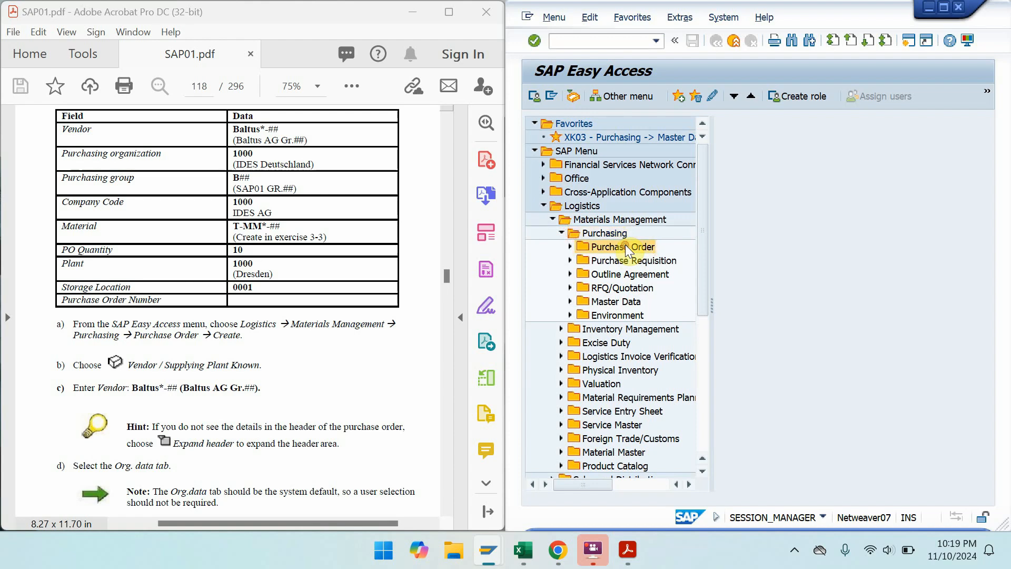
{"action": "double_click", "coordinate": [616, 261]}
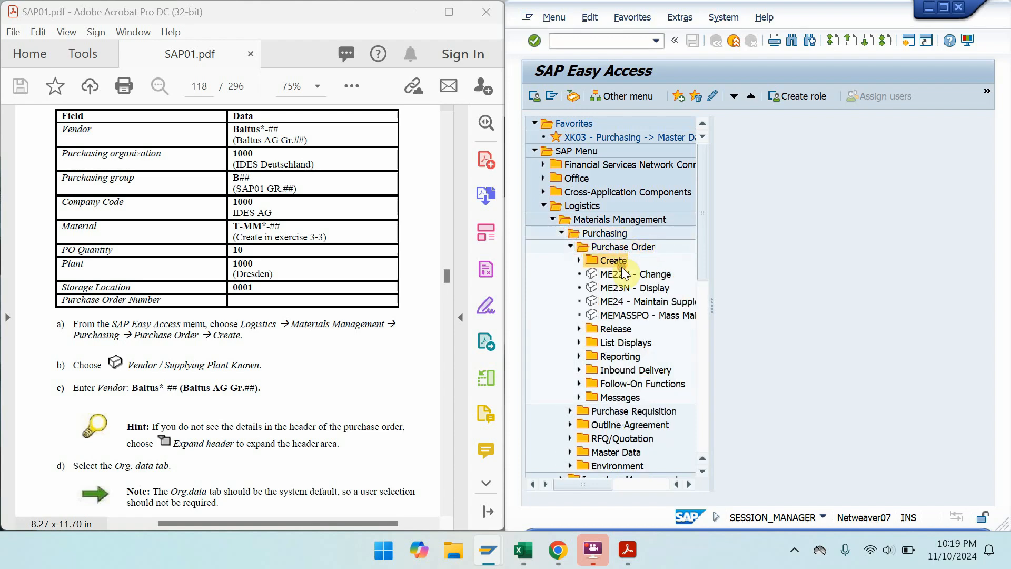
{"action": "left_click_drag", "start_coordinate": [714, 268], "coordinate": [812, 253]}
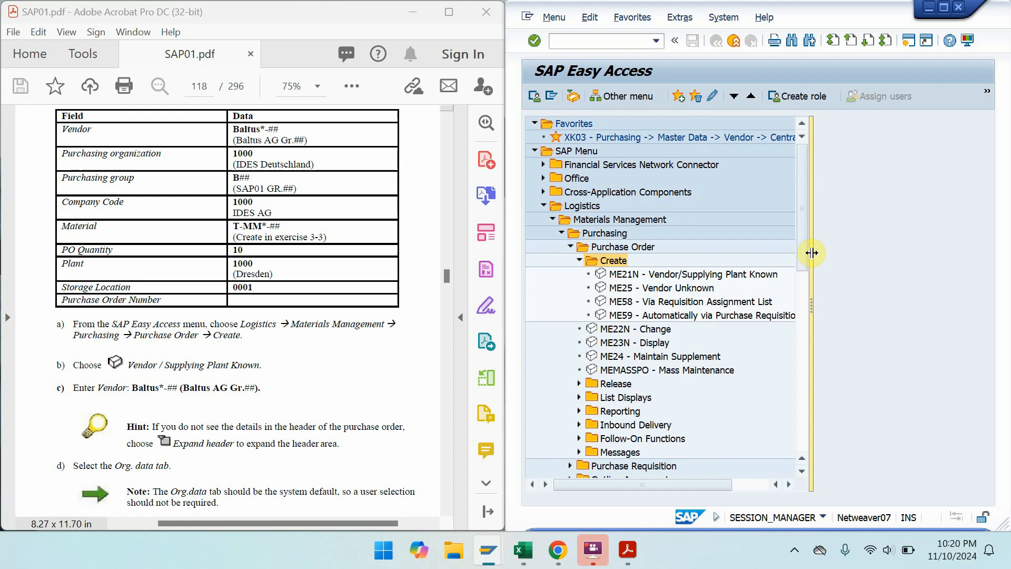
{"action": "left_click", "coordinate": [746, 273]}
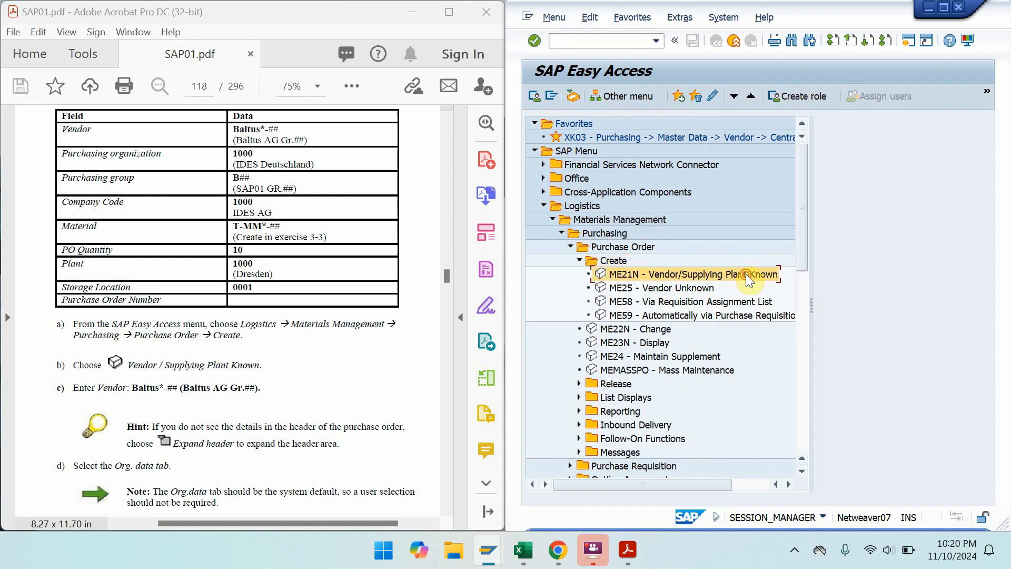
{"action": "double_click", "coordinate": [746, 274]}
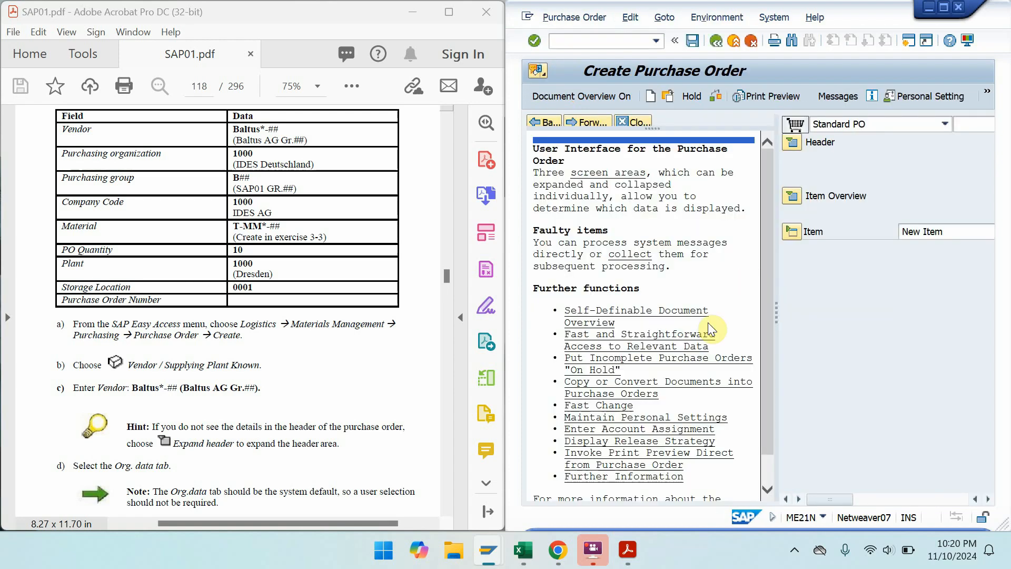
- Copy vendor BALTUSO-00 from cell H10 of the Excel login sheet
{"action": "mouse_move", "coordinate": [524, 551]}
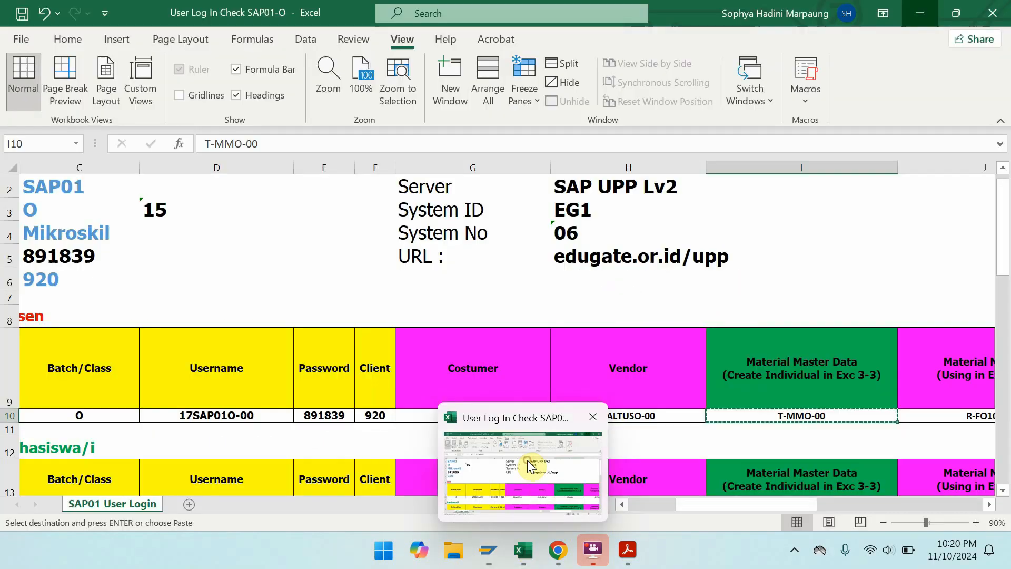
{"action": "left_click", "coordinate": [527, 459]}
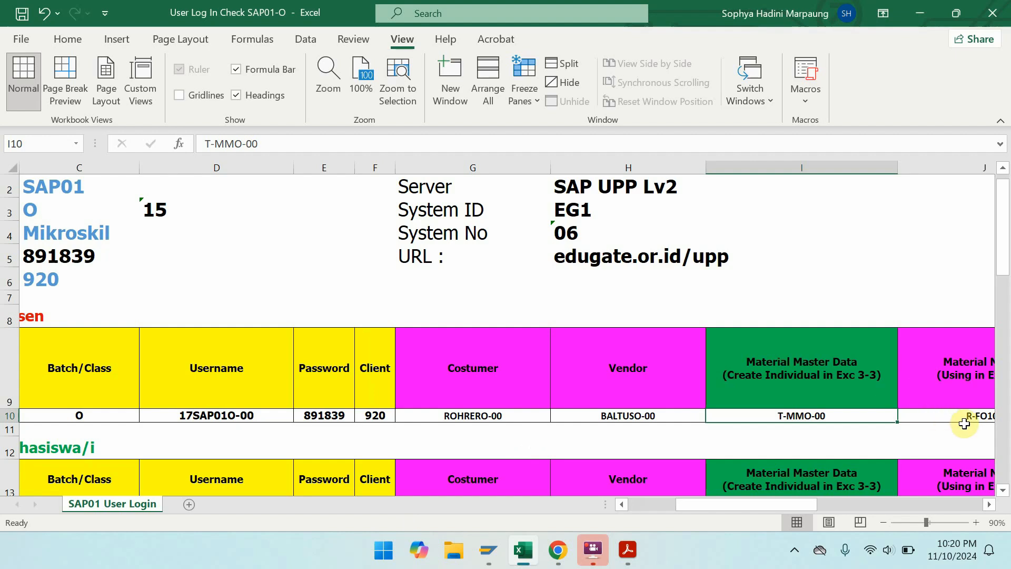
{"action": "left_click", "coordinate": [635, 417]}
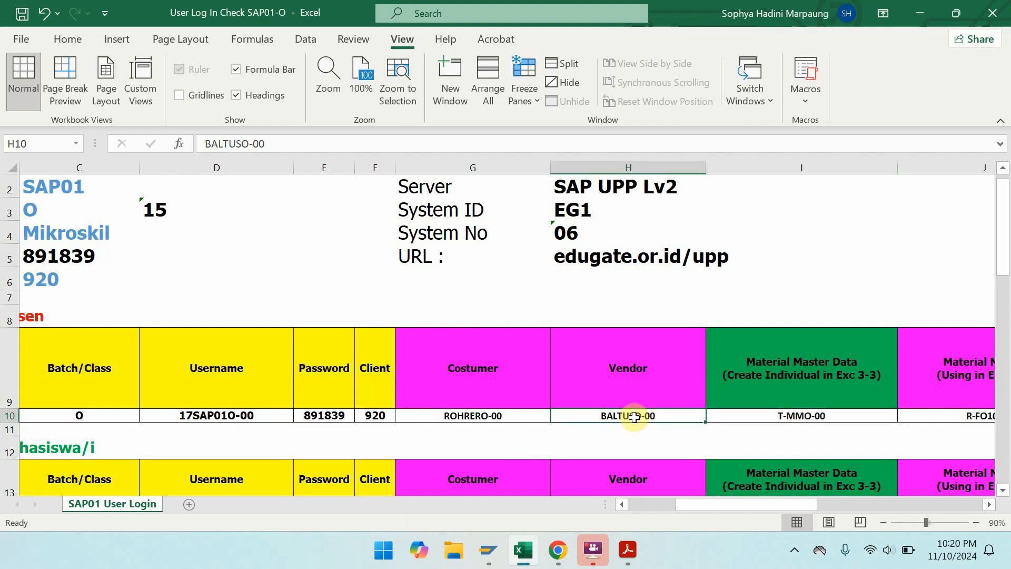
{"action": "key", "text": "ctrl+c"}
{"action": "left_click", "coordinate": [921, 14]}
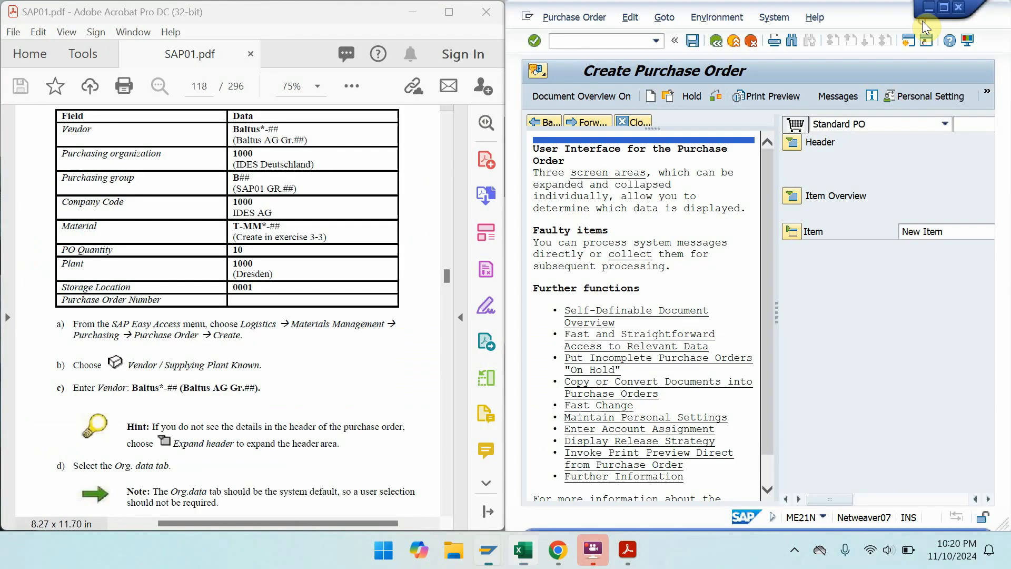
- Close the SAP help panel, snap SAP beside the exercise PDF, and expand the PO header
{"action": "left_click", "coordinate": [942, 10]}
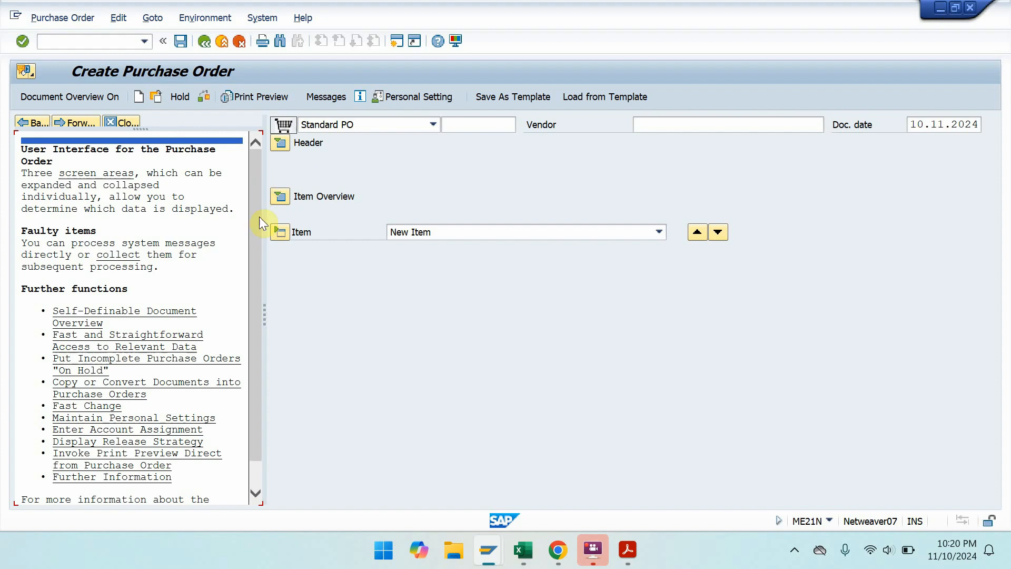
{"action": "left_click", "coordinate": [108, 174]}
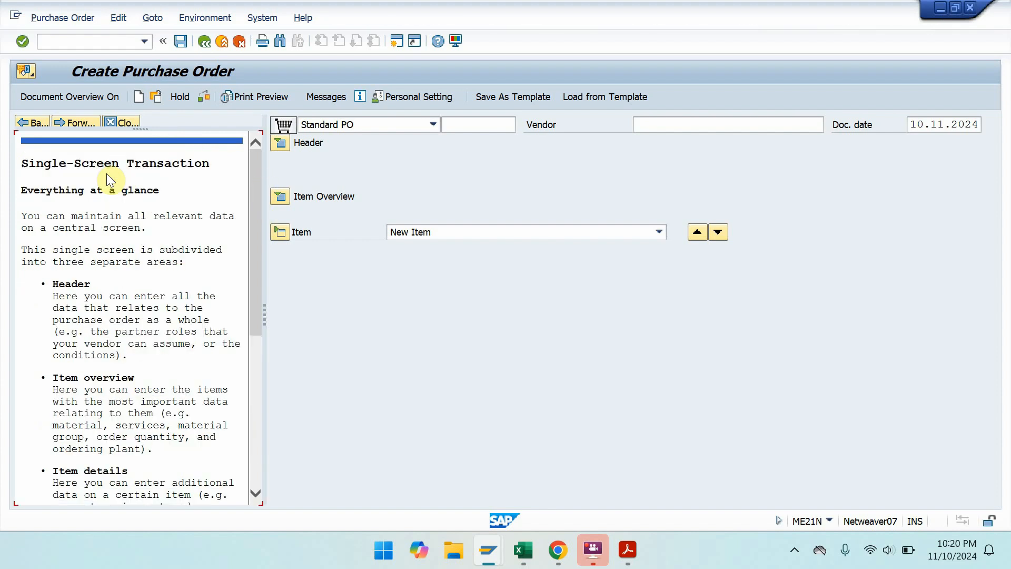
{"action": "left_click_drag", "start_coordinate": [255, 278], "coordinate": [237, 169]}
{"action": "left_click", "coordinate": [133, 117]}
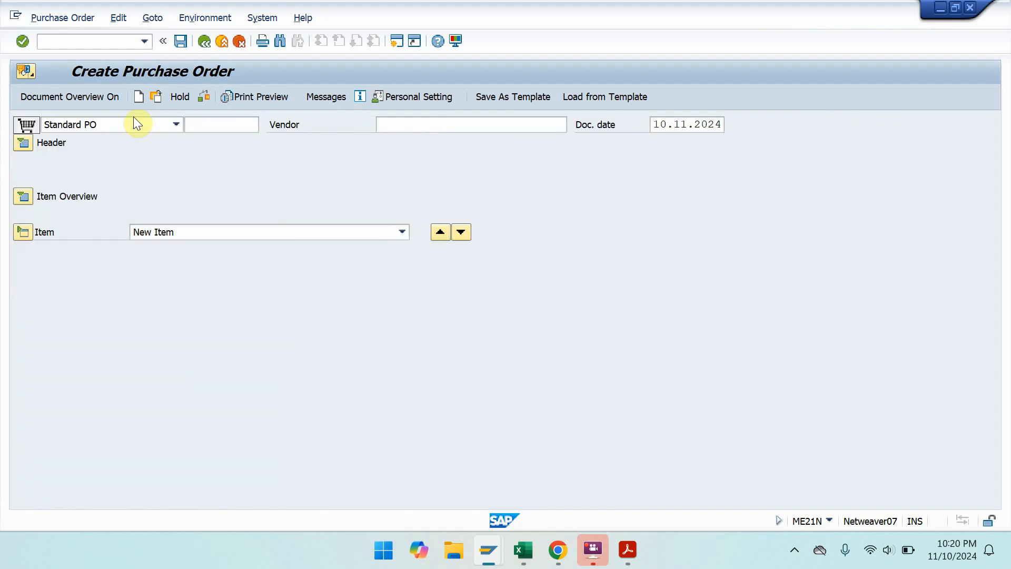
{"action": "key", "text": "super+Right"}
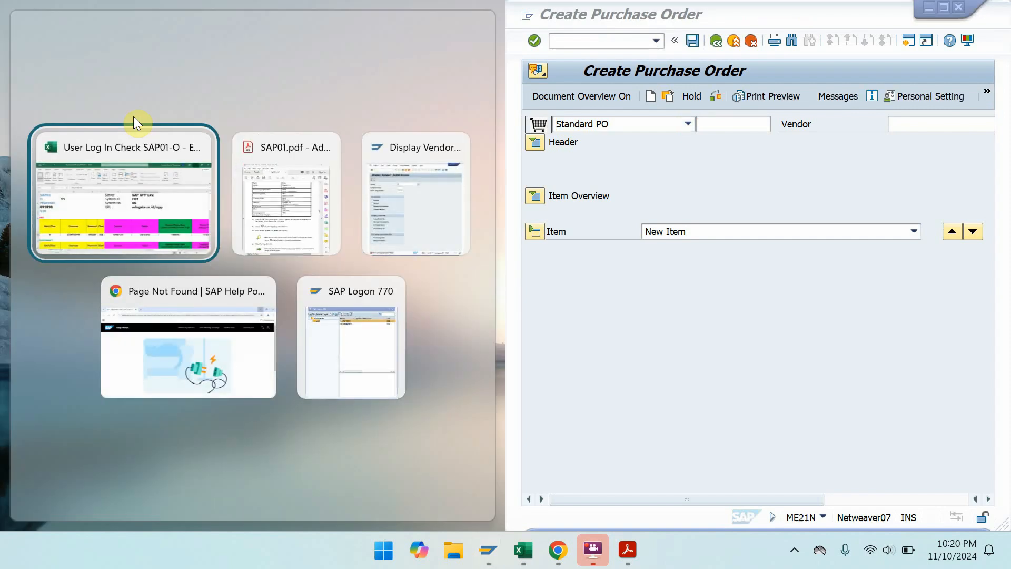
{"action": "left_click", "coordinate": [289, 182]}
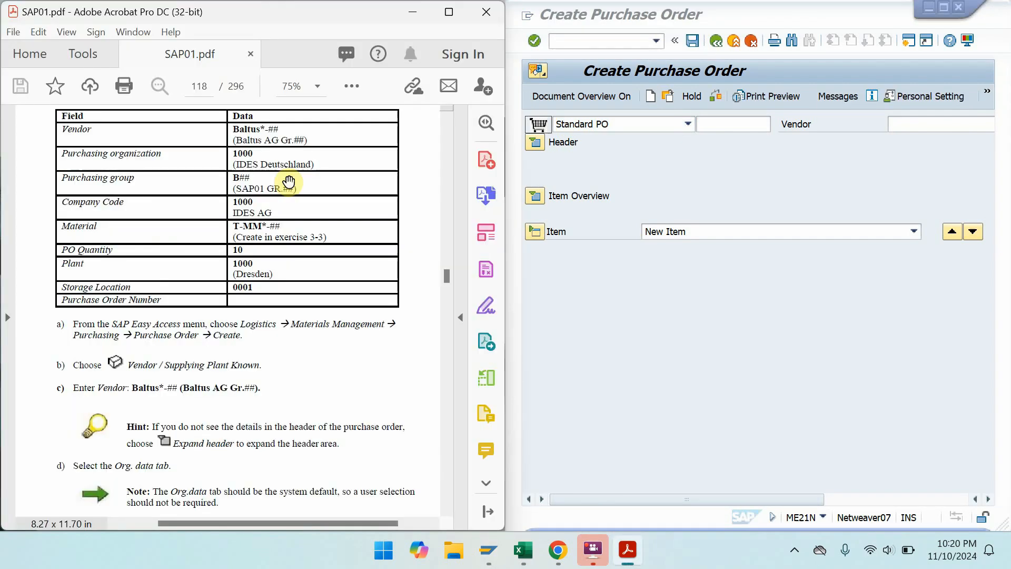
{"action": "left_click", "coordinate": [538, 145]}
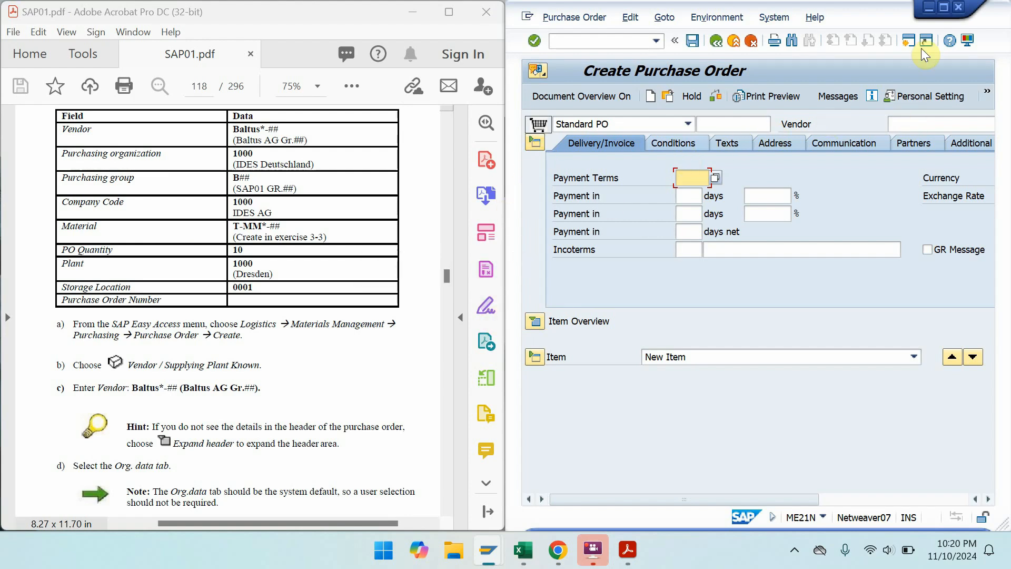
- Paste vendor BALTUSO-00 into the purchase order's Vendor field and validate it
{"action": "left_click", "coordinate": [944, 7]}
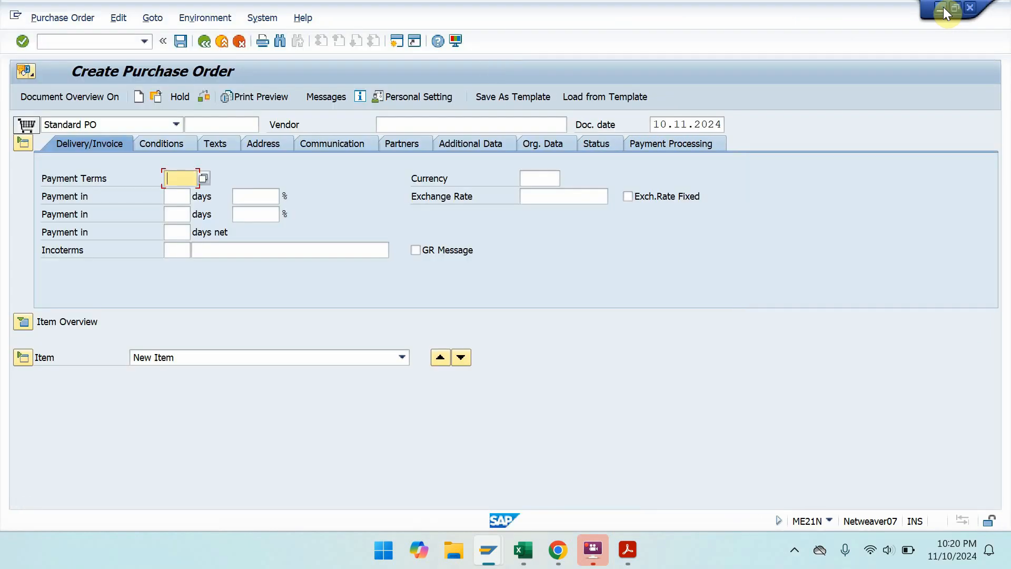
{"action": "left_click", "coordinate": [250, 124]}
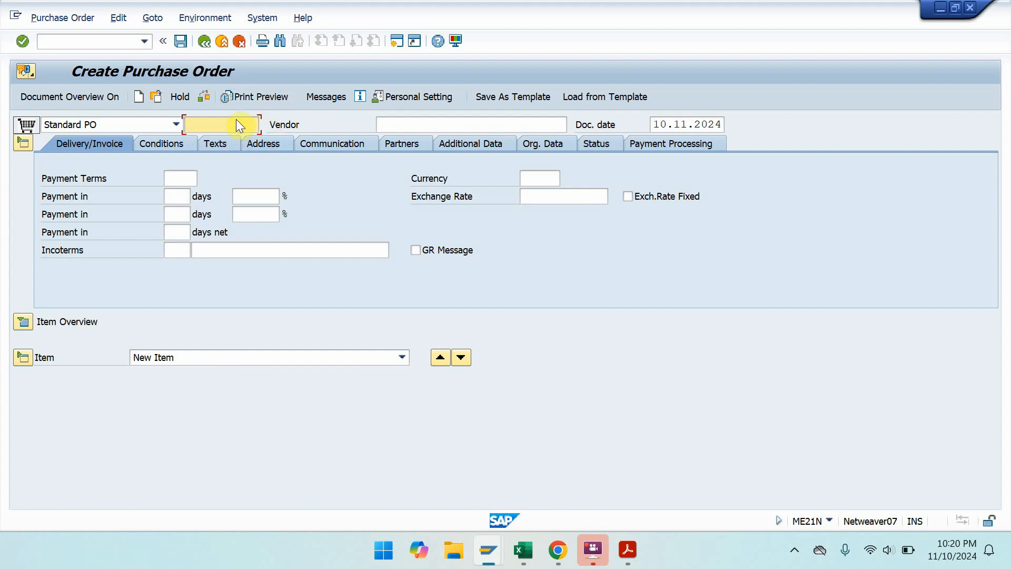
{"action": "left_click", "coordinate": [421, 126]}
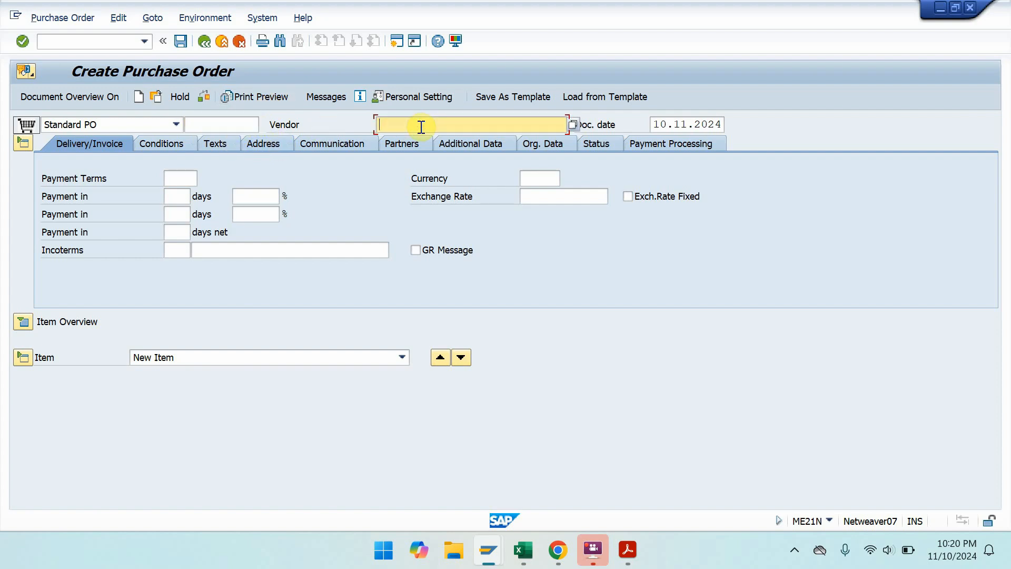
{"action": "key", "text": "super+Right"}
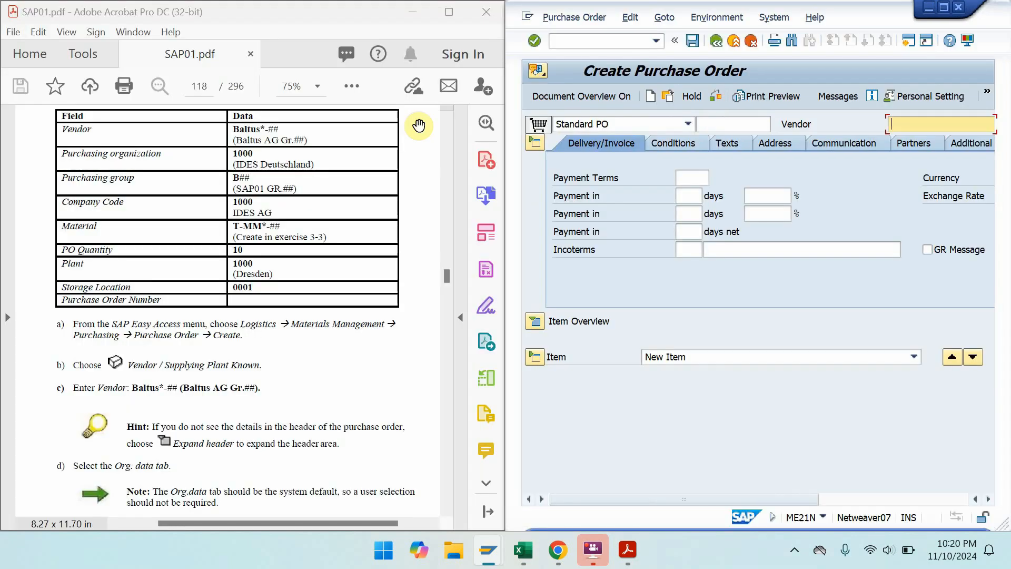
{"action": "key", "text": "ctrl+v"}
{"action": "key", "text": "Return"}
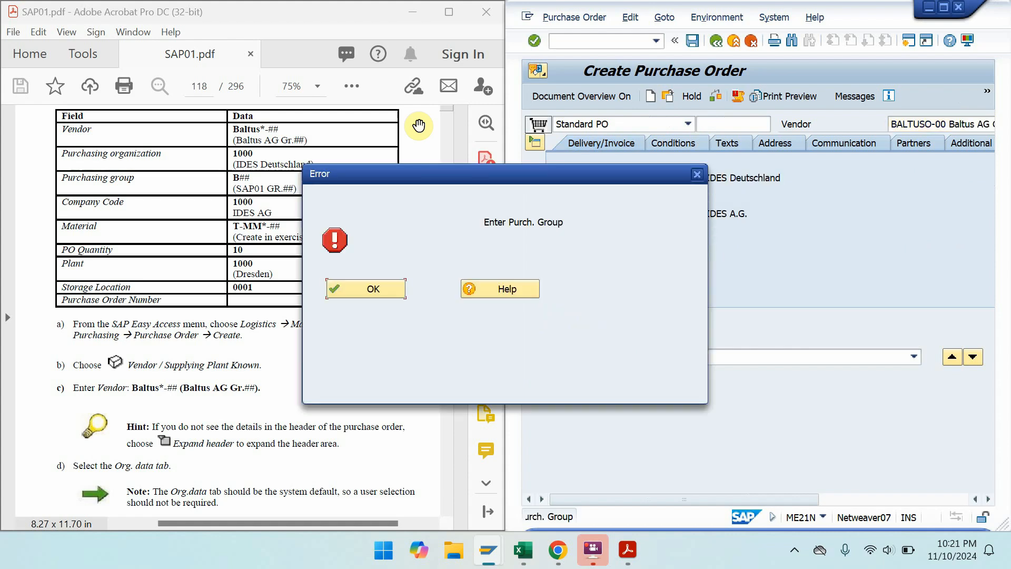
- Enter purchasing group B00 and expand the item overview table
{"action": "key", "text": "Return"}
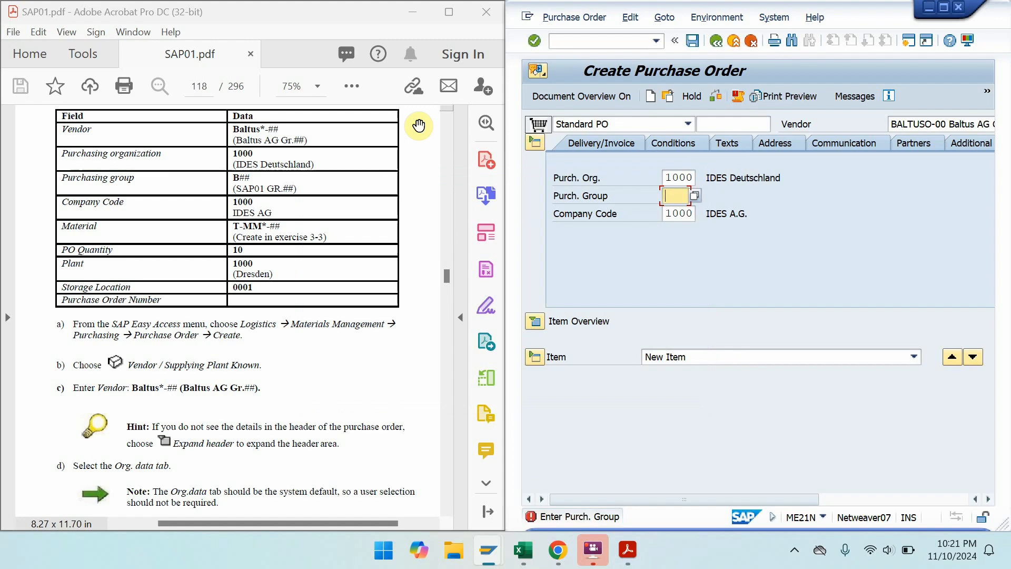
{"action": "type", "text": "b00"}
{"action": "key", "text": "Return"}
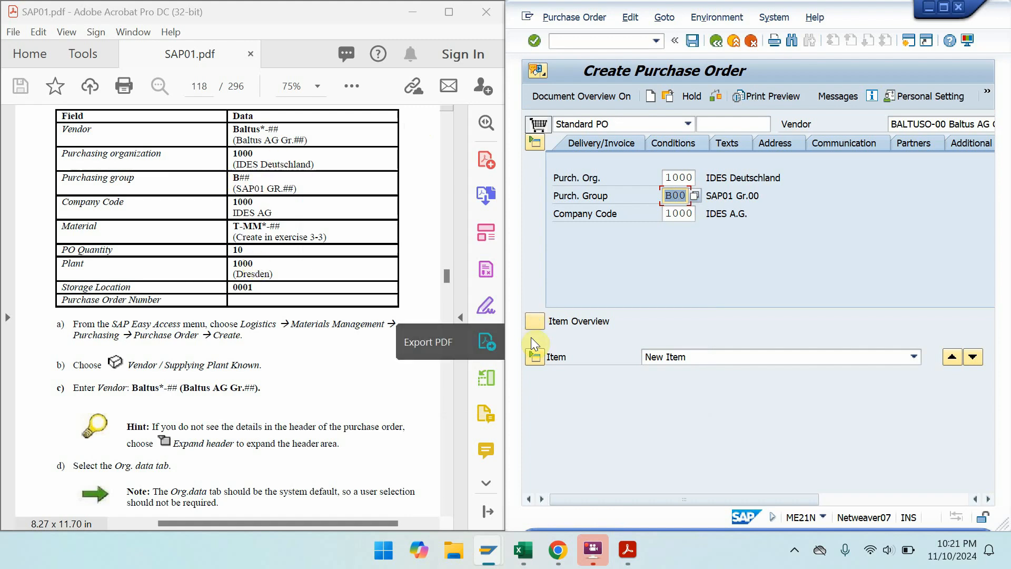
{"action": "left_click", "coordinate": [535, 322]}
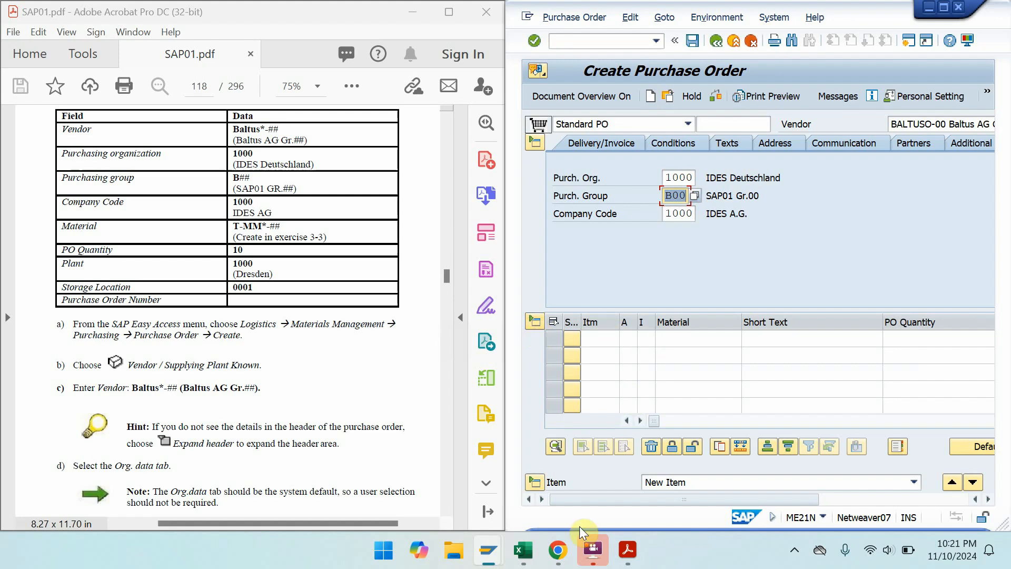
- Copy material number T-MMO-00 from cell I10 of the Excel login sheet
{"action": "mouse_move", "coordinate": [535, 562]}
{"action": "left_click", "coordinate": [544, 481]}
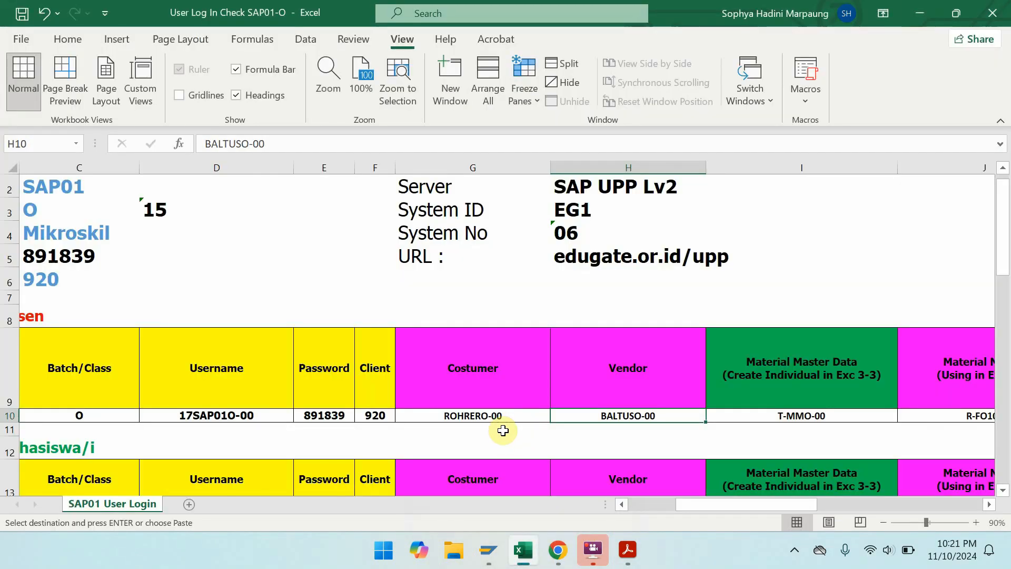
{"action": "left_click", "coordinate": [773, 417]}
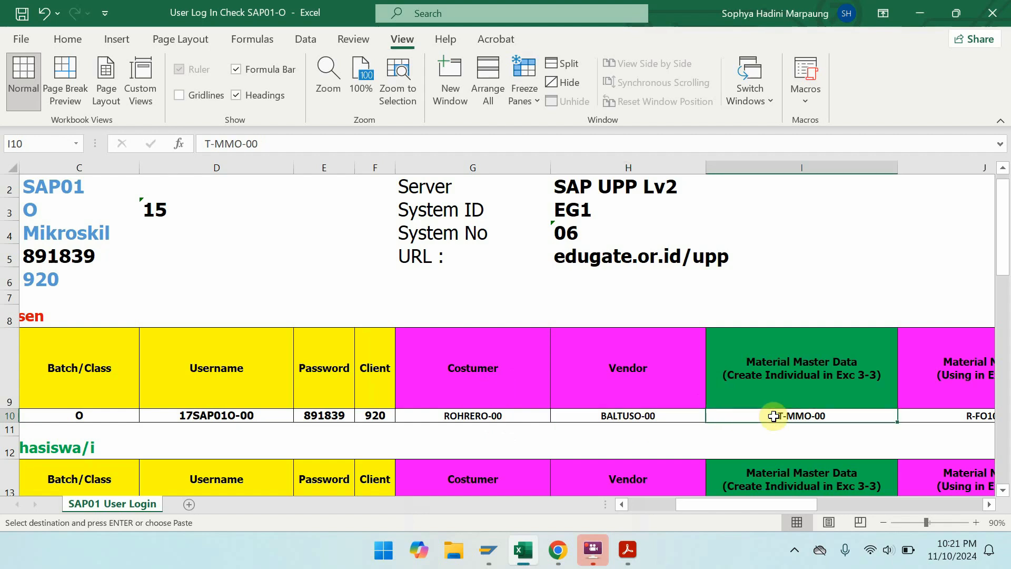
{"action": "key", "text": "ctrl+c"}
{"action": "left_click", "coordinate": [920, 12]}
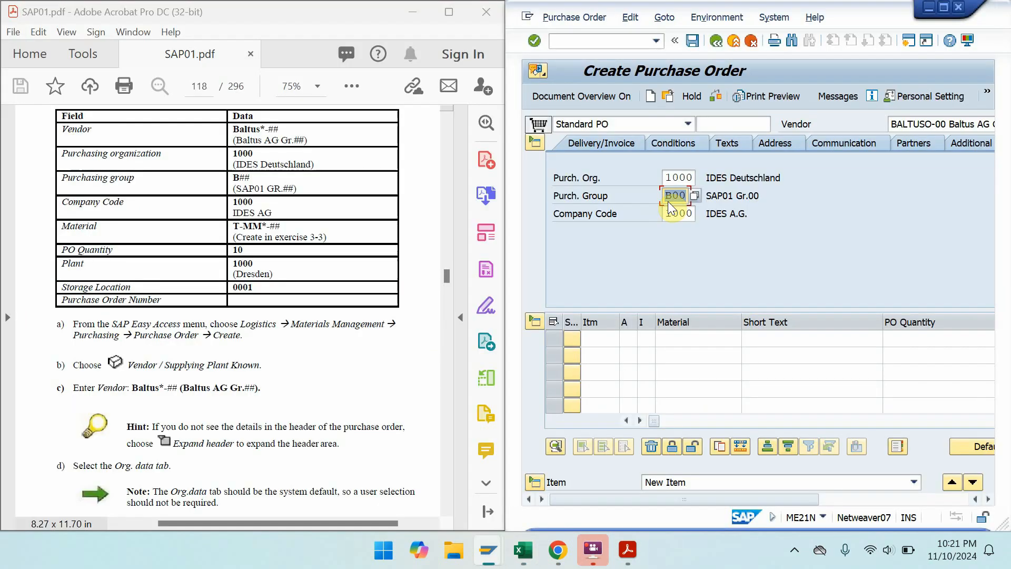
- Enter item material T-MMO-00 with PO quantity 10 and plant 1000, then confirm
{"action": "left_click", "coordinate": [674, 338]}
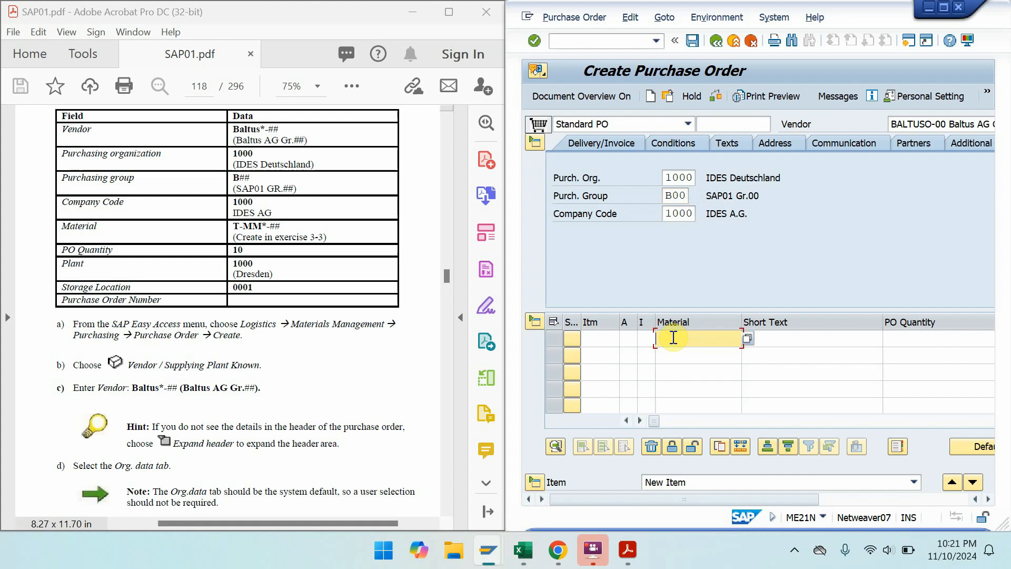
{"action": "key", "text": "ctrl+v"}
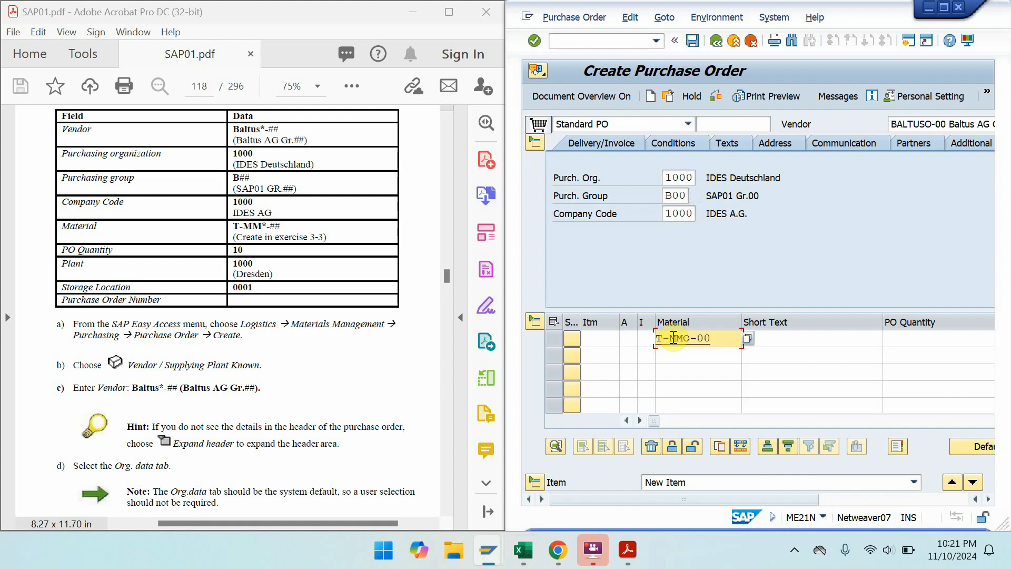
{"action": "left_click", "coordinate": [902, 341]}
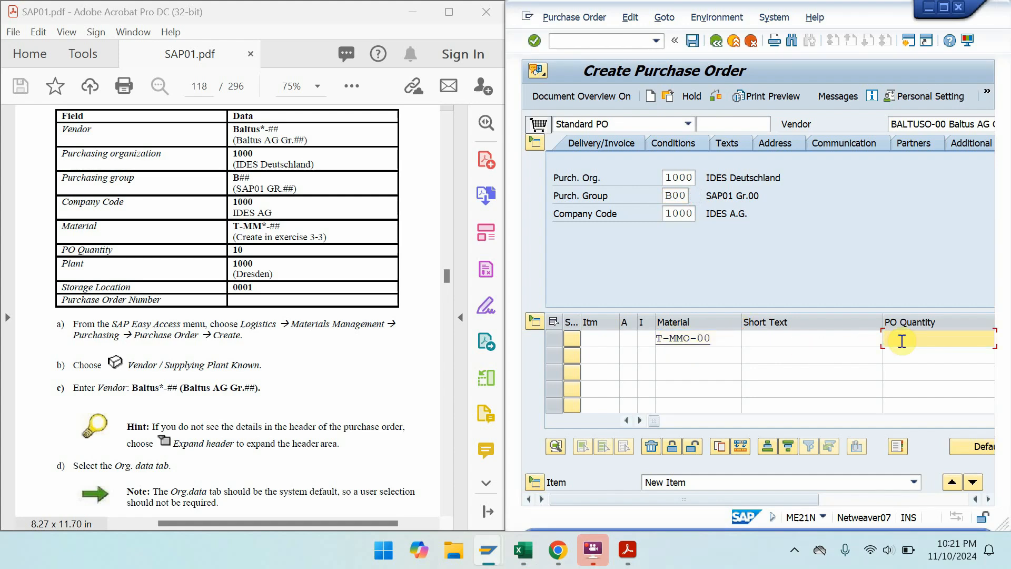
{"action": "type", "text": "10"}
{"action": "key", "text": "Tab"}
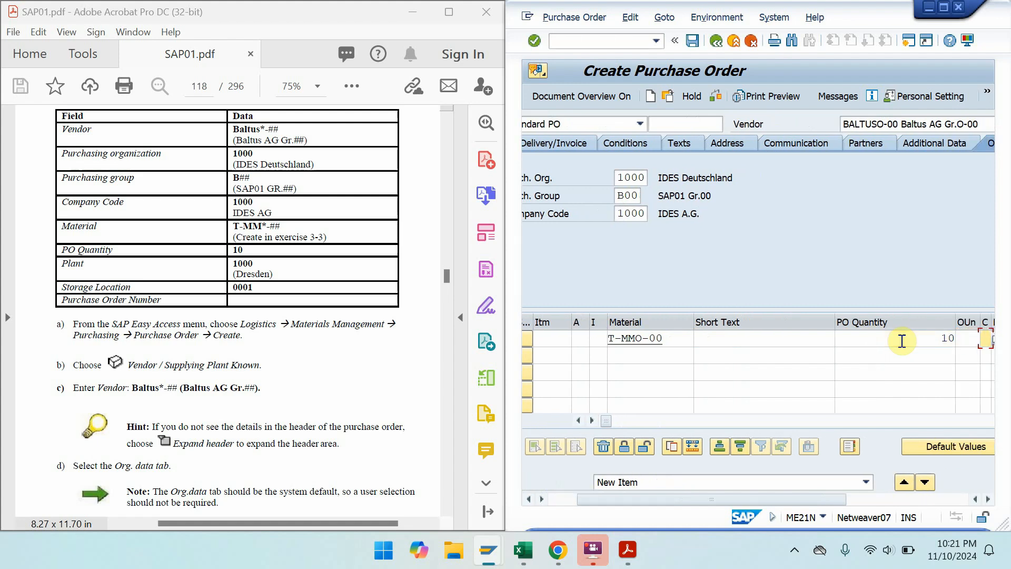
{"action": "key", "text": "Tab"}
{"action": "key", "text": "Tab"}
{"action": "key", "text": "Tab"}
{"action": "key", "text": "Tab"}
{"action": "key", "text": "Tab"}
{"action": "key", "text": "Tab"}
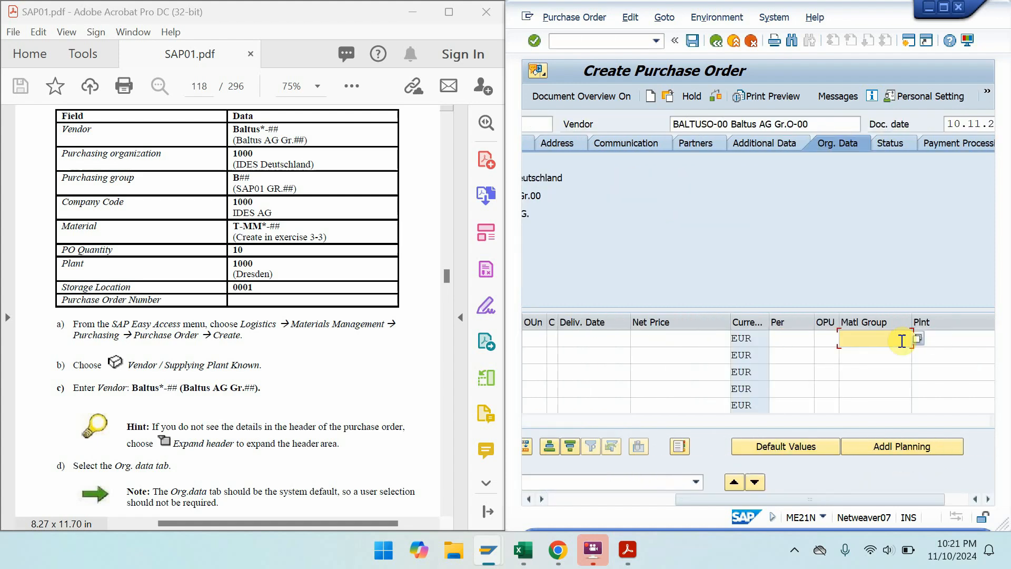
{"action": "key", "text": "Tab"}
{"action": "type", "text": "1000"}
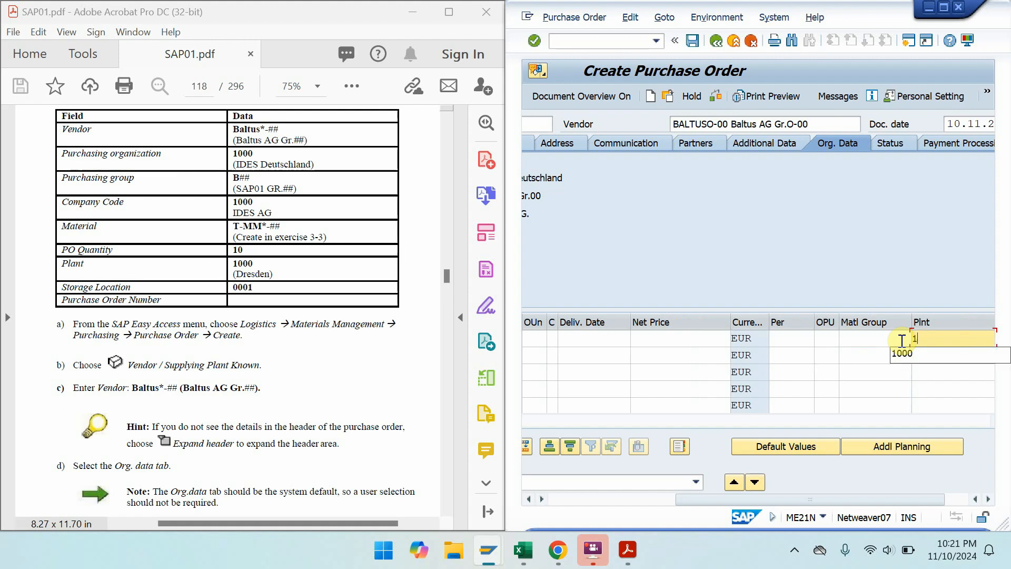
{"action": "key", "text": "BackSpace"}
{"action": "key", "text": "Return"}
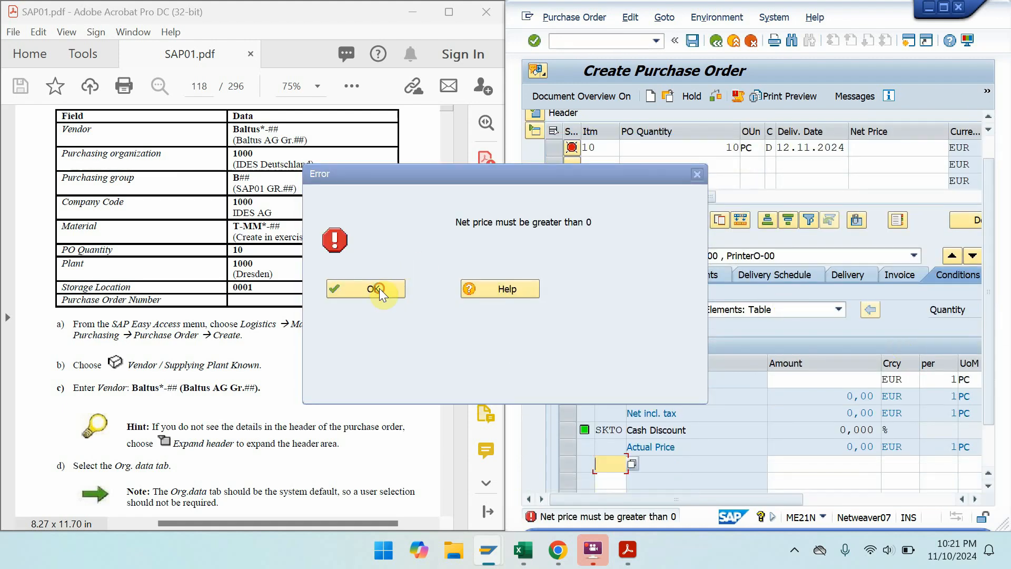
- Dismiss the net-price error, select the Gross Price amount cell, and scroll the PDF toward steps h) to n)
{"action": "left_click", "coordinate": [380, 289]}
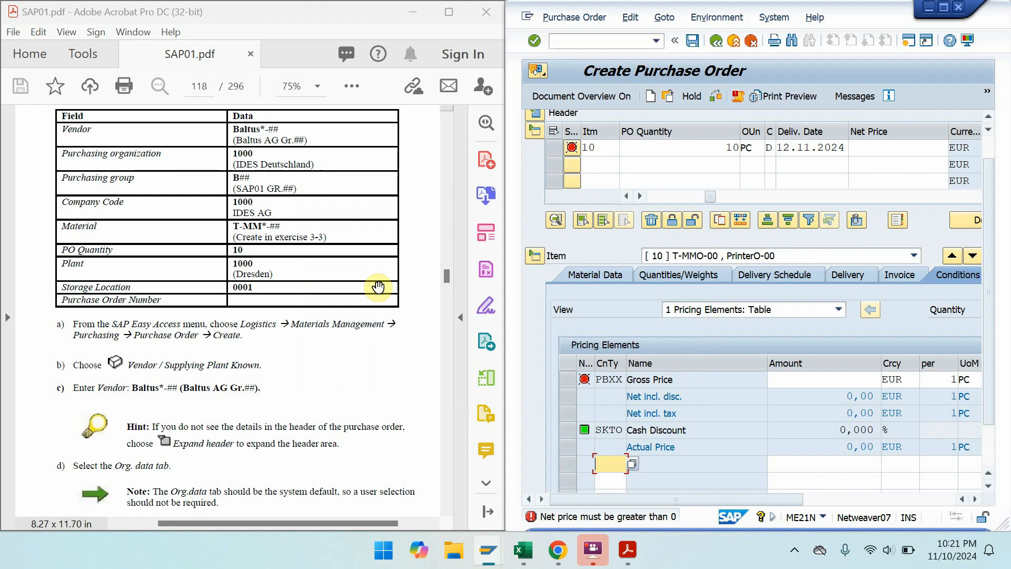
{"action": "left_click", "coordinate": [850, 386]}
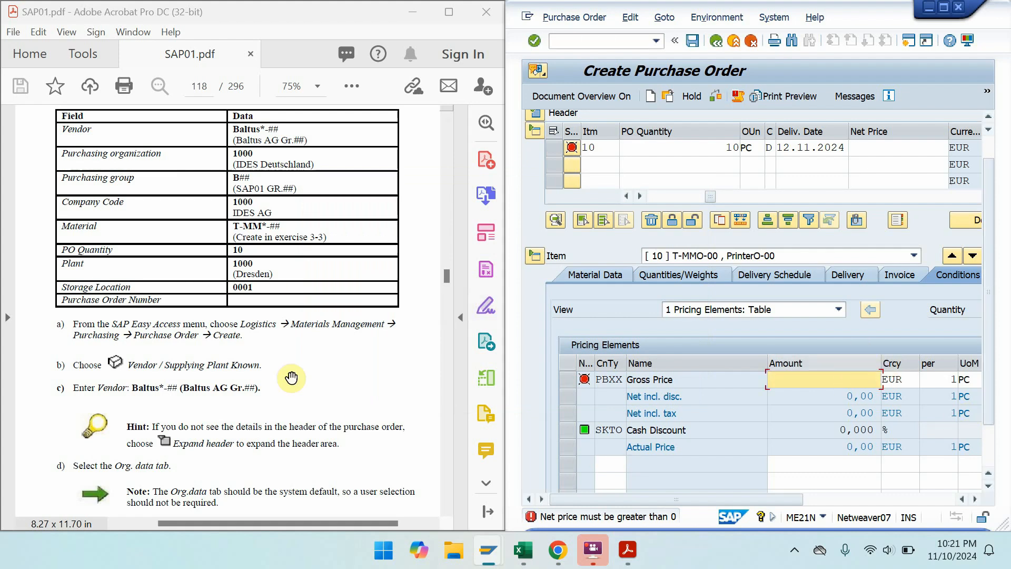
{"action": "left_click_drag", "start_coordinate": [252, 408], "coordinate": [259, 165]}
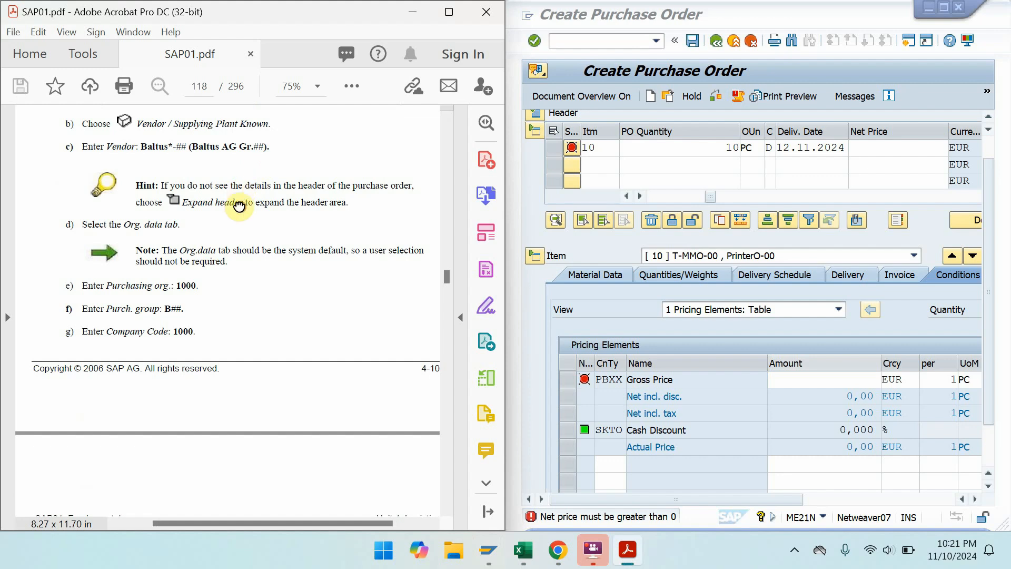
{"action": "left_click_drag", "start_coordinate": [237, 203], "coordinate": [253, 170]}
{"action": "left_click_drag", "start_coordinate": [261, 278], "coordinate": [279, 454]}
- Maximise Acrobat and scroll SAP01.pdf across pages 118–119 to read steps h) to n)
{"action": "left_click", "coordinate": [456, 9]}
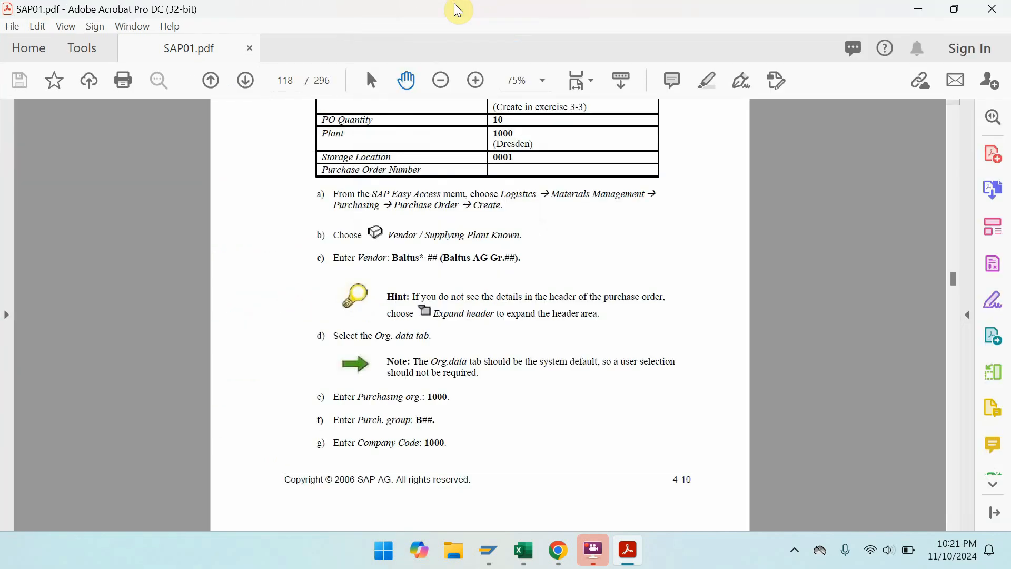
{"action": "scroll", "coordinate": [527, 316], "scroll_direction": "down", "scroll_amount": 3}
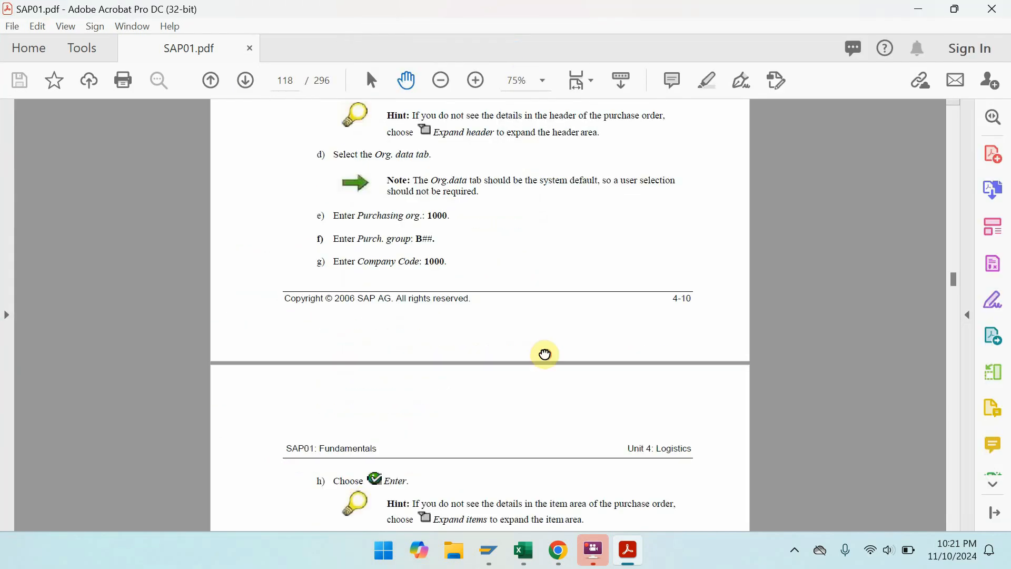
{"action": "scroll", "coordinate": [545, 364], "scroll_direction": "down", "scroll_amount": 4}
{"action": "left_click_drag", "start_coordinate": [556, 418], "coordinate": [562, 160]}
{"action": "left_click_drag", "start_coordinate": [535, 400], "coordinate": [532, 511]}
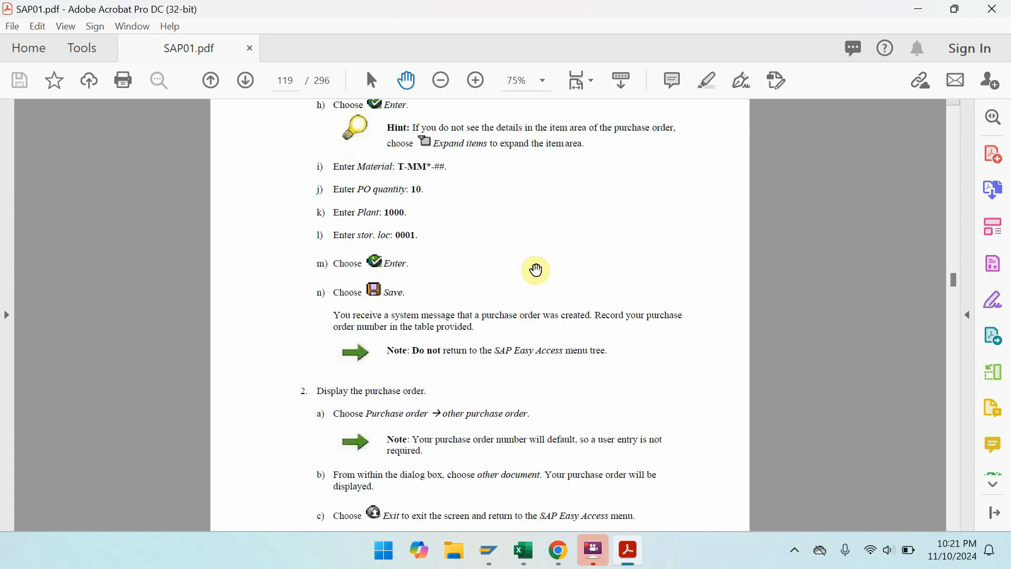
{"action": "left_click_drag", "start_coordinate": [580, 185], "coordinate": [537, 407]}
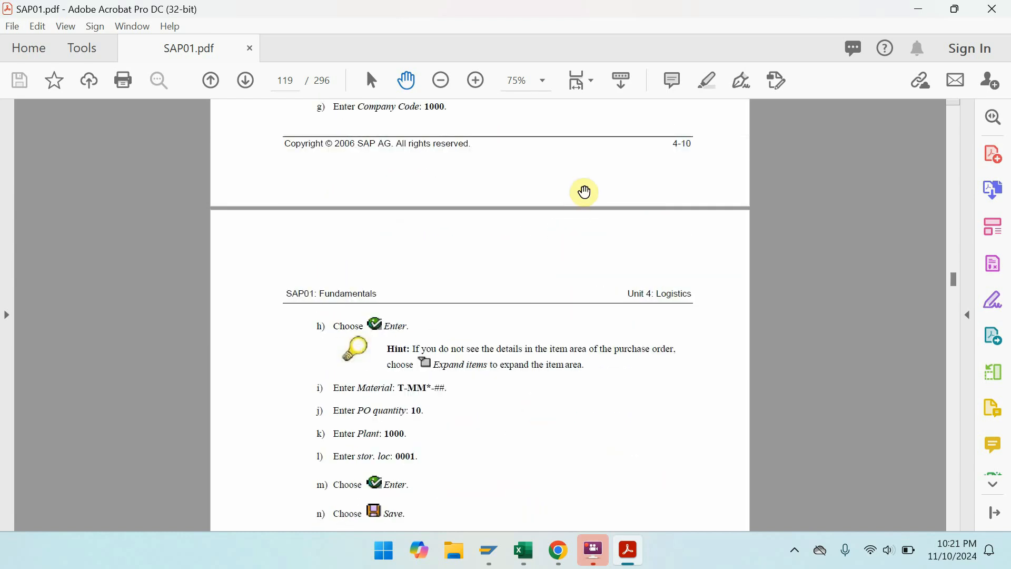
{"action": "left_click_drag", "start_coordinate": [583, 189], "coordinate": [536, 499]}
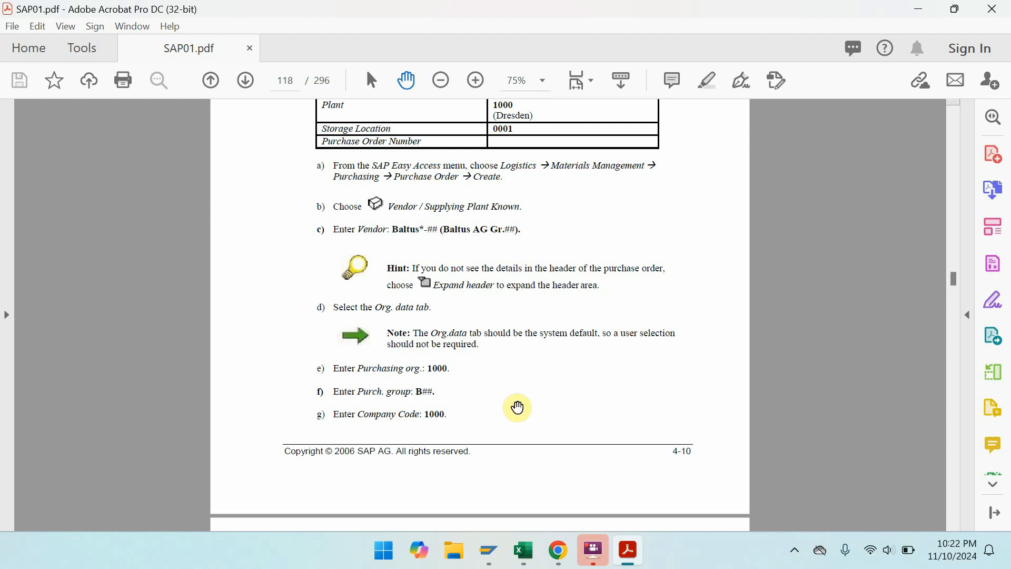
{"action": "left_click_drag", "start_coordinate": [558, 409], "coordinate": [550, 87]}
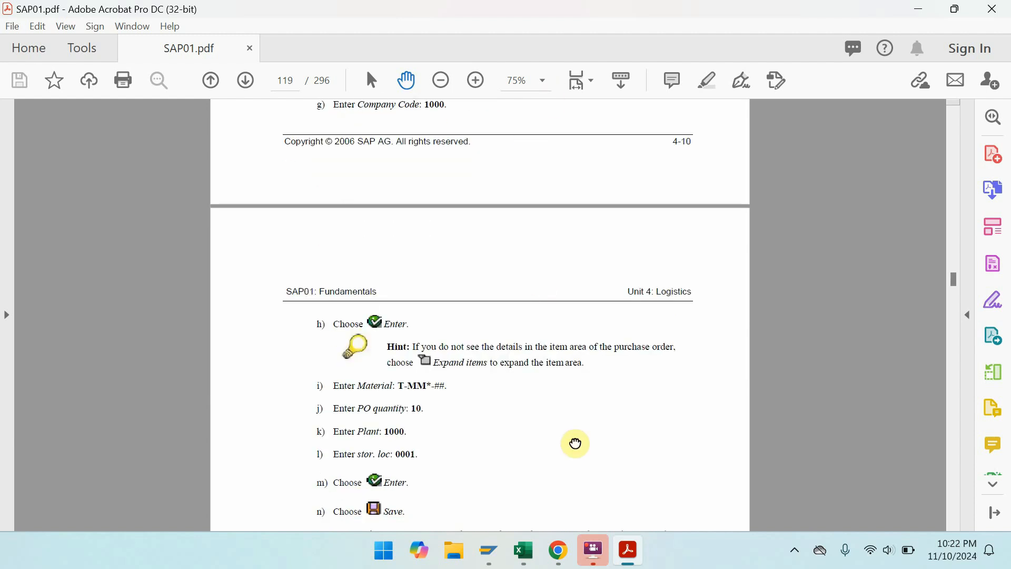
{"action": "left_click_drag", "start_coordinate": [575, 442], "coordinate": [570, 338]}
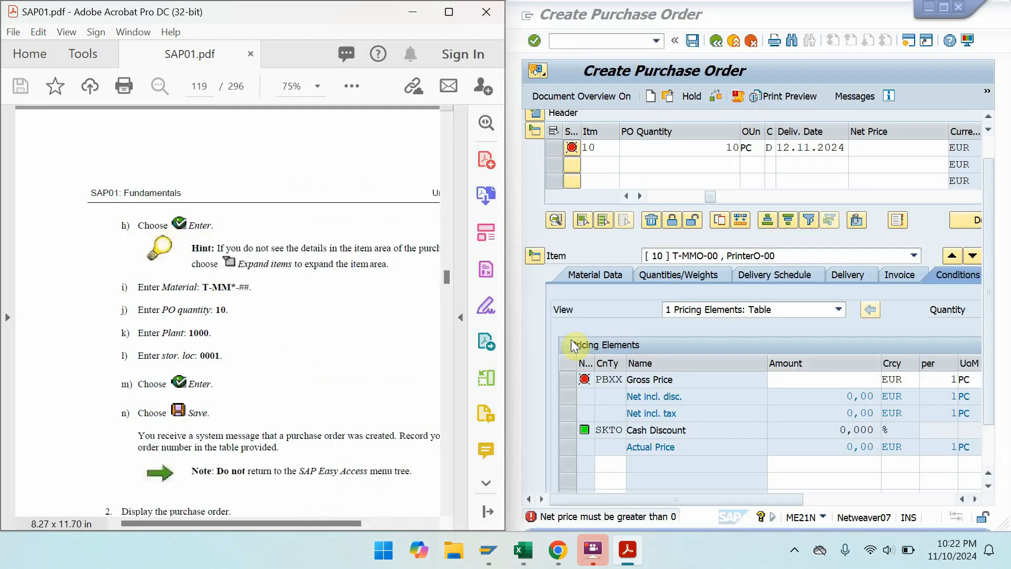
- Set the item's gross price to 100, correcting a mistaken 355 entry
{"action": "left_click", "coordinate": [834, 381]}
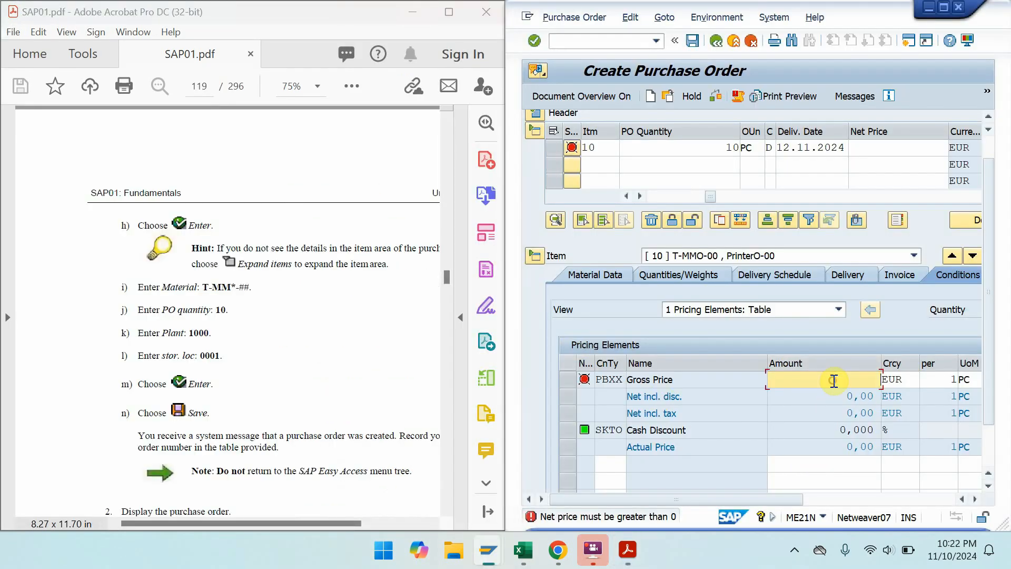
{"action": "type", "text": "35"}
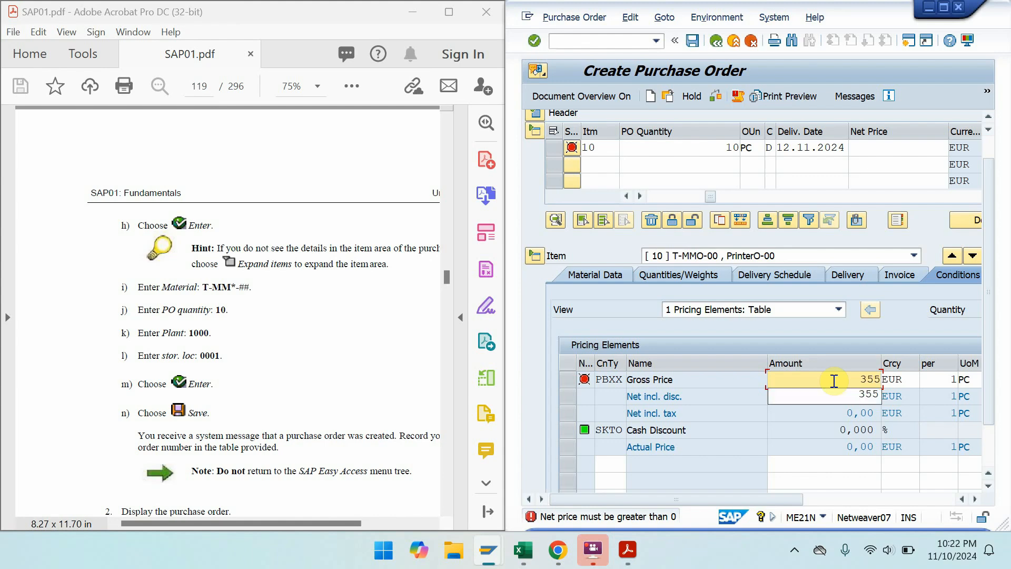
{"action": "type", "text": "5"}
{"action": "key", "text": "BackSpace"}
{"action": "key", "text": "BackSpace"}
{"action": "key", "text": "BackSpace"}
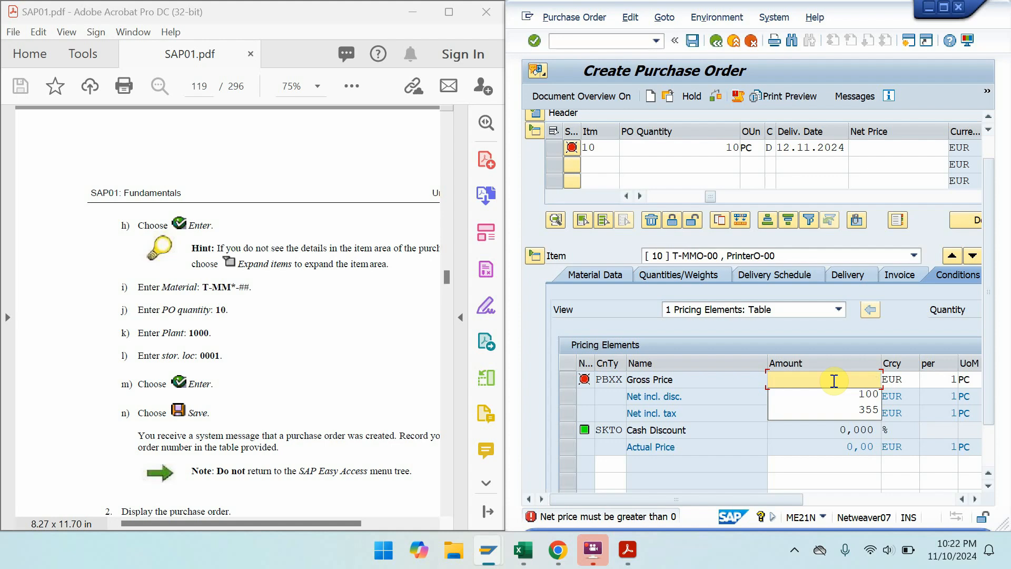
{"action": "type", "text": "100"}
{"action": "key", "text": "Return"}
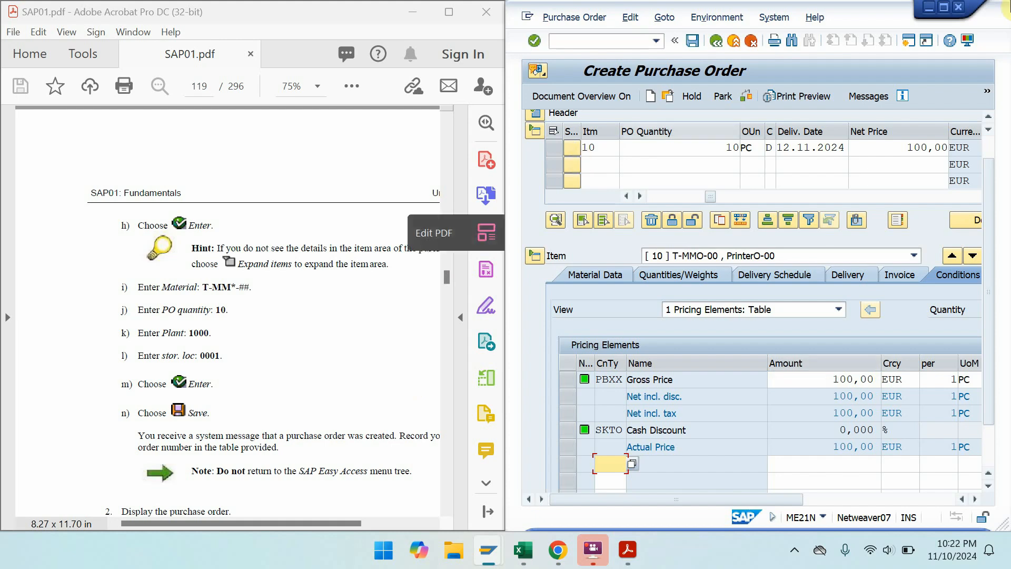
{"action": "left_click", "coordinate": [943, 9]}
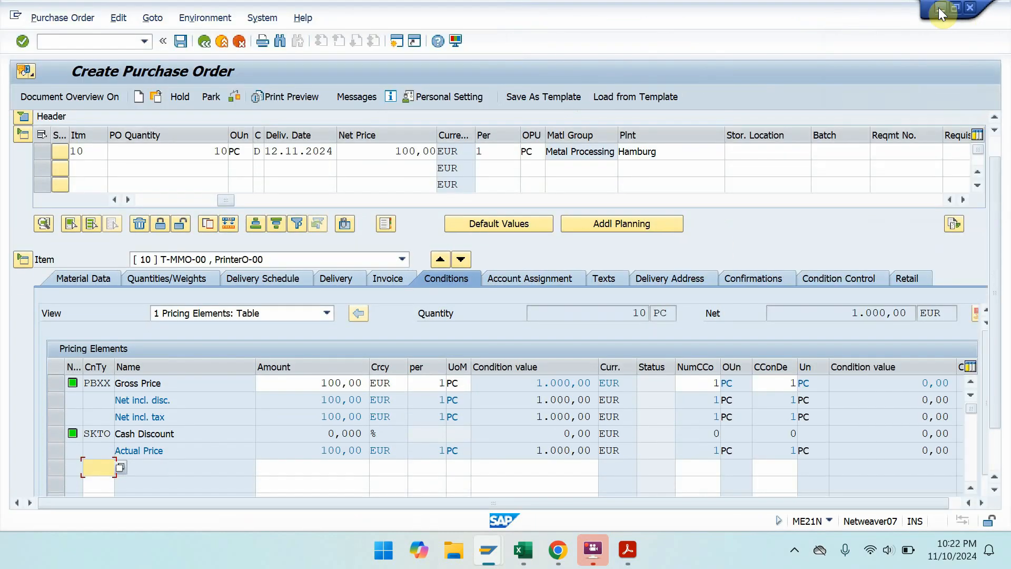
{"action": "left_click", "coordinate": [22, 117]}
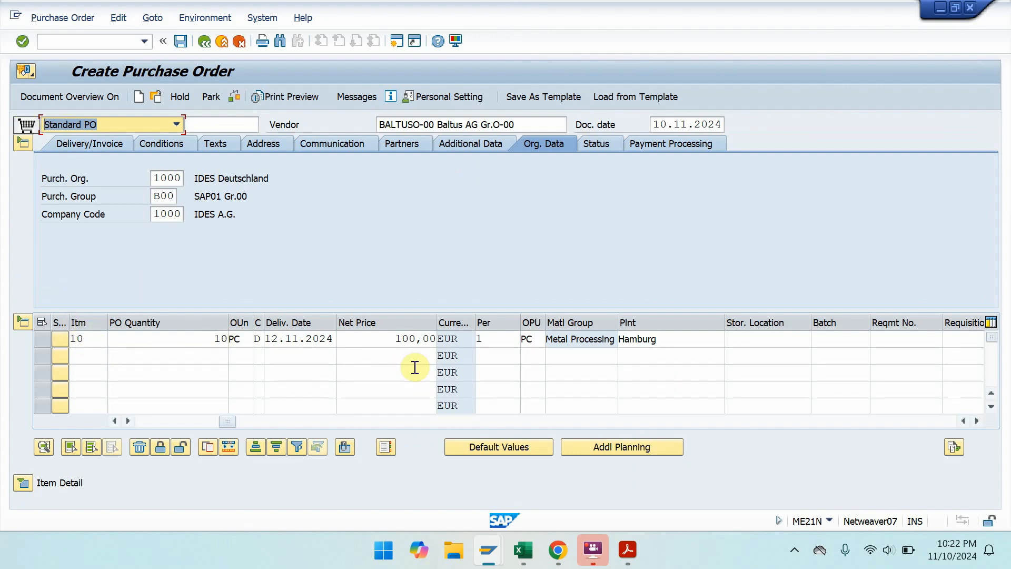
{"action": "key", "text": "ctrl+s"}
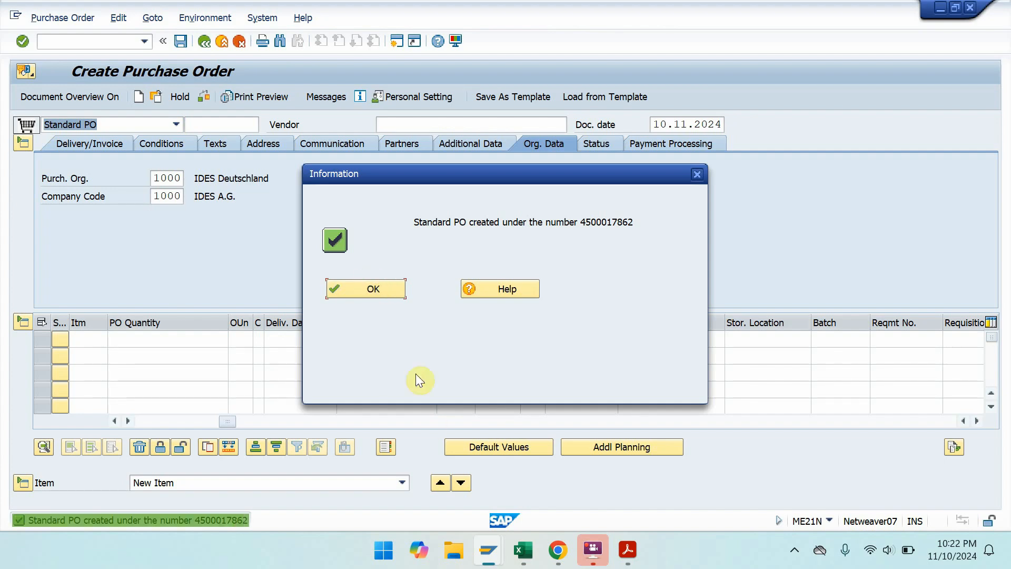
- Launch a blank Notepad document from Start search, then return to SAP
{"action": "key", "text": "super"}
{"action": "type", "text": "note"}
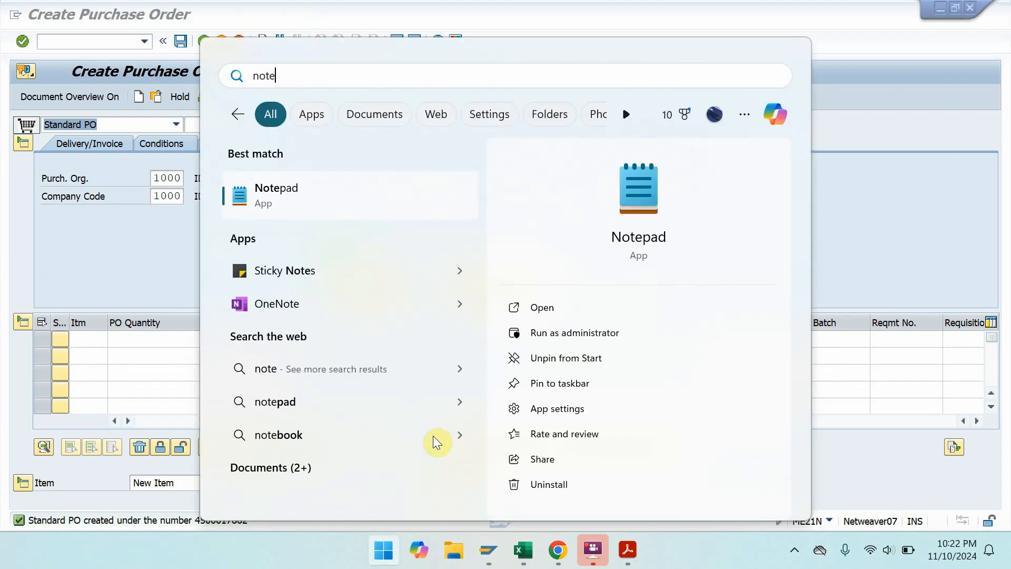
{"action": "left_click", "coordinate": [347, 203]}
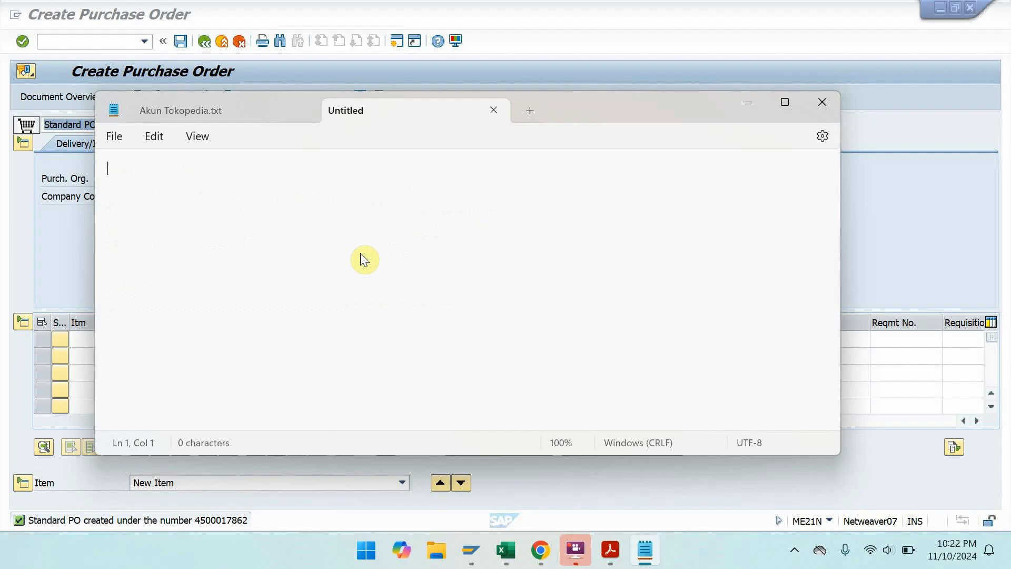
{"action": "left_click", "coordinate": [305, 111]}
{"action": "left_click", "coordinate": [785, 102]}
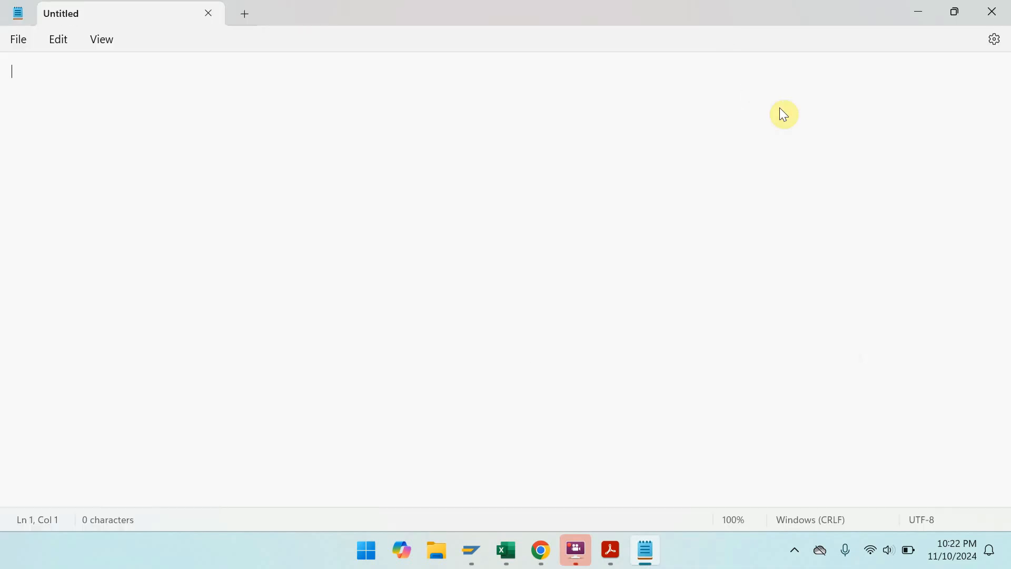
{"action": "left_click", "coordinate": [924, 11]}
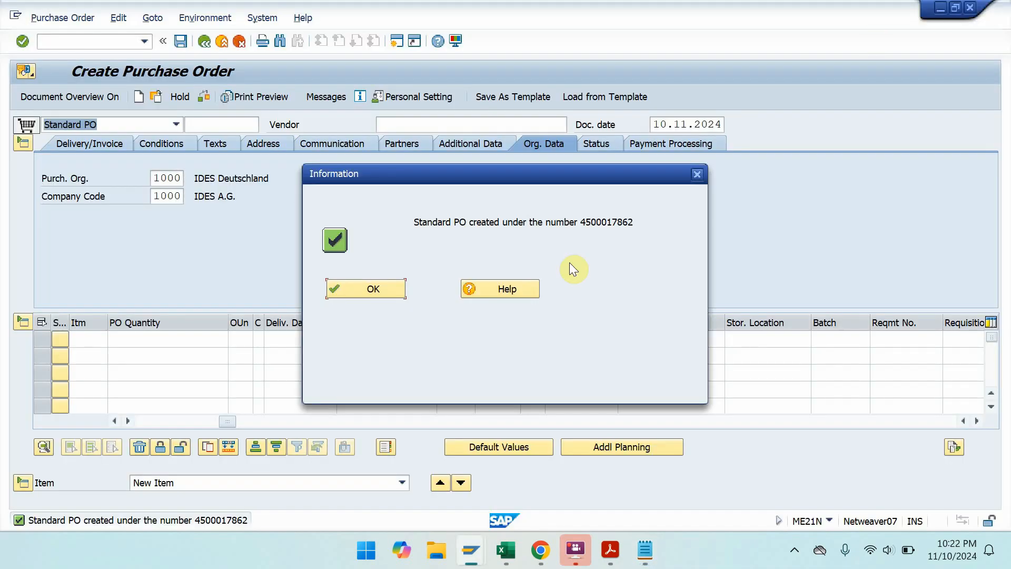
{"action": "left_click", "coordinate": [367, 287]}
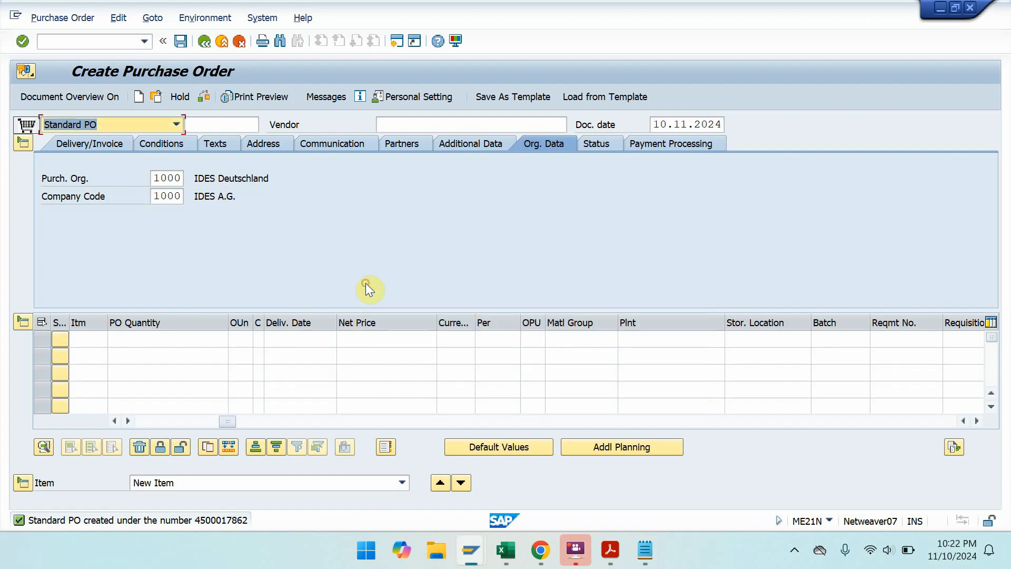
{"action": "double_click", "coordinate": [18, 518]}
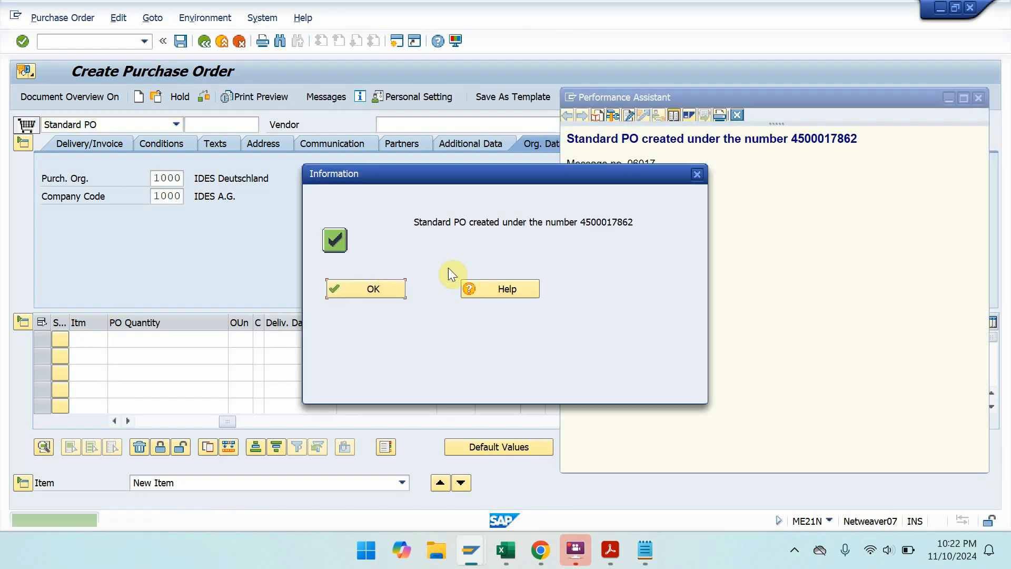
{"action": "left_click", "coordinate": [382, 288]}
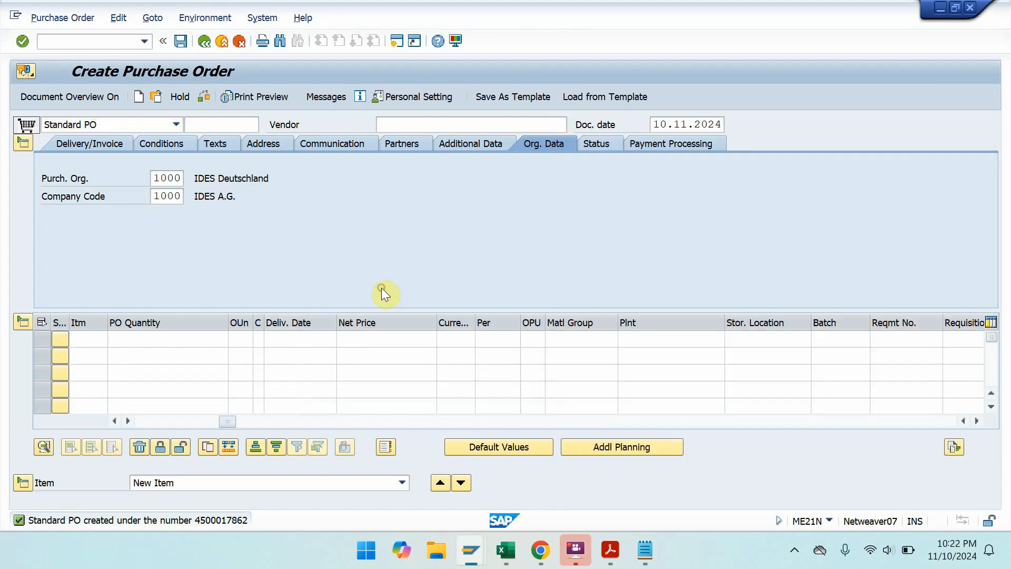
{"action": "double_click", "coordinate": [144, 519]}
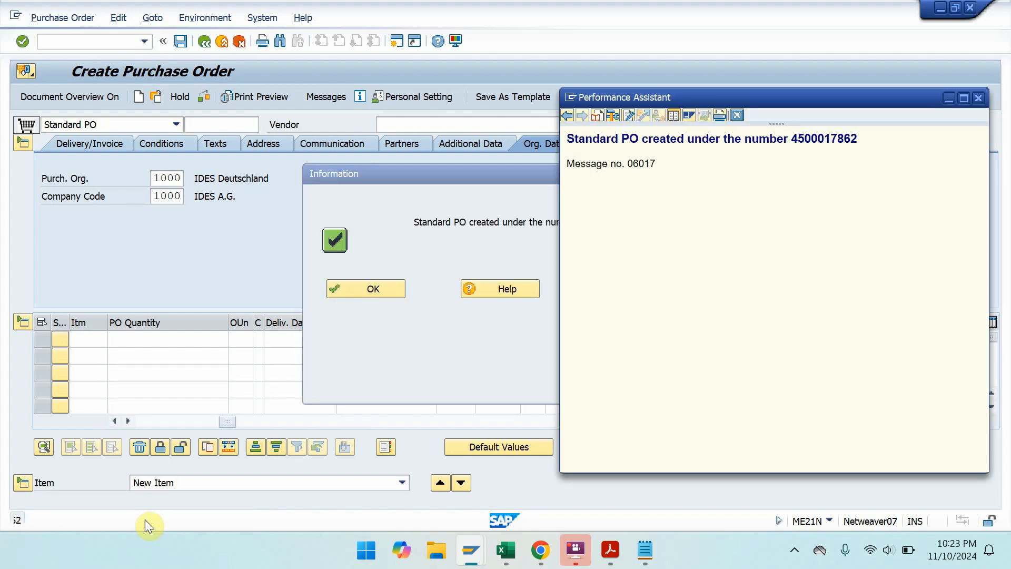
{"action": "left_click_drag", "start_coordinate": [870, 138], "coordinate": [617, 138]}
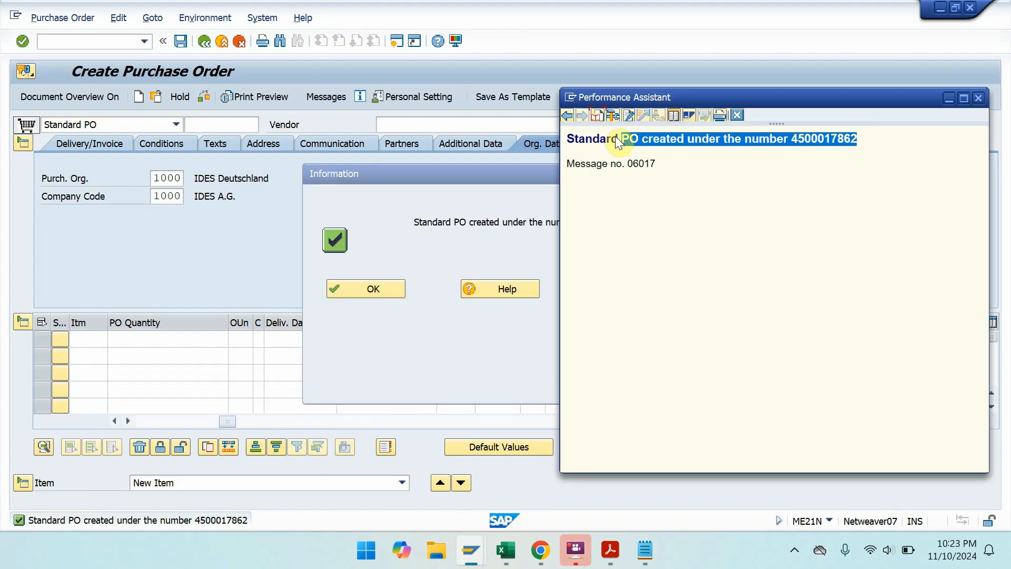
{"action": "key", "text": "ctrl+c"}
- Paste the PO-created message into Notepad and snap it to the right half
{"action": "left_click", "coordinate": [646, 551]}
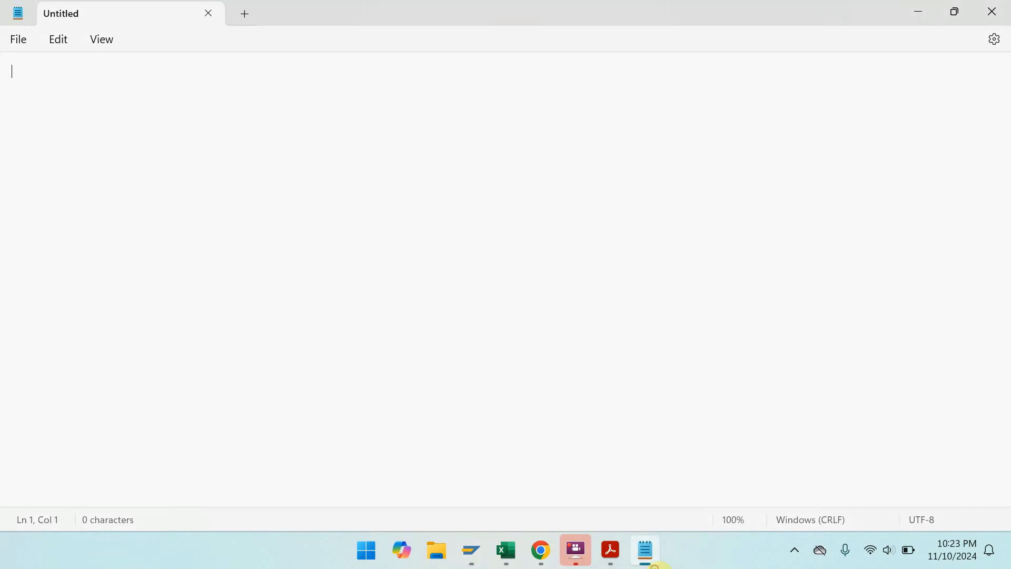
{"action": "key", "text": "ctrl+v"}
{"action": "key", "text": "super+Right"}
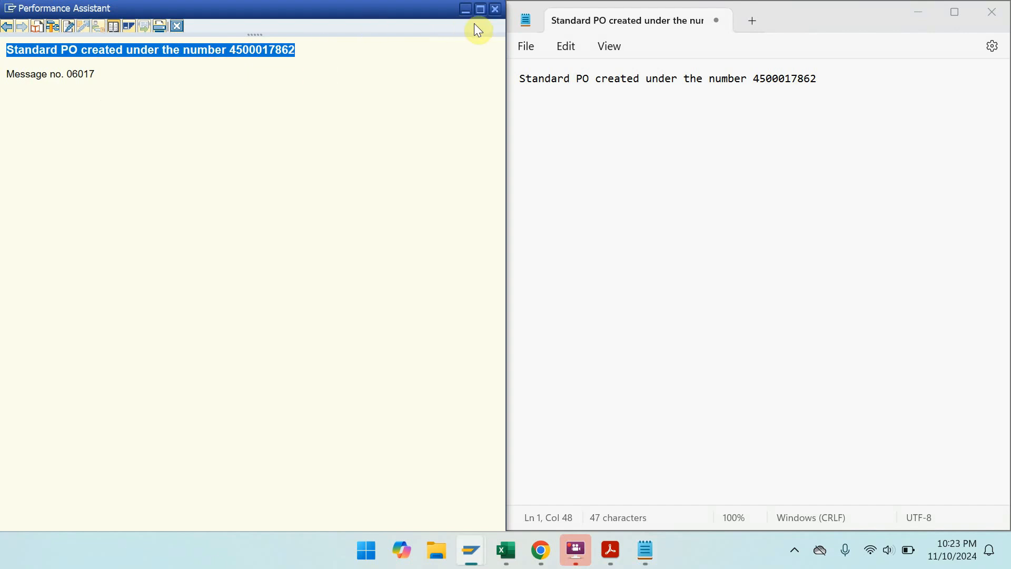
- Close the message long text and snap the Create Purchase Order screen to the right half
{"action": "left_click", "coordinate": [495, 9]}
{"action": "left_click", "coordinate": [362, 291]}
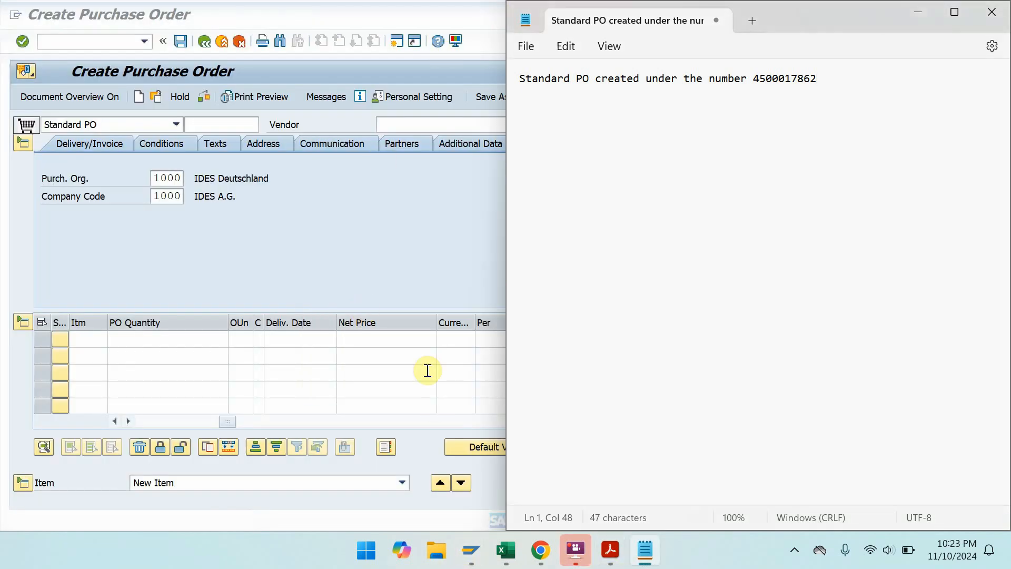
{"action": "left_click", "coordinate": [424, 259]}
{"action": "key", "text": "super+Right"}
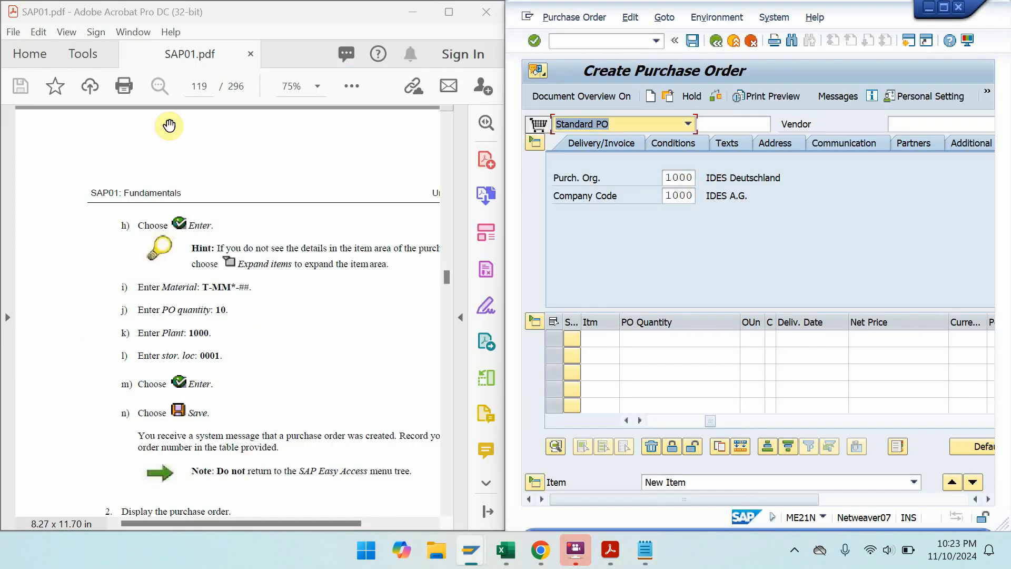
- Scroll the full-screen PDF guide to the display-the-purchase-order steps, then maximize SAP
{"action": "left_click", "coordinate": [447, 14]}
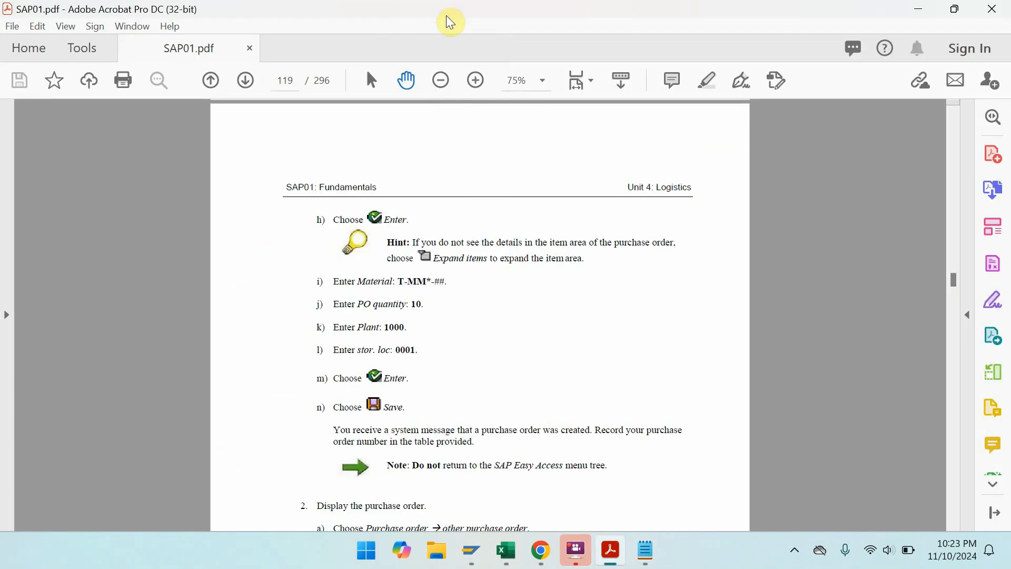
{"action": "left_click_drag", "start_coordinate": [339, 371], "coordinate": [314, 147]}
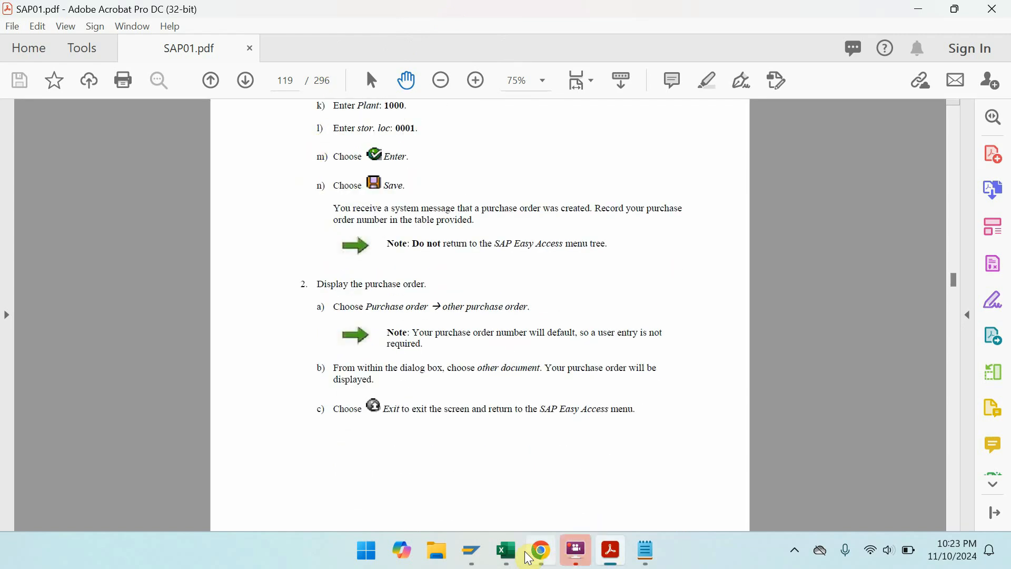
{"action": "mouse_move", "coordinate": [482, 554]}
{"action": "left_click", "coordinate": [571, 483]}
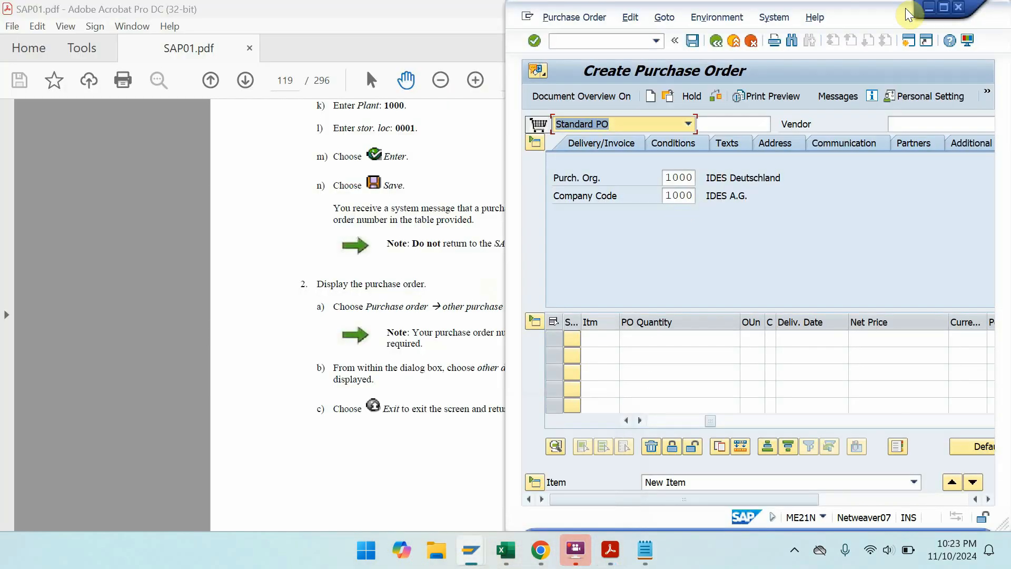
{"action": "left_click", "coordinate": [944, 9]}
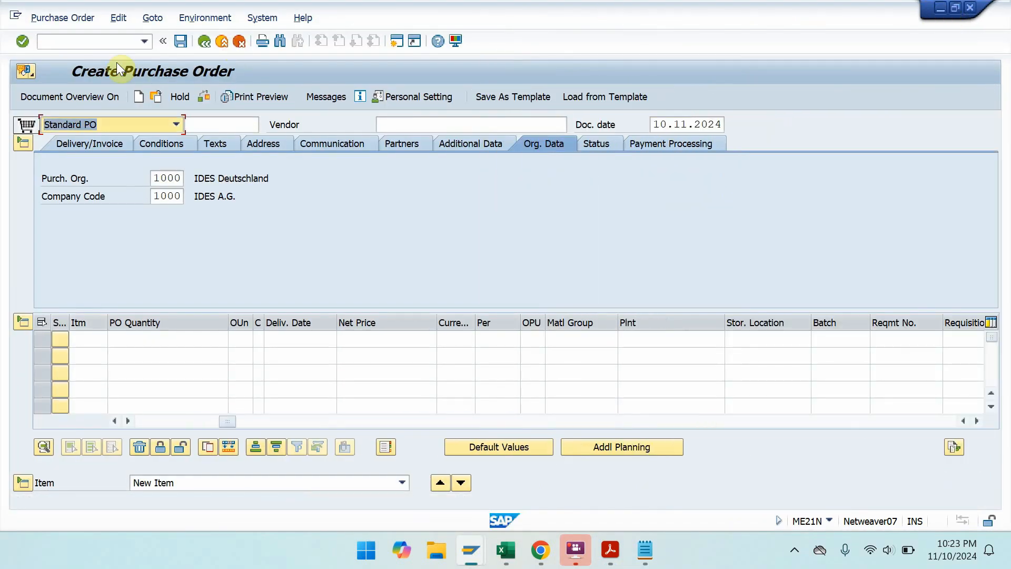
{"action": "left_click", "coordinate": [73, 17]}
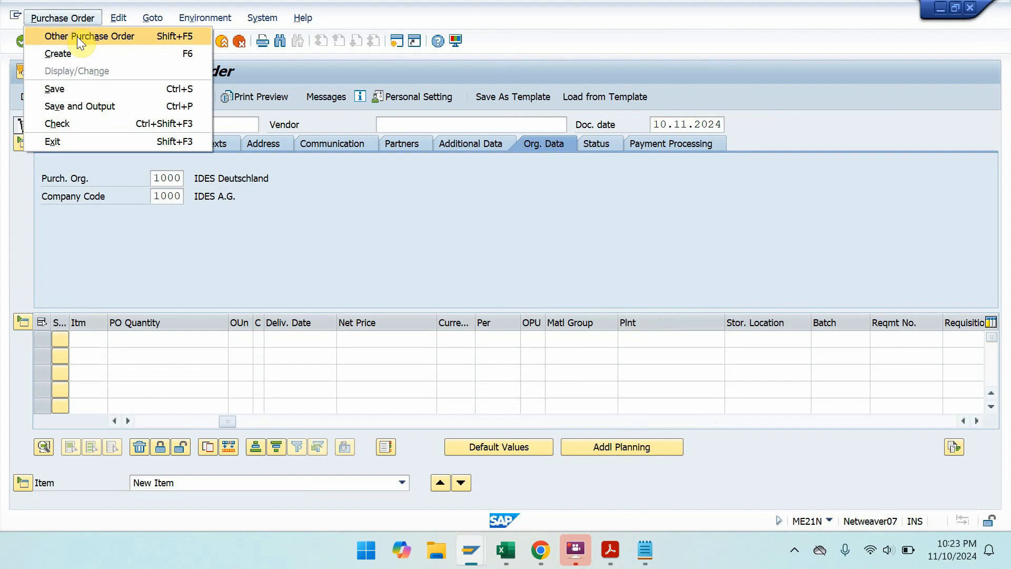
{"action": "left_click", "coordinate": [77, 36]}
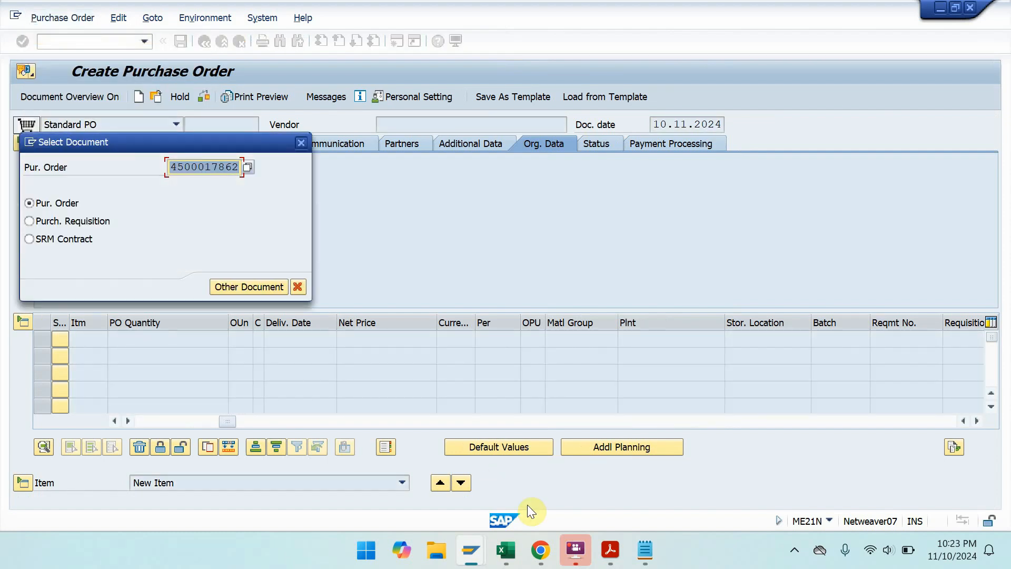
{"action": "left_click", "coordinate": [638, 545]}
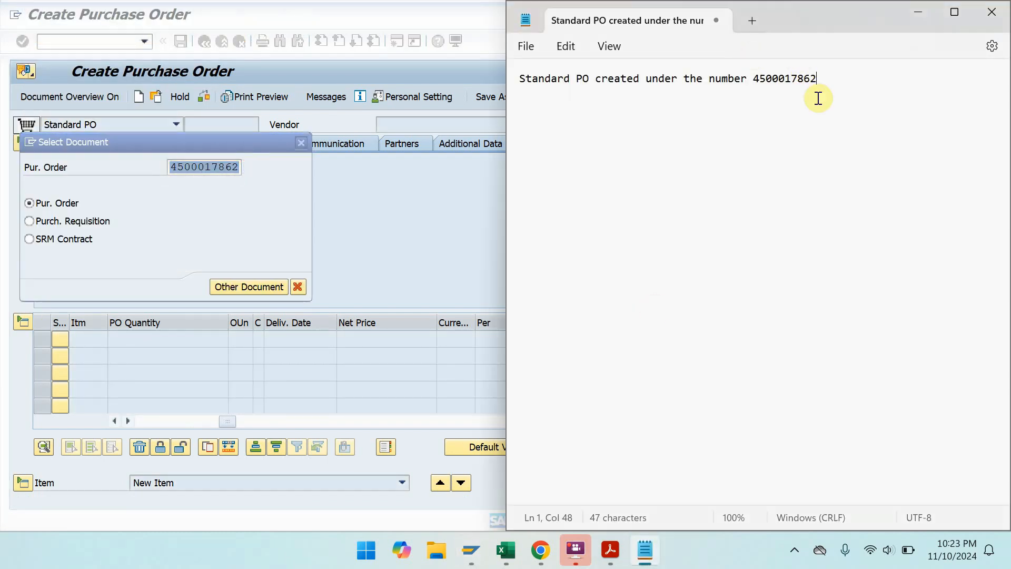
{"action": "left_click_drag", "start_coordinate": [818, 79], "coordinate": [755, 78]}
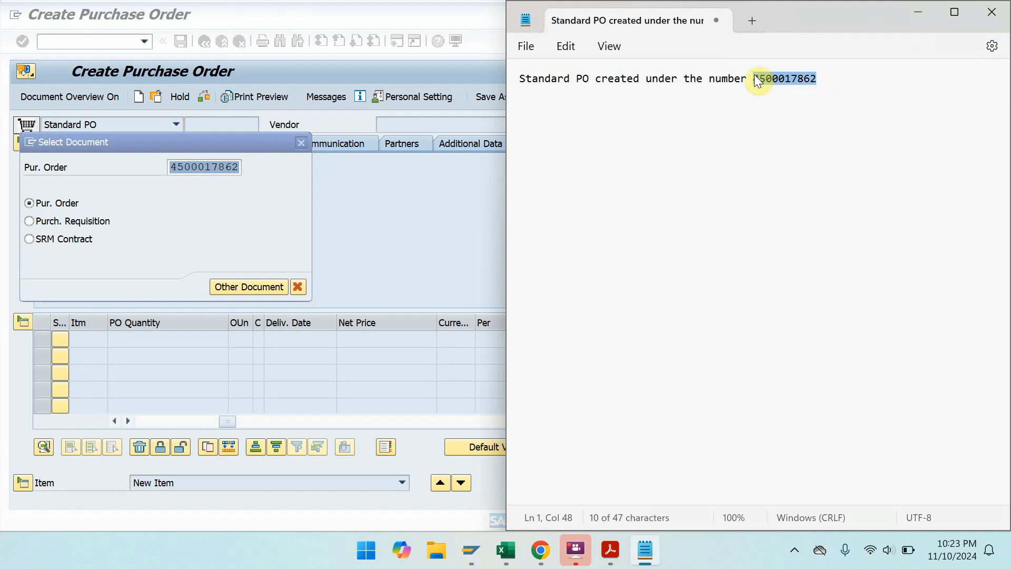
{"action": "left_click", "coordinate": [232, 291]}
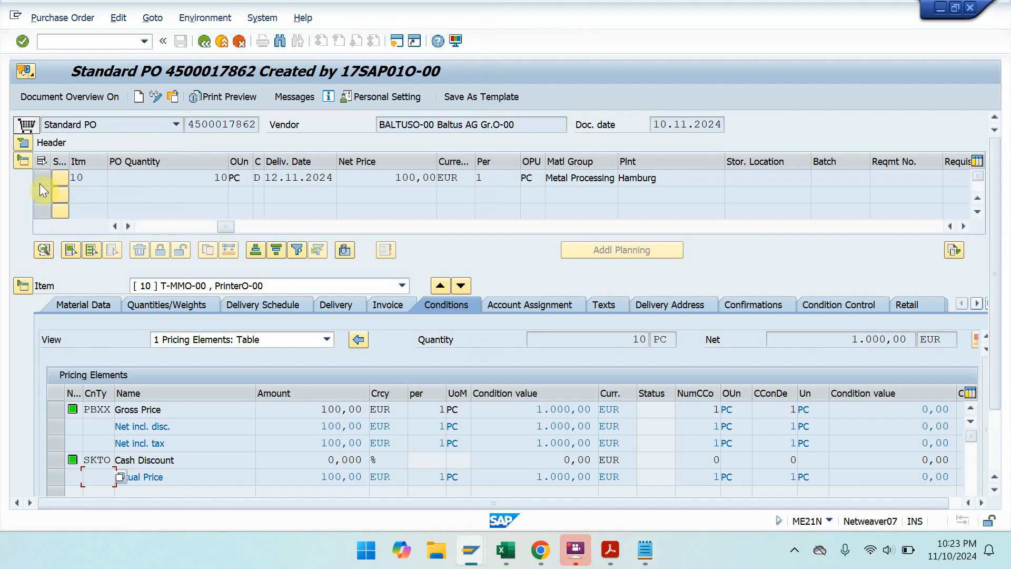
- Check the header's Payment Processing and Status tabs, then show item 10's delivery schedule
{"action": "left_click", "coordinate": [27, 143]}
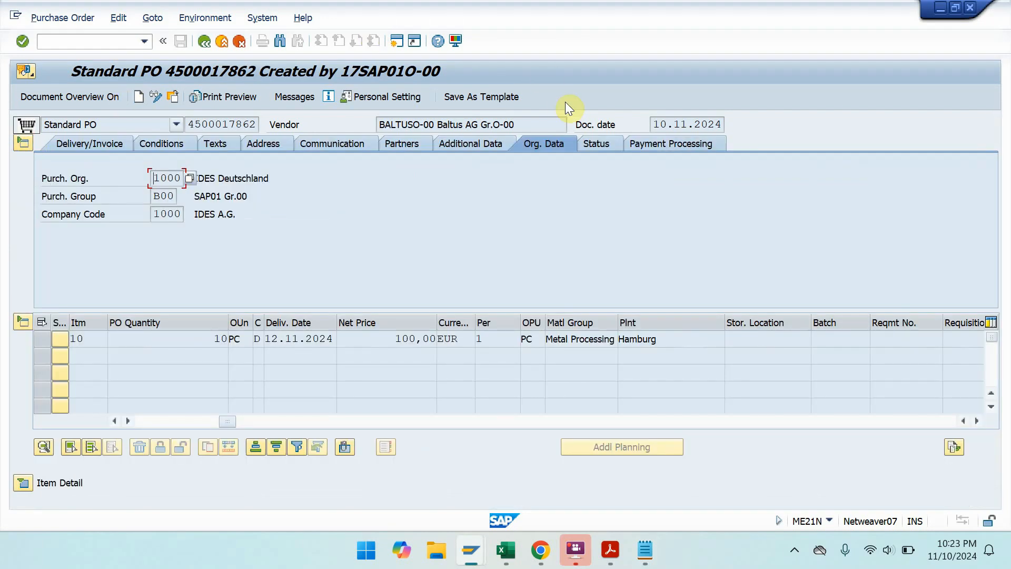
{"action": "left_click", "coordinate": [646, 147]}
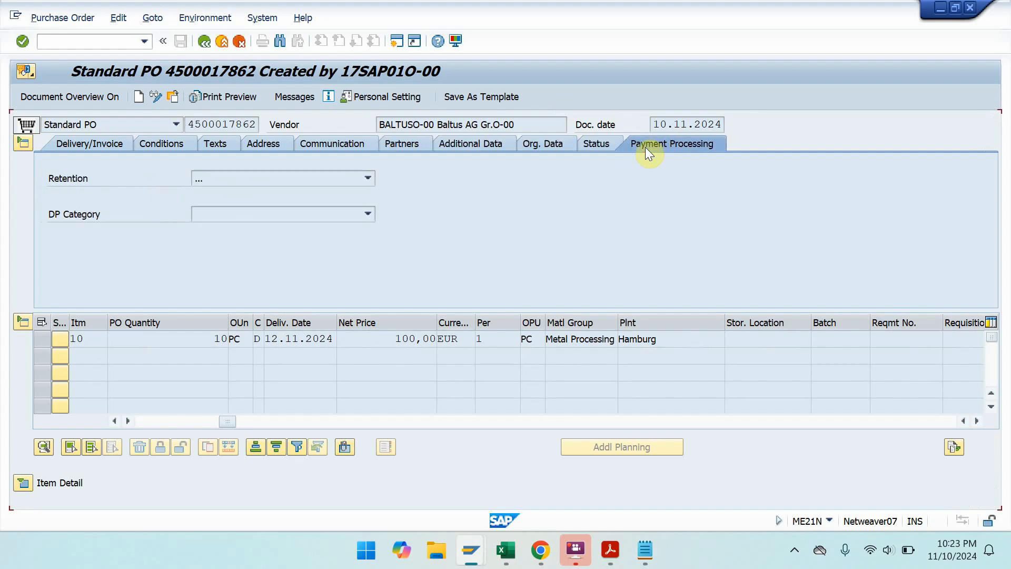
{"action": "left_click", "coordinate": [608, 150]}
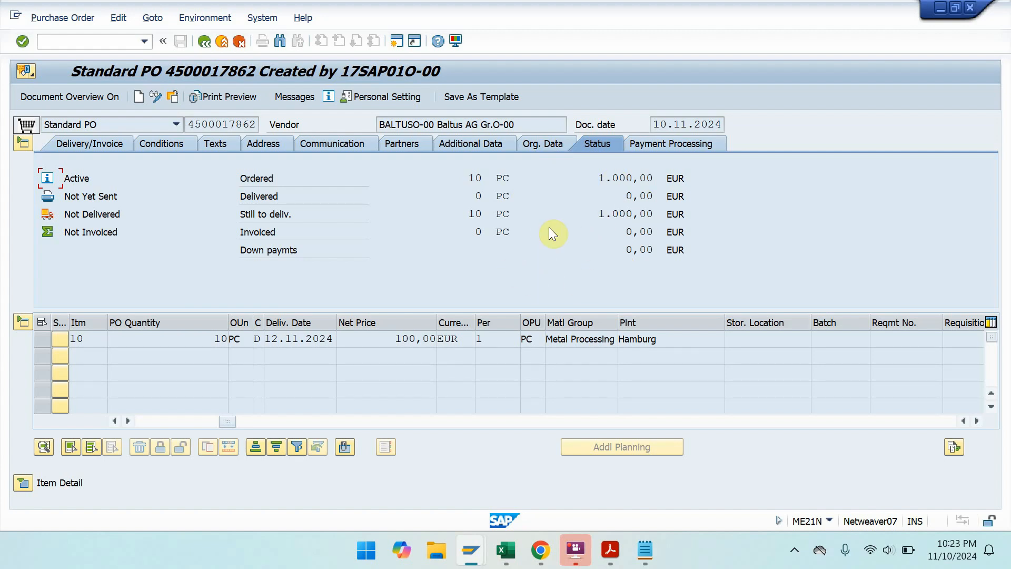
{"action": "left_click", "coordinate": [23, 483]}
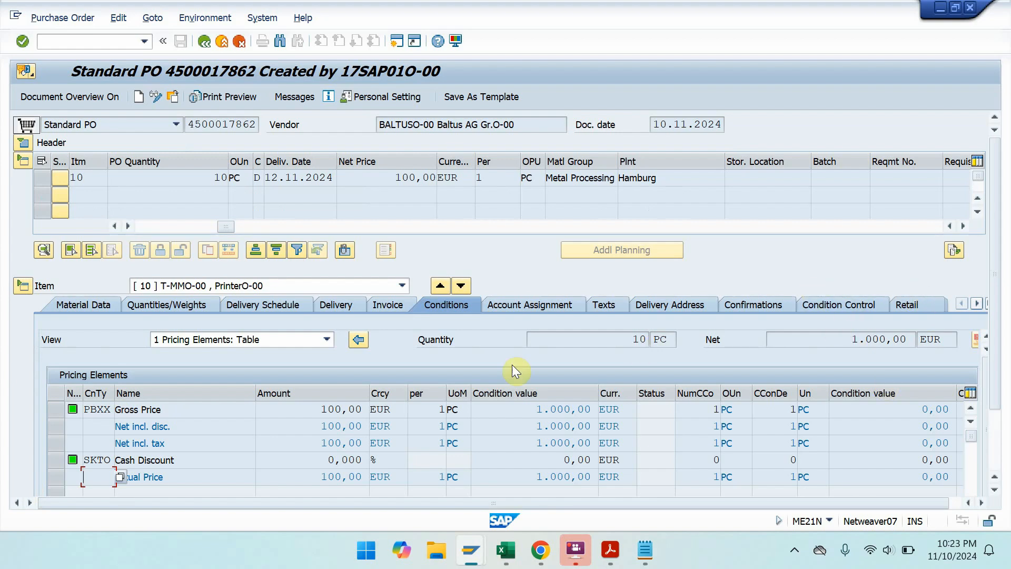
{"action": "left_click", "coordinate": [258, 305]}
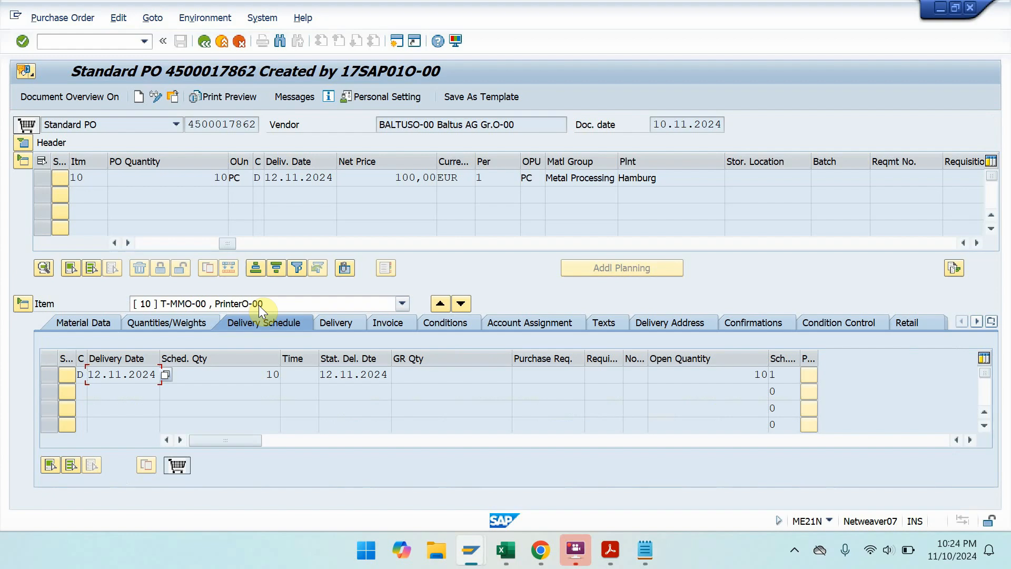
- Show item 10's Delivery settings, then minimize SAP to reach the Display Vendor window
{"action": "left_click", "coordinate": [348, 323]}
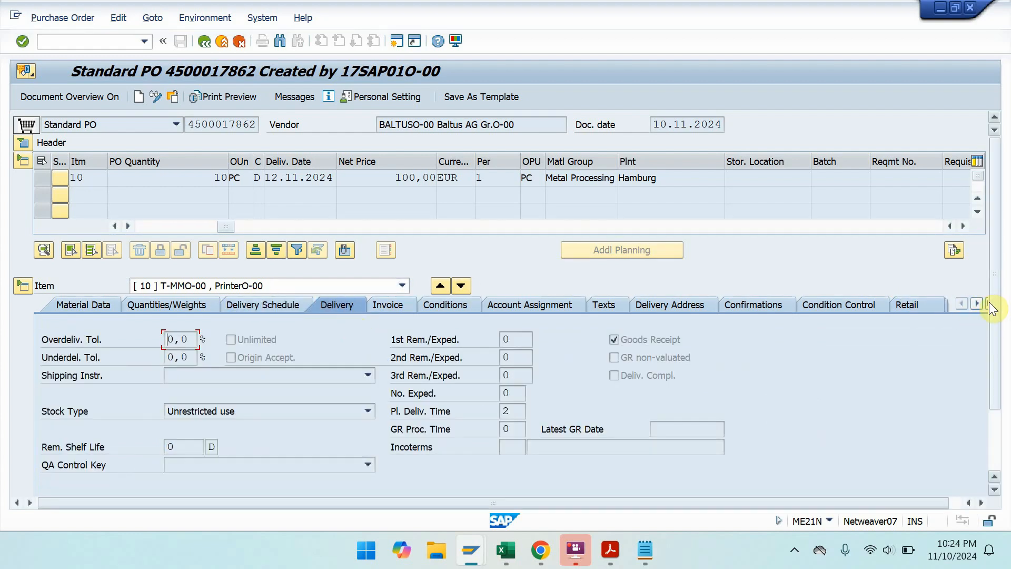
{"action": "left_click", "coordinate": [943, 8]}
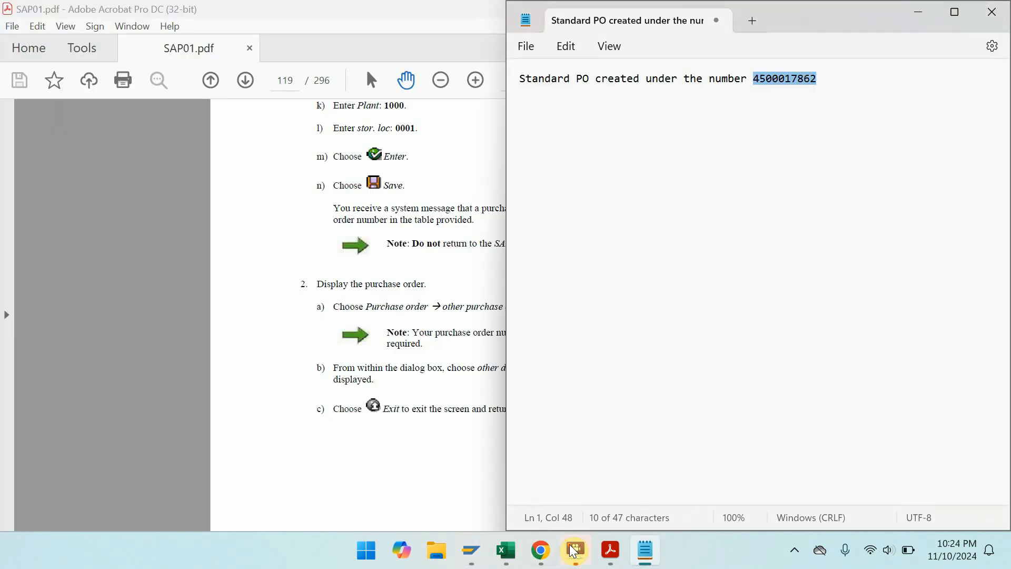
- Run stock overview MMBE for T-MMO-00, showing 10,000 on order at plant 1000 Hamburg
{"action": "mouse_move", "coordinate": [471, 550]}
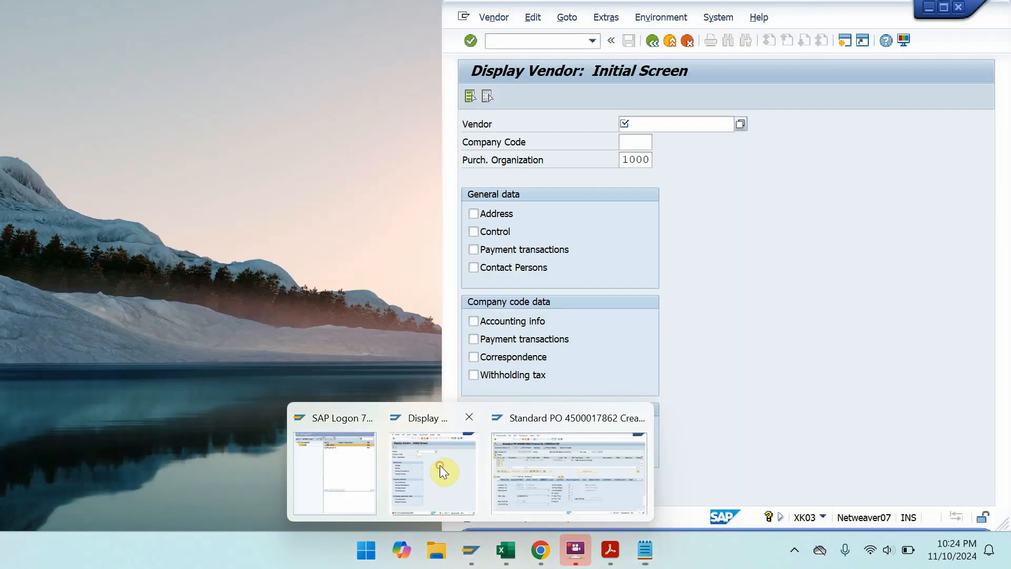
{"action": "left_click", "coordinate": [441, 465]}
{"action": "left_click", "coordinate": [948, 6]}
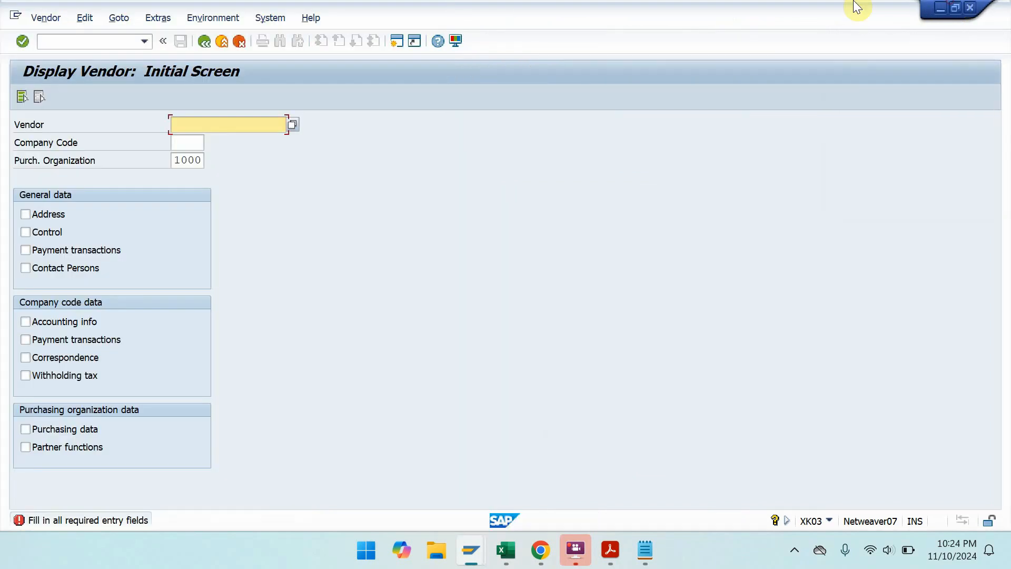
{"action": "left_click", "coordinate": [128, 40]}
{"action": "type", "text": "/"}
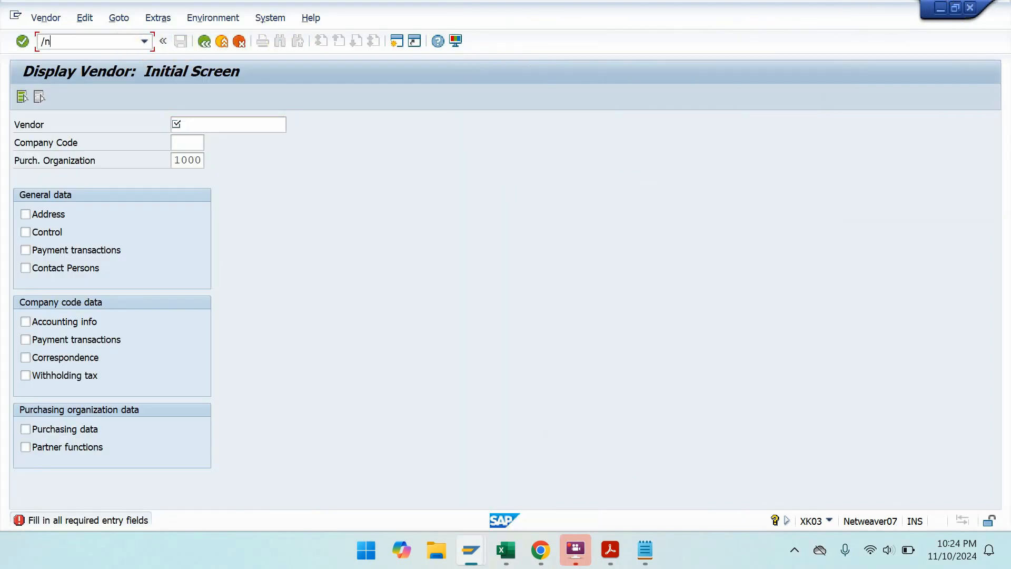
{"action": "type", "text": "nmmb"}
{"action": "key", "text": "Return"}
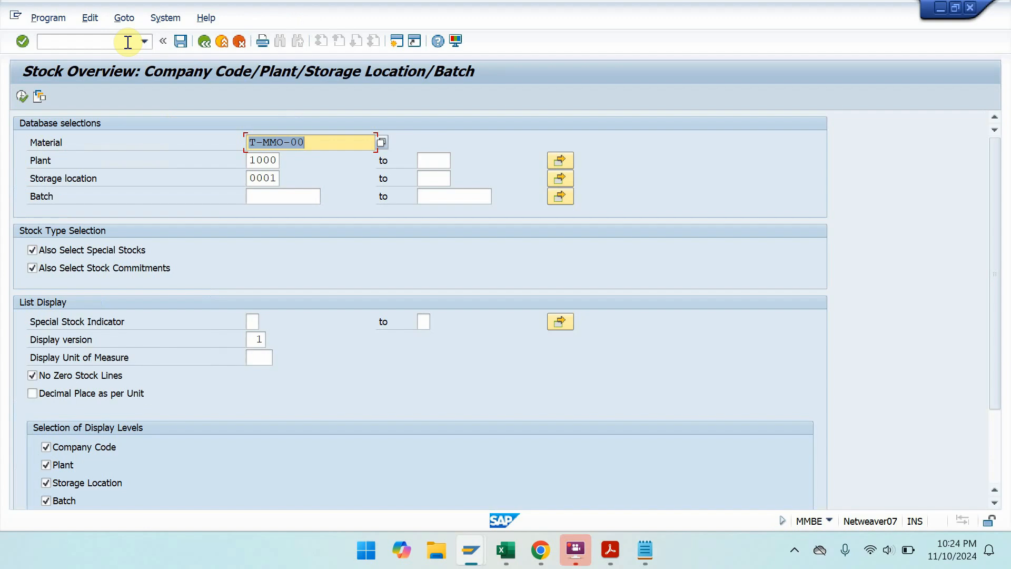
{"action": "left_click", "coordinate": [23, 98]}
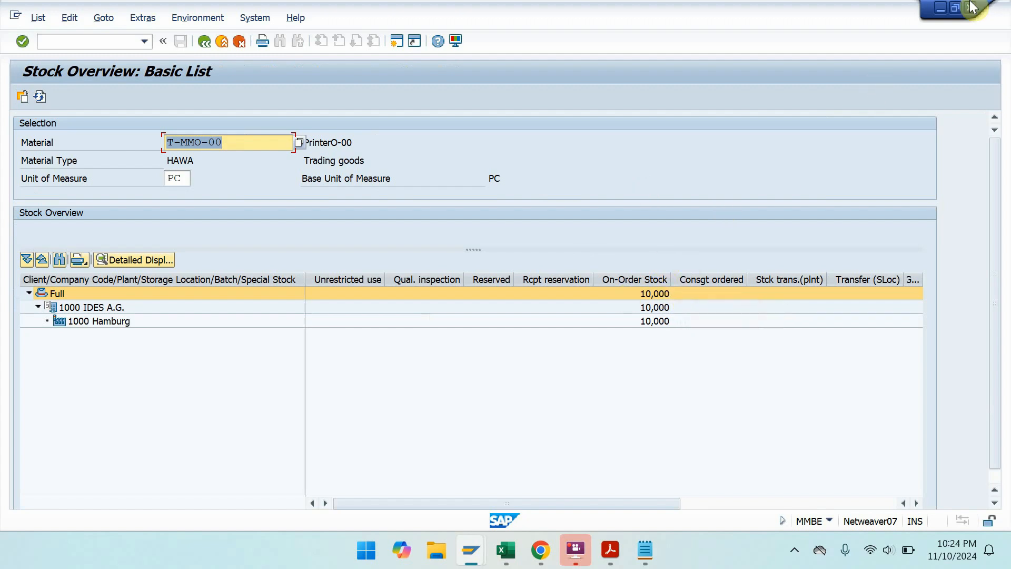
{"action": "left_click", "coordinate": [942, 10]}
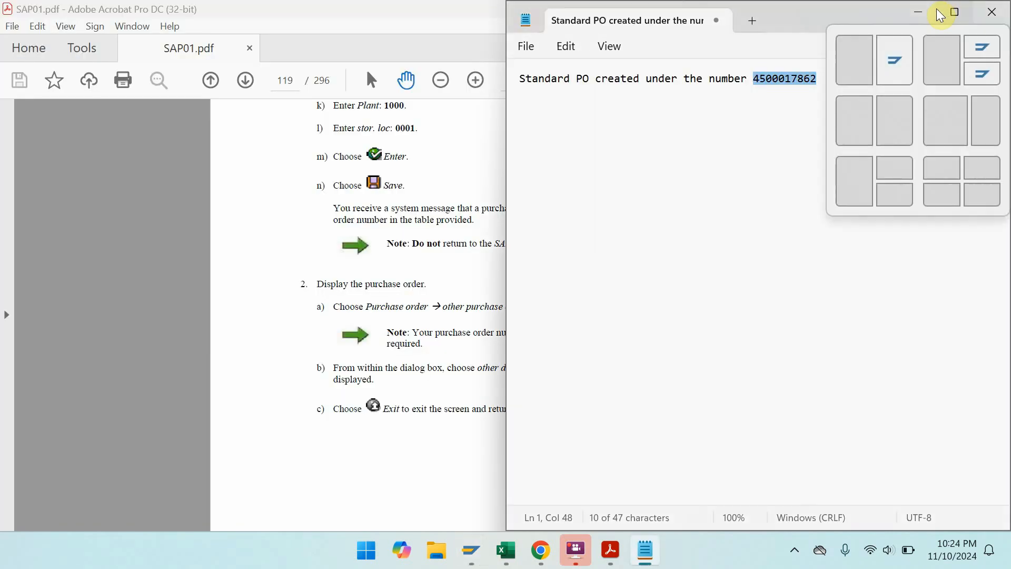
- Minimize the notes and snap the manual left beside the purchase order
{"action": "left_click", "coordinate": [927, 16]}
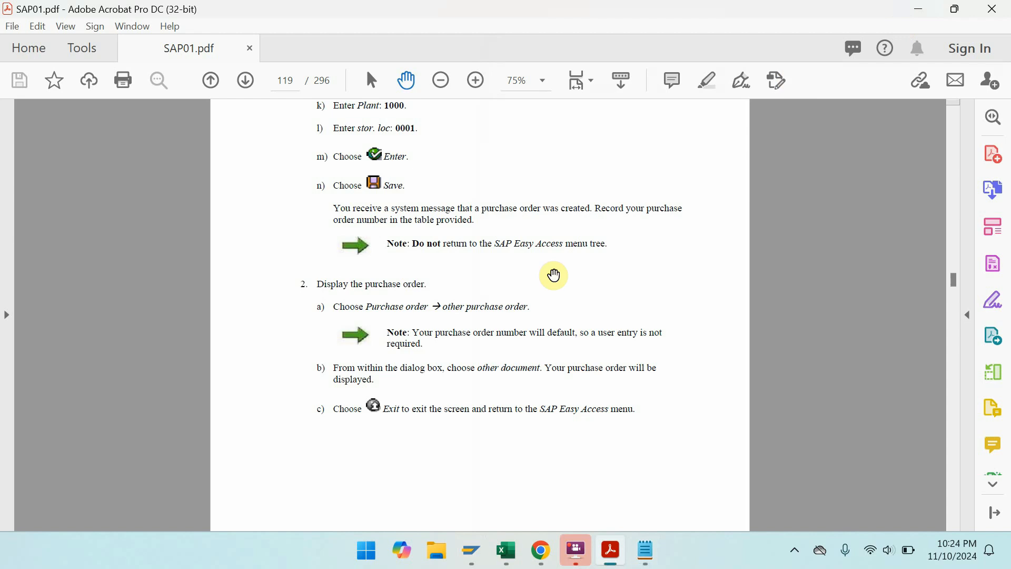
{"action": "key", "text": "super+Left"}
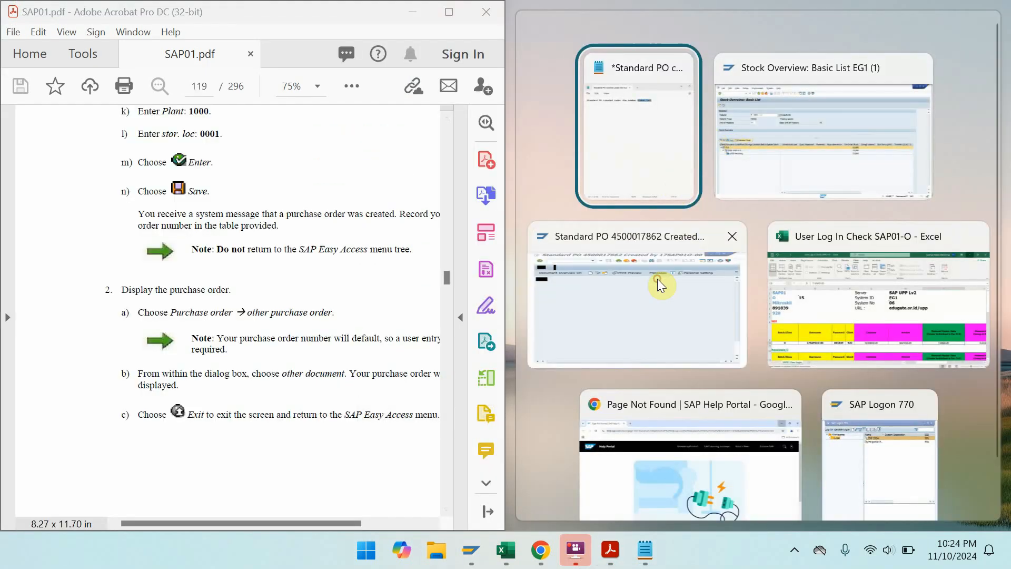
{"action": "left_click", "coordinate": [659, 284]}
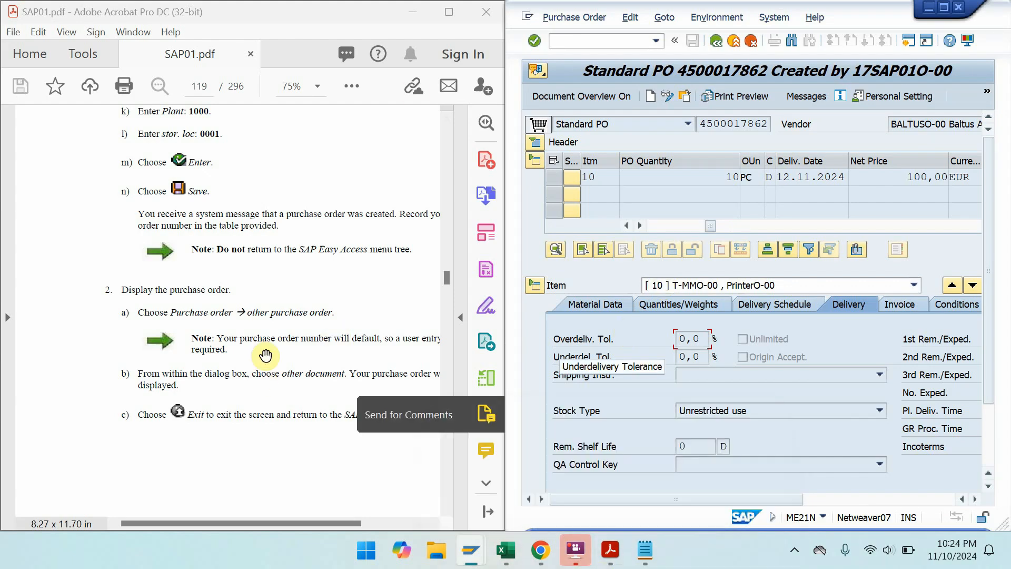
- Page the manual in full screen to Solution 4-2 on goods receipt, then restore the split
{"action": "left_click", "coordinate": [446, 13]}
{"action": "key", "text": "ctrl+l"}
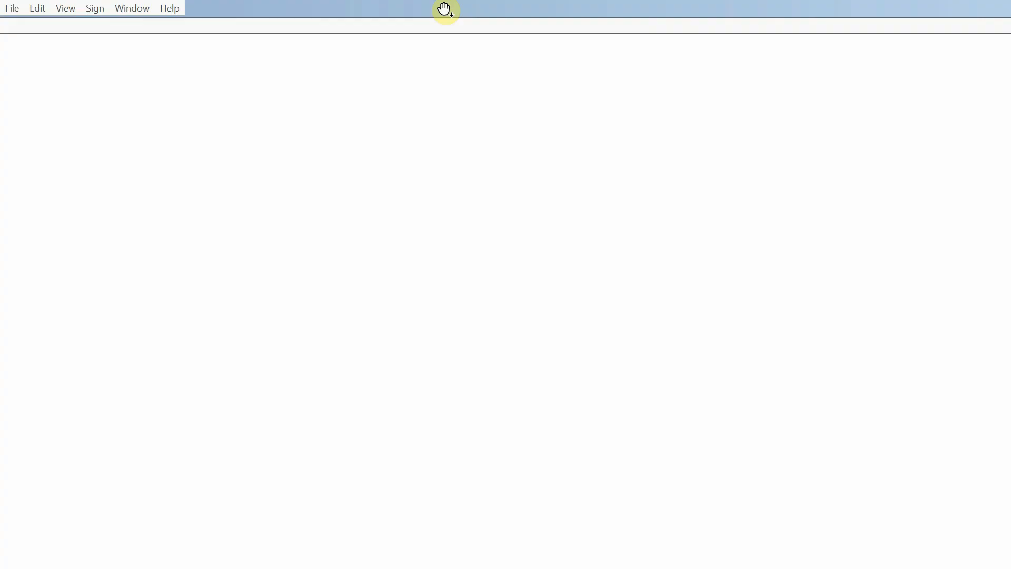
{"action": "scroll", "coordinate": [444, 10], "scroll_direction": "down", "scroll_amount": 1}
{"action": "scroll", "coordinate": [444, 9], "scroll_direction": "up", "scroll_amount": 1}
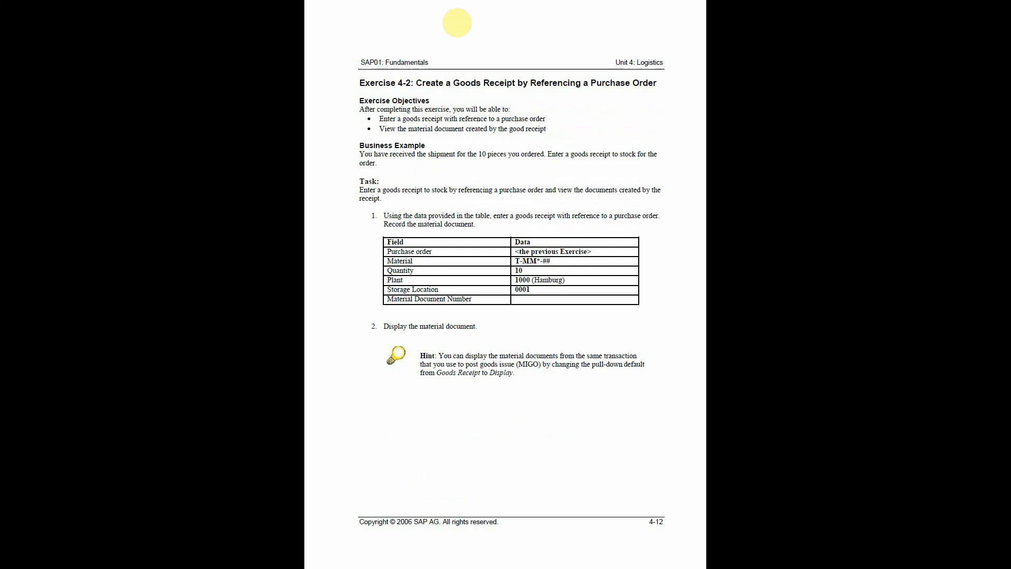
{"action": "scroll", "coordinate": [457, 23], "scroll_direction": "down", "scroll_amount": 2}
{"action": "scroll", "coordinate": [457, 22], "scroll_direction": "up", "scroll_amount": 2}
{"action": "scroll", "coordinate": [457, 22], "scroll_direction": "down", "scroll_amount": 1}
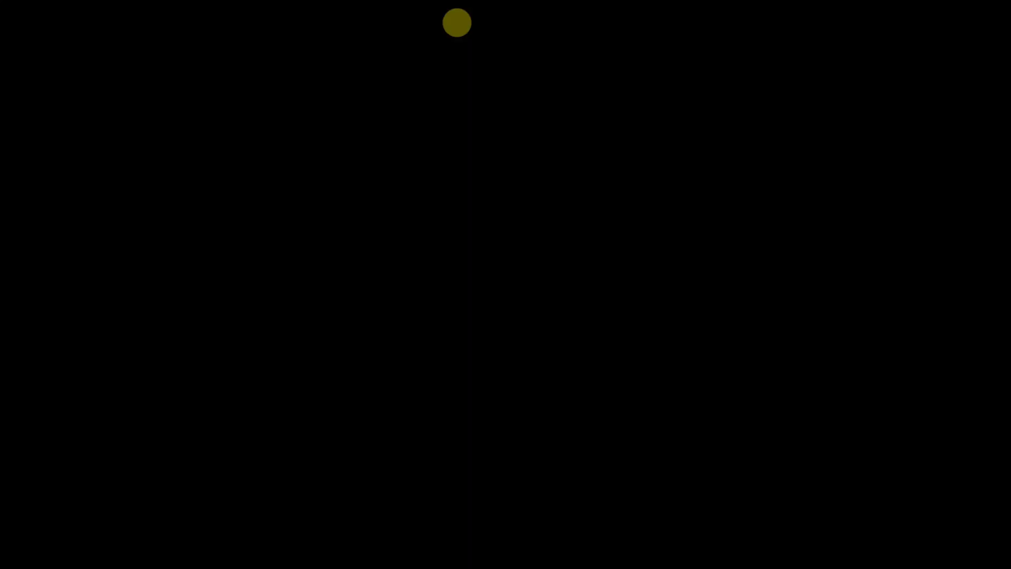
{"action": "key", "text": "Escape"}
{"action": "double_click", "coordinate": [448, 15]}
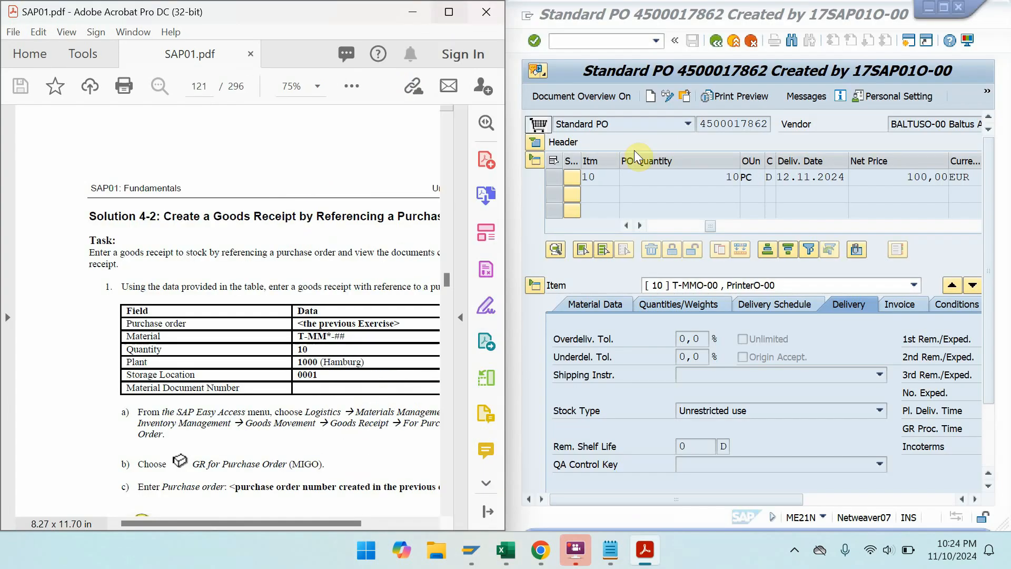
- Leave the purchase order with /n to return to SAP Easy Access
{"action": "left_click", "coordinate": [629, 38]}
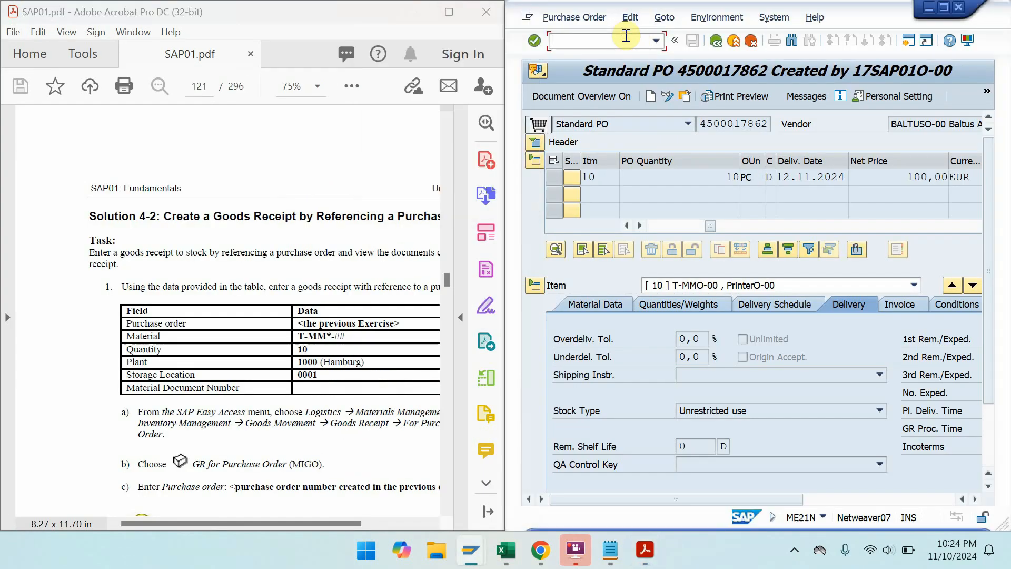
{"action": "type", "text": "/n"}
{"action": "key", "text": "Return"}
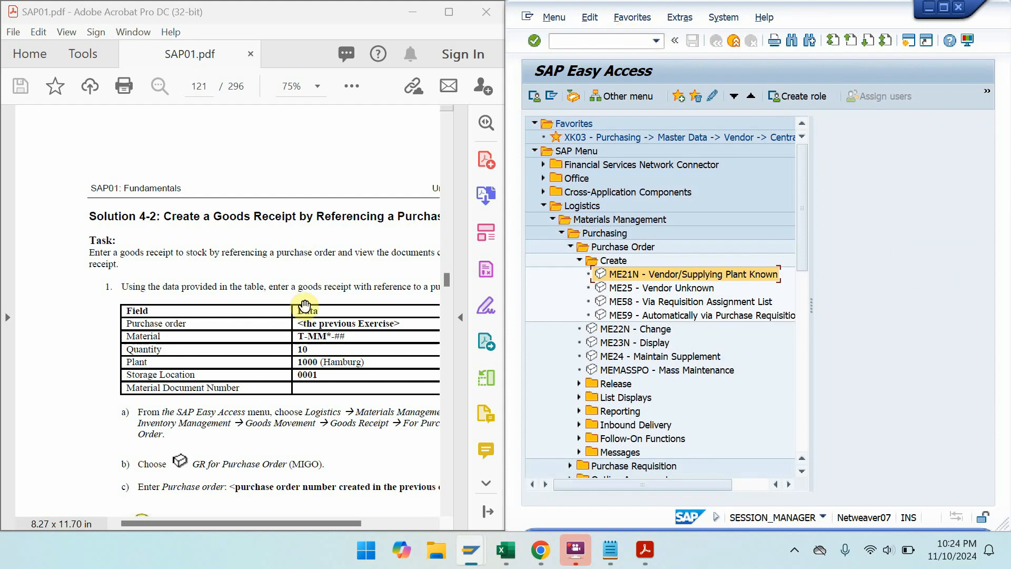
{"action": "left_click_drag", "start_coordinate": [304, 307], "coordinate": [241, 204]}
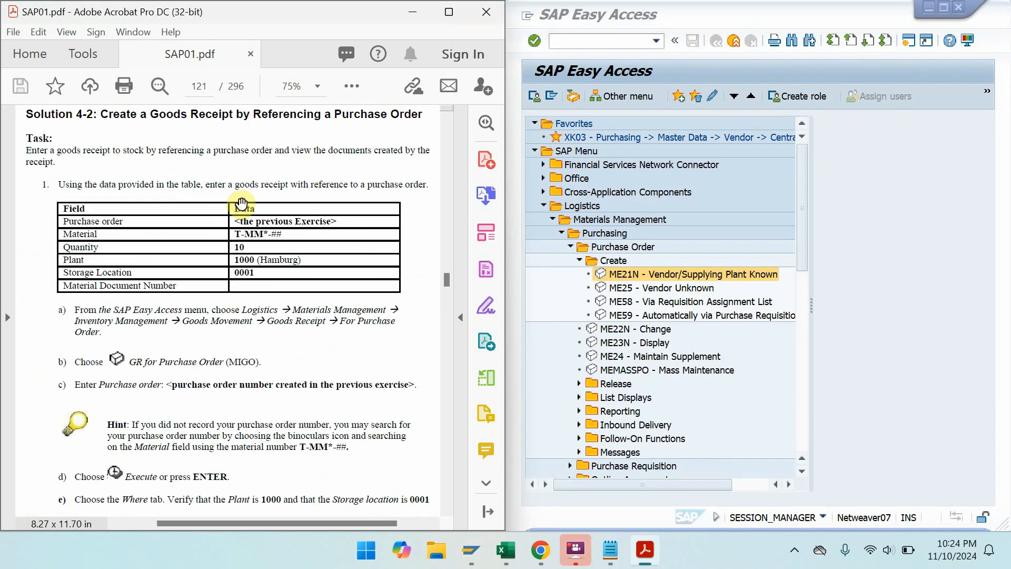
- Start MIGO from Logistics > Materials Management > Inventory Management > Goods Movement
{"action": "left_click", "coordinate": [545, 206]}
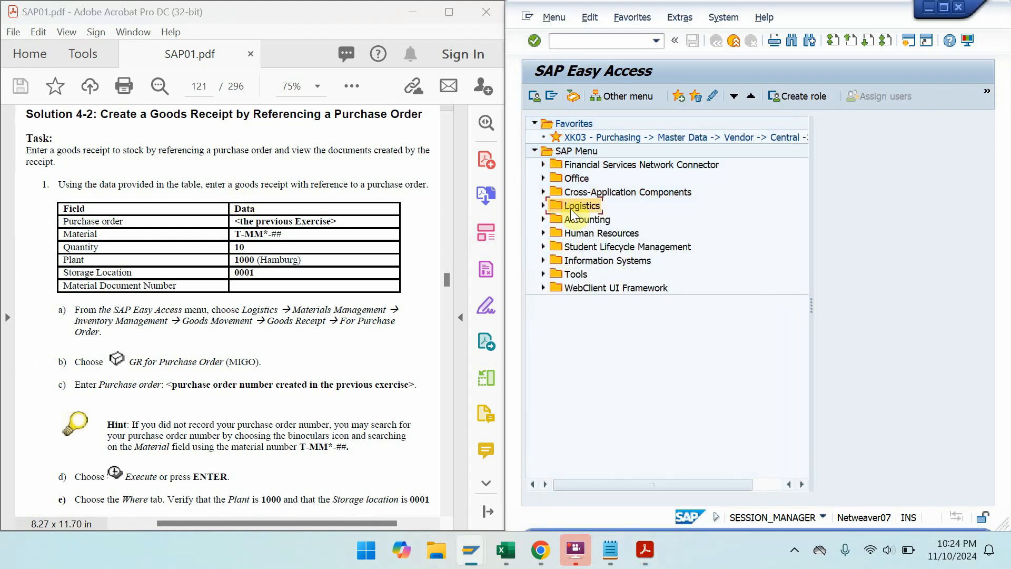
{"action": "double_click", "coordinate": [571, 208]}
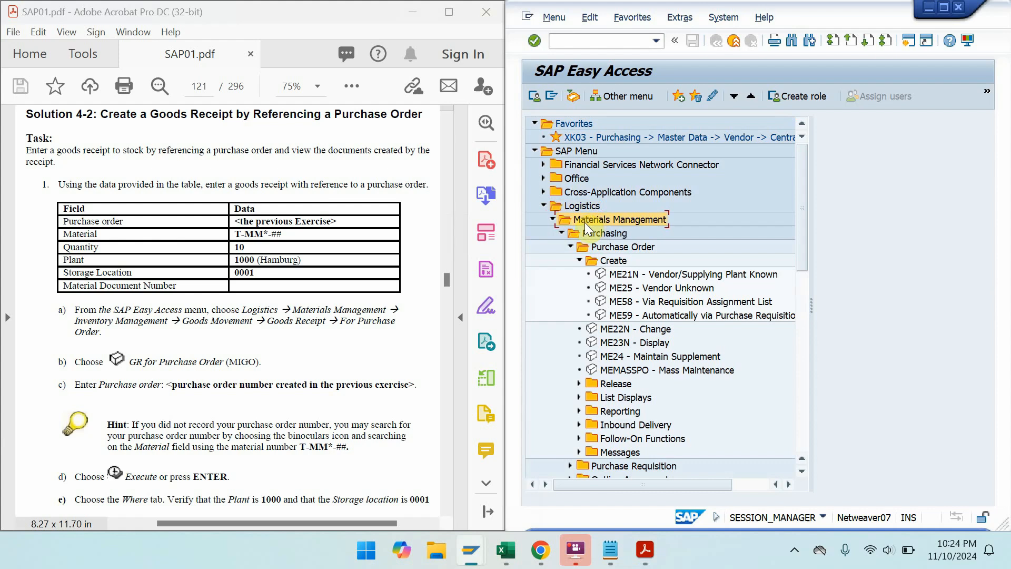
{"action": "left_click", "coordinate": [563, 234]}
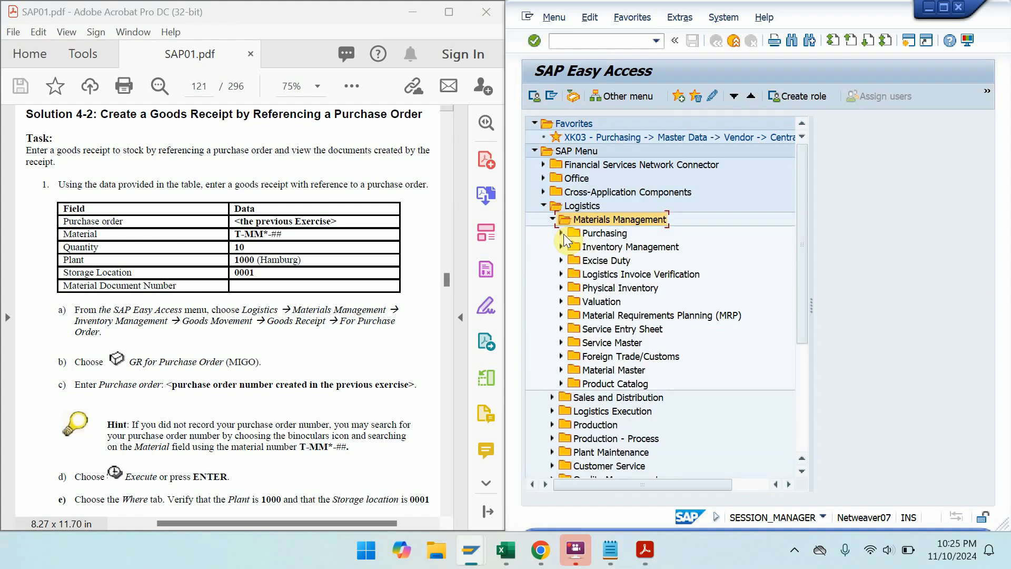
{"action": "left_click", "coordinate": [609, 246]}
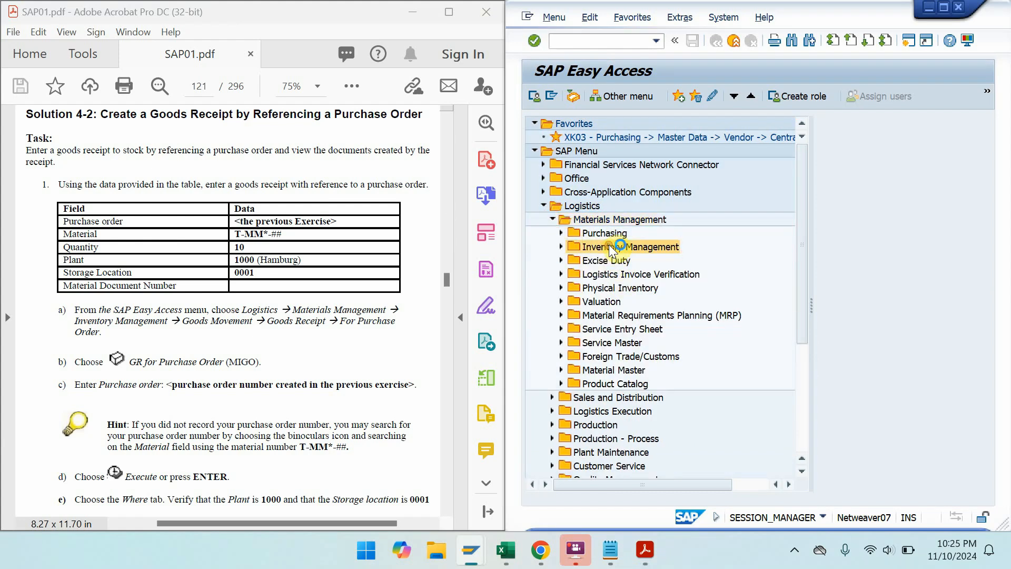
{"action": "double_click", "coordinate": [609, 246]}
{"action": "left_click", "coordinate": [614, 263]}
{"action": "double_click", "coordinate": [614, 263]}
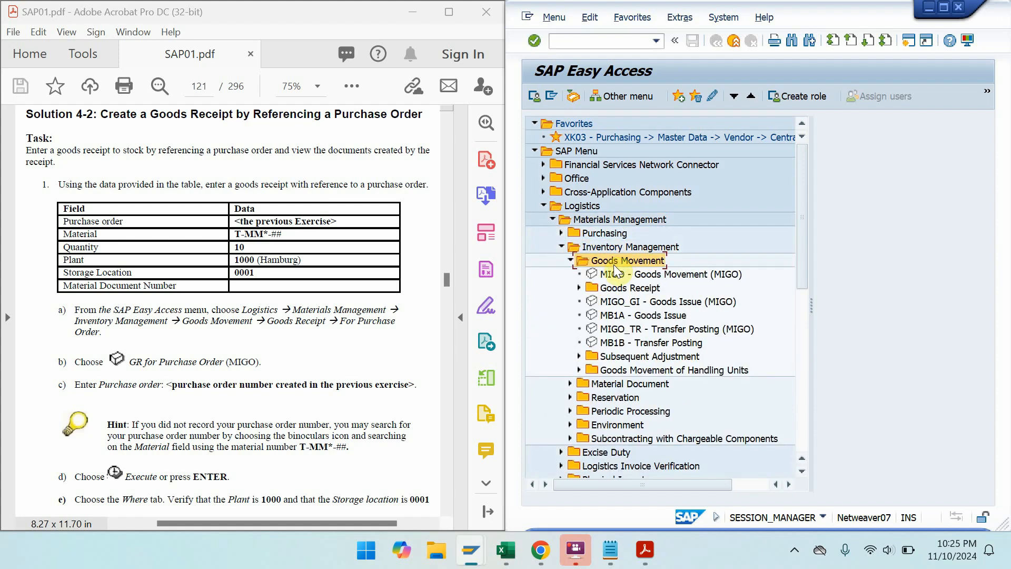
{"action": "double_click", "coordinate": [649, 275]}
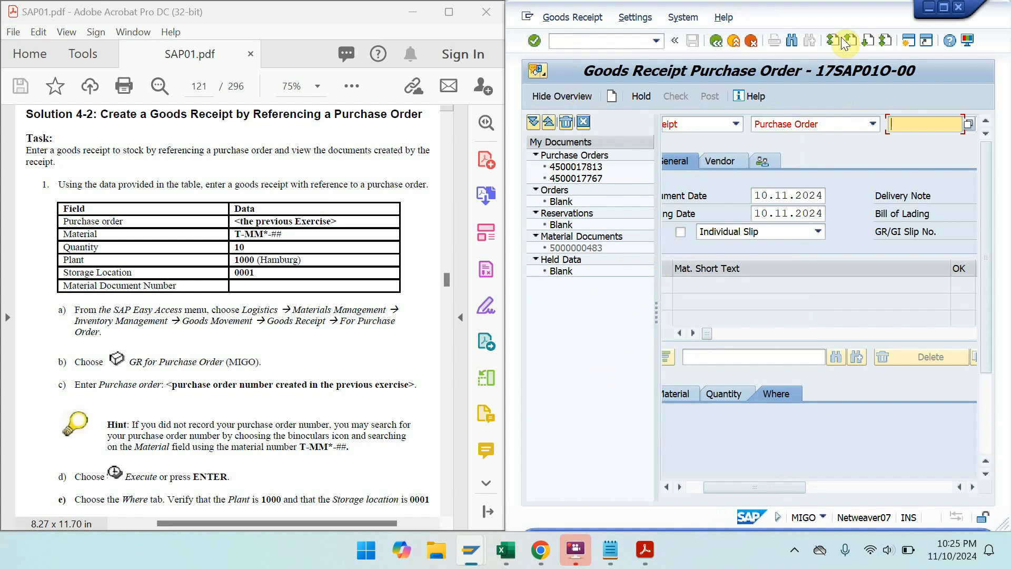
{"action": "left_click", "coordinate": [943, 7]}
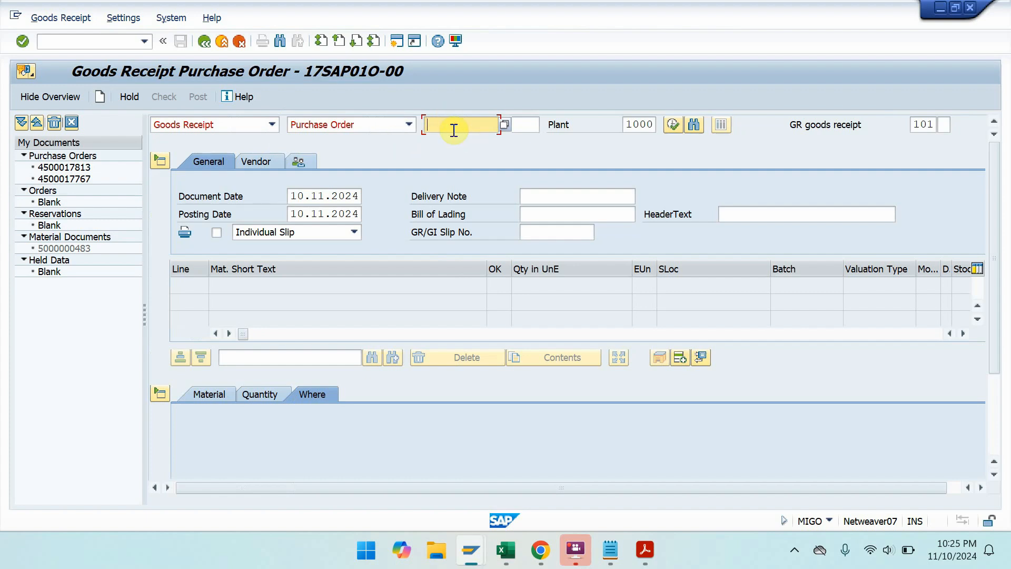
{"action": "key", "text": "ctrl+v"}
{"action": "key", "text": "Return"}
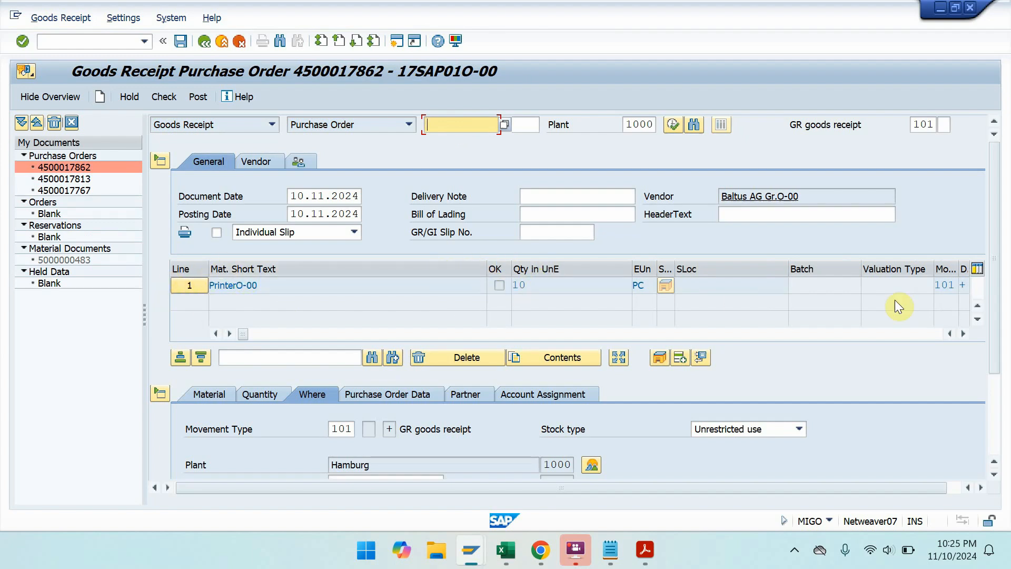
{"action": "scroll", "coordinate": [996, 255], "scroll_direction": "down", "scroll_amount": 3}
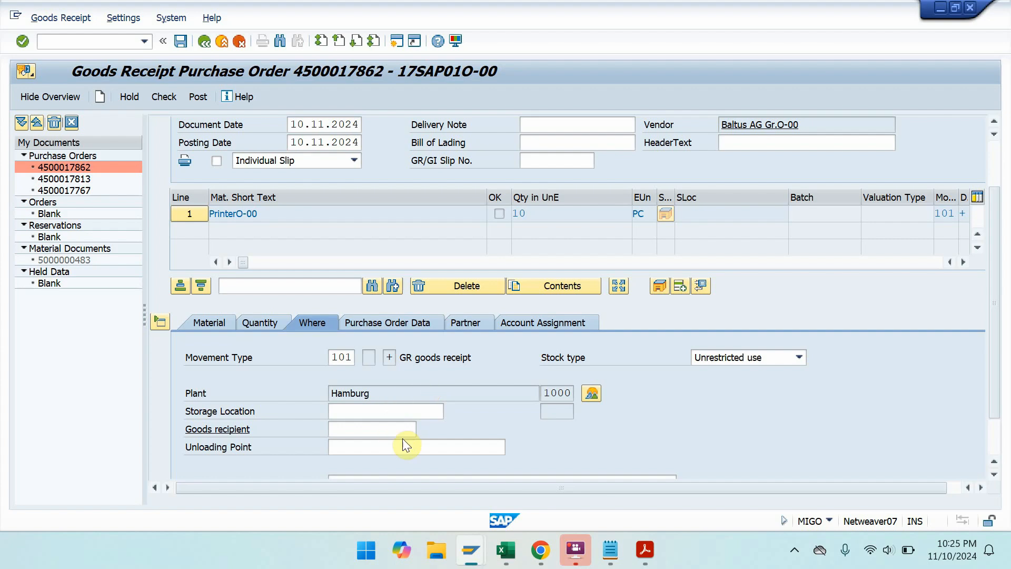
- With SAP beside the manual, enter storage location 0001 for the receipt item
{"action": "key", "text": "super+Right"}
{"action": "left_click", "coordinate": [177, 400]}
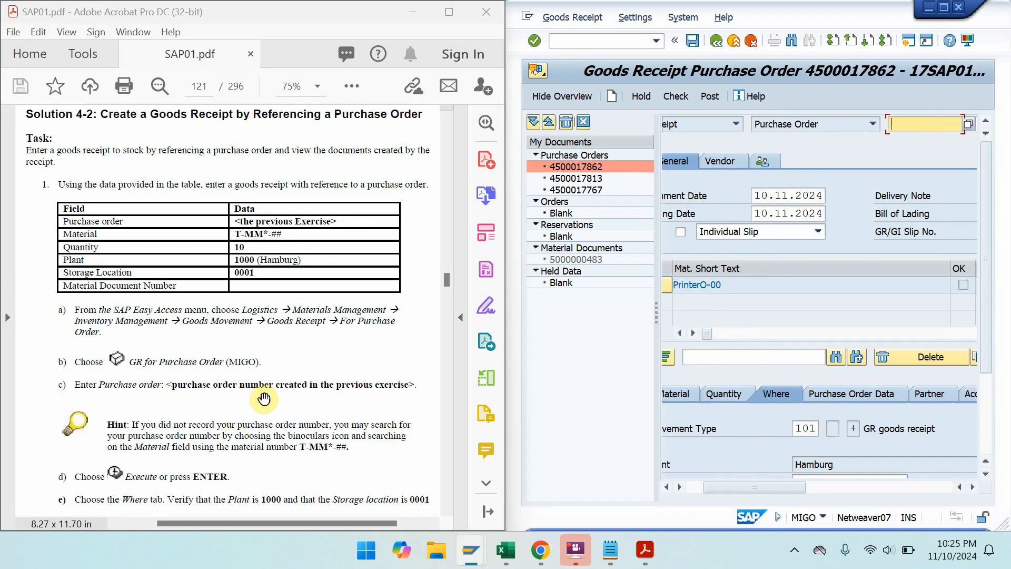
{"action": "scroll", "coordinate": [199, 385], "scroll_direction": "down", "scroll_amount": 2}
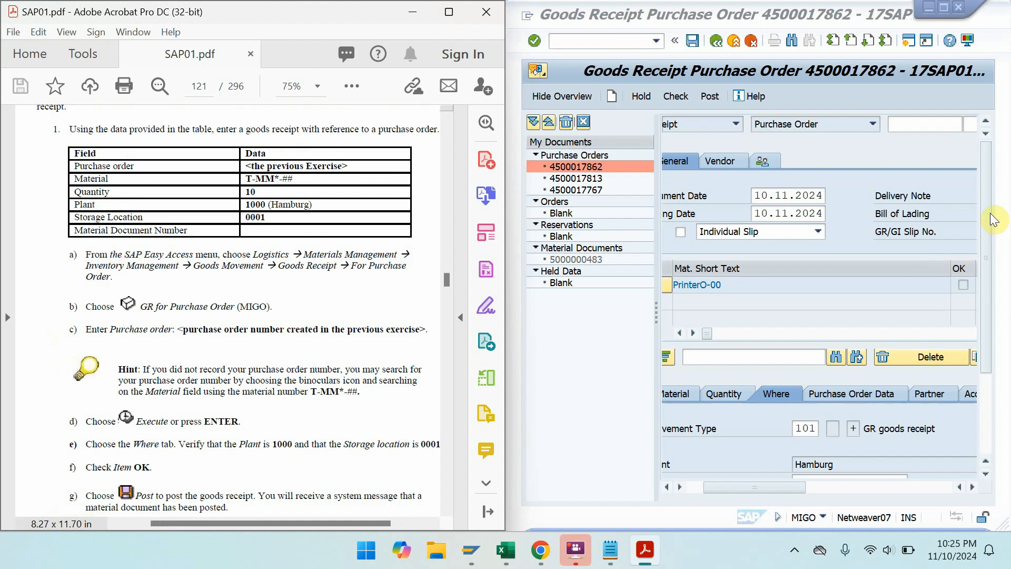
{"action": "left_click", "coordinate": [987, 267]}
{"action": "left_click_drag", "start_coordinate": [986, 267], "coordinate": [989, 338]}
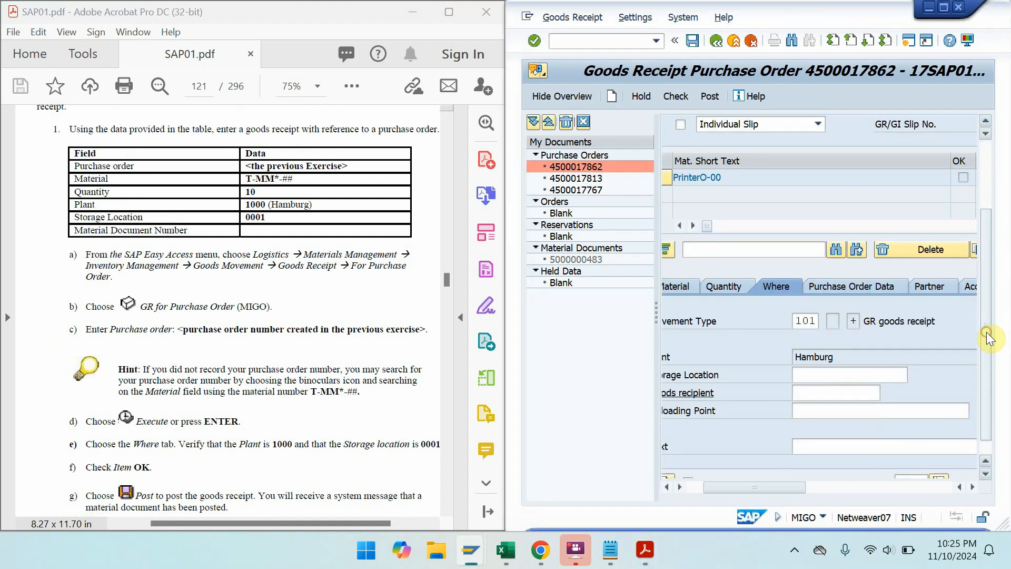
{"action": "left_click", "coordinate": [810, 374]}
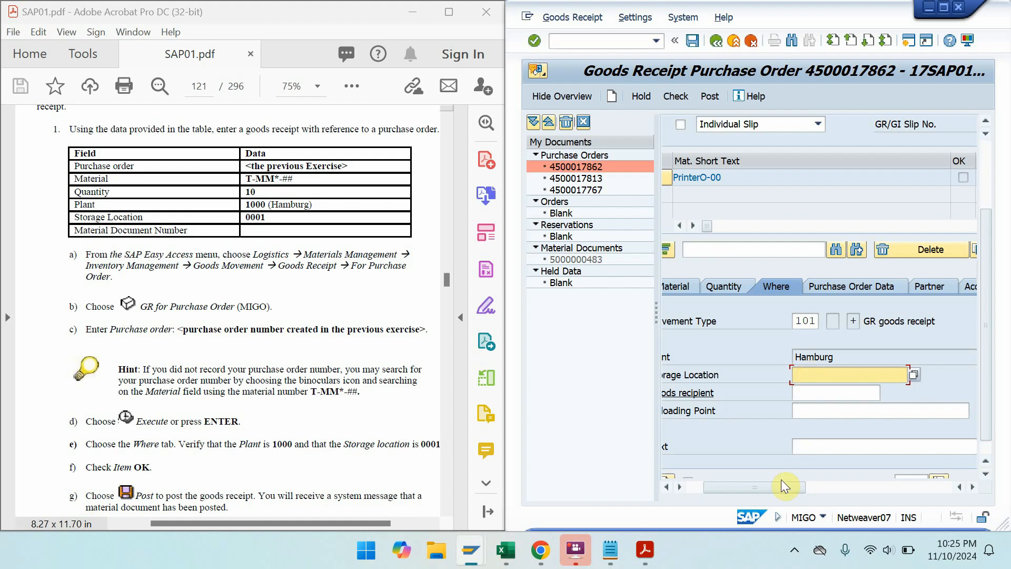
{"action": "left_click_drag", "start_coordinate": [779, 491], "coordinate": [723, 492]}
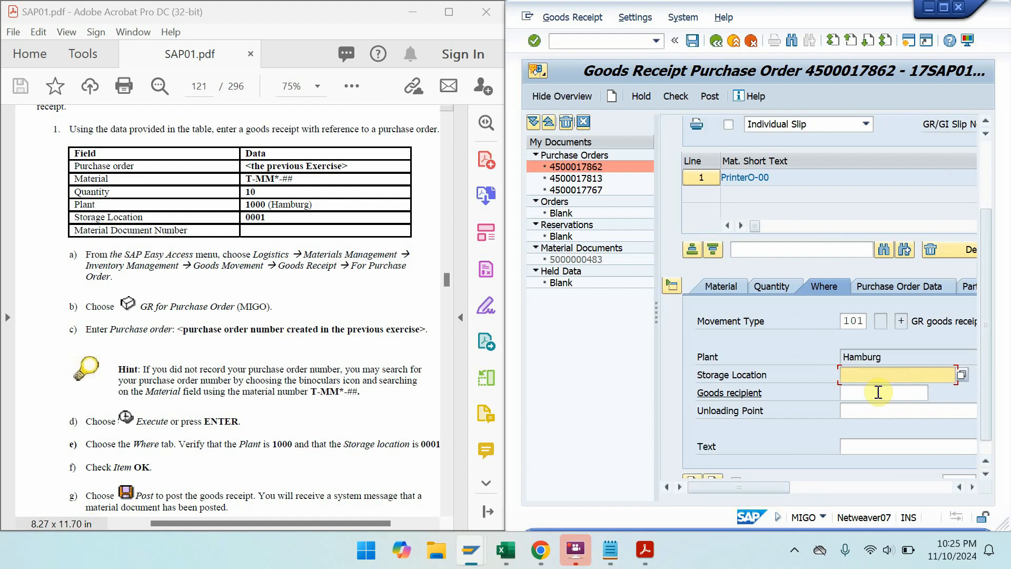
{"action": "type", "text": "0001"}
{"action": "key", "text": "Return"}
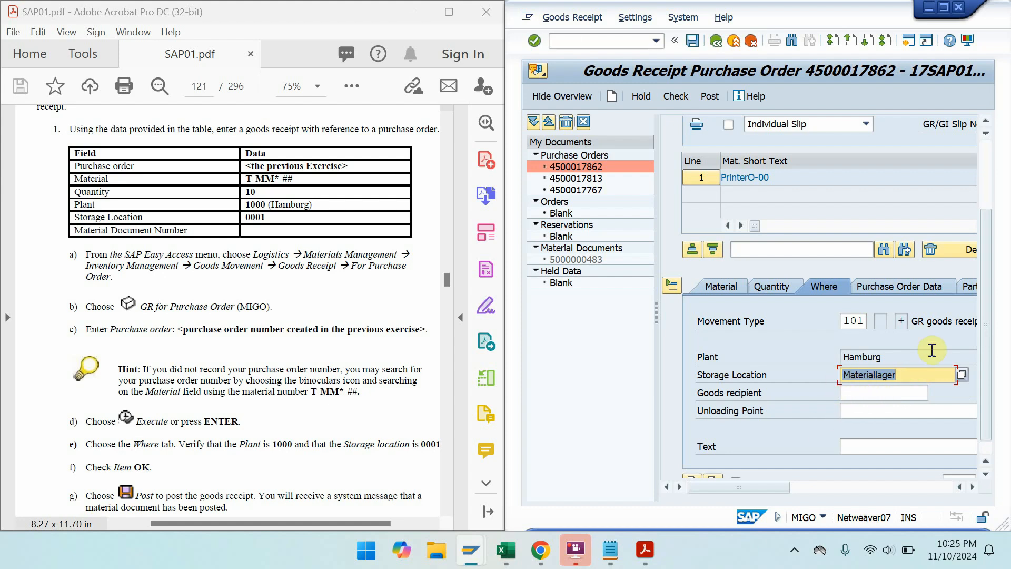
- Mark the PrinterO-00 line of 10 PC as Item OK
{"action": "left_click", "coordinate": [945, 8]}
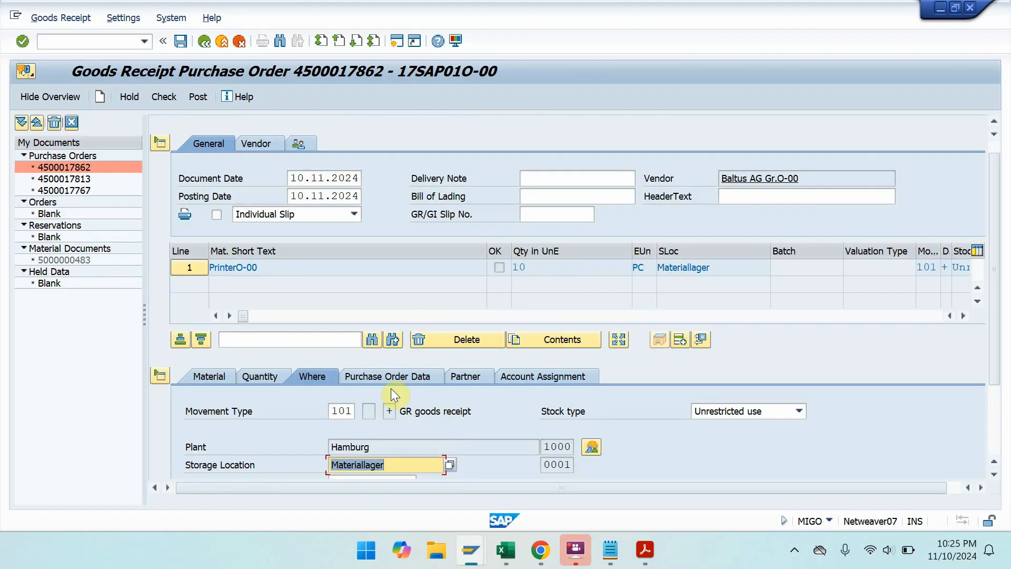
{"action": "left_click", "coordinate": [214, 375]}
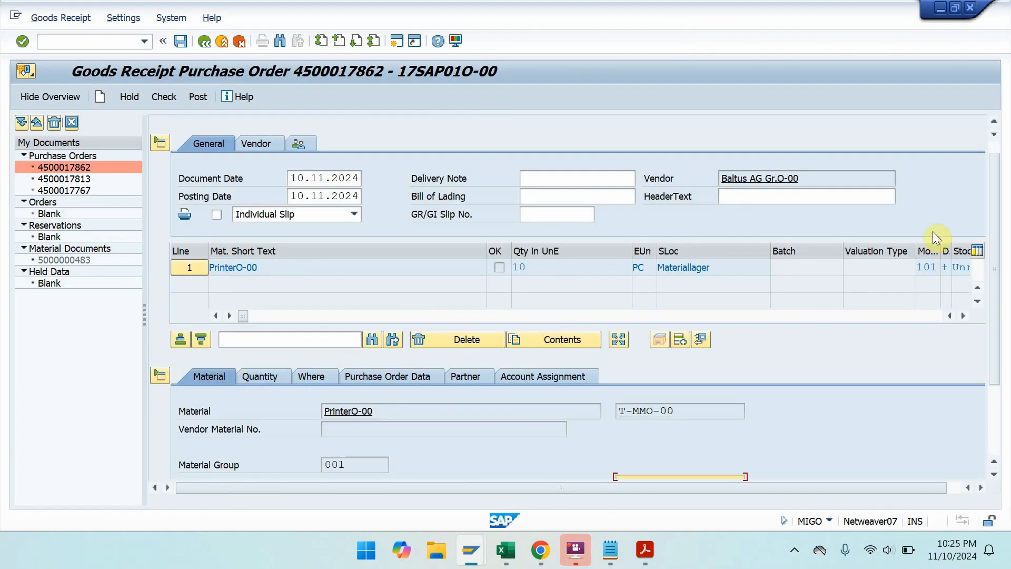
{"action": "scroll", "coordinate": [997, 235], "scroll_direction": "down", "scroll_amount": 3}
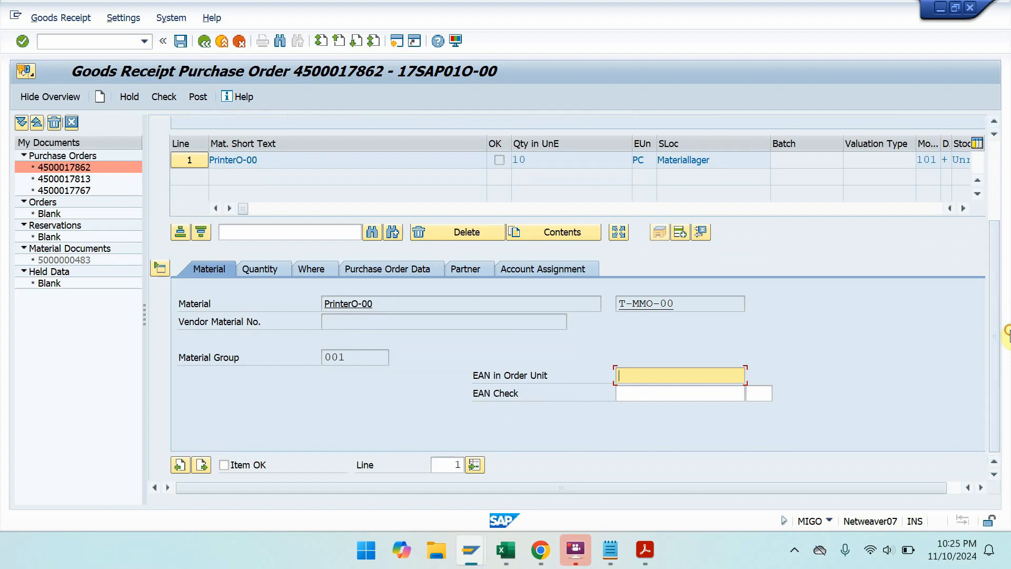
{"action": "left_click", "coordinate": [224, 465]}
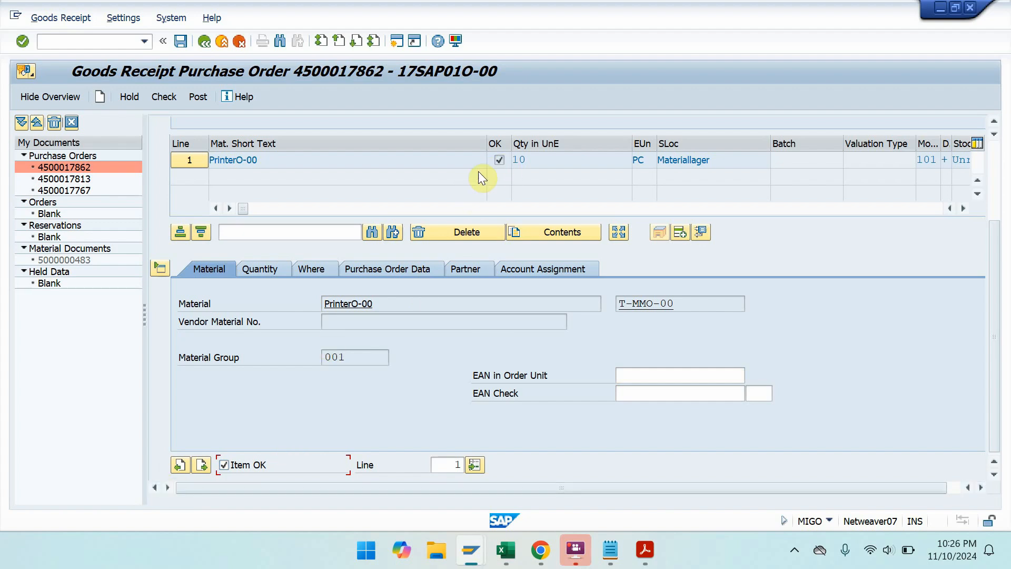
{"action": "left_click_drag", "start_coordinate": [1001, 234], "coordinate": [994, 125]}
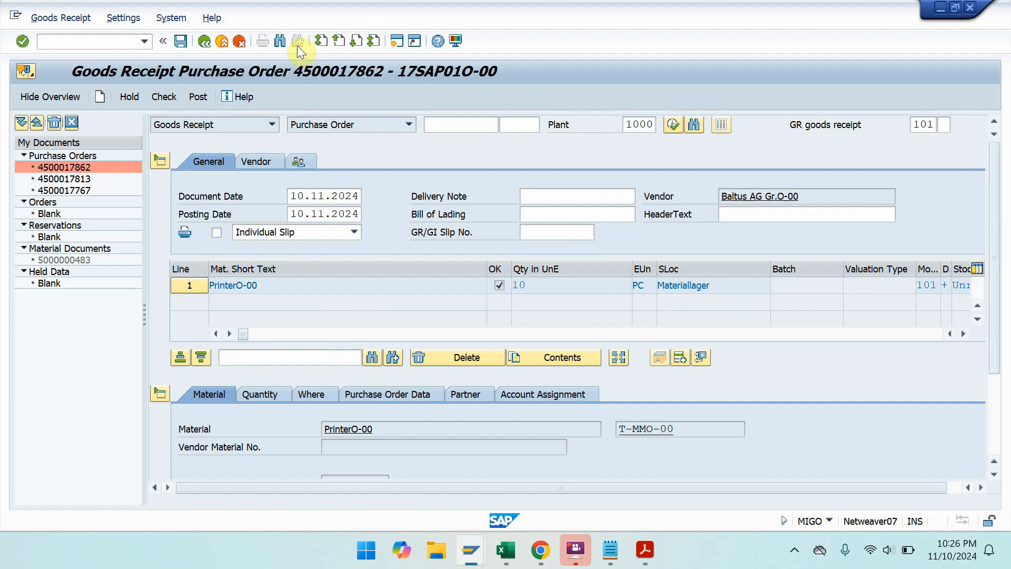
{"action": "left_click", "coordinate": [182, 41]}
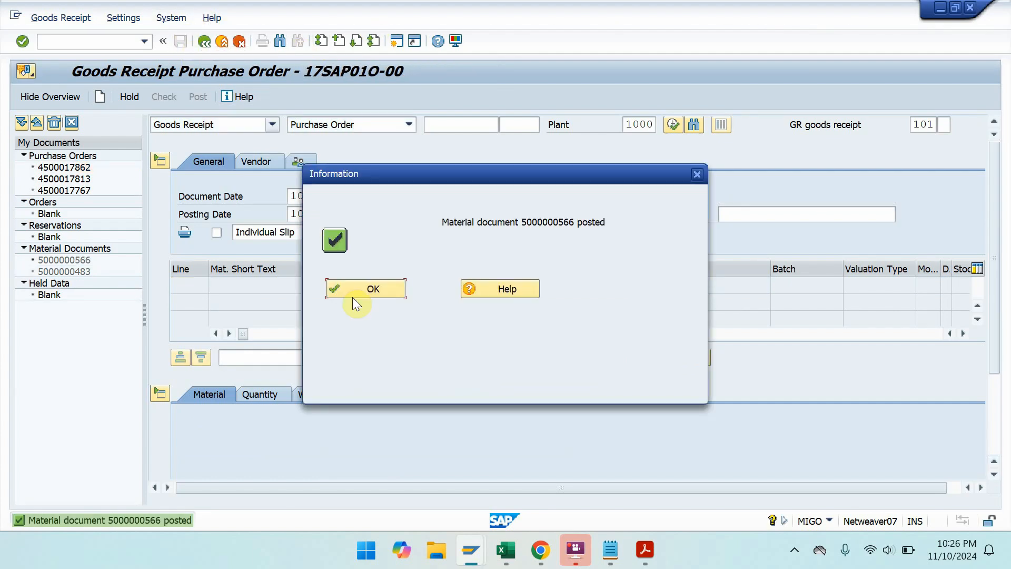
{"action": "left_click", "coordinate": [363, 288]}
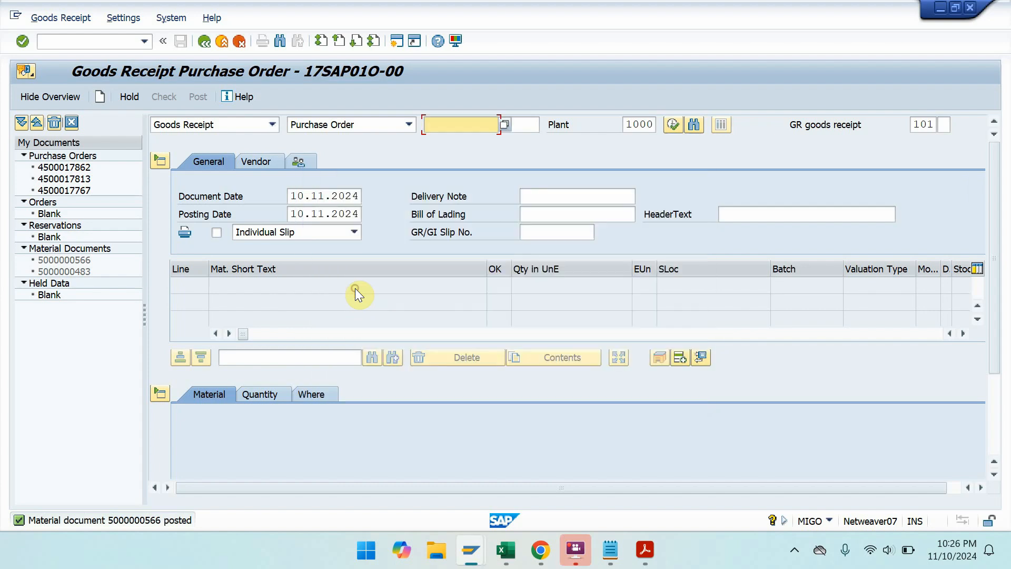
{"action": "double_click", "coordinate": [16, 523]}
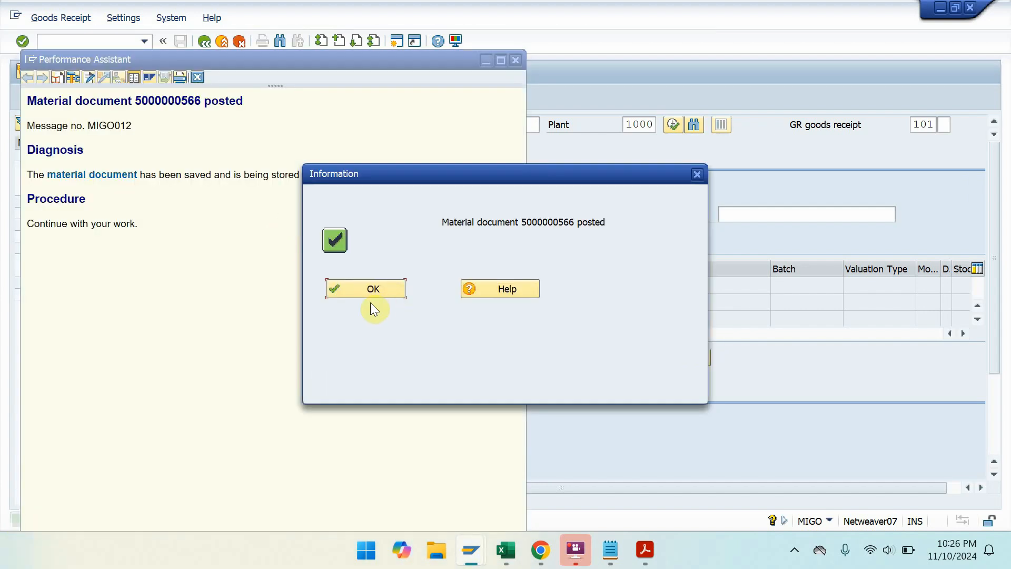
{"action": "left_click", "coordinate": [370, 293]}
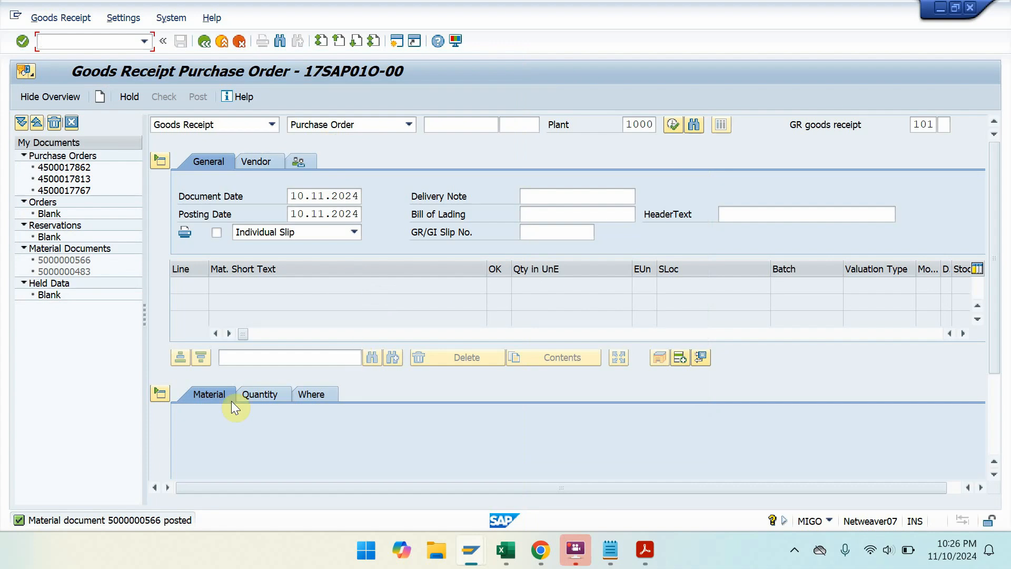
{"action": "double_click", "coordinate": [158, 521]}
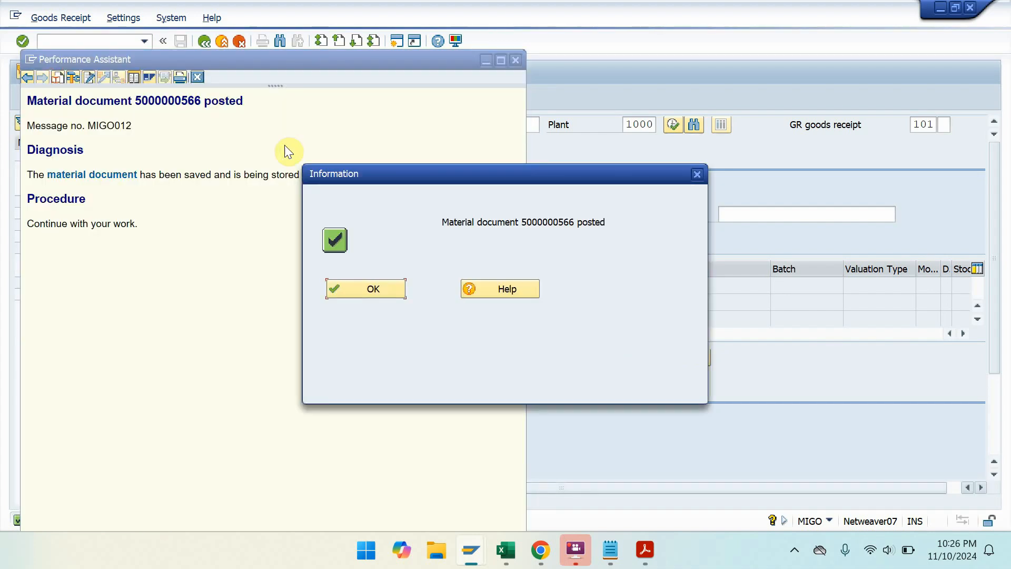
{"action": "left_click_drag", "start_coordinate": [245, 101], "coordinate": [42, 104]}
{"action": "key", "text": "ctrl+c"}
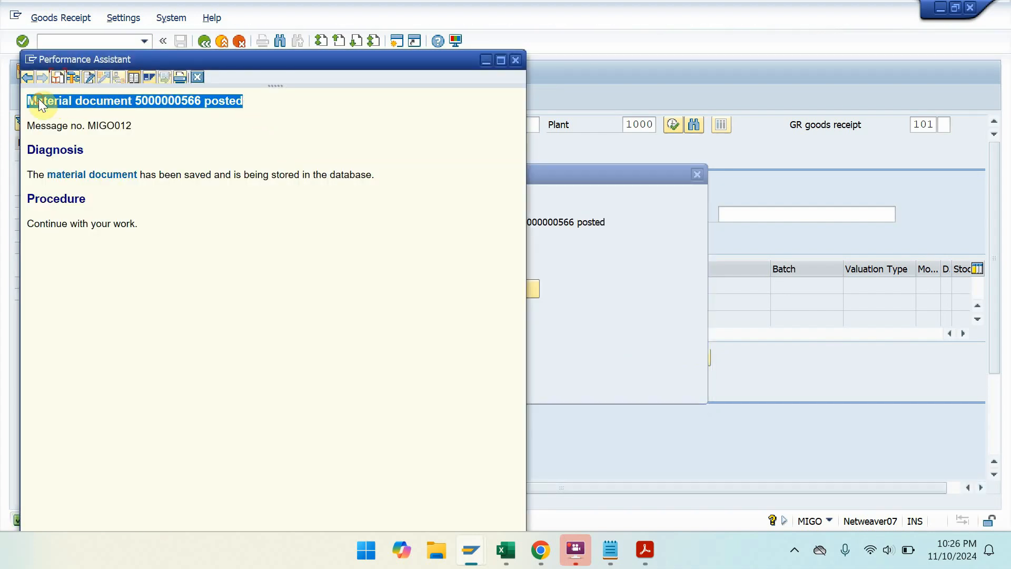
- Paste the posting message on a new line in the notes
{"action": "left_click", "coordinate": [611, 550]}
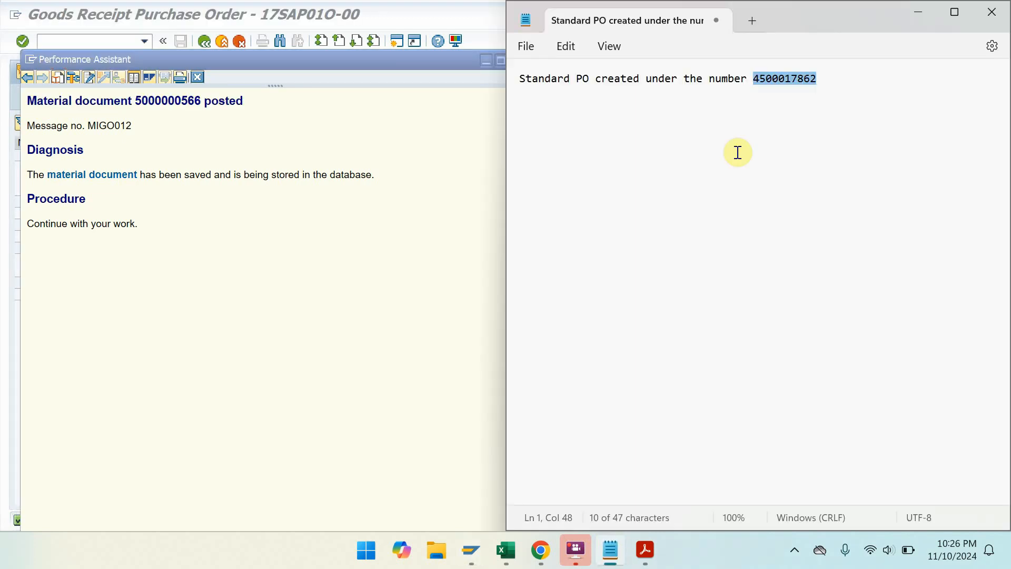
{"action": "key", "text": "End"}
{"action": "key", "text": "Return"}
{"action": "key", "text": "ctrl+v"}
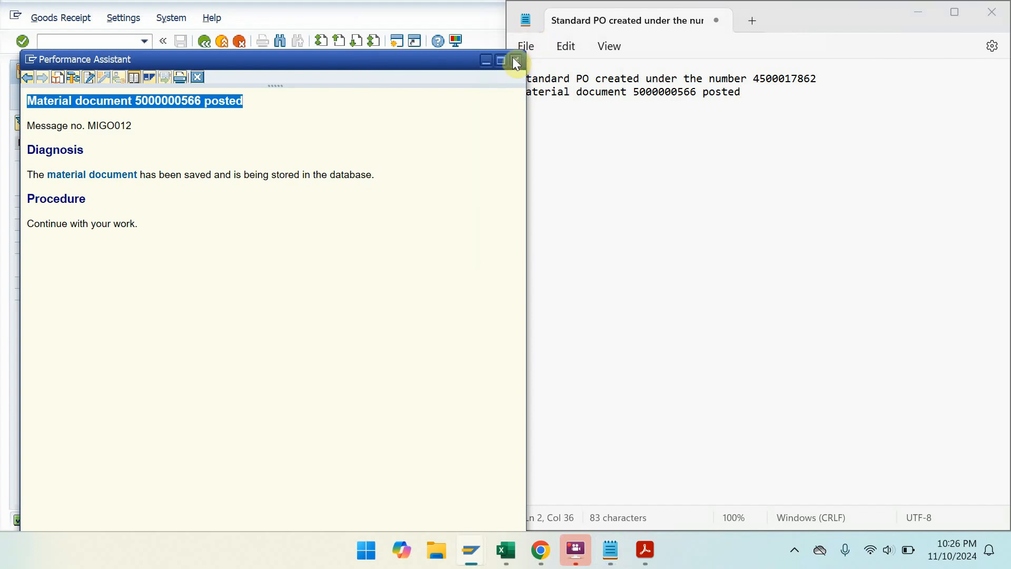
{"action": "left_click", "coordinate": [516, 62]}
- Maximize SAP01.pdf at page 121, Solution 4-2, briefly checking it in full screen
{"action": "left_click", "coordinate": [646, 549]}
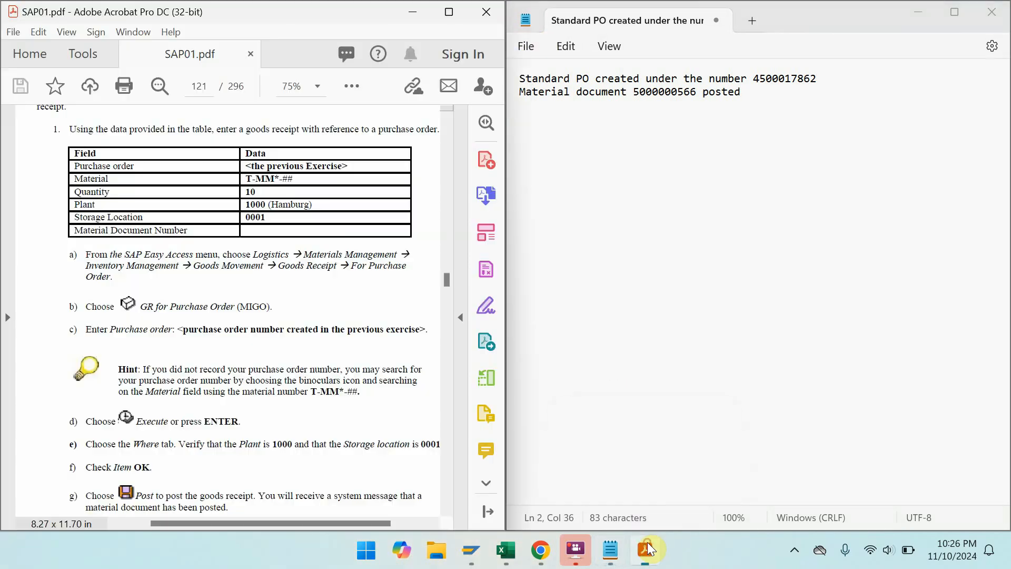
{"action": "left_click", "coordinate": [450, 21]}
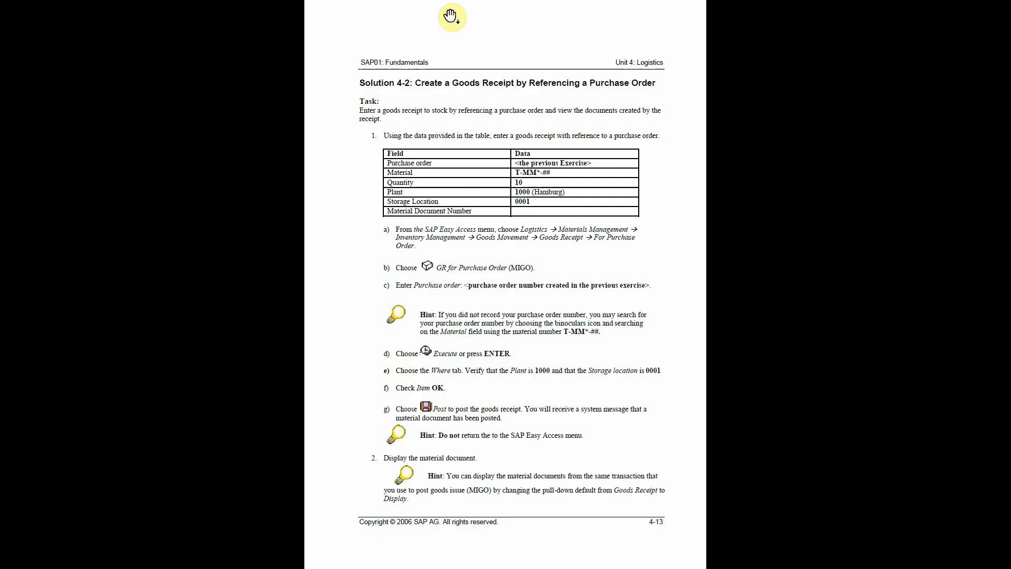
{"action": "scroll", "coordinate": [451, 17], "scroll_direction": "down", "scroll_amount": 1}
{"action": "scroll", "coordinate": [451, 17], "scroll_direction": "up", "scroll_amount": 1}
{"action": "key", "text": "Escape"}
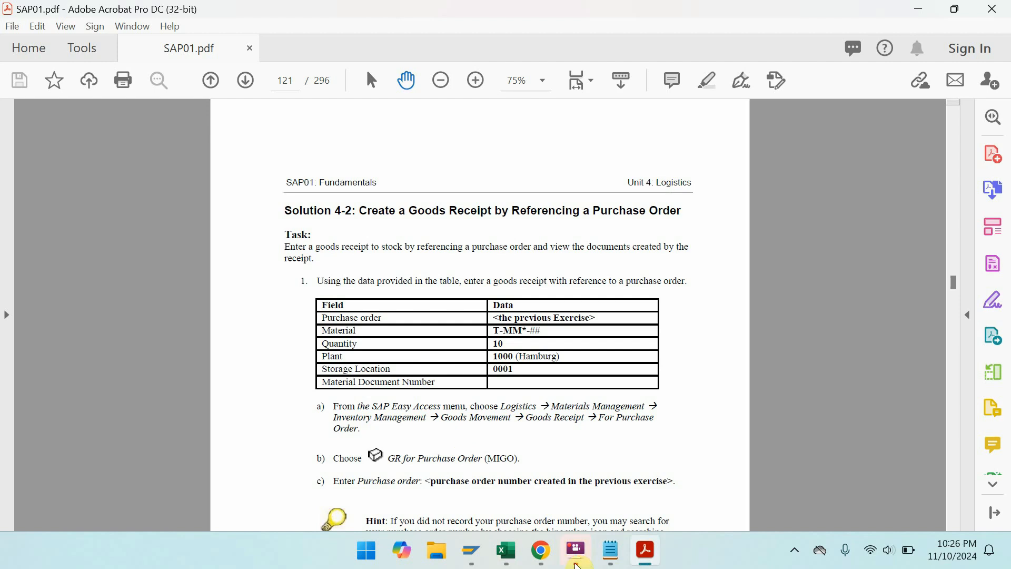
- Refresh the T-MMO-00 stock overview to show 10,000 unrestricted in 0001 Materiallager
{"action": "mouse_move", "coordinate": [486, 561]}
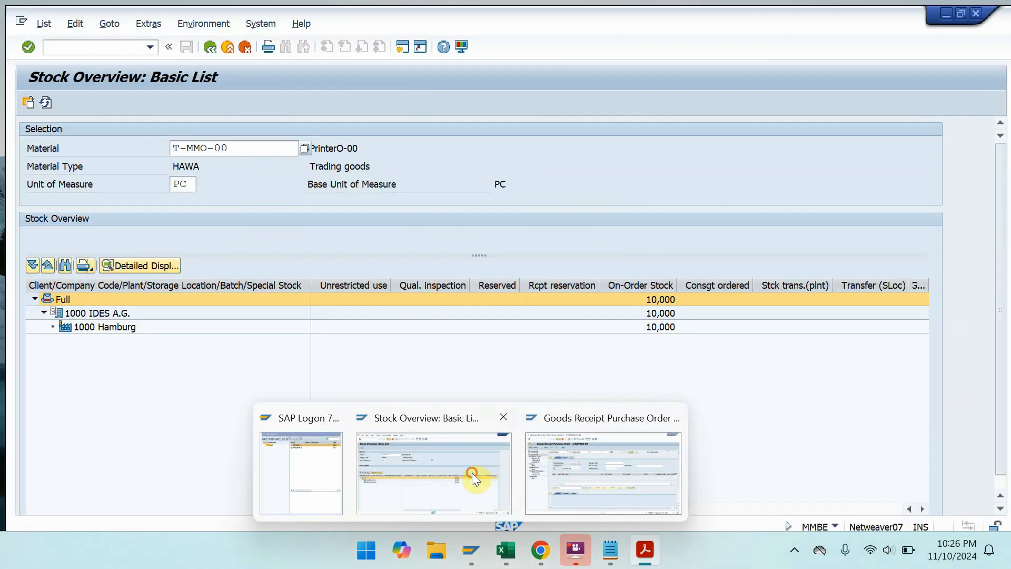
{"action": "left_click", "coordinate": [472, 473]}
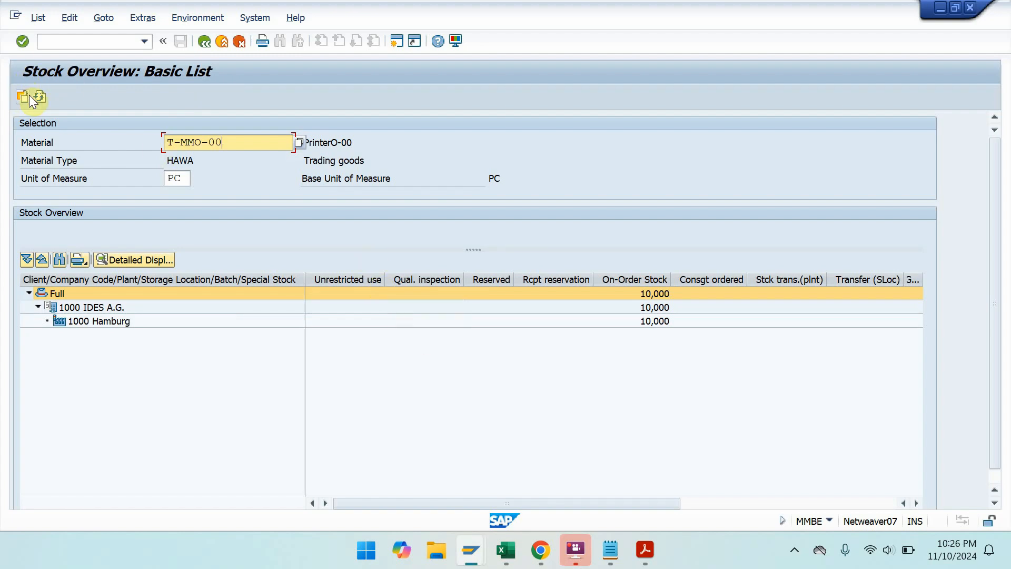
{"action": "left_click", "coordinate": [38, 98]}
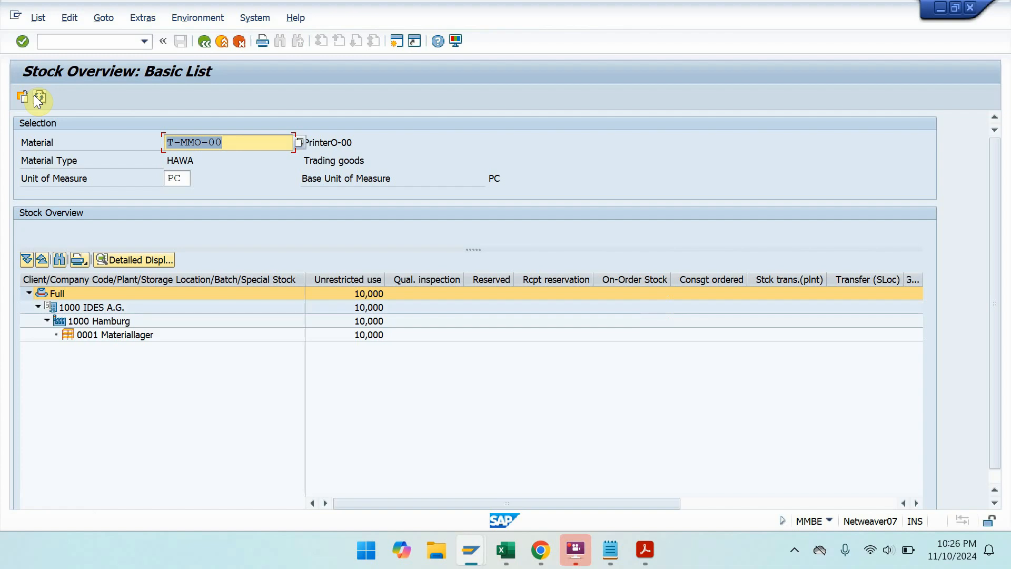
{"action": "left_click", "coordinate": [63, 44]}
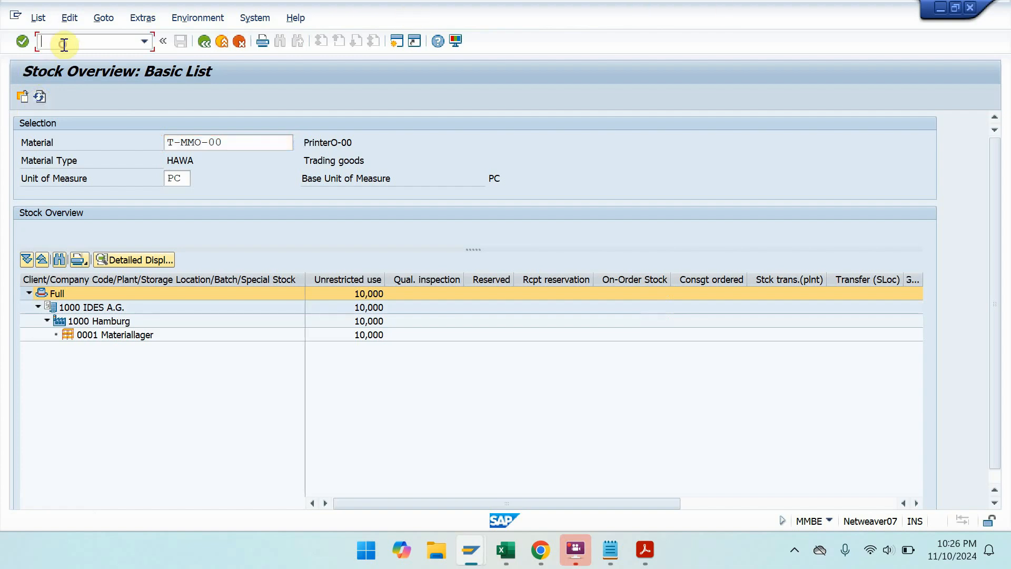
{"action": "type", "text": "/nme2"}
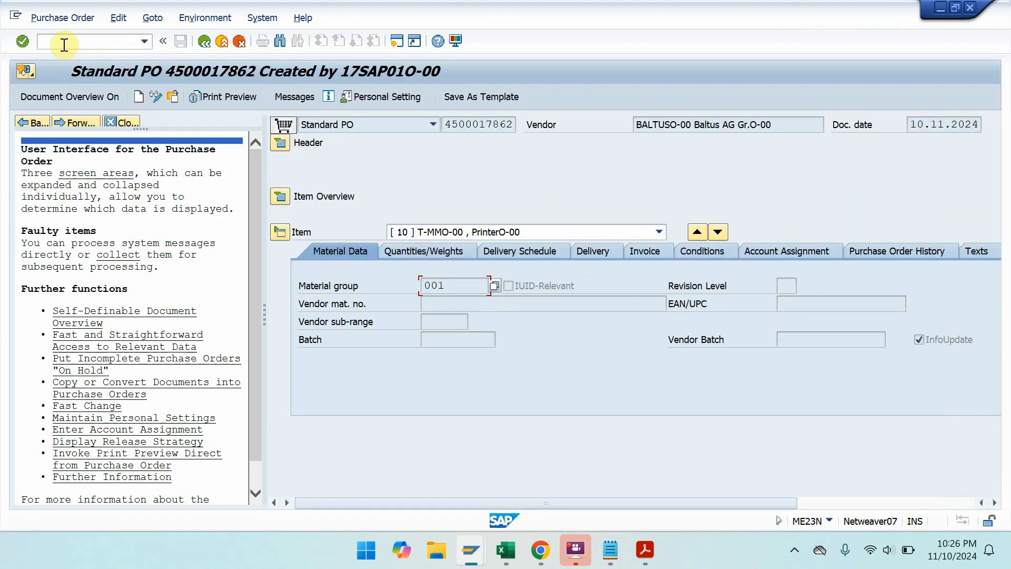
{"action": "left_click", "coordinate": [280, 144]}
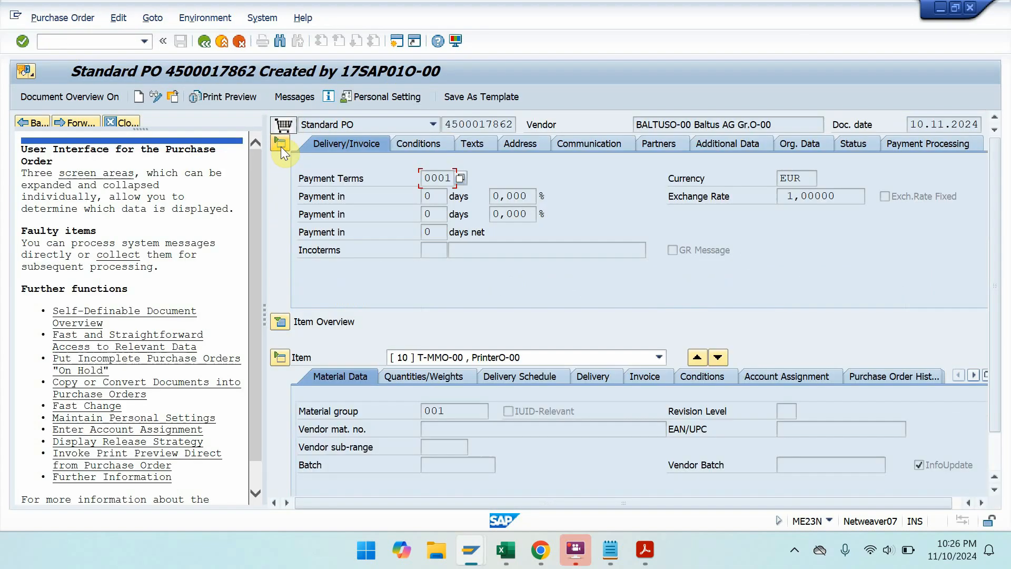
{"action": "left_click", "coordinate": [852, 146]}
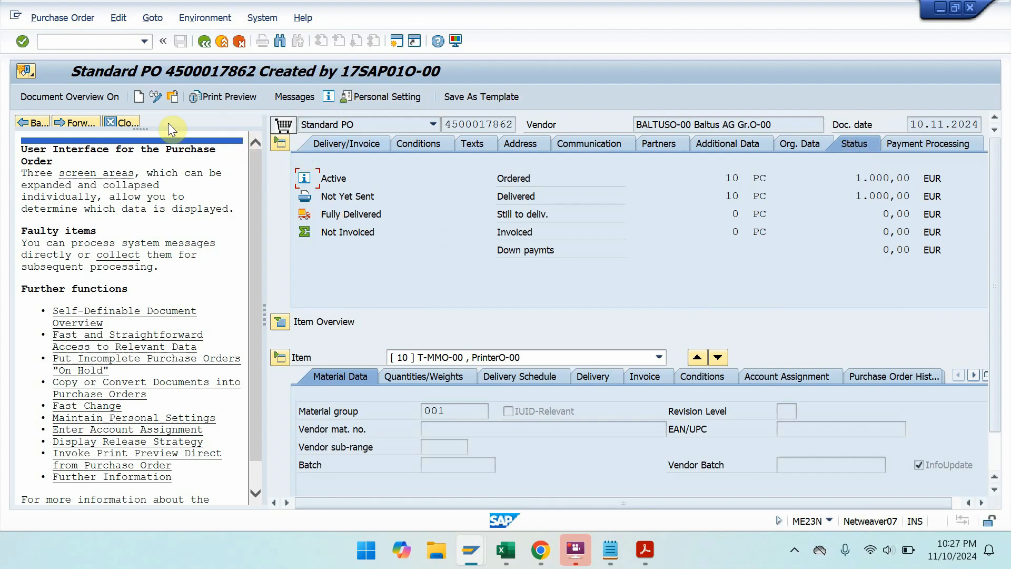
{"action": "left_click", "coordinate": [132, 122]}
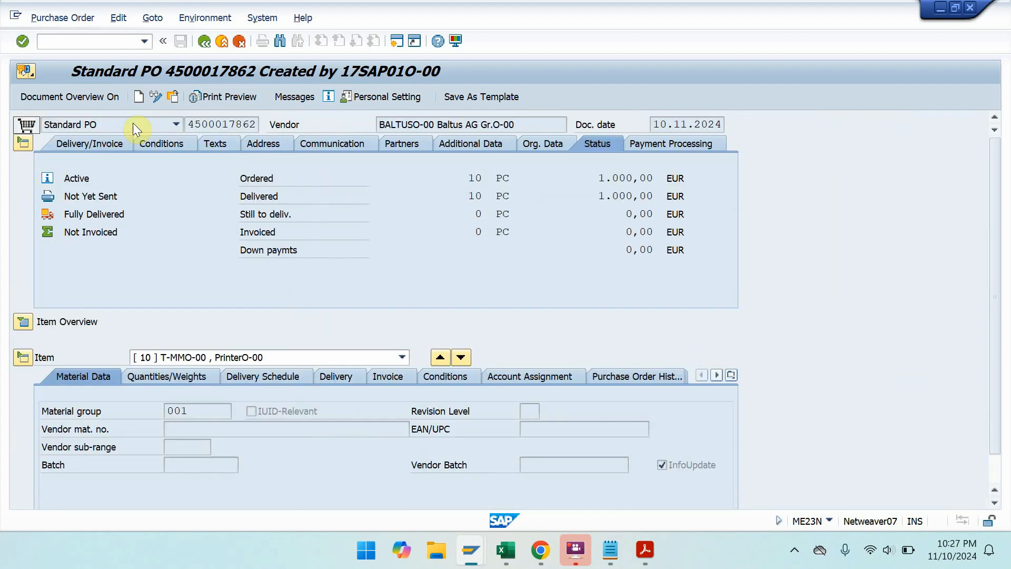
{"action": "left_click_drag", "start_coordinate": [996, 277], "coordinate": [999, 322]}
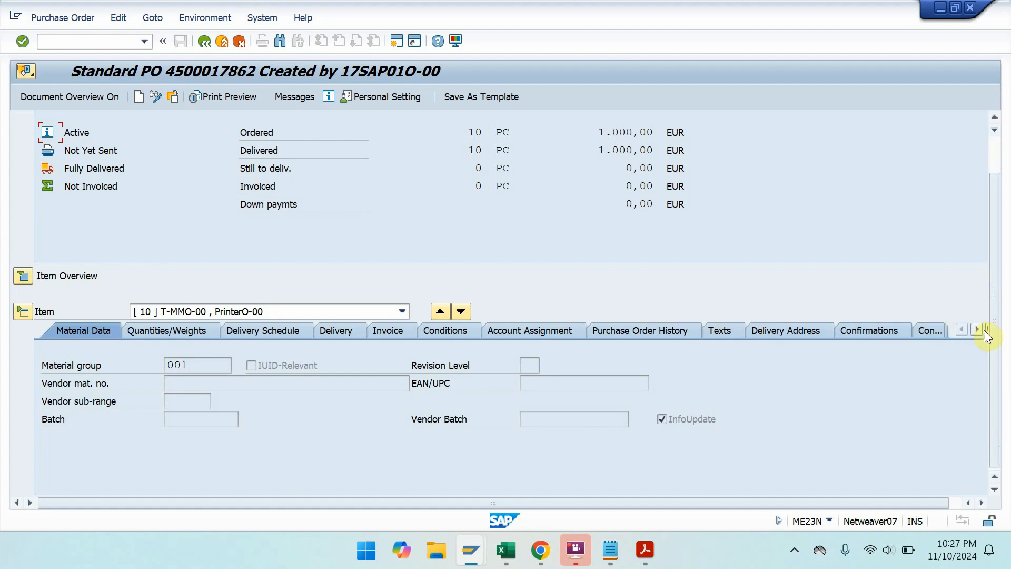
{"action": "left_click", "coordinate": [986, 330]}
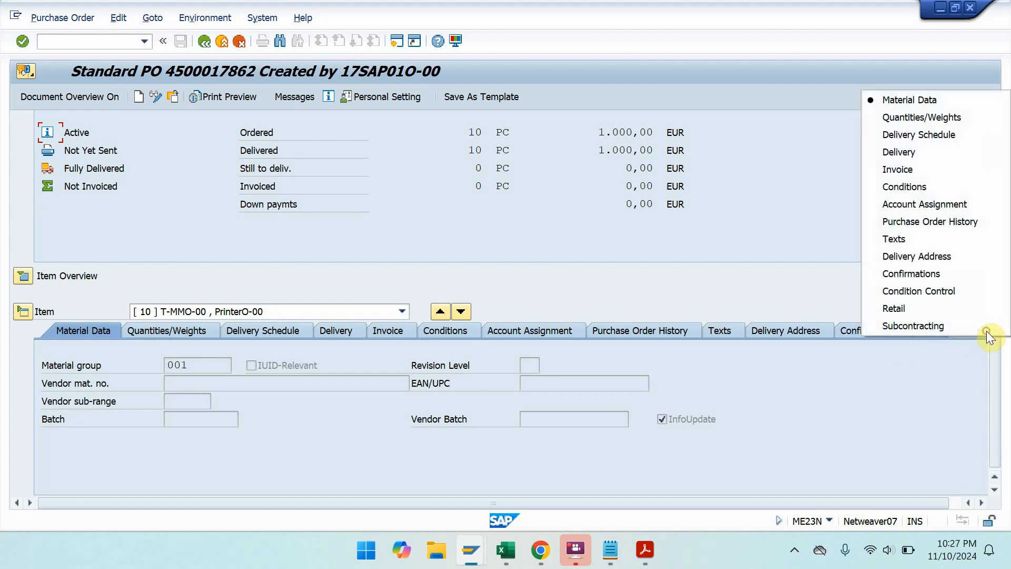
{"action": "left_click", "coordinate": [934, 226]}
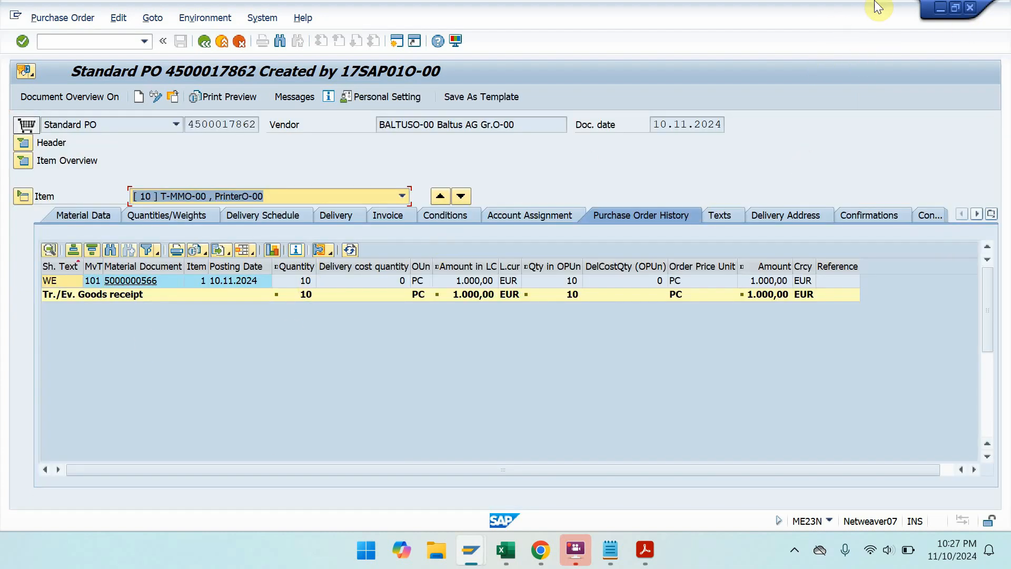
- Page the manual to Solution 4-3 on posting an invoice and snap it left
{"action": "left_click", "coordinate": [940, 10]}
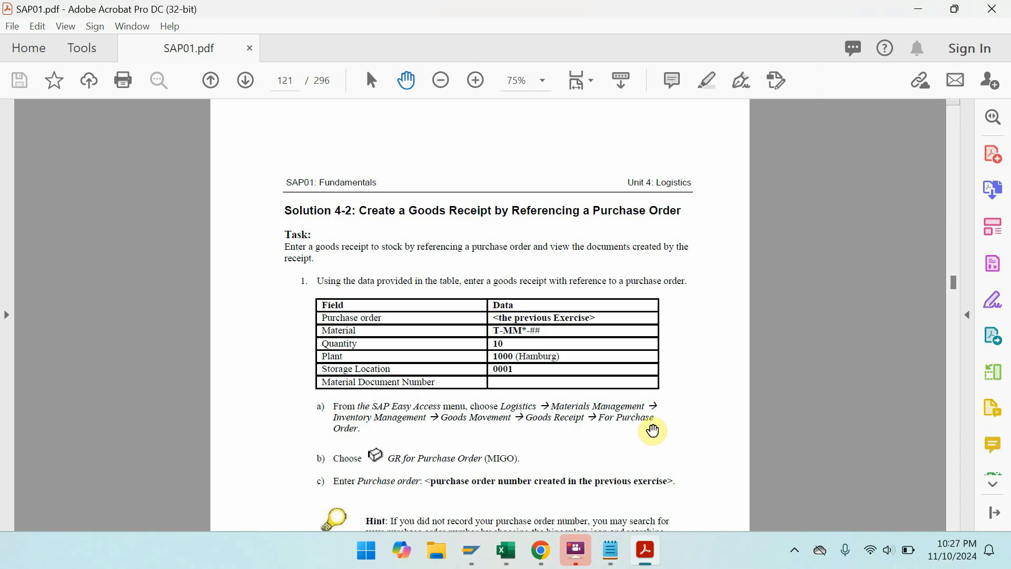
{"action": "key", "text": "ctrl+l"}
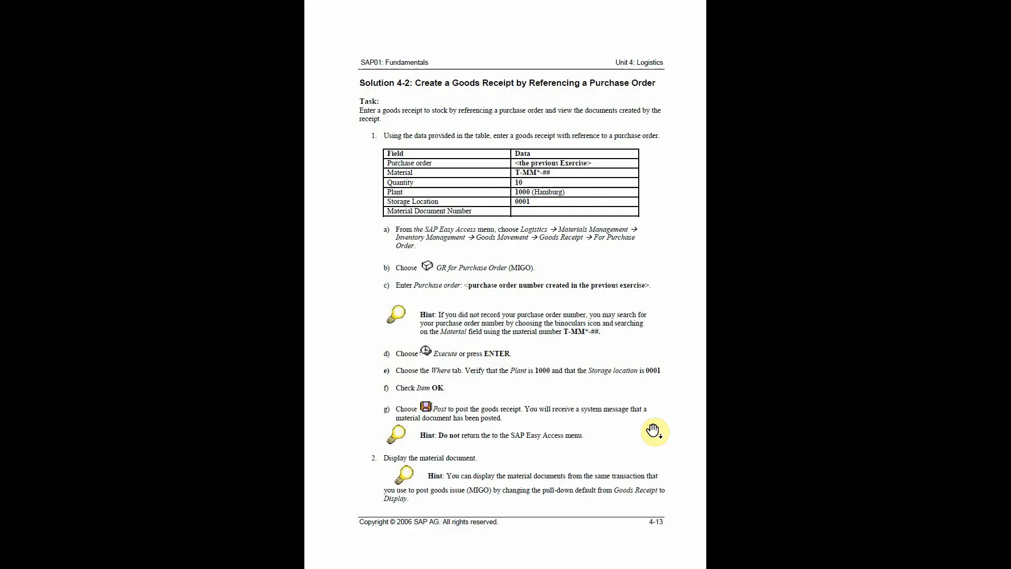
{"action": "scroll", "coordinate": [653, 430], "scroll_direction": "down", "scroll_amount": 2}
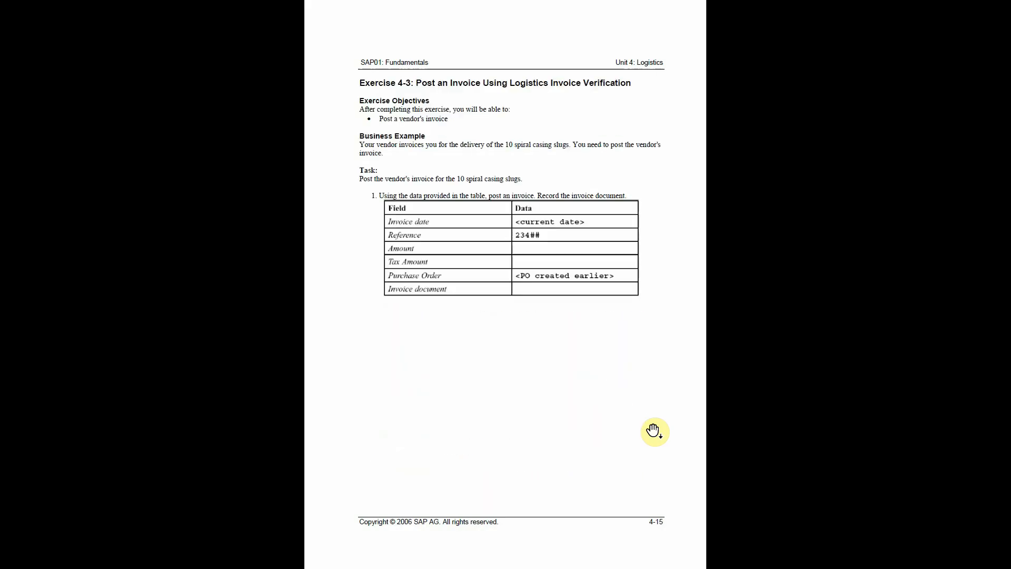
{"action": "key", "text": "Escape"}
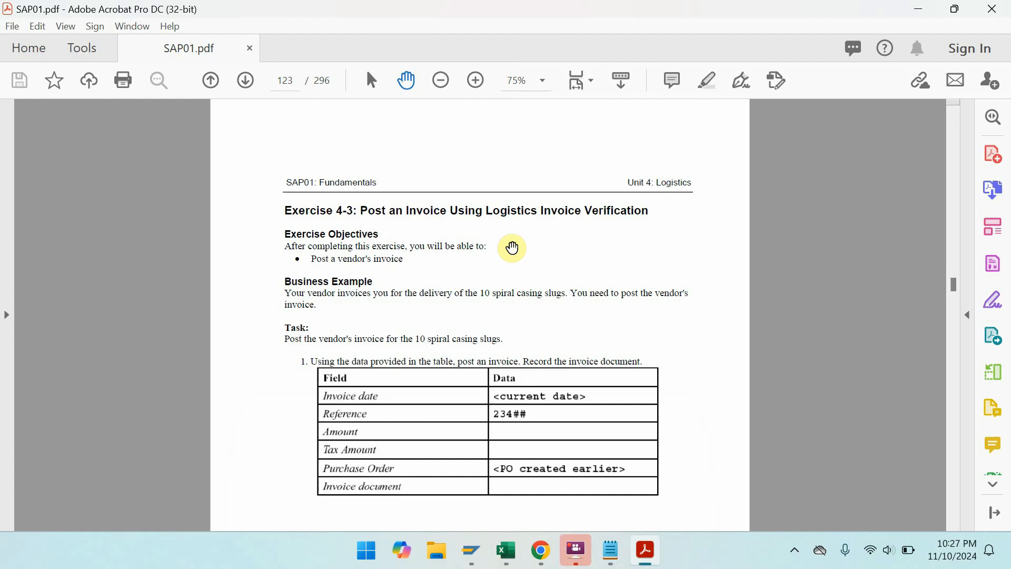
{"action": "key", "text": "ctrl+l"}
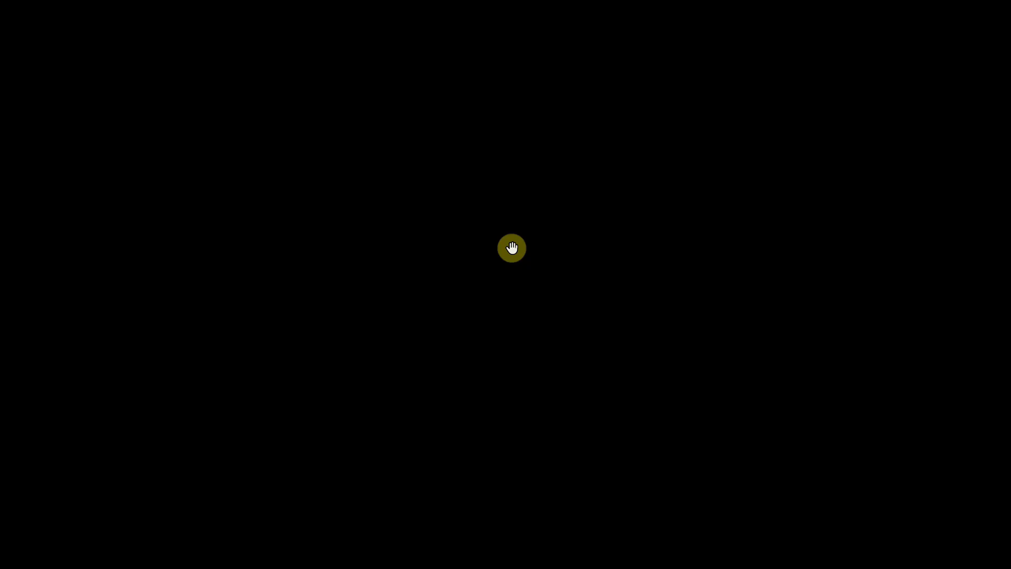
{"action": "left_click", "coordinate": [512, 248]}
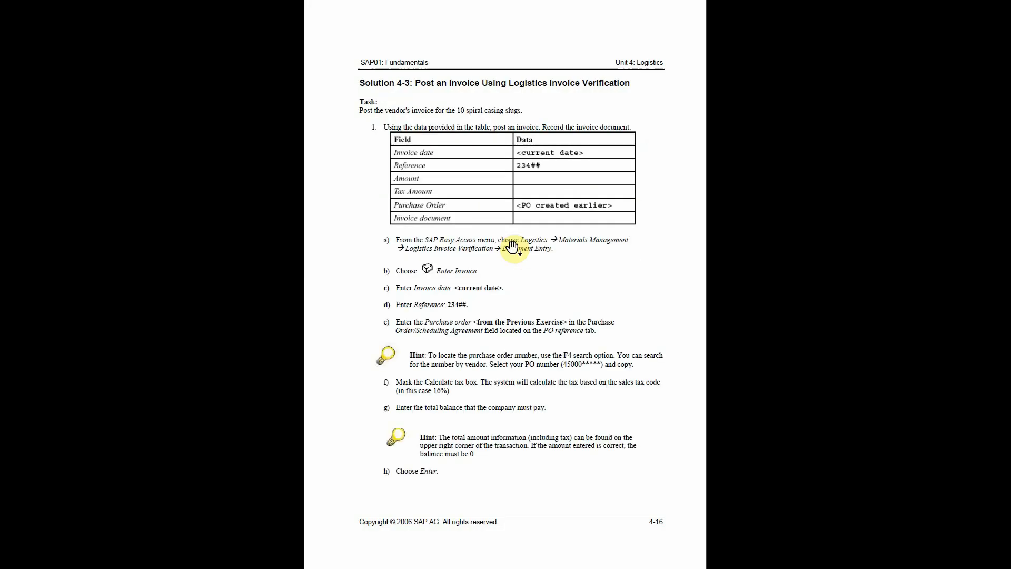
{"action": "key", "text": "Escape"}
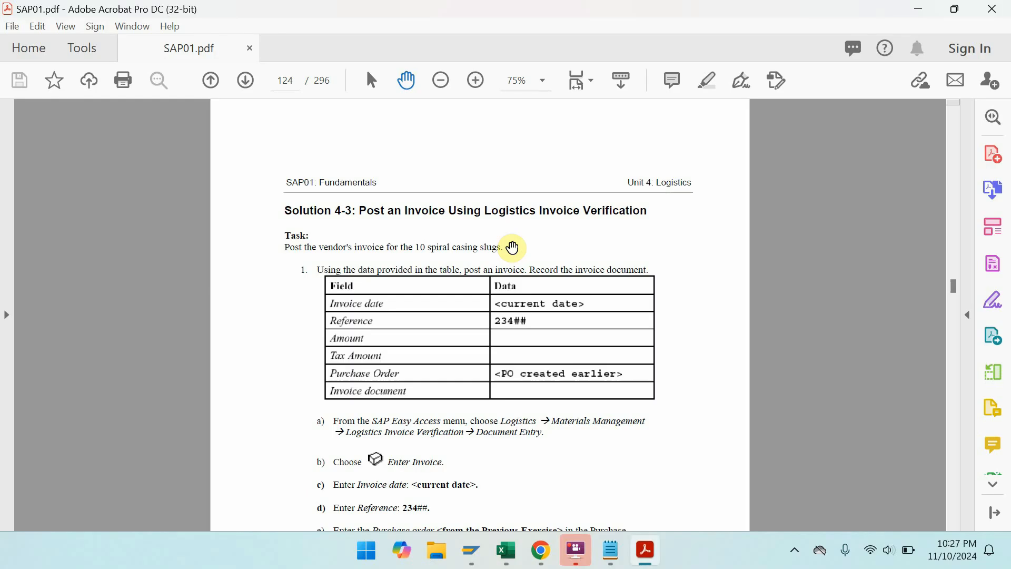
{"action": "key", "text": "super+Left"}
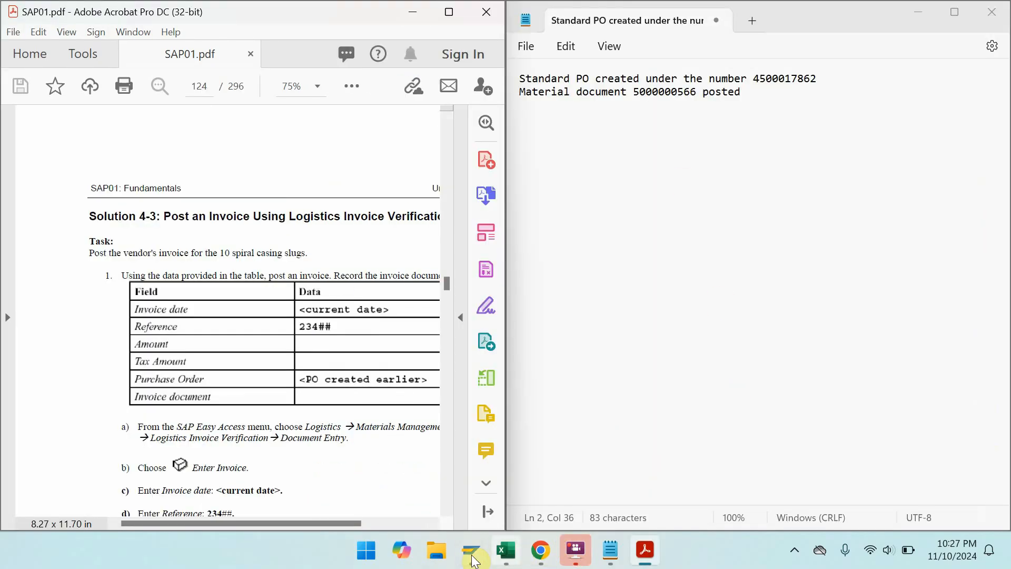
- Snap the purchase order window to the right half and pan the PDF to Solution 4-3
{"action": "mouse_move", "coordinate": [473, 560]}
{"action": "left_click", "coordinate": [450, 471]}
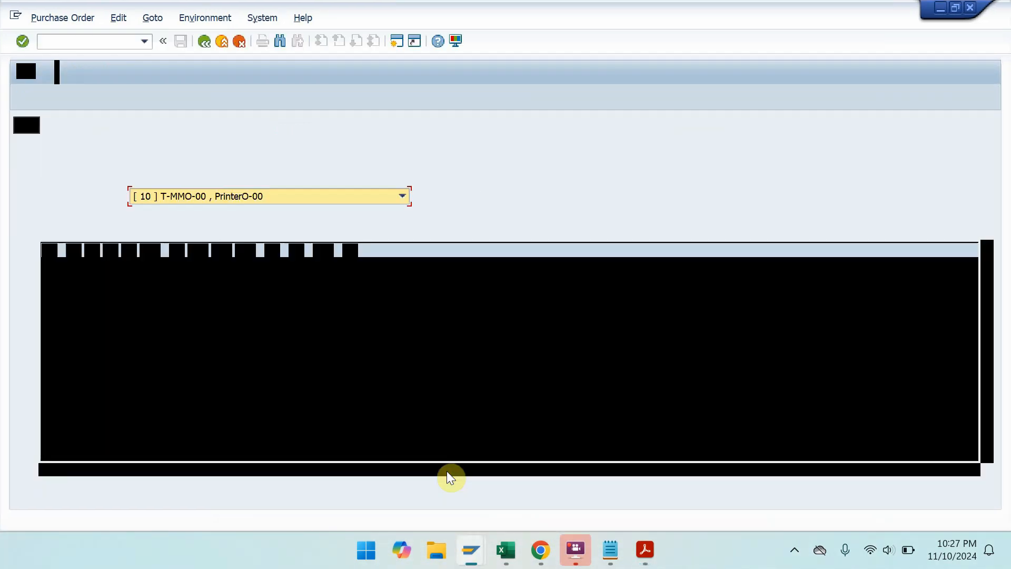
{"action": "key", "text": "super+Right"}
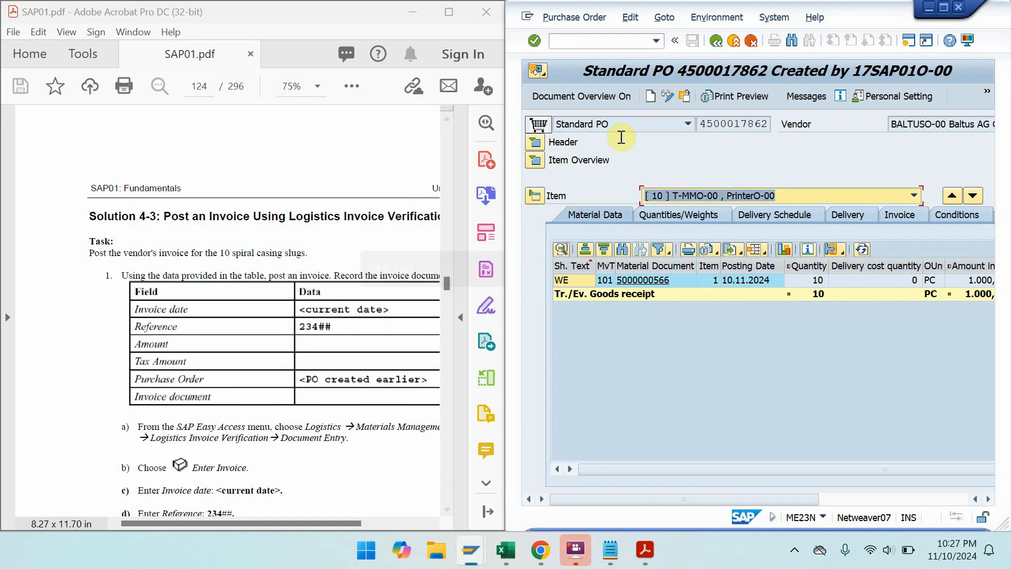
{"action": "left_click_drag", "start_coordinate": [235, 301], "coordinate": [149, 256]}
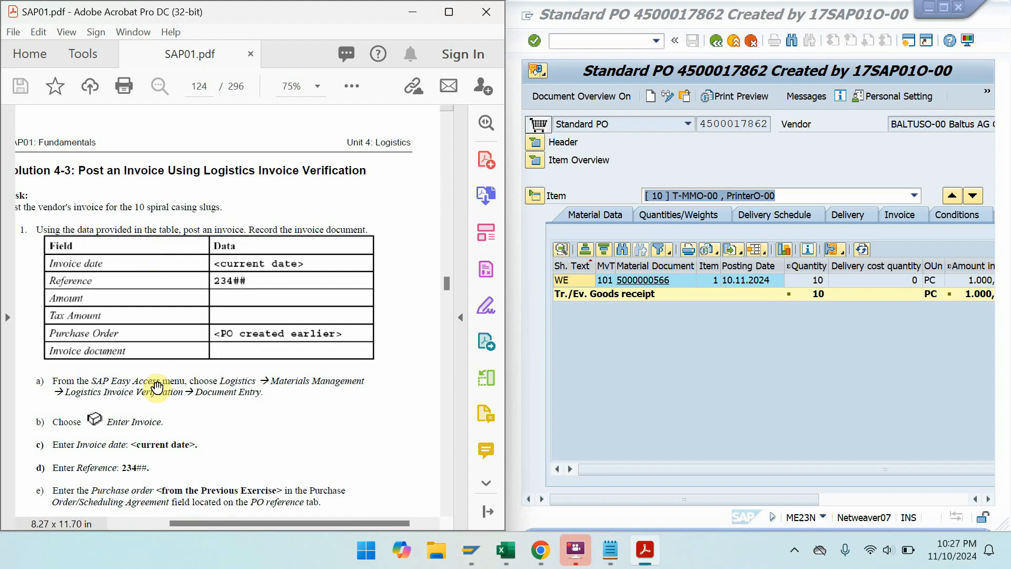
{"action": "left_click_drag", "start_coordinate": [157, 388], "coordinate": [192, 342]}
- Return to the main menu with /n and launch MIRO under Logistics Invoice Verification > Document Entry
{"action": "left_click", "coordinate": [607, 45]}
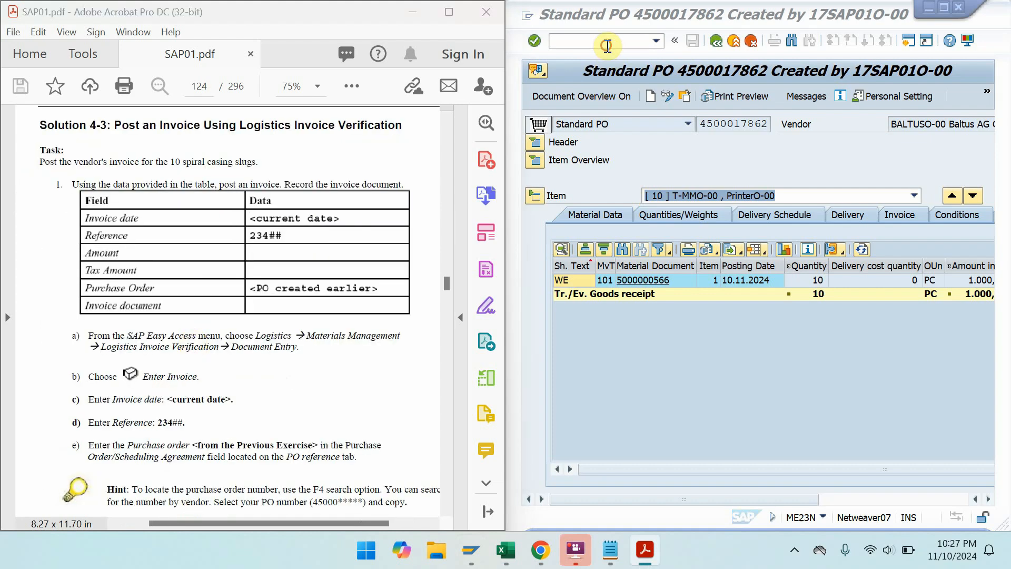
{"action": "type", "text": "/n"}
{"action": "key", "text": "Return"}
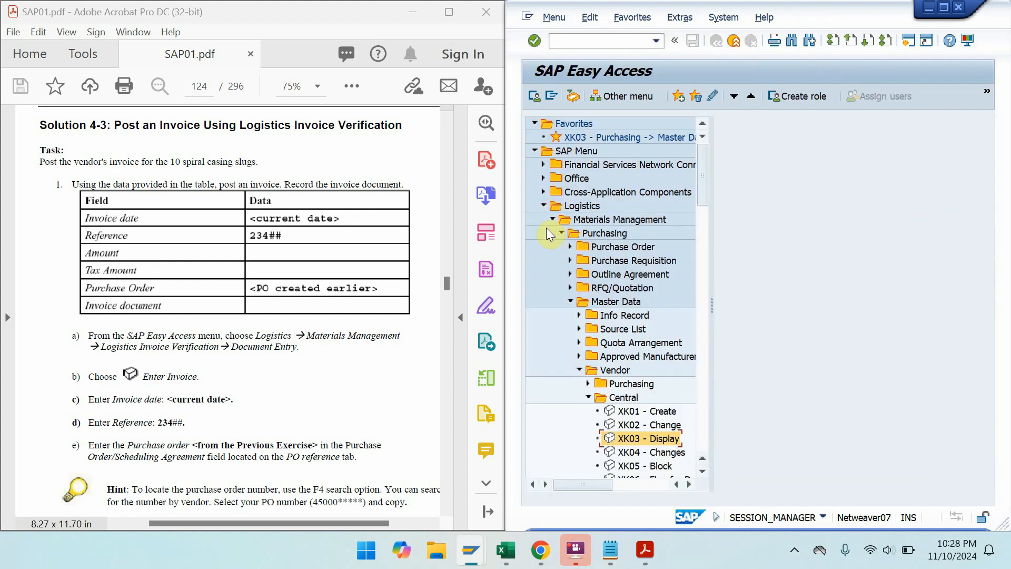
{"action": "left_click", "coordinate": [560, 232]}
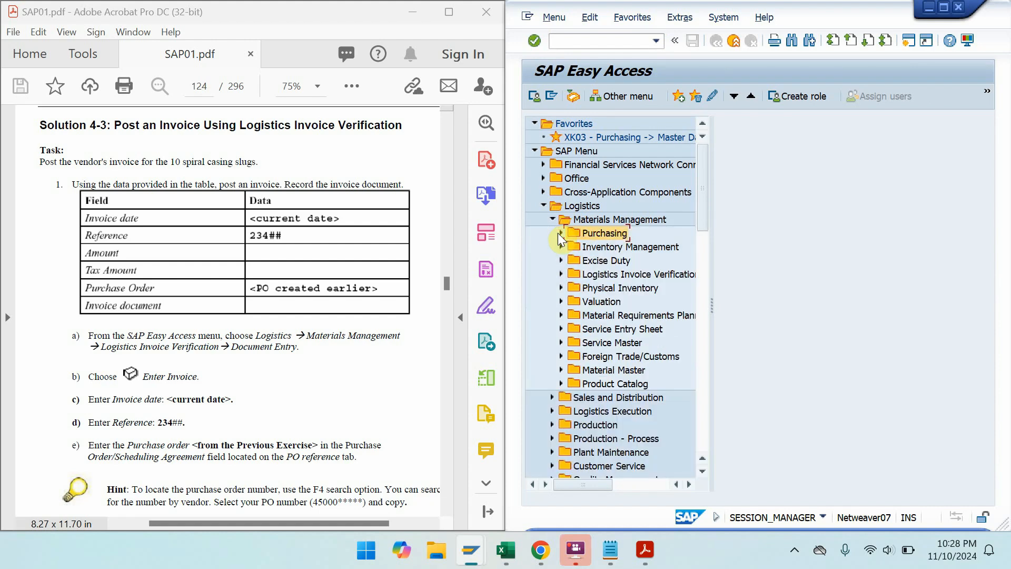
{"action": "left_click", "coordinate": [583, 205]}
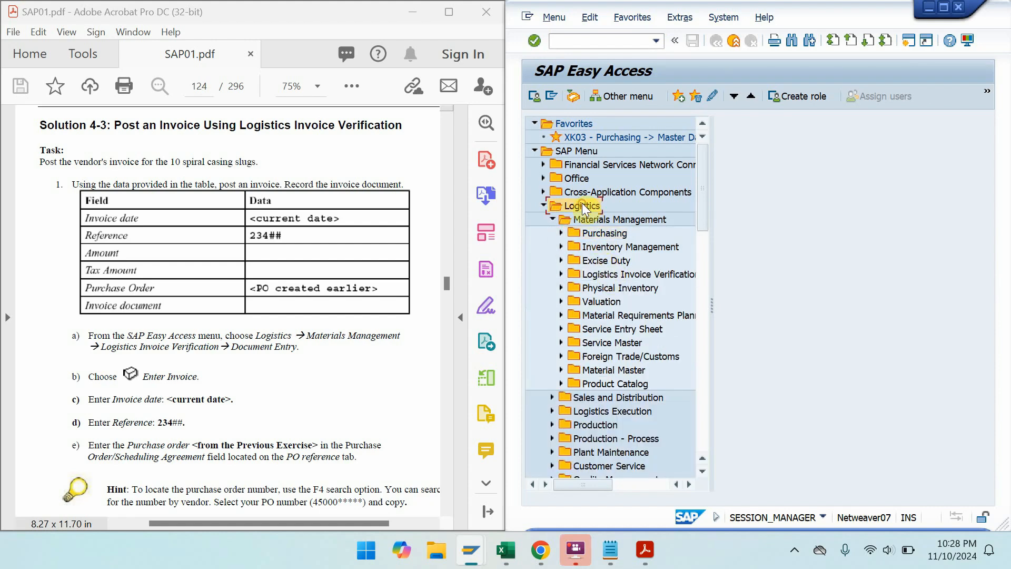
{"action": "left_click", "coordinate": [605, 273]}
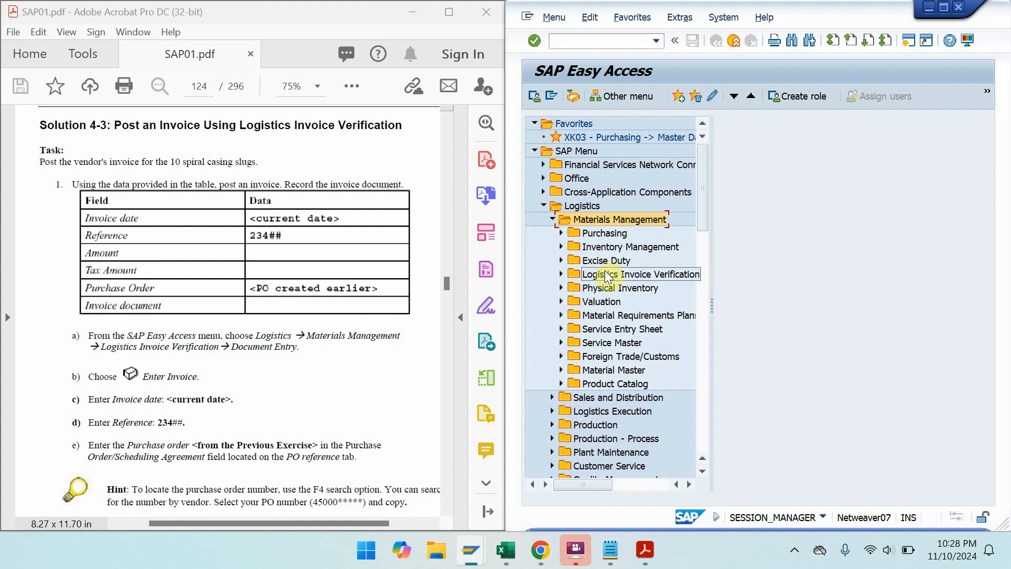
{"action": "left_click", "coordinate": [613, 289]}
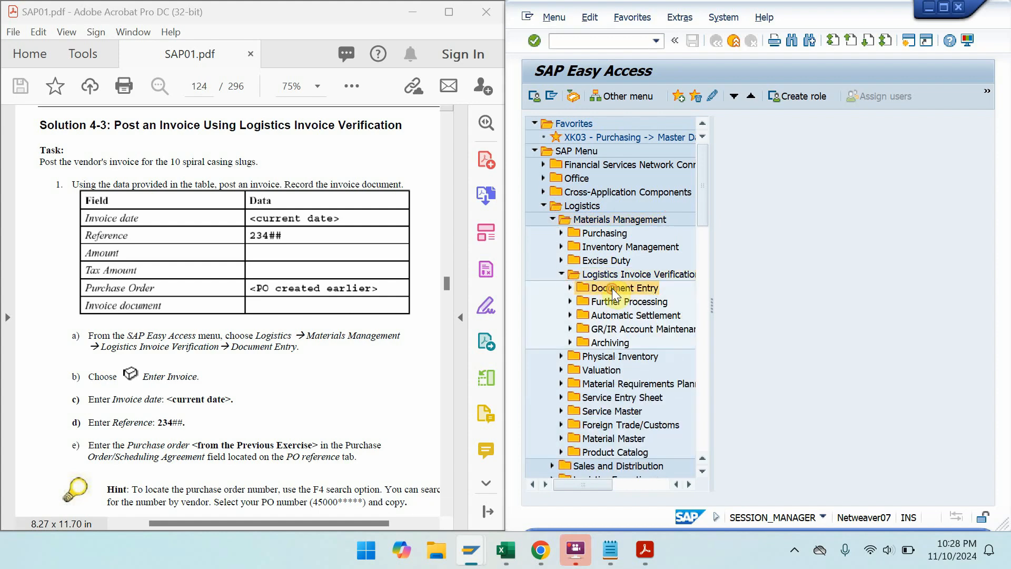
{"action": "left_click", "coordinate": [618, 302]}
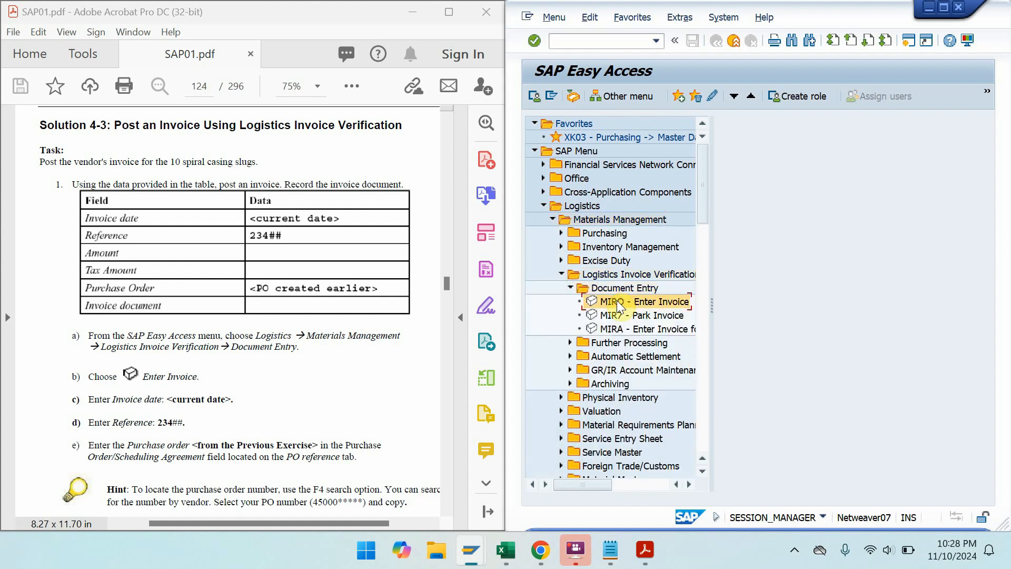
{"action": "double_click", "coordinate": [617, 301]}
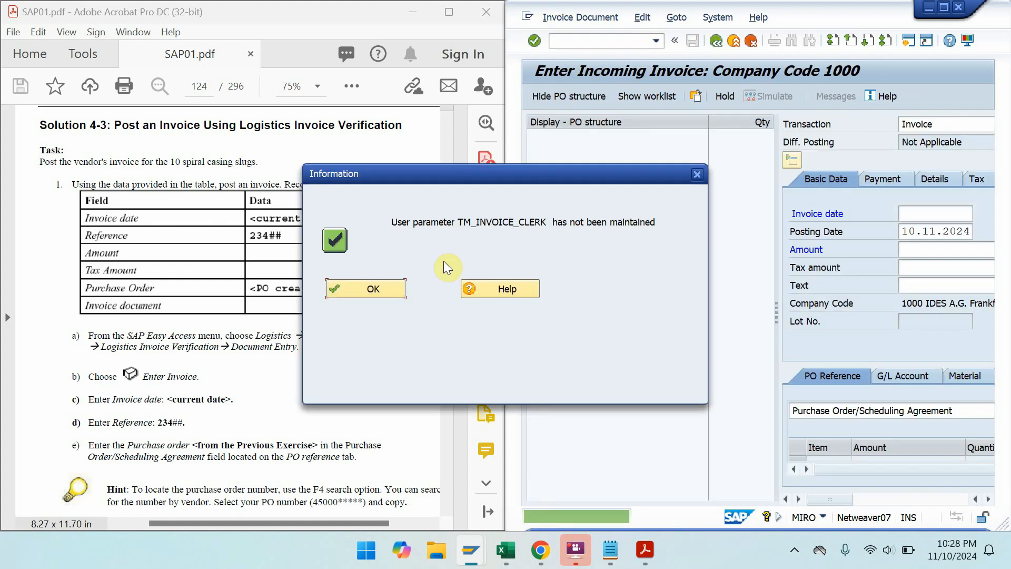
- Dismiss the TM_INVOICE_CLERK message, widen the invoice window and hide the PO structure panel
{"action": "left_click", "coordinate": [389, 285]}
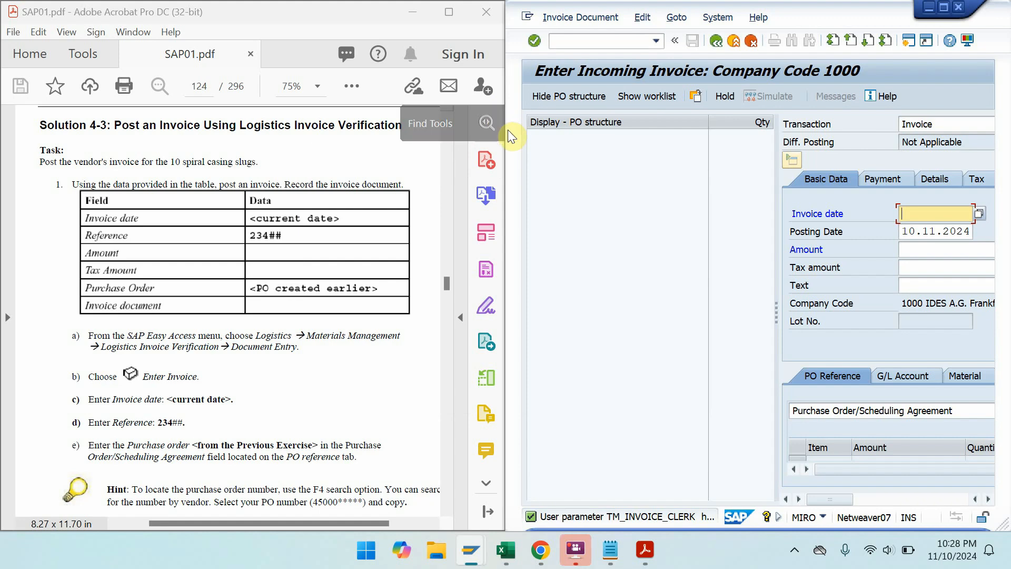
{"action": "left_click_drag", "start_coordinate": [505, 129], "coordinate": [369, 129]}
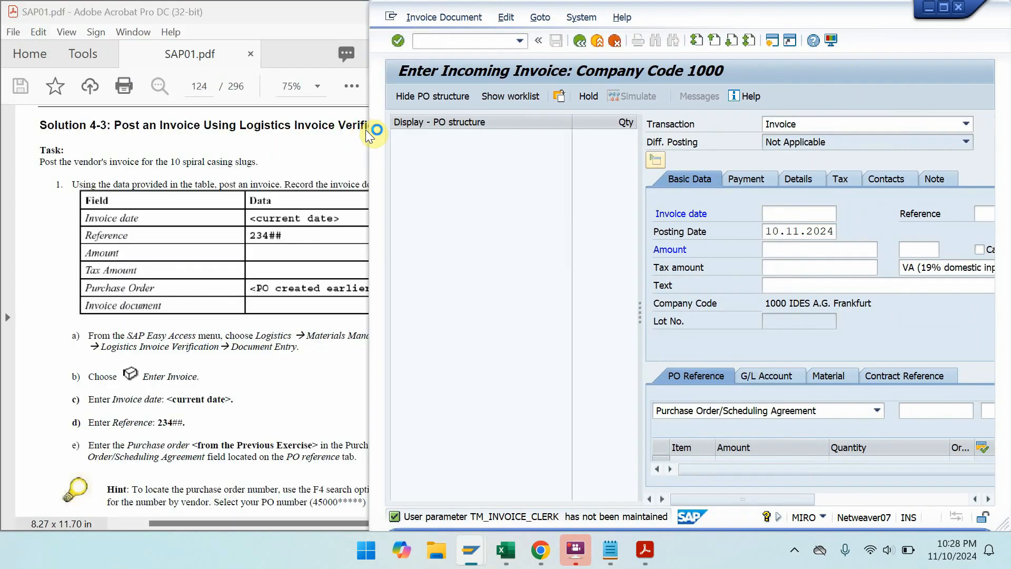
{"action": "left_click", "coordinate": [385, 284]}
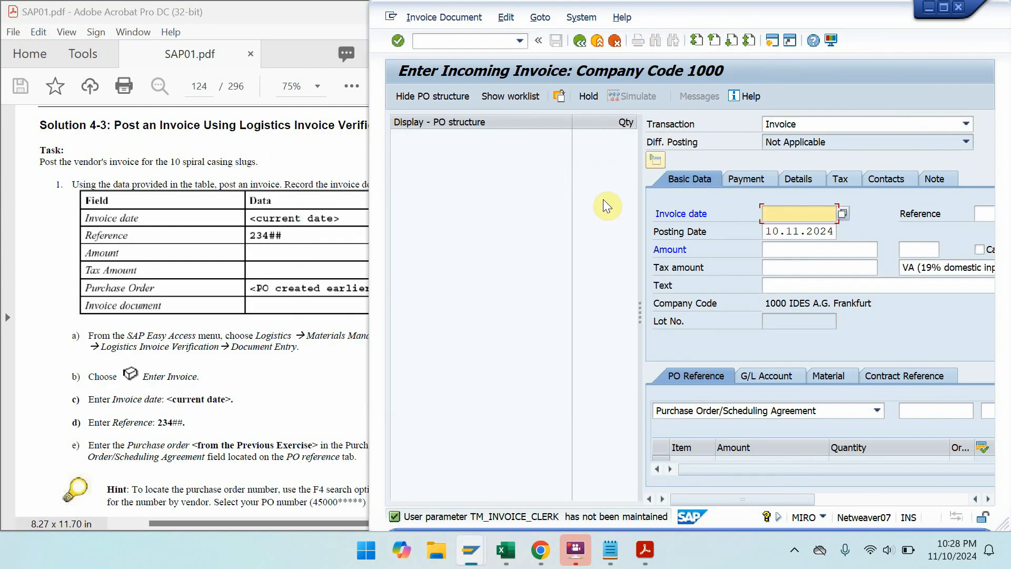
{"action": "left_click_drag", "start_coordinate": [641, 221], "coordinate": [505, 216]}
{"action": "left_click", "coordinate": [447, 93]}
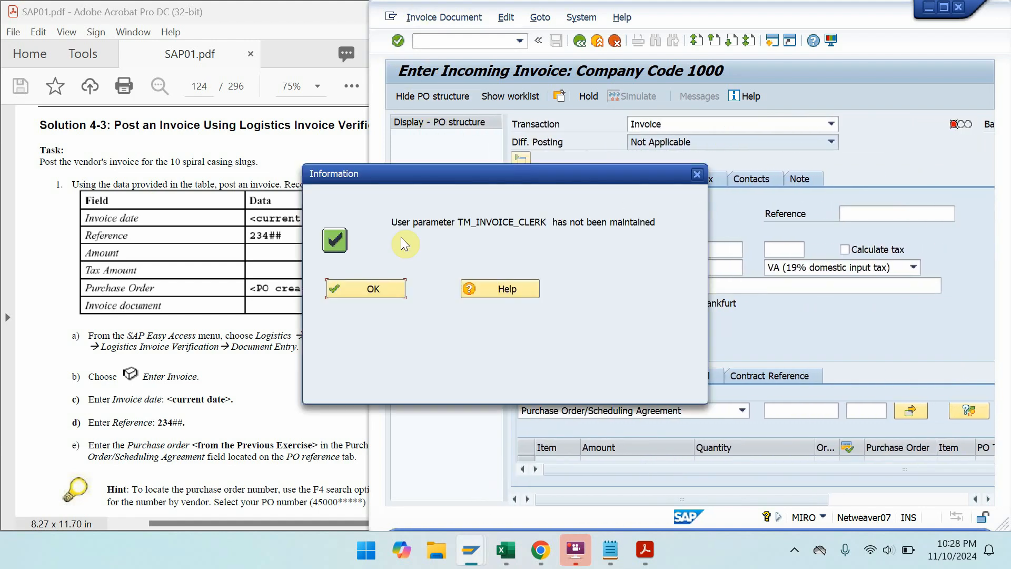
{"action": "left_click", "coordinate": [389, 291]}
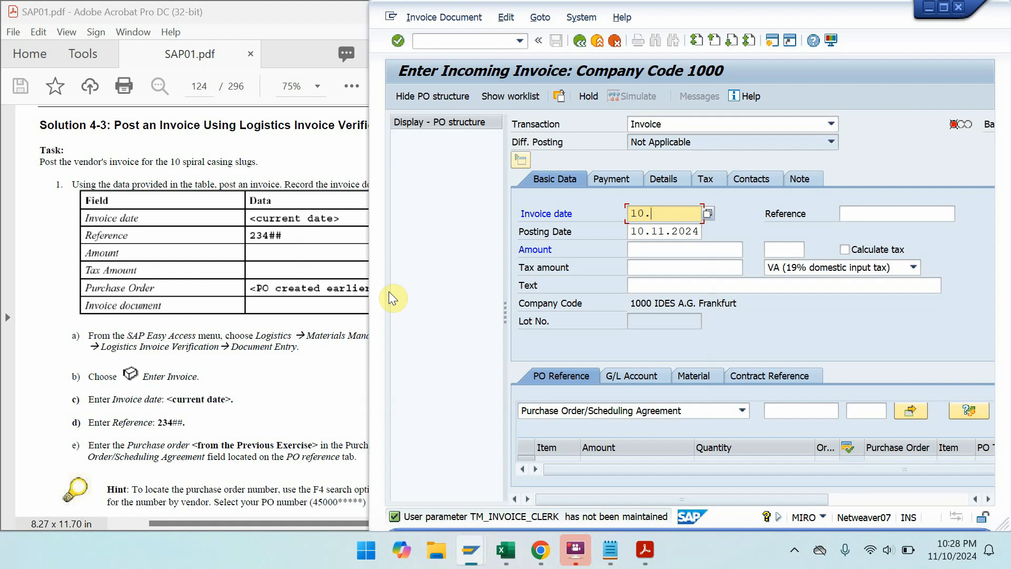
{"action": "type", "text": "10.11.2024"}
{"action": "left_click", "coordinate": [871, 210]}
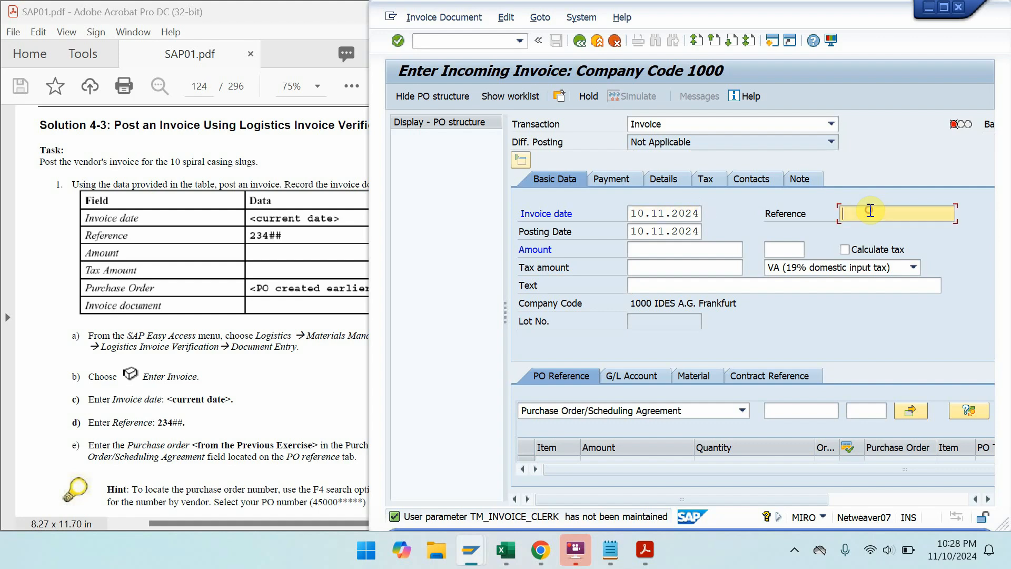
{"action": "type", "text": "234##"}
{"action": "left_click", "coordinate": [788, 411]}
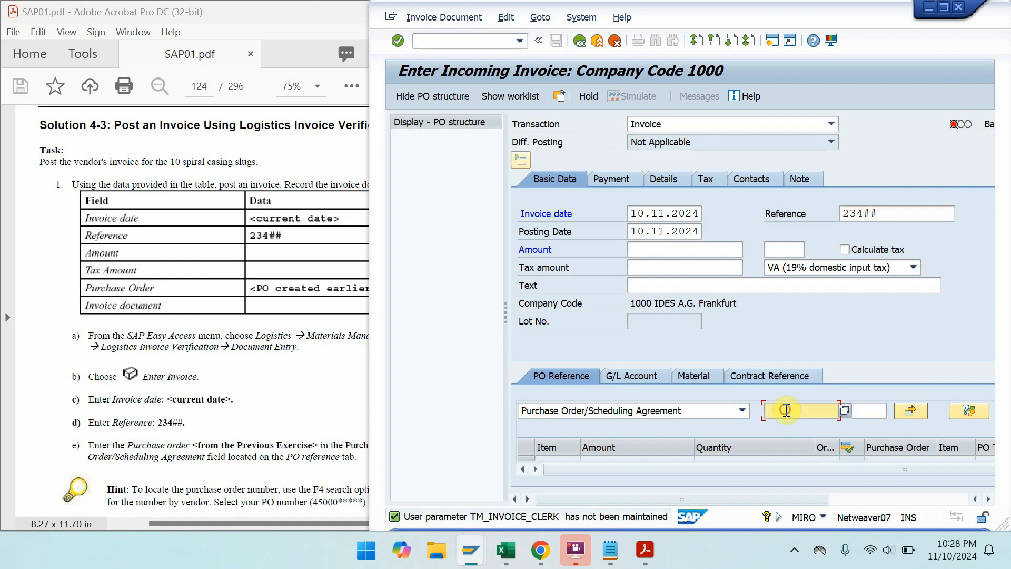
{"action": "left_click", "coordinate": [603, 560]}
{"action": "left_click_drag", "start_coordinate": [818, 79], "coordinate": [754, 82]}
{"action": "key", "text": "ctrl+c"}
{"action": "left_click", "coordinate": [464, 185]}
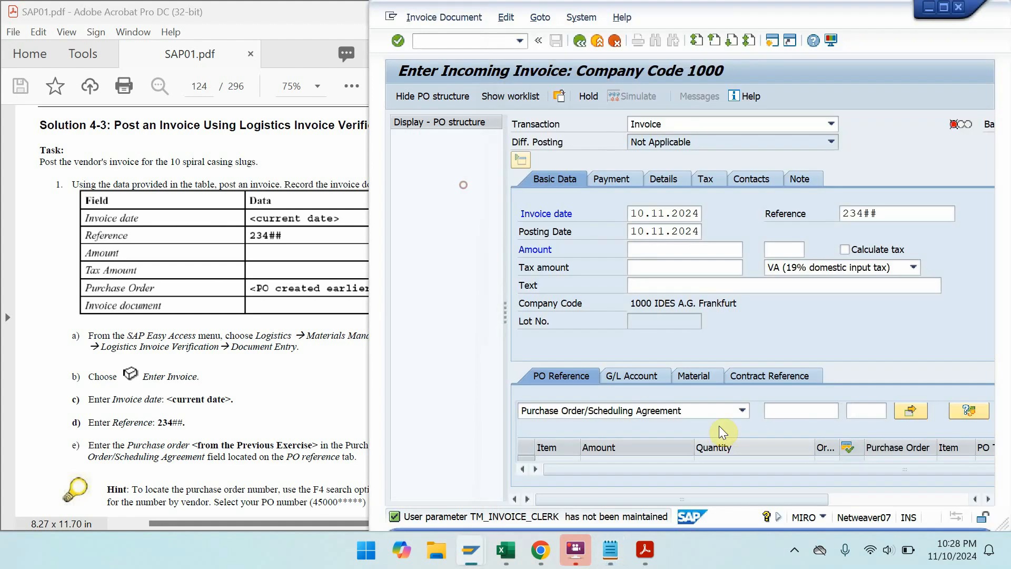
{"action": "left_click", "coordinate": [783, 411]}
{"action": "key", "text": "ctrl+v"}
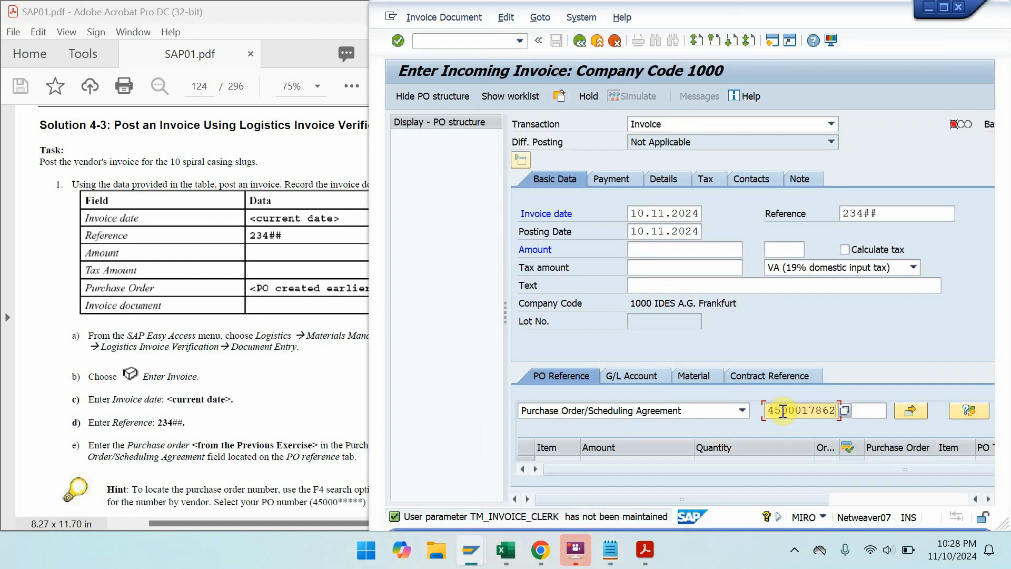
- Review steps f) to h) of the exercise in the full-screen PDF
{"action": "left_click", "coordinate": [189, 305]}
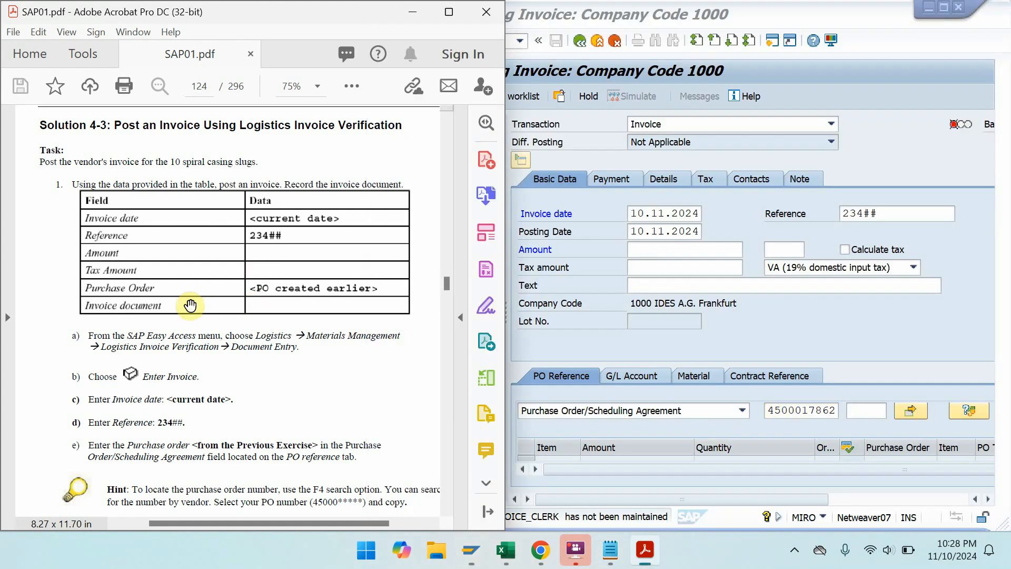
{"action": "left_click", "coordinate": [449, 16]}
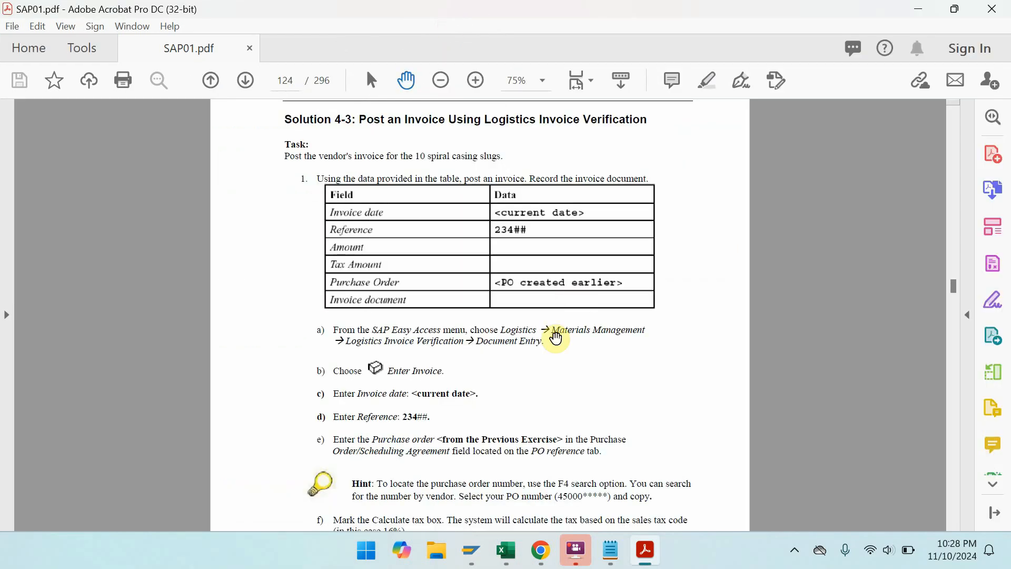
{"action": "left_click_drag", "start_coordinate": [542, 384], "coordinate": [510, 235]}
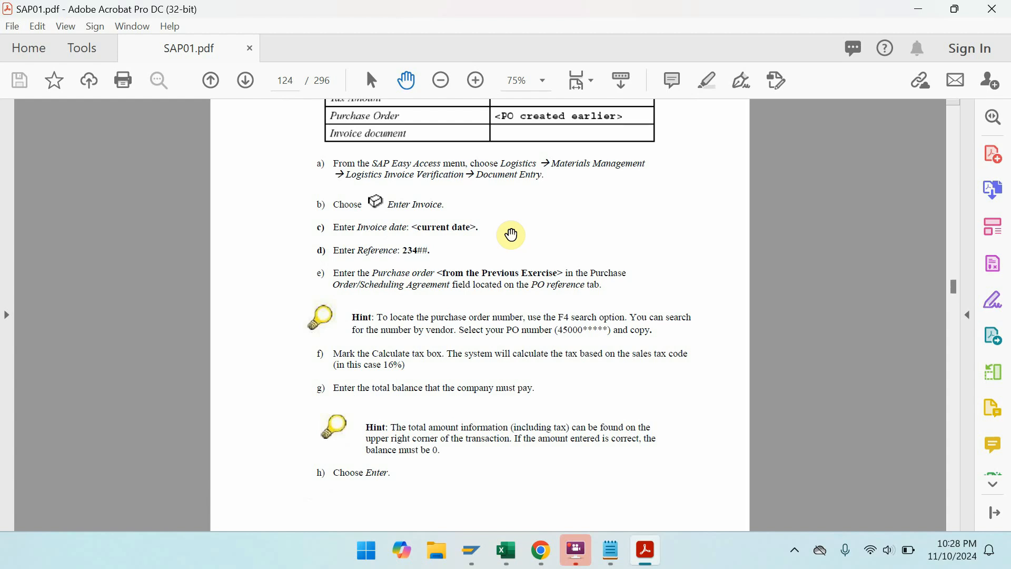
{"action": "left_click", "coordinate": [909, 9]}
{"action": "double_click", "coordinate": [787, 410]}
{"action": "key", "text": "ctrl+c"}
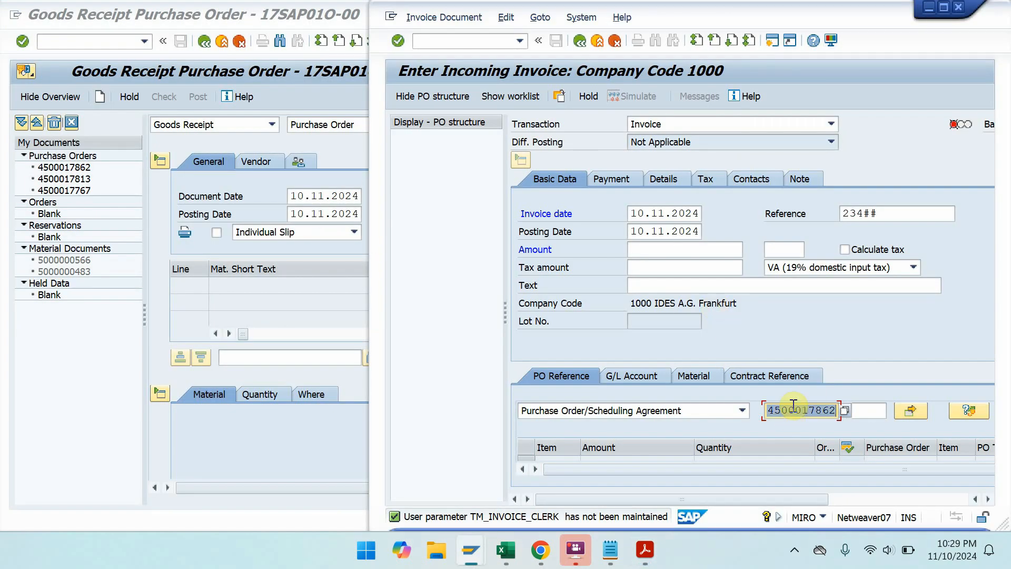
{"action": "key", "text": "Delete"}
{"action": "left_click", "coordinate": [914, 268]}
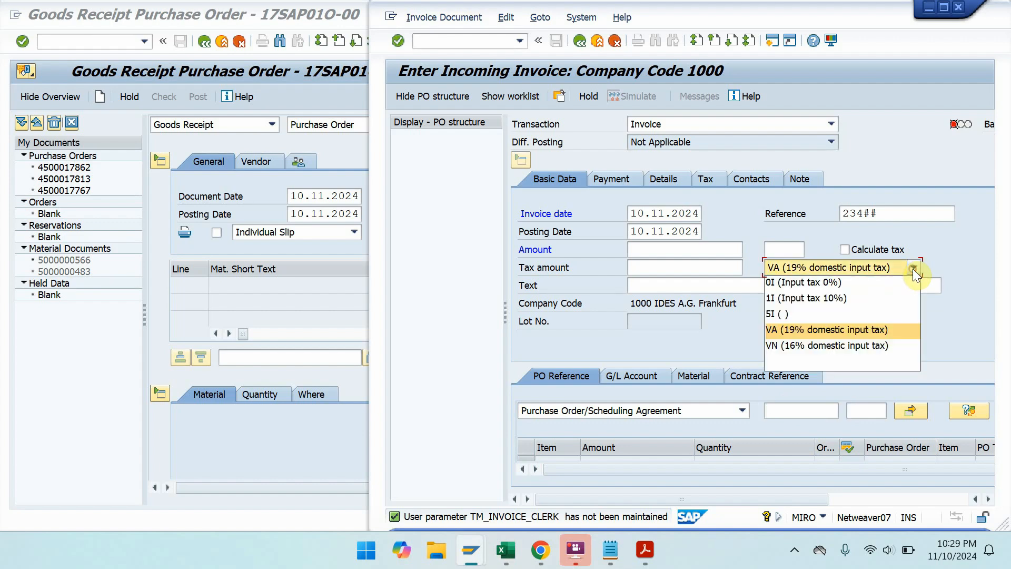
{"action": "left_click", "coordinate": [859, 344]}
{"action": "left_click", "coordinate": [852, 251]}
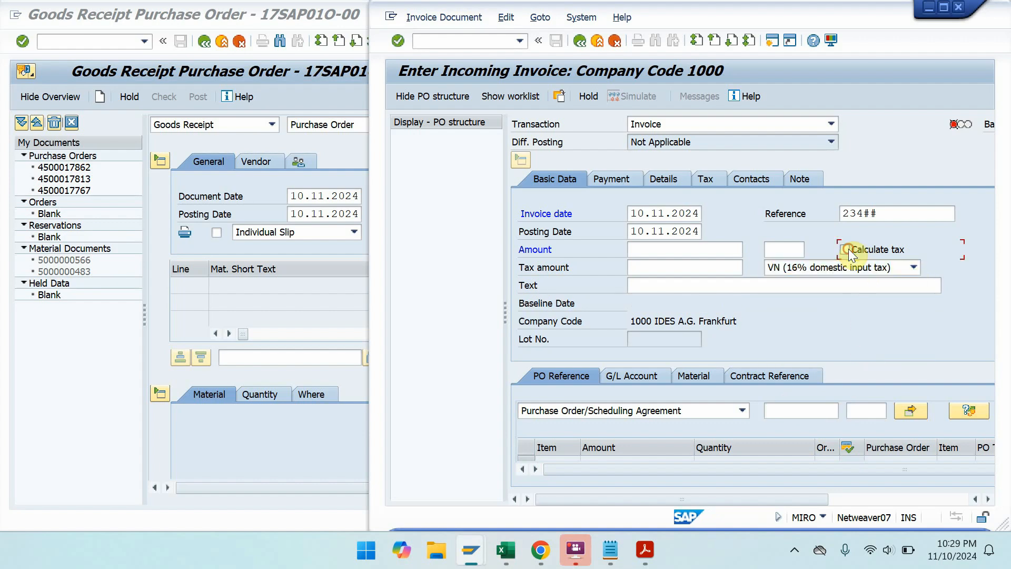
{"action": "left_click", "coordinate": [794, 413]}
{"action": "key", "text": "ctrl+v"}
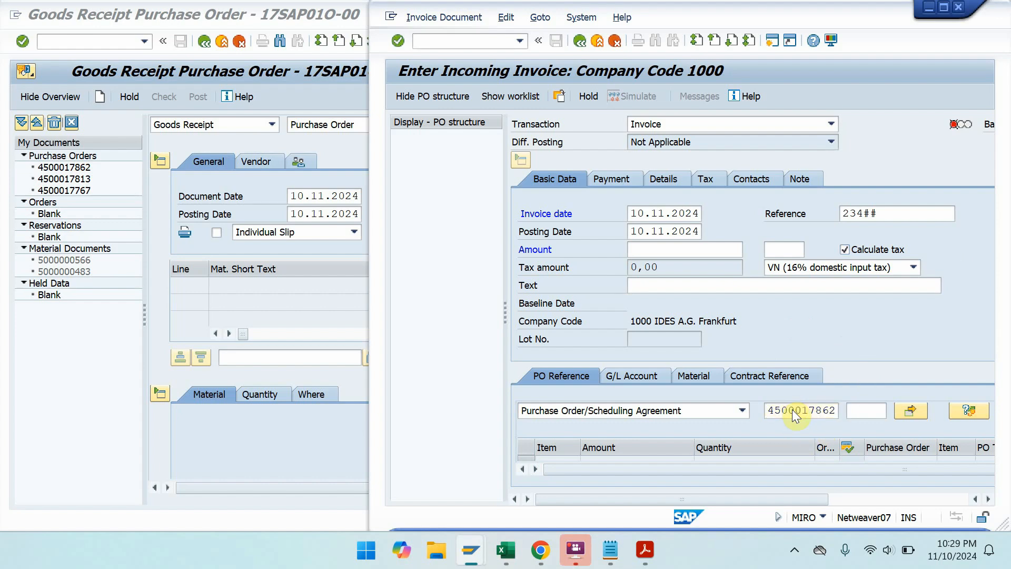
{"action": "key", "text": "Return"}
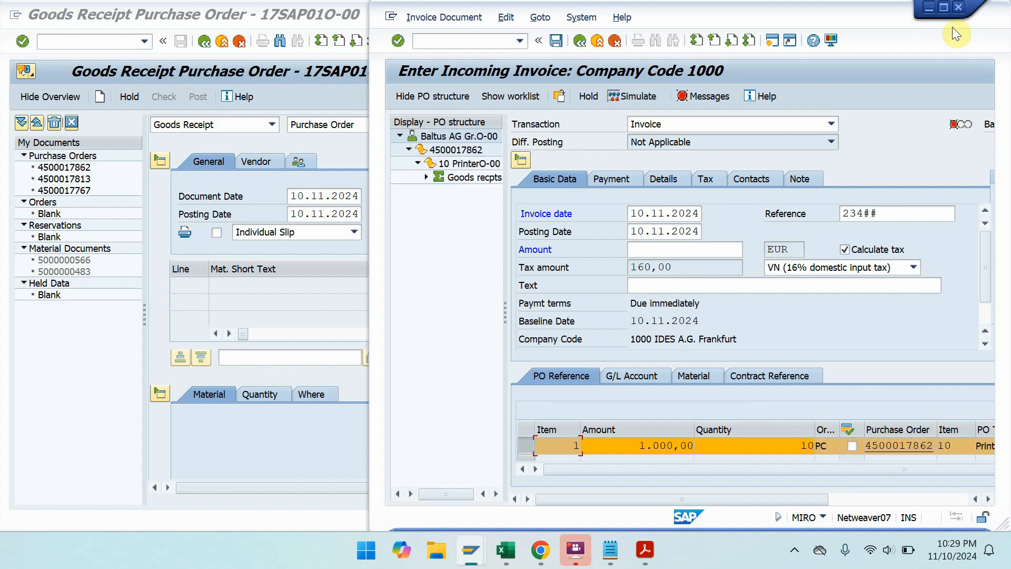
- Enter amount 1.160,00 to bring the balance to 0,00 and post the invoice
{"action": "left_click", "coordinate": [945, 7]}
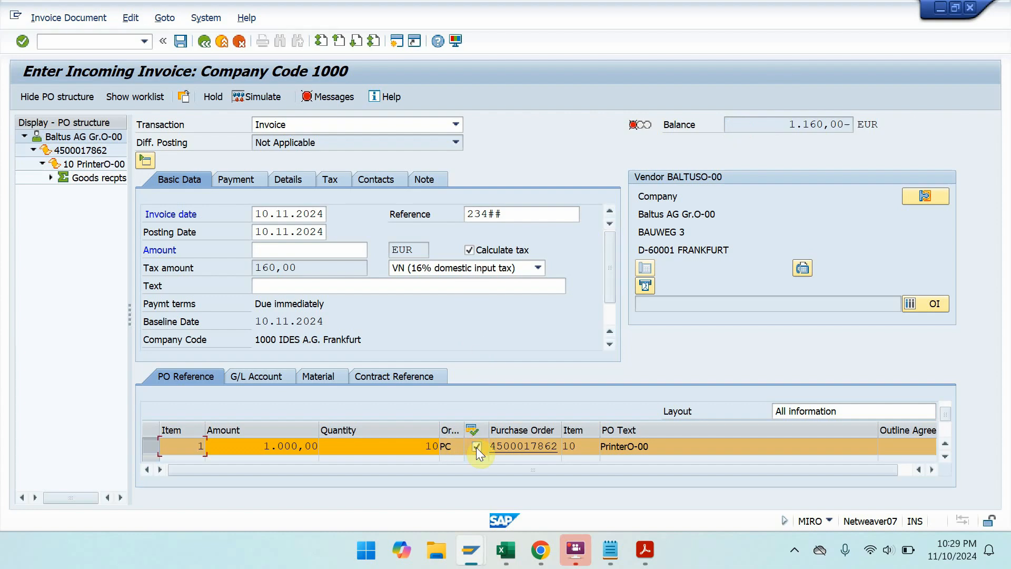
{"action": "left_click", "coordinate": [775, 126]}
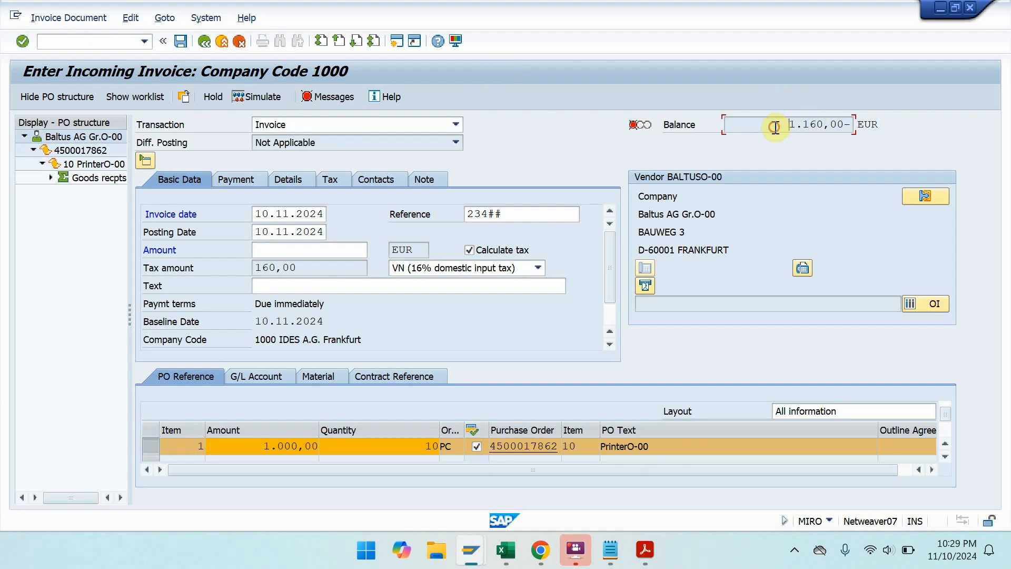
{"action": "left_click", "coordinate": [278, 250]}
{"action": "type", "text": "1.160"}
{"action": "key", "text": "Return"}
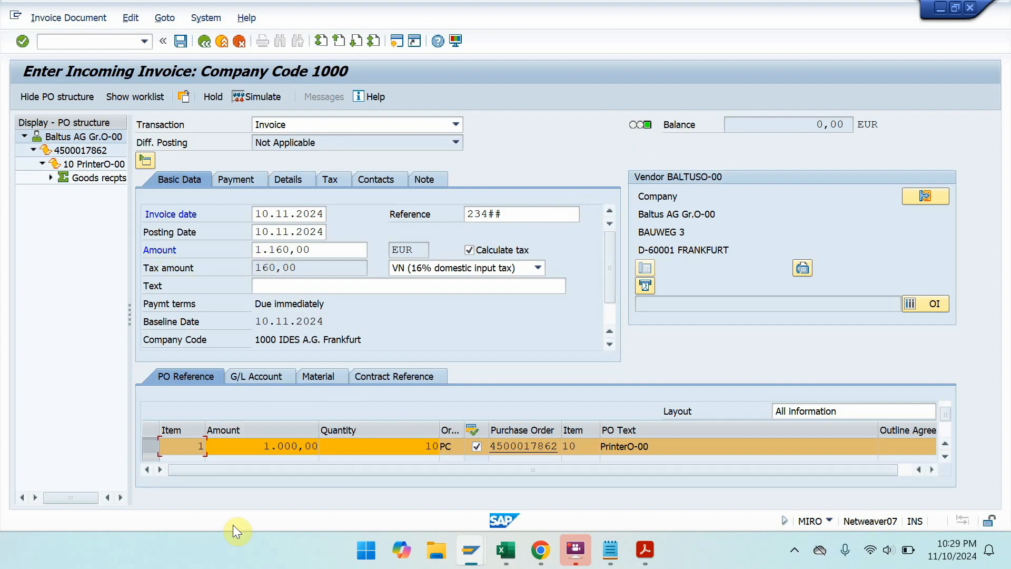
{"action": "key", "text": "ctrl+s"}
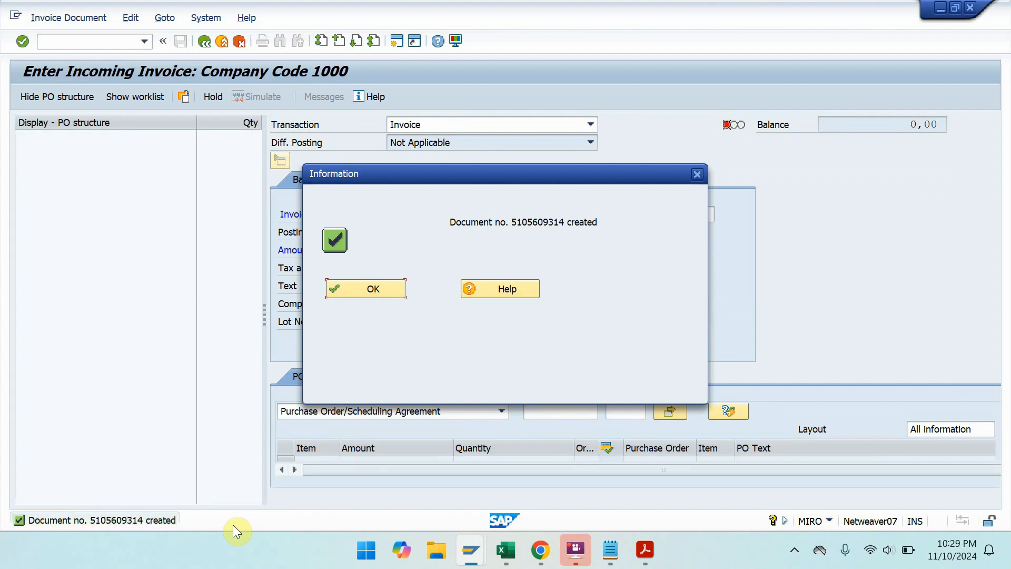
{"action": "left_click", "coordinate": [359, 290]}
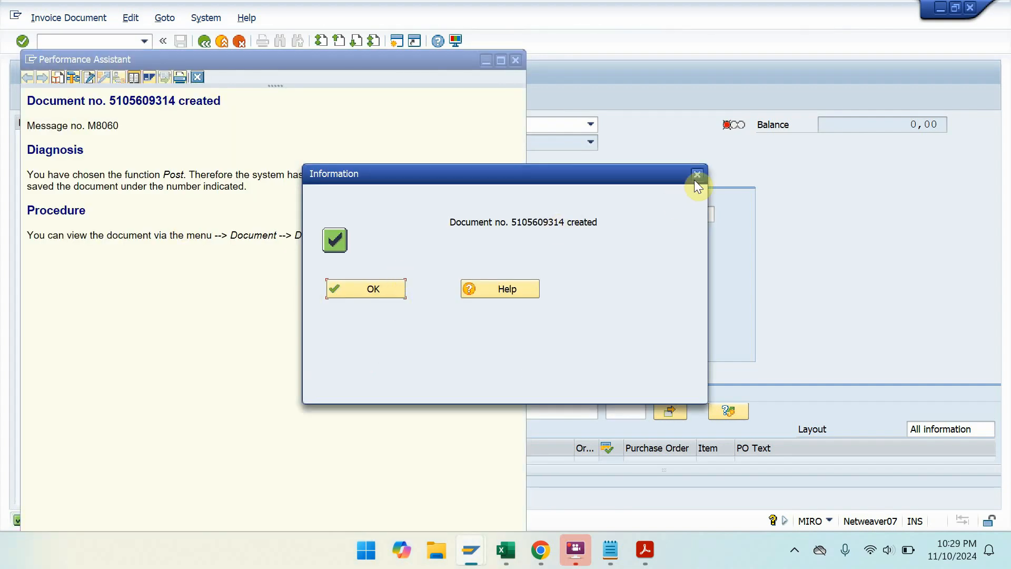
{"action": "left_click", "coordinate": [696, 176]}
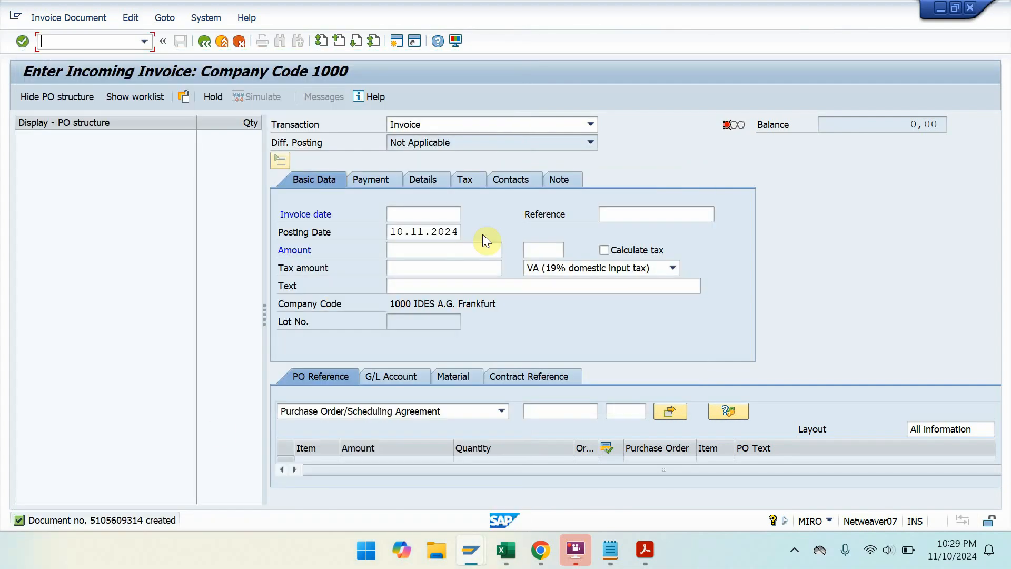
{"action": "double_click", "coordinate": [95, 520]}
{"action": "left_click", "coordinate": [166, 101]}
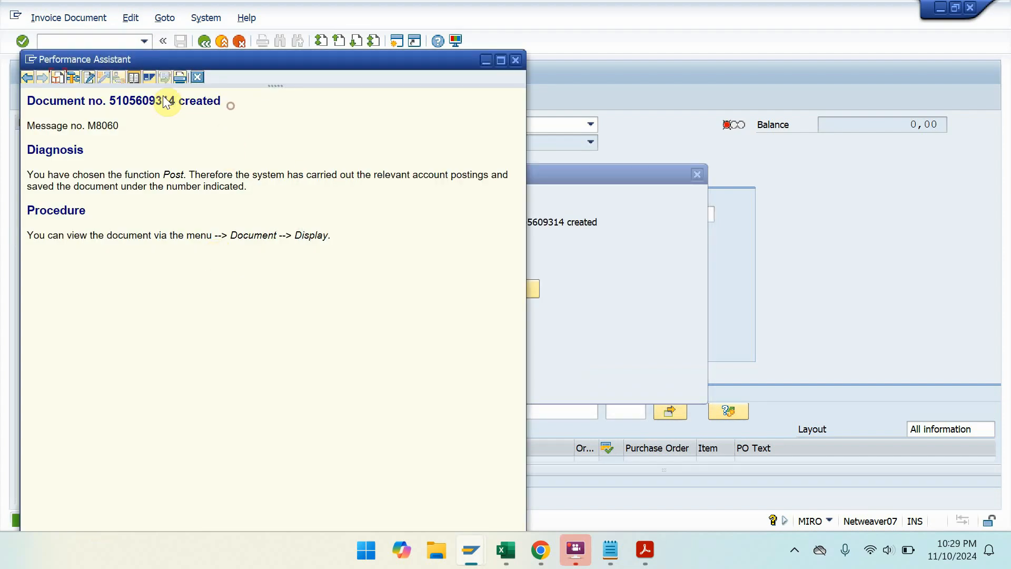
{"action": "left_click_drag", "start_coordinate": [166, 101], "coordinate": [27, 100]}
{"action": "key", "text": "ctrl+c"}
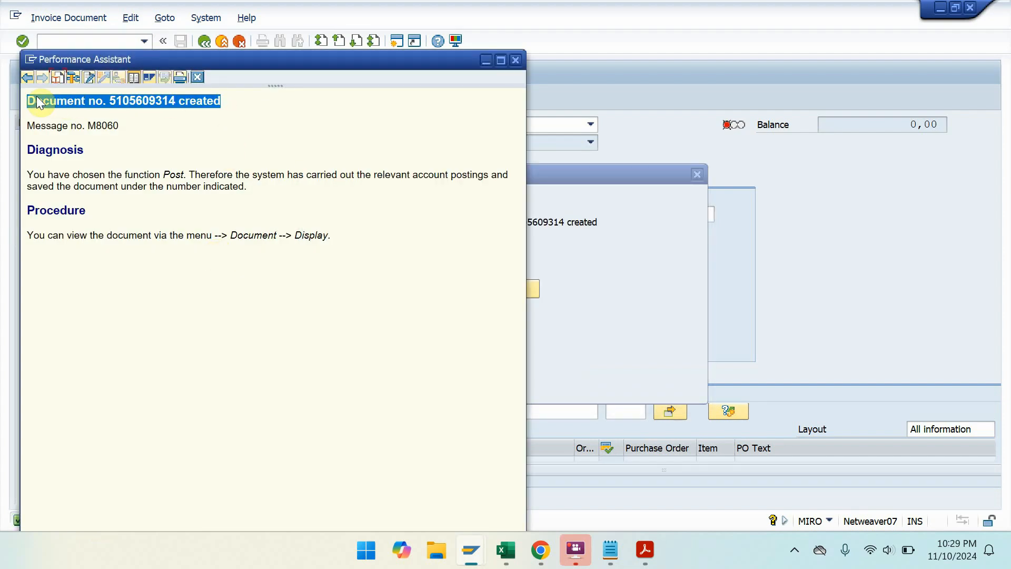
- Paste the document-created message into the Notepad notes, close the details and return to the PDF
{"action": "left_click", "coordinate": [624, 560]}
{"action": "left_click", "coordinate": [773, 105]}
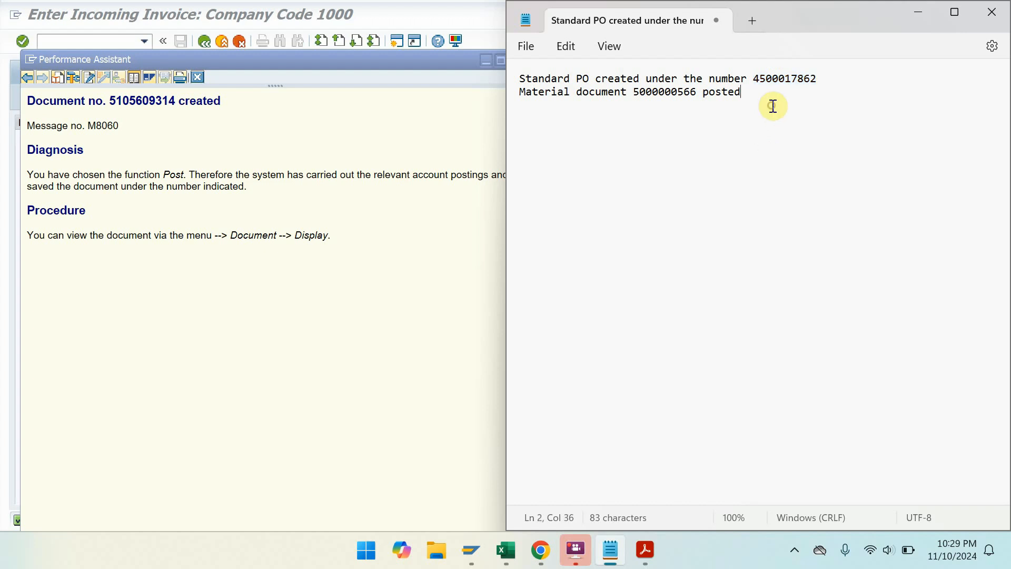
{"action": "key", "text": "ctrl+v"}
{"action": "left_click", "coordinate": [430, 106]}
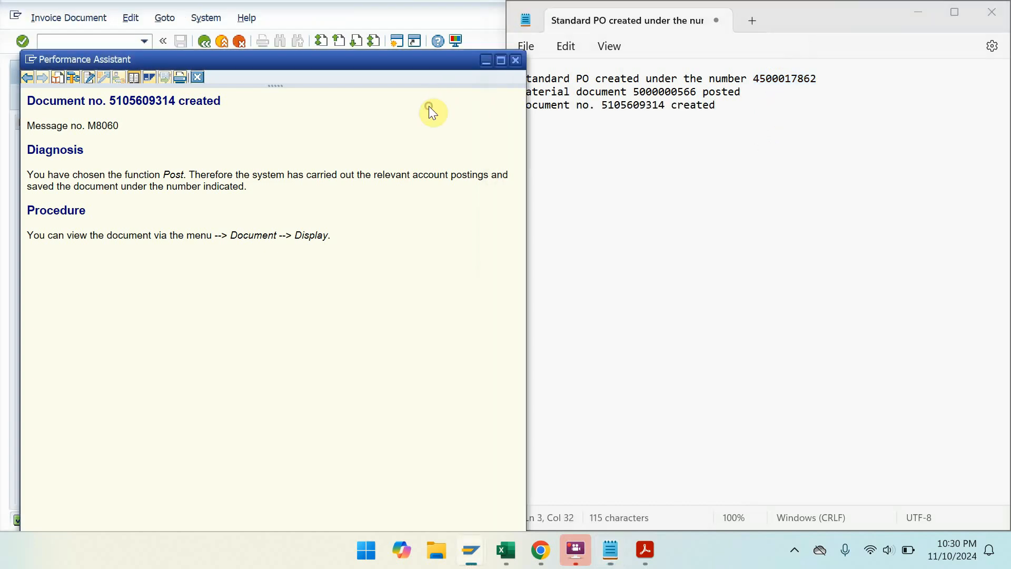
{"action": "left_click", "coordinate": [514, 62]}
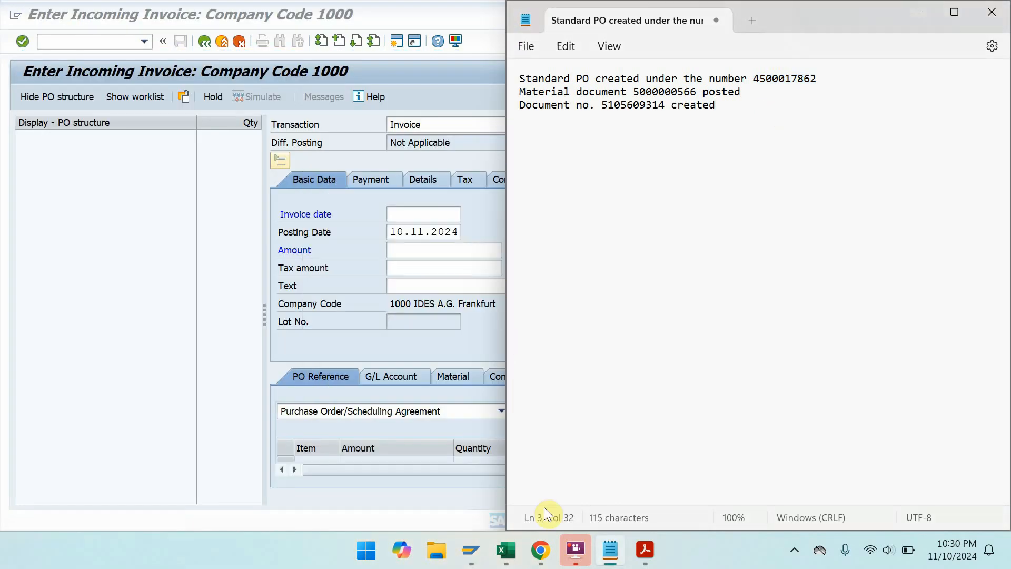
{"action": "left_click", "coordinate": [643, 562]}
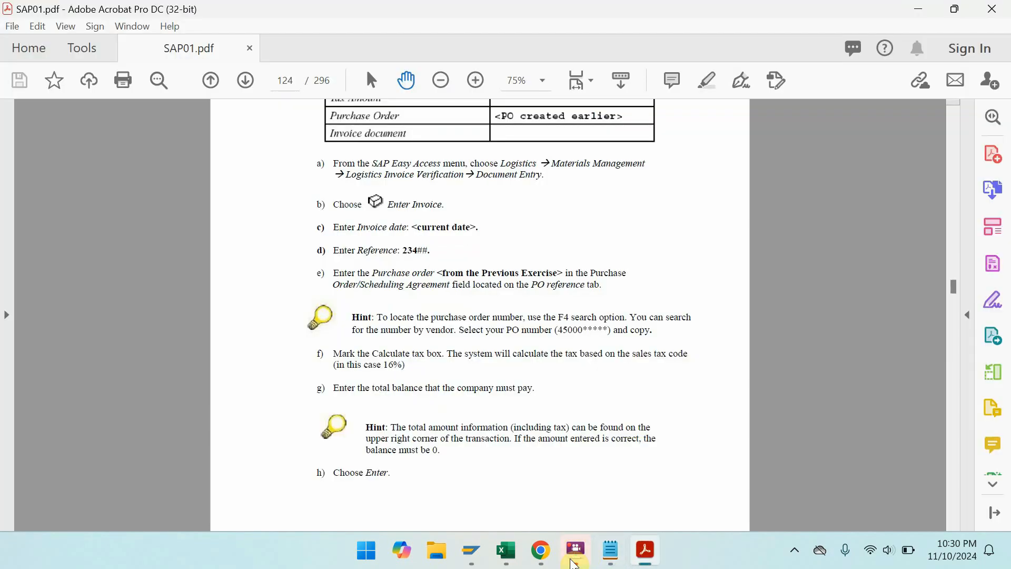
{"action": "mouse_move", "coordinate": [575, 558]}
{"action": "mouse_move", "coordinate": [471, 552]}
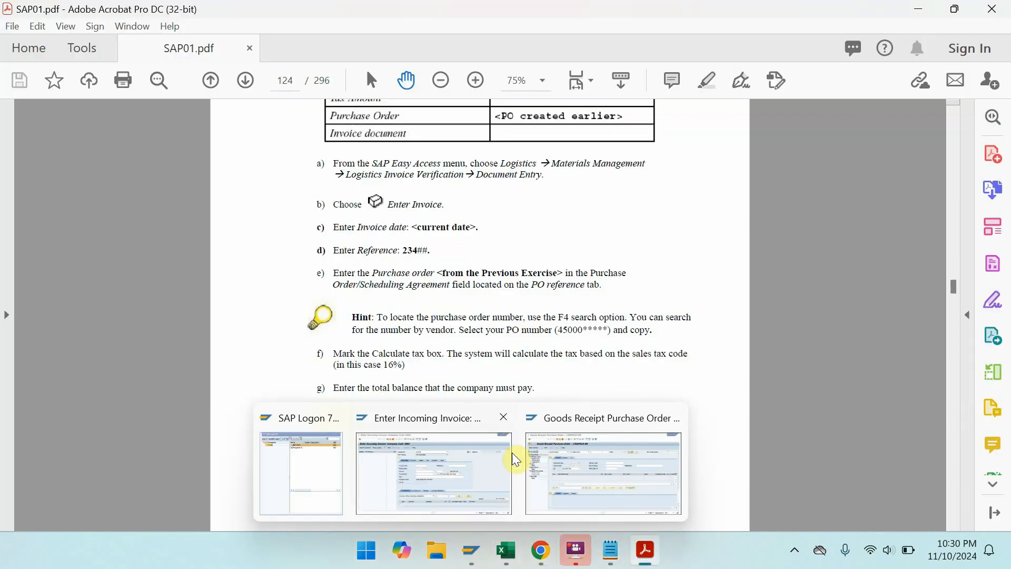
{"action": "left_click", "coordinate": [573, 461]}
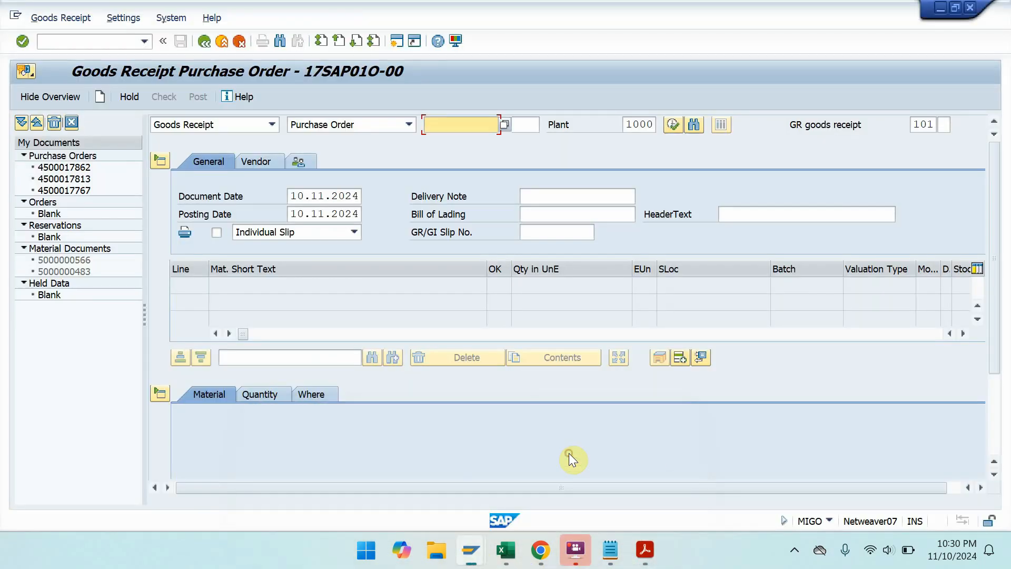
{"action": "left_click", "coordinate": [70, 37]}
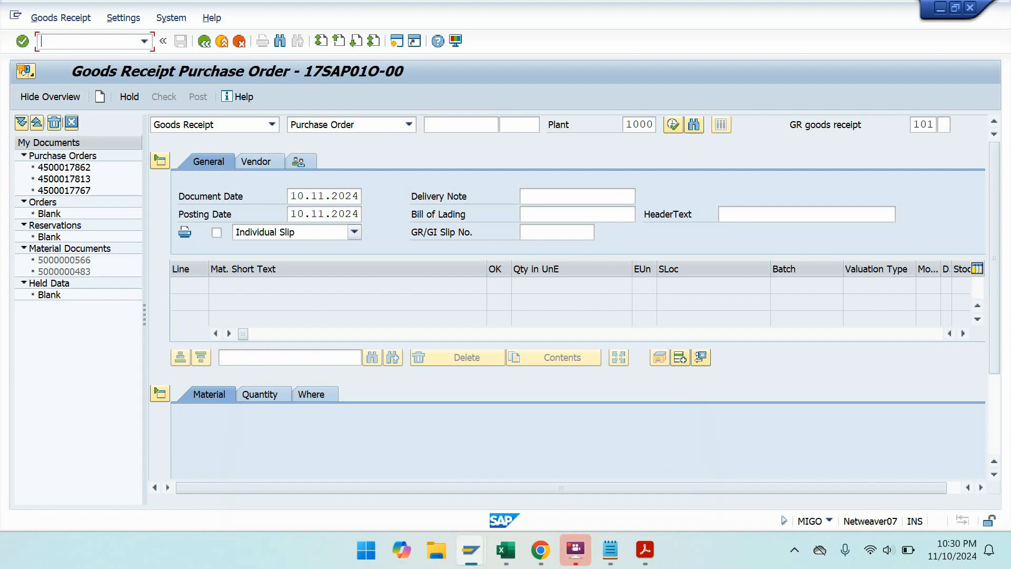
{"action": "type", "text": "/nme23n"}
{"action": "key", "text": "Return"}
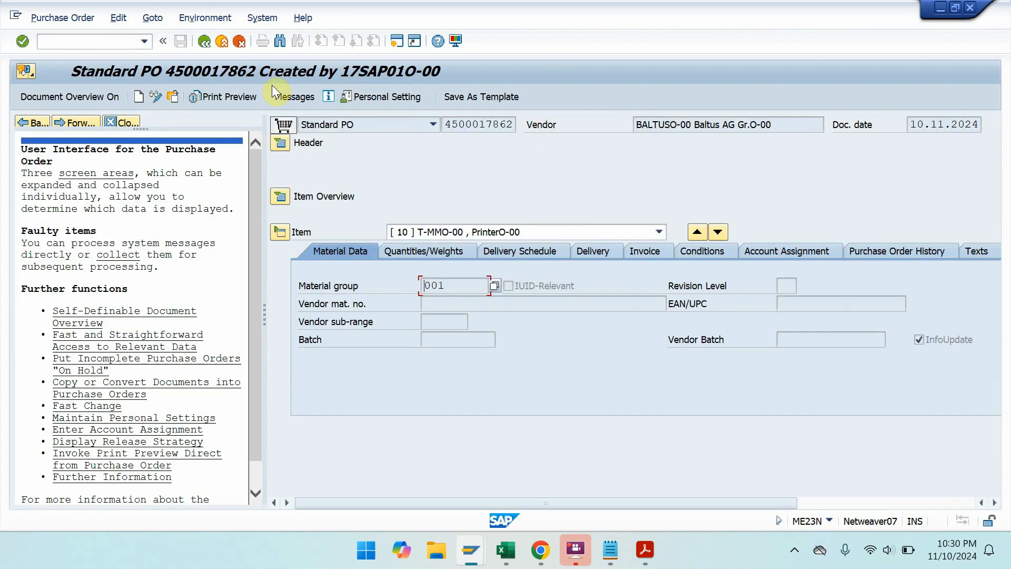
{"action": "left_click", "coordinate": [281, 141]}
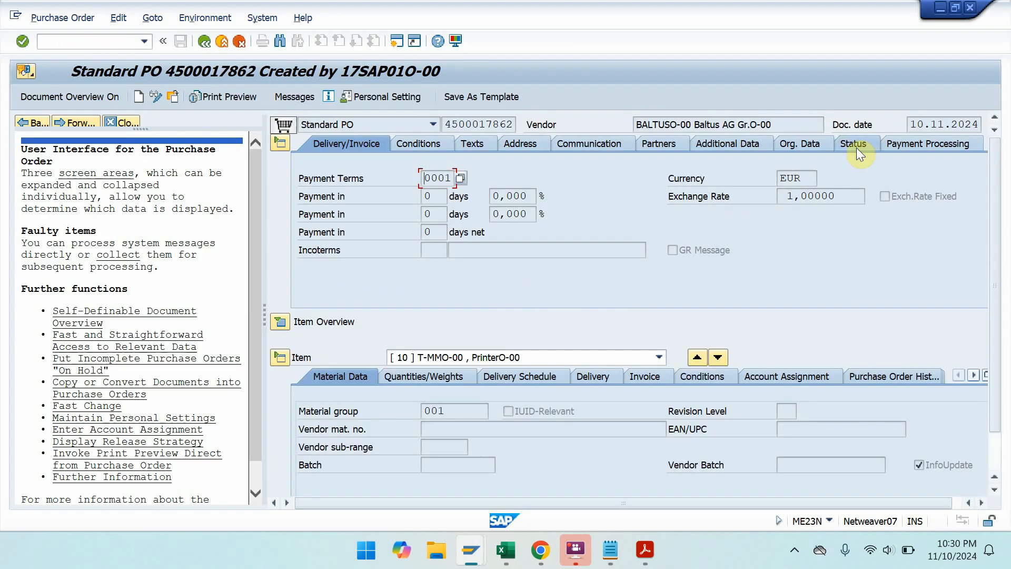
{"action": "left_click", "coordinate": [856, 148]}
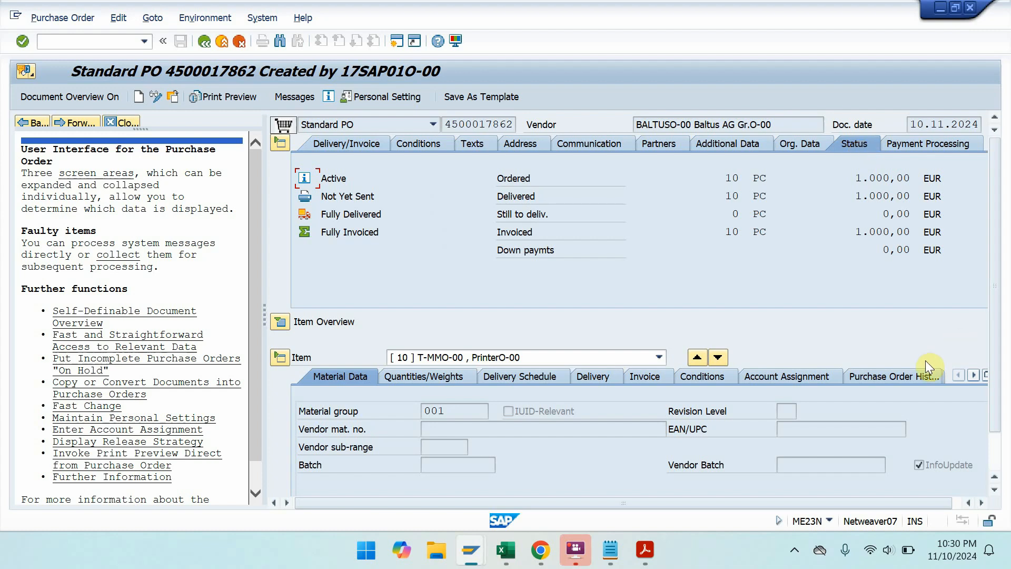
{"action": "left_click", "coordinate": [911, 372]}
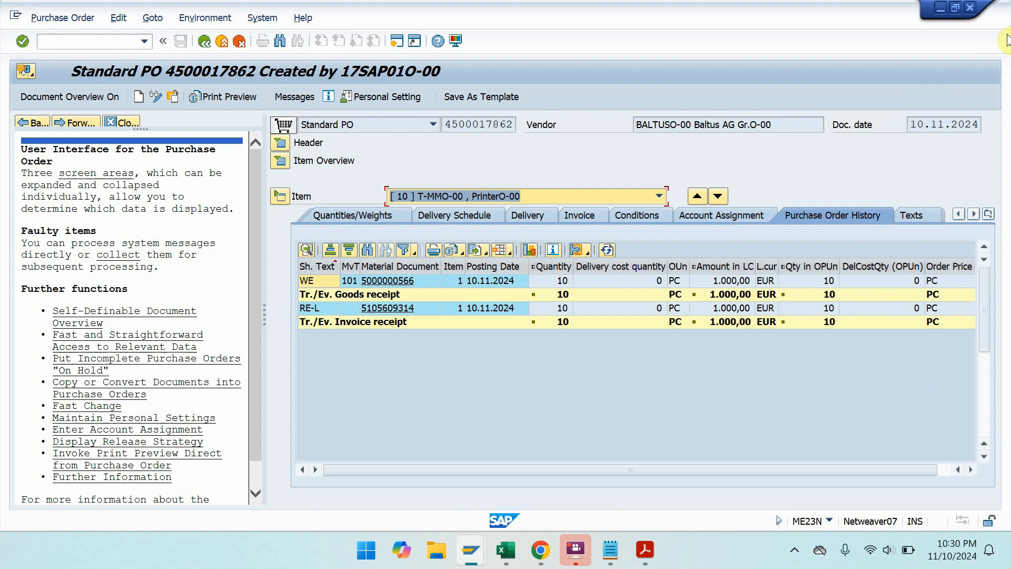
{"action": "left_click", "coordinate": [944, 11]}
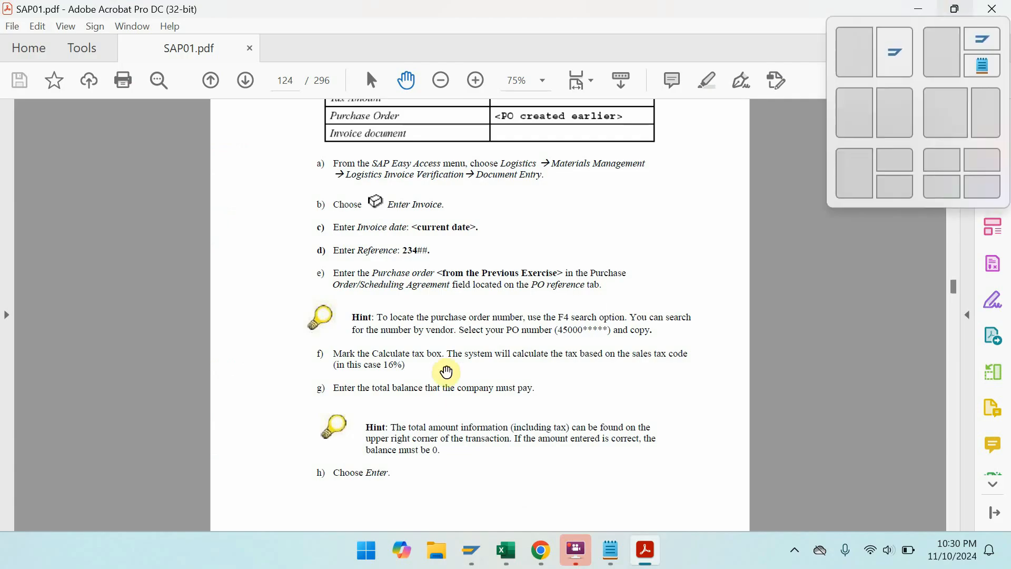
- Scroll forward to Solution 4-4 on page 140 and leave full-screen mode
{"action": "key", "text": "ctrl+l"}
{"action": "scroll", "coordinate": [432, 396], "scroll_direction": "down", "scroll_amount": 7}
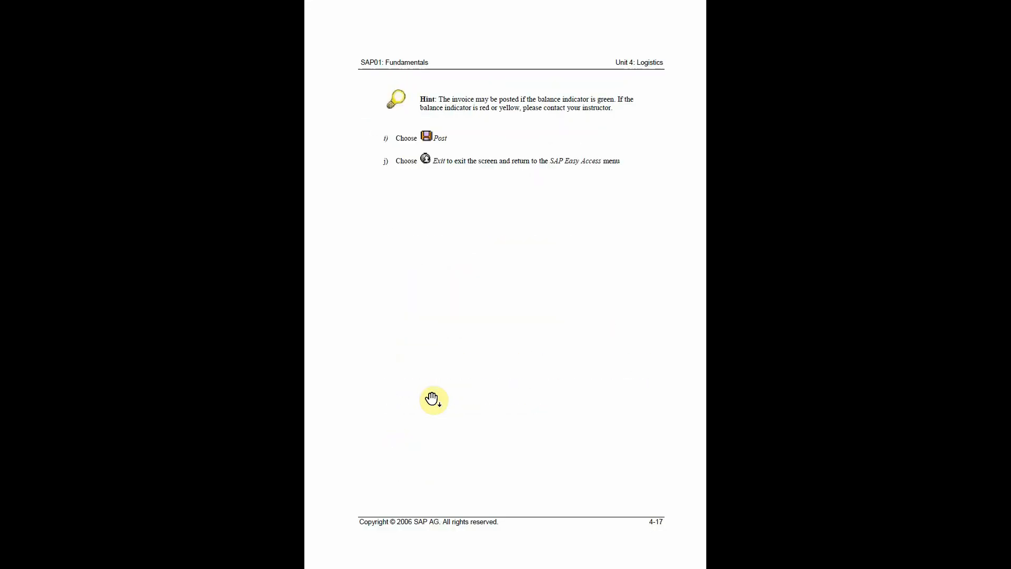
{"action": "scroll", "coordinate": [432, 399], "scroll_direction": "down", "scroll_amount": 1}
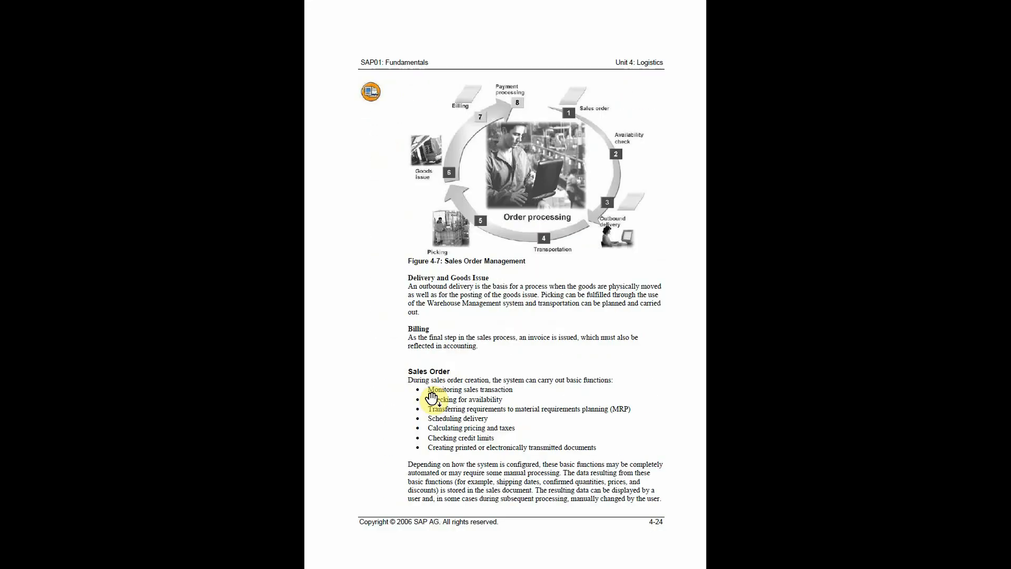
{"action": "scroll", "coordinate": [445, 413], "scroll_direction": "up", "scroll_amount": 2}
{"action": "scroll", "coordinate": [445, 412], "scroll_direction": "down", "scroll_amount": 1}
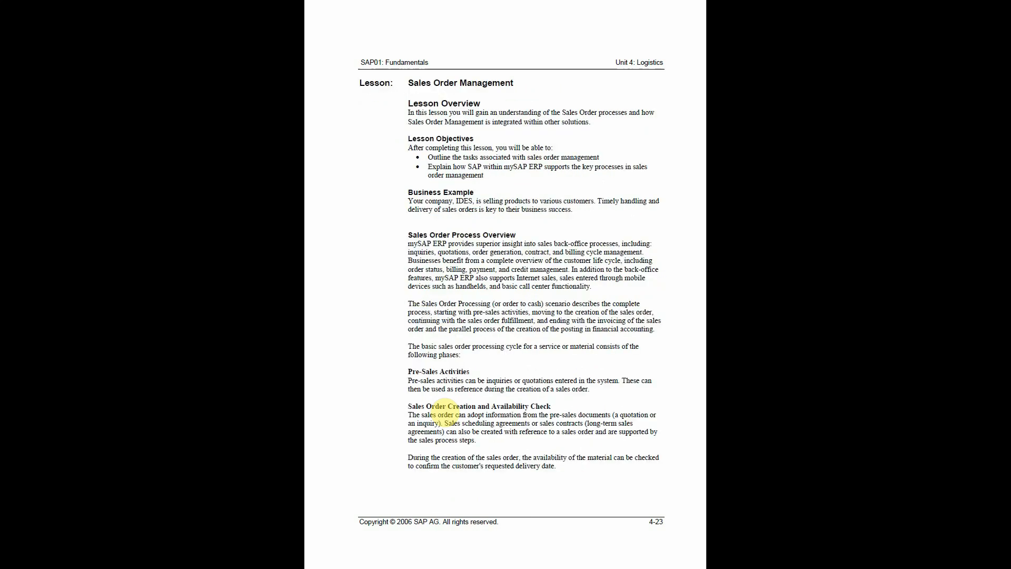
{"action": "scroll", "coordinate": [446, 411], "scroll_direction": "down", "scroll_amount": 9}
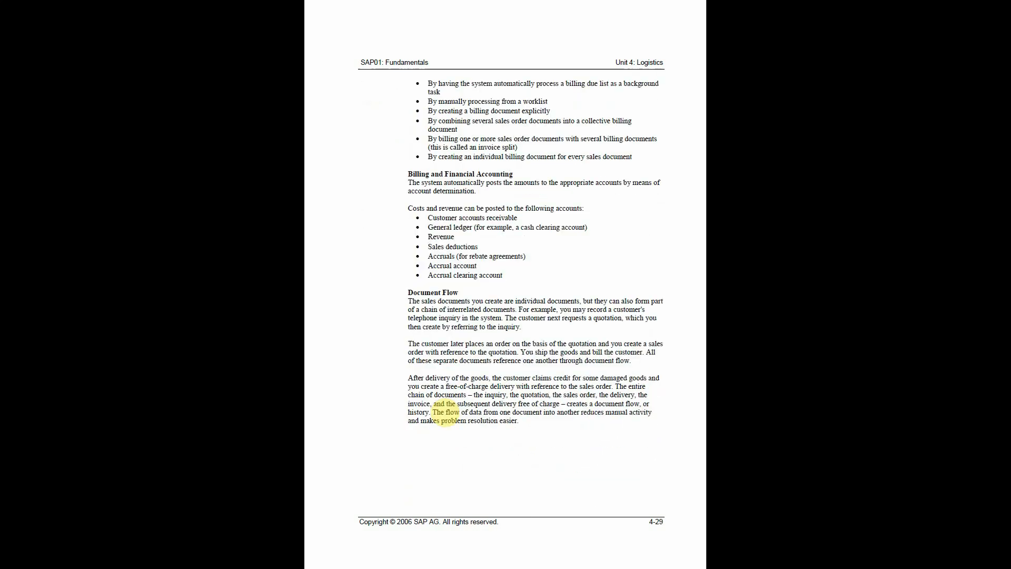
{"action": "scroll", "coordinate": [445, 413], "scroll_direction": "up", "scroll_amount": 1}
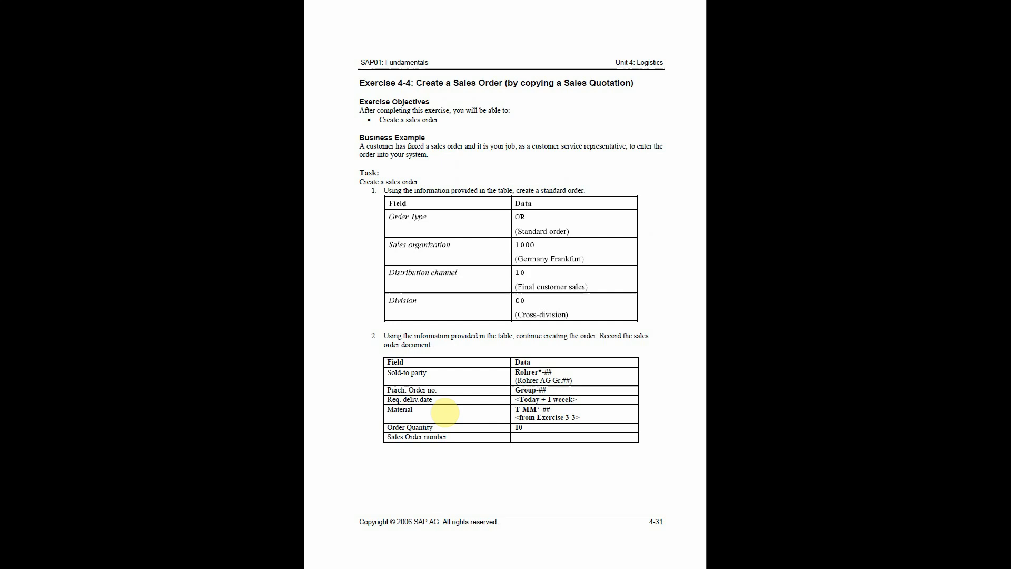
{"action": "scroll", "coordinate": [446, 413], "scroll_direction": "down", "scroll_amount": 1}
{"action": "key", "text": "Escape"}
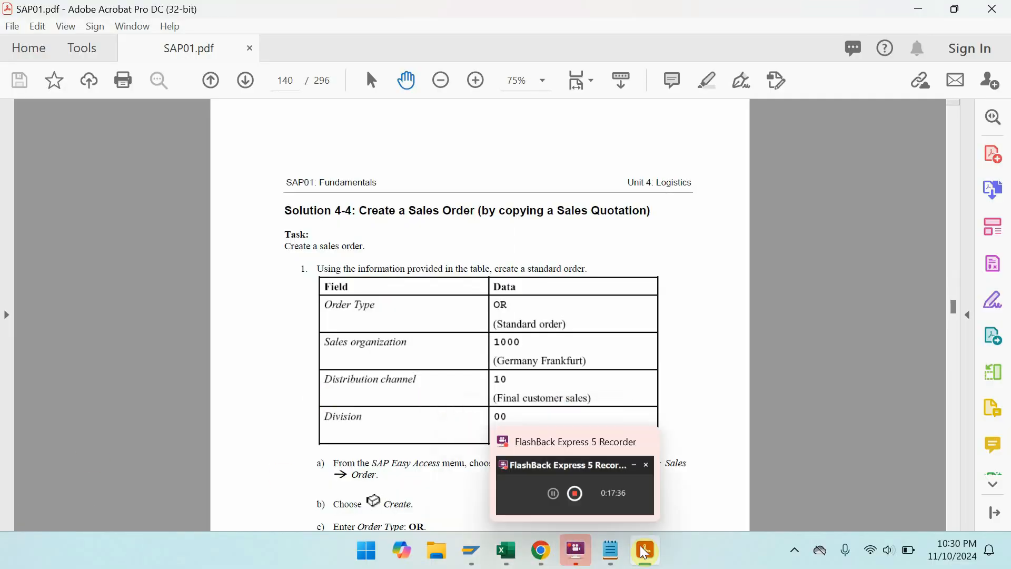
- Run the MMBE stock overview for T-MMO-00 and dock SAP to the right half
{"action": "mouse_move", "coordinate": [471, 550]}
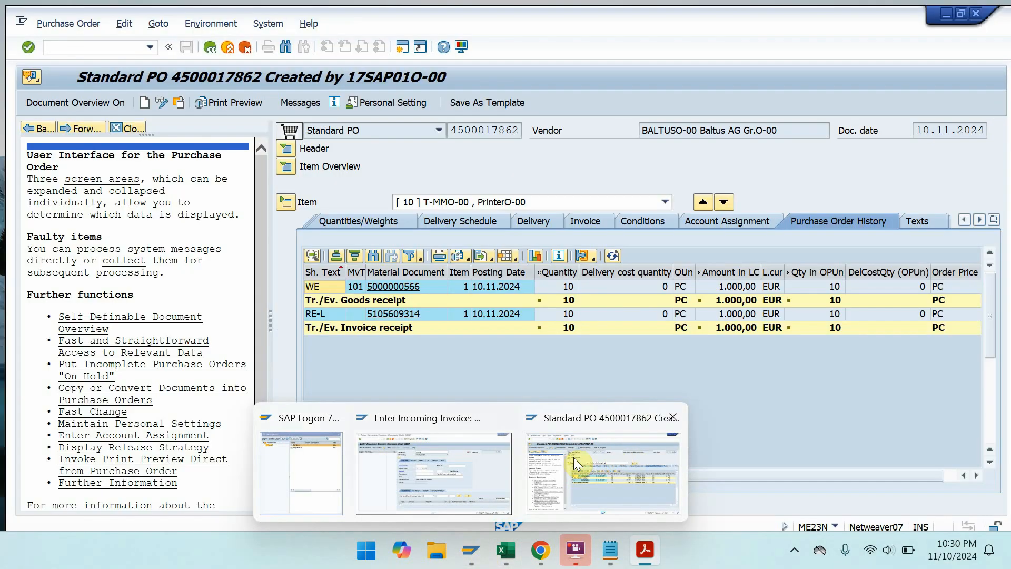
{"action": "left_click", "coordinate": [573, 457]}
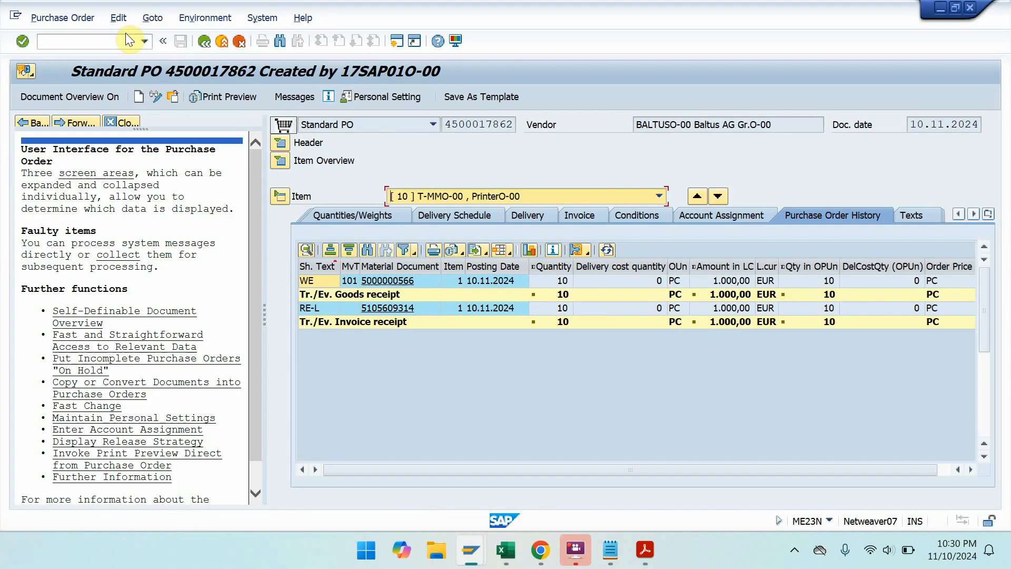
{"action": "left_click", "coordinate": [119, 42]}
{"action": "type", "text": "/nmmbe"}
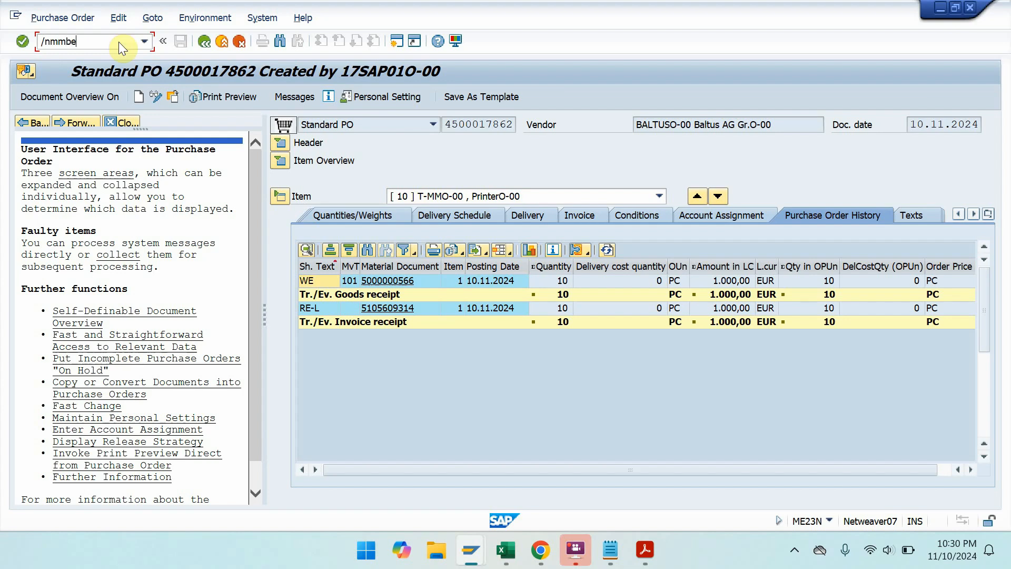
{"action": "key", "text": "Return"}
{"action": "left_click", "coordinate": [326, 138]}
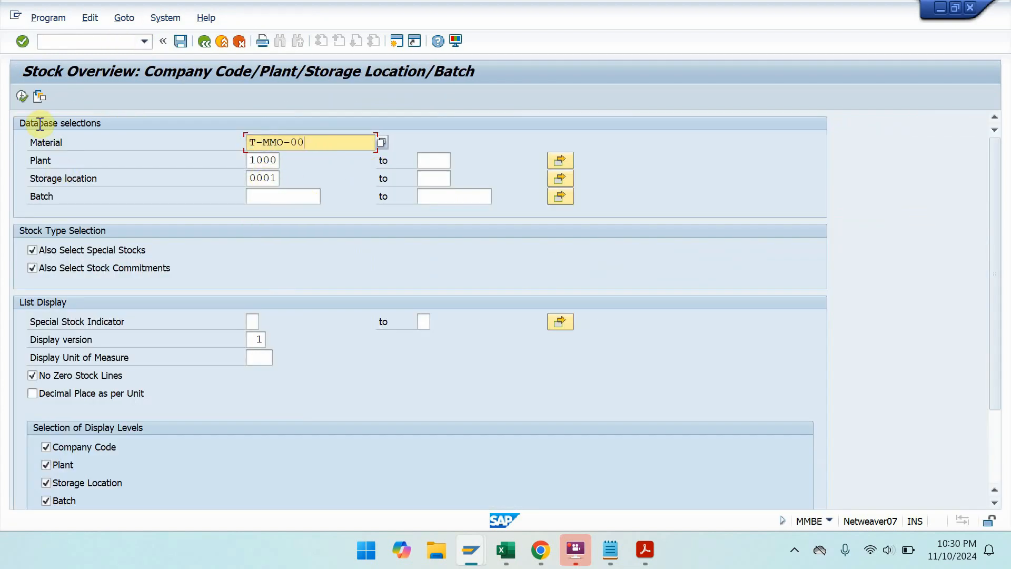
{"action": "left_click", "coordinate": [23, 98]}
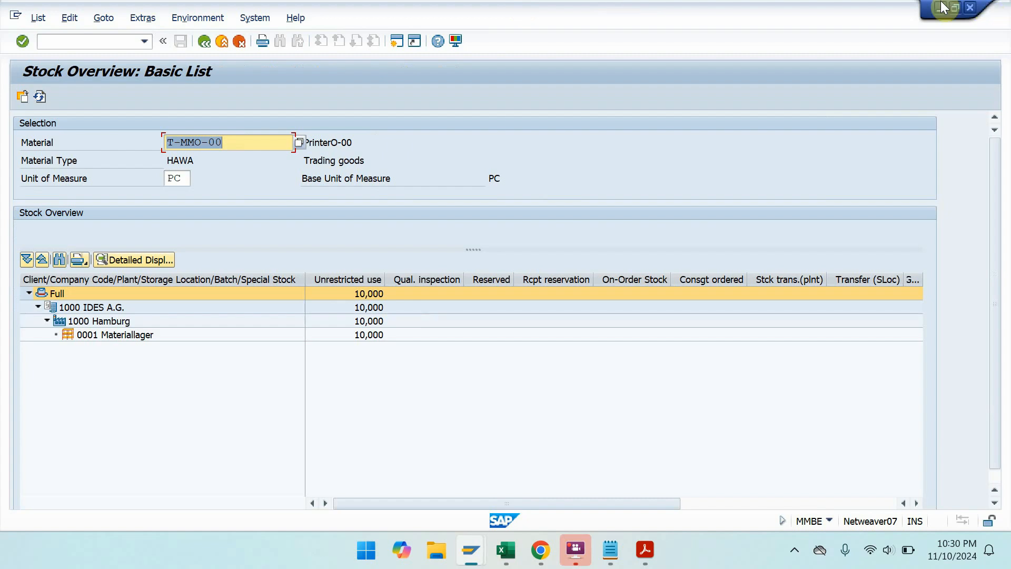
{"action": "key", "text": "super+Right"}
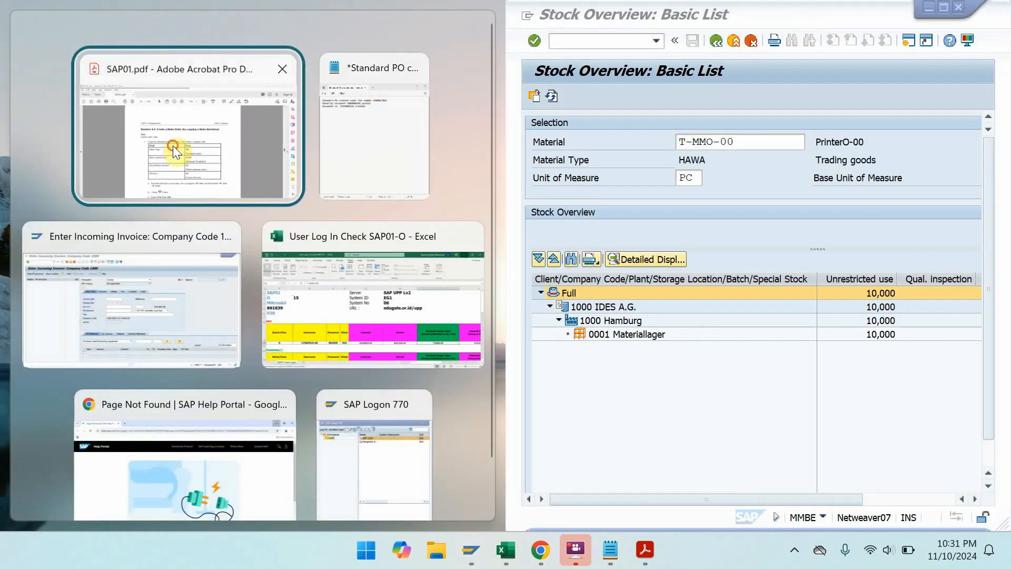
- Snap the PDF left, return SAP to Easy Access with /n, and collapse Materials Management
{"action": "left_click", "coordinate": [172, 144]}
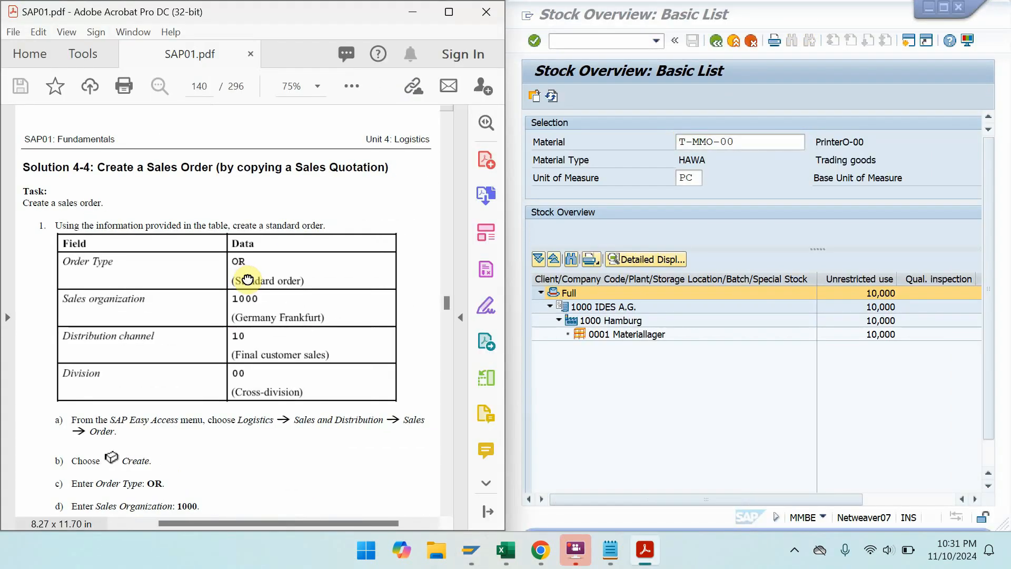
{"action": "left_click", "coordinate": [591, 39]}
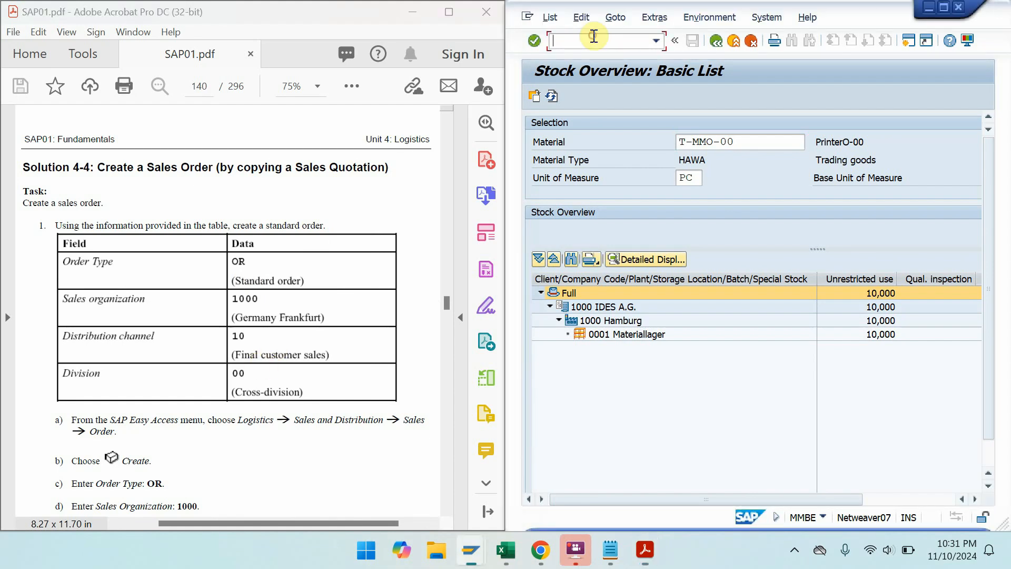
{"action": "type", "text": "/n"}
{"action": "key", "text": "Return"}
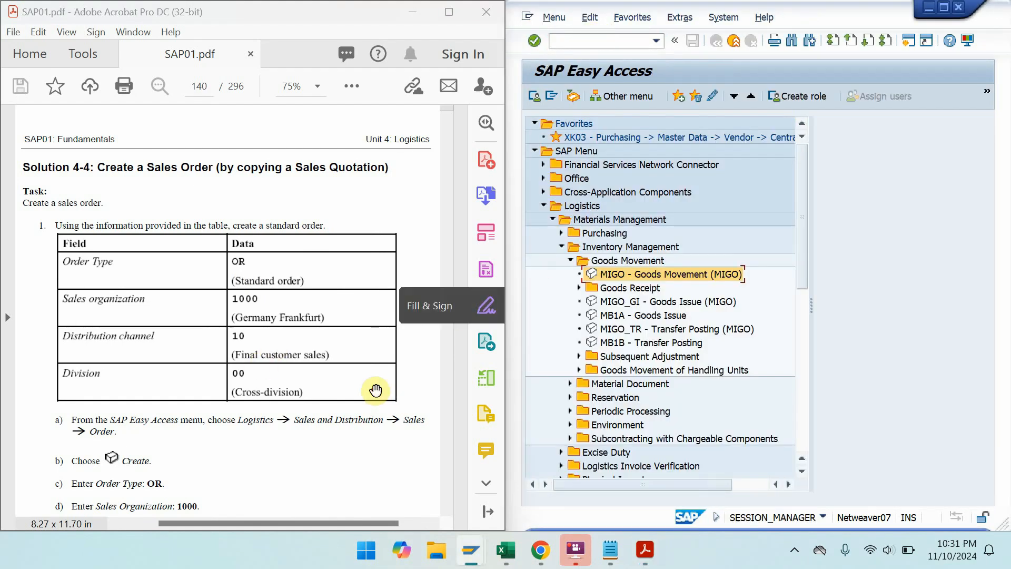
{"action": "scroll", "coordinate": [376, 315], "scroll_direction": "down", "scroll_amount": 3}
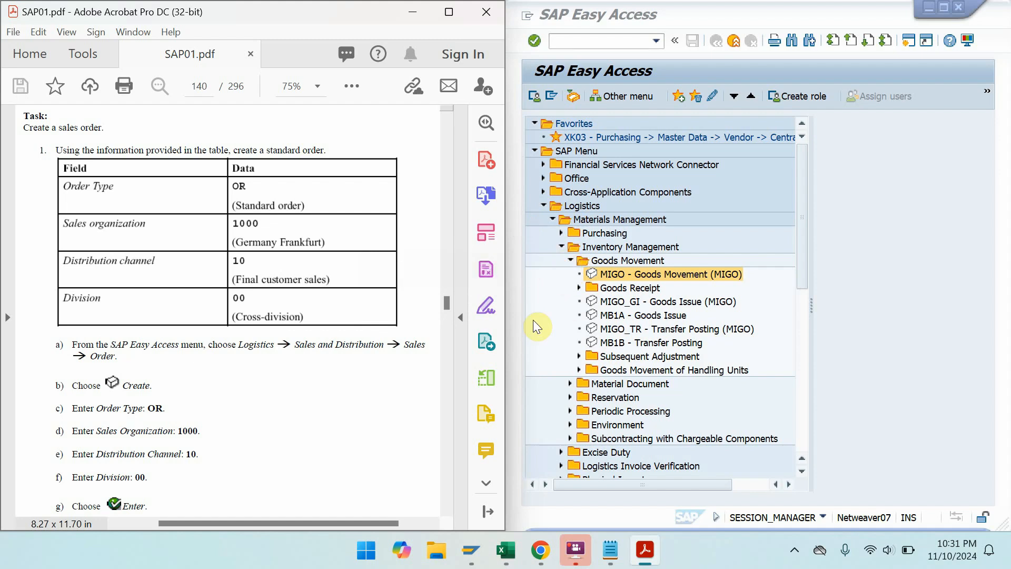
{"action": "left_click", "coordinate": [552, 220]}
- Read through Solution 4-4's steps and the Order Type to Division data table
{"action": "scroll", "coordinate": [241, 181], "scroll_direction": "down", "scroll_amount": 10}
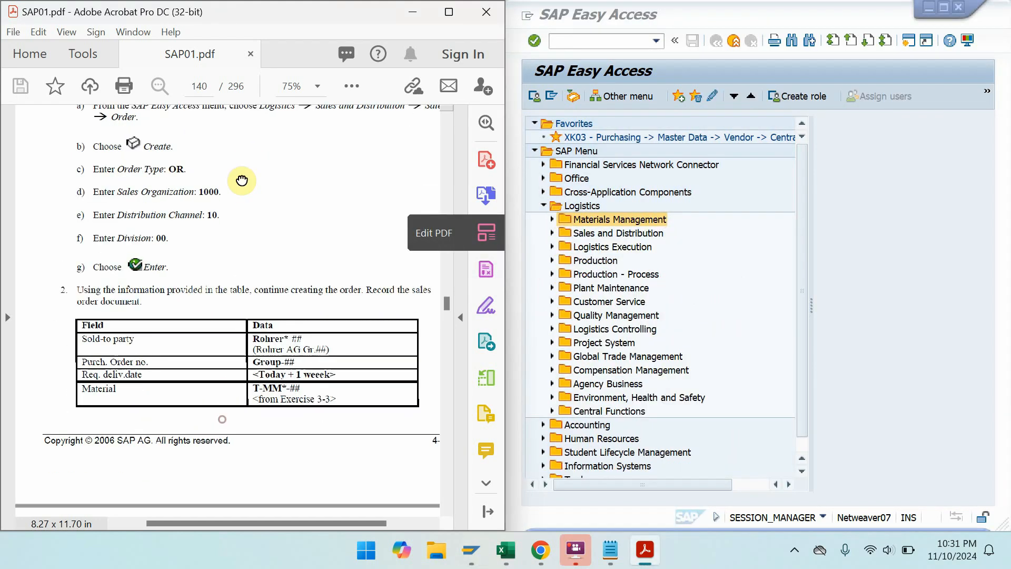
{"action": "left_click_drag", "start_coordinate": [226, 441], "coordinate": [226, 200]}
{"action": "left_click_drag", "start_coordinate": [244, 442], "coordinate": [258, 199]}
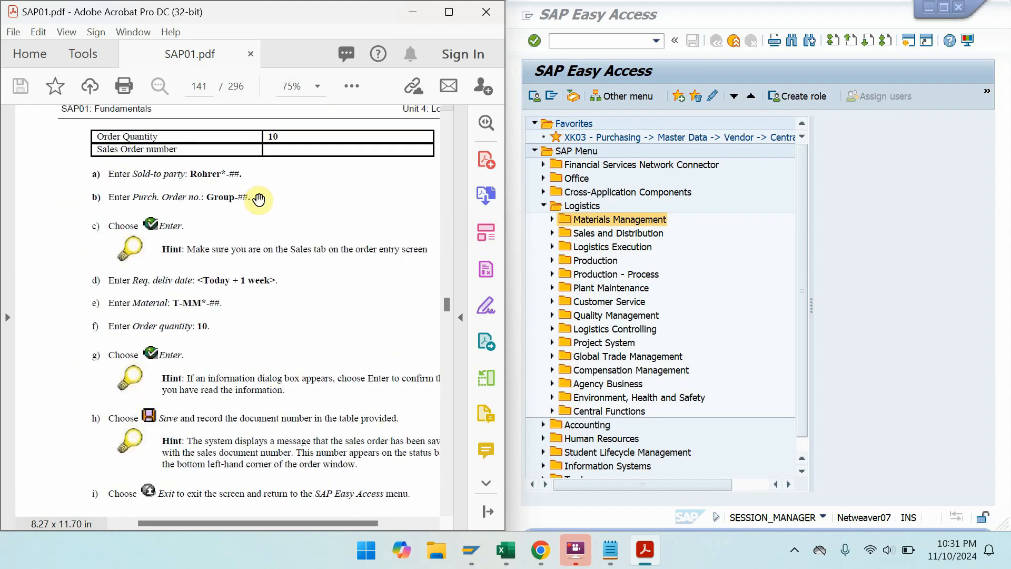
{"action": "left_click_drag", "start_coordinate": [244, 273], "coordinate": [260, 532]}
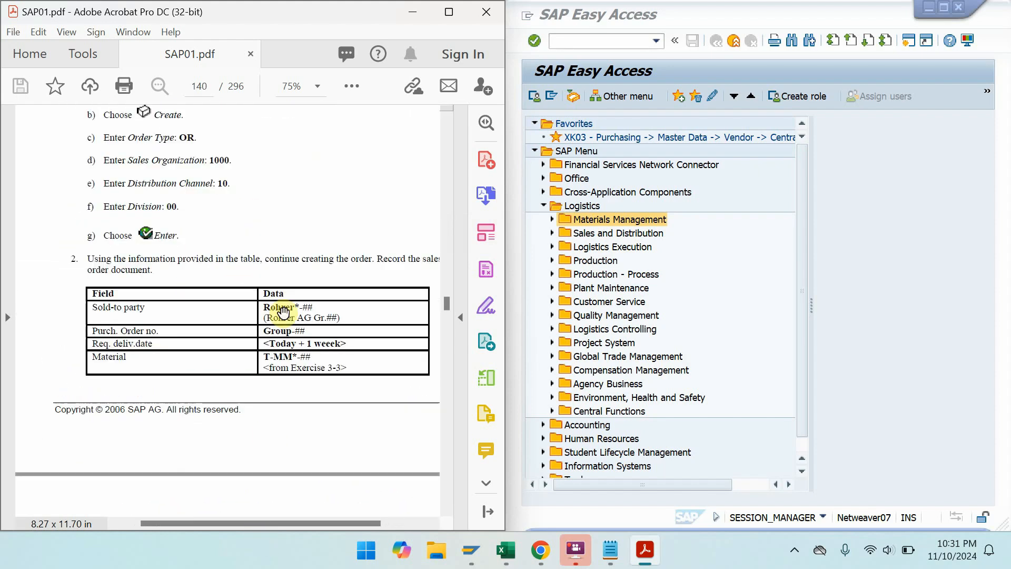
{"action": "left_click_drag", "start_coordinate": [283, 311], "coordinate": [270, 514]}
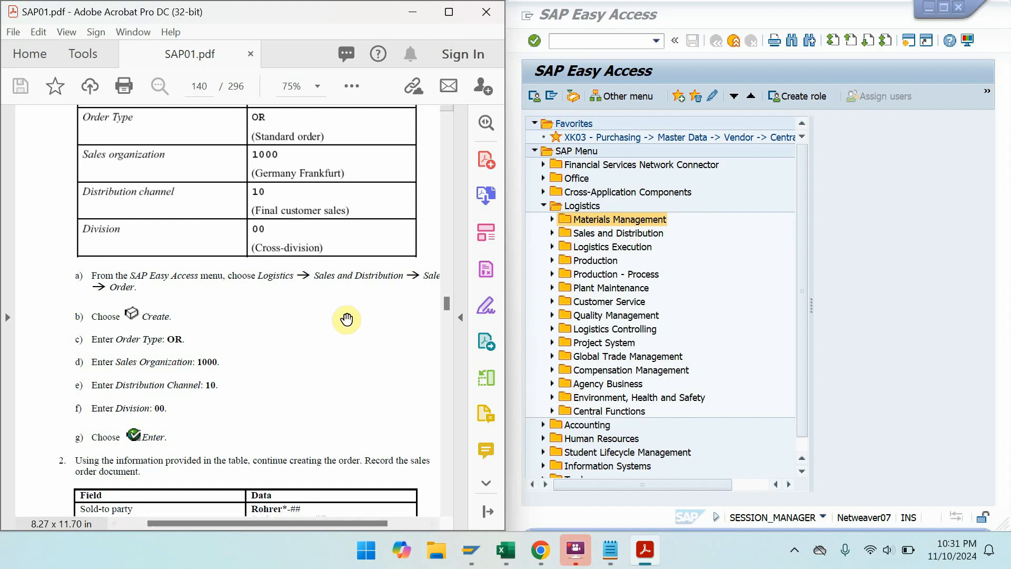
- Launch VA01 from Sales and Distribution > Sales > Order and confirm order type OR
{"action": "double_click", "coordinate": [593, 232]}
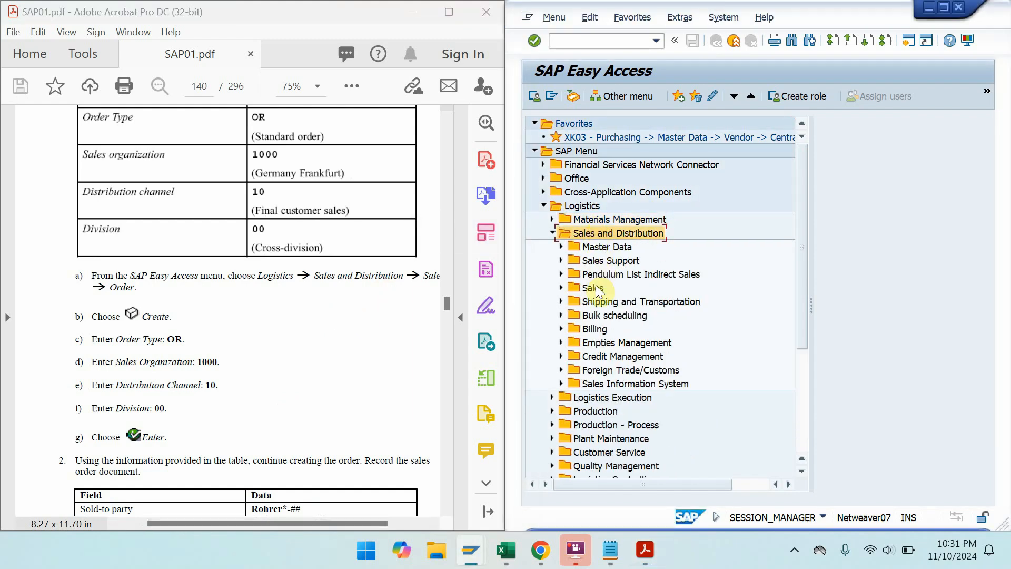
{"action": "double_click", "coordinate": [595, 288]}
{"action": "left_click", "coordinate": [609, 331]}
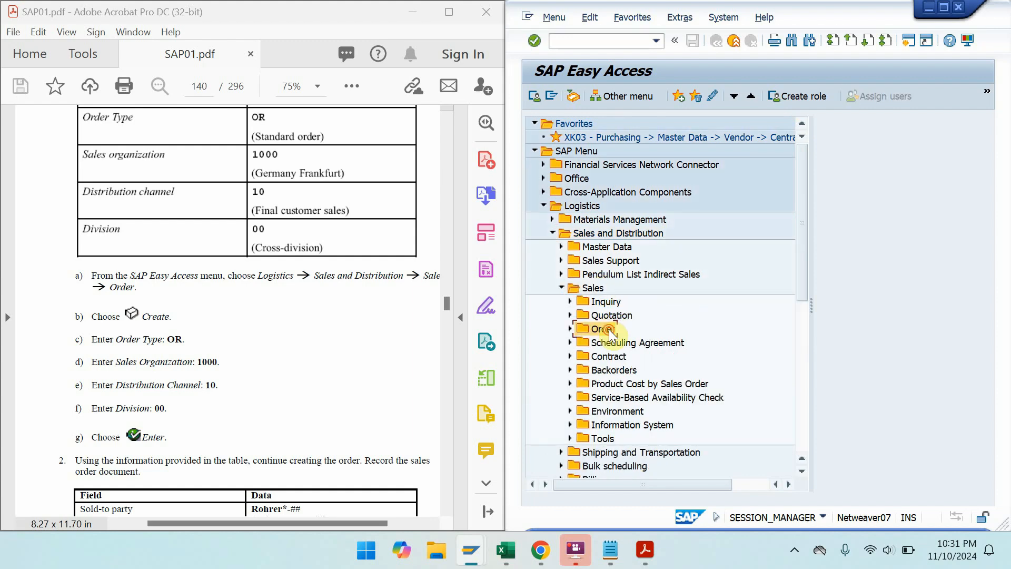
{"action": "double_click", "coordinate": [609, 330]}
{"action": "double_click", "coordinate": [625, 346]}
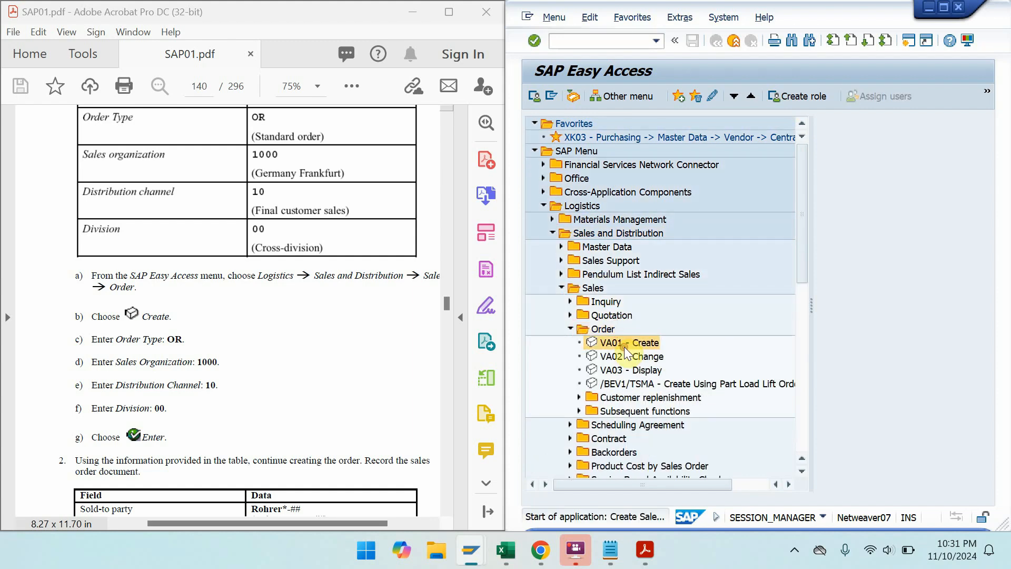
{"action": "type", "text": "or"}
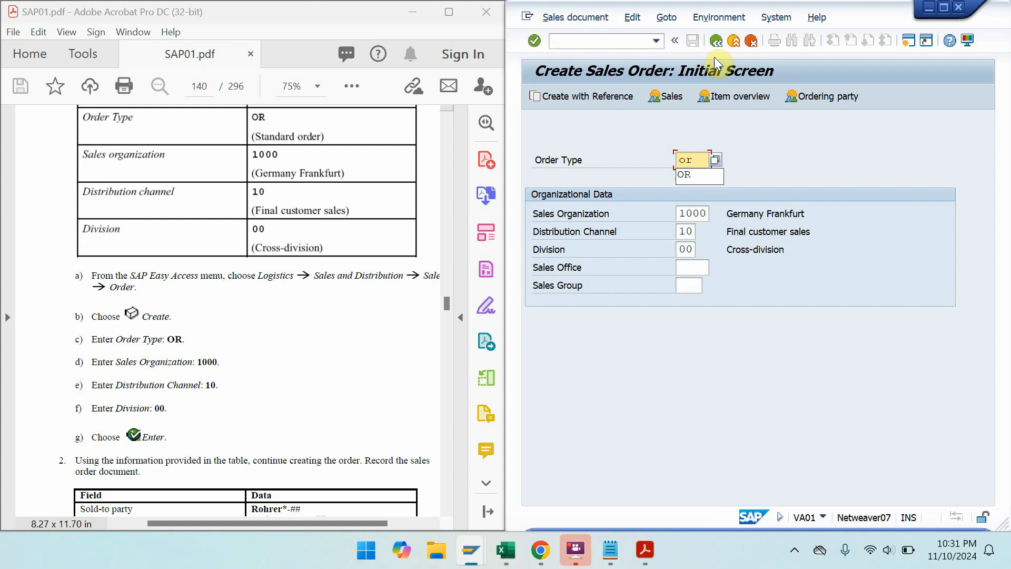
{"action": "key", "text": "Return"}
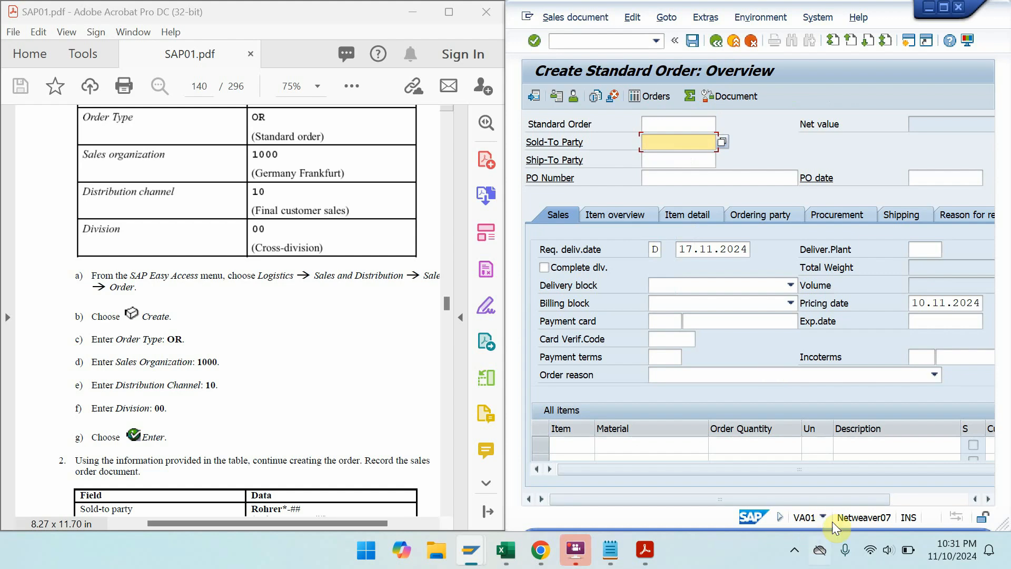
- Paste the customer code from workbook cell G10 as the sold-to party and confirm
{"action": "mouse_move", "coordinate": [510, 551]}
{"action": "left_click", "coordinate": [503, 474]}
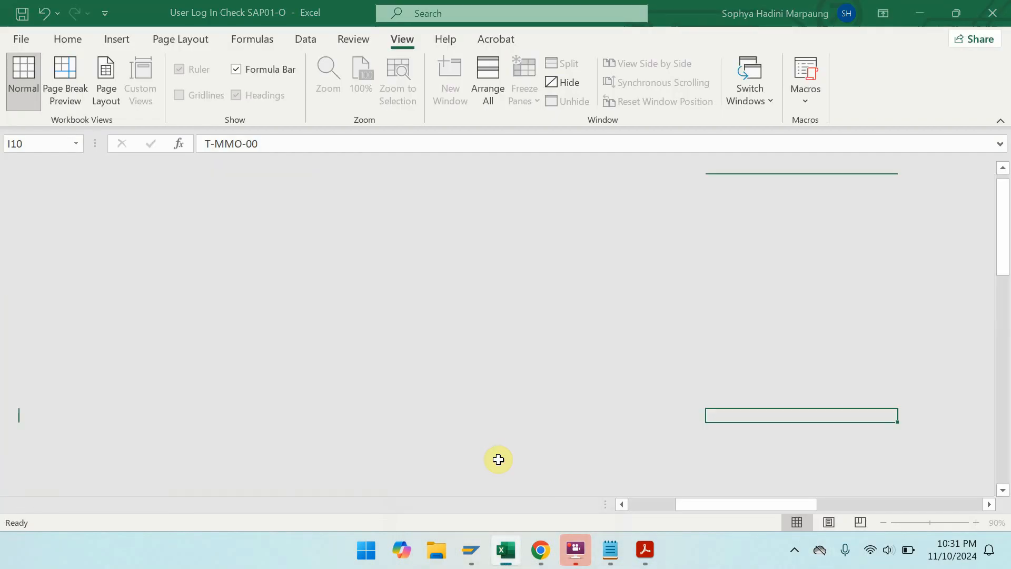
{"action": "left_click", "coordinate": [474, 416]}
{"action": "key", "text": "ctrl+c"}
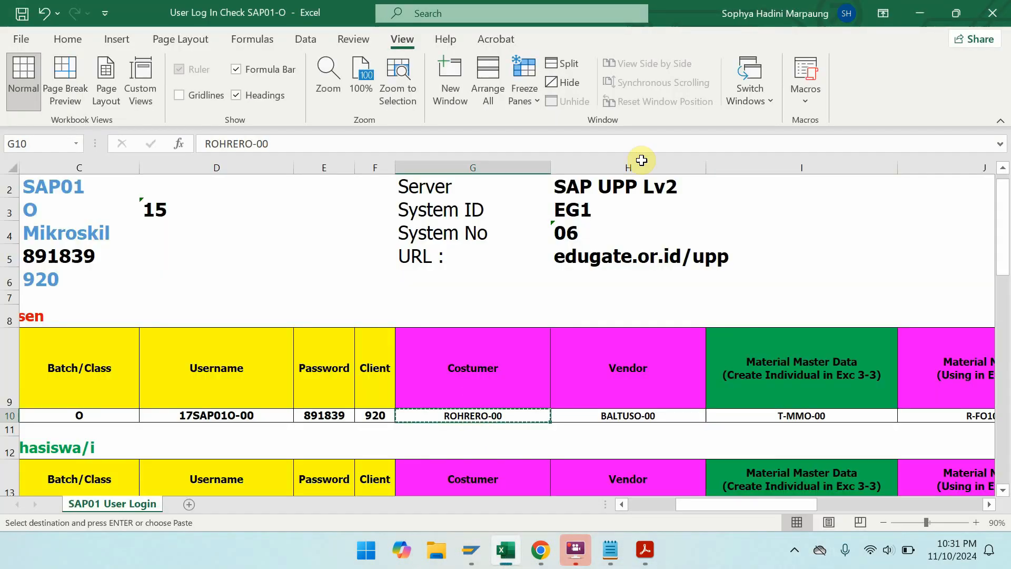
{"action": "left_click", "coordinate": [921, 13]}
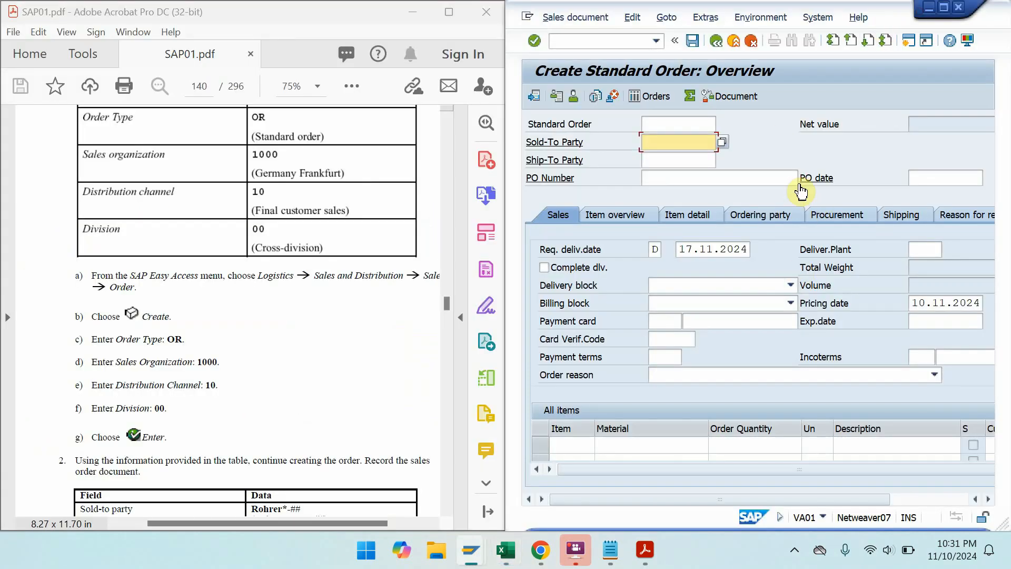
{"action": "key", "text": "ctrl+v"}
{"action": "key", "text": "Return"}
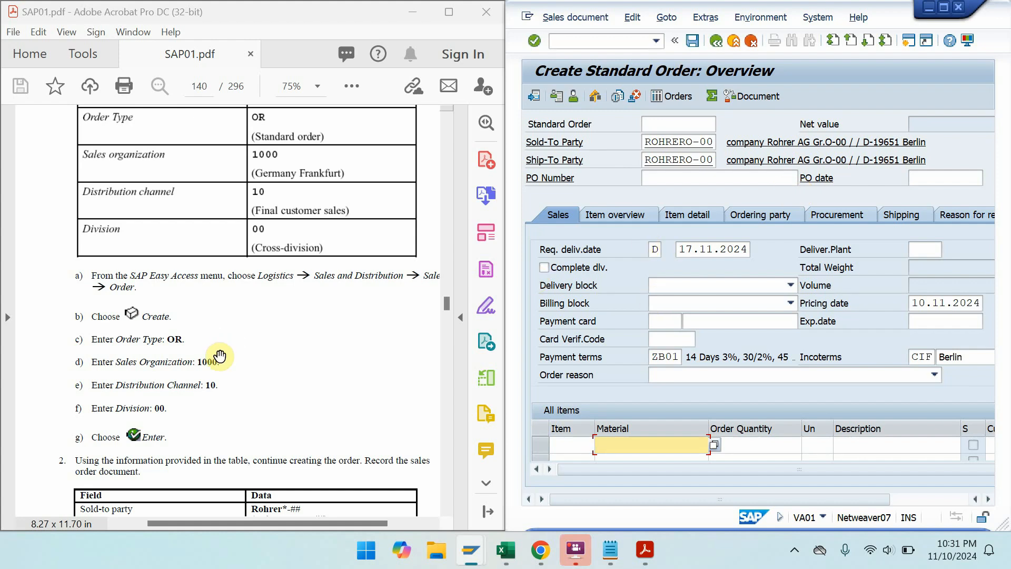
- Check the order data table and today's date, then copy material T-MMO-00 from cell I10
{"action": "left_click_drag", "start_coordinate": [215, 361], "coordinate": [208, 208]}
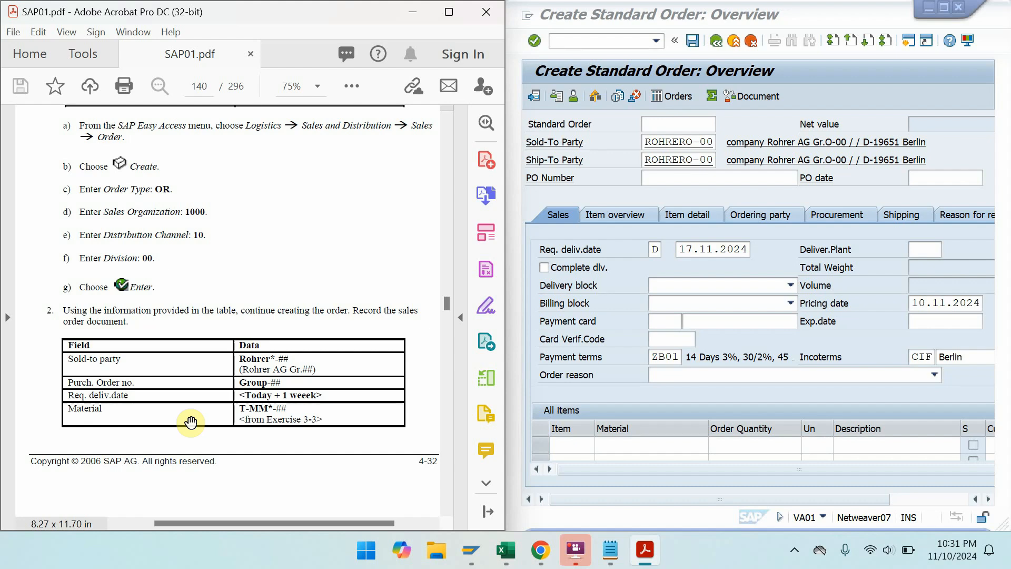
{"action": "left_click", "coordinate": [968, 556]}
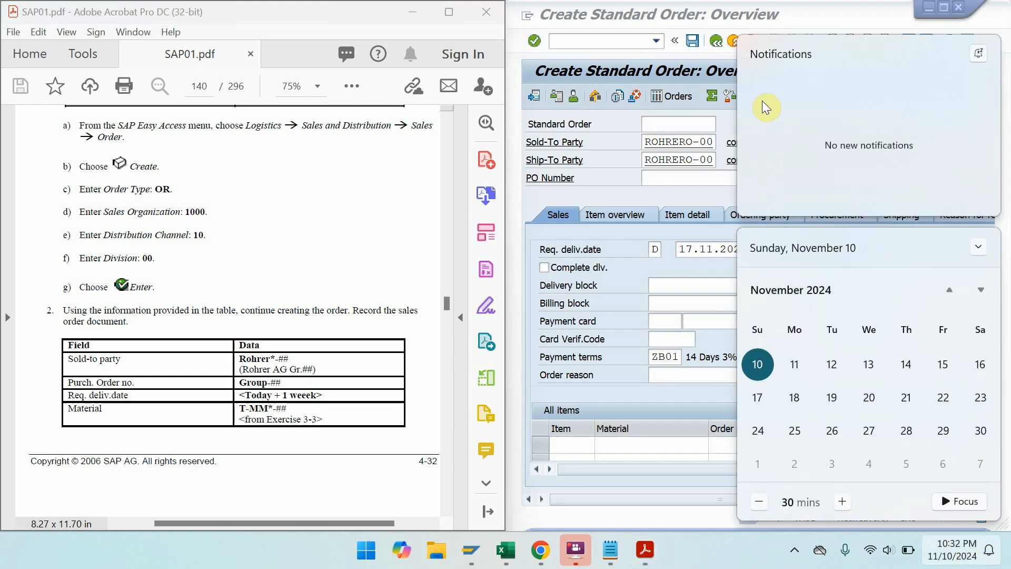
{"action": "left_click", "coordinate": [679, 249]}
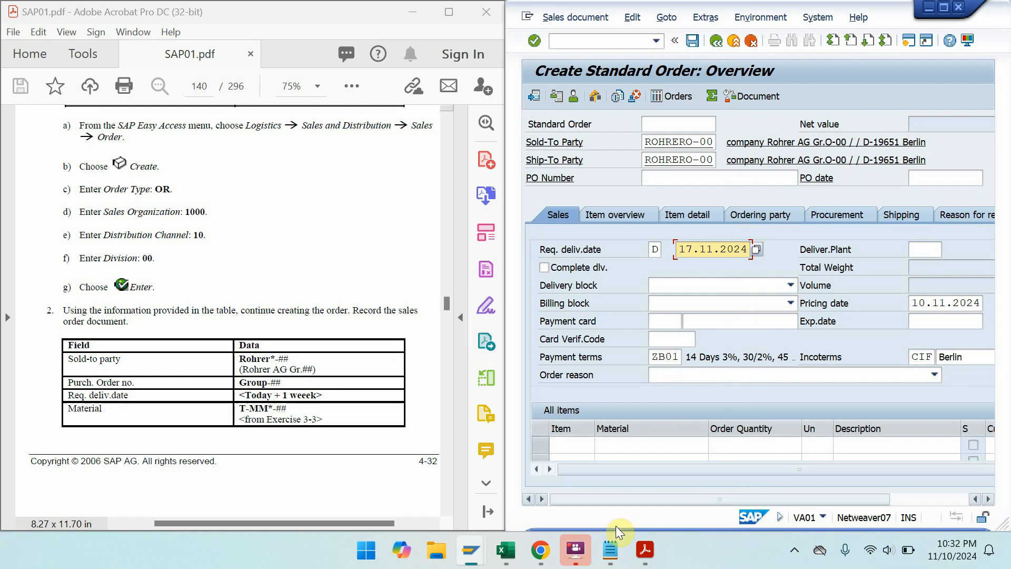
{"action": "mouse_move", "coordinate": [499, 558]}
{"action": "left_click", "coordinate": [523, 471]}
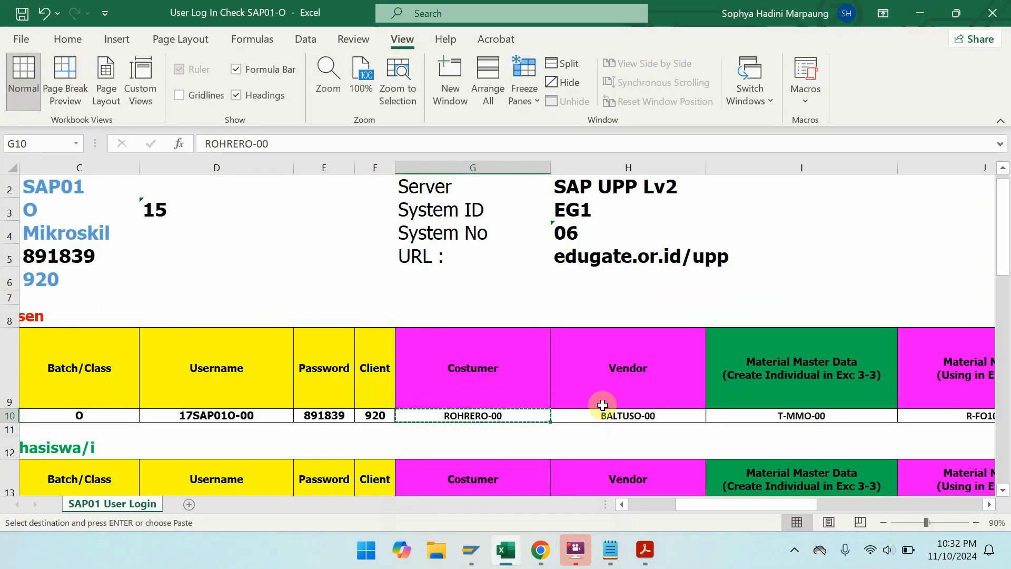
{"action": "left_click", "coordinate": [772, 414]}
{"action": "key", "text": "ctrl+c"}
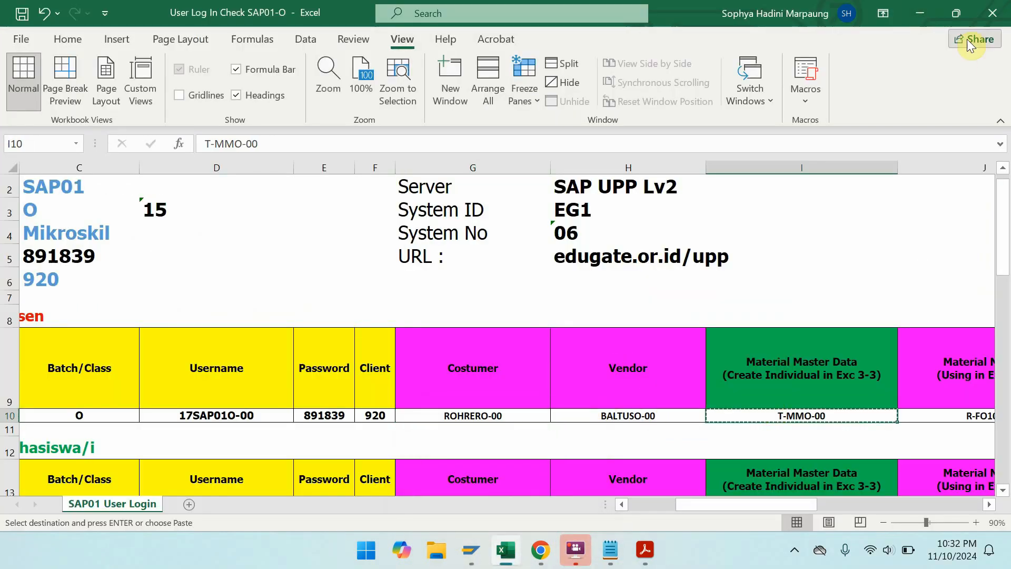
{"action": "left_click", "coordinate": [920, 13]}
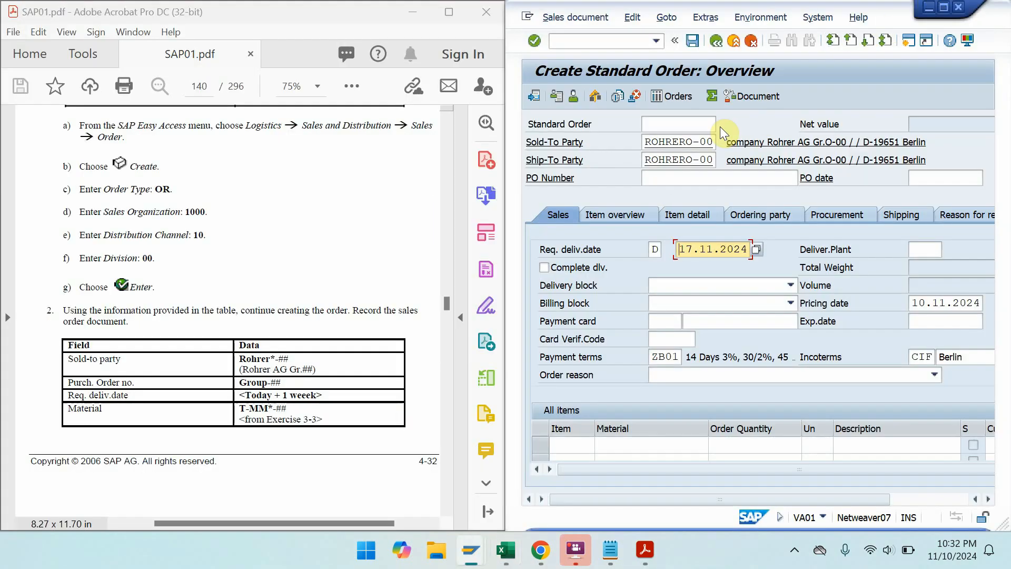
- Enter PO number GroupO-00 for the new standard order
{"action": "left_click", "coordinate": [713, 181]}
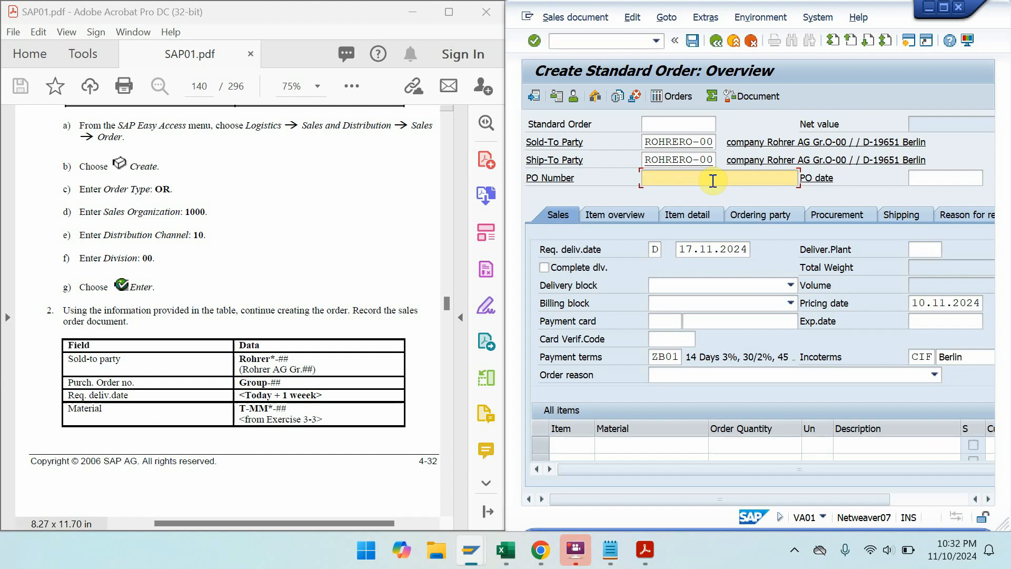
{"action": "type", "text": "Group"}
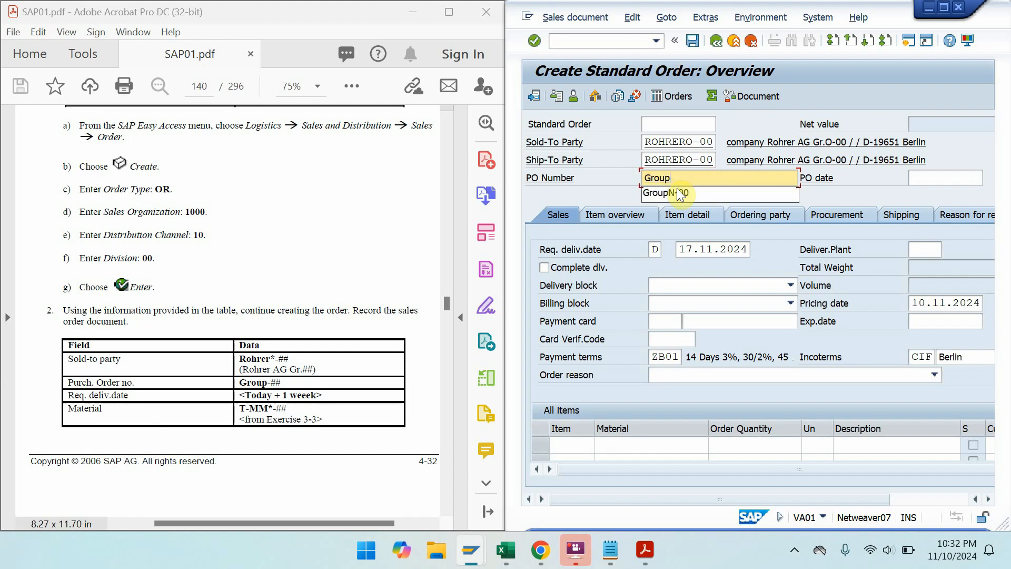
{"action": "type", "text": "NO-00"}
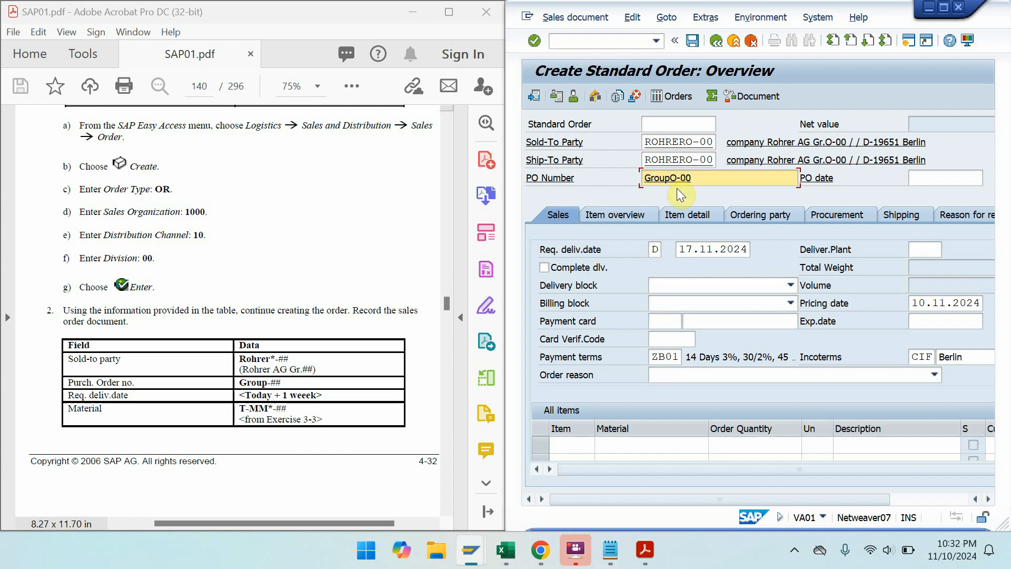
{"action": "key", "text": "Return"}
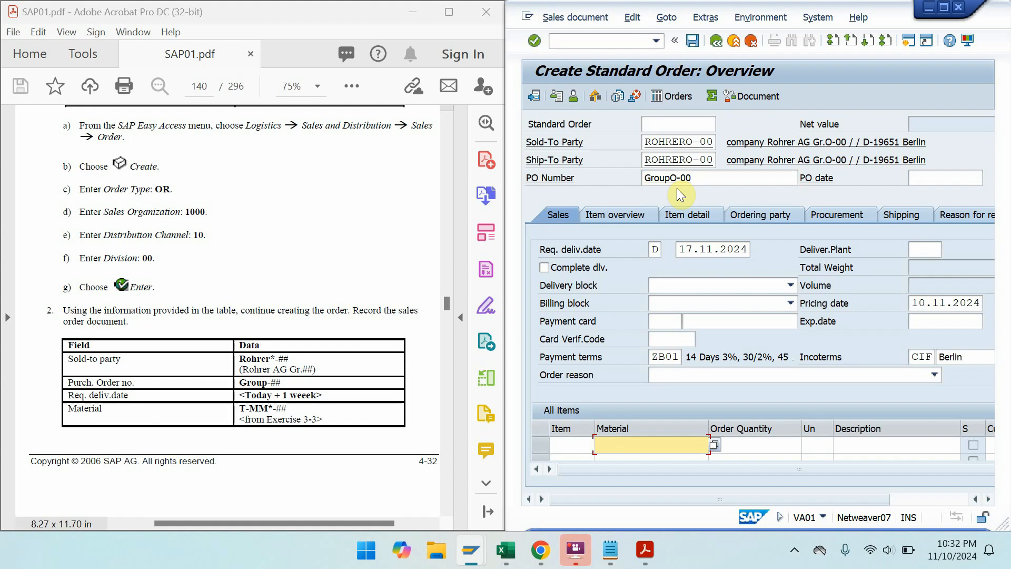
- Add an item line for material T-MMO-00 with order quantity 10, then maximize the window
{"action": "type", "text": "T-MMO-00"}
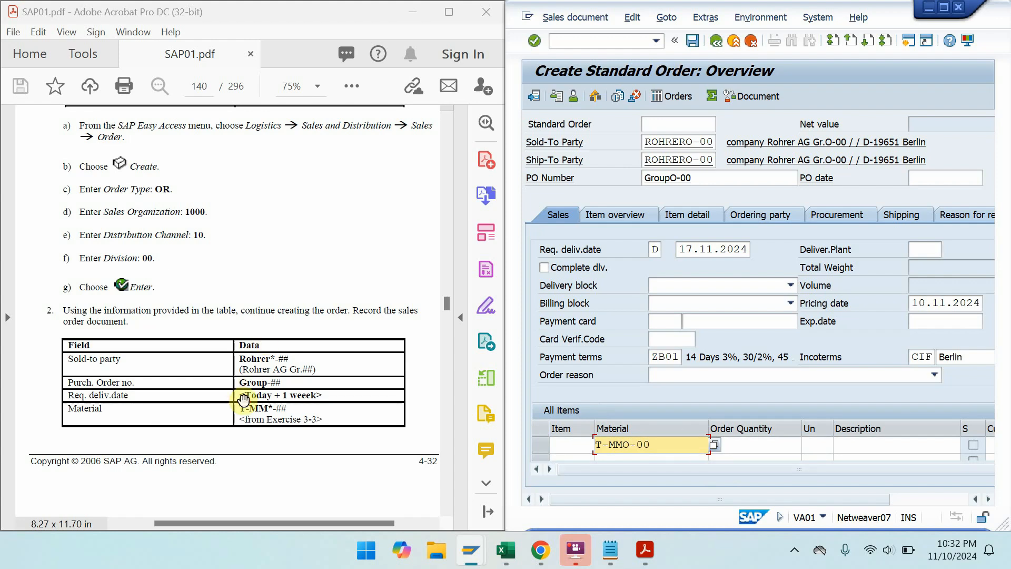
{"action": "left_click_drag", "start_coordinate": [242, 406], "coordinate": [244, 168]}
{"action": "left_click_drag", "start_coordinate": [243, 336], "coordinate": [247, 264]}
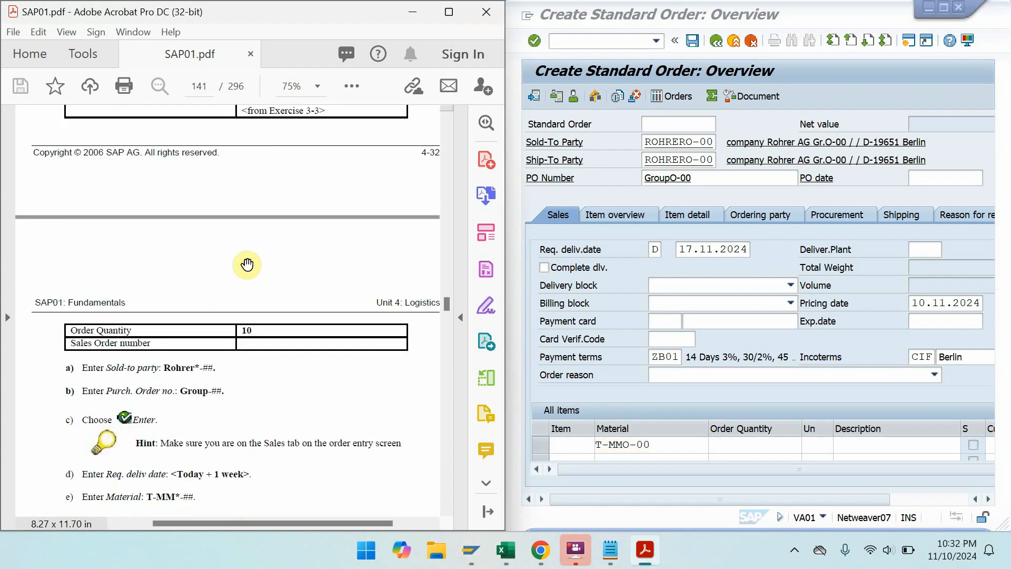
{"action": "left_click", "coordinate": [724, 447]}
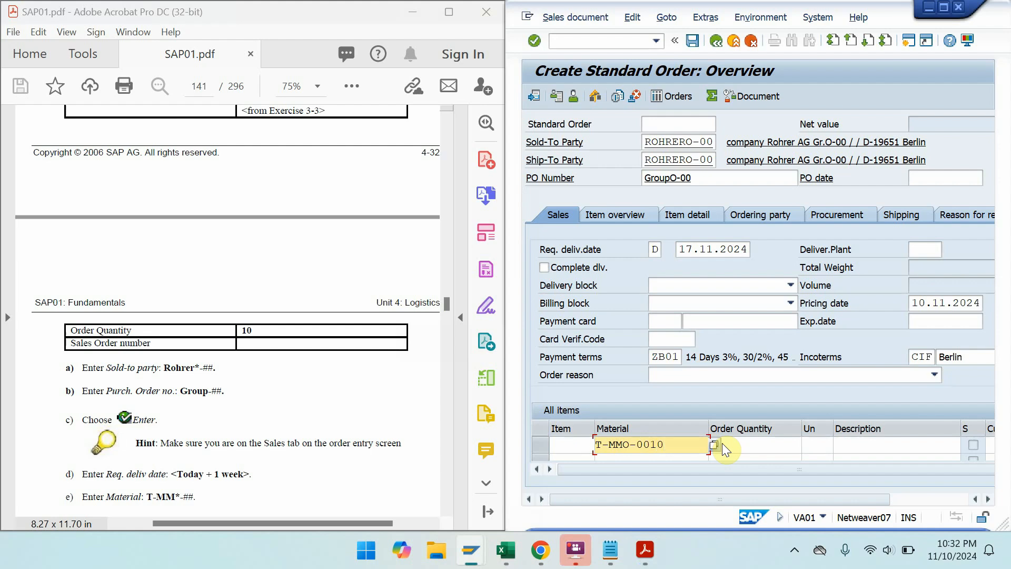
{"action": "key", "text": "BackSpace"}
{"action": "left_click", "coordinate": [724, 445]}
{"action": "type", "text": "10"}
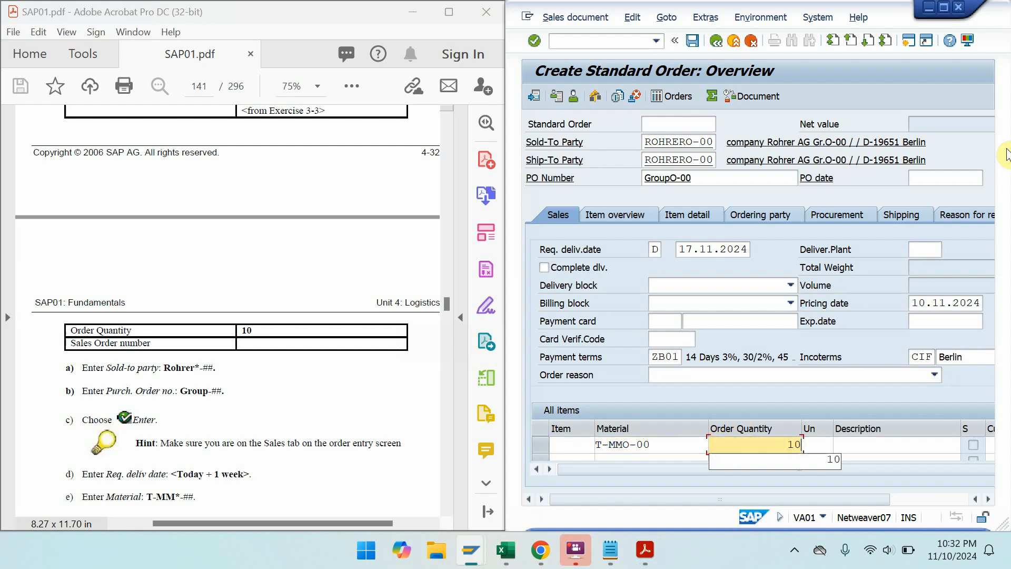
{"action": "left_click", "coordinate": [941, 12]}
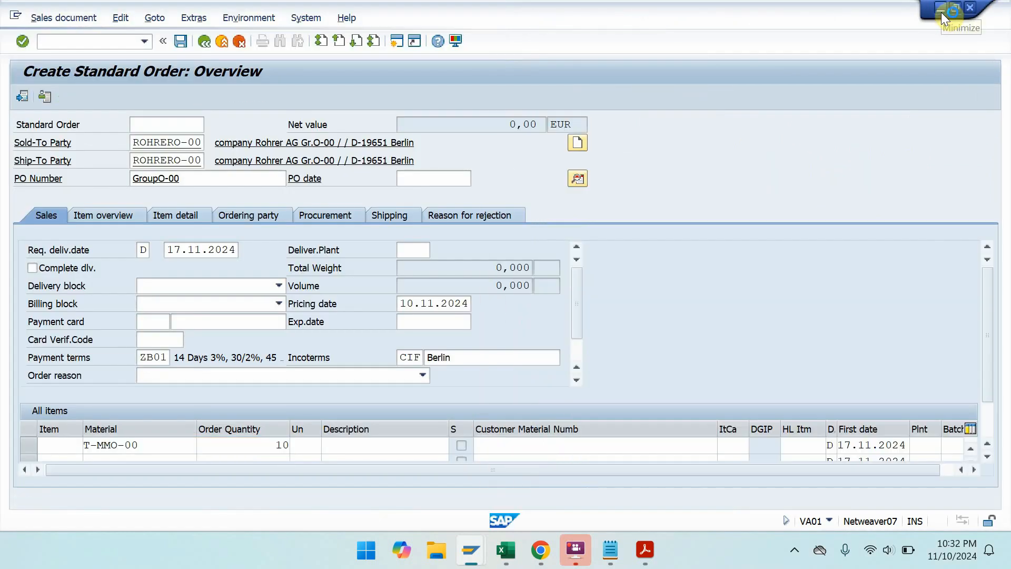
- Process the T-MMO-00 item and scroll the table right to check its pricing and net value
{"action": "key", "text": "Return"}
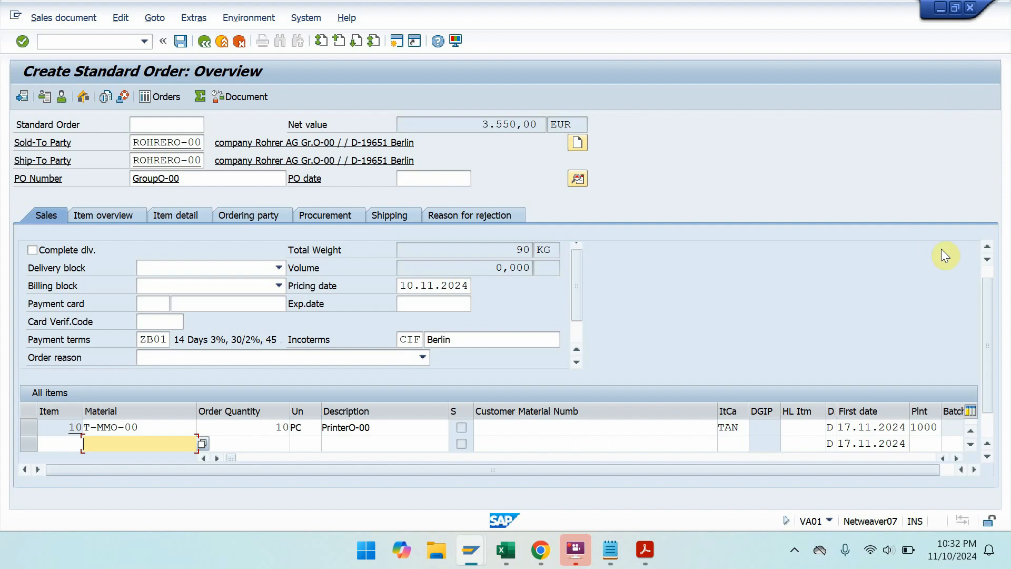
{"action": "left_click", "coordinate": [954, 459]}
{"action": "left_click", "coordinate": [954, 459]}
{"action": "left_click", "coordinate": [954, 459]}
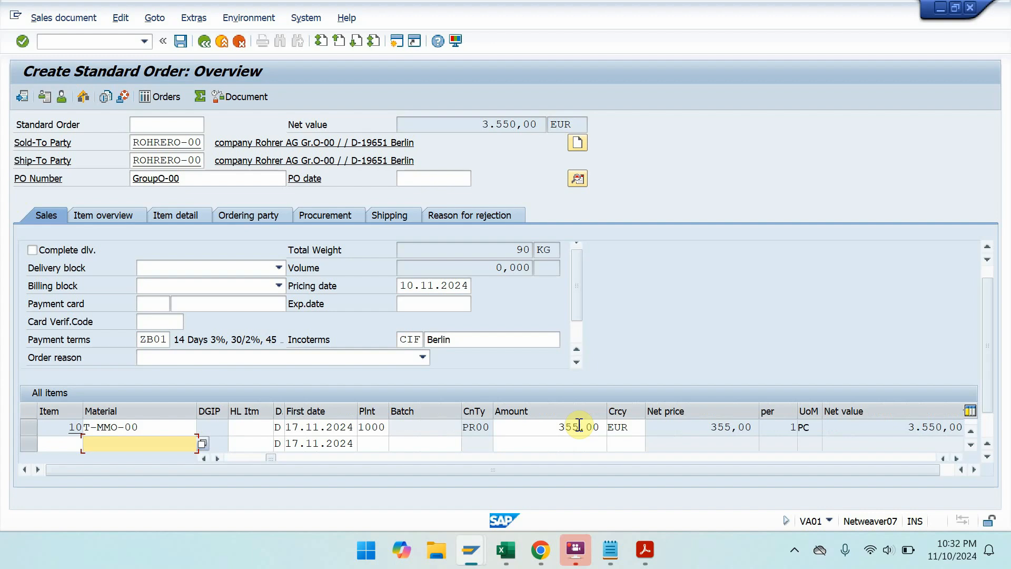
- Save the order as Standard Order 15534 and open the saved message's details
{"action": "key", "text": "ctrl+s"}
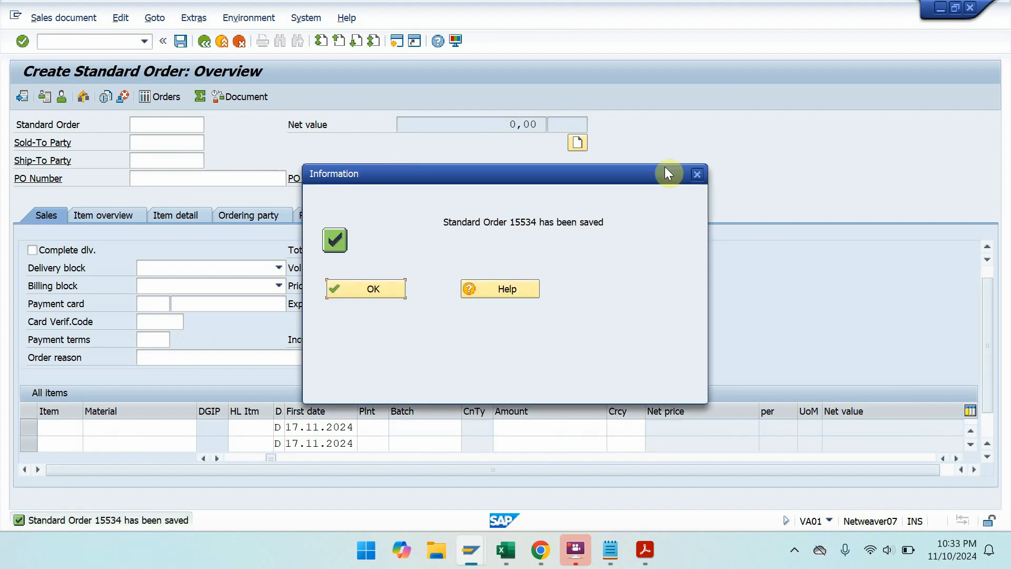
{"action": "left_click", "coordinate": [698, 177]}
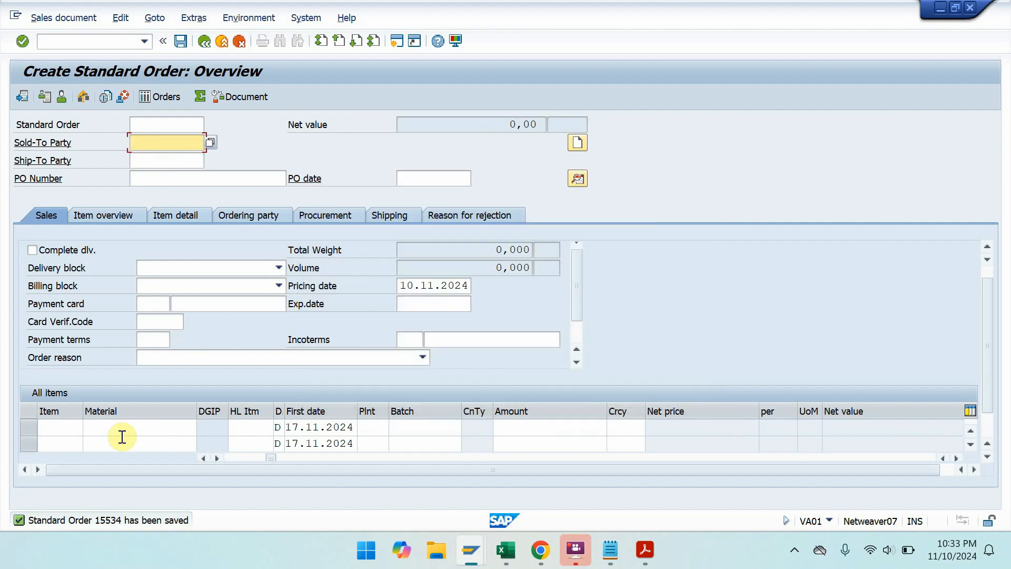
{"action": "double_click", "coordinate": [120, 518]}
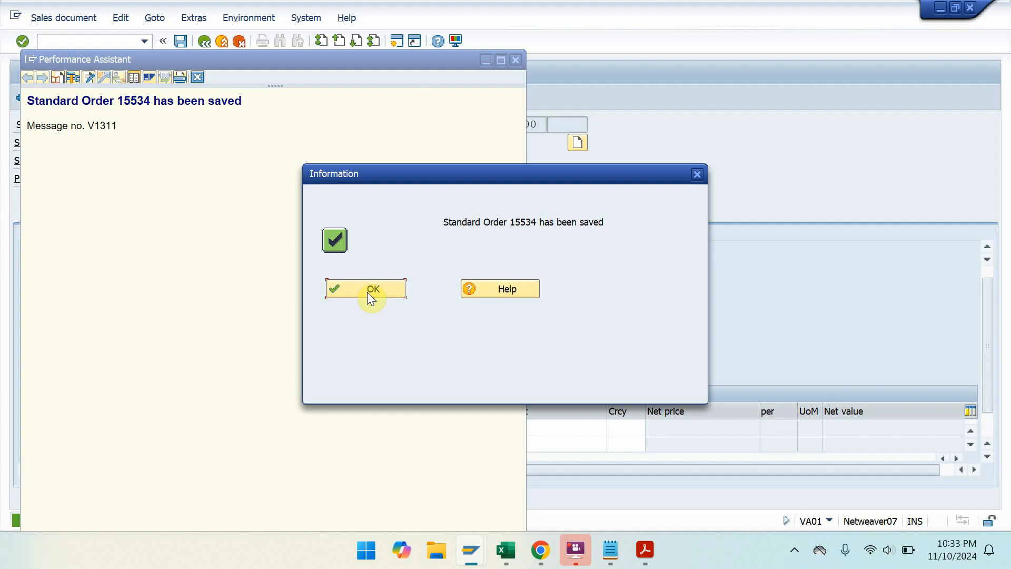
- Reopen the saved-order message details and select the message text
{"action": "left_click", "coordinate": [372, 293]}
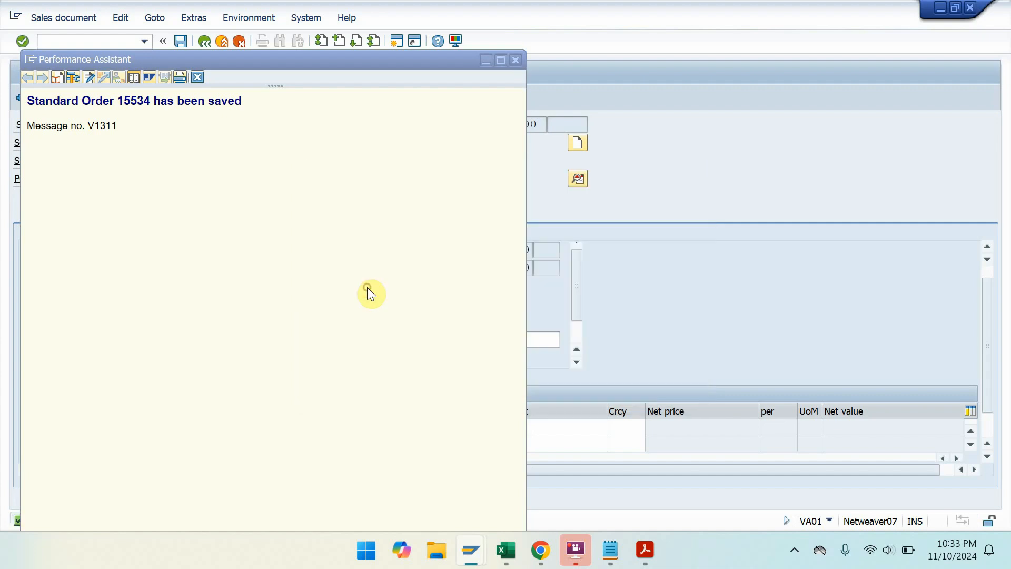
{"action": "double_click", "coordinate": [135, 529]}
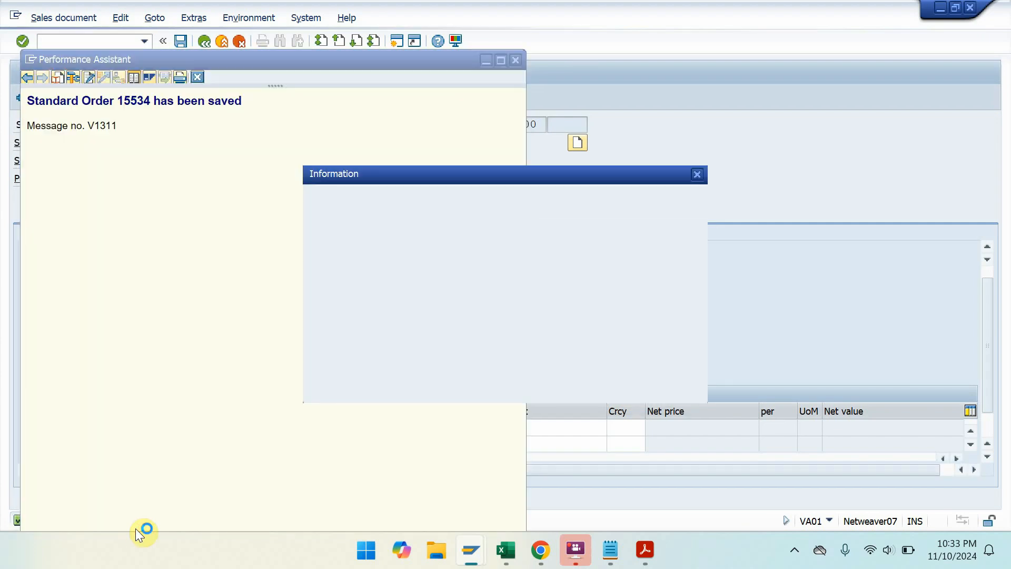
{"action": "left_click_drag", "start_coordinate": [250, 99], "coordinate": [30, 100]}
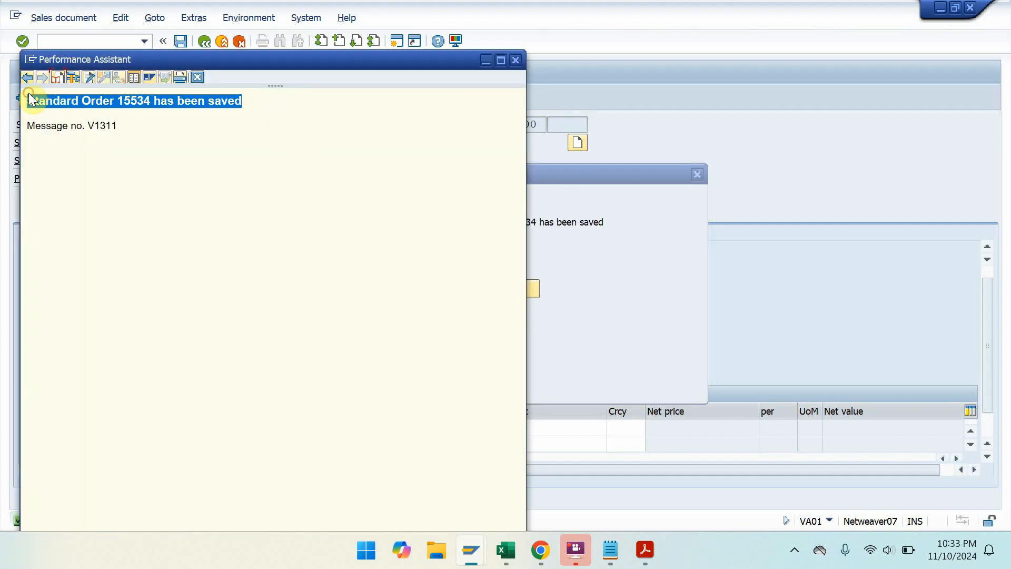
- Paste 'Standard Order 15534 has been saved' on a new line in the Notepad notes
{"action": "left_click", "coordinate": [609, 554]}
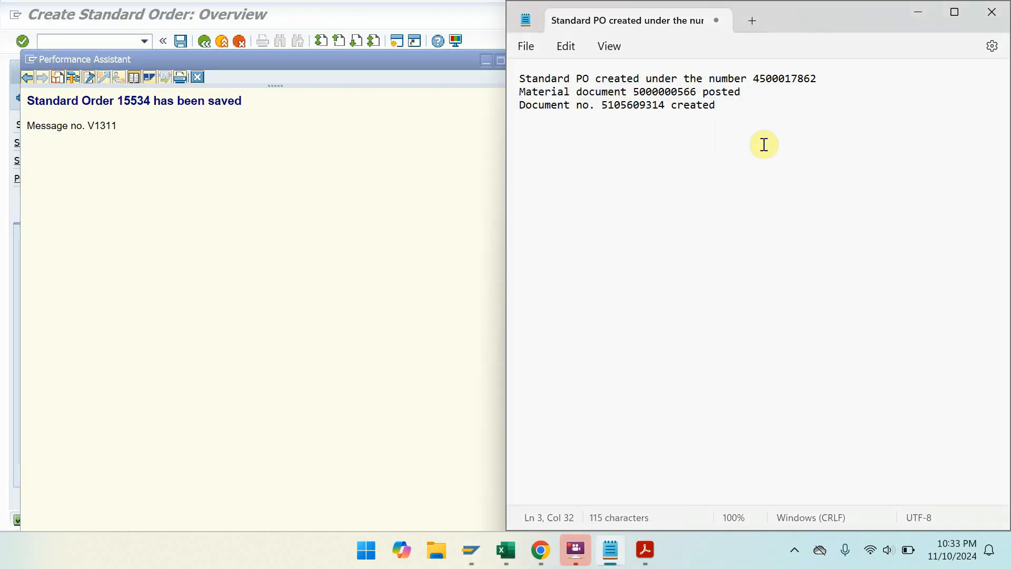
{"action": "key", "text": "Return"}
{"action": "key", "text": "Return"}
{"action": "key", "text": "ctrl+v"}
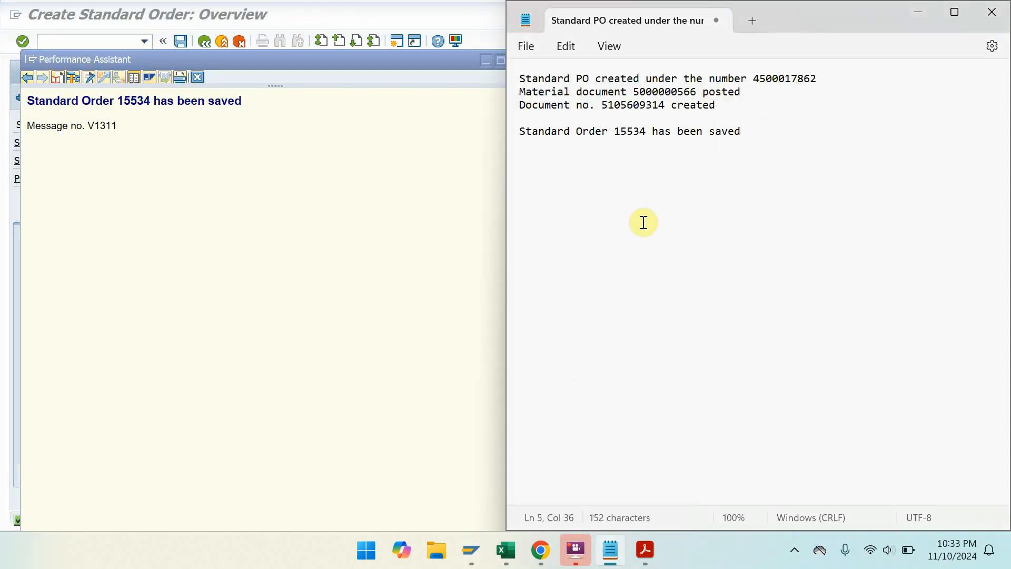
{"action": "left_click_drag", "start_coordinate": [649, 130], "coordinate": [627, 132]}
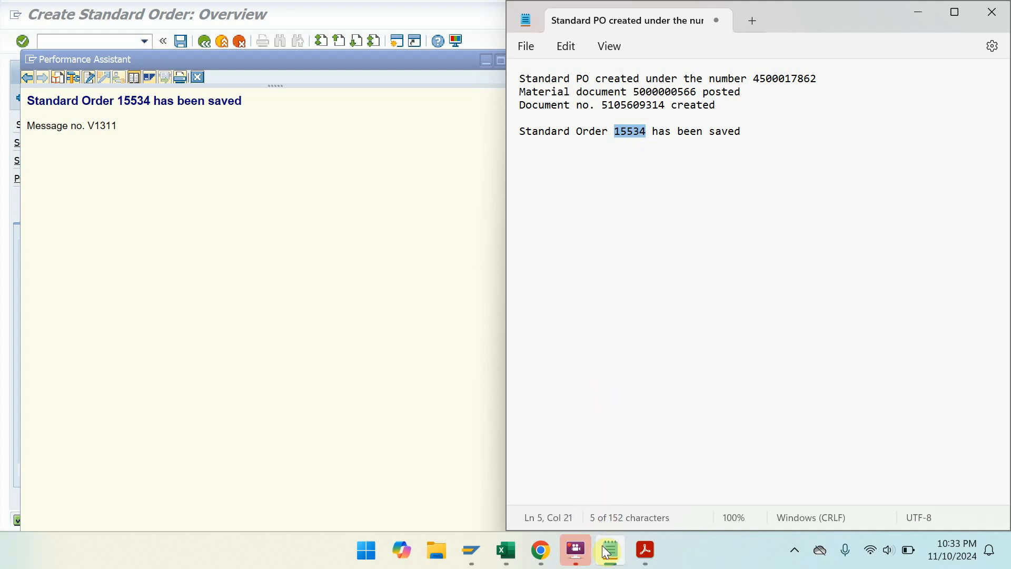
{"action": "mouse_move", "coordinate": [477, 552]}
{"action": "mouse_move", "coordinate": [551, 472]}
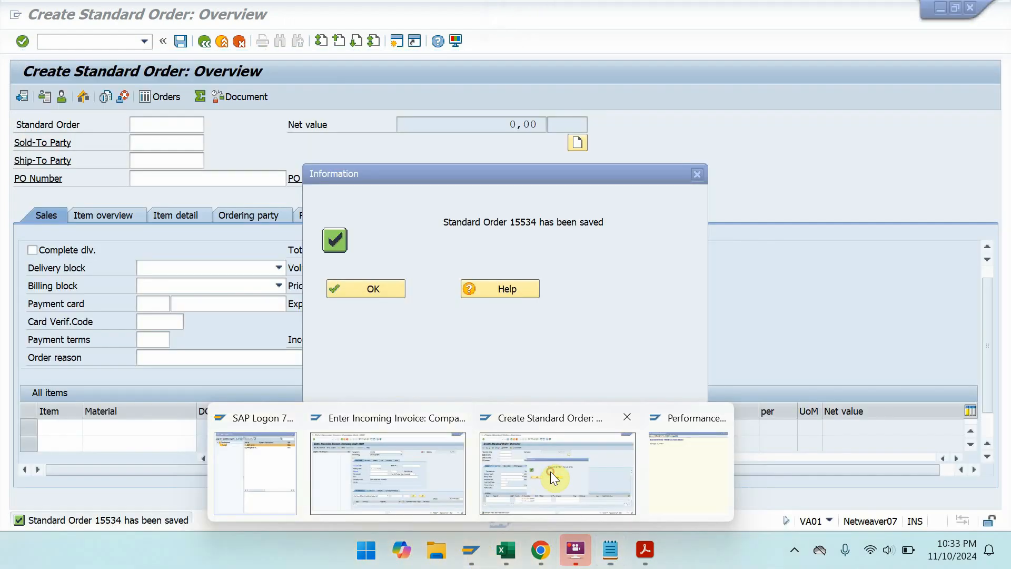
{"action": "left_click", "coordinate": [394, 288]}
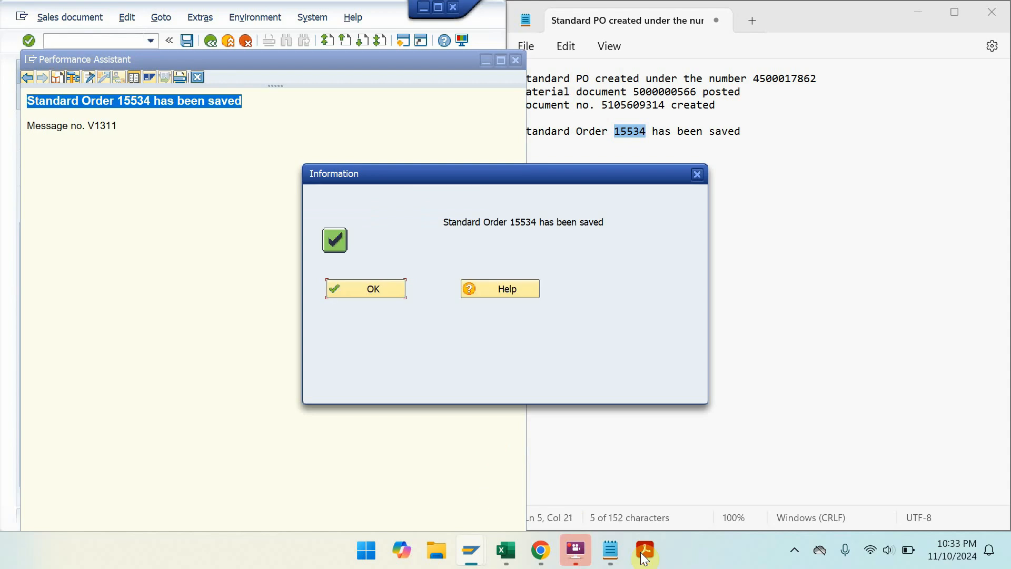
{"action": "left_click", "coordinate": [658, 551]}
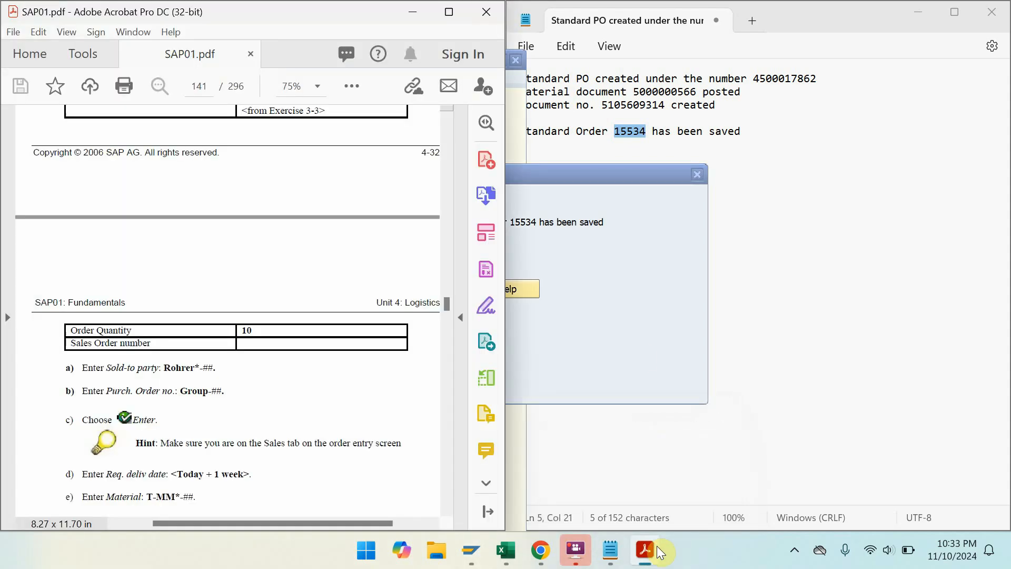
- Dismiss the saved-order notices and place the SAP and PDF windows side by side
{"action": "left_click", "coordinate": [697, 176]}
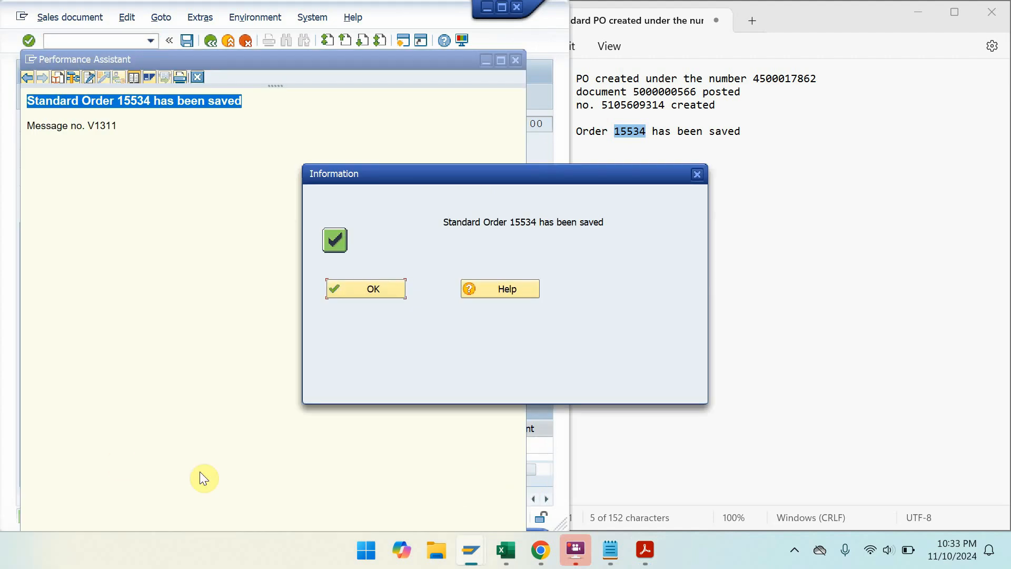
{"action": "left_click", "coordinate": [380, 294]}
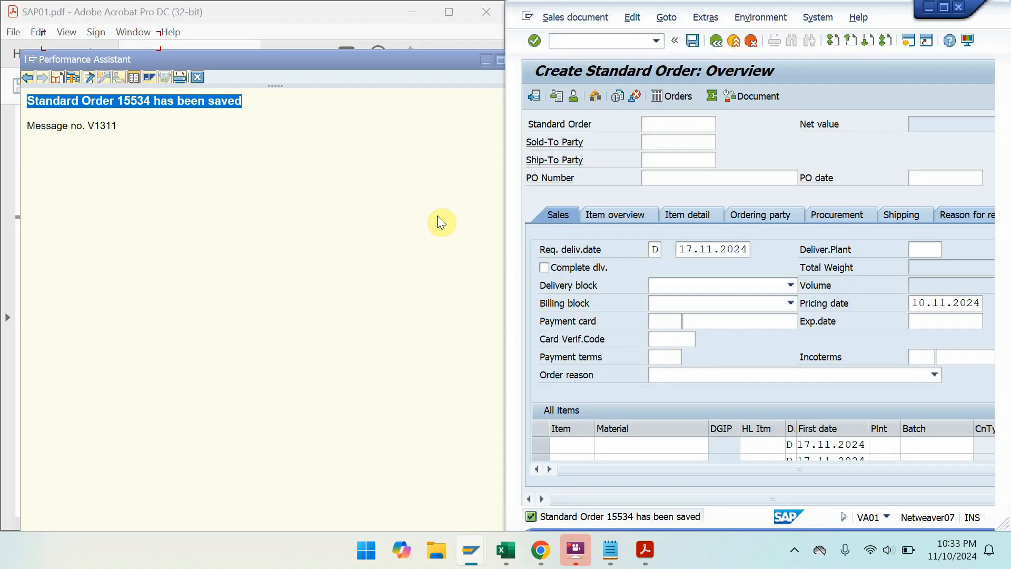
{"action": "key", "text": "super+Right"}
{"action": "left_click", "coordinate": [451, 258]}
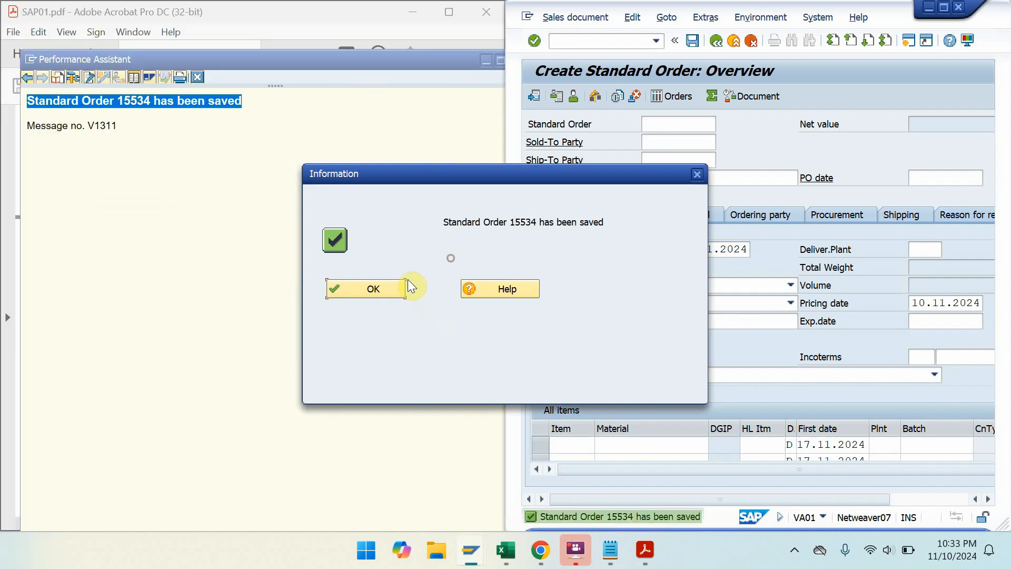
{"action": "left_click", "coordinate": [696, 178]}
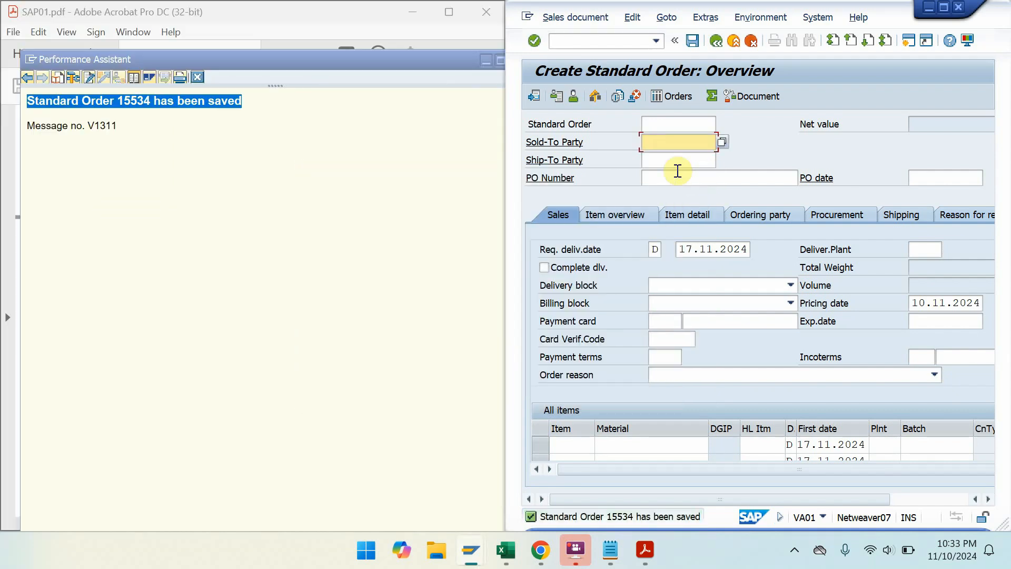
- Bring the PDF to Solution 4-5, Create a Delivery, with its data table visible
{"action": "left_click", "coordinate": [358, 12]}
{"action": "left_click_drag", "start_coordinate": [208, 429], "coordinate": [237, 153]}
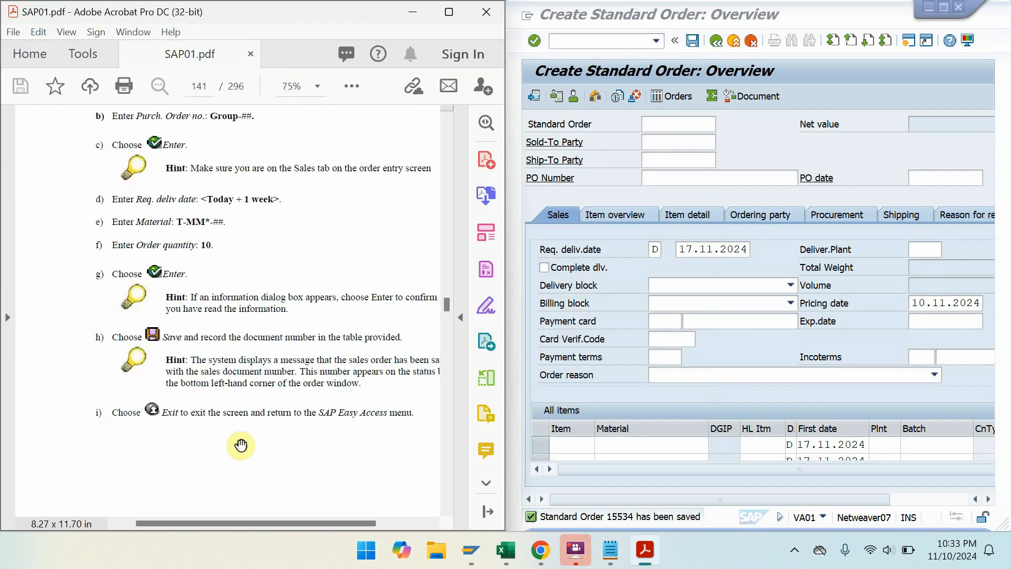
{"action": "left_click_drag", "start_coordinate": [242, 444], "coordinate": [208, 198]}
{"action": "left_click_drag", "start_coordinate": [197, 426], "coordinate": [236, 163]}
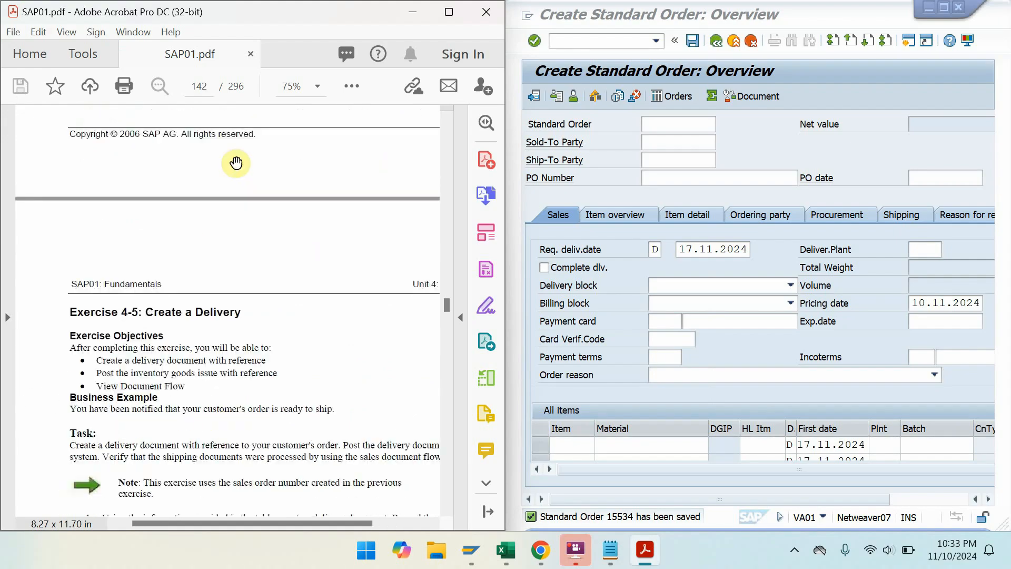
{"action": "key", "text": "ctrl+l"}
{"action": "key", "text": "Right"}
{"action": "key", "text": "Right"}
{"action": "key", "text": "Left"}
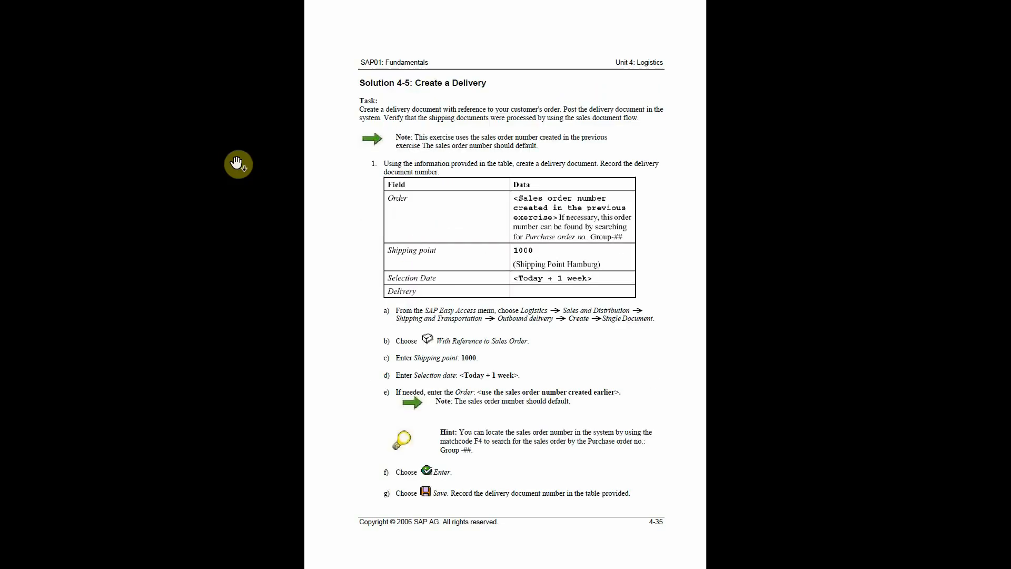
{"action": "key", "text": "Escape"}
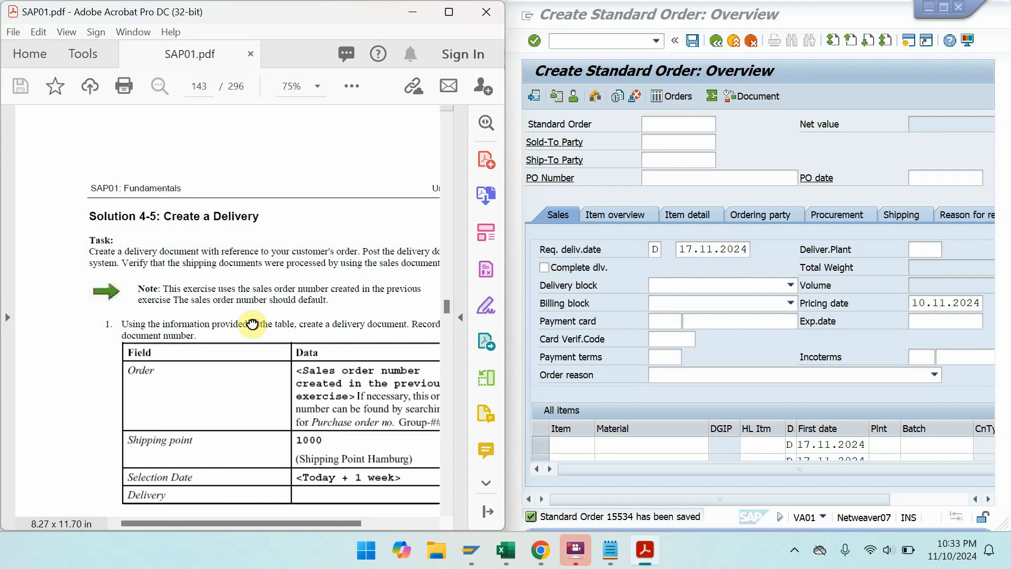
{"action": "left_click_drag", "start_coordinate": [252, 323], "coordinate": [190, 188]}
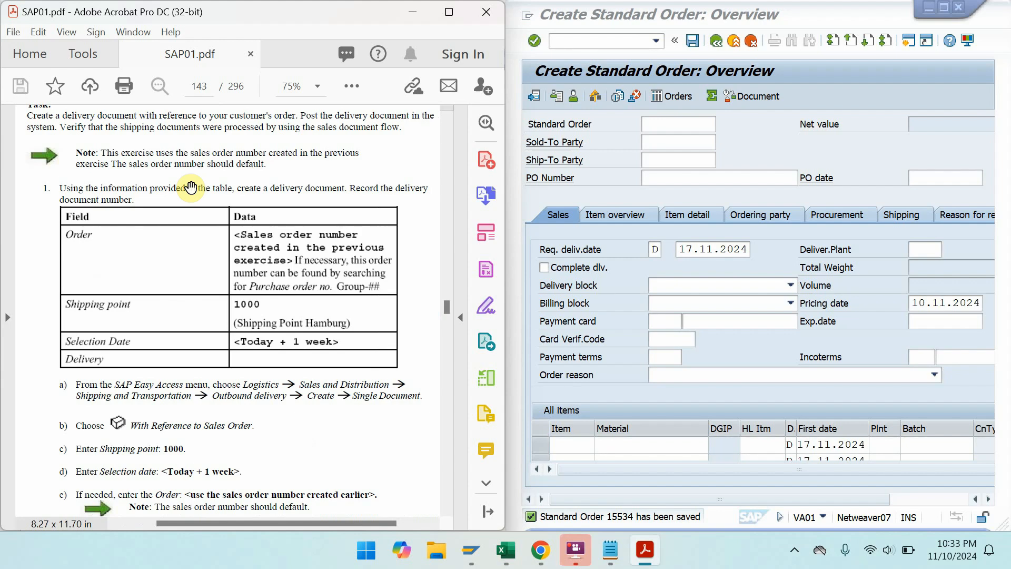
{"action": "left_click", "coordinate": [593, 17]}
- Leave the order with /n and launch VL01N via Shipping and Transportation > Outbound Delivery > Create > Single Document
{"action": "type", "text": "/"}
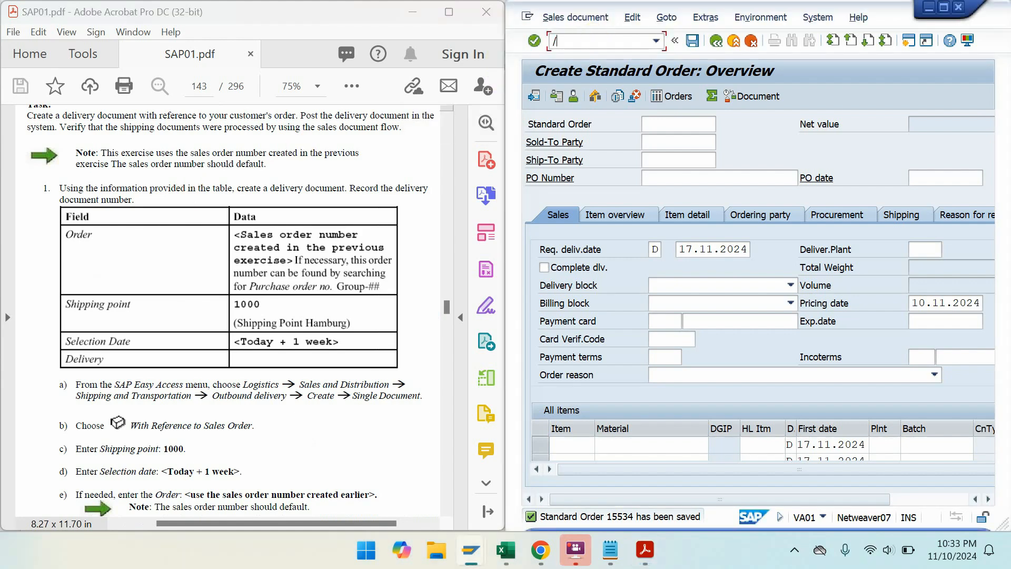
{"action": "type", "text": "n"}
{"action": "key", "text": "Return"}
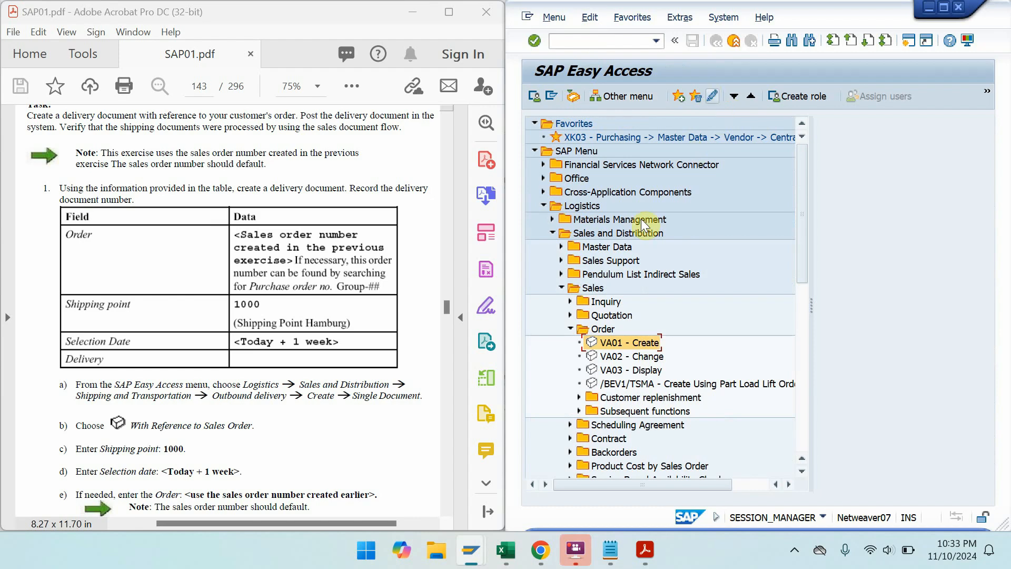
{"action": "left_click", "coordinate": [568, 208]}
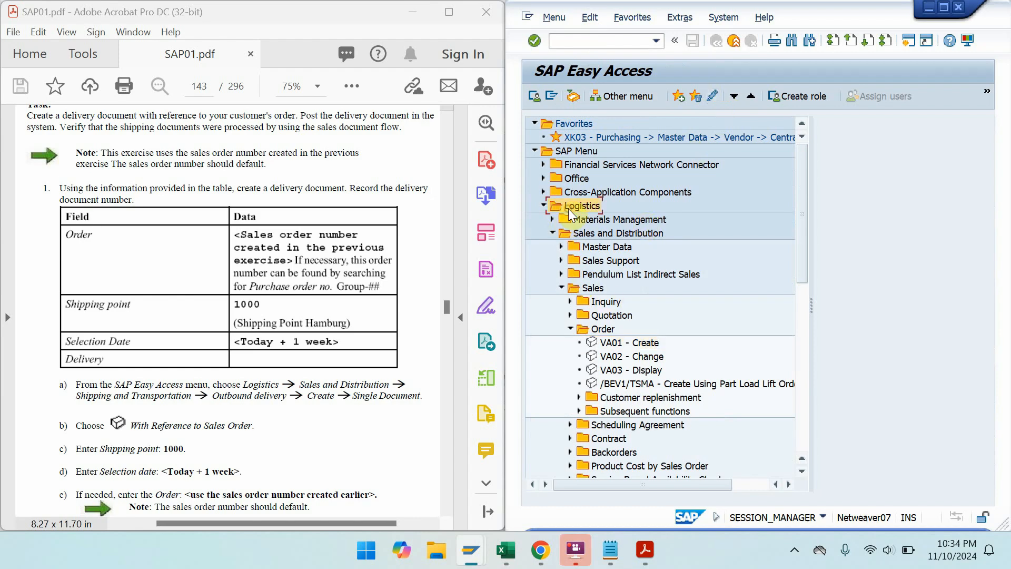
{"action": "left_click", "coordinate": [561, 288]}
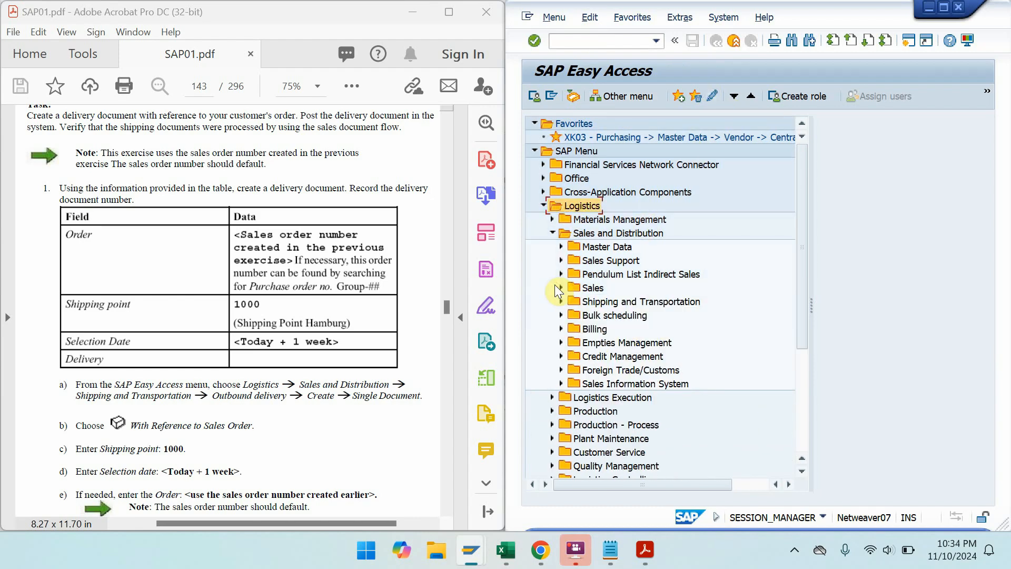
{"action": "double_click", "coordinate": [623, 302]}
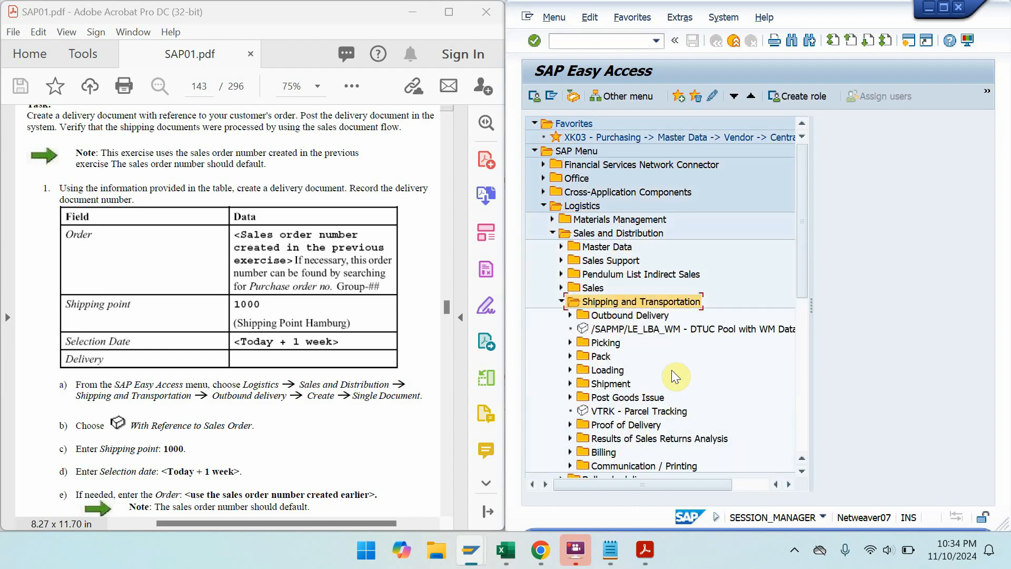
{"action": "double_click", "coordinate": [657, 317]}
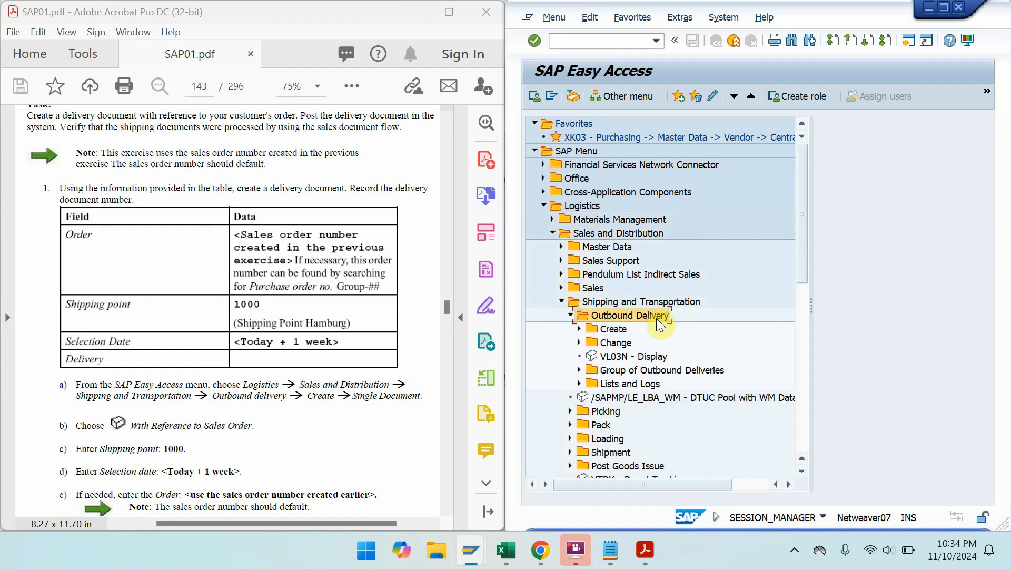
{"action": "double_click", "coordinate": [615, 330]}
{"action": "double_click", "coordinate": [624, 345]}
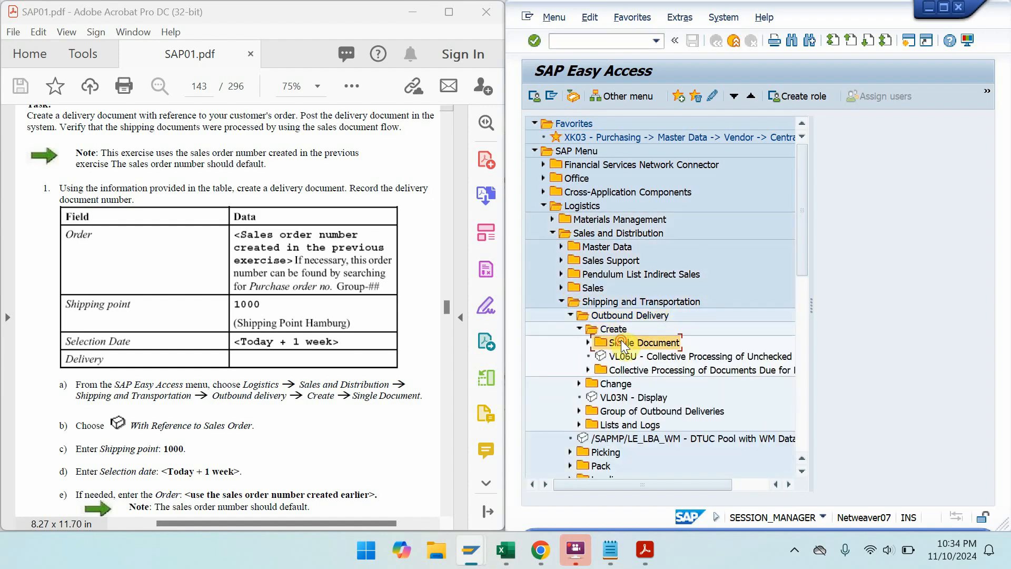
{"action": "left_click", "coordinate": [636, 357]}
{"action": "double_click", "coordinate": [636, 356]}
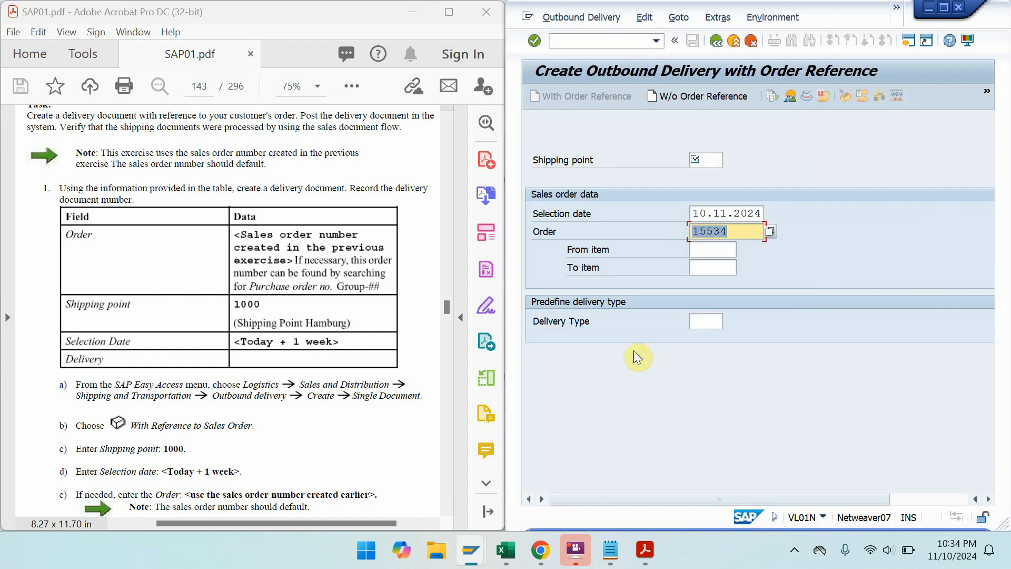
- Enter shipping point 1000, dismiss the order-cannot-be-delivered error, and go back
{"action": "left_click", "coordinate": [699, 159]}
{"action": "type", "text": "1000"}
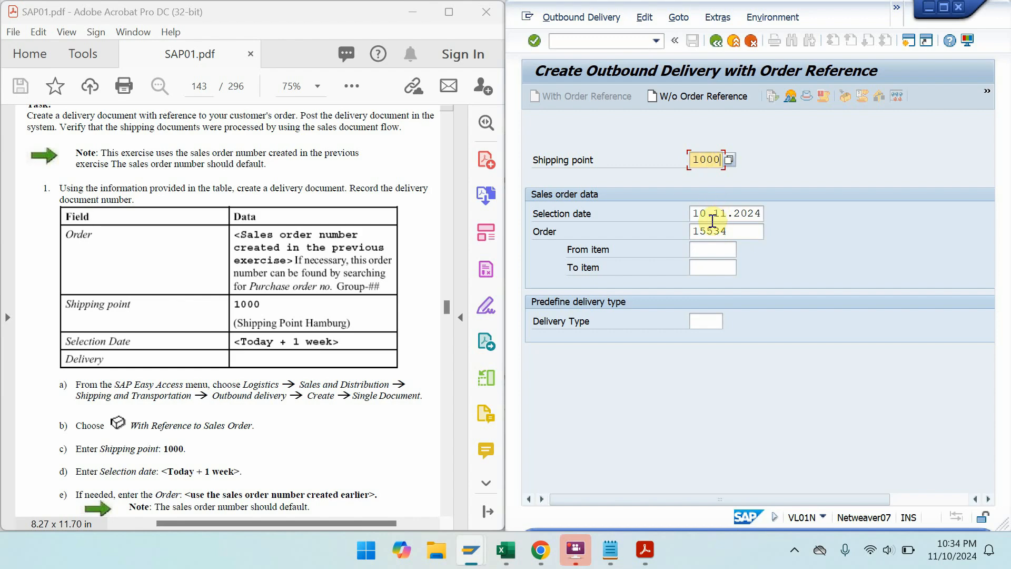
{"action": "key", "text": "Return"}
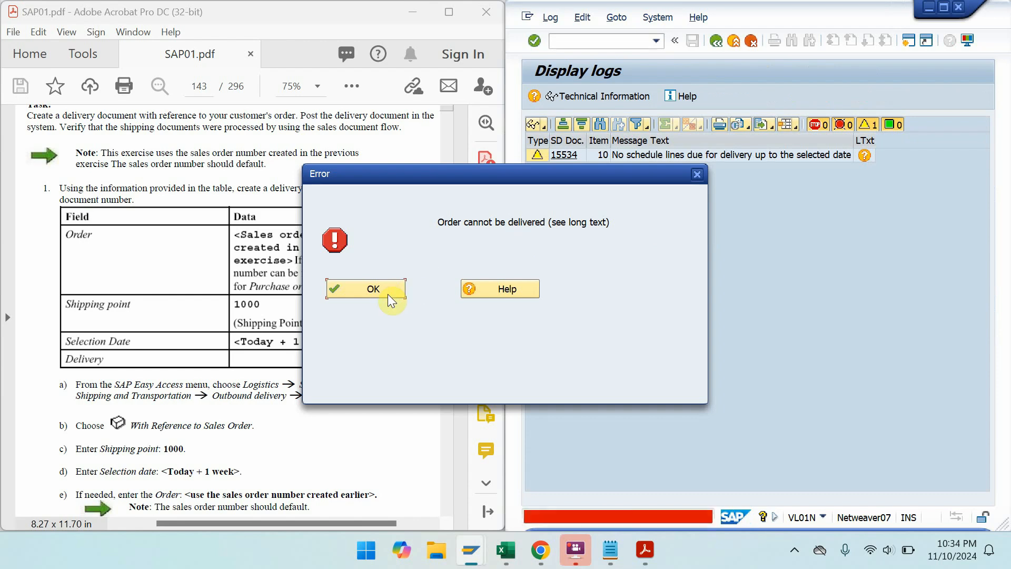
{"action": "left_click", "coordinate": [388, 294]}
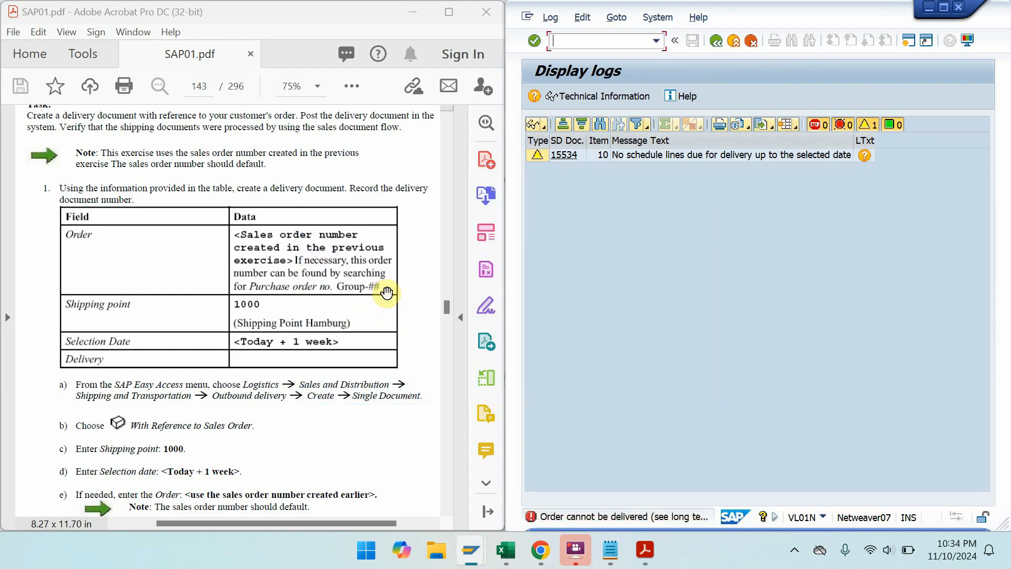
{"action": "left_click", "coordinate": [716, 42]}
- Change the selection date to 17.11.2024 and proceed to the delivery overview
{"action": "left_click", "coordinate": [705, 215]}
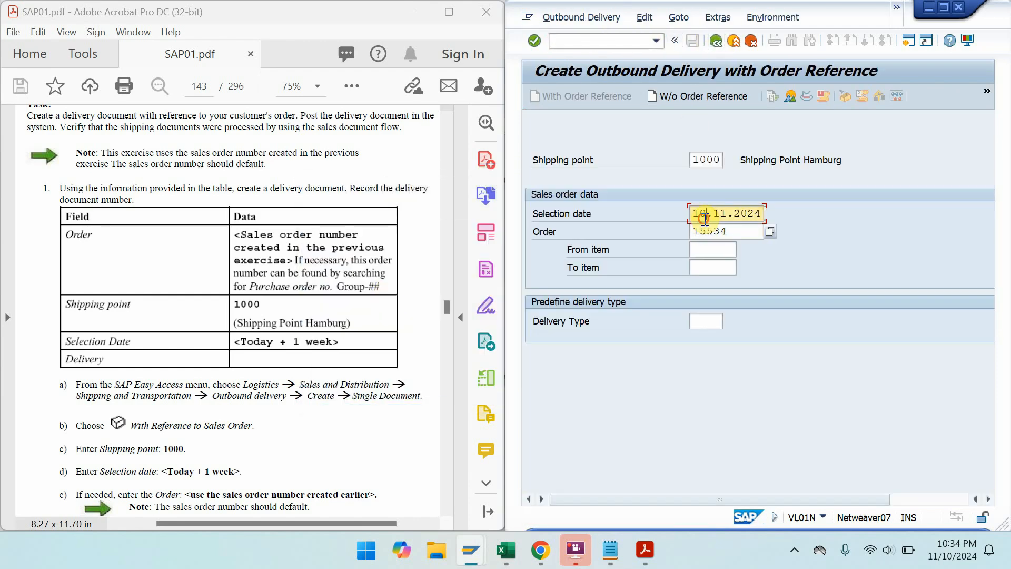
{"action": "key", "text": "Delete"}
{"action": "type", "text": "7"}
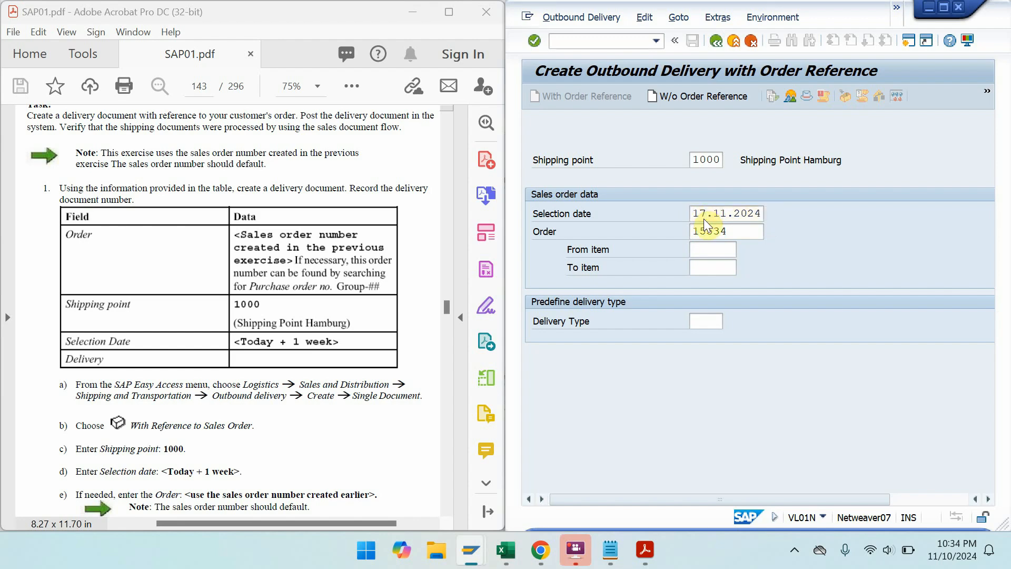
{"action": "key", "text": "Return"}
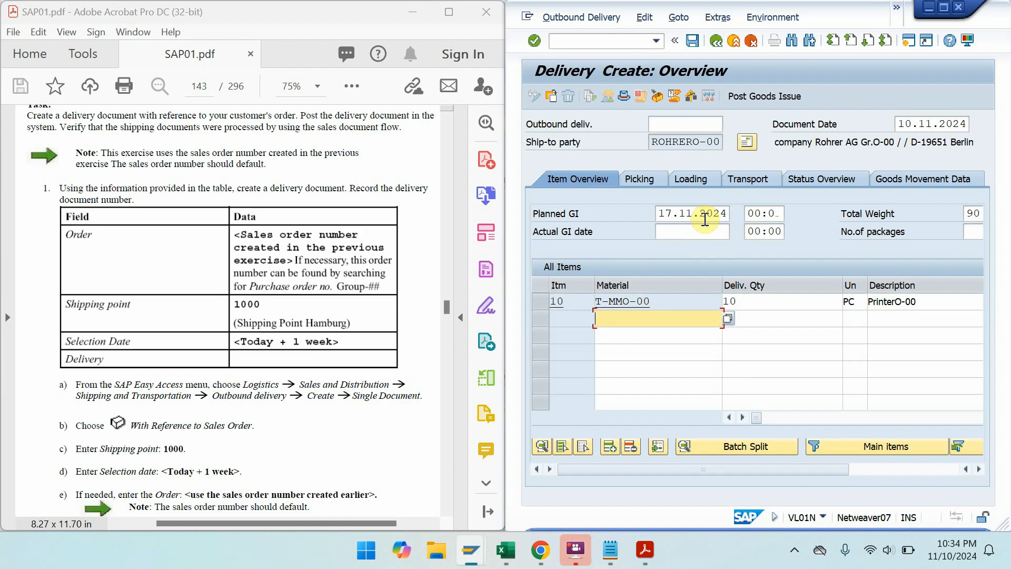
- Maximize the delivery, select item 10, and attempt Post Goods Issue, raising the not-picked error log
{"action": "scroll", "coordinate": [296, 273], "scroll_direction": "down", "scroll_amount": 5}
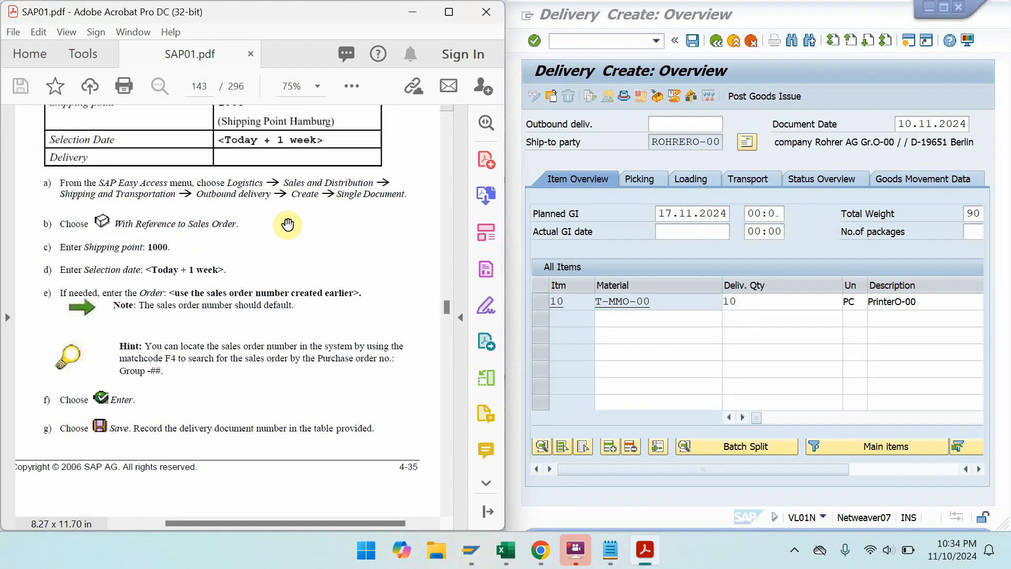
{"action": "left_click", "coordinate": [946, 8]}
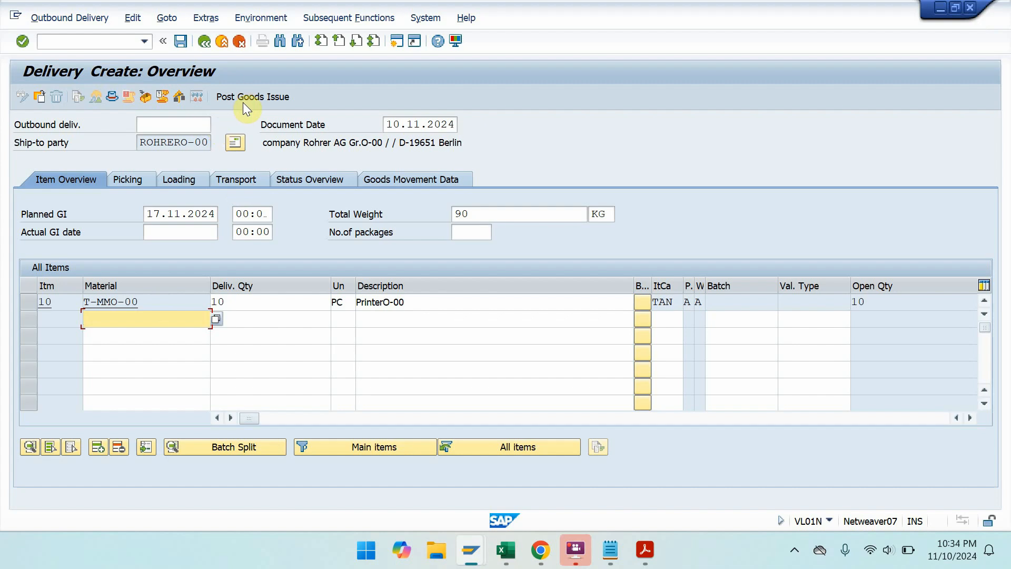
{"action": "left_click", "coordinate": [34, 303]}
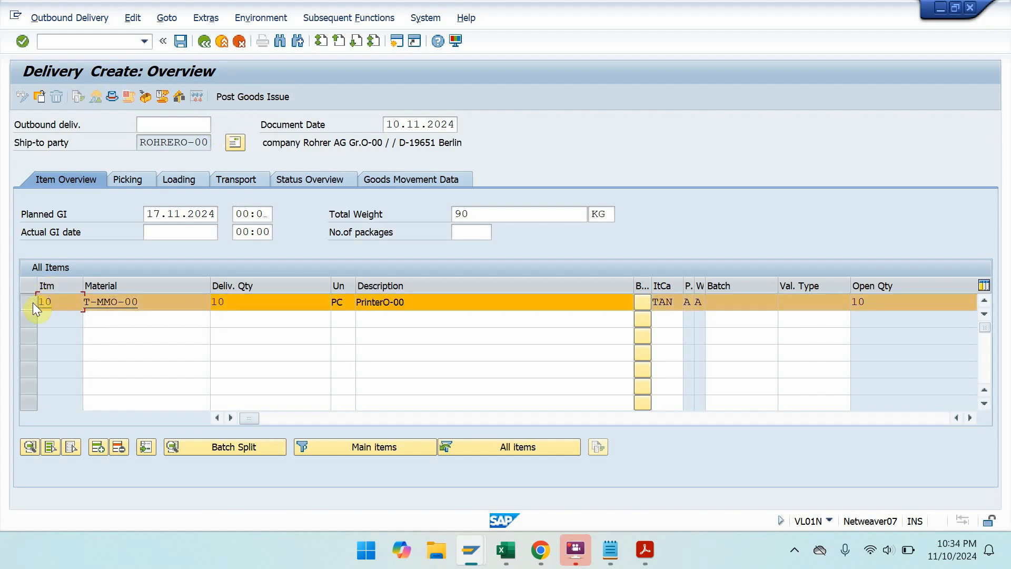
{"action": "left_click", "coordinate": [233, 93]}
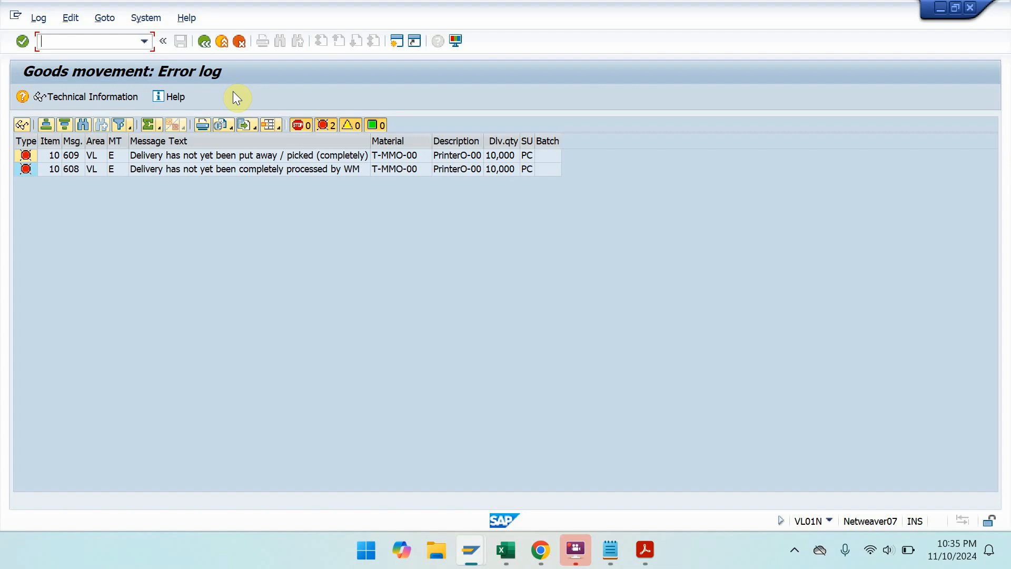
- Open LT03 Create Transfer Order for Delivery Note with warehouse 010 and plant 1000
{"action": "key", "text": "super+Right"}
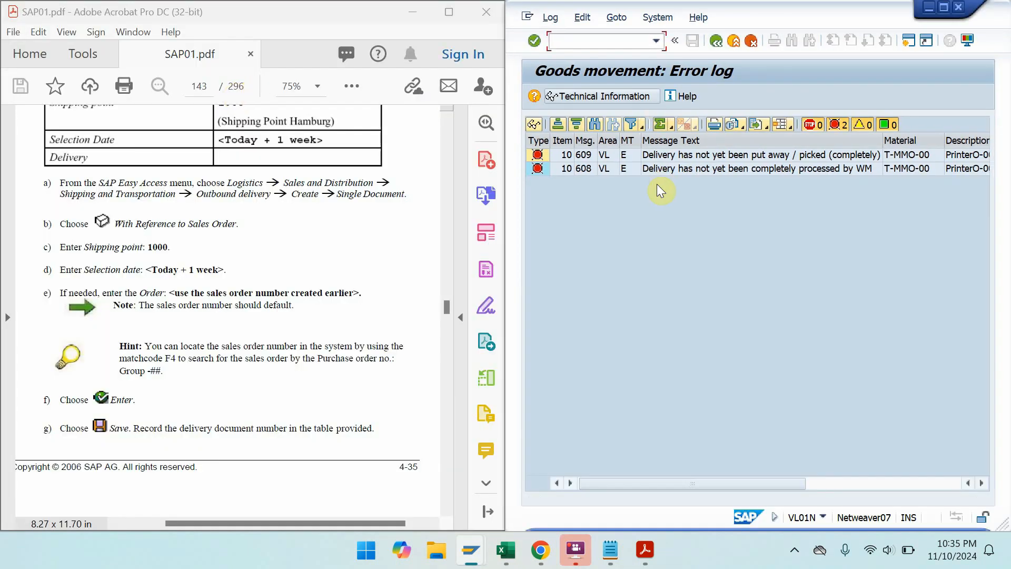
{"action": "key", "text": "alt+Tab"}
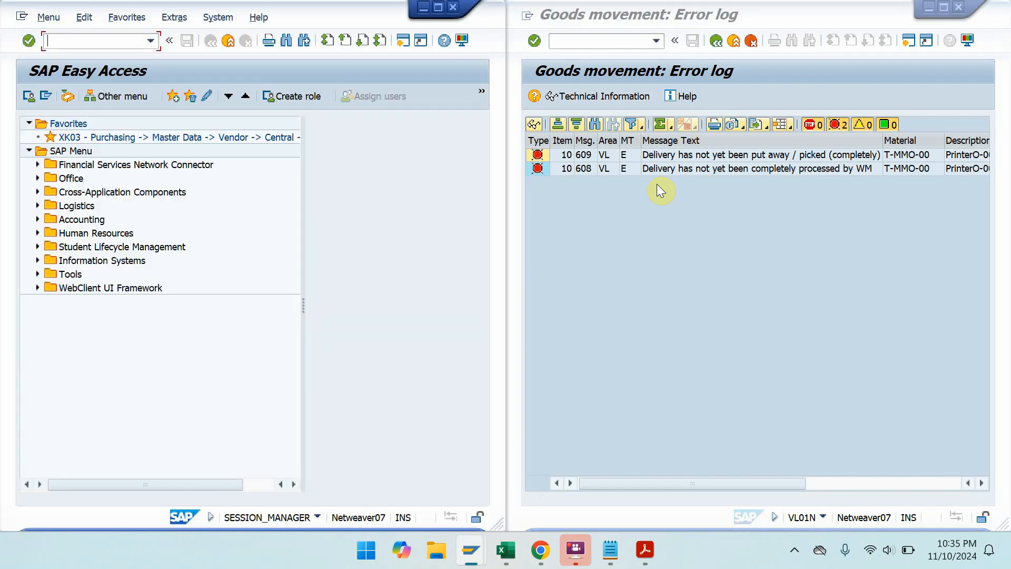
{"action": "type", "text": "LT03"}
{"action": "key", "text": "Return"}
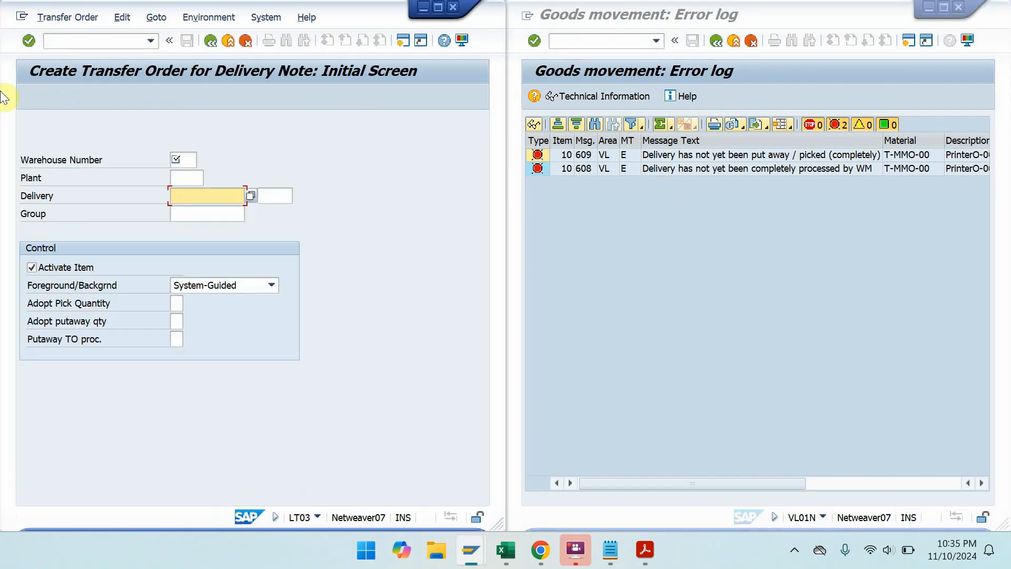
{"action": "left_click", "coordinate": [179, 157]}
{"action": "type", "text": "010"}
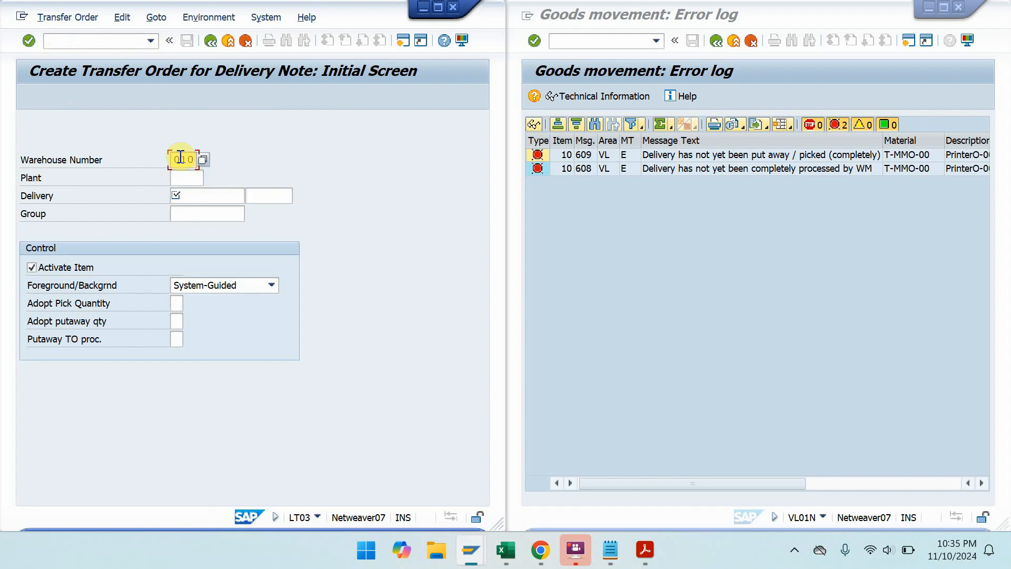
{"action": "left_click", "coordinate": [180, 174]}
{"action": "type", "text": "1000"}
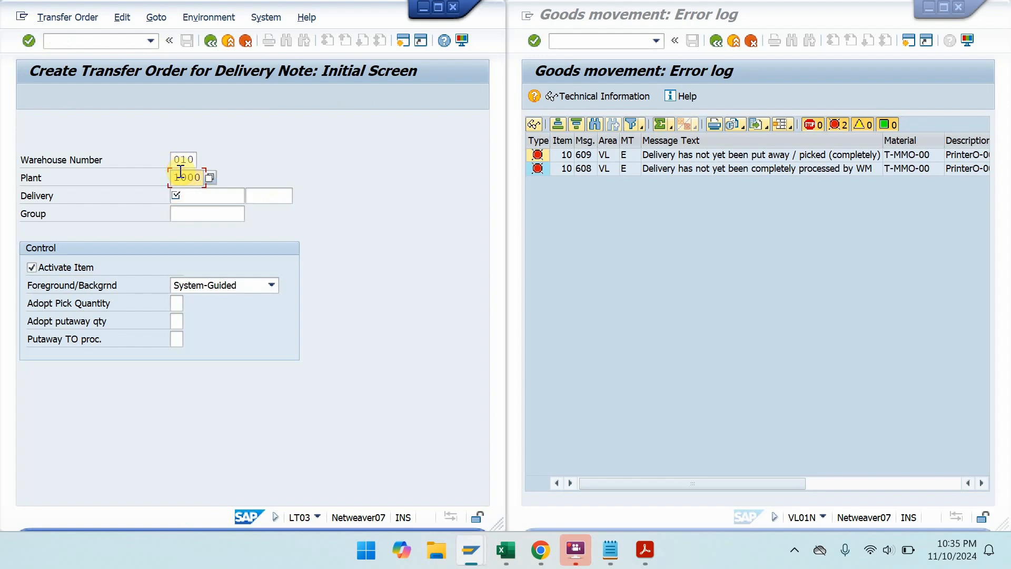
{"action": "key", "text": "Tab"}
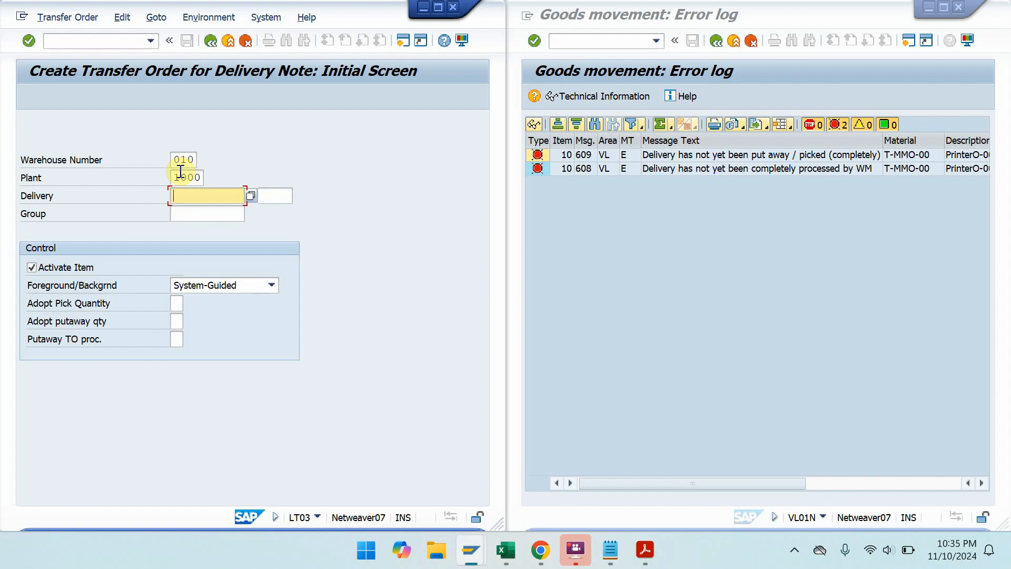
- Set background processing, adopt pick and putaway quantities to 1, and try creating the transfer order
{"action": "left_click", "coordinate": [227, 285]}
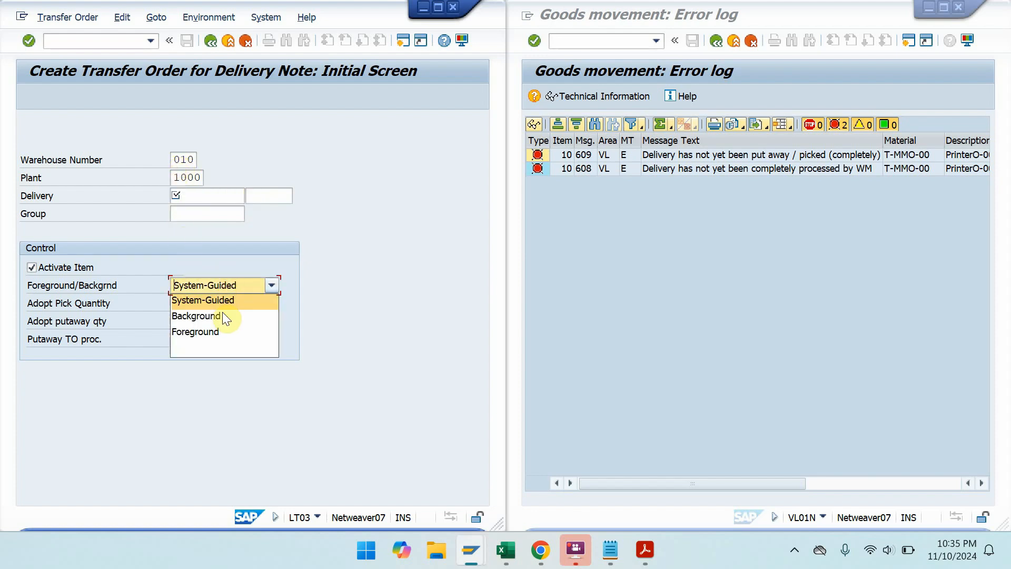
{"action": "left_click", "coordinate": [223, 312]}
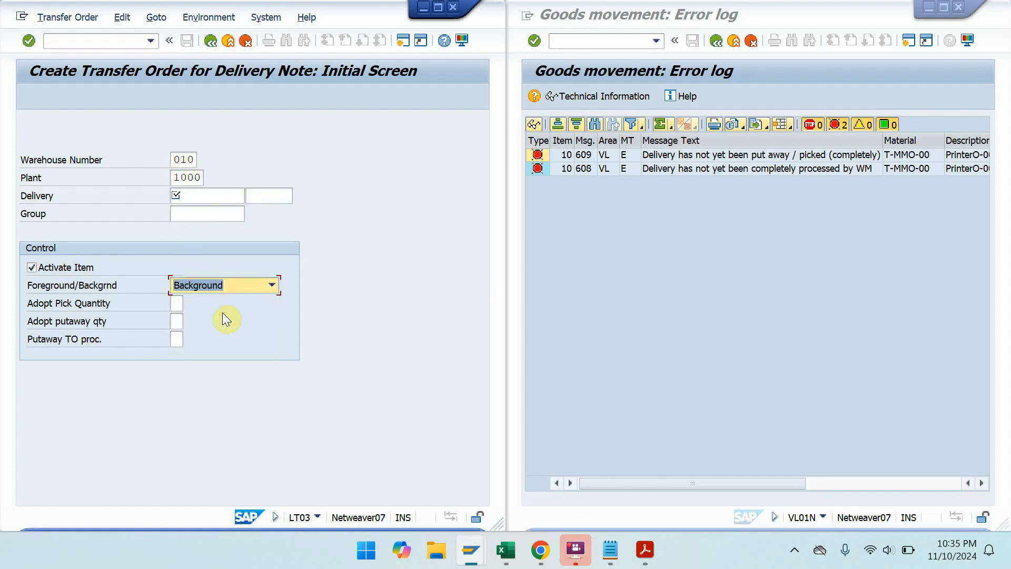
{"action": "left_click", "coordinate": [177, 301]}
{"action": "type", "text": "1"}
{"action": "left_click", "coordinate": [176, 319]}
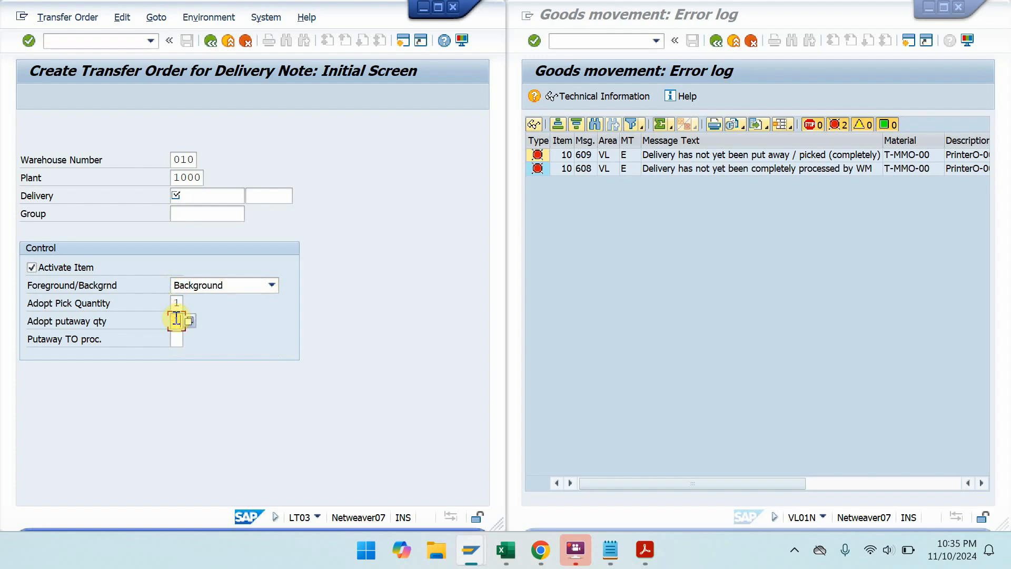
{"action": "type", "text": "1"}
{"action": "left_click", "coordinate": [36, 41]}
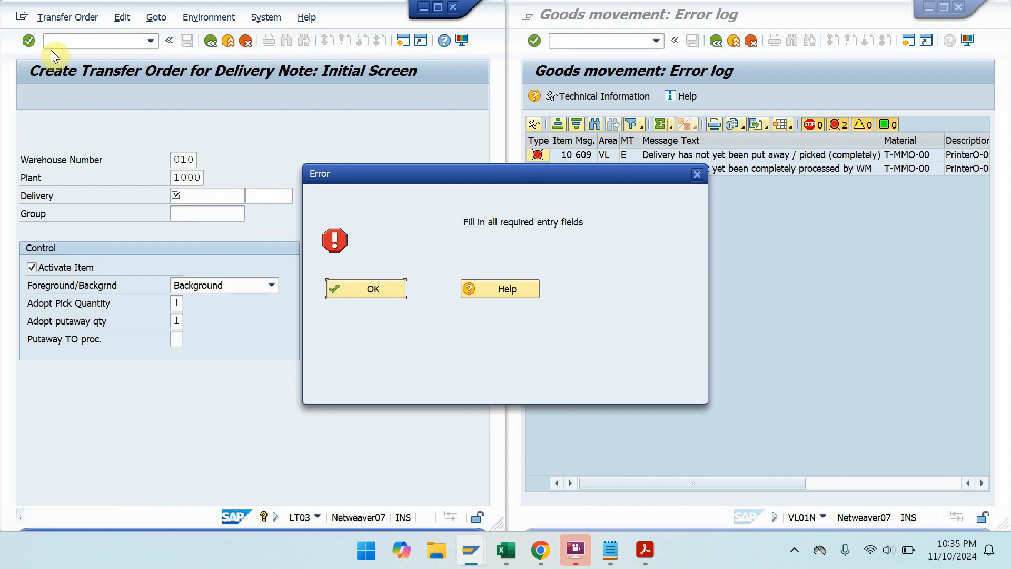
- Dismiss the missing required entries error and return from the error log to the delivery overview
{"action": "left_click", "coordinate": [371, 293]}
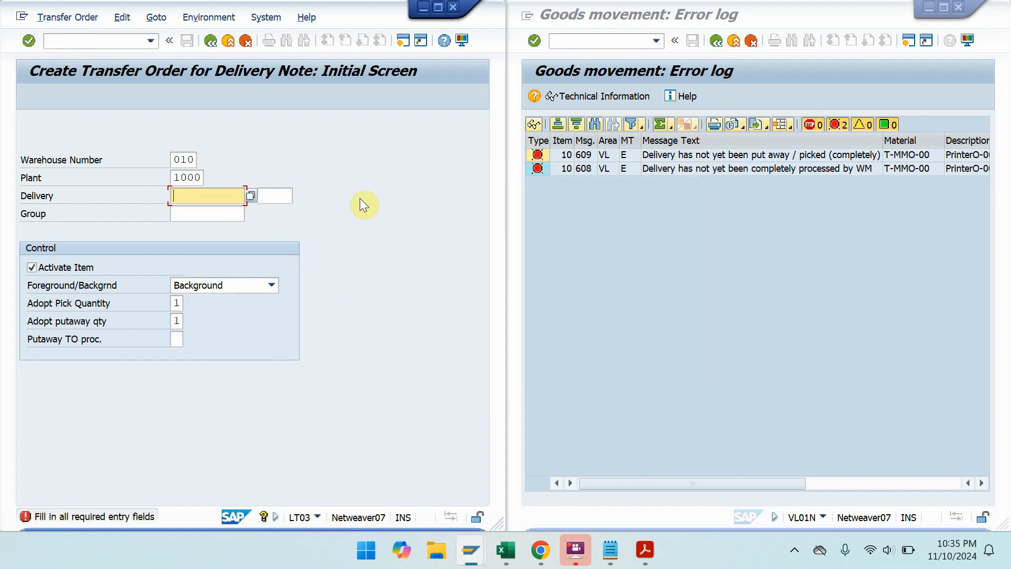
{"action": "left_click", "coordinate": [621, 555]}
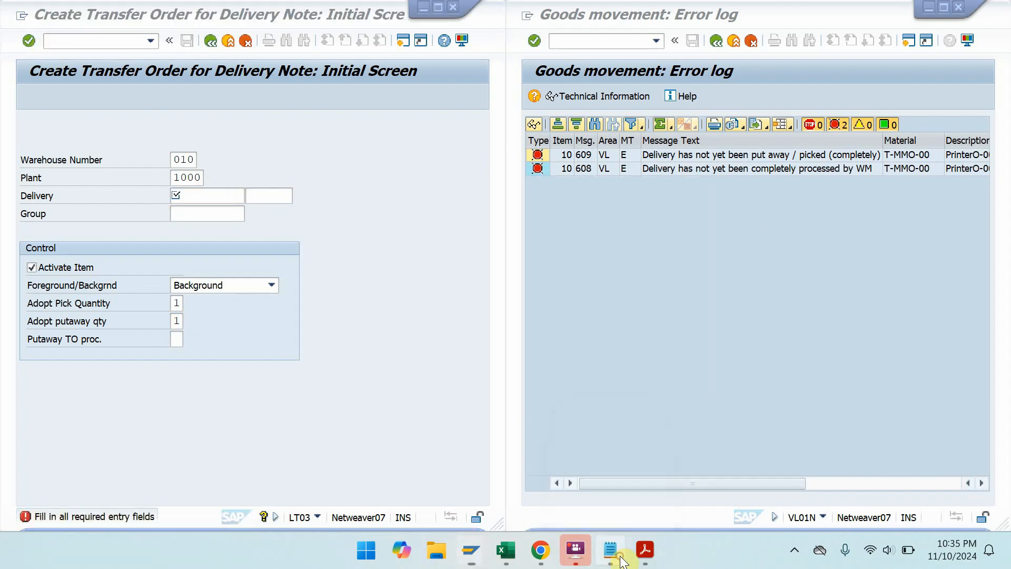
{"action": "left_click", "coordinate": [620, 557]}
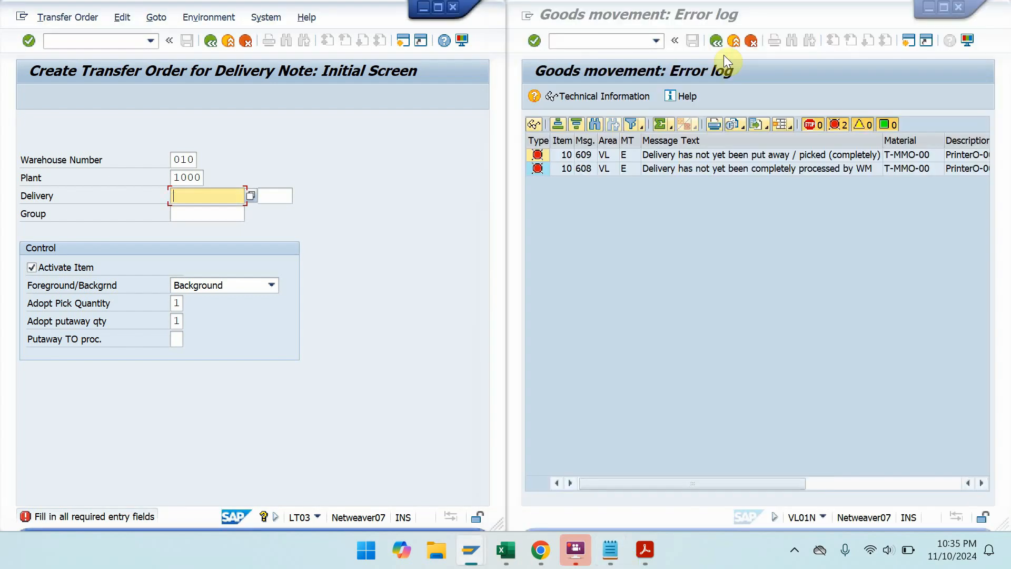
{"action": "left_click", "coordinate": [715, 41]}
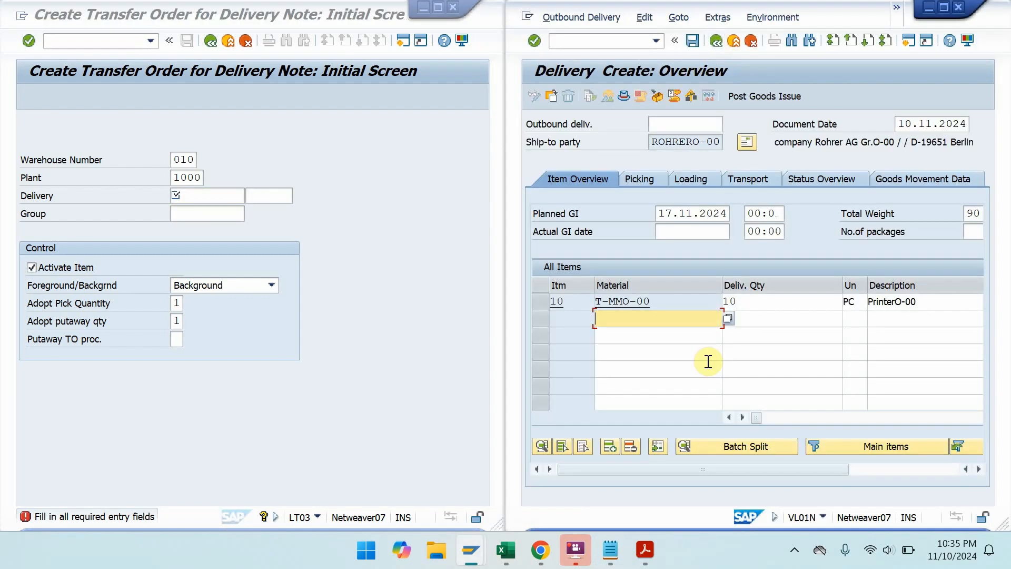
- Save the outbound delivery as 80017636 and select the saved-message text in its long-text details
{"action": "key", "text": "ctrl+s"}
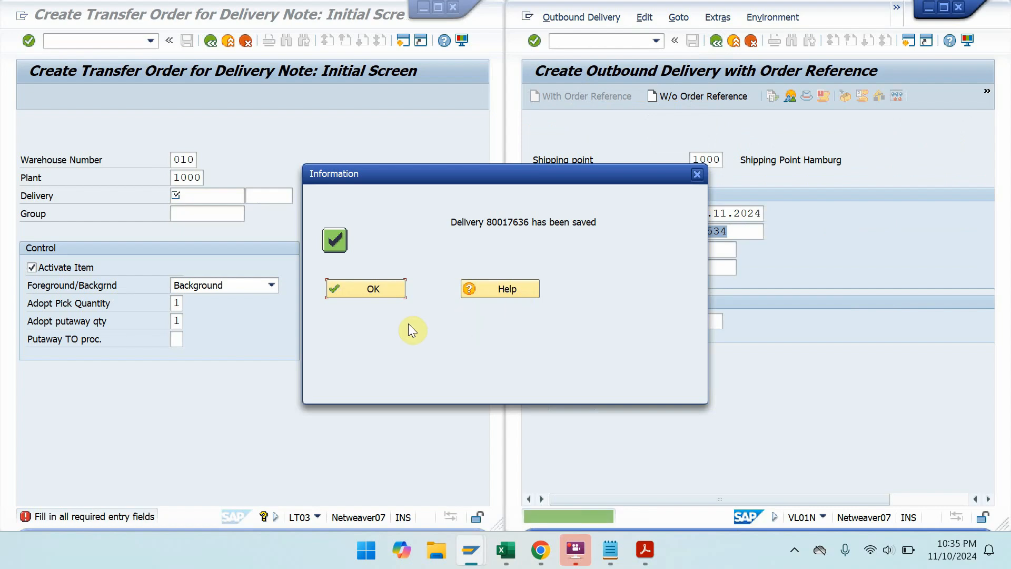
{"action": "left_click", "coordinate": [379, 295]}
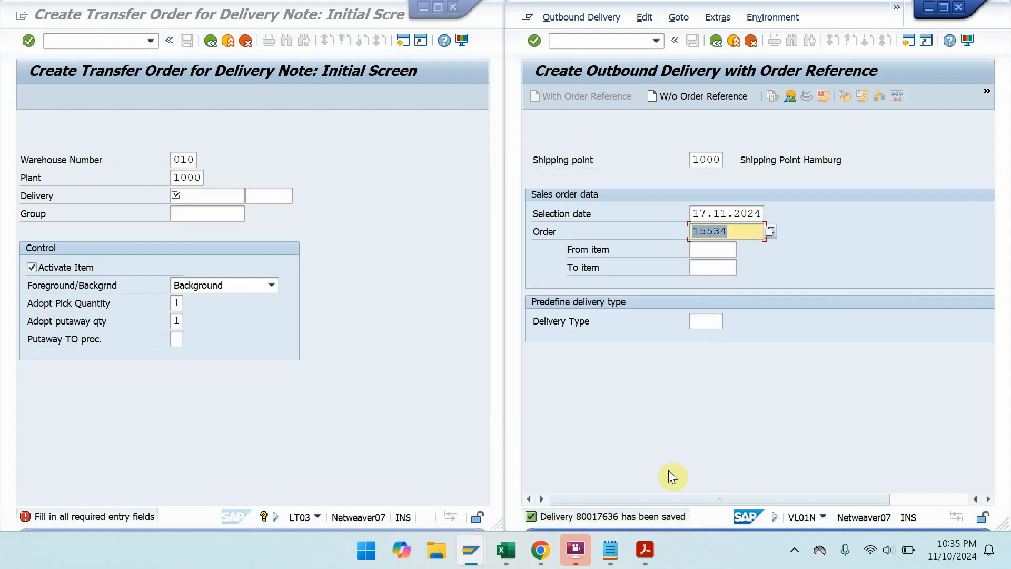
{"action": "left_click", "coordinate": [944, 8]}
{"action": "double_click", "coordinate": [77, 520]}
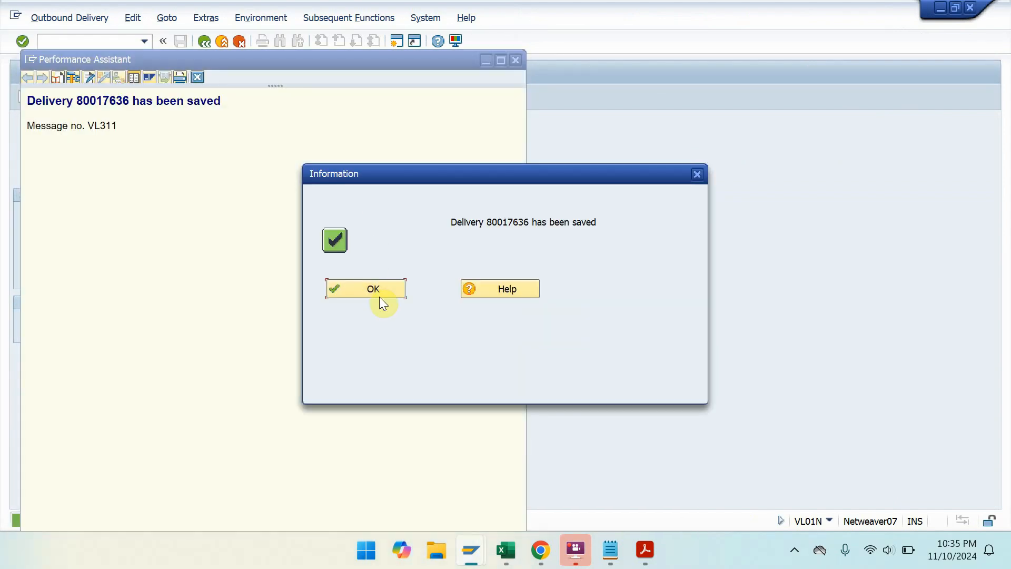
{"action": "left_click", "coordinate": [380, 296]}
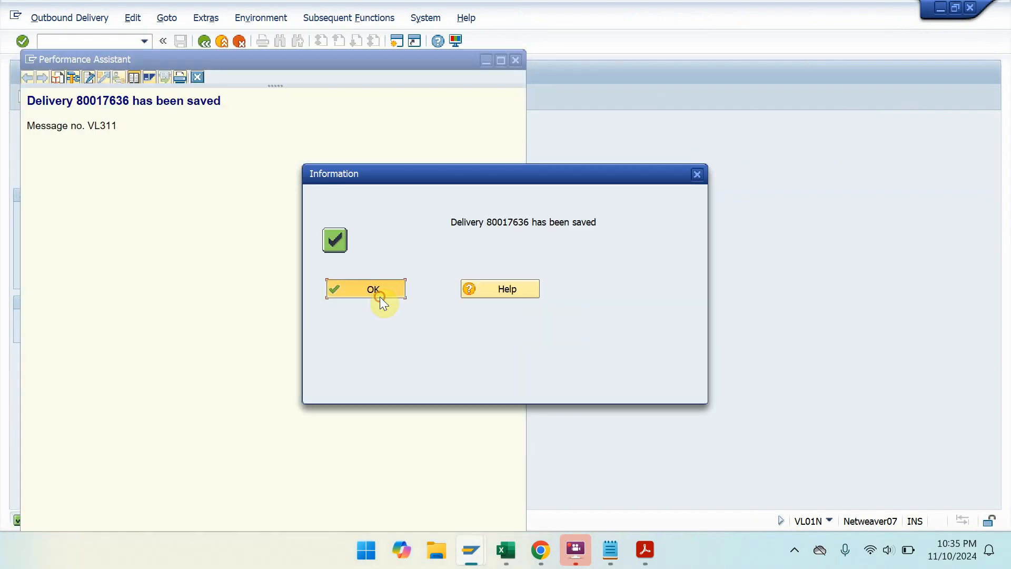
{"action": "double_click", "coordinate": [141, 524]}
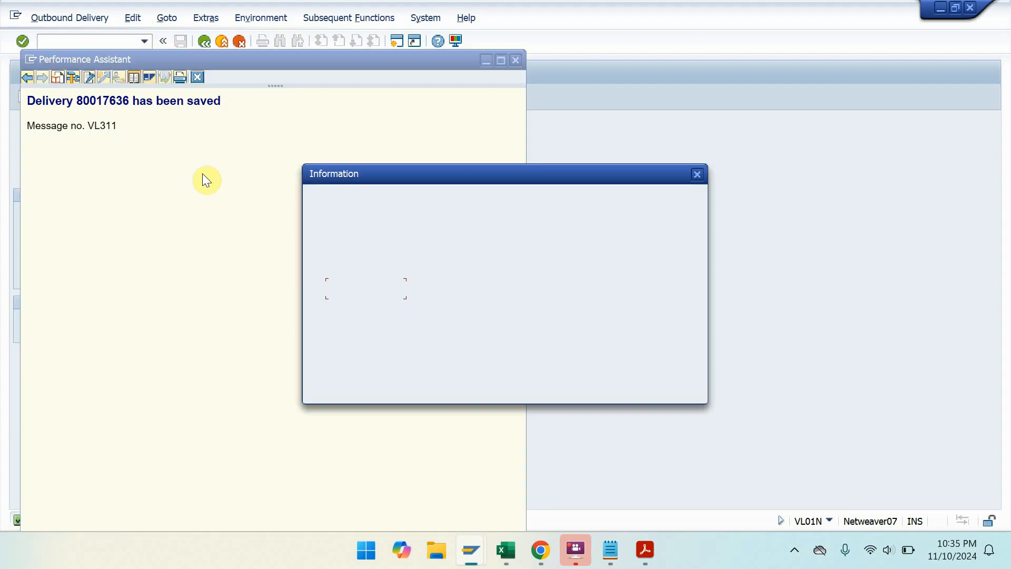
{"action": "left_click_drag", "start_coordinate": [242, 98], "coordinate": [41, 105]}
{"action": "key", "text": "ctrl+c"}
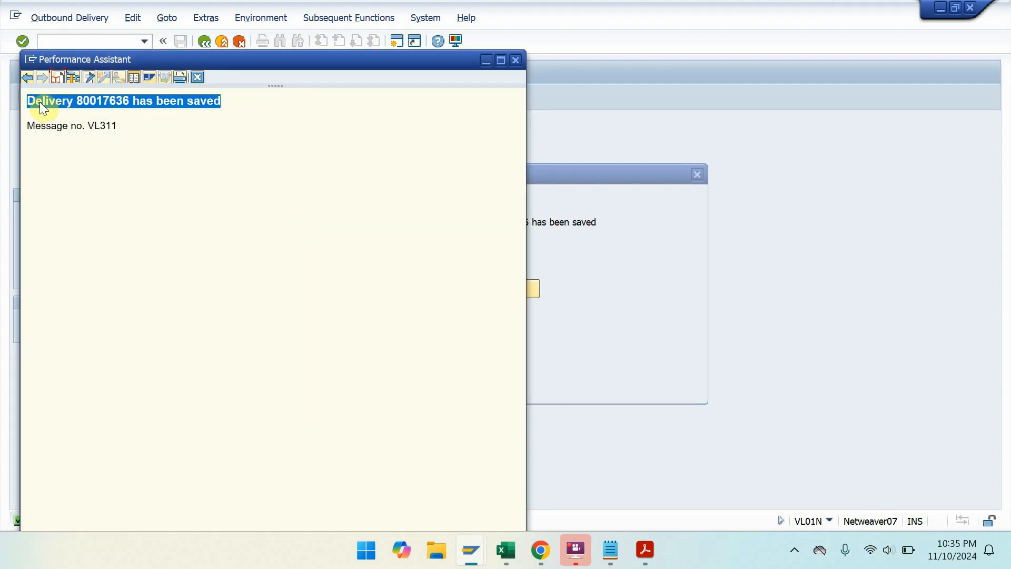
- Paste 'Delivery 80017636 has been saved' on a new line in the Notepad notes, cancelling the save
{"action": "left_click", "coordinate": [611, 550]}
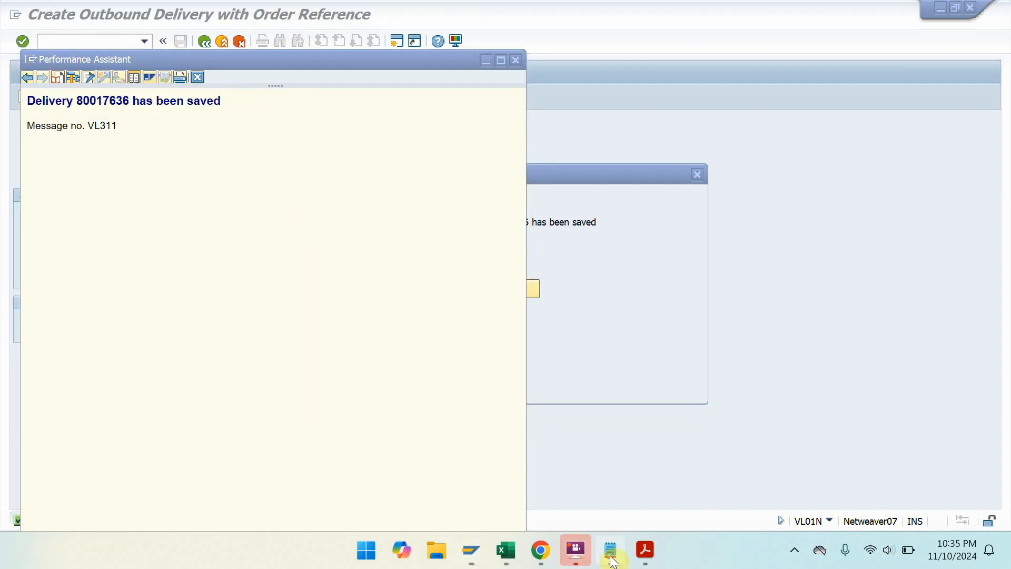
{"action": "left_click", "coordinate": [768, 125]}
{"action": "left_click", "coordinate": [756, 135]}
{"action": "key", "text": "Return"}
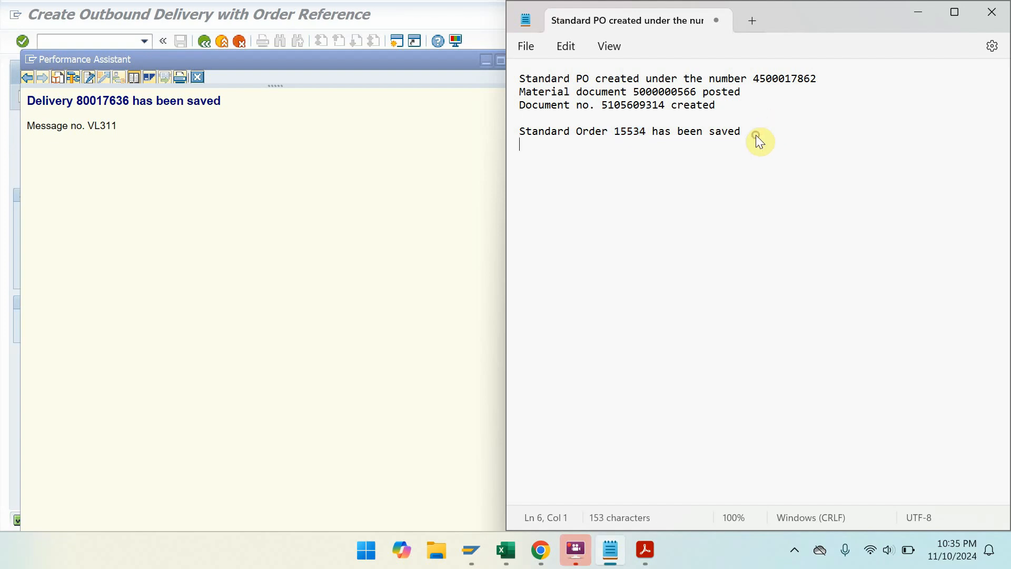
{"action": "key", "text": "ctrl+v"}
{"action": "key", "text": "ctrl+s"}
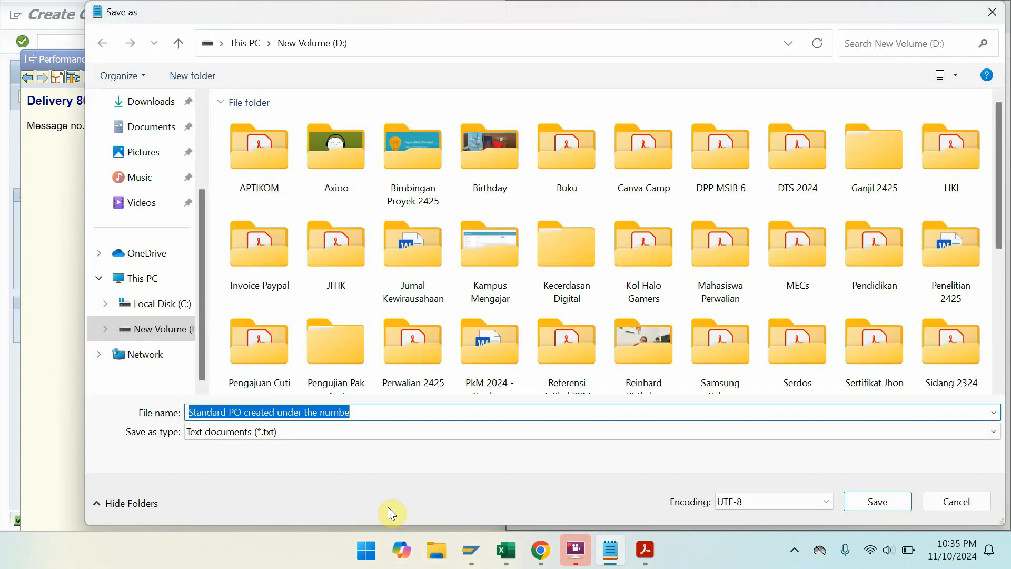
{"action": "left_click", "coordinate": [972, 501]}
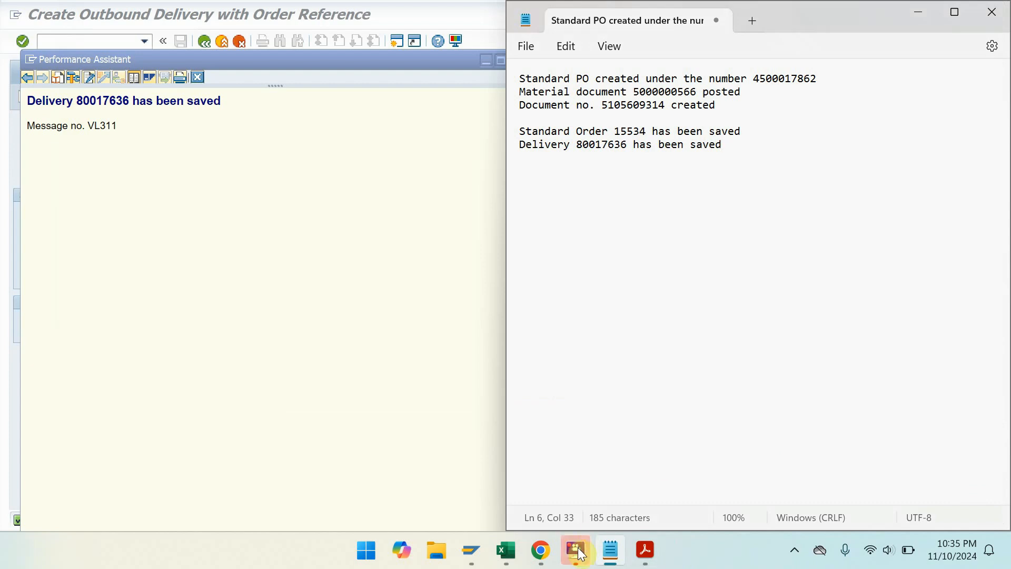
- Return to the outbound delivery window, dismiss the saved confirmation, and enter /NVL02N
{"action": "mouse_move", "coordinate": [581, 558]}
{"action": "mouse_move", "coordinate": [470, 551]}
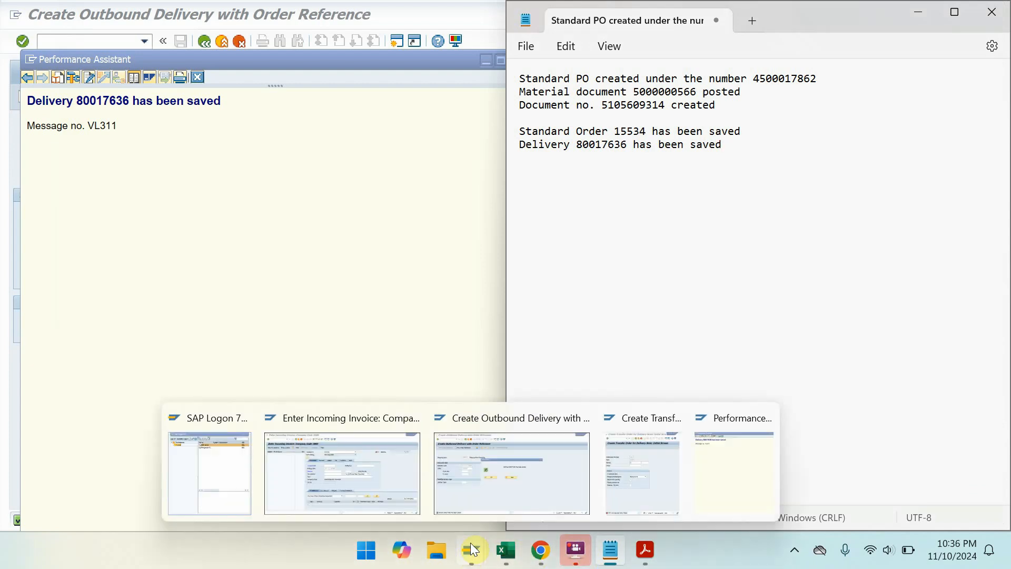
{"action": "left_click", "coordinate": [548, 467]}
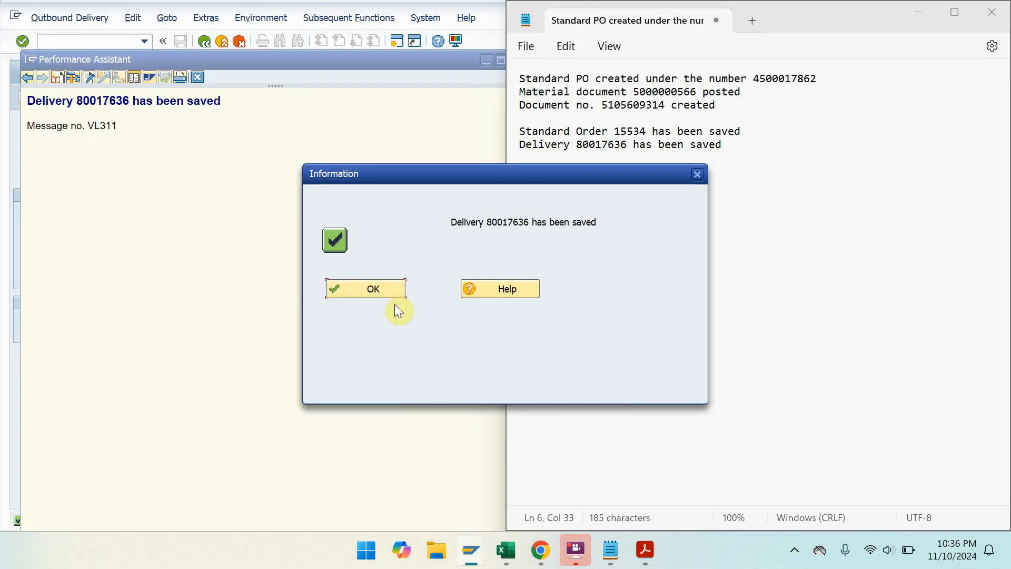
{"action": "mouse_move", "coordinate": [485, 550]}
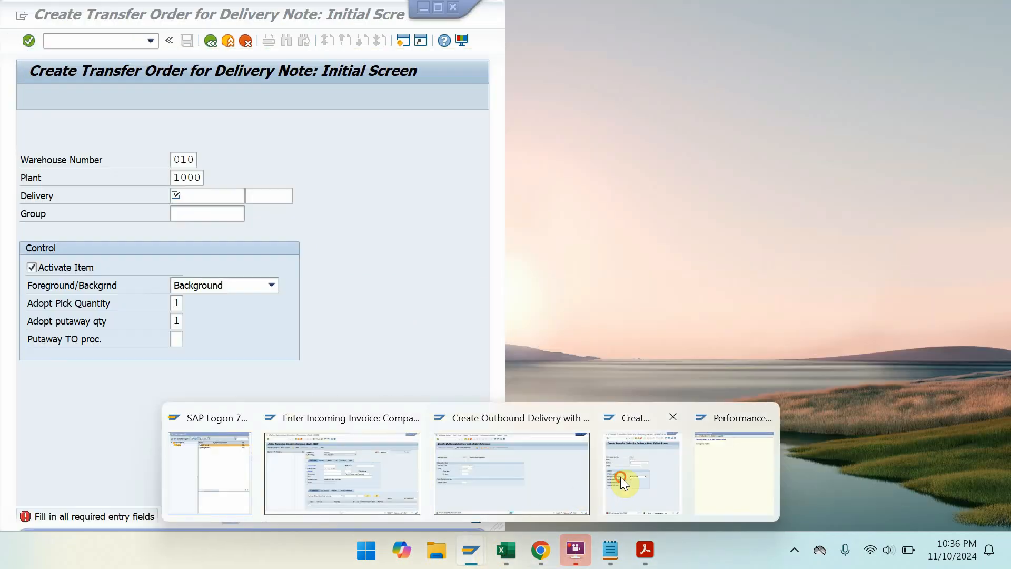
{"action": "left_click", "coordinate": [621, 476]}
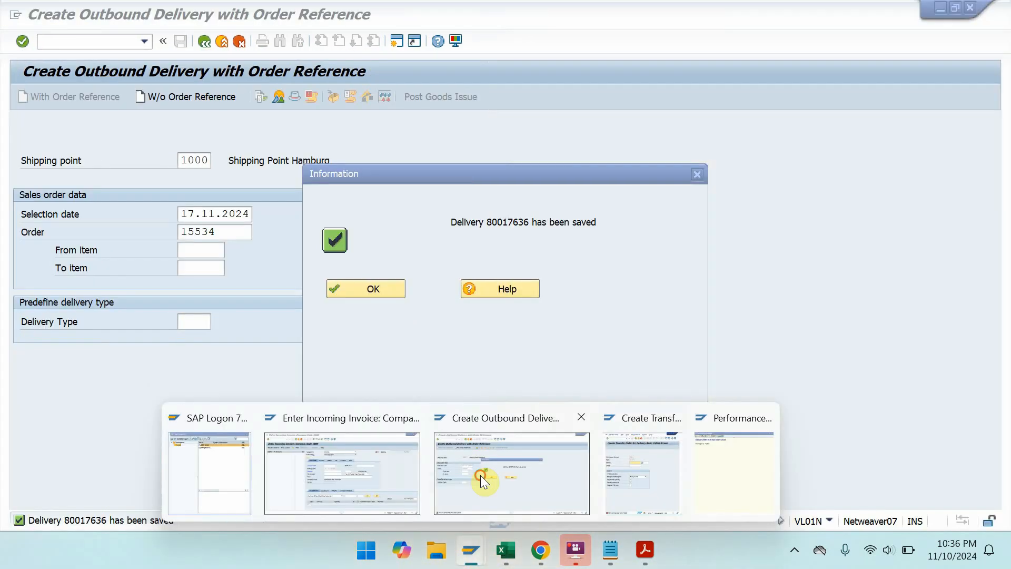
{"action": "left_click", "coordinate": [481, 475]}
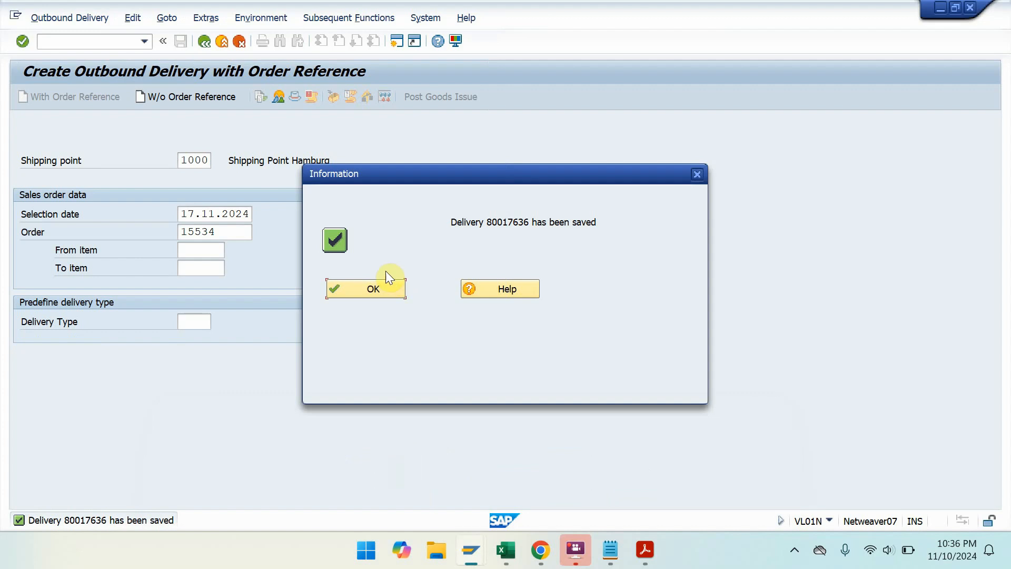
{"action": "left_click", "coordinate": [386, 284]}
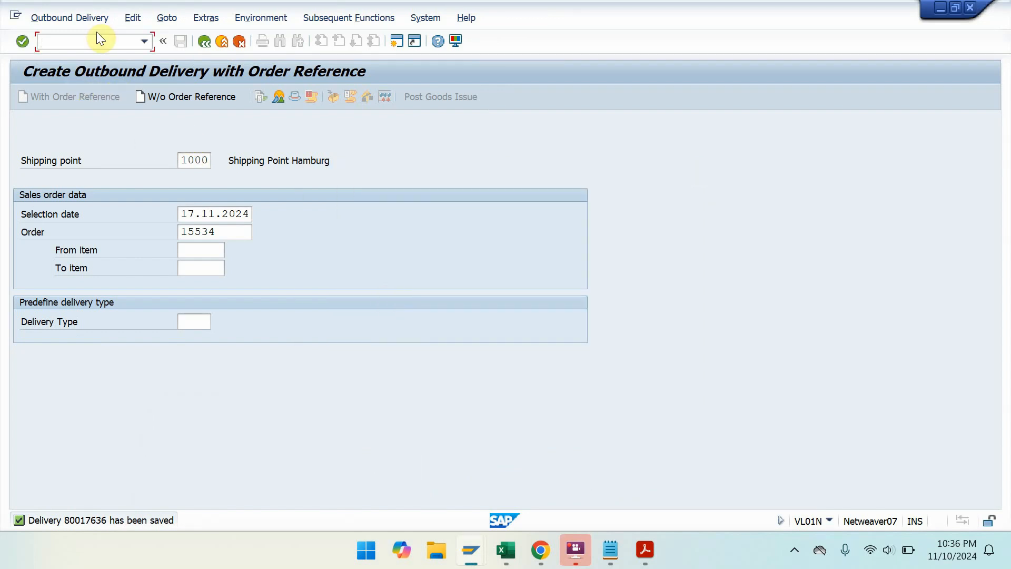
{"action": "type", "text": "/NVL02N"}
- Post goods issue for delivery 80017636 in VL02N and acknowledge the saved confirmation
{"action": "key", "text": "Return"}
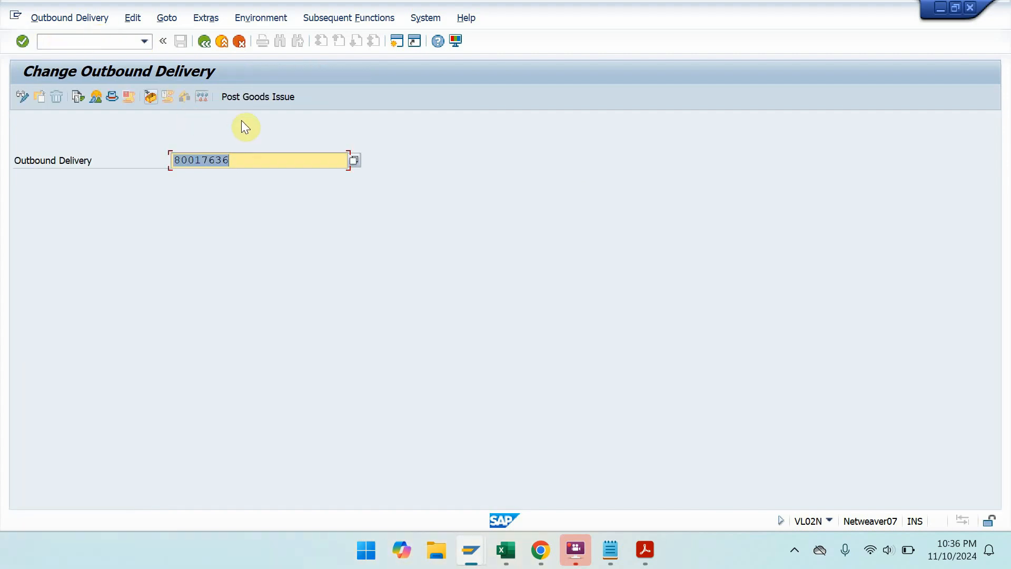
{"action": "left_click", "coordinate": [267, 101]}
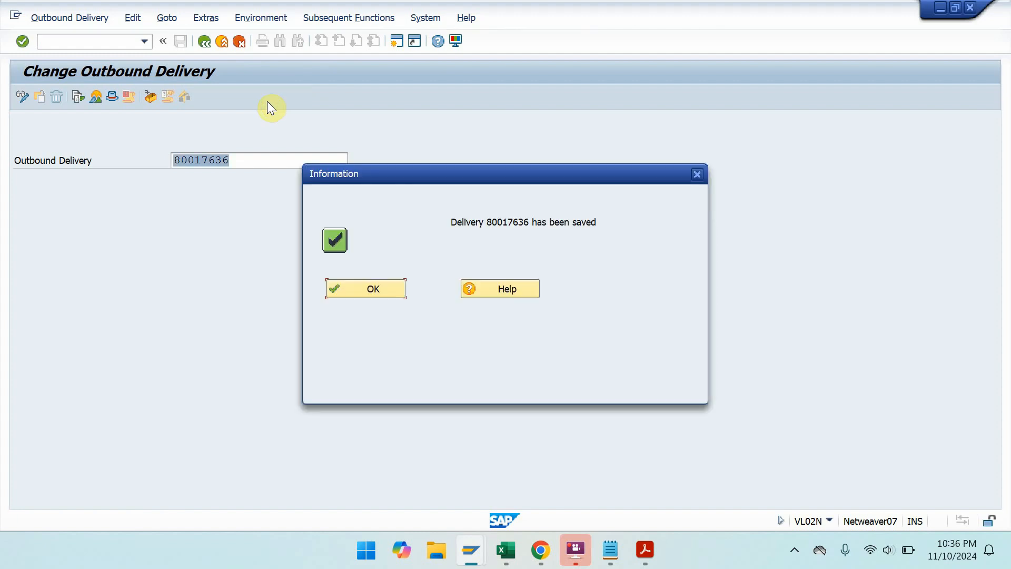
{"action": "left_click", "coordinate": [374, 291]}
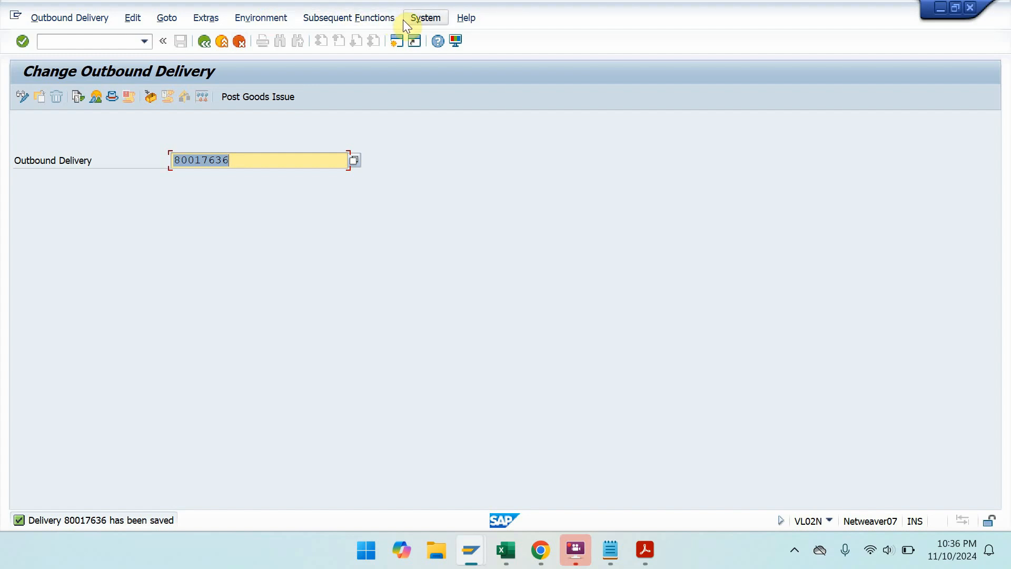
- Copy the 'Delivery 80017636 has been saved' message text into the Notepad notes
{"action": "double_click", "coordinate": [65, 514]}
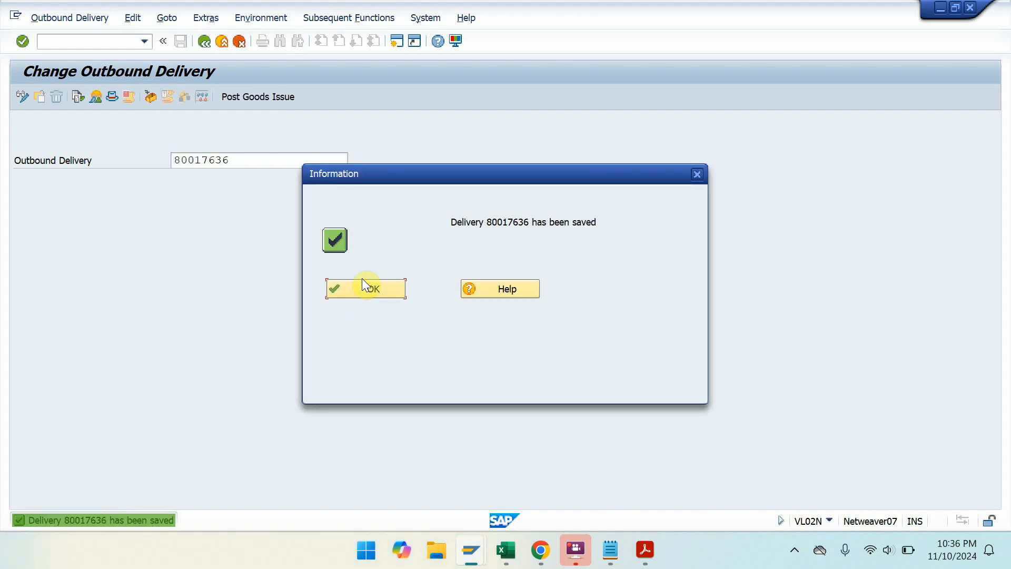
{"action": "double_click", "coordinate": [121, 517]}
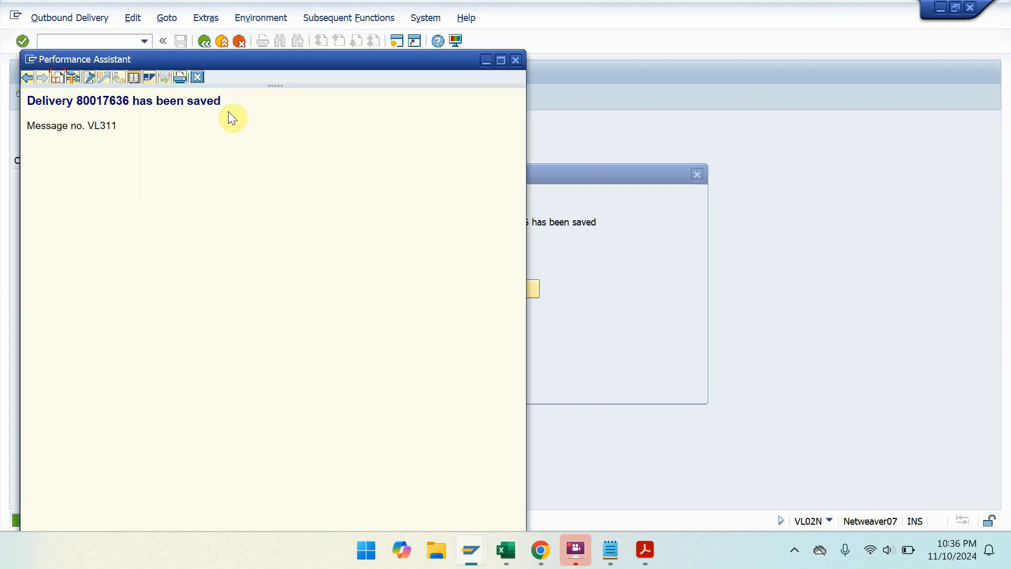
{"action": "left_click_drag", "start_coordinate": [224, 103], "coordinate": [40, 98]}
{"action": "key", "text": "ctrl+c"}
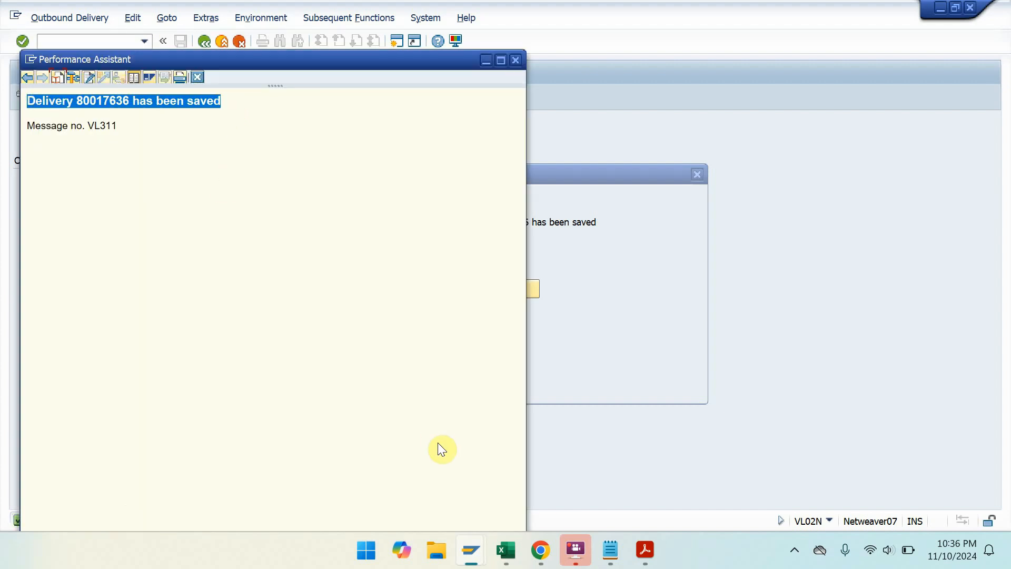
{"action": "left_click", "coordinate": [610, 550]}
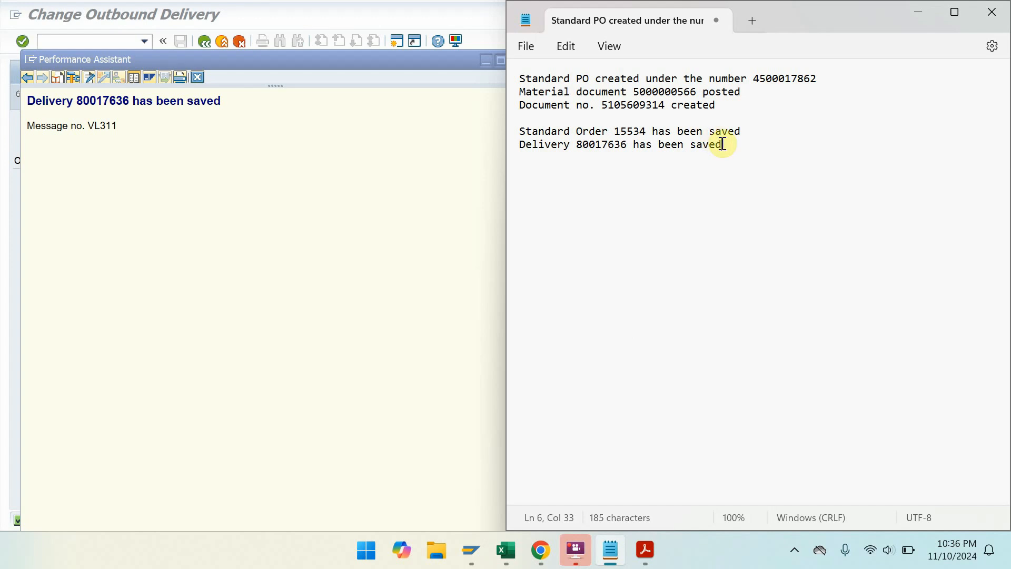
{"action": "key", "text": "ctrl+v"}
- Close the message long text and post goods issue for delivery 80017636 again
{"action": "left_click", "coordinate": [464, 93]}
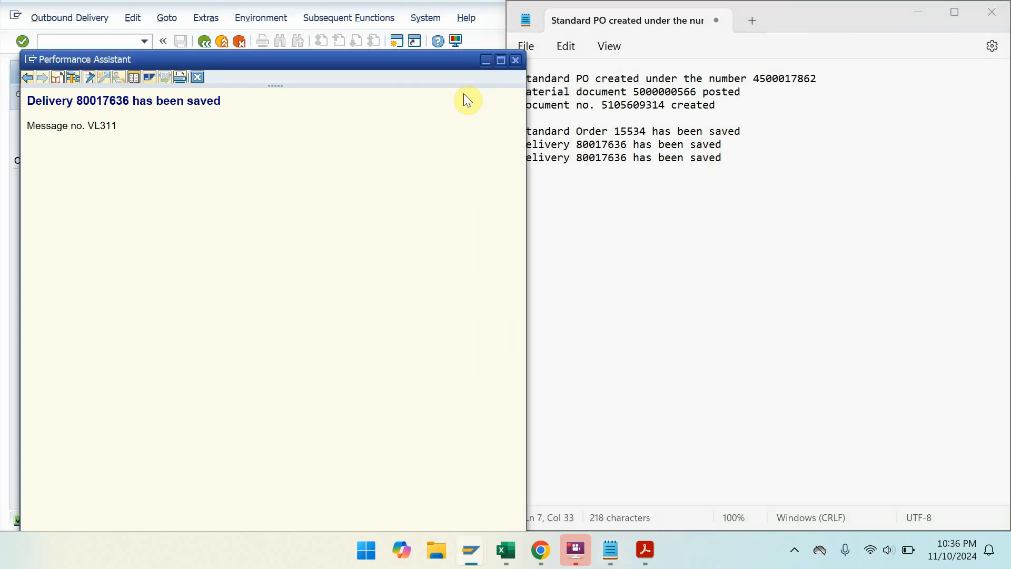
{"action": "left_click", "coordinate": [515, 61]}
{"action": "key", "text": "Return"}
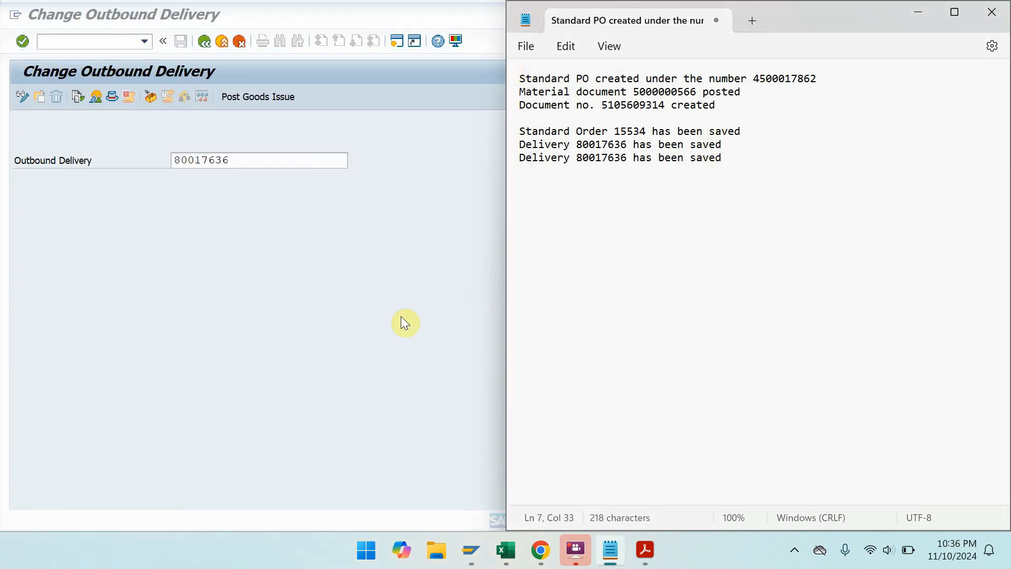
{"action": "left_click", "coordinate": [261, 97]}
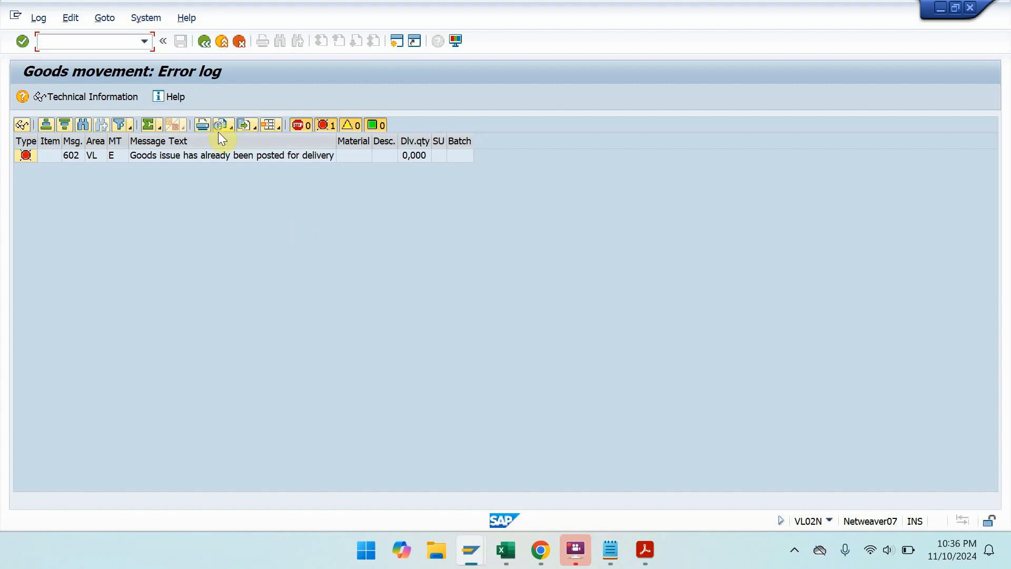
- End the error-log session via System > End Session and glance over the SAP01 exercise PDF
{"action": "left_click", "coordinate": [155, 18]}
{"action": "left_click", "coordinate": [164, 55]}
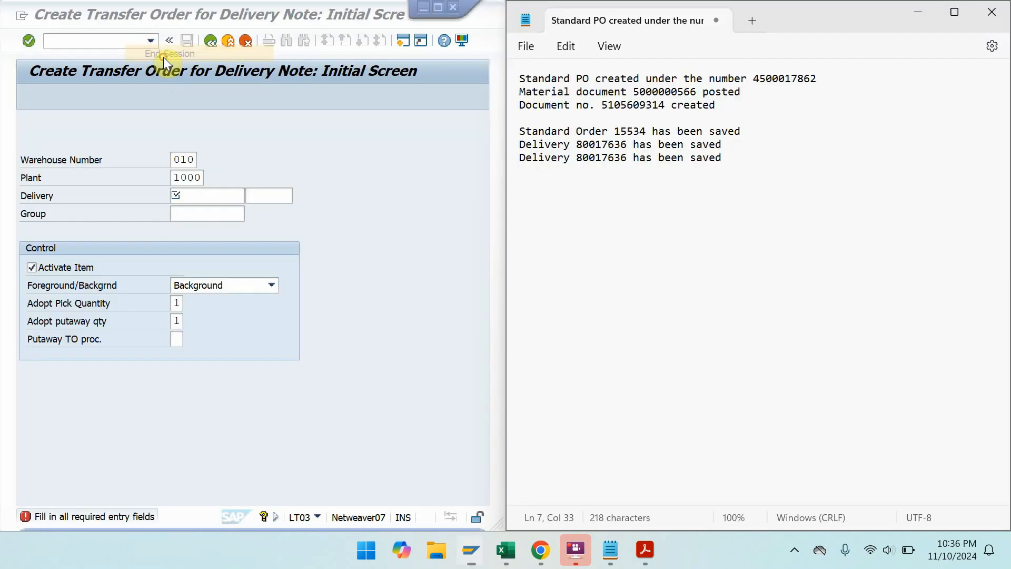
{"action": "left_click", "coordinate": [571, 309]}
{"action": "left_click", "coordinate": [645, 549]}
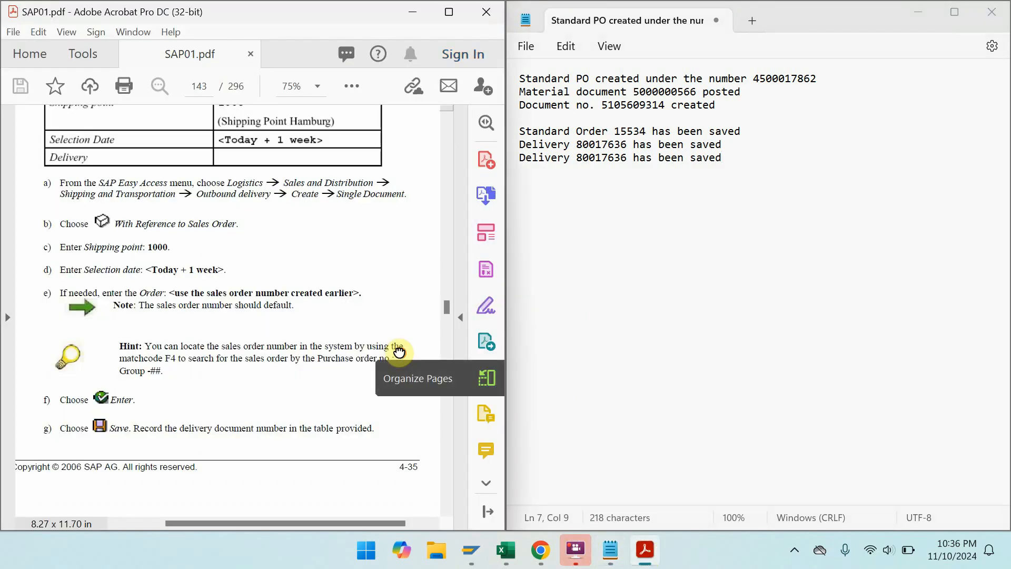
{"action": "key", "text": "ctrl+l"}
{"action": "scroll", "coordinate": [400, 351], "scroll_direction": "down", "scroll_amount": 3}
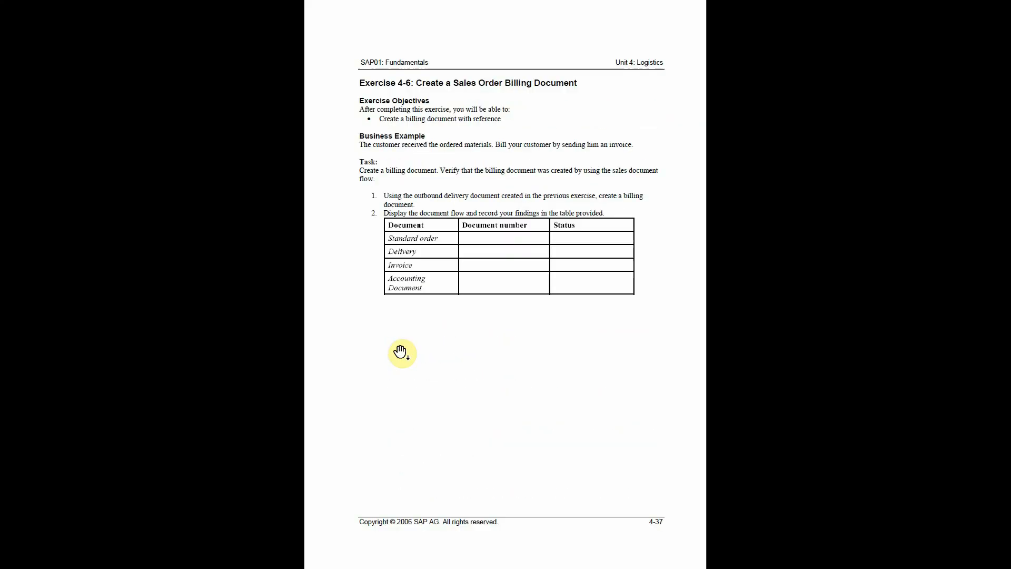
{"action": "scroll", "coordinate": [401, 352], "scroll_direction": "up", "scroll_amount": 2}
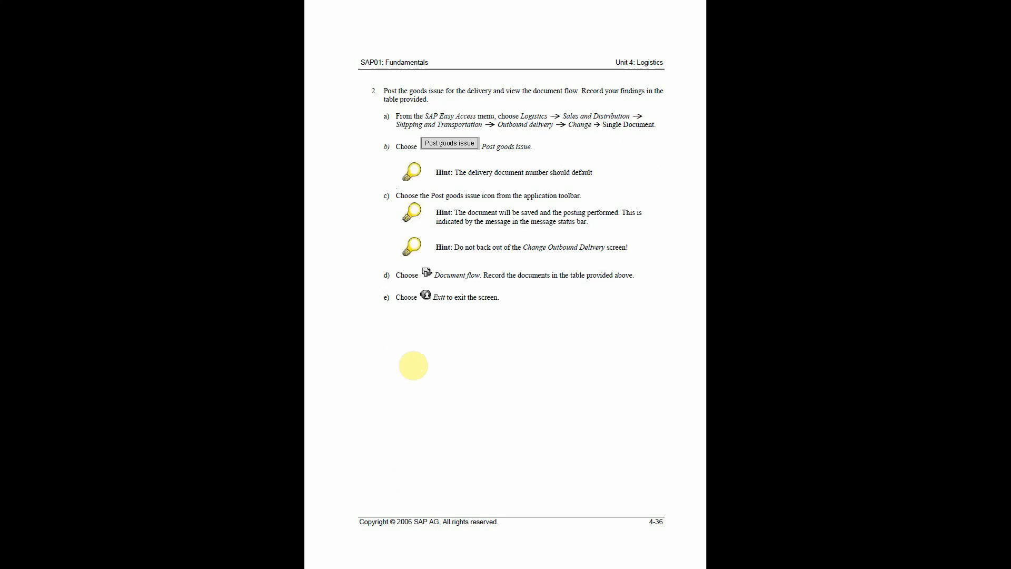
{"action": "key", "text": "Escape"}
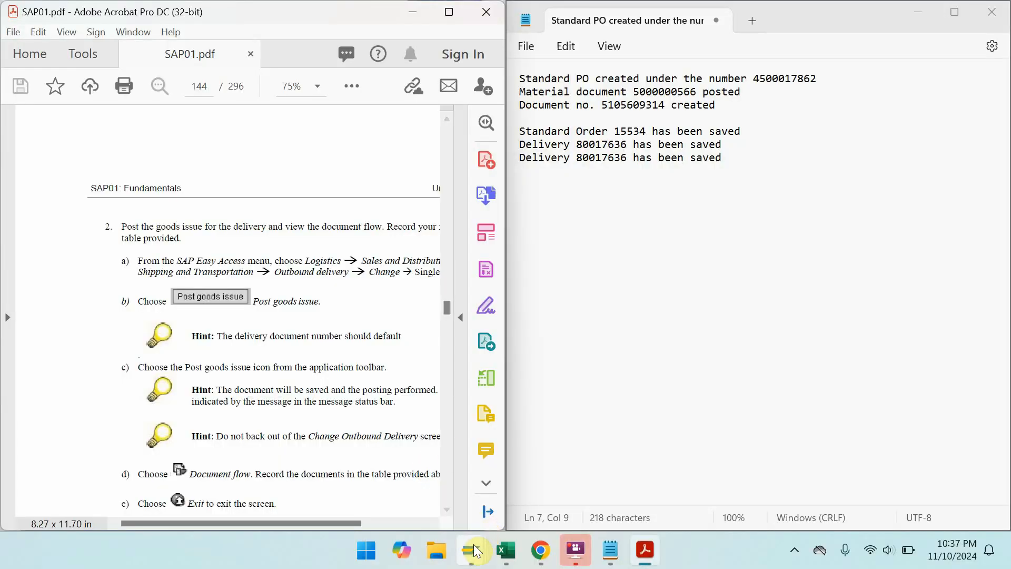
- Check the MMBE stock overview for material T-MMO-00
{"action": "mouse_move", "coordinate": [477, 551]}
{"action": "left_click", "coordinate": [501, 472]}
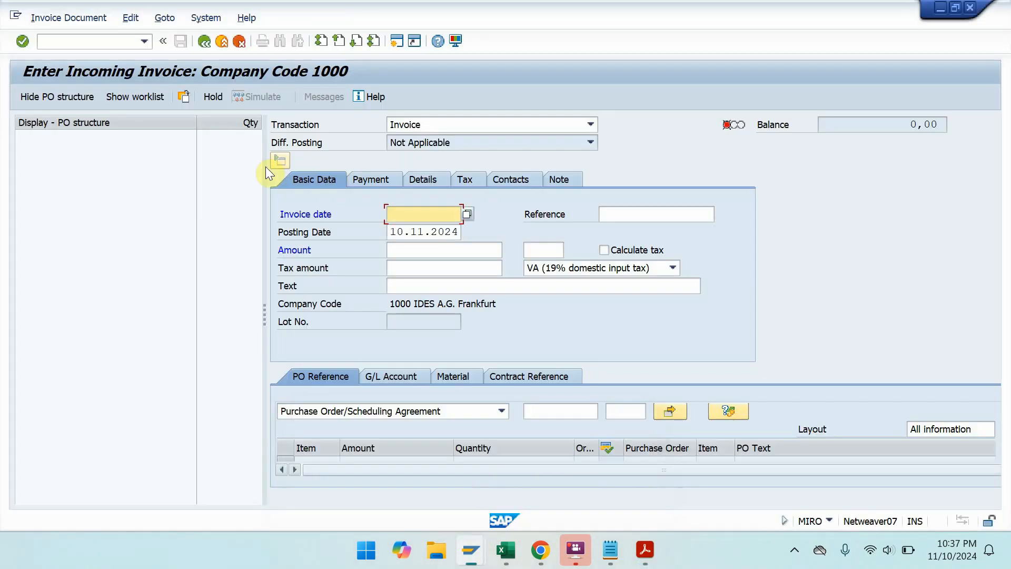
{"action": "left_click", "coordinate": [98, 39]}
{"action": "type", "text": "/NMMBE"}
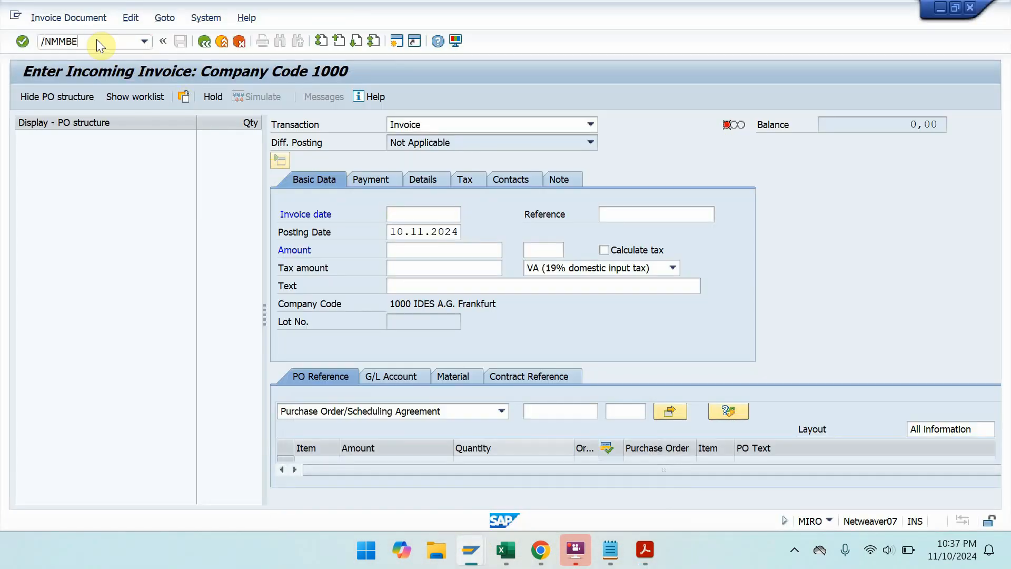
{"action": "key", "text": "Return"}
{"action": "left_click", "coordinate": [22, 103]}
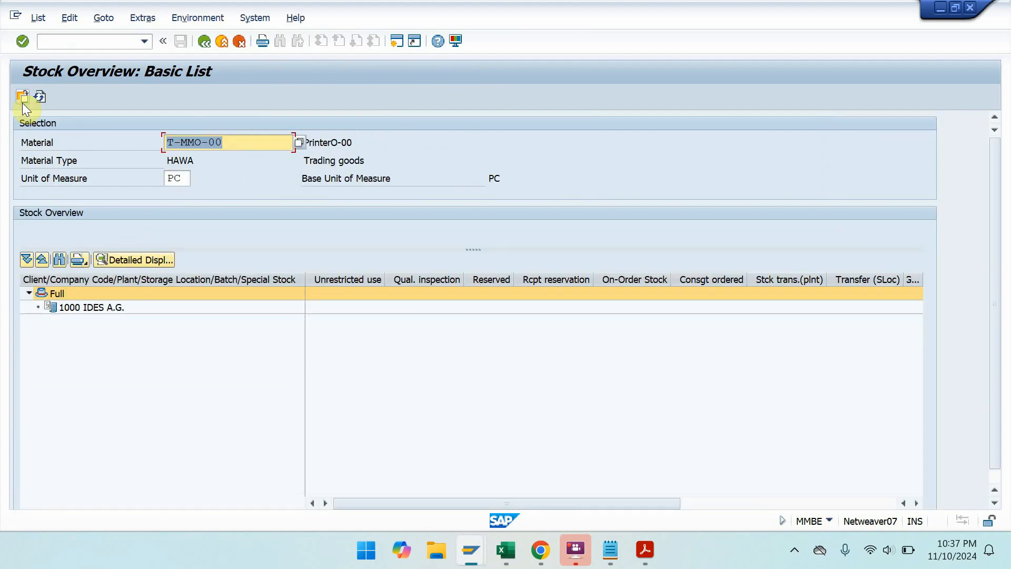
- Arrange Acrobat at half-screen with the Stock Overview SAP window beside it
{"action": "left_click", "coordinate": [948, 12]}
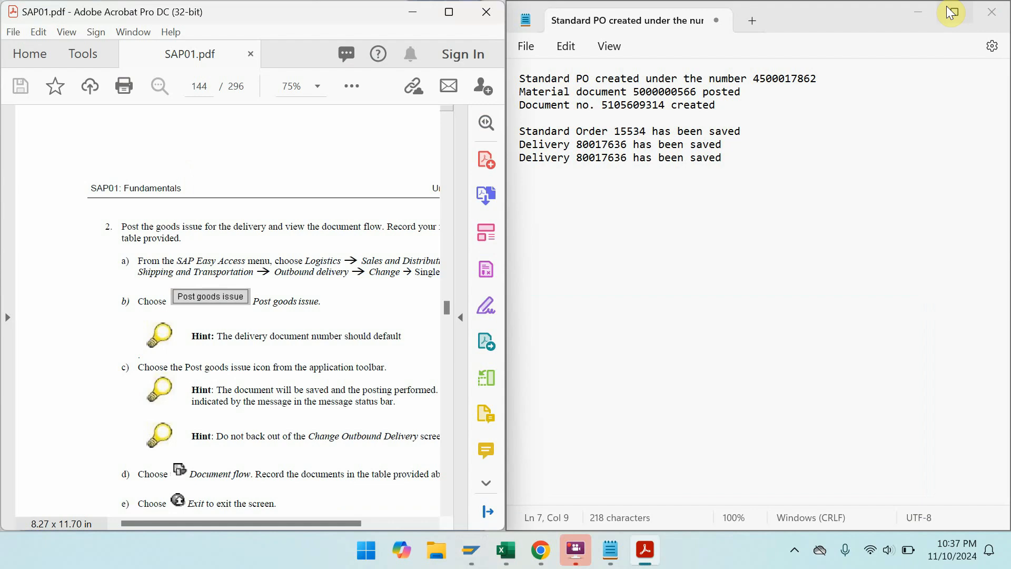
{"action": "left_click", "coordinate": [449, 13]}
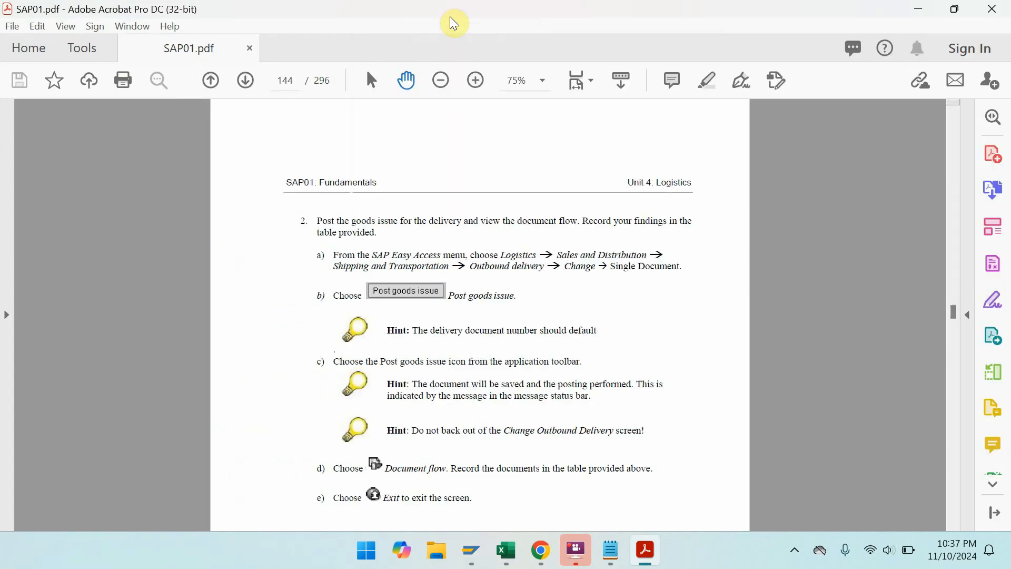
{"action": "key", "text": "ctrl+l"}
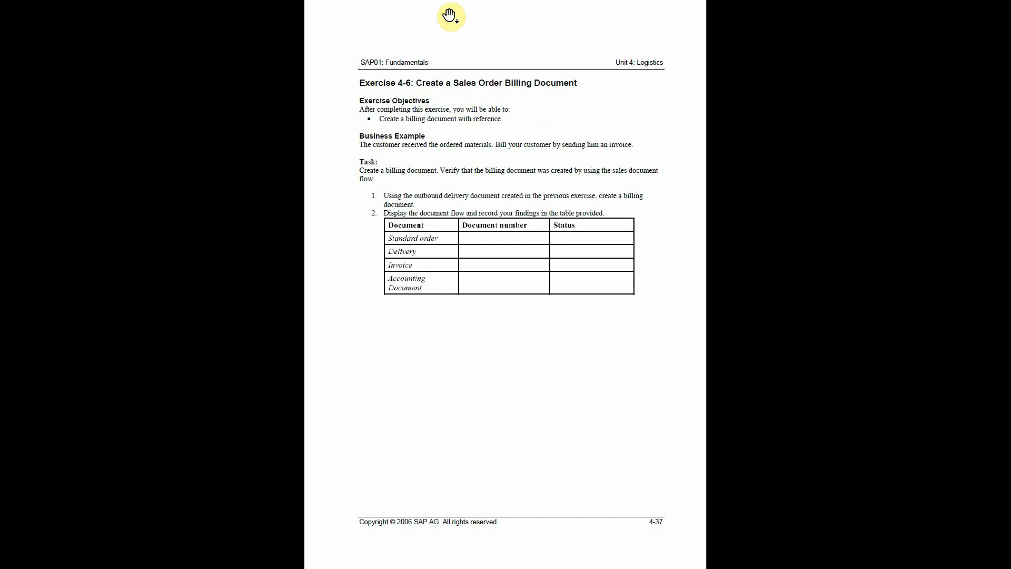
{"action": "key", "text": "Escape"}
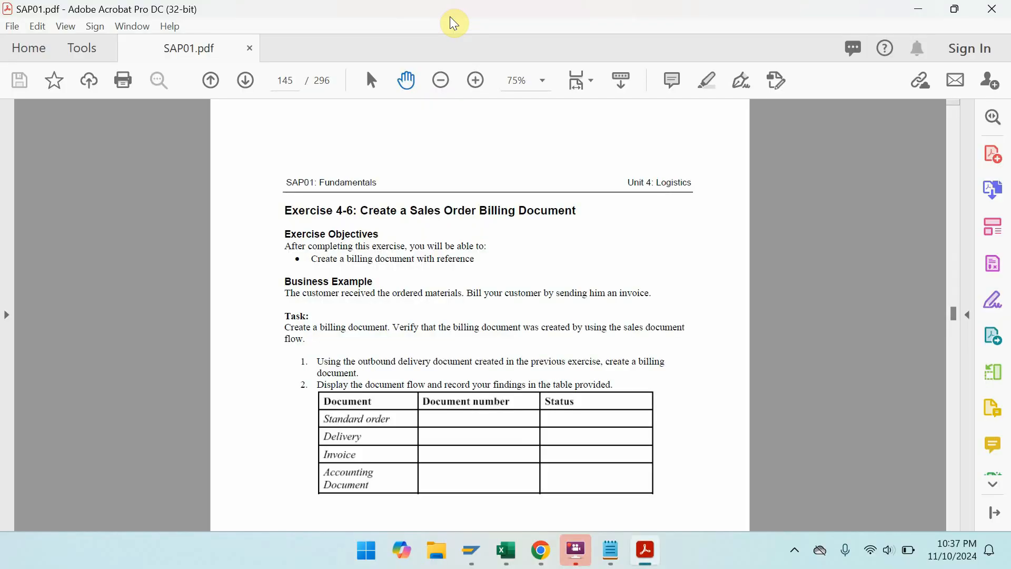
{"action": "double_click", "coordinate": [449, 17]}
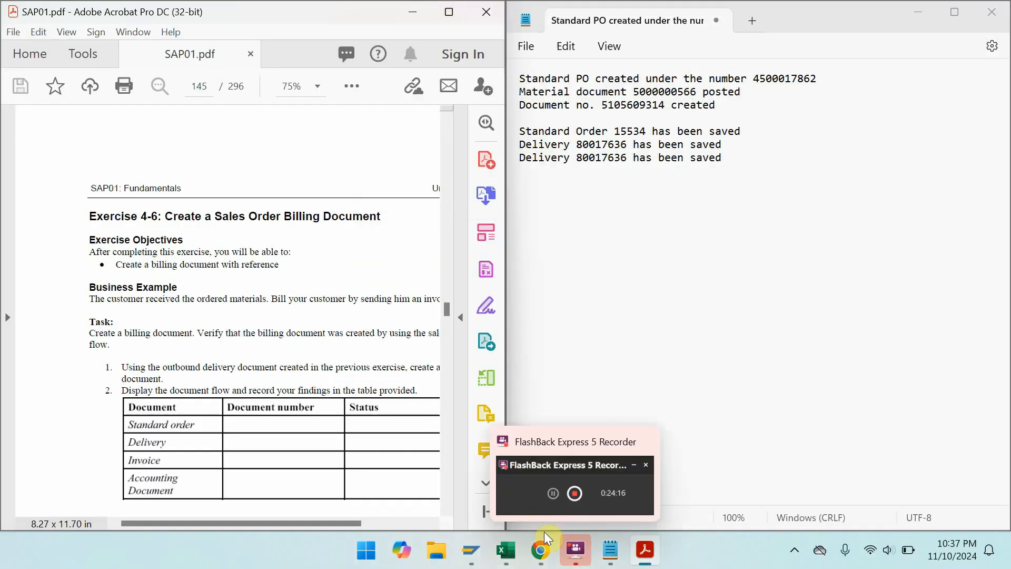
{"action": "mouse_move", "coordinate": [477, 540]}
{"action": "left_click", "coordinate": [464, 466]}
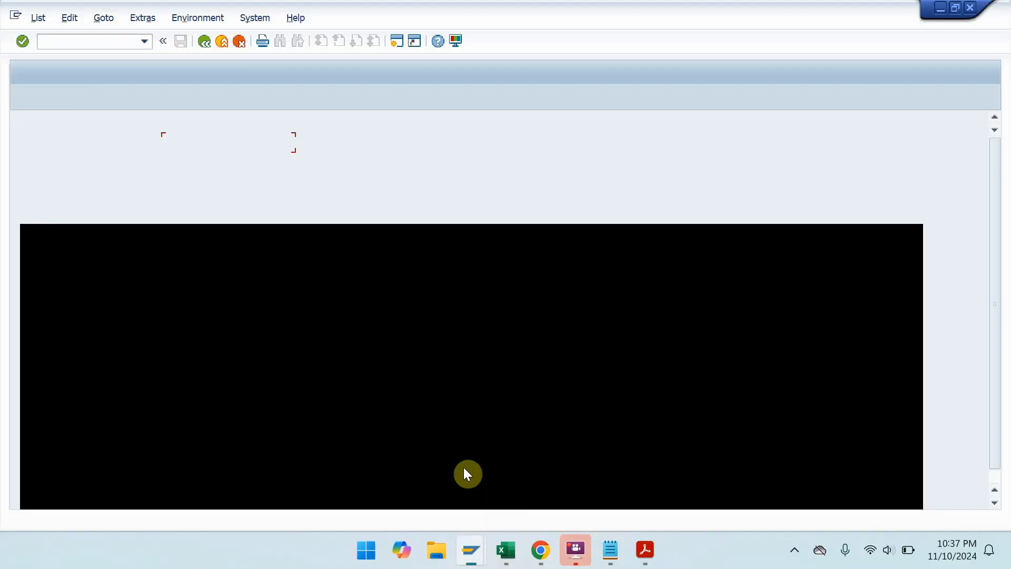
{"action": "key", "text": "super+Right"}
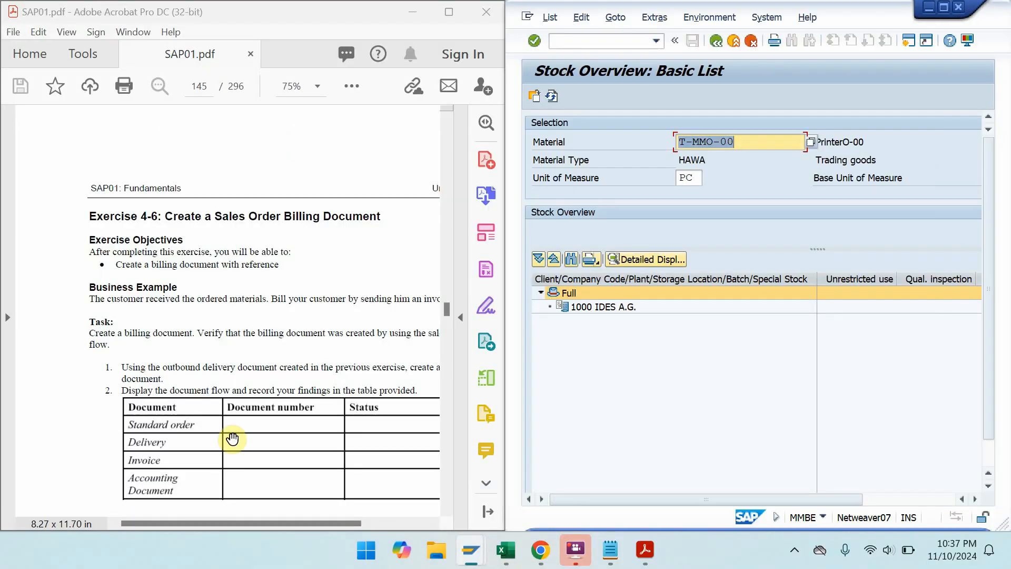
- Scroll the PDF past the Exercise 4-6 table to the Solution 4-6 billing steps
{"action": "left_click_drag", "start_coordinate": [233, 440], "coordinate": [164, 329]}
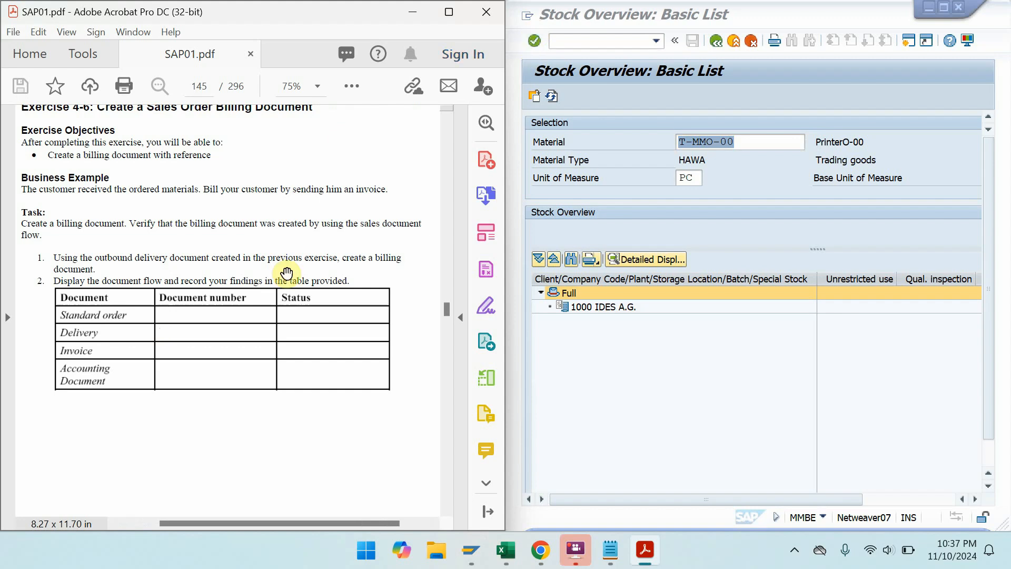
{"action": "left_click_drag", "start_coordinate": [273, 335], "coordinate": [309, 60]}
{"action": "left_click_drag", "start_coordinate": [255, 361], "coordinate": [226, 95]}
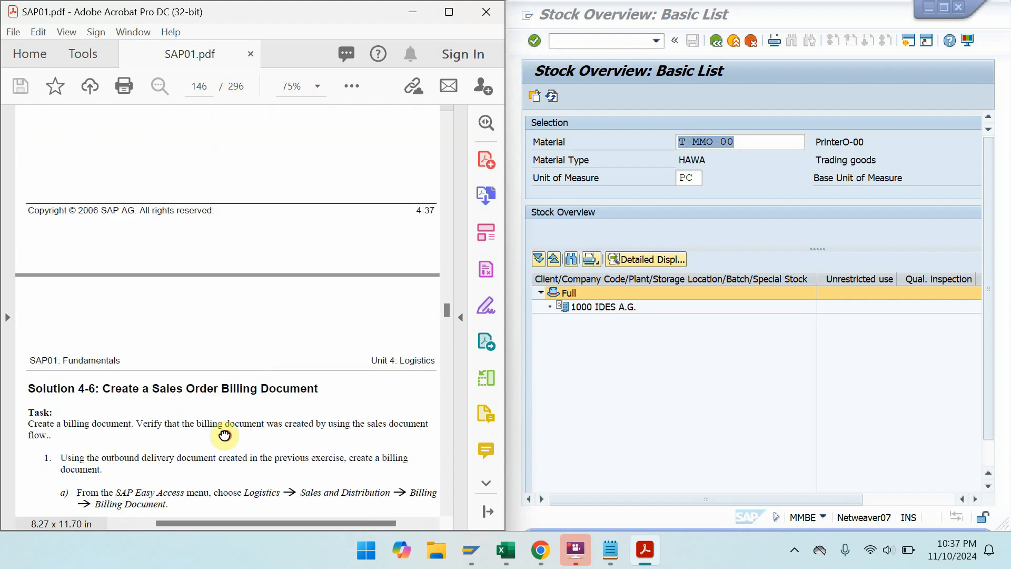
{"action": "left_click_drag", "start_coordinate": [255, 365], "coordinate": [223, 237]}
{"action": "left_click_drag", "start_coordinate": [207, 356], "coordinate": [210, 280]}
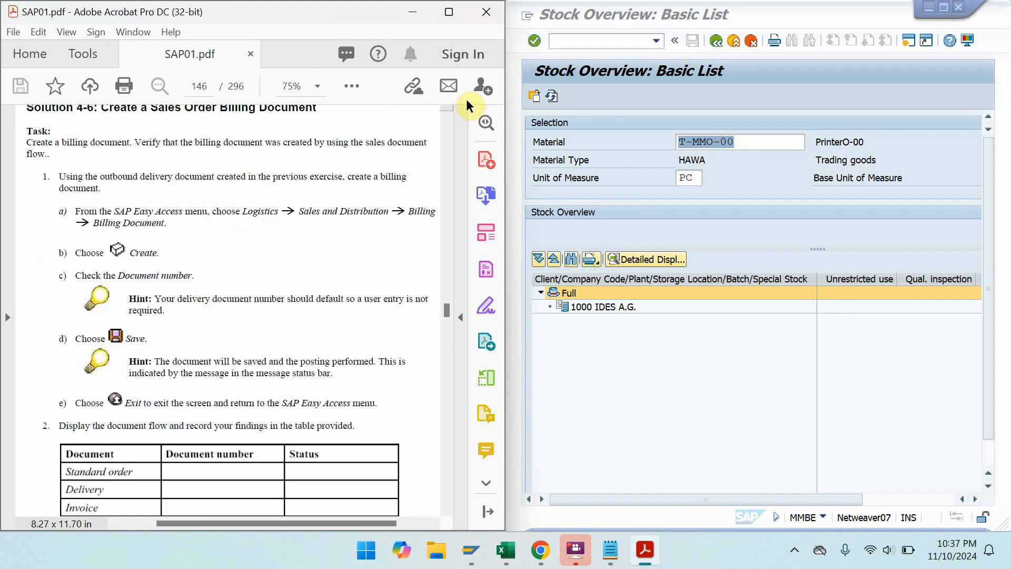
{"action": "left_click", "coordinate": [576, 39]}
- Enter /n, then open VF01 via Logistics > Sales and Distribution > Billing > Billing Document, checking delivery 80017636 in the notes
{"action": "type", "text": "/n"}
{"action": "key", "text": "Return"}
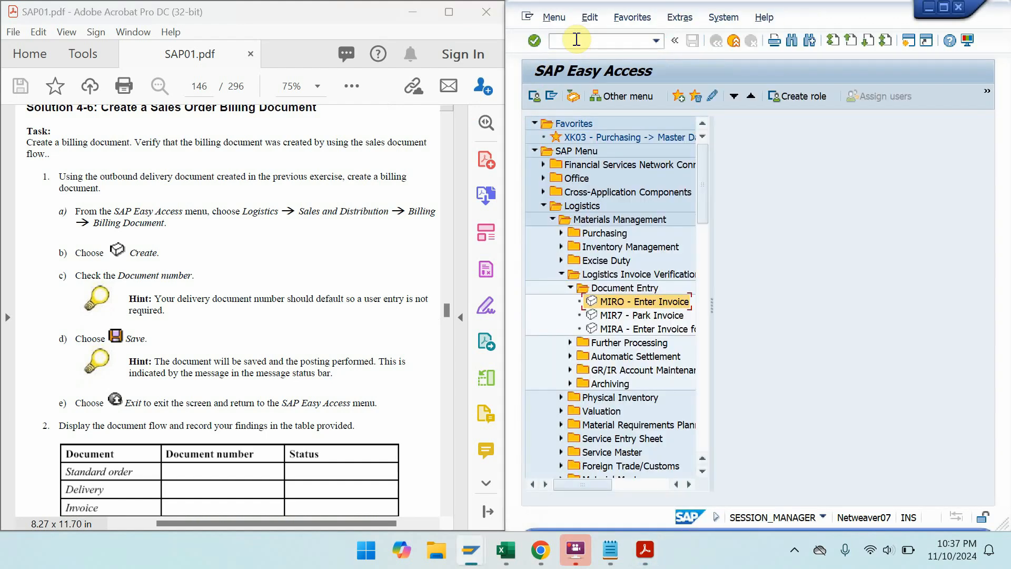
{"action": "left_click", "coordinate": [565, 205]}
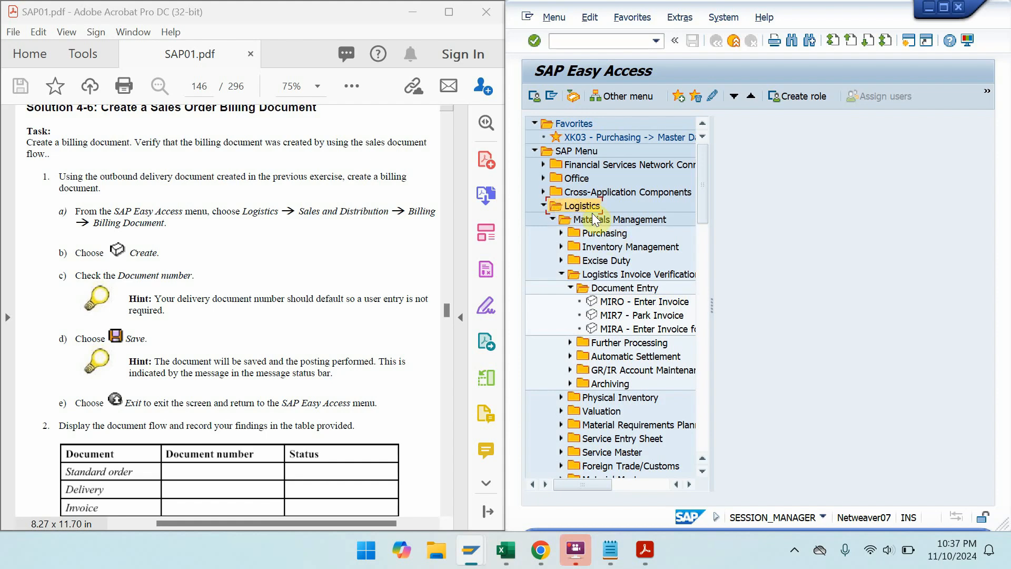
{"action": "left_click", "coordinate": [553, 220]}
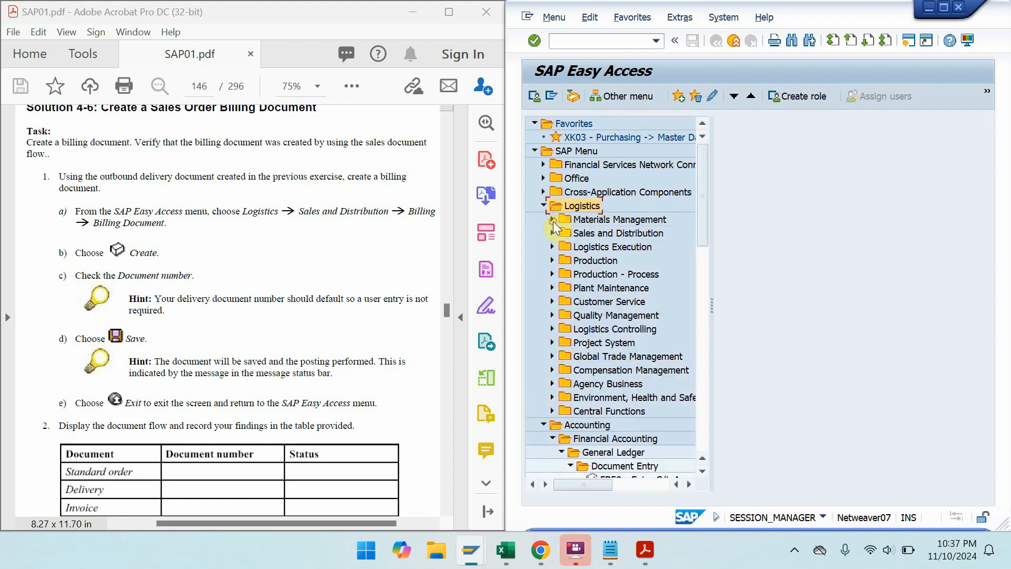
{"action": "double_click", "coordinate": [587, 234]}
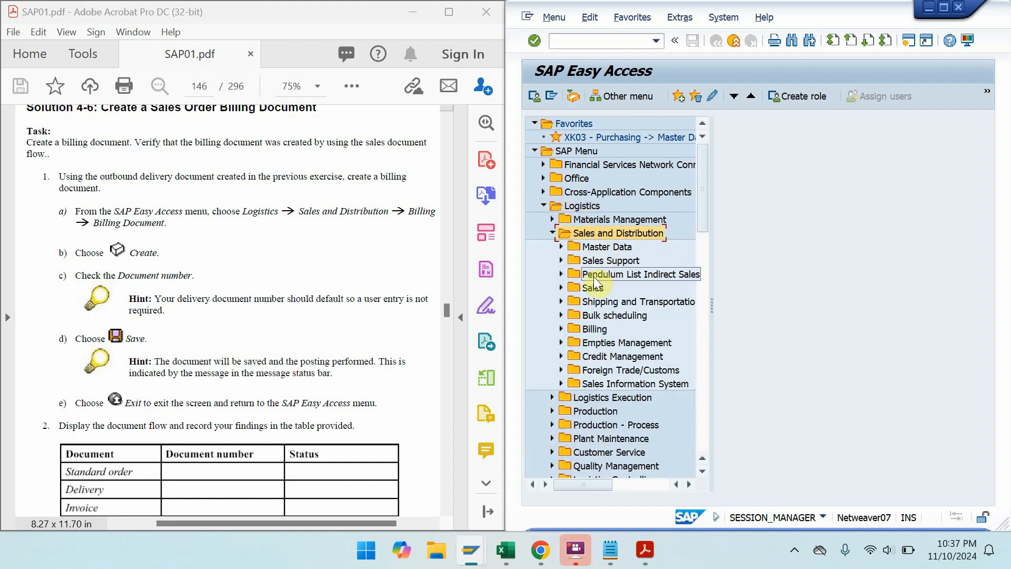
{"action": "double_click", "coordinate": [593, 327]}
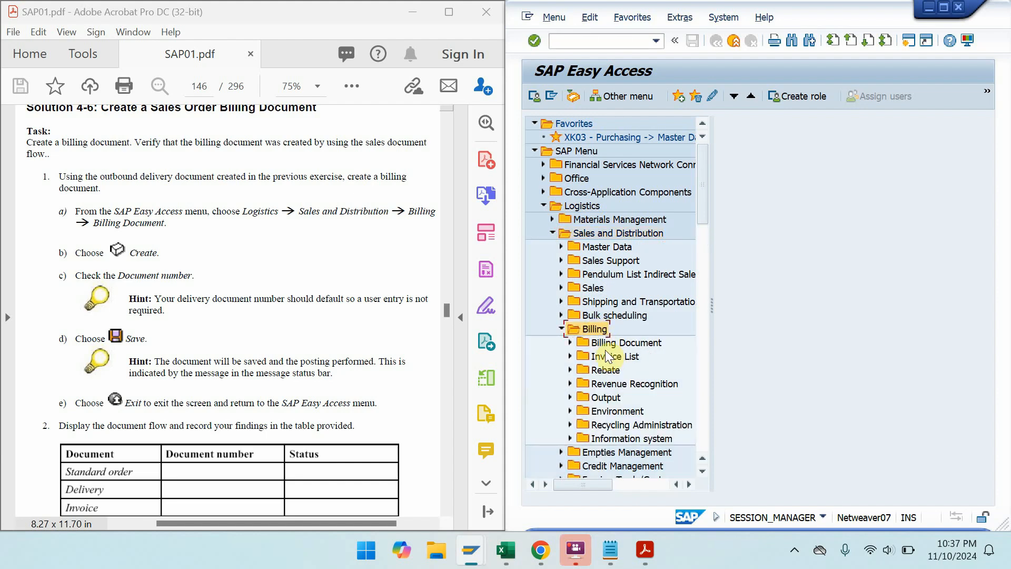
{"action": "double_click", "coordinate": [606, 346]}
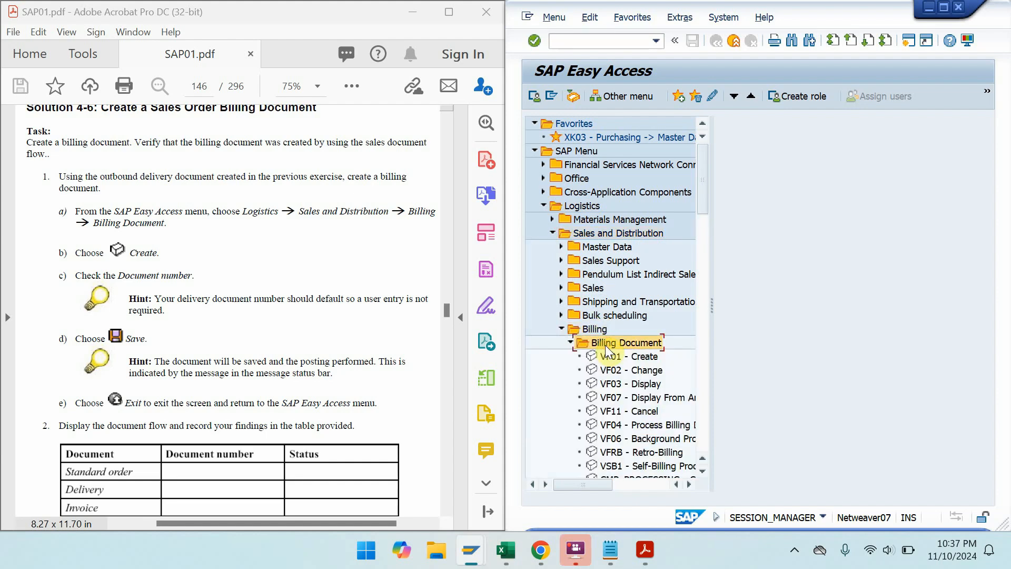
{"action": "double_click", "coordinate": [641, 356]}
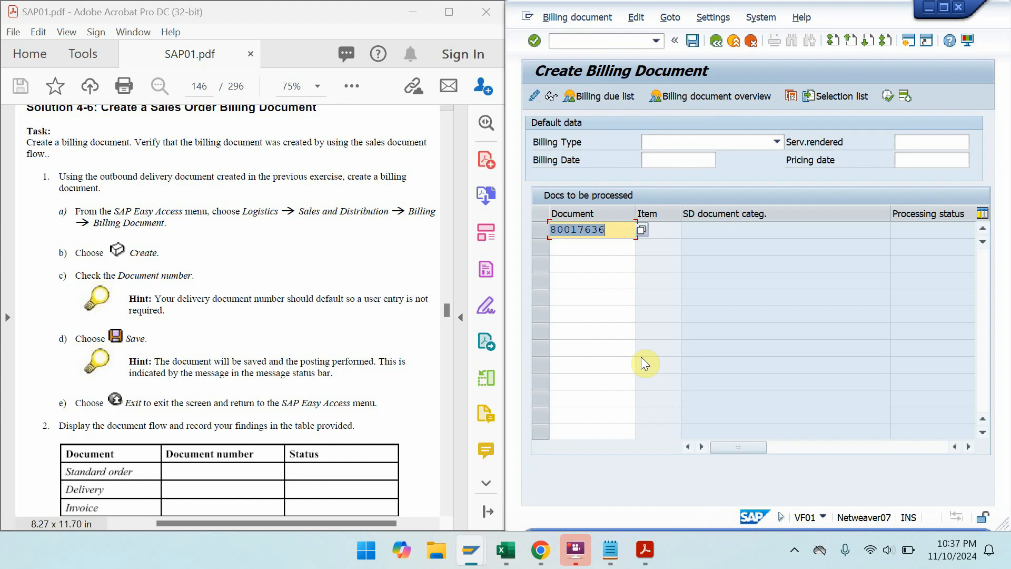
{"action": "left_click", "coordinate": [608, 542]}
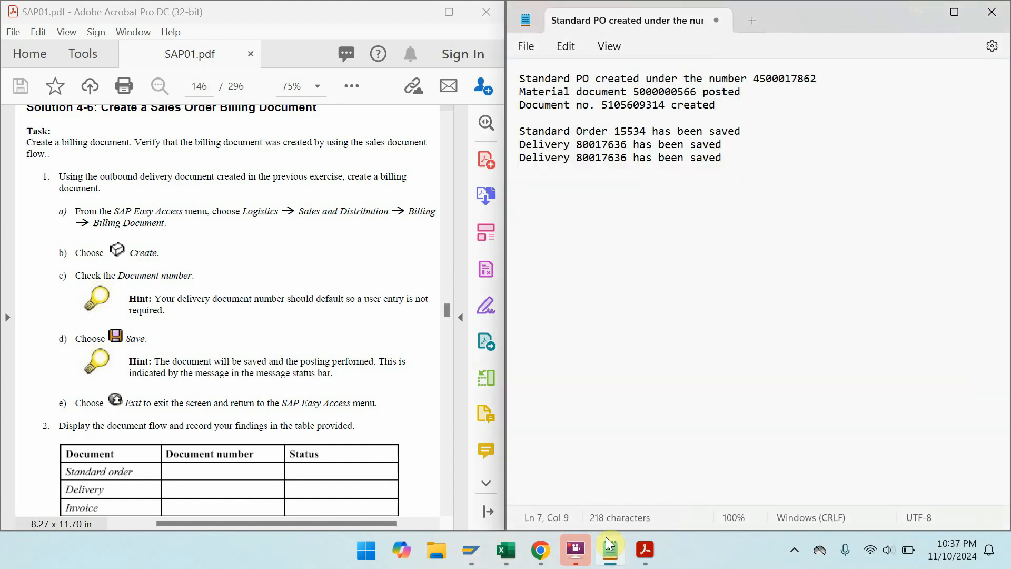
{"action": "left_click", "coordinate": [606, 536]}
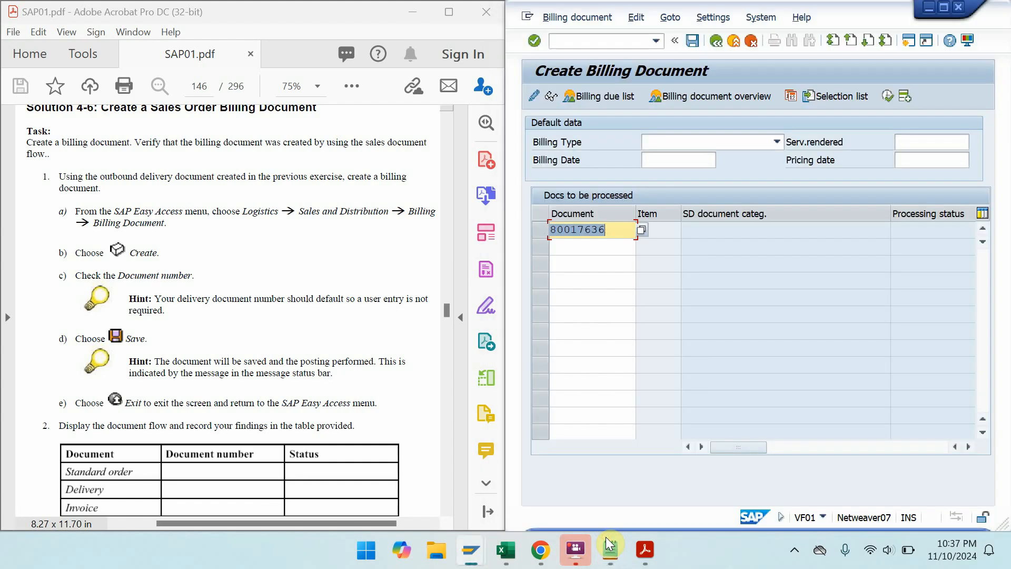
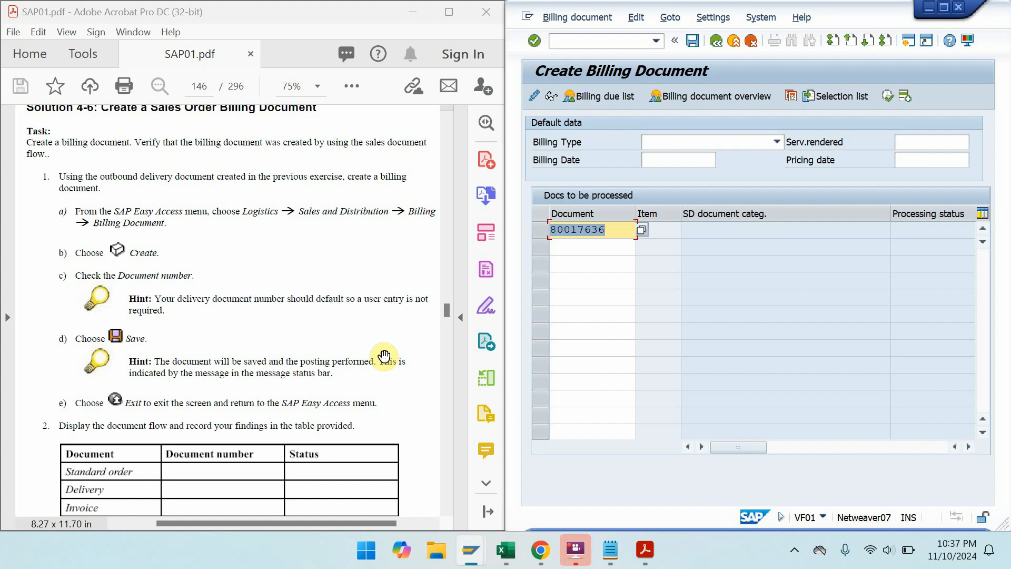
- Create the invoice from delivery 80017636 and save it as billing document 90039447
{"action": "key", "text": "Return"}
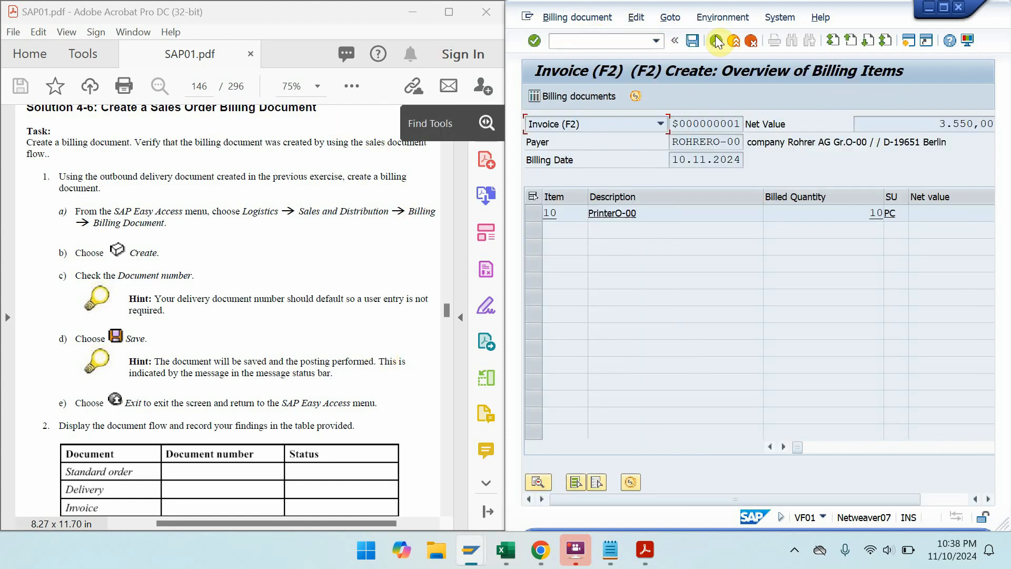
{"action": "left_click", "coordinate": [699, 42]}
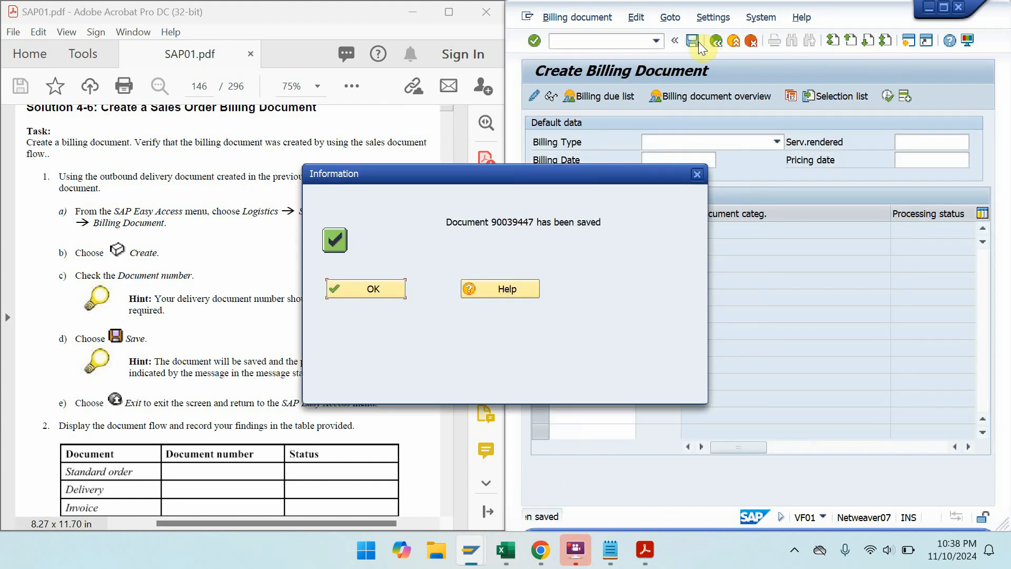
{"action": "left_click", "coordinate": [395, 292]}
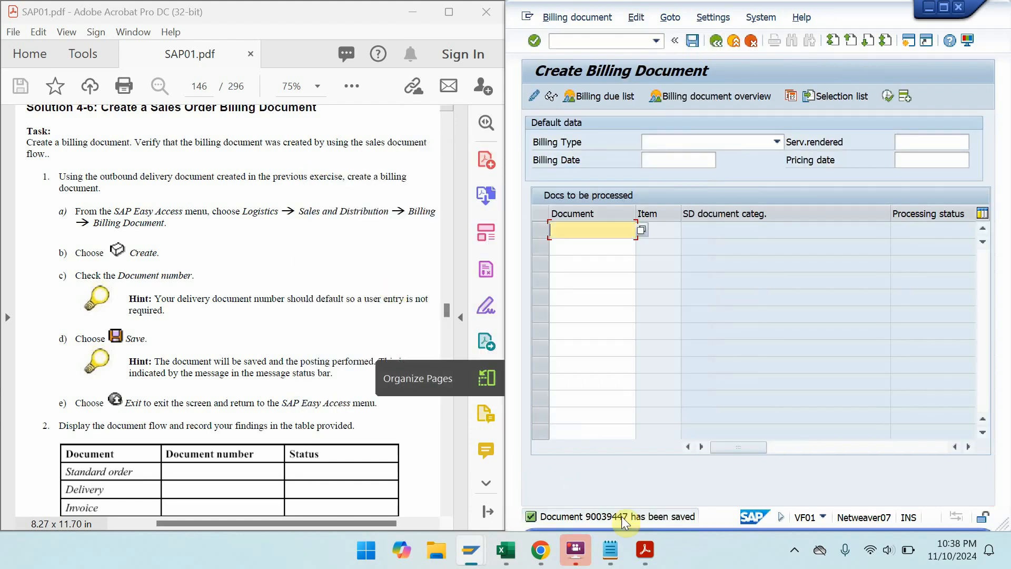
- Open the saved-message details and select the 'Document 90039447 has been saved' text
{"action": "mouse_move", "coordinate": [645, 550]}
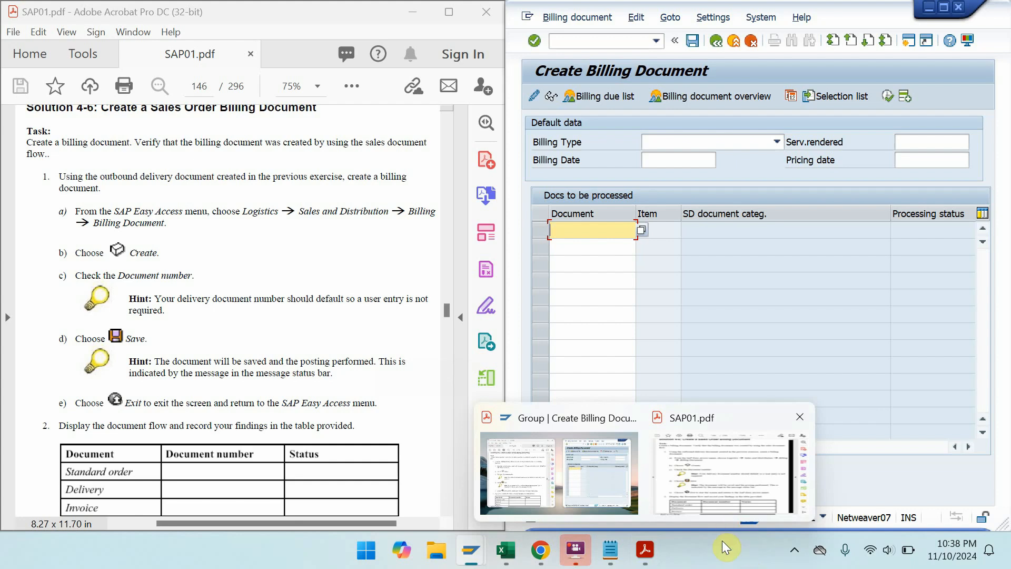
{"action": "left_click", "coordinate": [663, 520]}
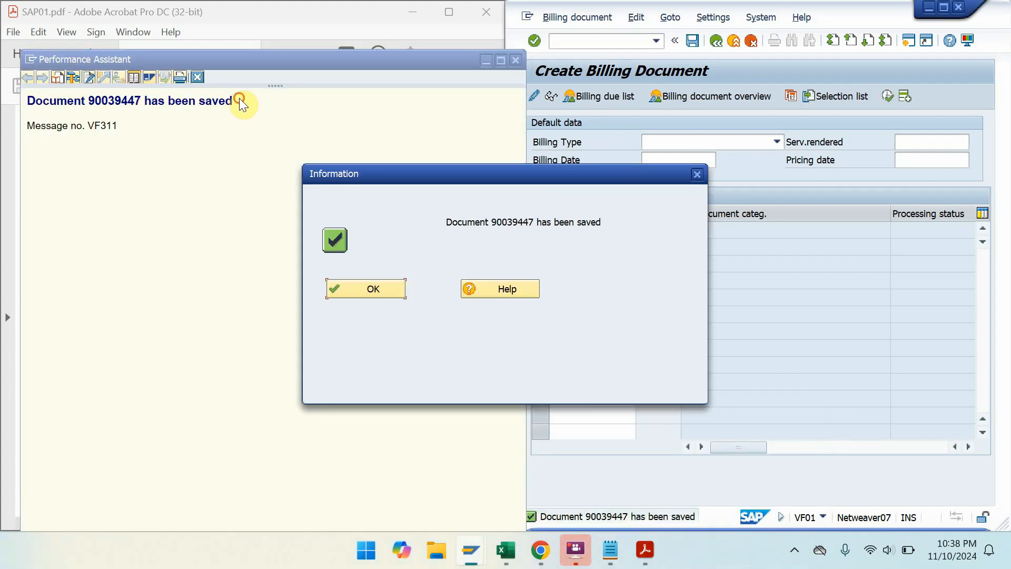
{"action": "left_click_drag", "start_coordinate": [239, 99], "coordinate": [63, 99]}
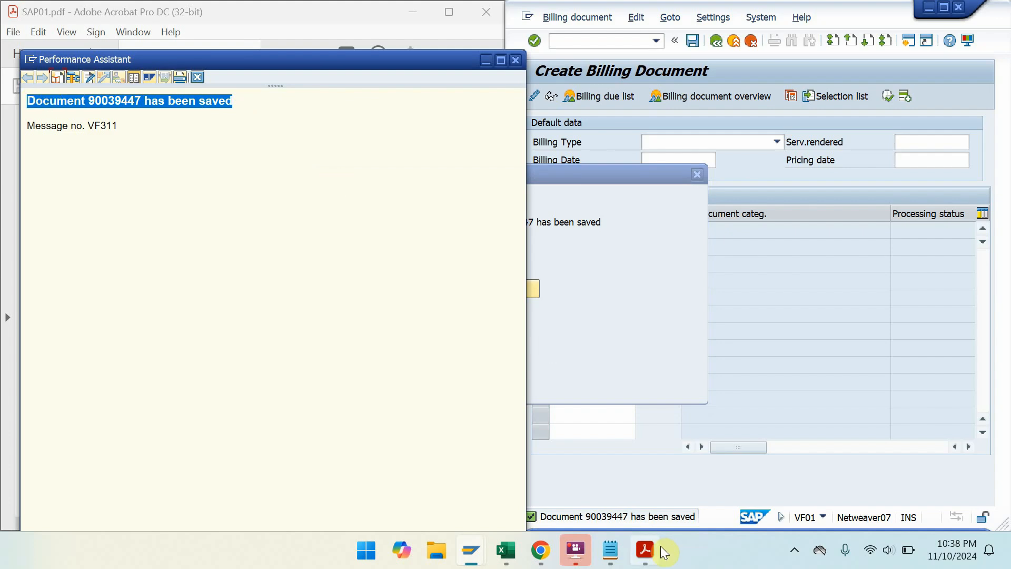
{"action": "left_click", "coordinate": [618, 561]}
- Log 'Document 90039447 has been saved' in Notepad and page the manual to the Production lesson
{"action": "left_click", "coordinate": [782, 170]}
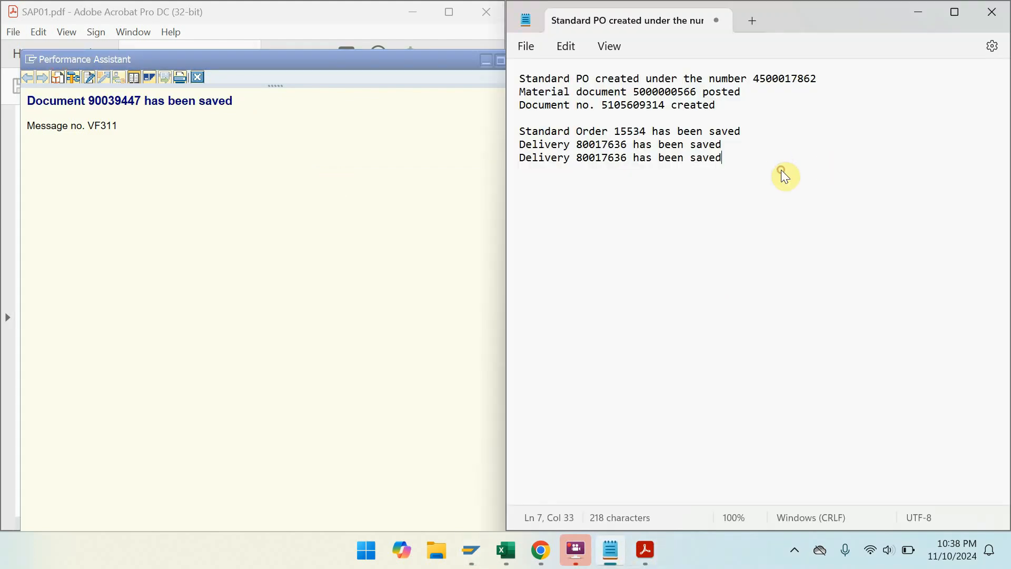
{"action": "type", "text": "Document 90039447 has been saved"}
{"action": "left_click", "coordinate": [646, 551]}
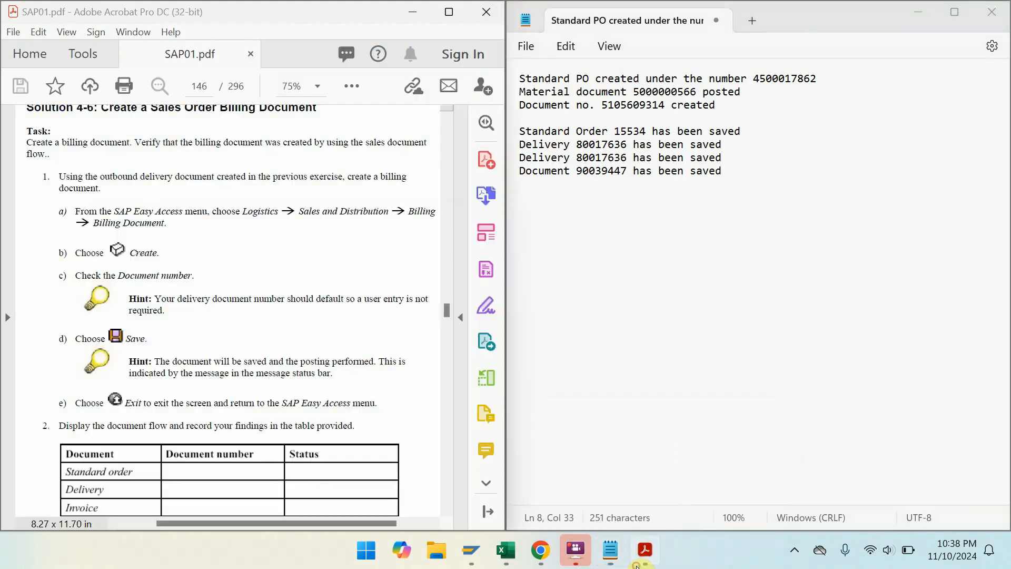
{"action": "key", "text": "ctrl+l"}
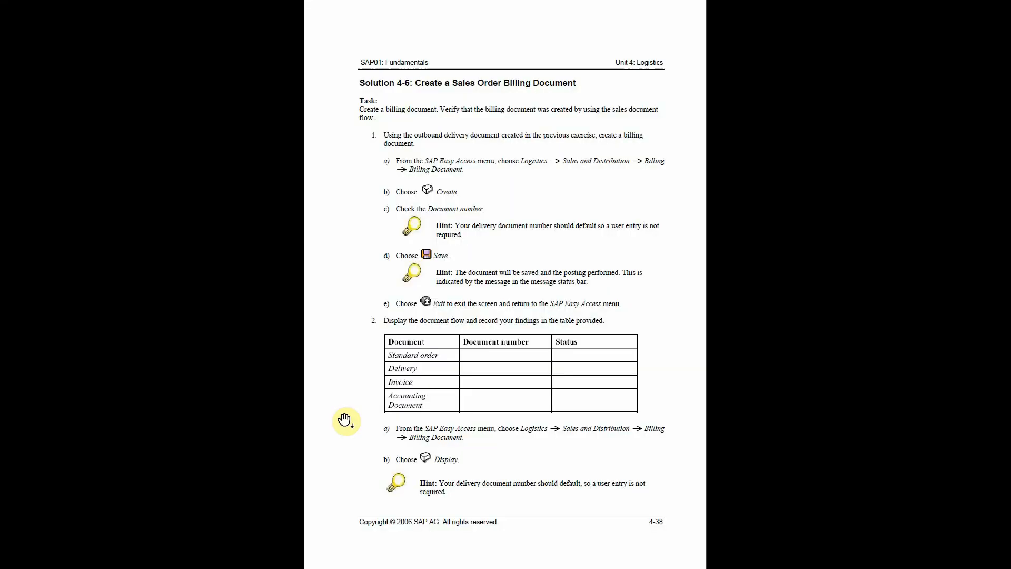
{"action": "left_click", "coordinate": [346, 421]}
{"action": "left_click", "coordinate": [346, 421]}
{"action": "left_click", "coordinate": [346, 420]}
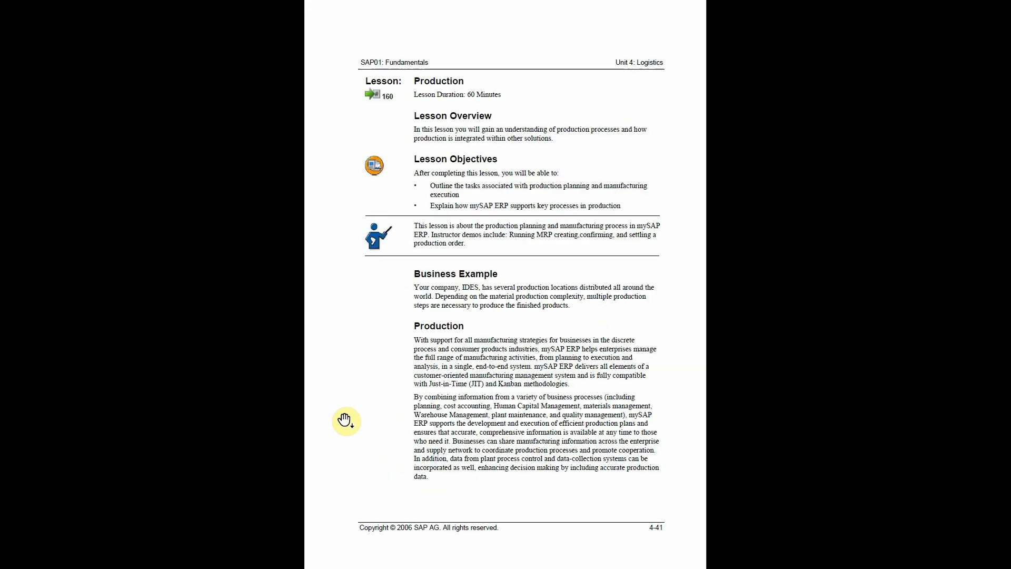
{"action": "left_click", "coordinate": [346, 421]}
{"action": "left_click", "coordinate": [345, 421]}
{"action": "key", "text": "Escape"}
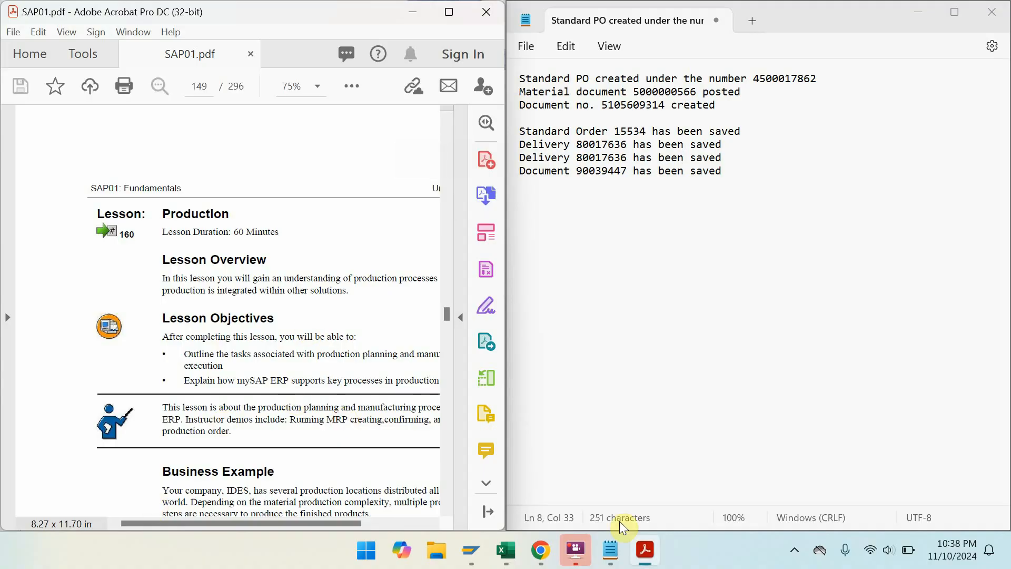
- Close the SAP Performance Assistant message window
{"action": "mouse_move", "coordinate": [471, 551]}
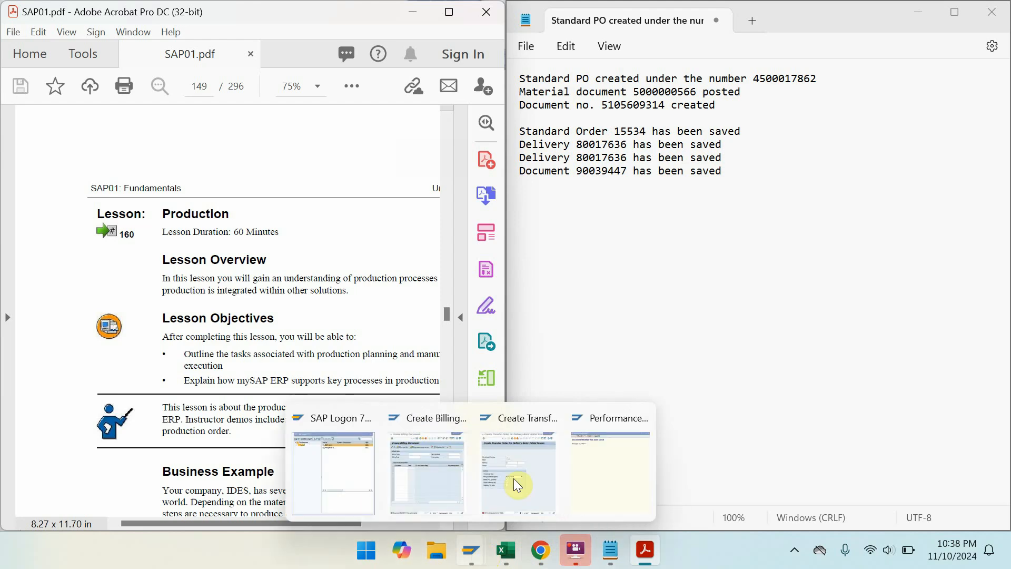
{"action": "left_click", "coordinate": [609, 467]}
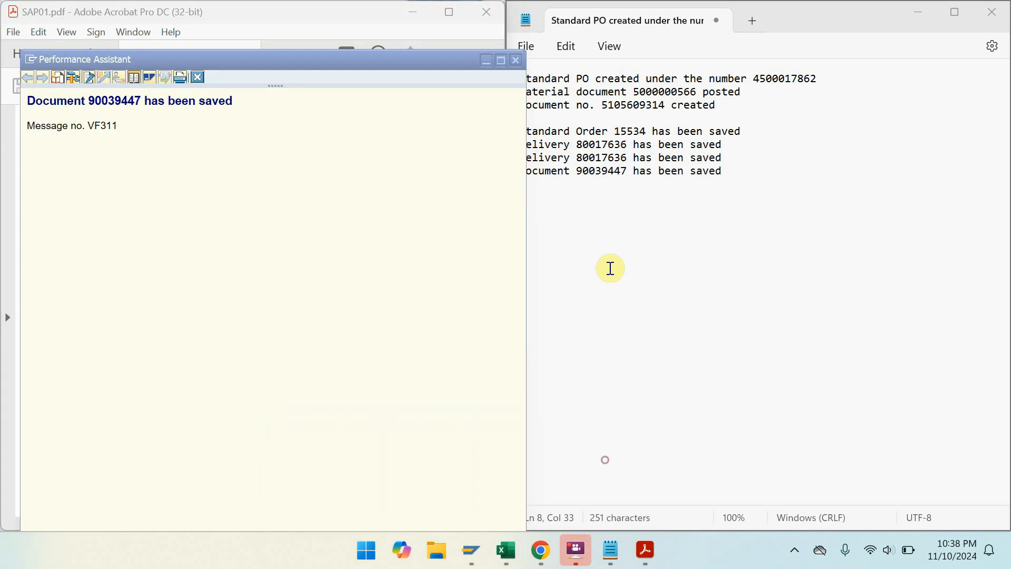
{"action": "left_click", "coordinate": [516, 60]}
- Page the manual to page 169, Solution 4-7: Display a Bill of Material
{"action": "mouse_move", "coordinate": [574, 548]}
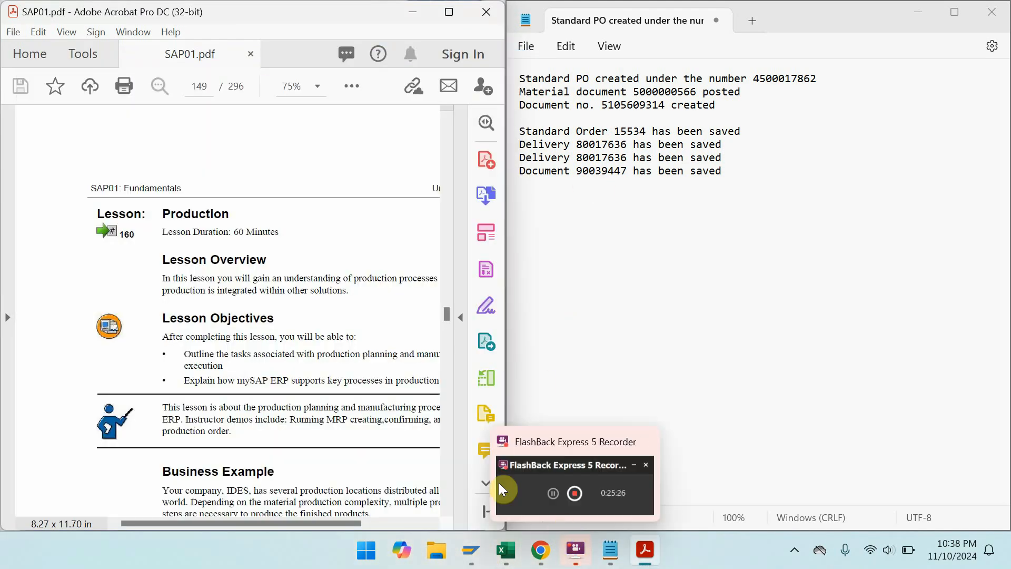
{"action": "left_click", "coordinate": [451, 12]}
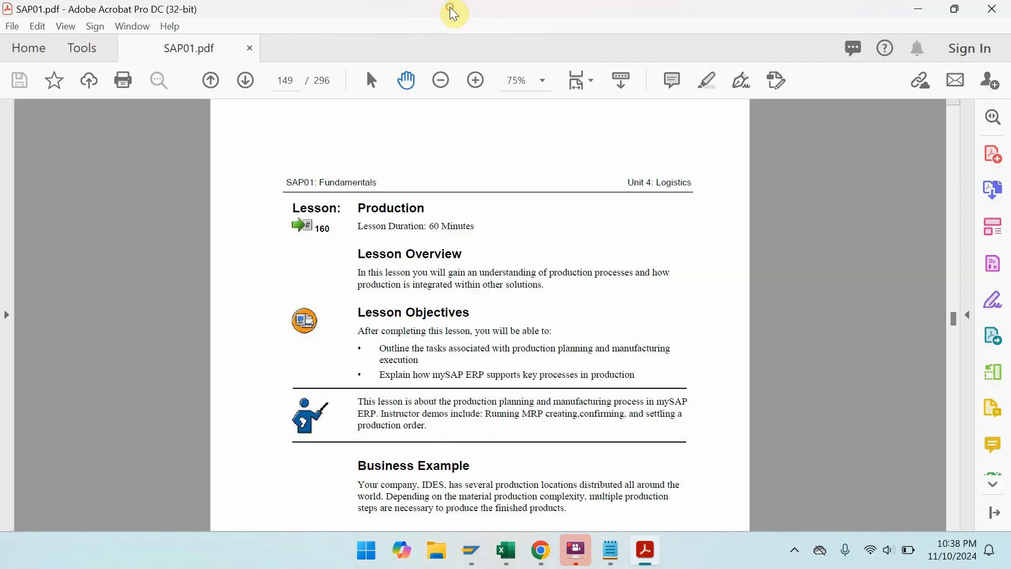
{"action": "key", "text": "ctrl+l"}
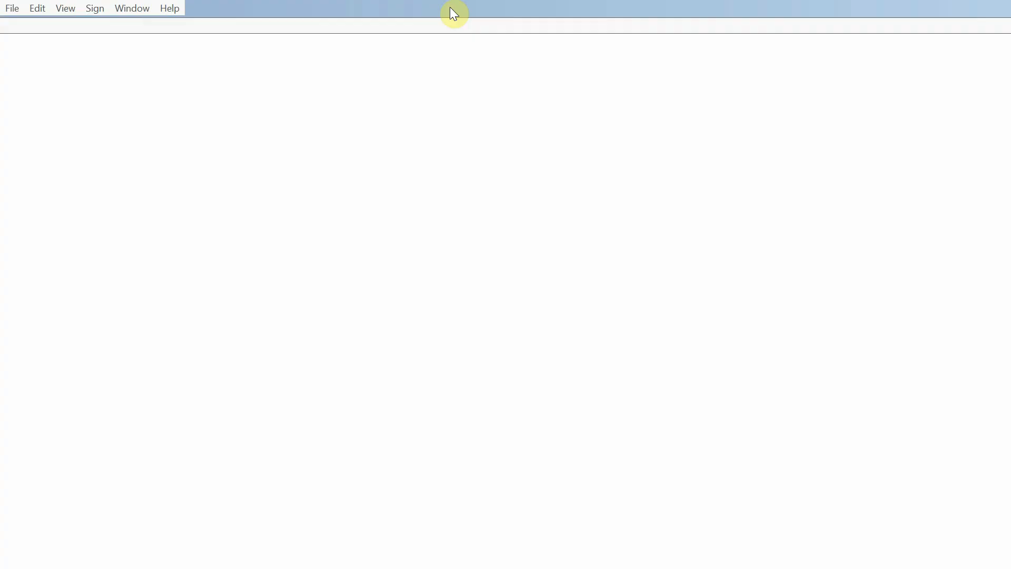
{"action": "scroll", "coordinate": [450, 6], "scroll_direction": "down", "scroll_amount": 4}
{"action": "scroll", "coordinate": [451, 7], "scroll_direction": "down", "scroll_amount": 7}
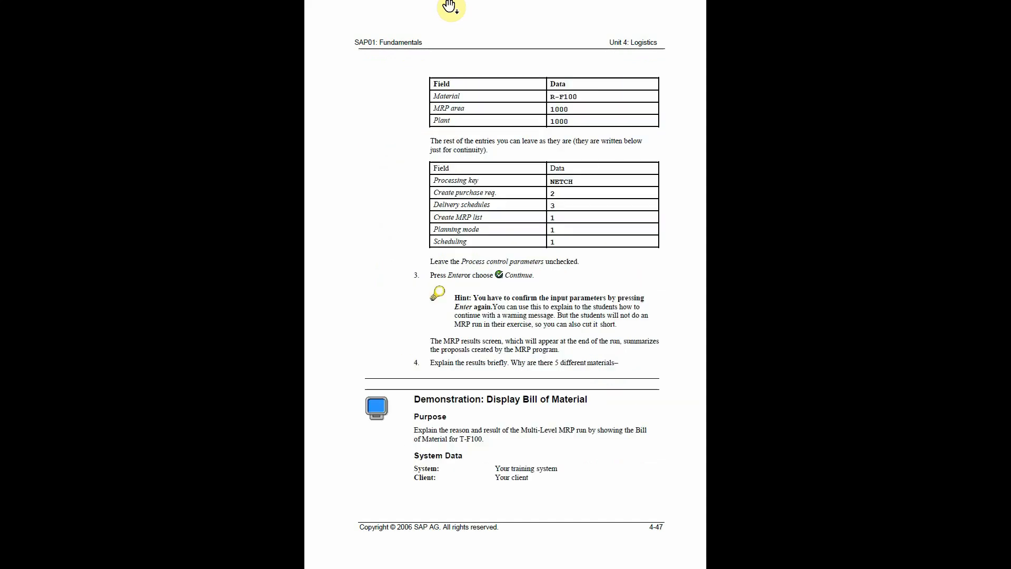
{"action": "scroll", "coordinate": [462, 20], "scroll_direction": "down", "scroll_amount": 4}
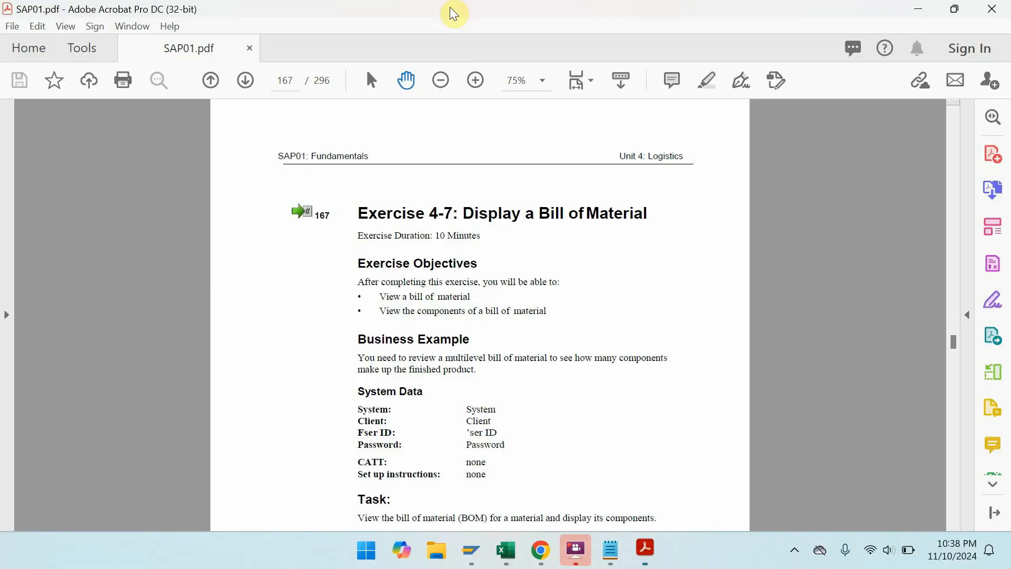
{"action": "key", "text": "ctrl+l"}
{"action": "scroll", "coordinate": [450, 7], "scroll_direction": "down", "scroll_amount": 1}
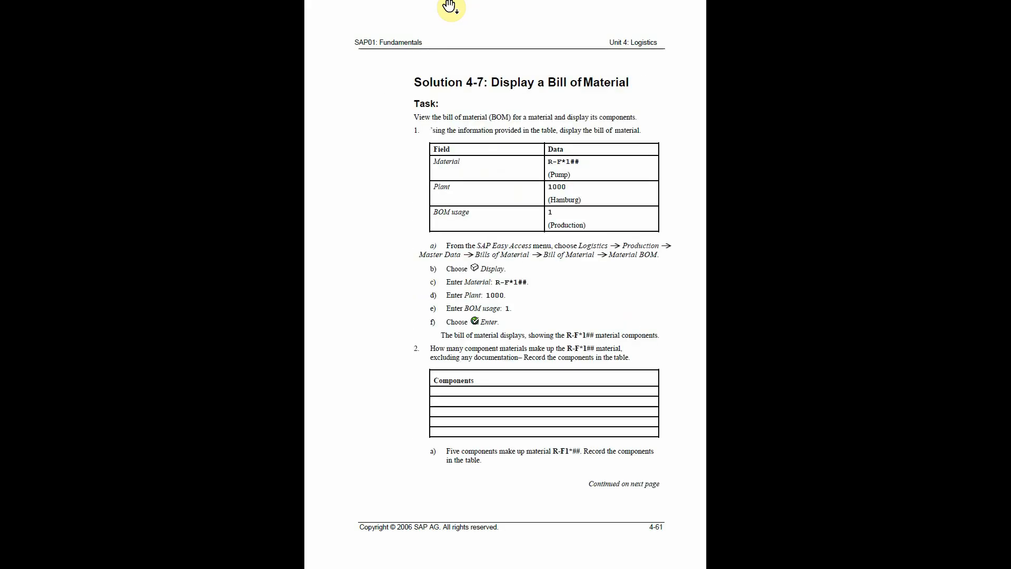
{"action": "key", "text": "Escape"}
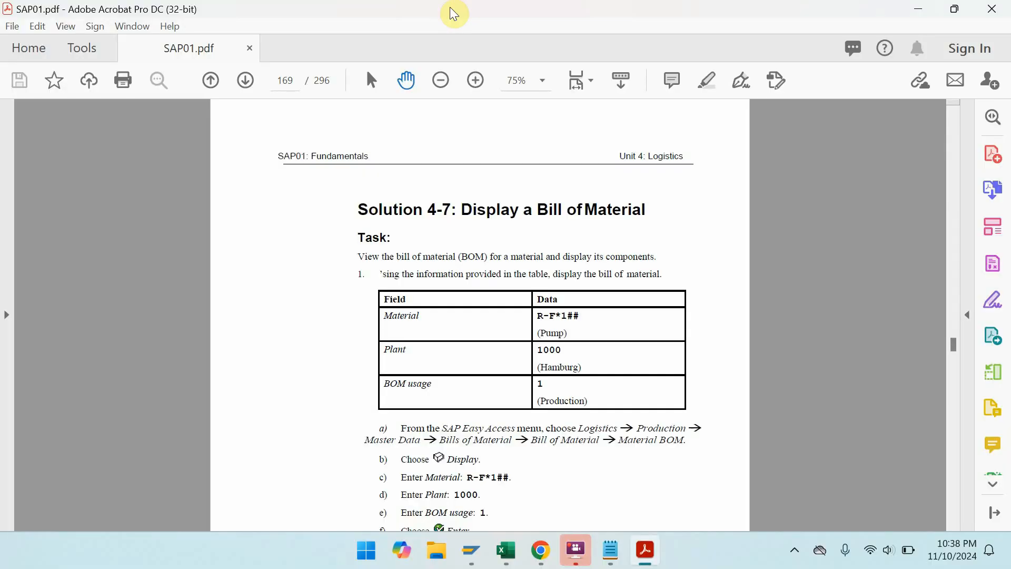
{"action": "double_click", "coordinate": [450, 11]}
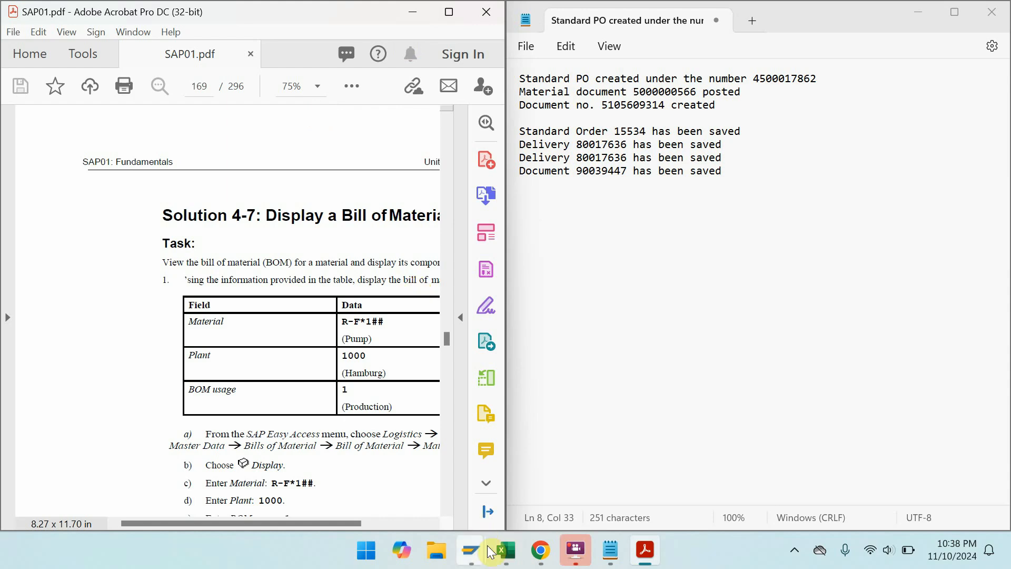
- Place the SAP billing window beside the manual, showing the solution steps
{"action": "mouse_move", "coordinate": [576, 549]}
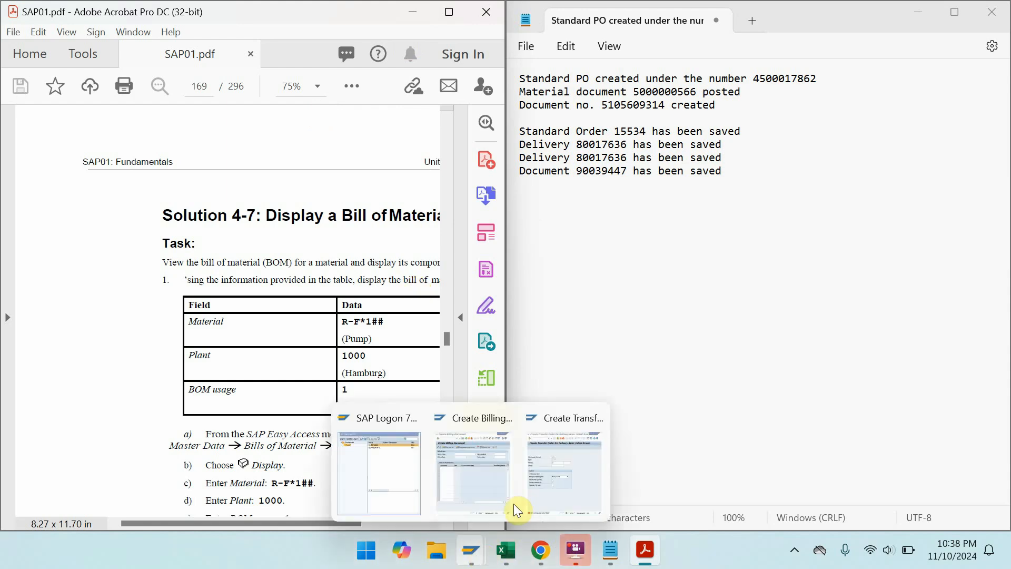
{"action": "left_click", "coordinate": [497, 472]}
{"action": "left_click_drag", "start_coordinate": [313, 370], "coordinate": [205, 305]}
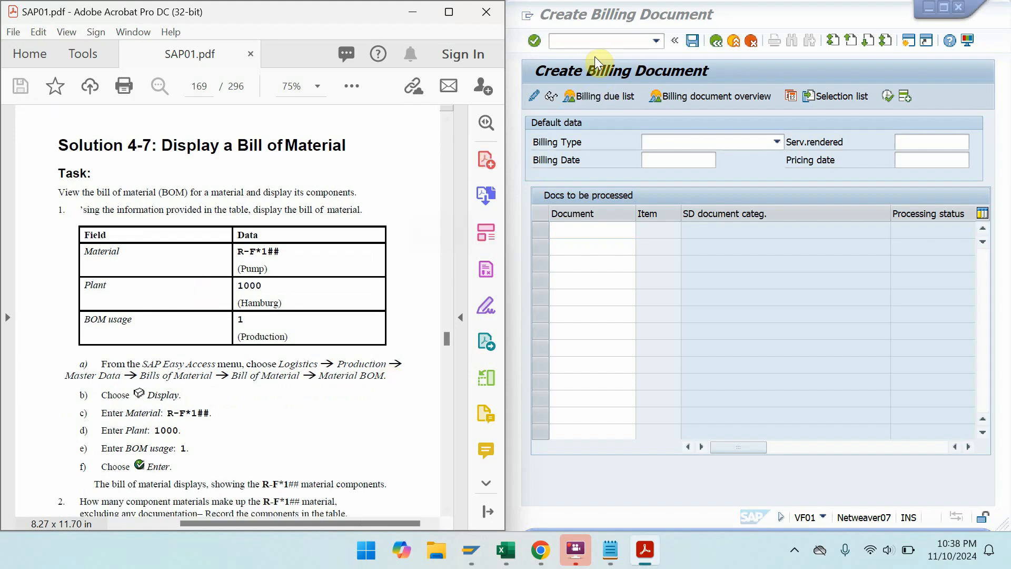
- Leave billing with /N to return to the SAP Easy Access menu
{"action": "left_click", "coordinate": [594, 43]}
{"action": "type", "text": "/N"}
{"action": "key", "text": "Return"}
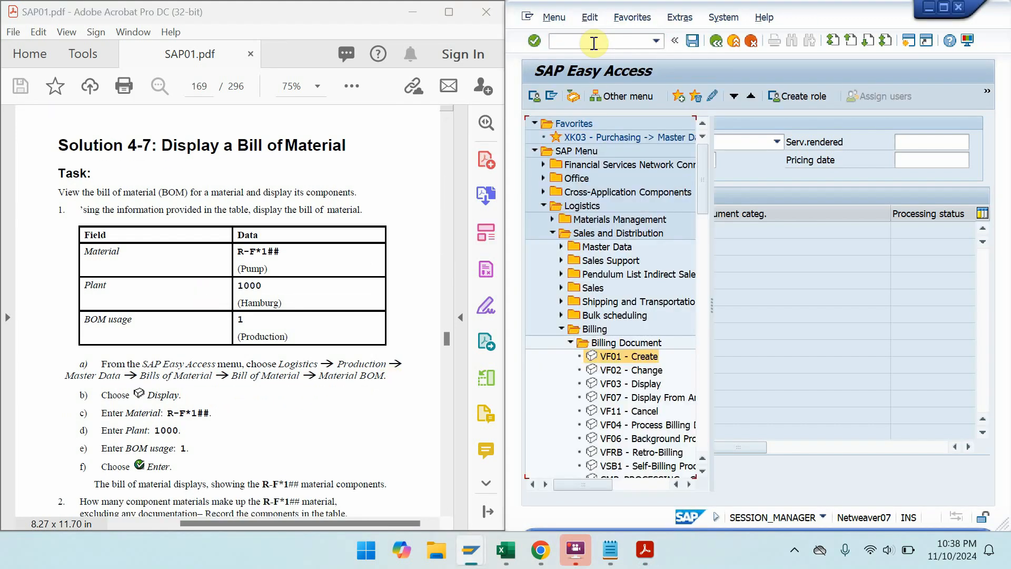
- Open CS03 Display via Production > Master Data > Bills of Material > Material BOM
{"action": "left_click", "coordinate": [551, 234]}
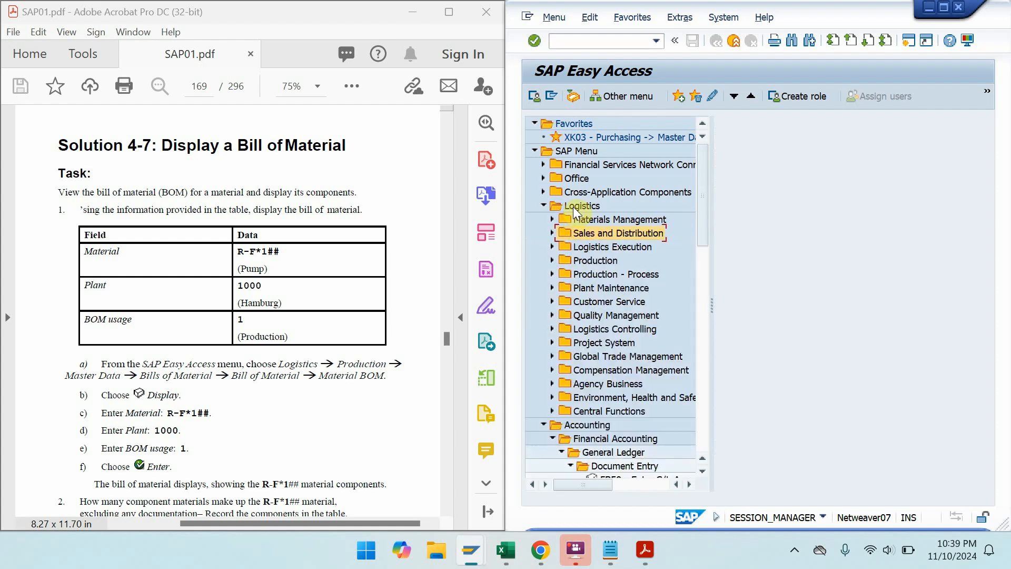
{"action": "double_click", "coordinate": [593, 259]}
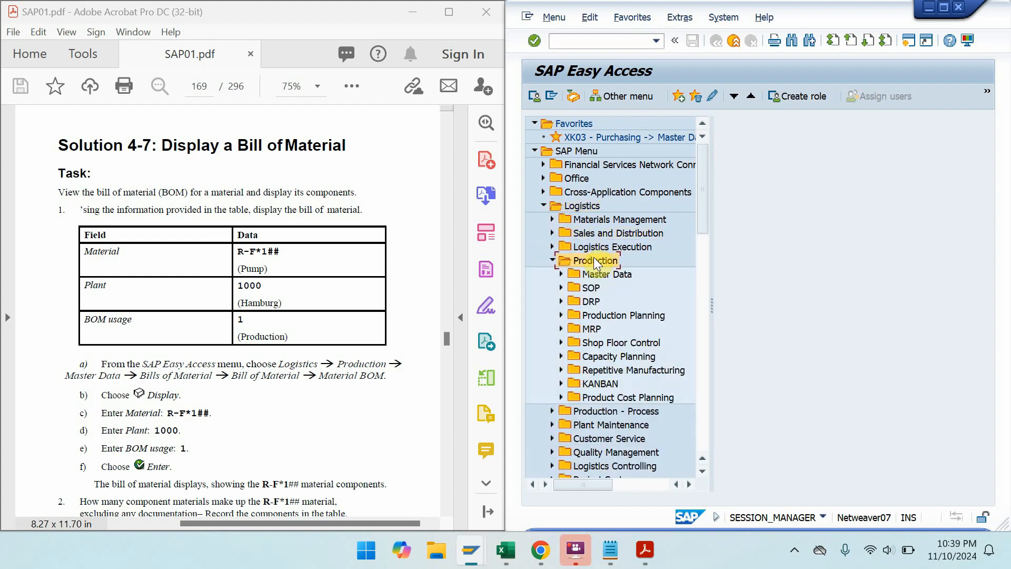
{"action": "double_click", "coordinate": [597, 272]}
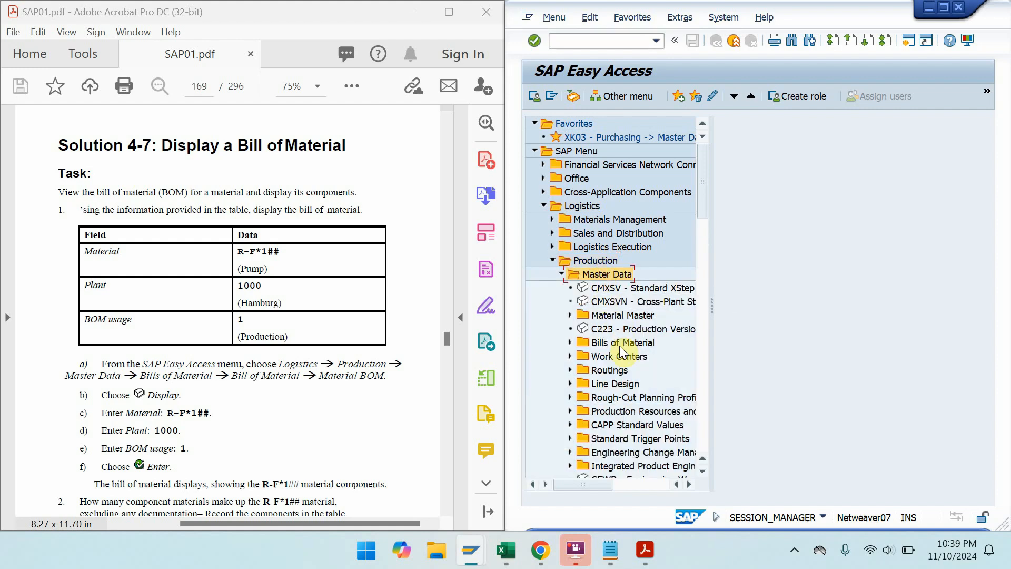
{"action": "double_click", "coordinate": [620, 346]}
{"action": "left_click", "coordinate": [619, 355]}
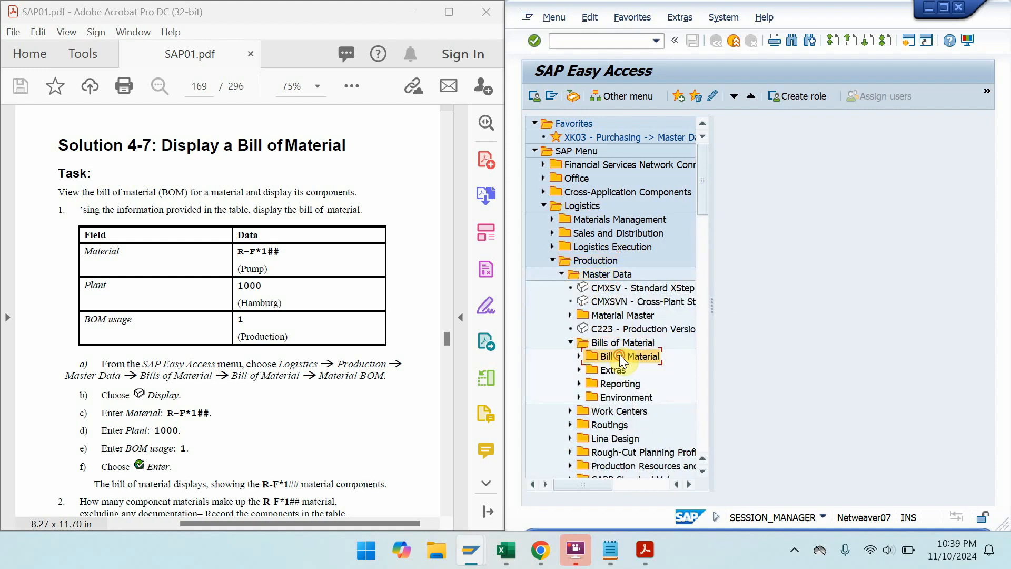
{"action": "double_click", "coordinate": [619, 355]}
{"action": "left_click", "coordinate": [628, 372]}
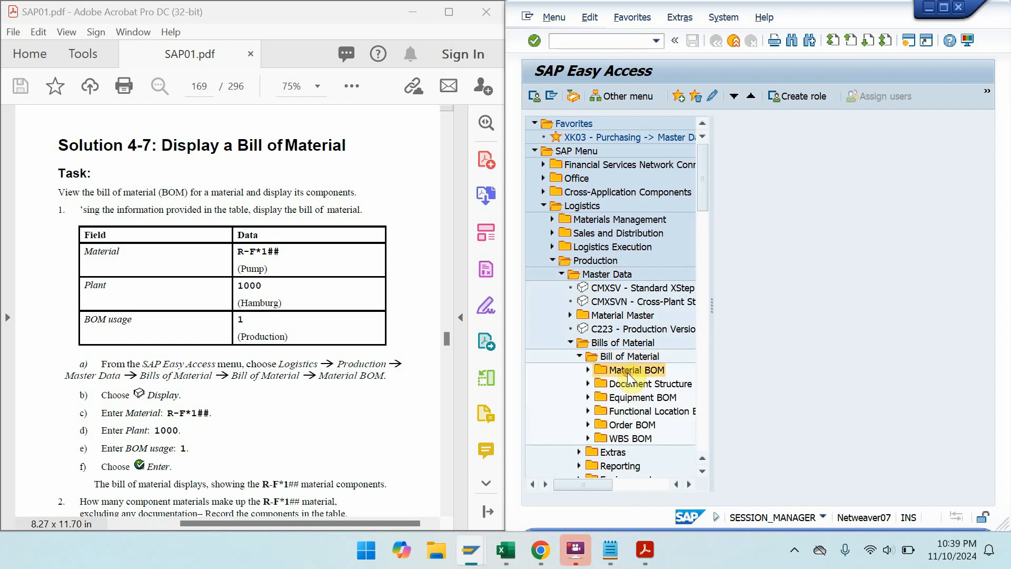
{"action": "double_click", "coordinate": [627, 372]}
{"action": "double_click", "coordinate": [649, 410]}
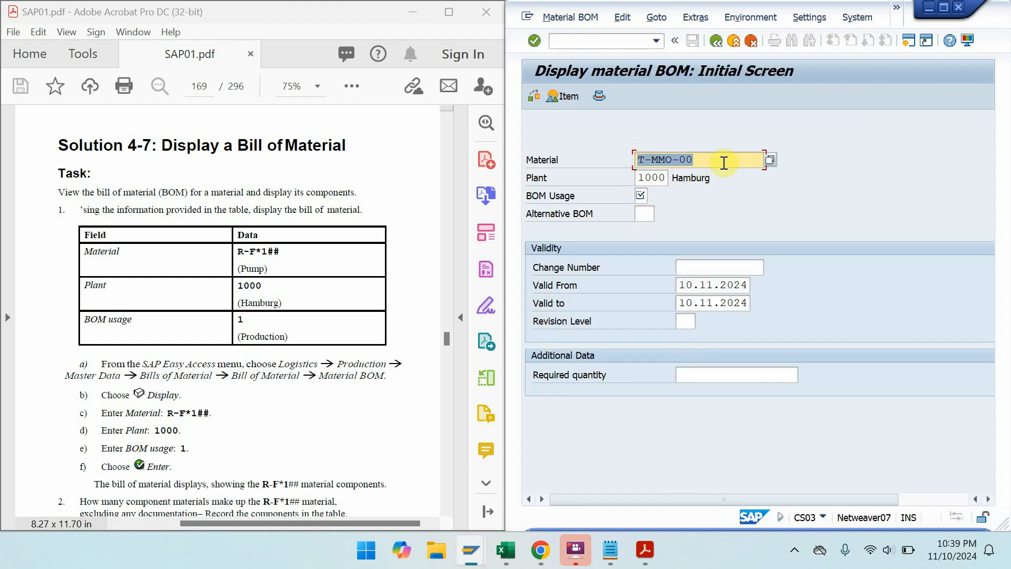
- Copy material number R-FO100 from cell J10 of the login-check workbook
{"action": "mouse_move", "coordinate": [505, 551]}
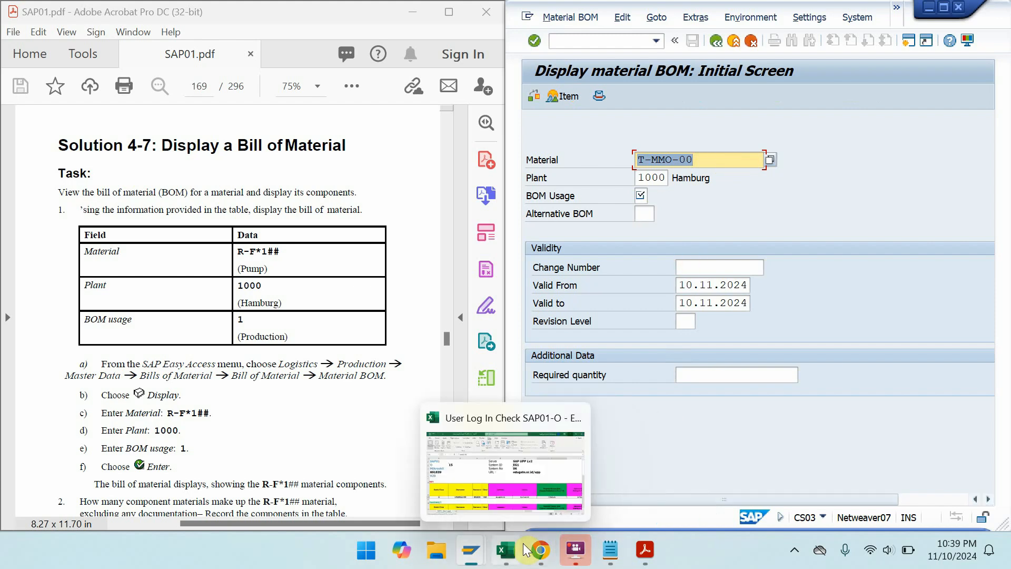
{"action": "left_click", "coordinate": [485, 472]}
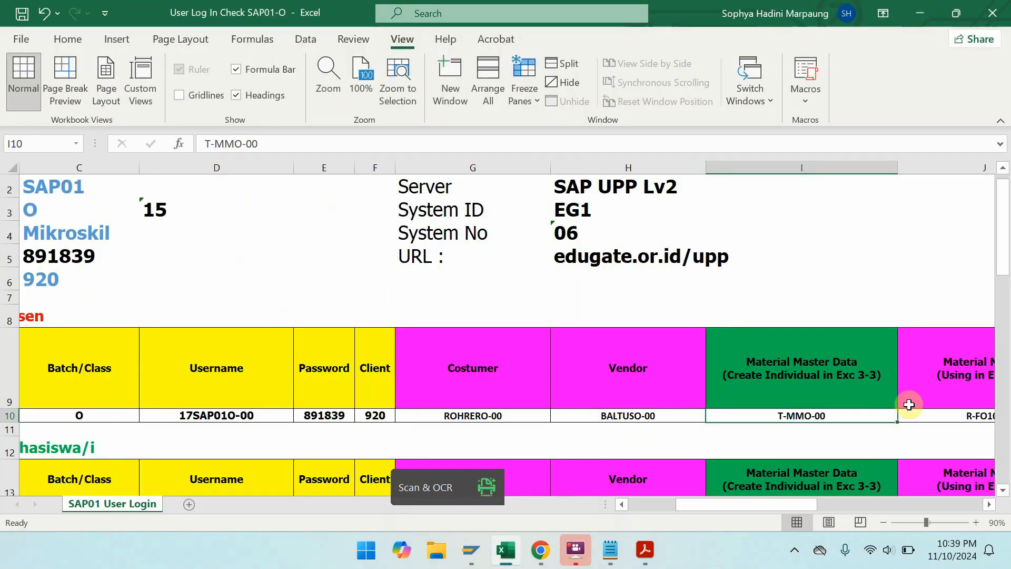
{"action": "left_click", "coordinate": [935, 418]}
{"action": "key", "text": "ctrl+c"}
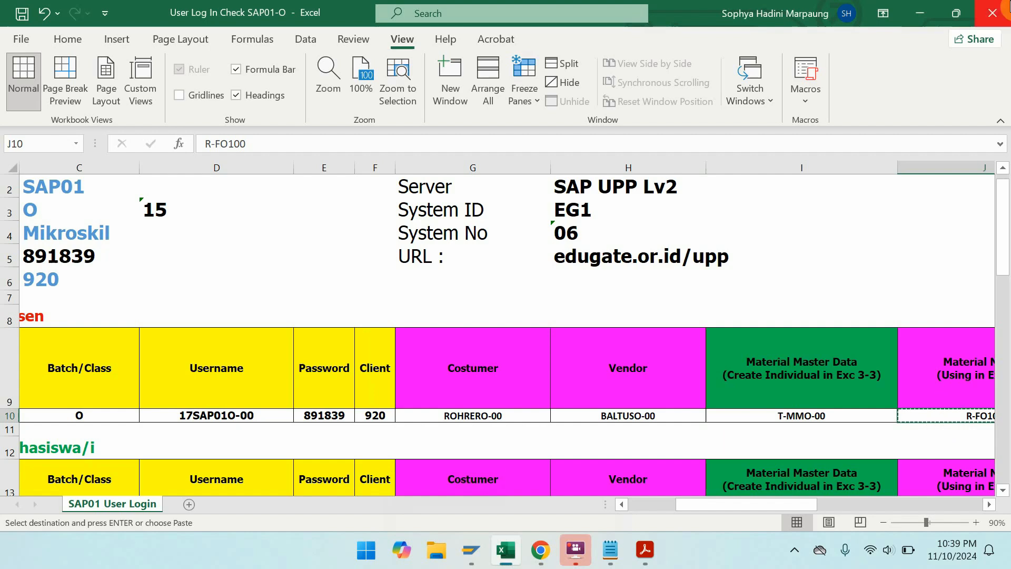
- Display the R-FO100 BOM with BOM usage 1, then scroll the guide to question 3
{"action": "left_click", "coordinate": [919, 12]}
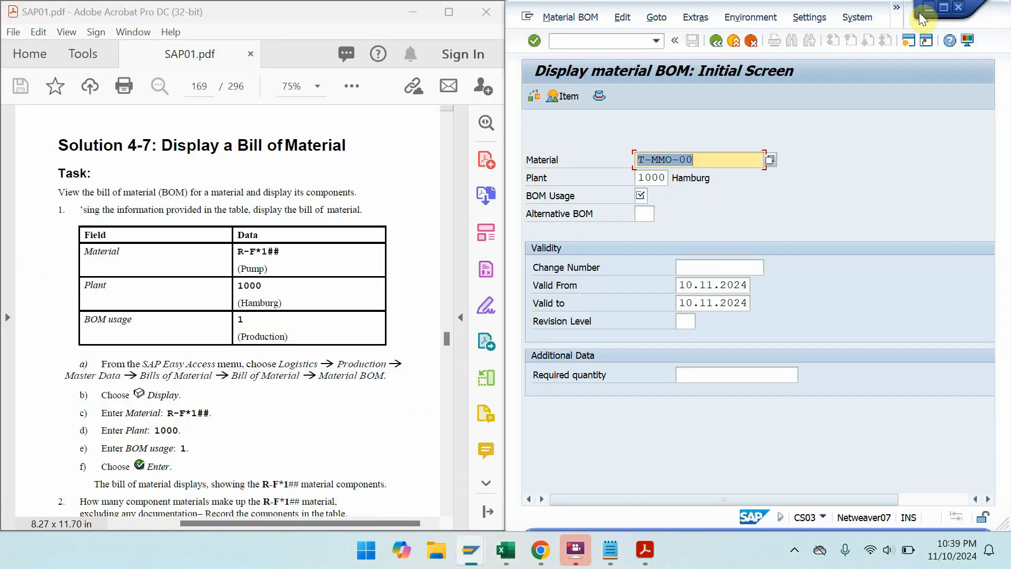
{"action": "key", "text": "ctrl+v"}
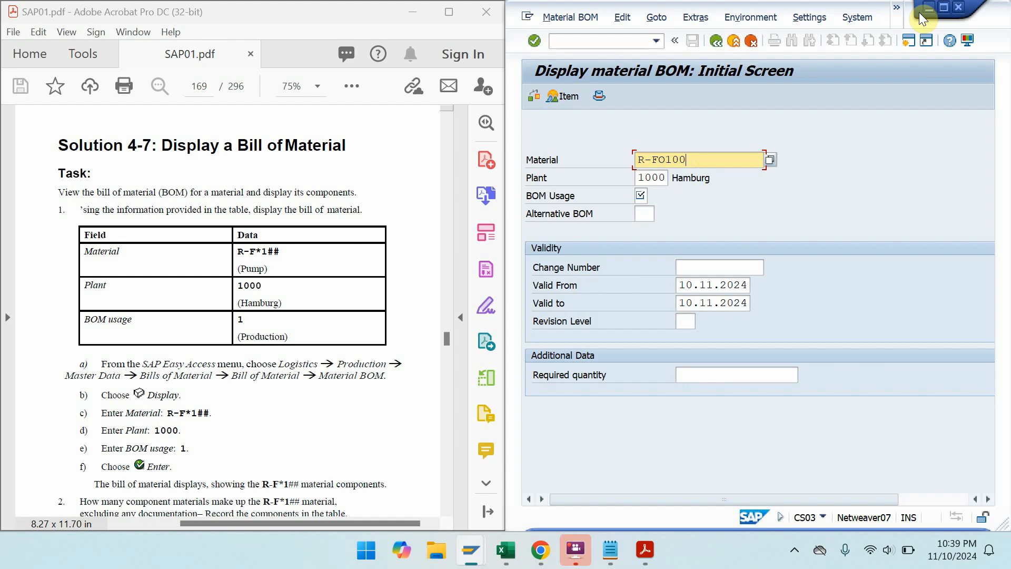
{"action": "left_click", "coordinate": [647, 197]}
{"action": "type", "text": "1"}
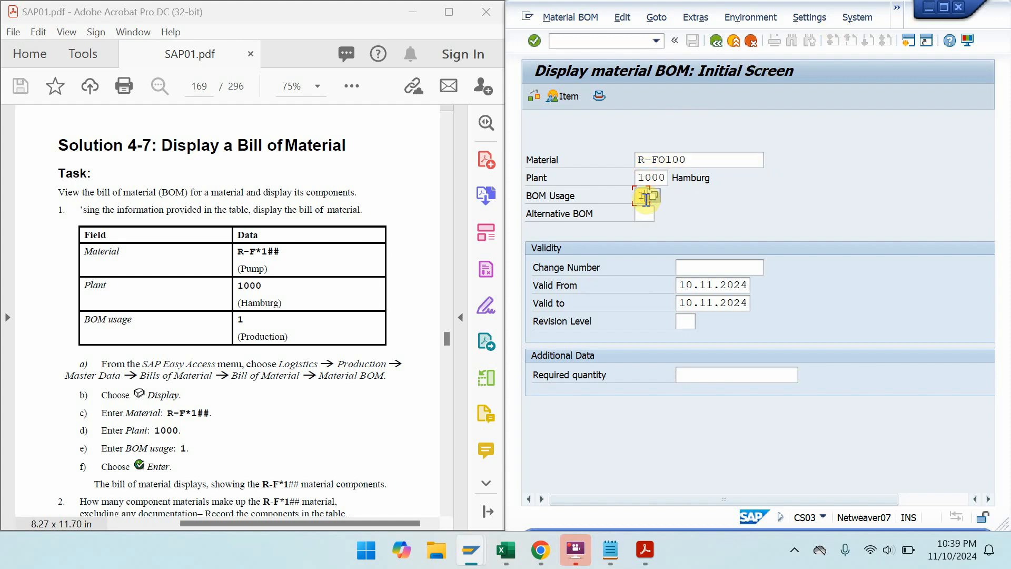
{"action": "key", "text": "Return"}
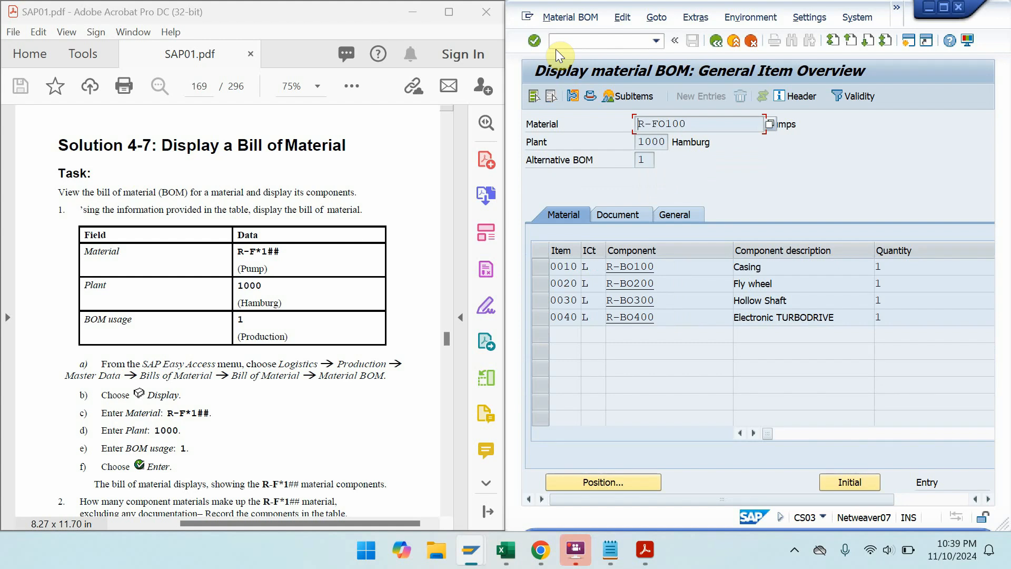
{"action": "left_click_drag", "start_coordinate": [255, 362], "coordinate": [255, 129]}
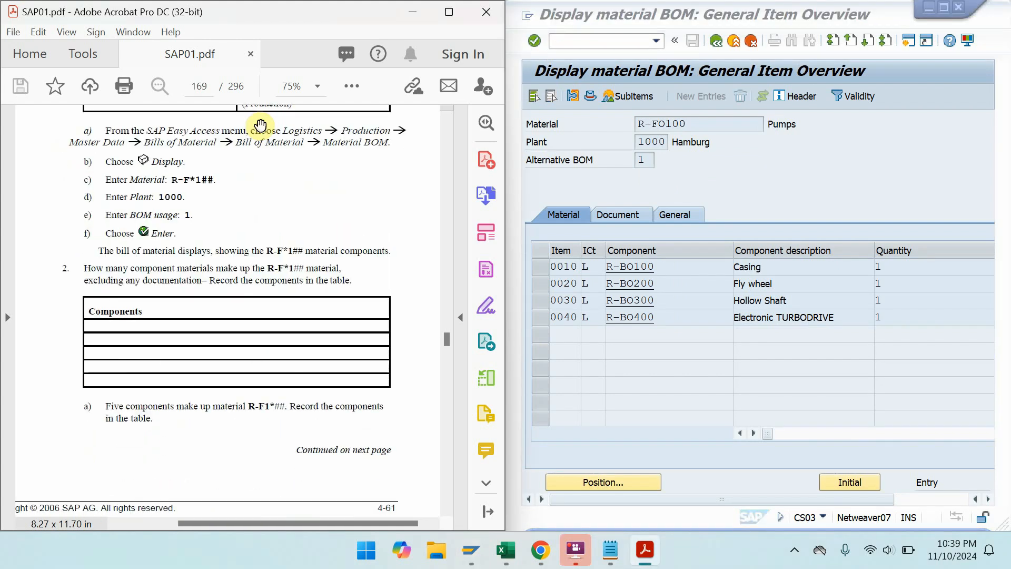
{"action": "left_click_drag", "start_coordinate": [286, 433], "coordinate": [276, 211]}
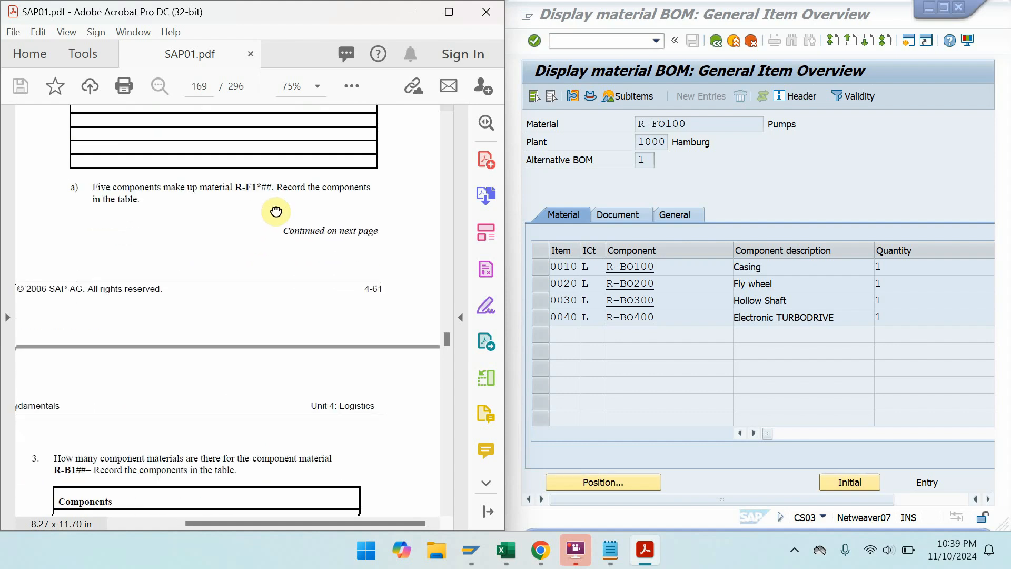
{"action": "left_click_drag", "start_coordinate": [271, 385], "coordinate": [271, 173]}
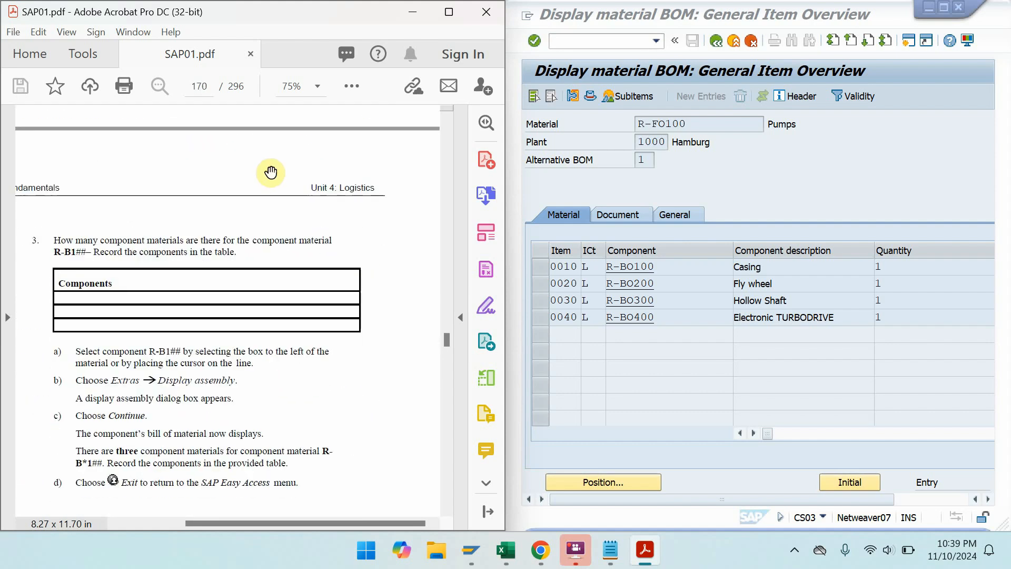
{"action": "left_click", "coordinate": [541, 264]}
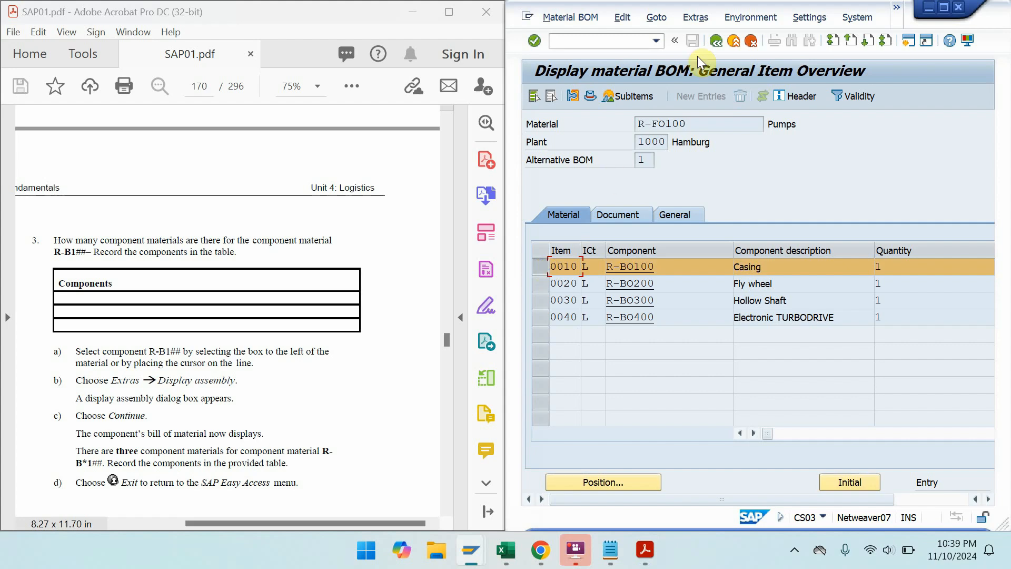
{"action": "left_click", "coordinate": [693, 17]}
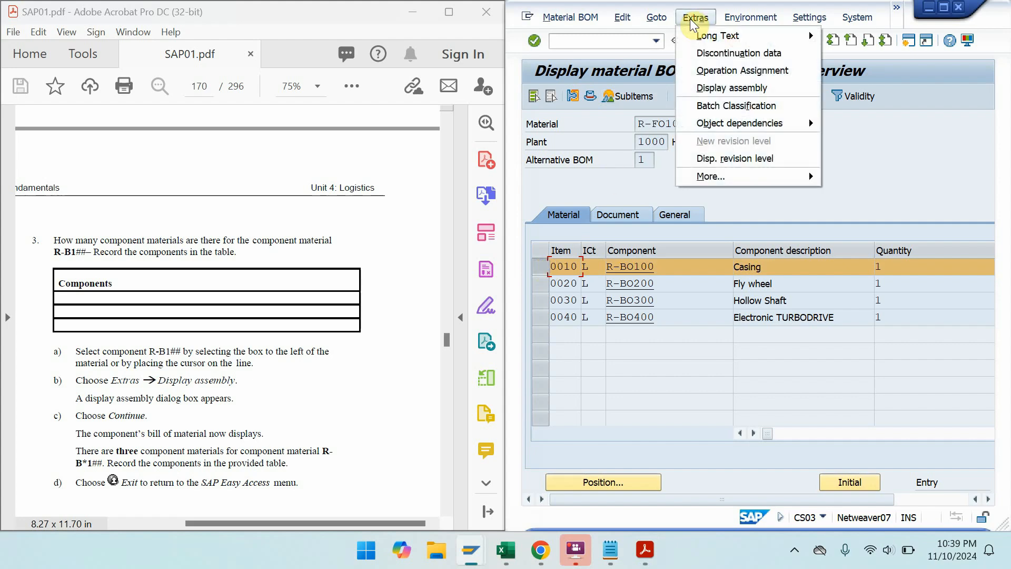
{"action": "left_click", "coordinate": [726, 87]}
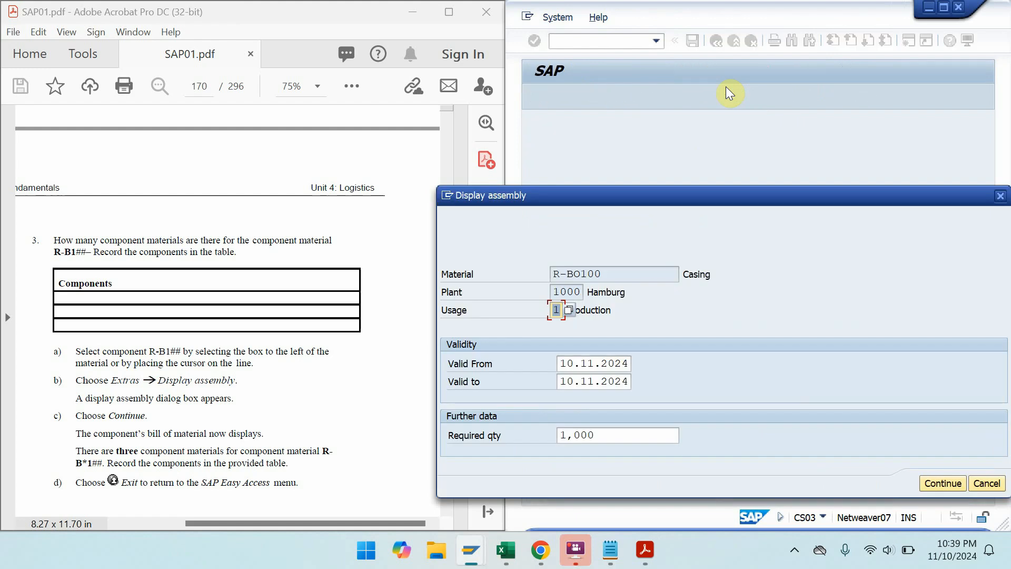
{"action": "left_click", "coordinate": [982, 485]}
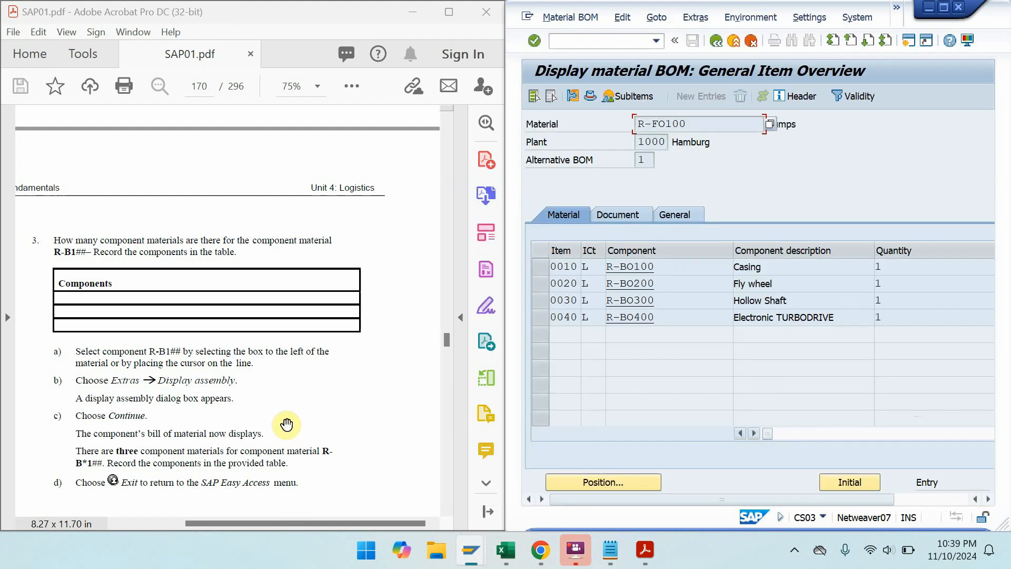
{"action": "scroll", "coordinate": [287, 425], "scroll_direction": "down", "scroll_amount": 5}
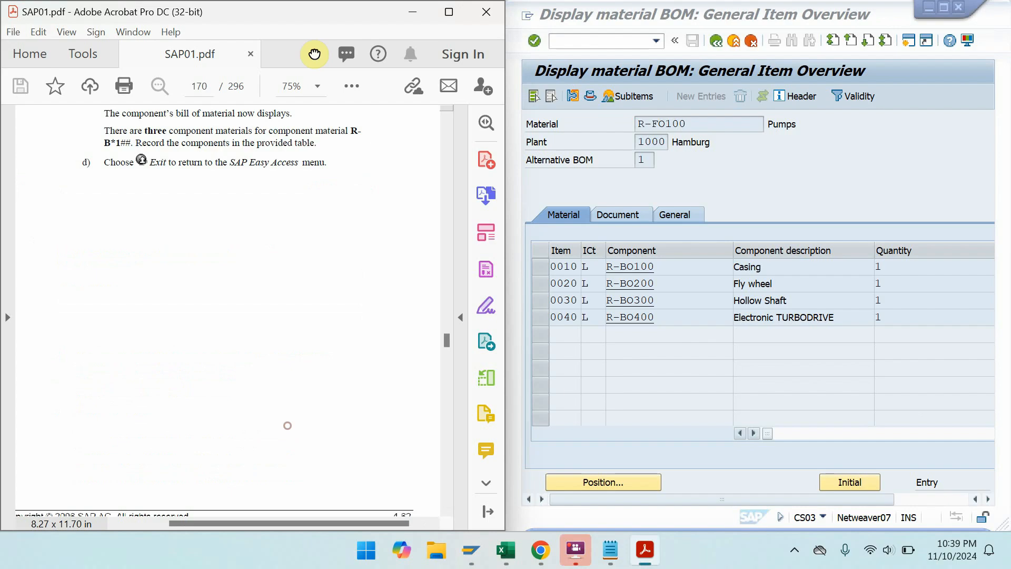
{"action": "left_click", "coordinate": [449, 16]}
{"action": "key", "text": "ctrl+l"}
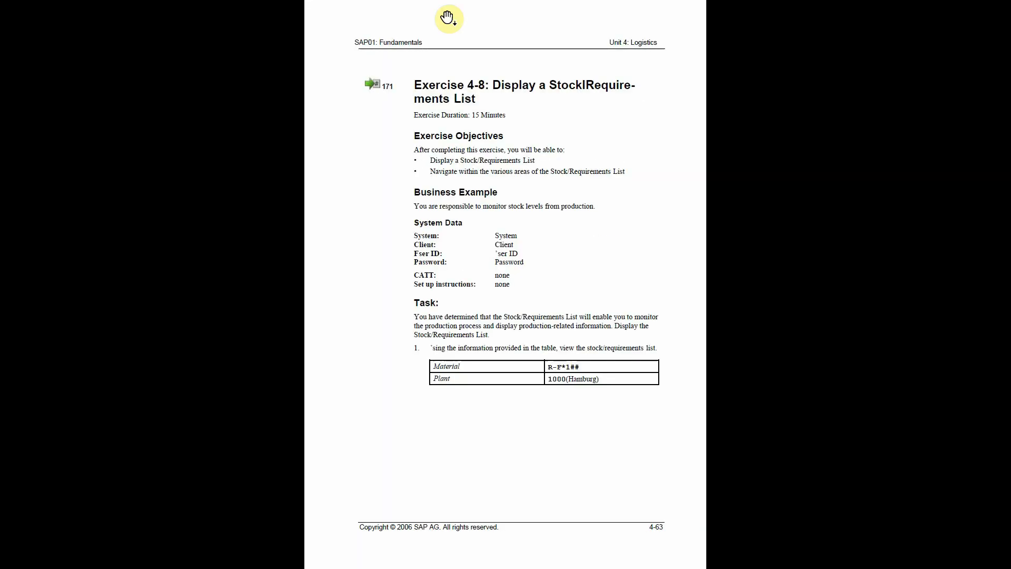
{"action": "key", "text": "Page_Down"}
{"action": "key", "text": "Page_Up"}
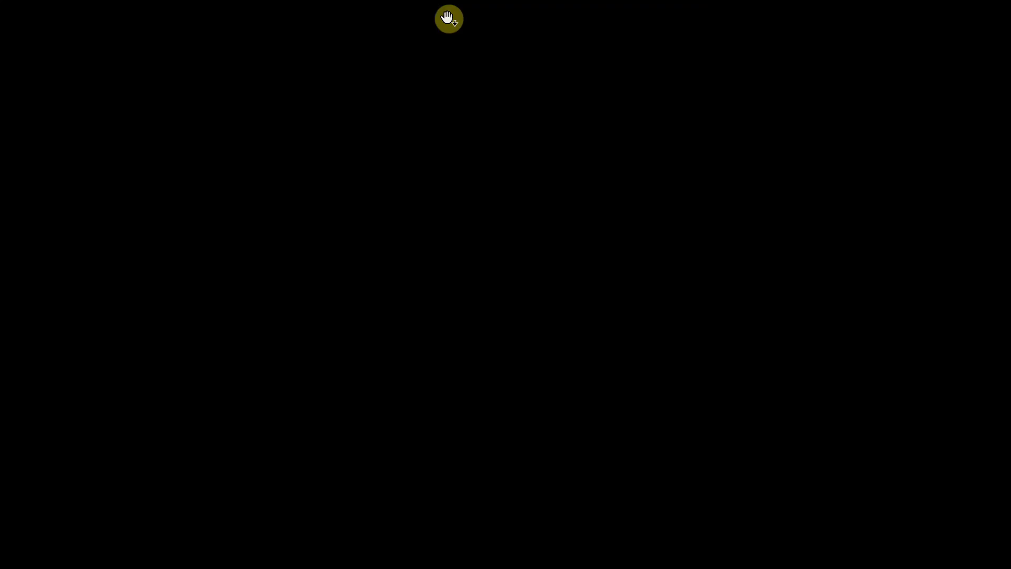
{"action": "key", "text": "Escape"}
{"action": "double_click", "coordinate": [448, 18]}
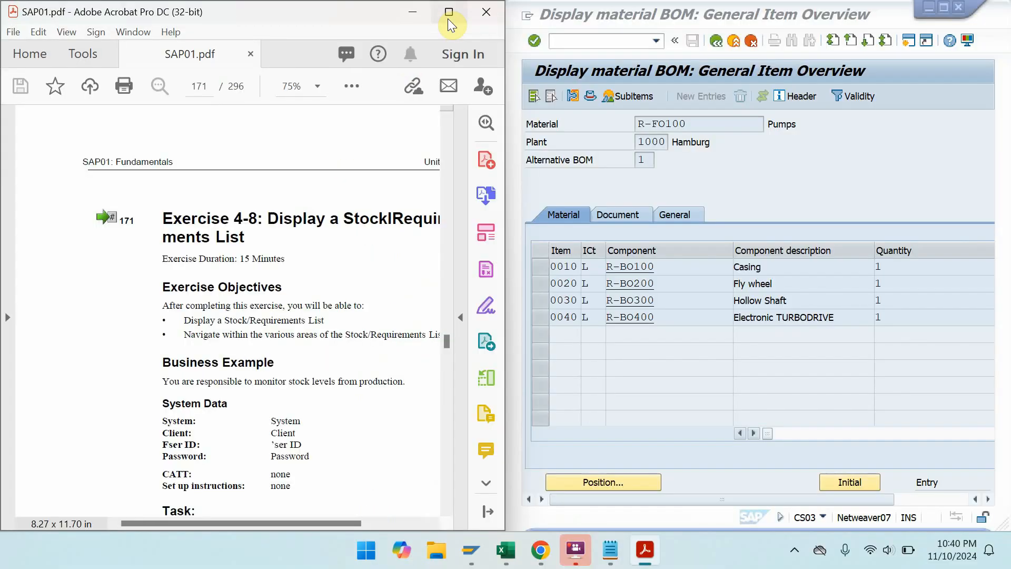
- Start the stock/requirements list transaction with /NMD04
{"action": "left_click", "coordinate": [610, 37]}
{"action": "type", "text": "/"}
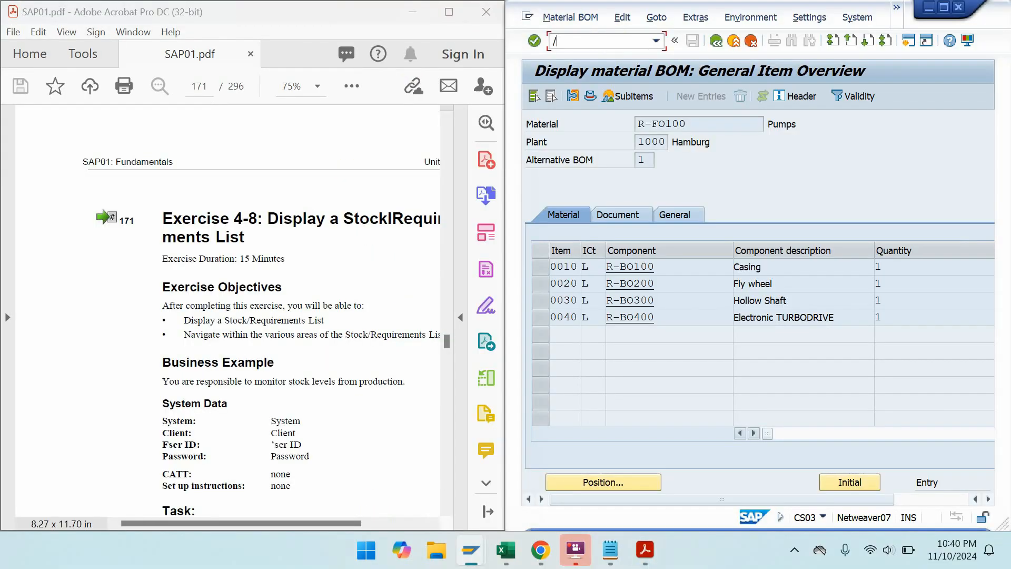
{"action": "type", "text": "NMD04"}
{"action": "key", "text": "Return"}
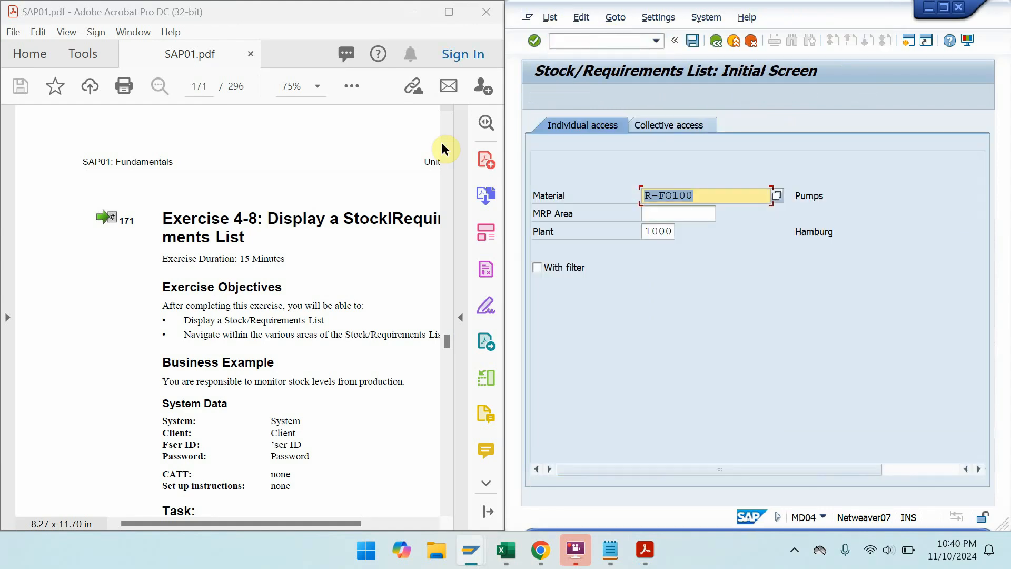
- Page the guide to the Solution 4-8 task, hint and exit steps
{"action": "left_click", "coordinate": [456, 12]}
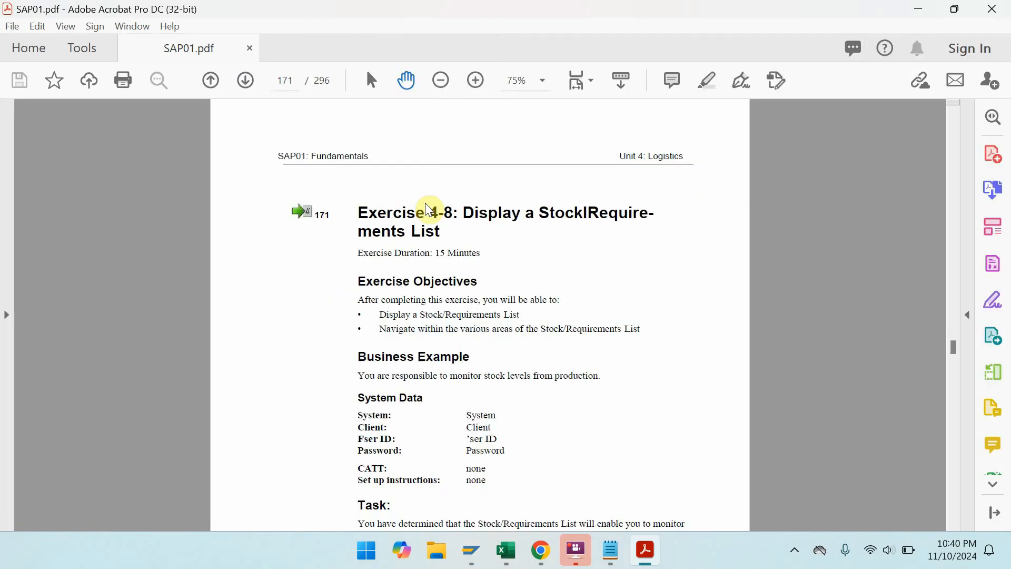
{"action": "scroll", "coordinate": [501, 295], "scroll_direction": "down", "scroll_amount": 2}
{"action": "left_click_drag", "start_coordinate": [498, 393], "coordinate": [495, 215]}
{"action": "left_click_drag", "start_coordinate": [537, 393], "coordinate": [520, 140]}
{"action": "left_click_drag", "start_coordinate": [517, 359], "coordinate": [517, 120]}
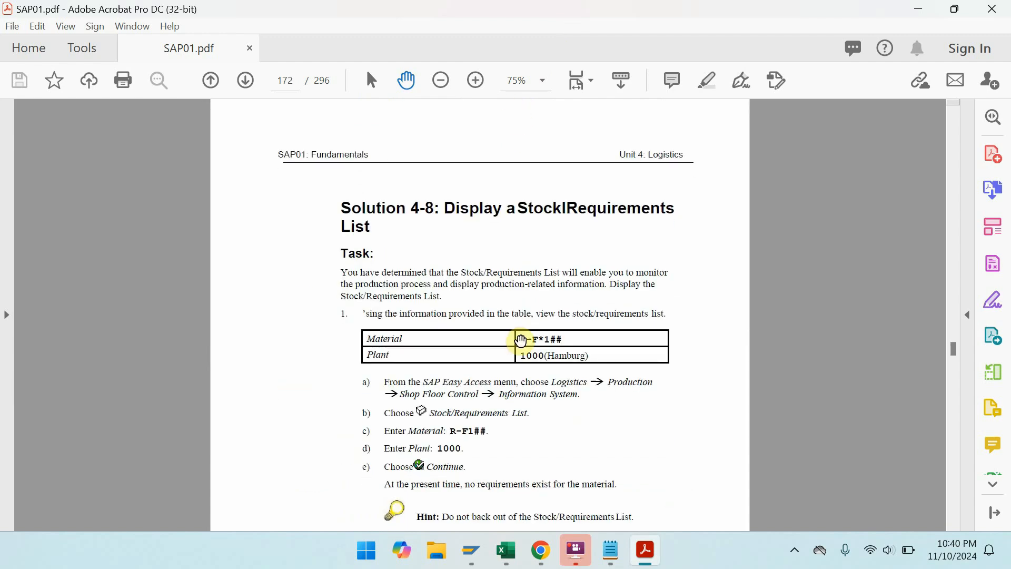
{"action": "key", "text": "super+Left"}
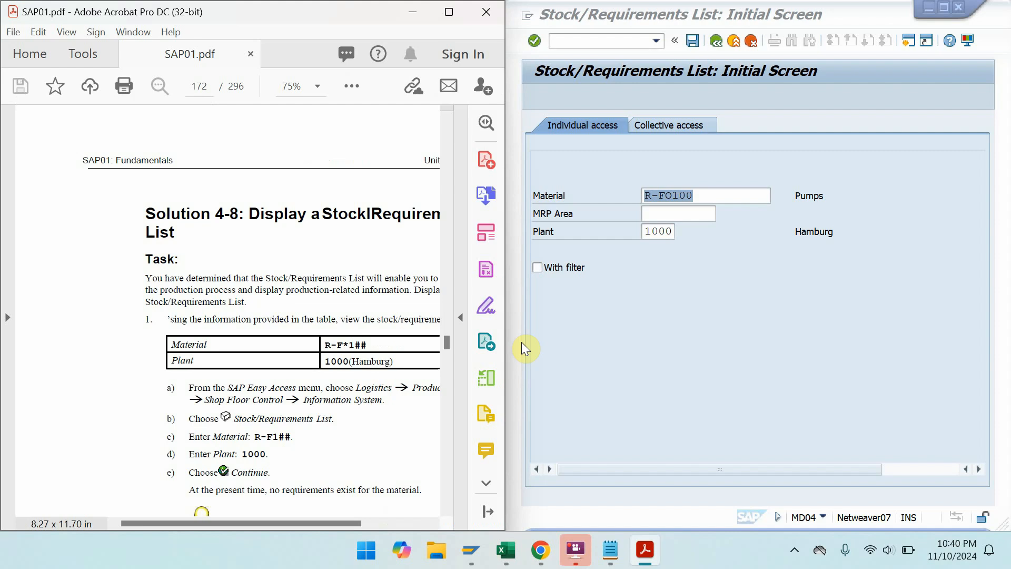
{"action": "left_click_drag", "start_coordinate": [317, 432], "coordinate": [250, 249]}
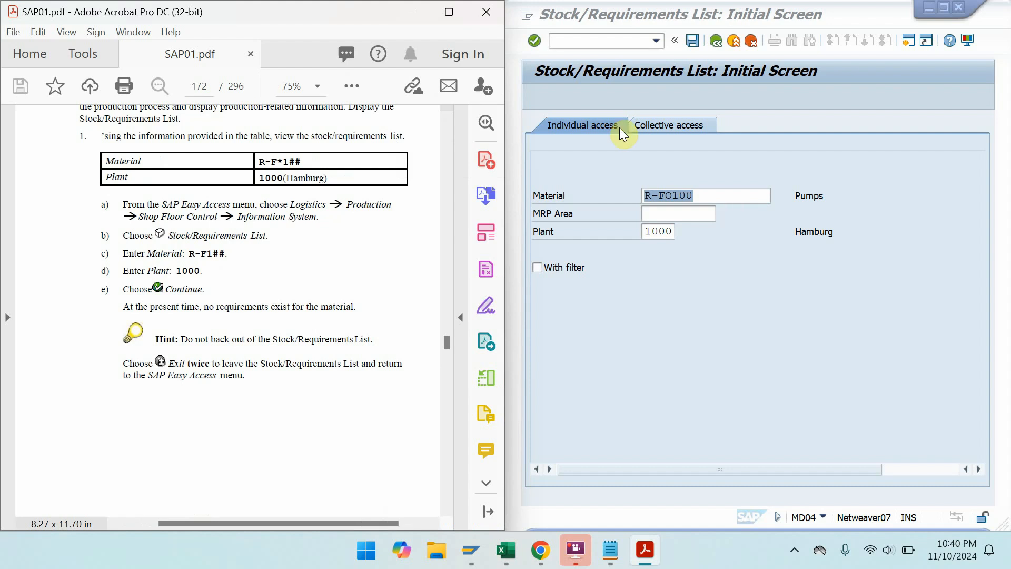
- Show R-FO100's stock/requirements list at plant 1000, with one stock line dated 10.11.2024
{"action": "left_click", "coordinate": [536, 40]}
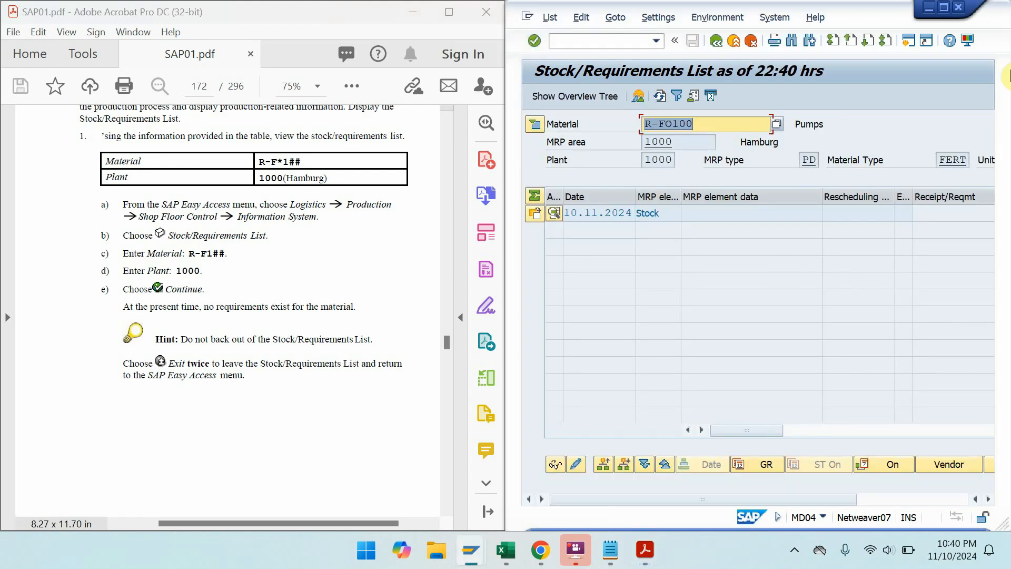
{"action": "left_click", "coordinate": [944, 6]}
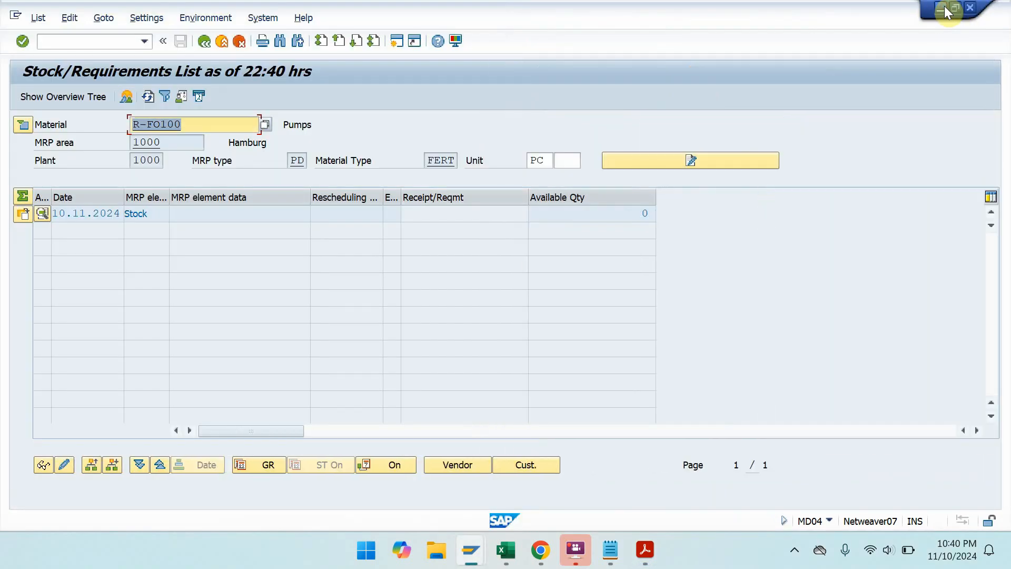
{"action": "left_click", "coordinate": [944, 7]}
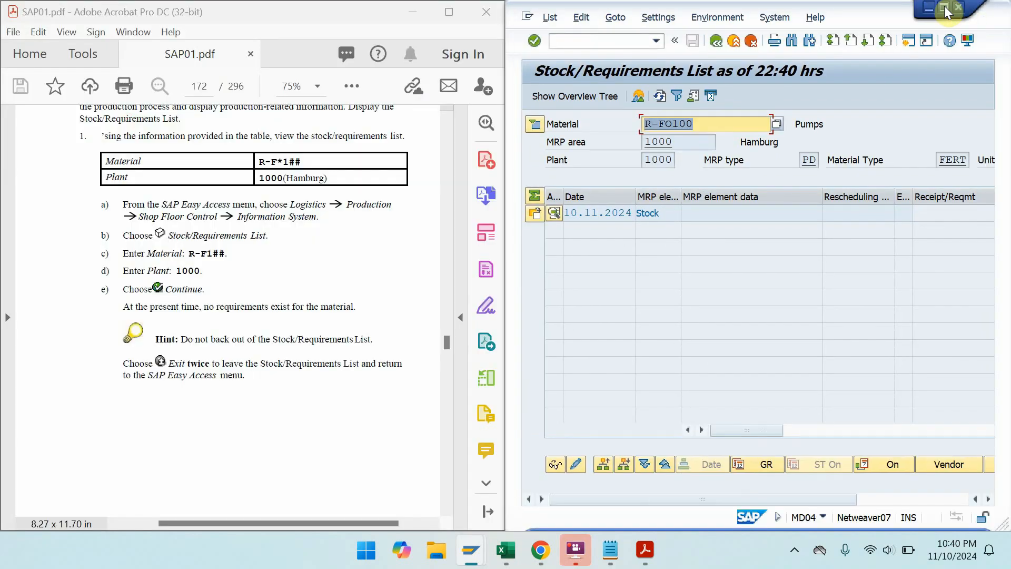
{"action": "left_click", "coordinate": [202, 289]}
{"action": "key", "text": "ctrl+l"}
- Page the guide past Exercise 4-9 and Solution 4-9 to page 176
{"action": "left_click", "coordinate": [203, 288]}
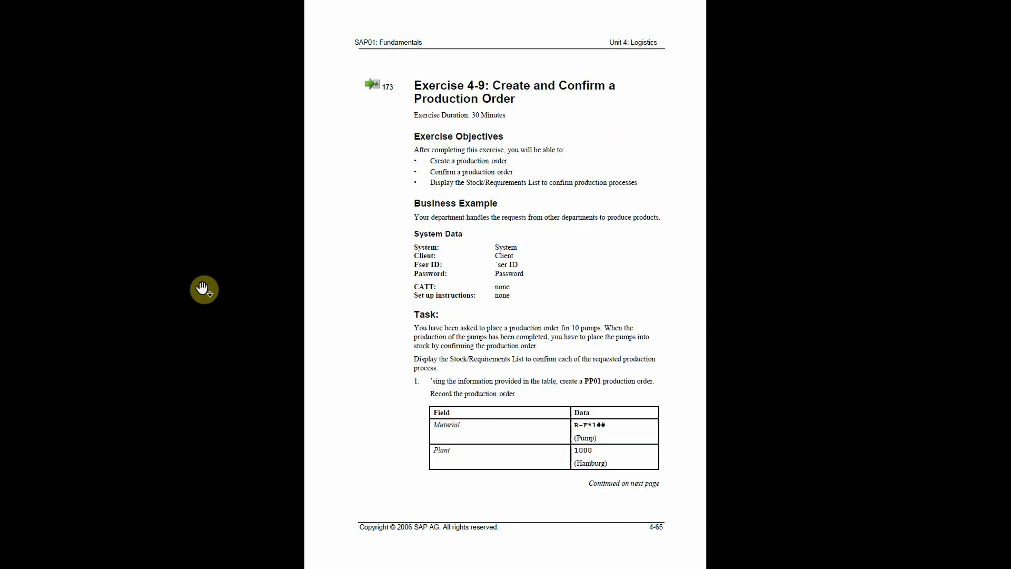
{"action": "key", "text": "Escape"}
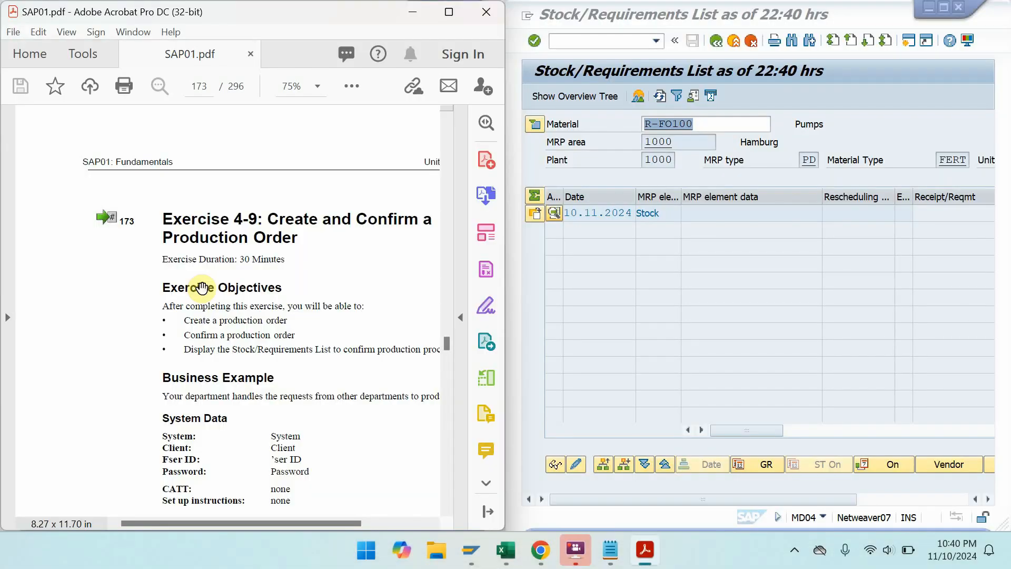
{"action": "key", "text": "ctrl+l"}
{"action": "left_click", "coordinate": [203, 288]}
{"action": "left_click", "coordinate": [202, 288]}
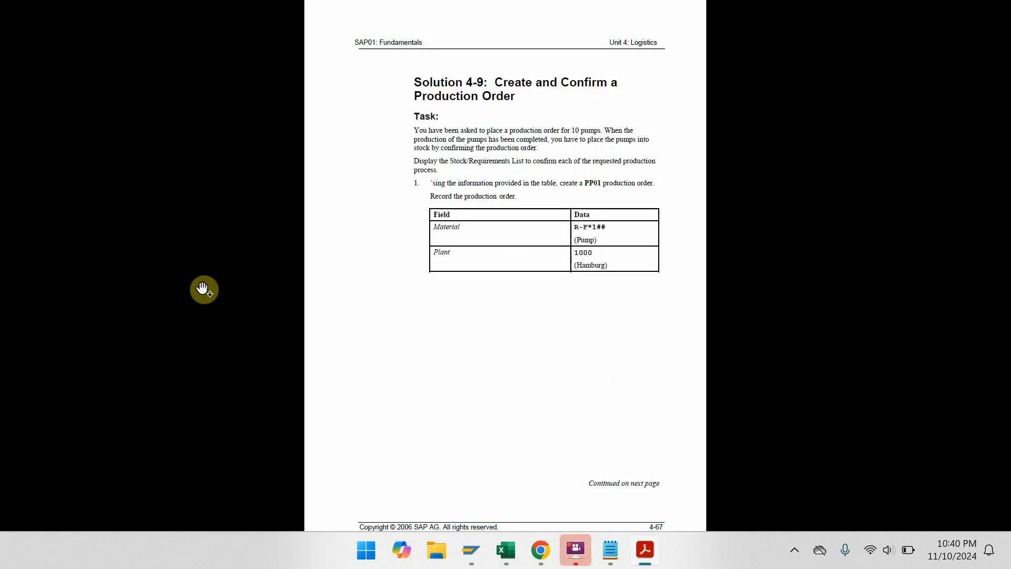
{"action": "left_click", "coordinate": [203, 289]}
{"action": "key", "text": "Escape"}
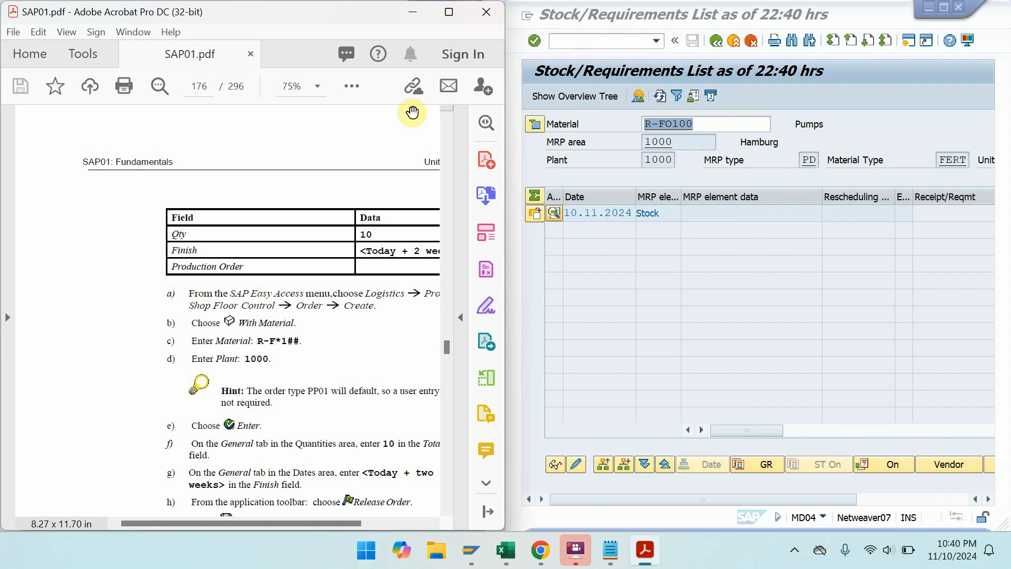
{"action": "scroll", "coordinate": [426, 119], "scroll_direction": "right", "scroll_amount": 3}
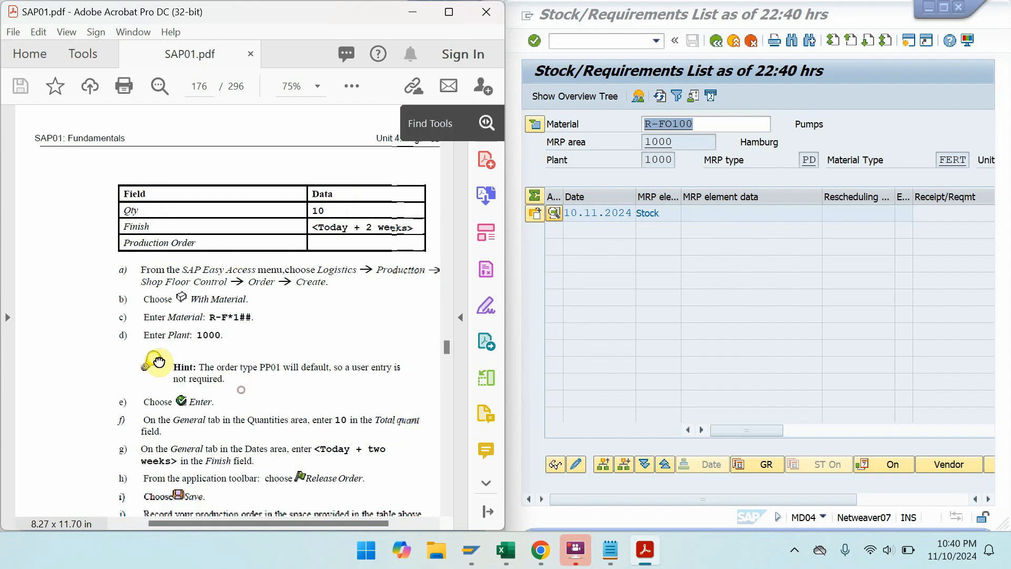
- Return to the SAP Easy Access menu with /N
{"action": "left_click", "coordinate": [600, 42]}
{"action": "type", "text": "/N"}
{"action": "key", "text": "Return"}
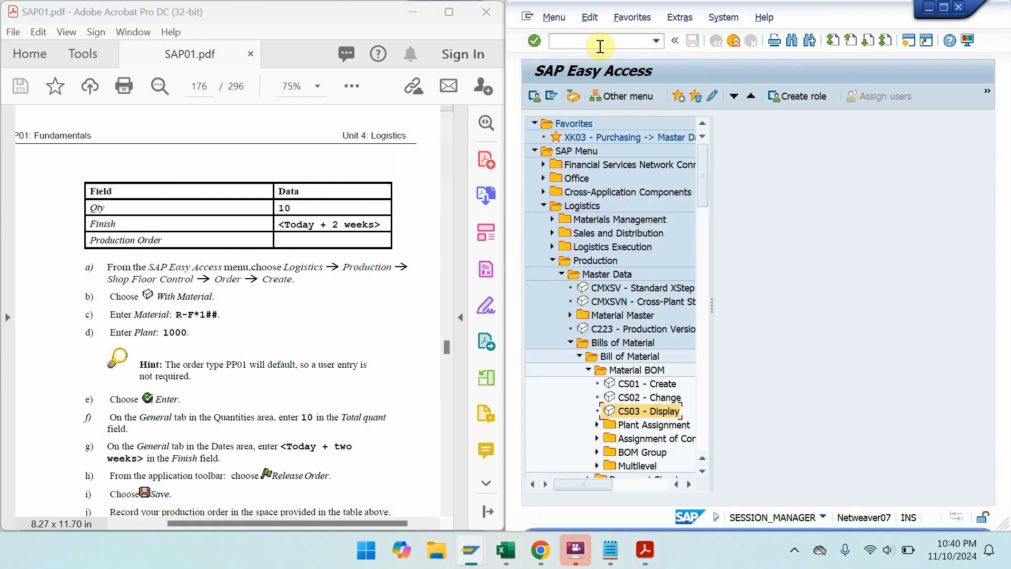
- Open CO01 via Production > Shop Floor Control > Order > Create
{"action": "left_click", "coordinate": [542, 206]}
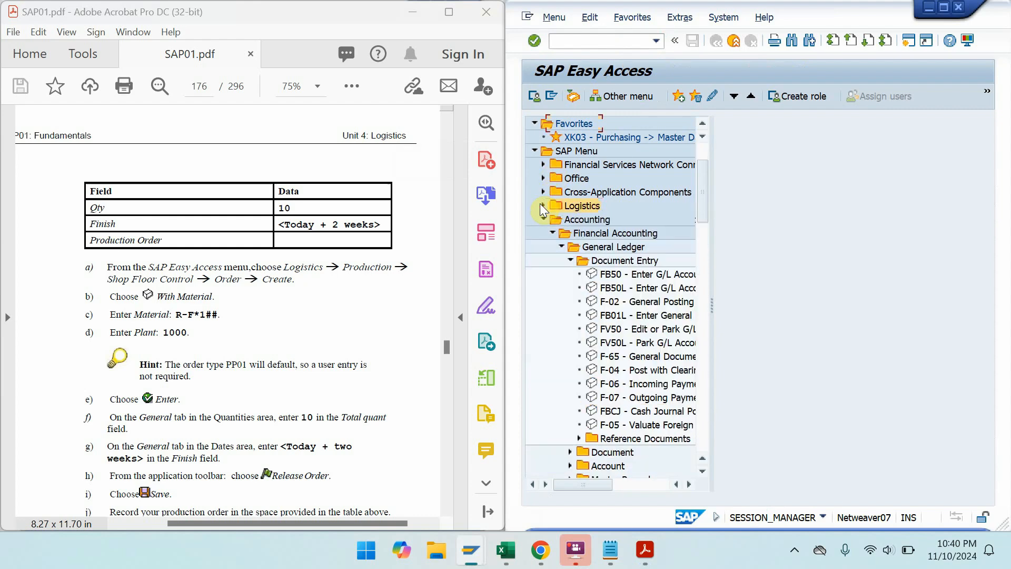
{"action": "left_click", "coordinate": [542, 205]}
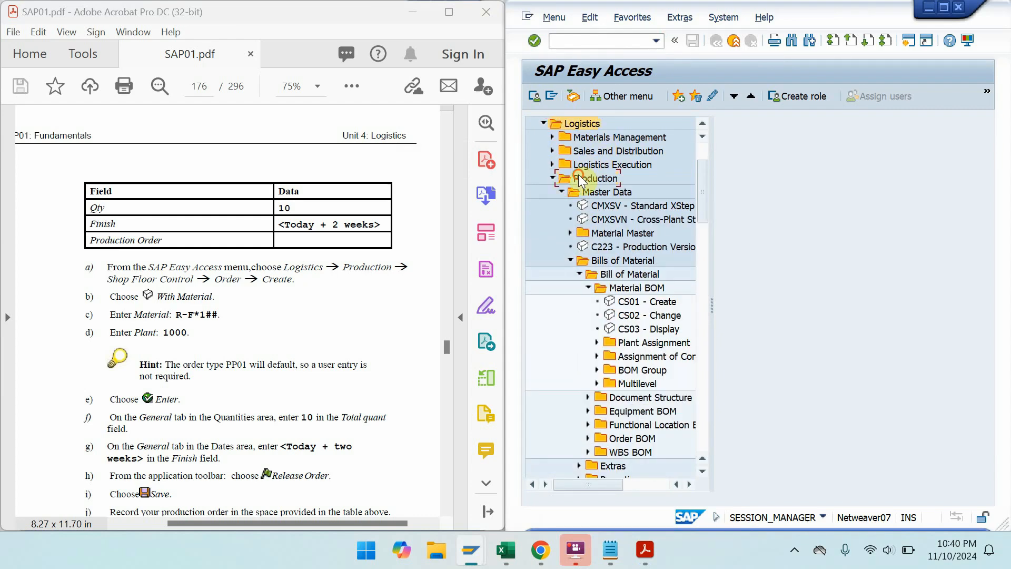
{"action": "left_click", "coordinate": [560, 191]}
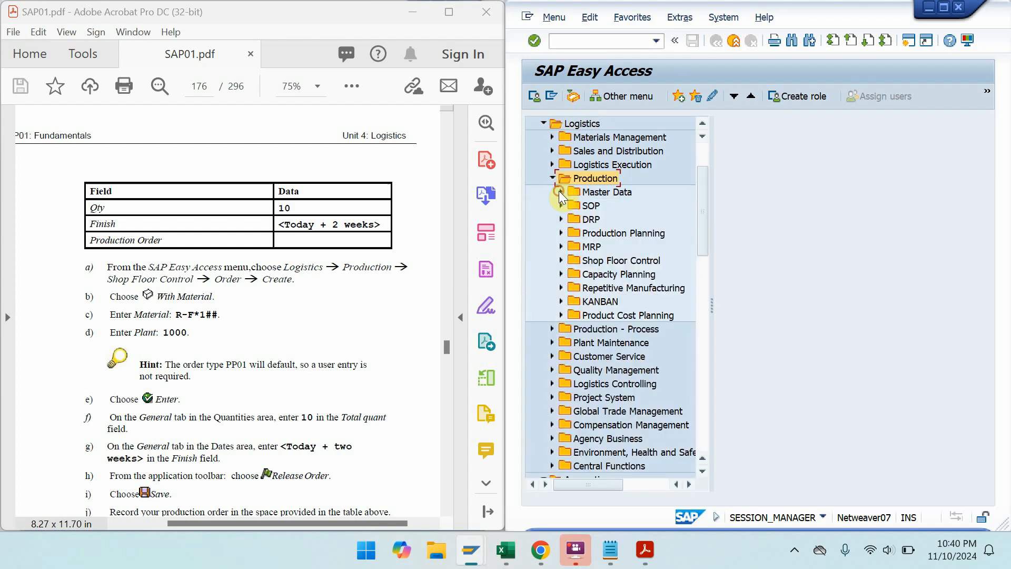
{"action": "left_click", "coordinate": [624, 262]}
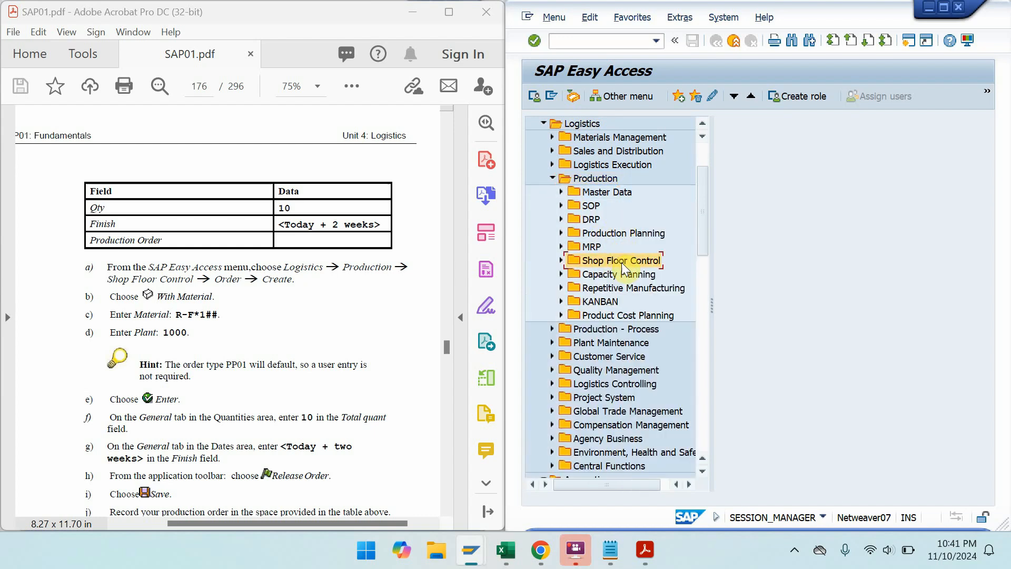
{"action": "double_click", "coordinate": [623, 262]}
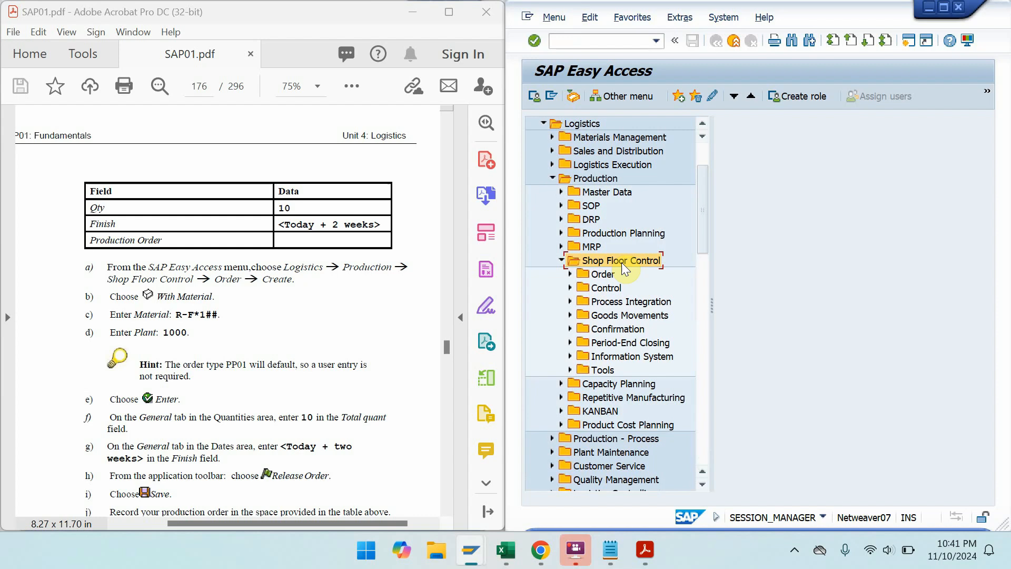
{"action": "left_click", "coordinate": [610, 277]}
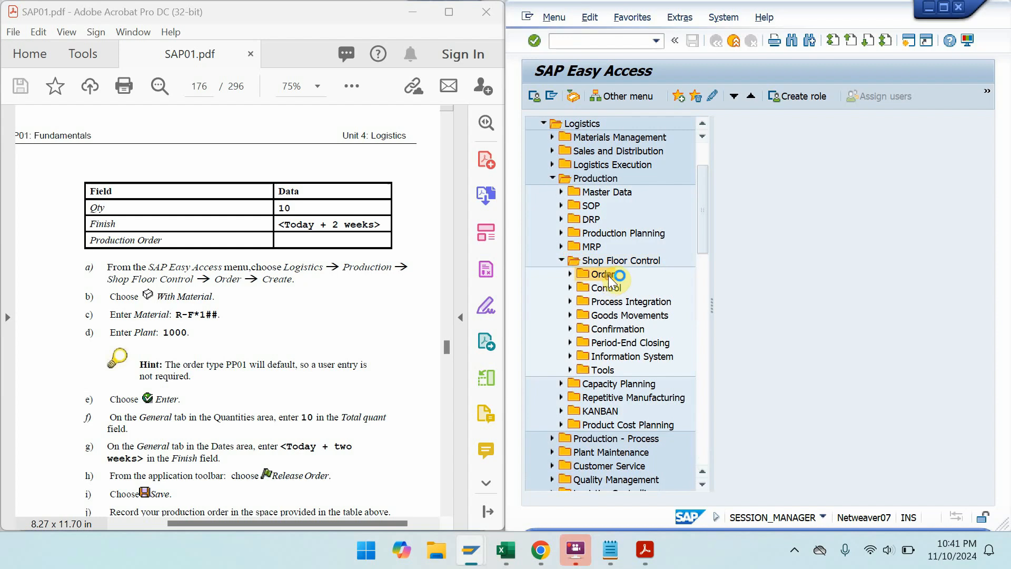
{"action": "double_click", "coordinate": [610, 277]}
{"action": "double_click", "coordinate": [617, 292]}
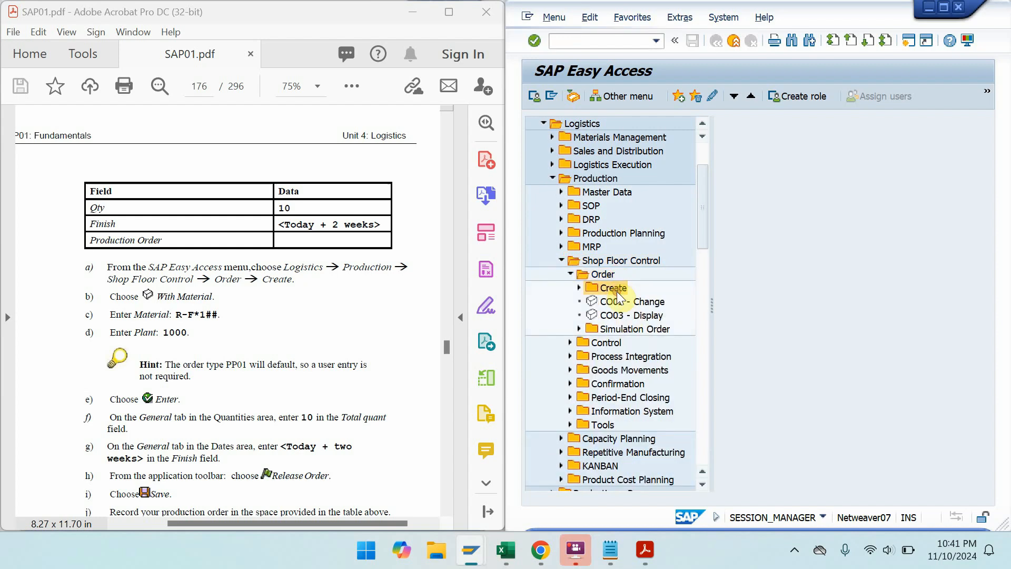
{"action": "double_click", "coordinate": [627, 304]}
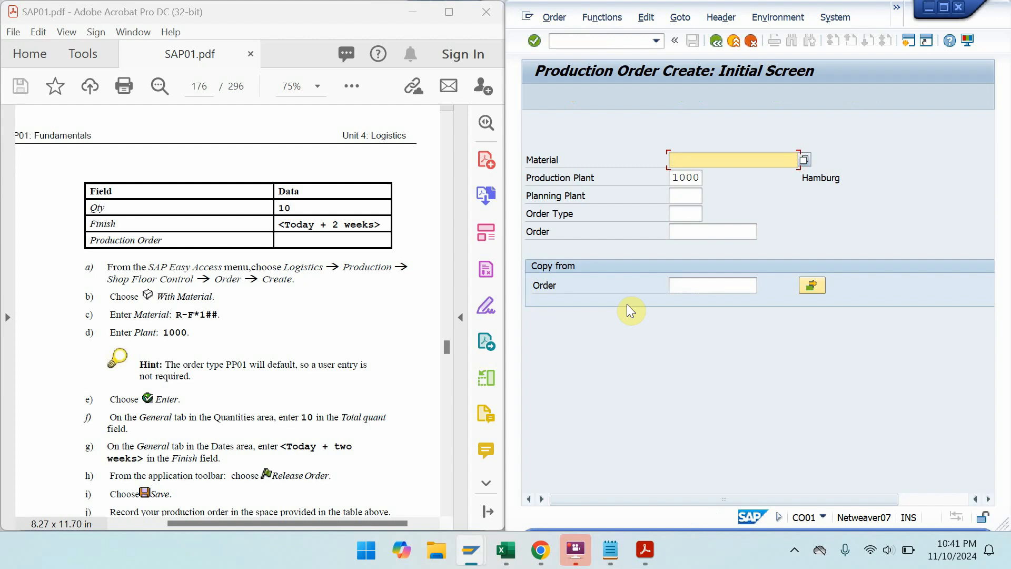
- Enter material R-FO100 and total quantity 10 for the production order
{"action": "type", "text": "R-FO100"}
{"action": "left_click", "coordinate": [533, 41]}
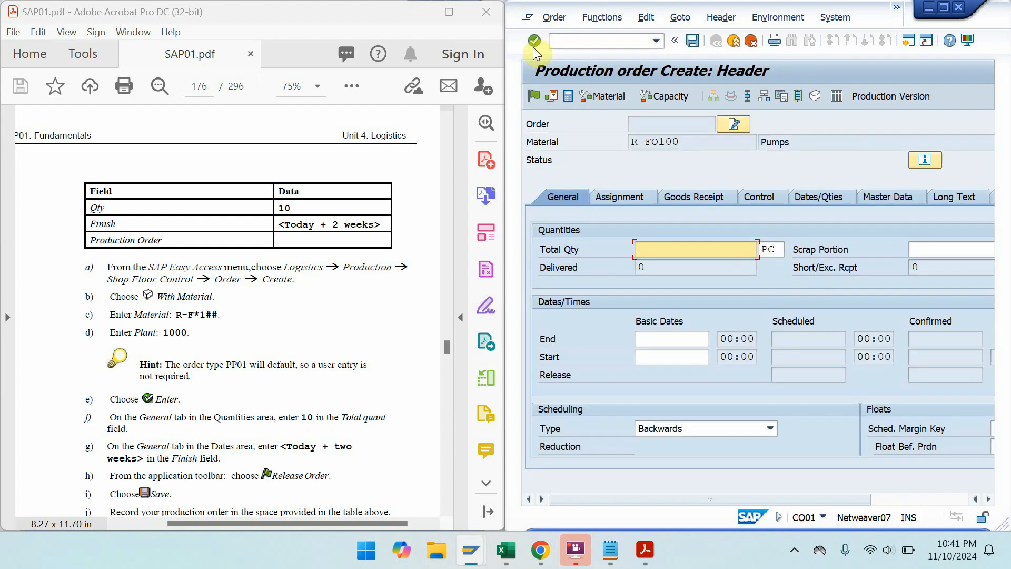
{"action": "type", "text": "10"}
- Set the end date to 24.11.2024, correcting the mistyped month, and schedule the order
{"action": "left_click", "coordinate": [968, 552]}
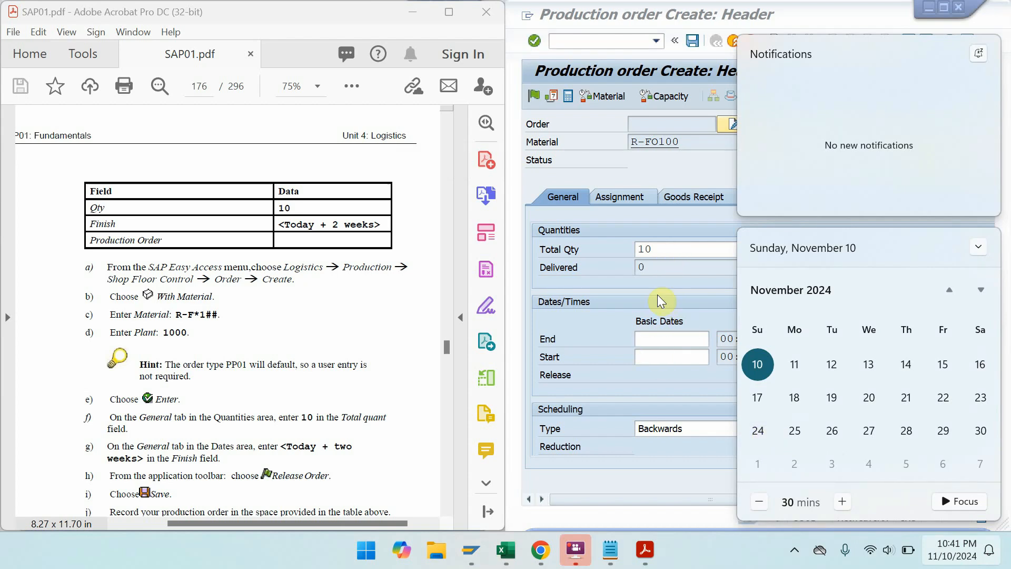
{"action": "left_click", "coordinate": [659, 333]}
{"action": "type", "text": "24"}
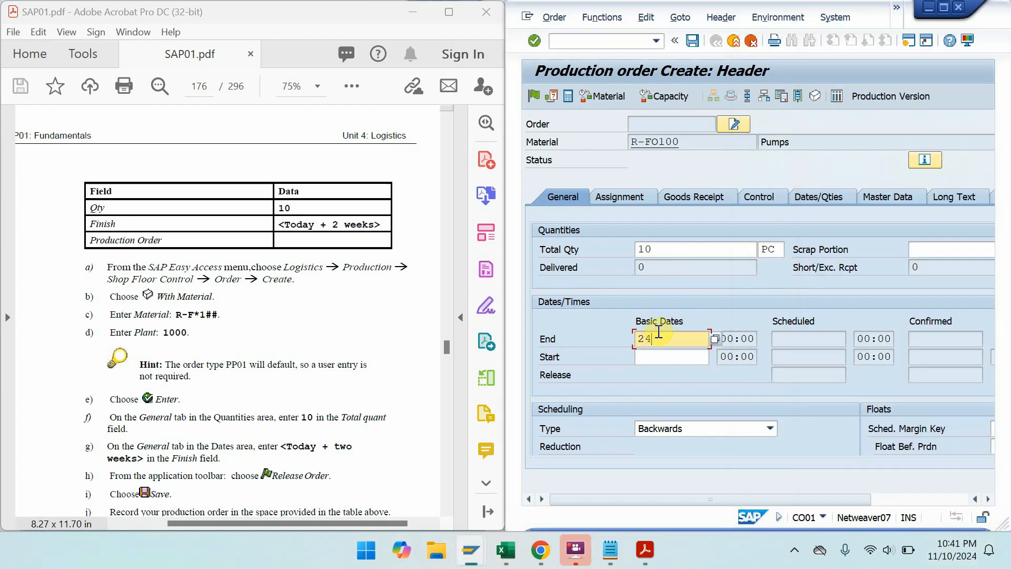
{"action": "type", "text": ".10.2024"}
{"action": "key", "text": "Return"}
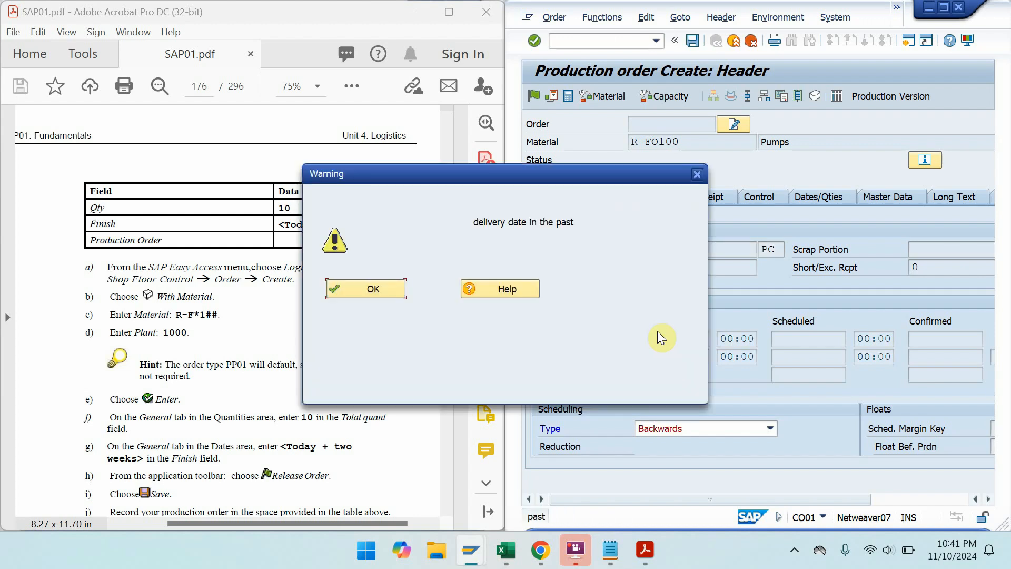
{"action": "key", "text": "Return"}
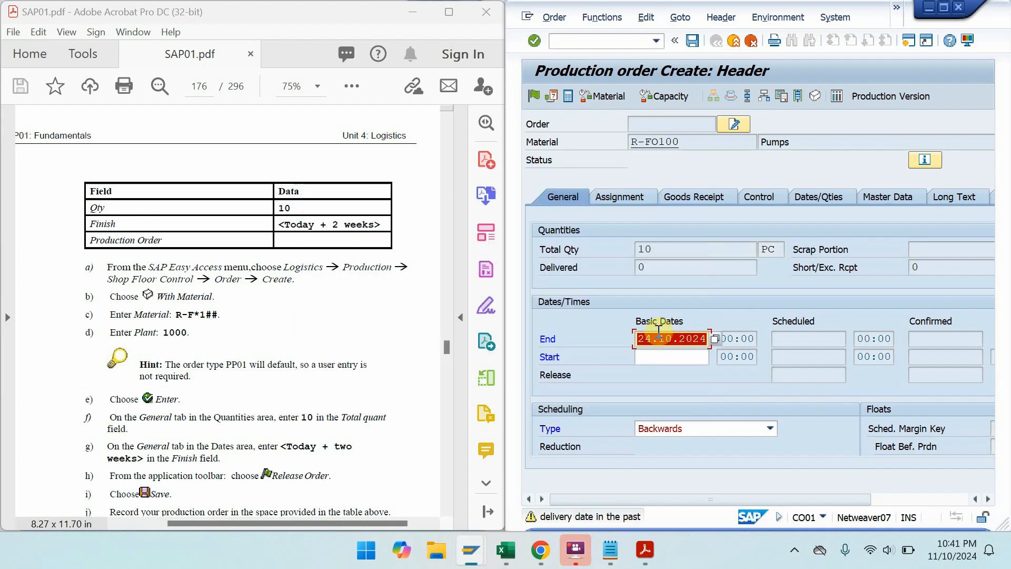
{"action": "left_click", "coordinate": [672, 337]}
{"action": "key", "text": "BackSpace"}
{"action": "type", "text": "1"}
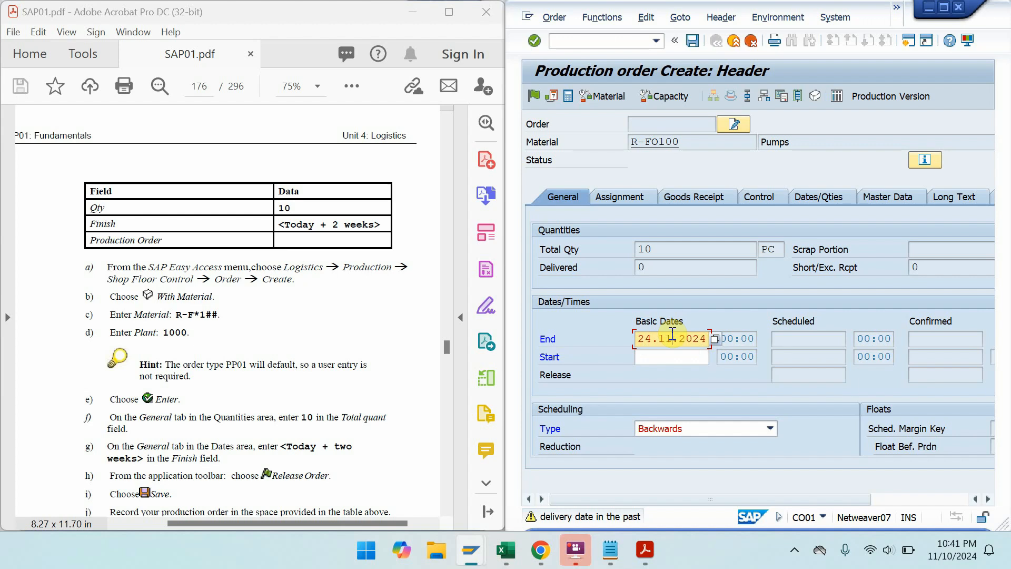
{"action": "key", "text": "Return"}
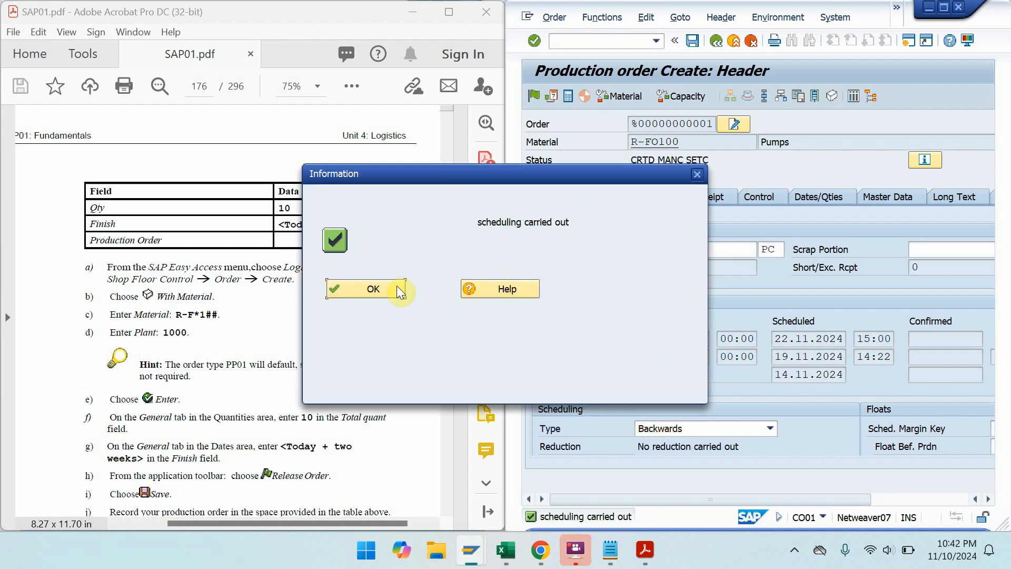
- Dismiss the scheduling message and save the production order as number 60004266
{"action": "left_click", "coordinate": [391, 287]}
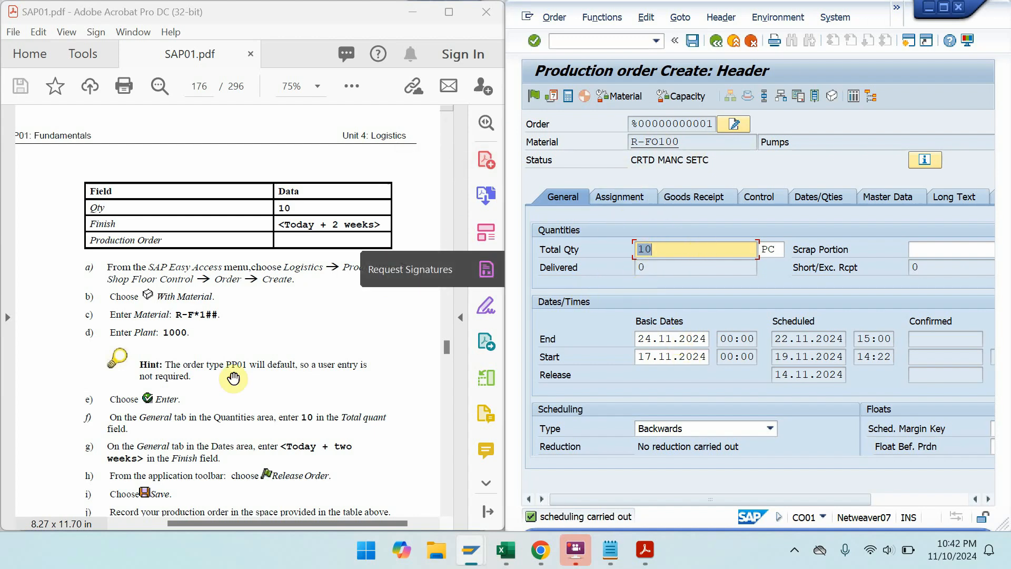
{"action": "left_click_drag", "start_coordinate": [233, 378], "coordinate": [230, 247]}
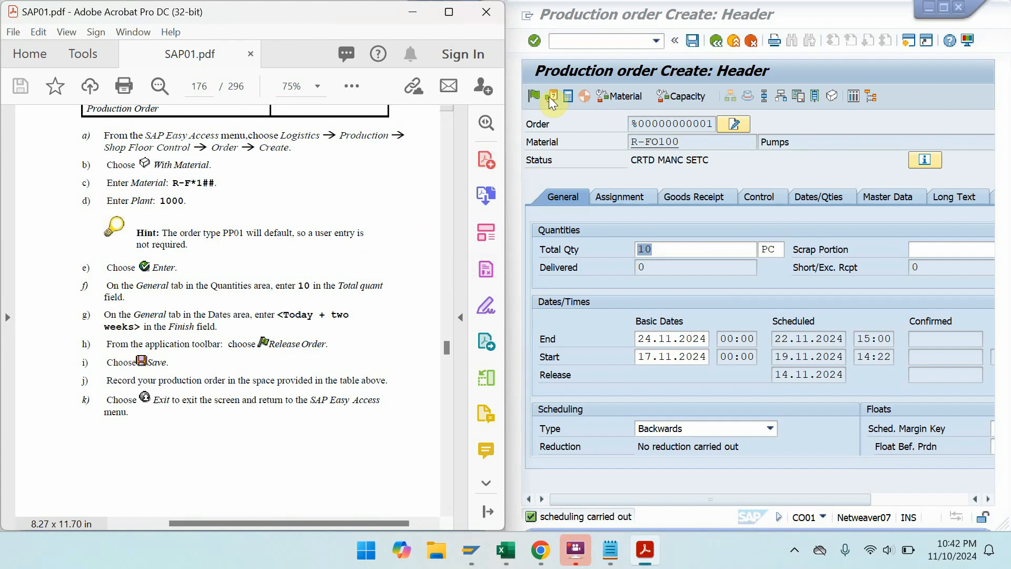
{"action": "left_click", "coordinate": [693, 41]}
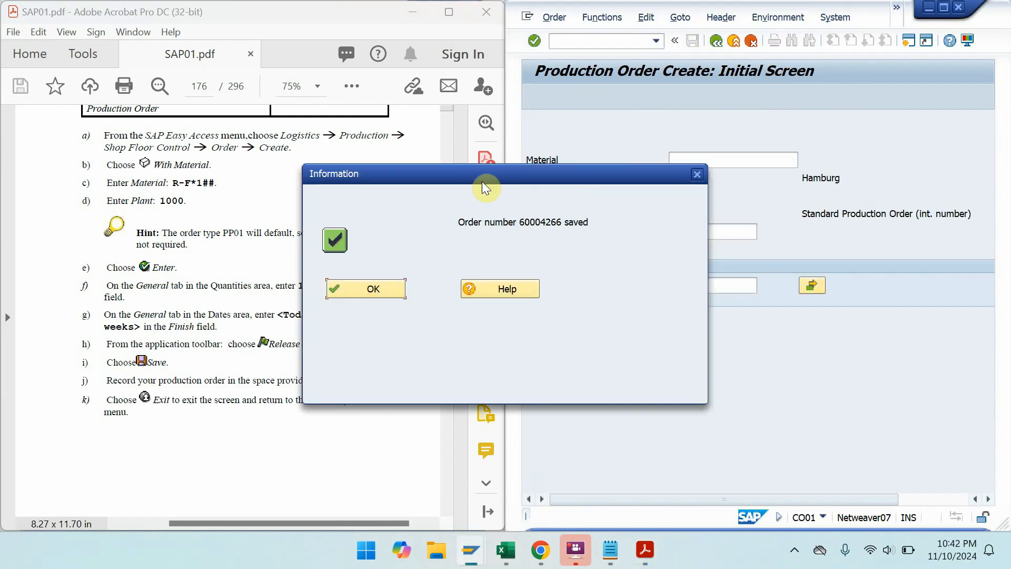
{"action": "left_click", "coordinate": [387, 290]}
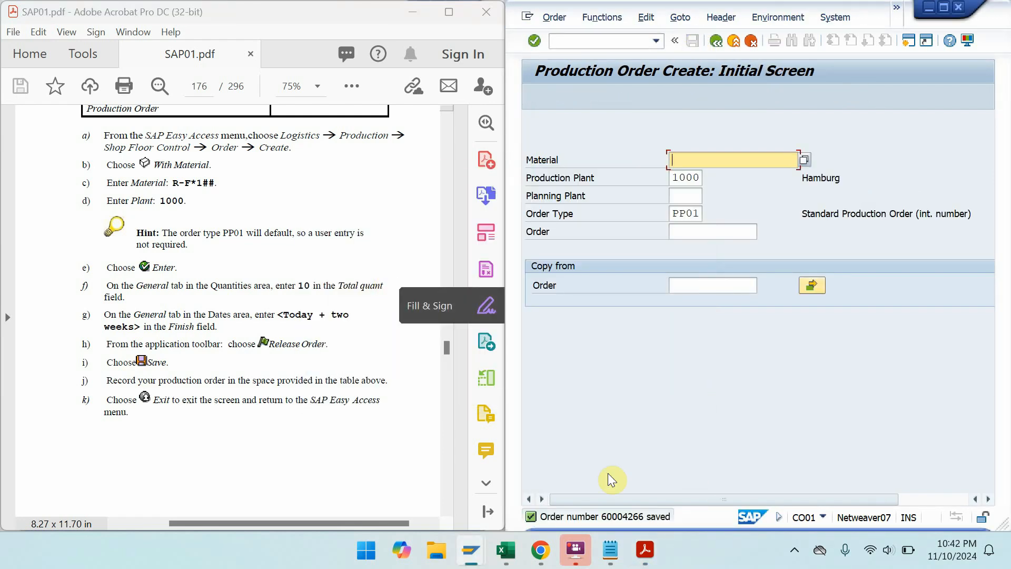
- Open the order-saved message details and select 'Order number 60004266 saved'
{"action": "left_click", "coordinate": [572, 515]}
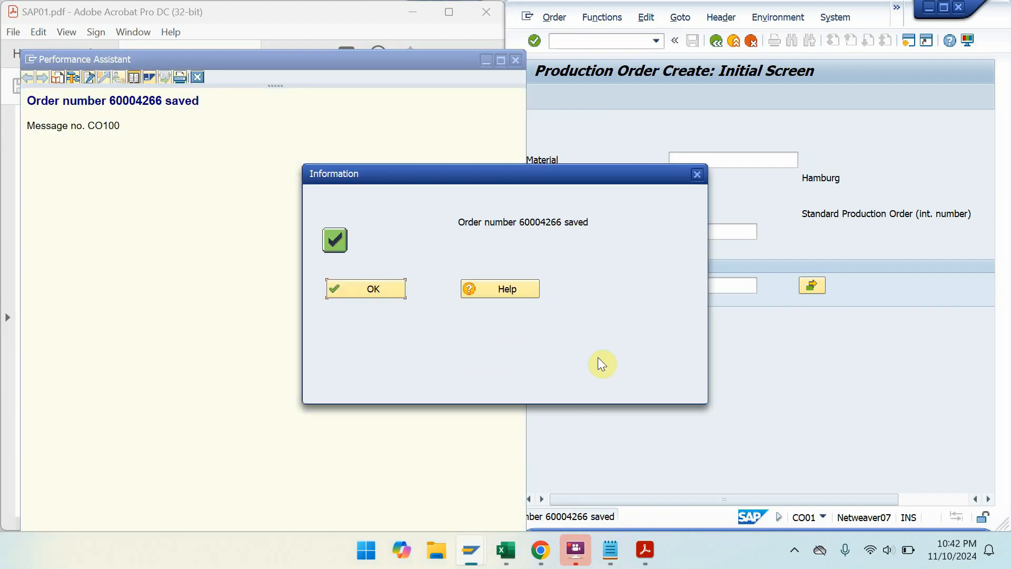
{"action": "left_click", "coordinate": [204, 105]}
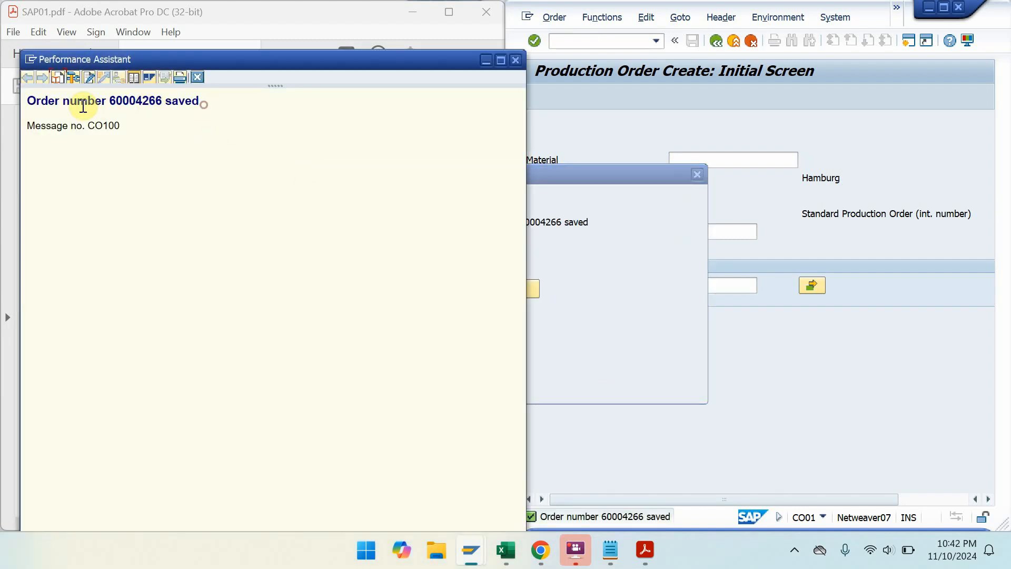
{"action": "left_click_drag", "start_coordinate": [27, 100], "coordinate": [178, 106]}
{"action": "key", "text": "ctrl+c"}
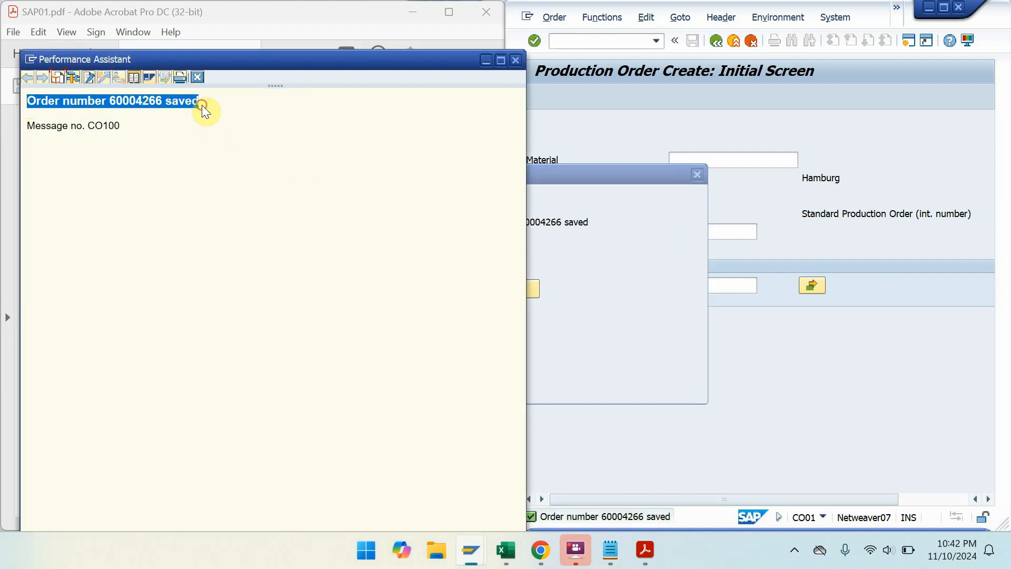
- Paste the line into the Notepad log, adding a blank line after Standard Order 15534
{"action": "left_click", "coordinate": [610, 551]}
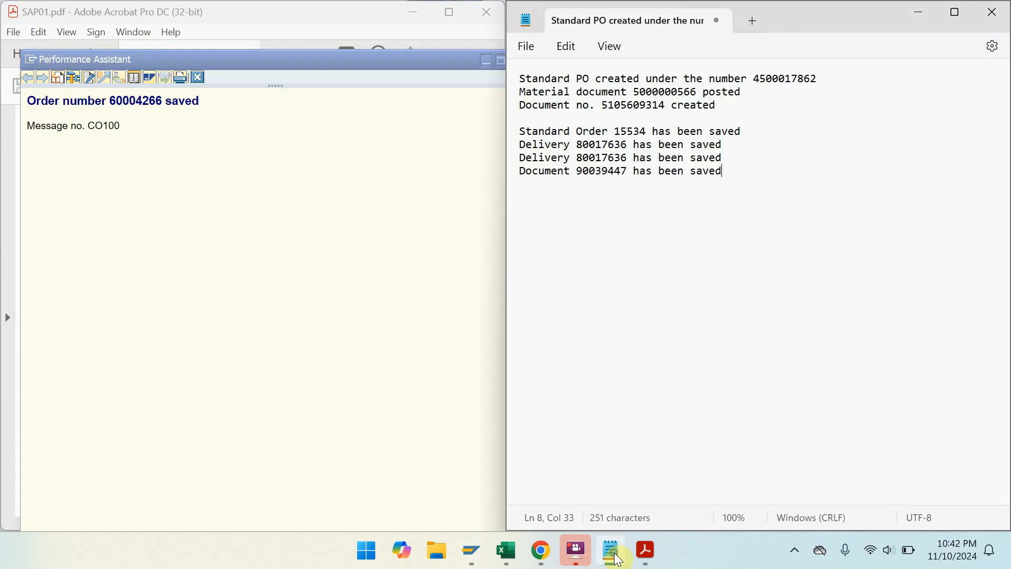
{"action": "key", "text": "Return"}
{"action": "key", "text": "Return"}
{"action": "key", "text": "ctrl+v"}
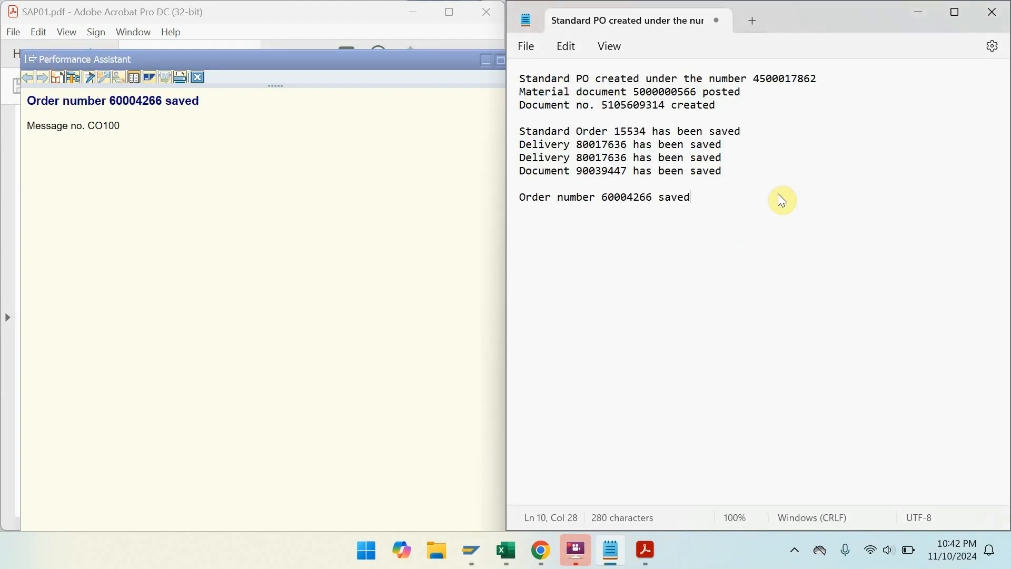
{"action": "left_click", "coordinate": [763, 134]}
{"action": "key", "text": "Return"}
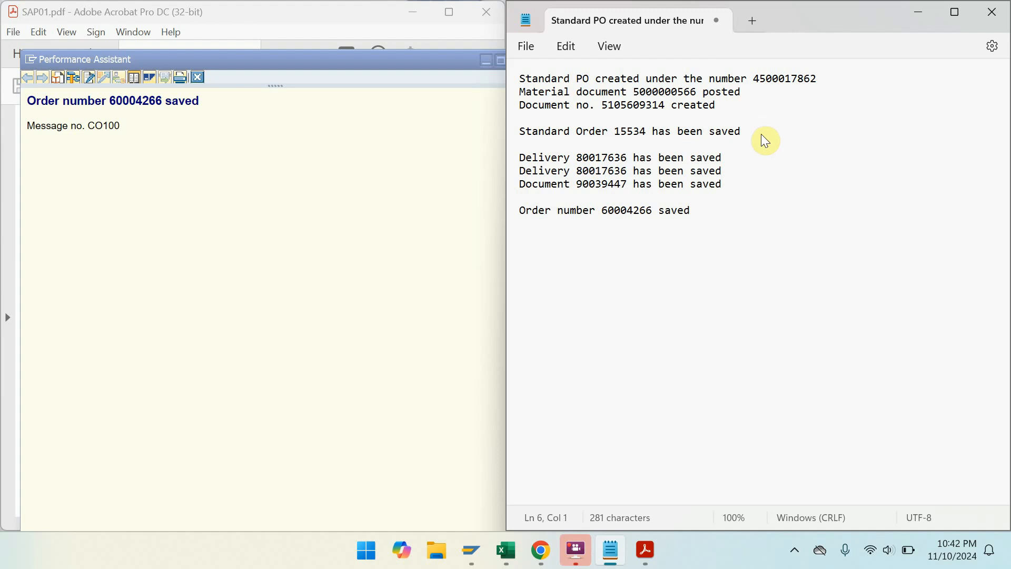
- Close the message details window and the order-saved dialog
{"action": "left_click", "coordinate": [420, 136]}
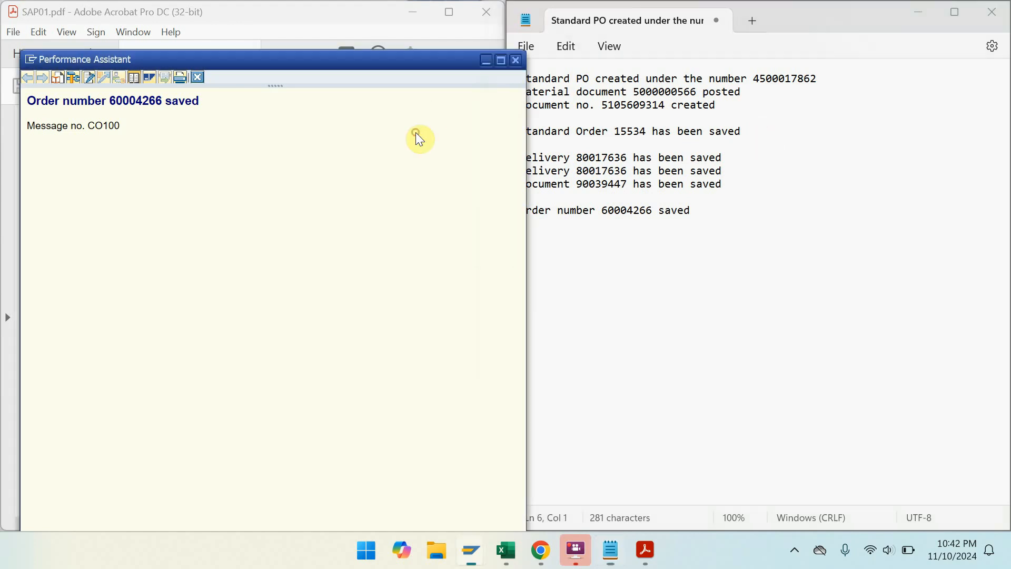
{"action": "left_click", "coordinate": [486, 59]}
{"action": "left_click", "coordinate": [397, 289]}
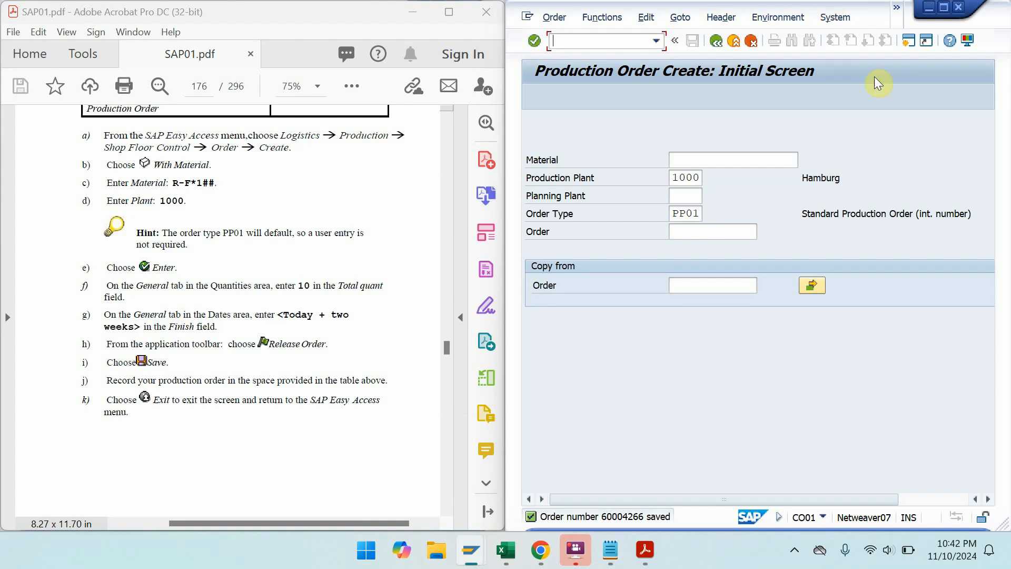
- Open production order 60004266 for changing
{"action": "left_click", "coordinate": [556, 10]}
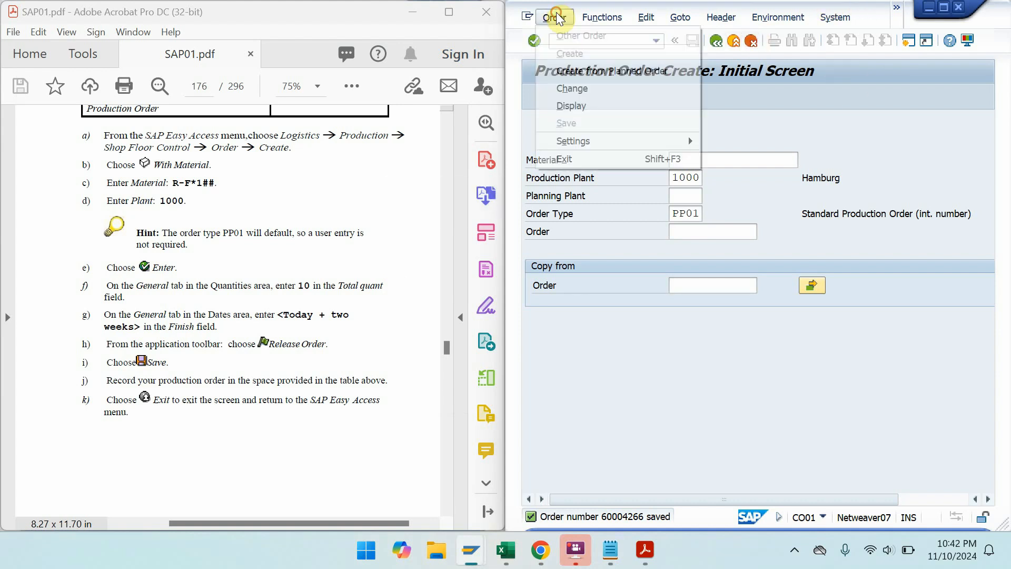
{"action": "left_click", "coordinate": [585, 91]}
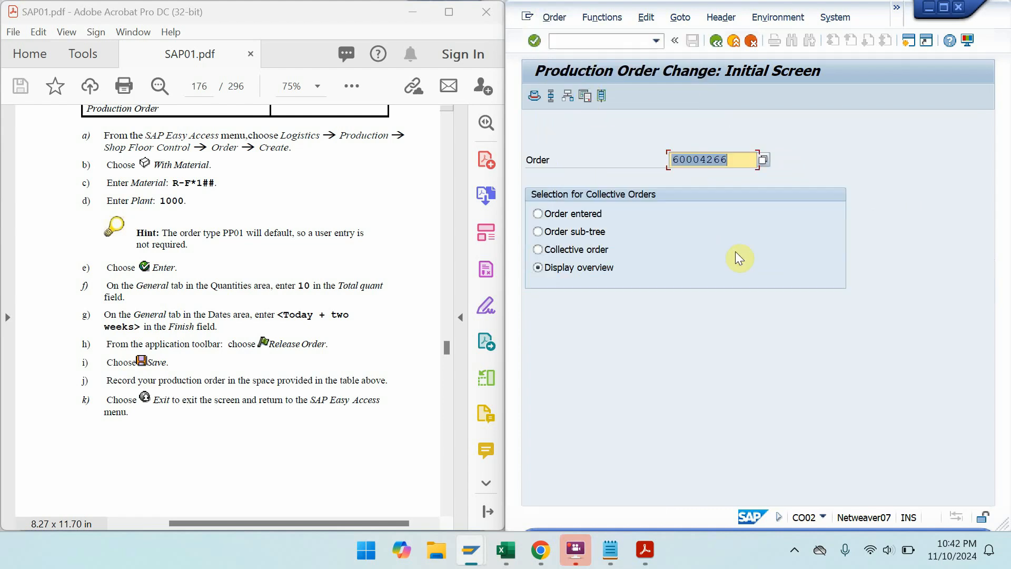
{"action": "key", "text": "Return"}
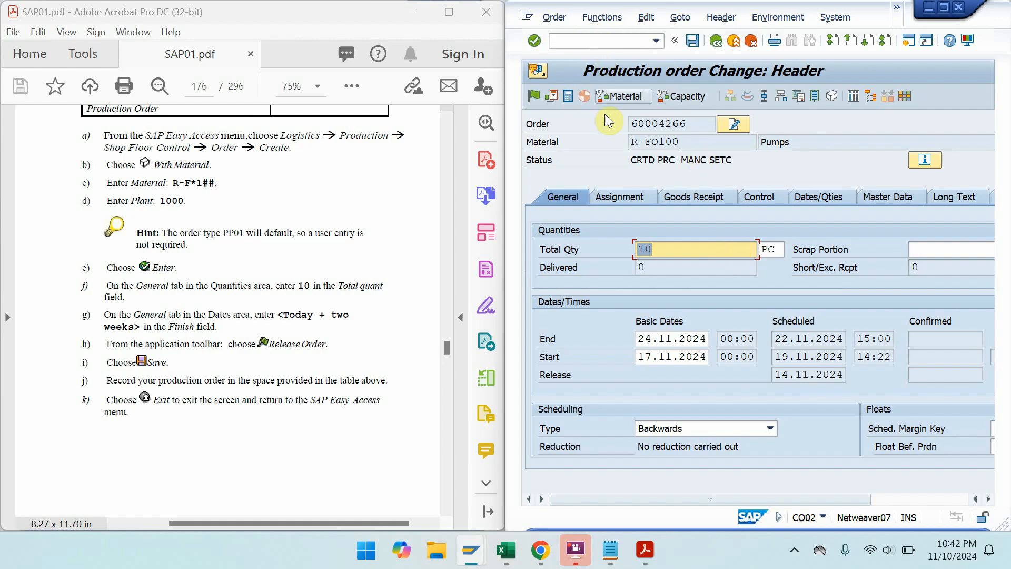
- Release order 60004266 and save it, acknowledging the release and saved messages
{"action": "left_click", "coordinate": [534, 96]}
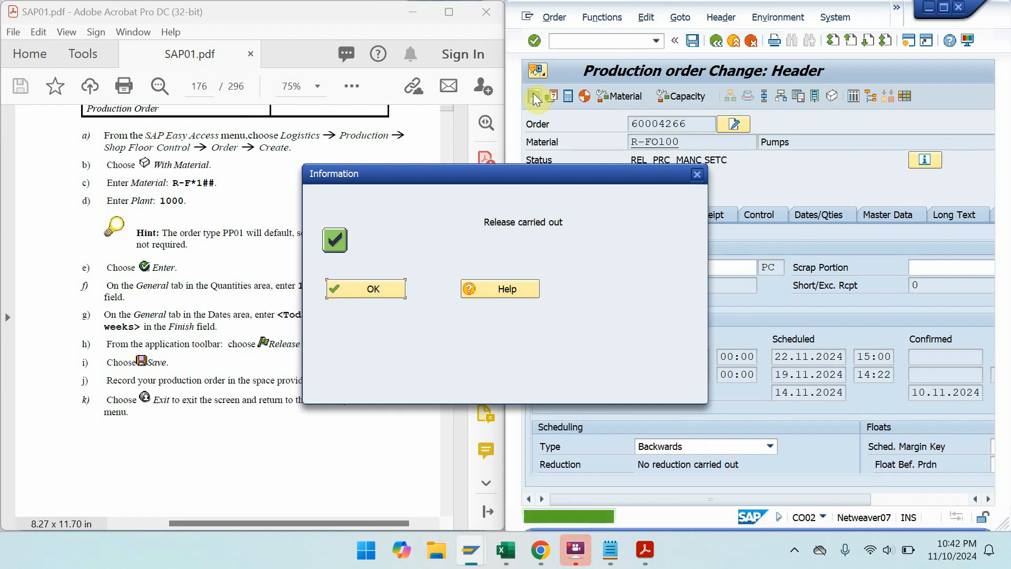
{"action": "left_click", "coordinate": [390, 304]}
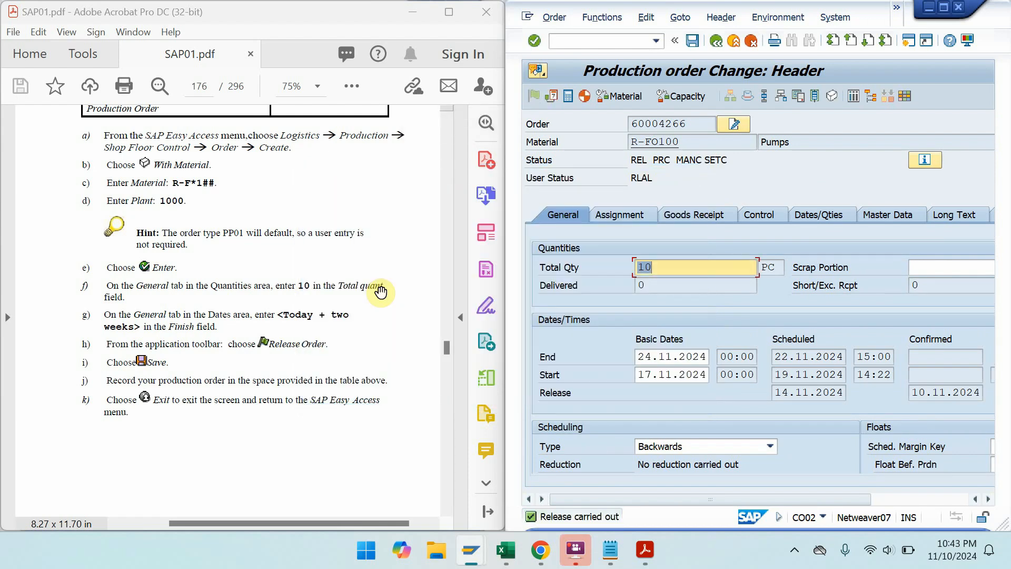
{"action": "left_click", "coordinate": [696, 42]}
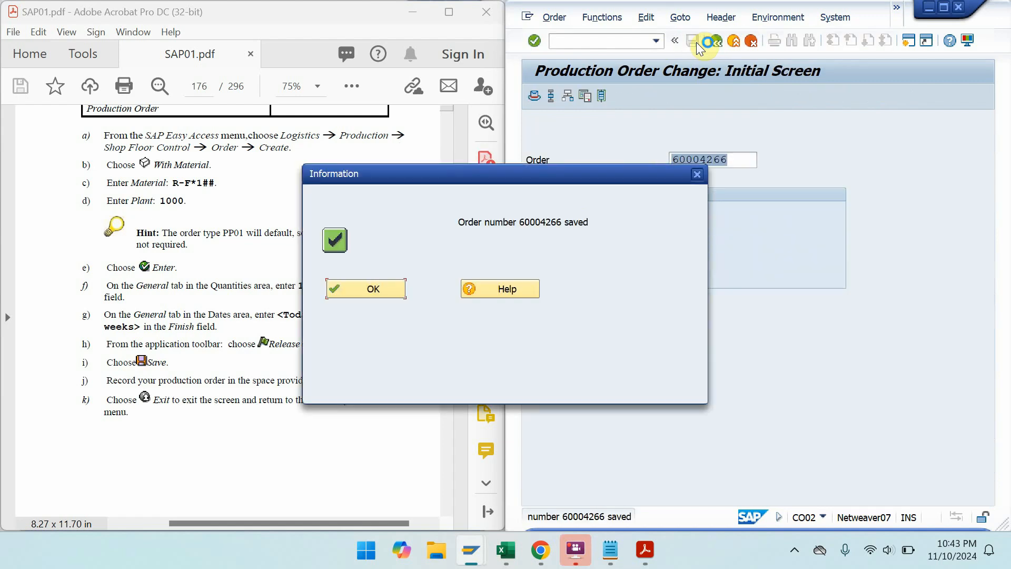
{"action": "left_click", "coordinate": [366, 293]}
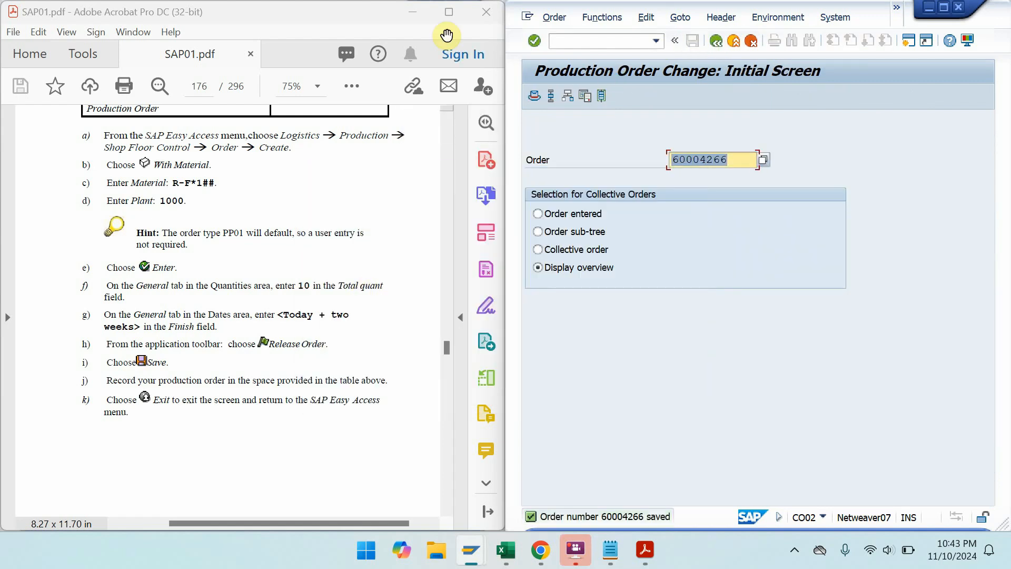
{"action": "left_click", "coordinate": [449, 10]}
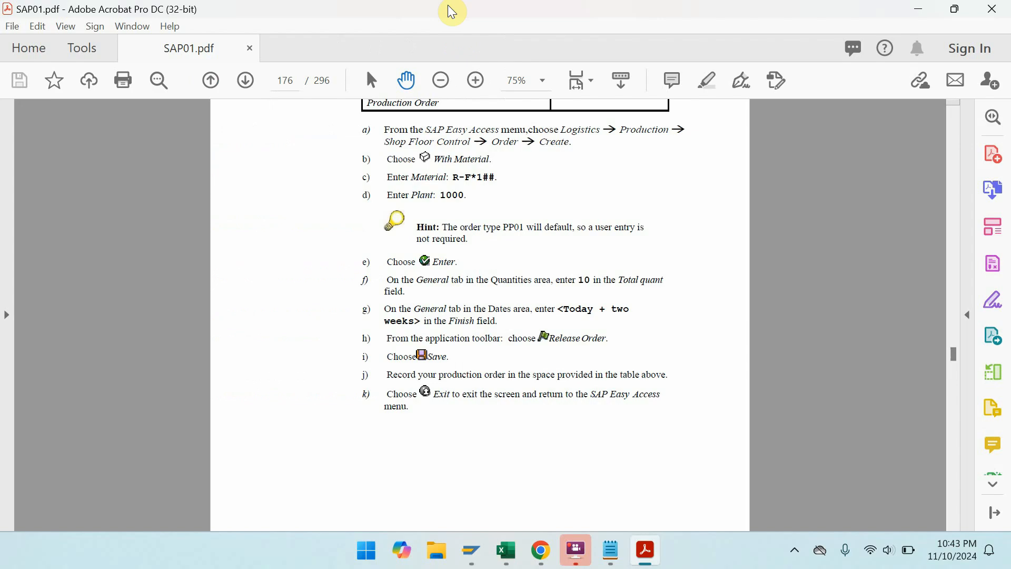
- Move SAP01.pdf to page 177, the stock/requirements list exercise, and place it beside SAP
{"action": "key", "text": "ctrl+l"}
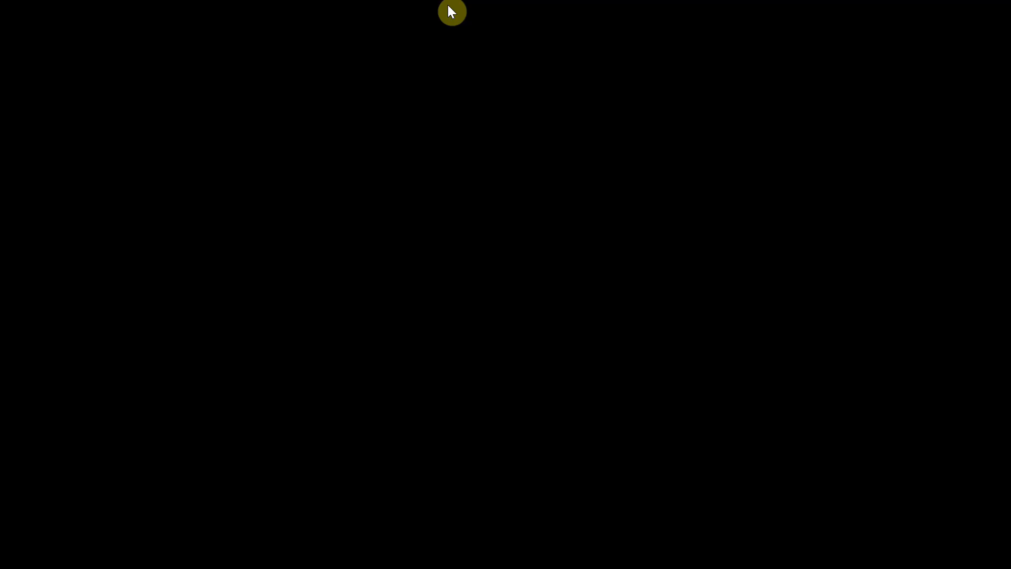
{"action": "key", "text": "Escape"}
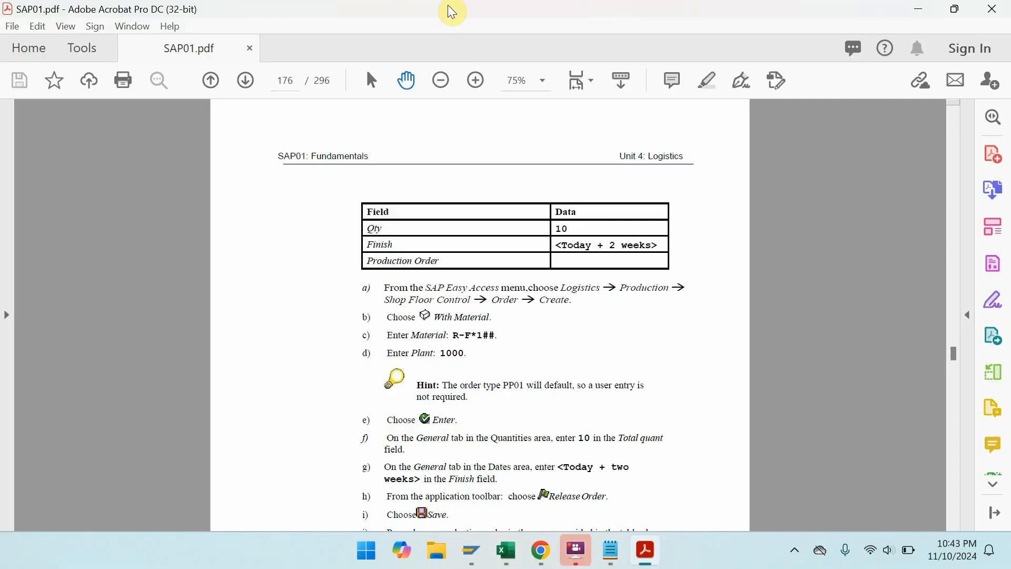
{"action": "key", "text": "ctrl+l"}
{"action": "key", "text": "Page_Down"}
{"action": "key", "text": "Page_Down"}
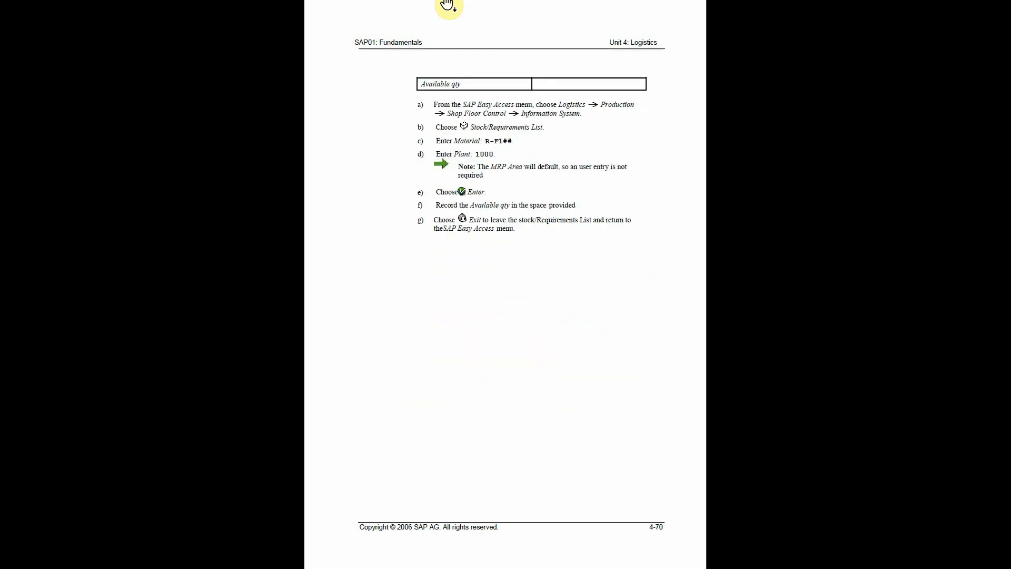
{"action": "key", "text": "Page_Up"}
{"action": "key", "text": "Escape"}
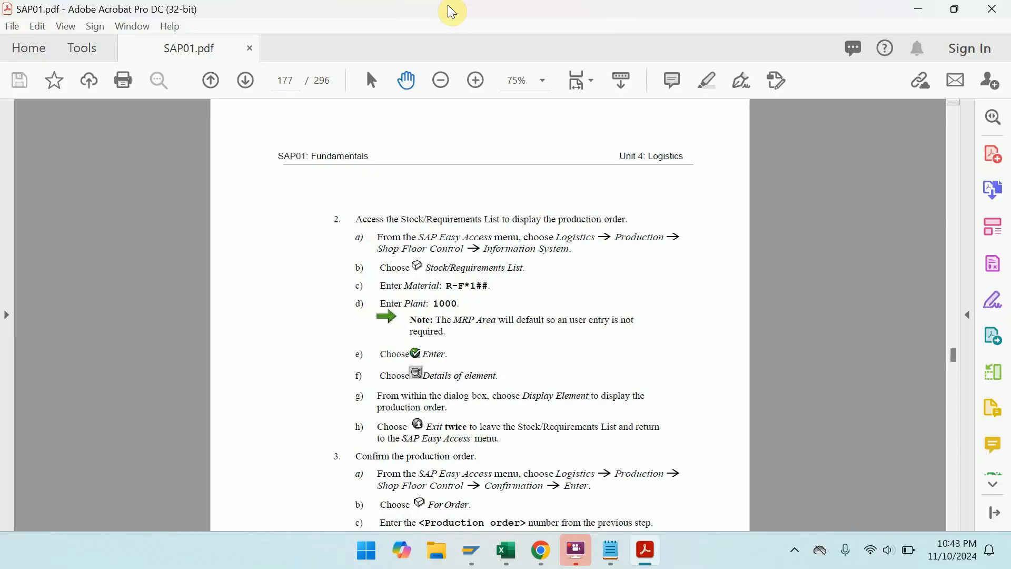
{"action": "double_click", "coordinate": [452, 12]}
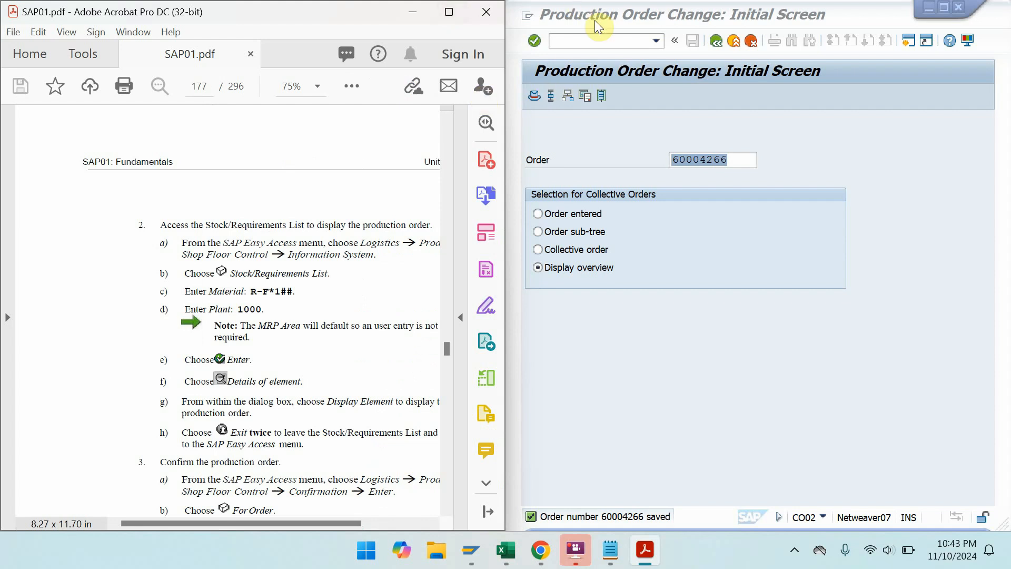
- Run transaction /NMD04 for material R-FO100 in plant 1000
{"action": "left_click", "coordinate": [596, 40]}
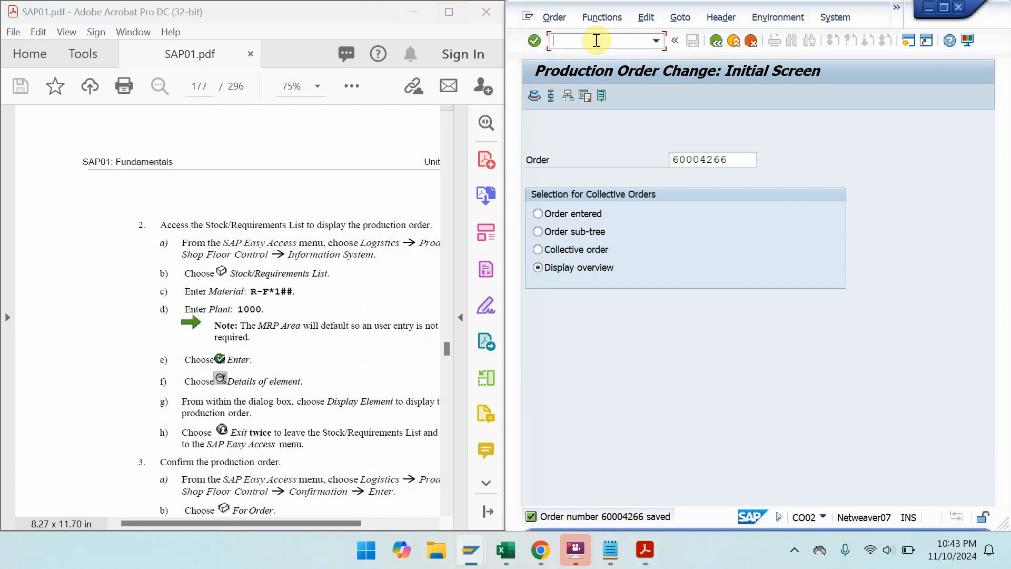
{"action": "type", "text": "/NM"}
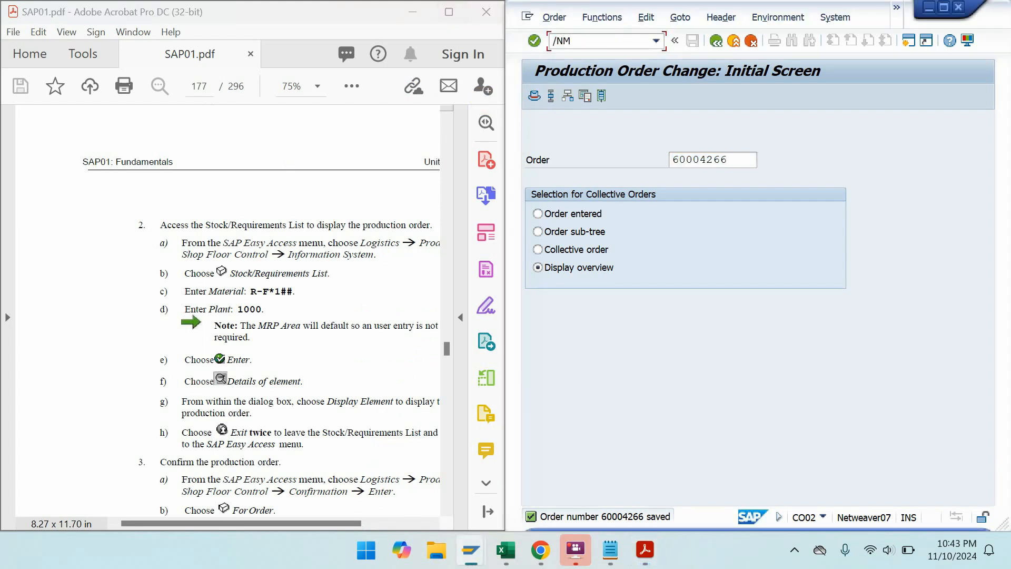
{"action": "type", "text": "D04"}
{"action": "key", "text": "Return"}
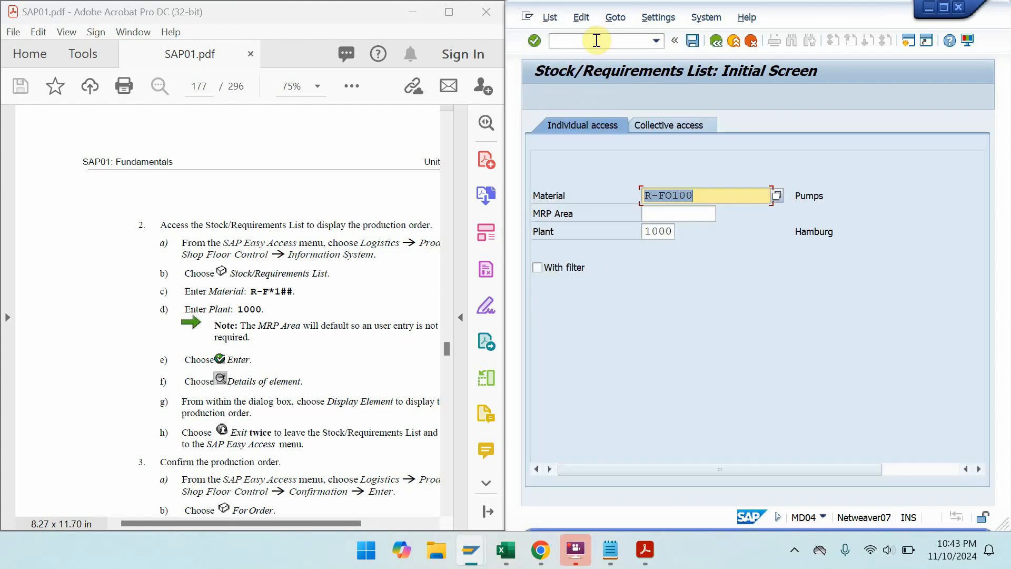
{"action": "key", "text": "Return"}
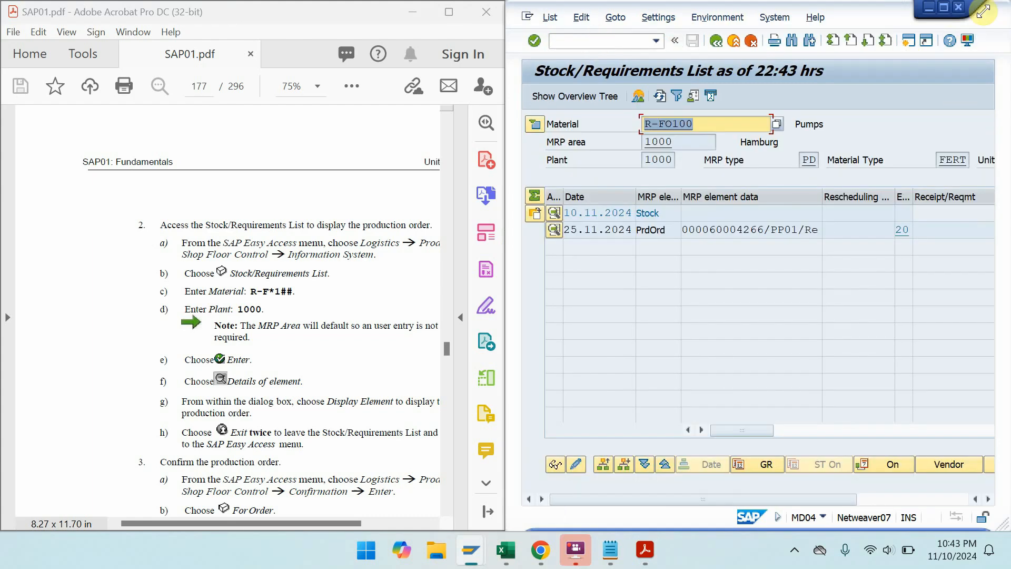
- Check the list's production order 60004266 row receiving 10 PC on 25.11.2024
{"action": "left_click", "coordinate": [944, 8]}
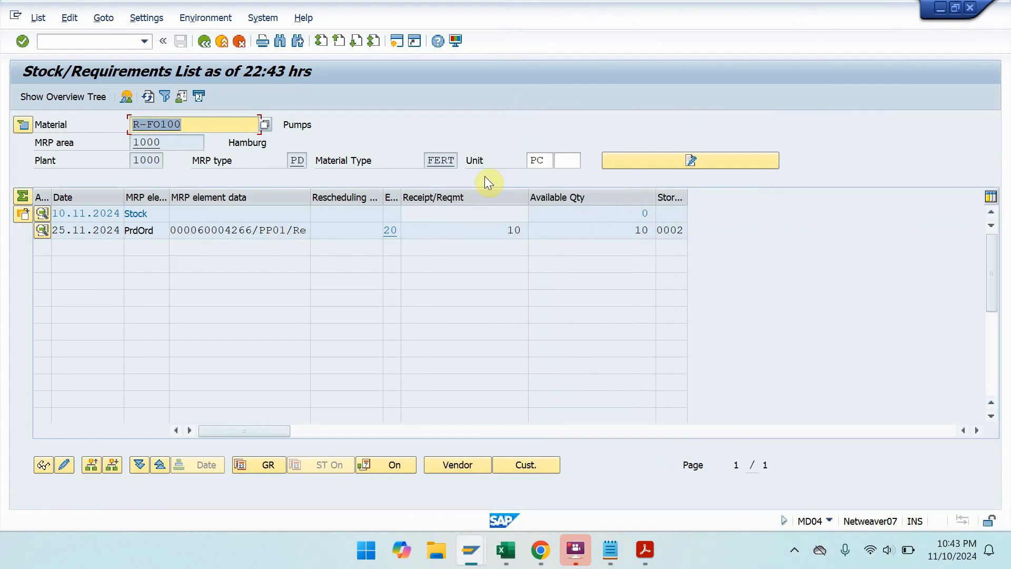
{"action": "left_click_drag", "start_coordinate": [503, 230], "coordinate": [535, 234]}
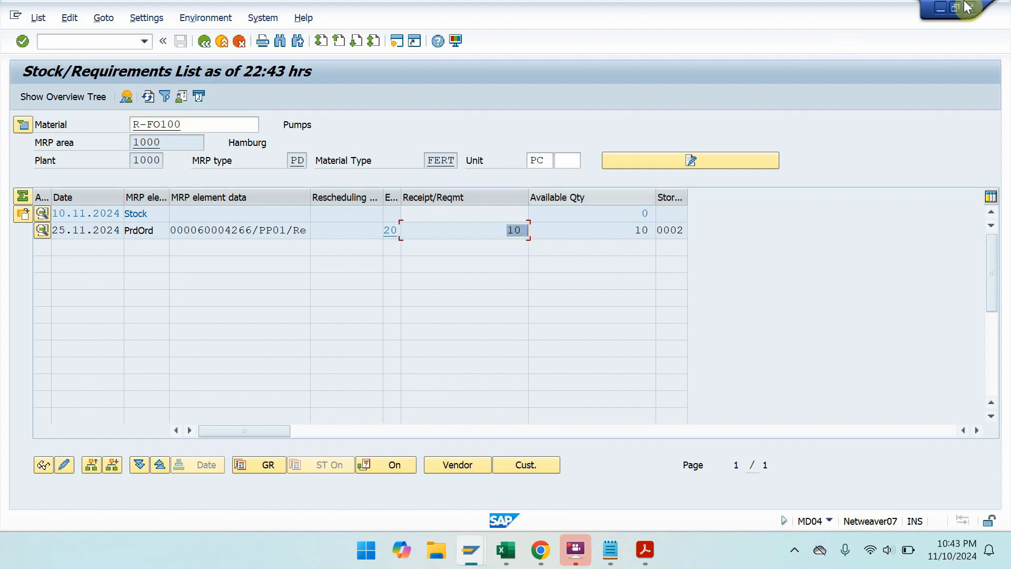
{"action": "left_click", "coordinate": [941, 9]}
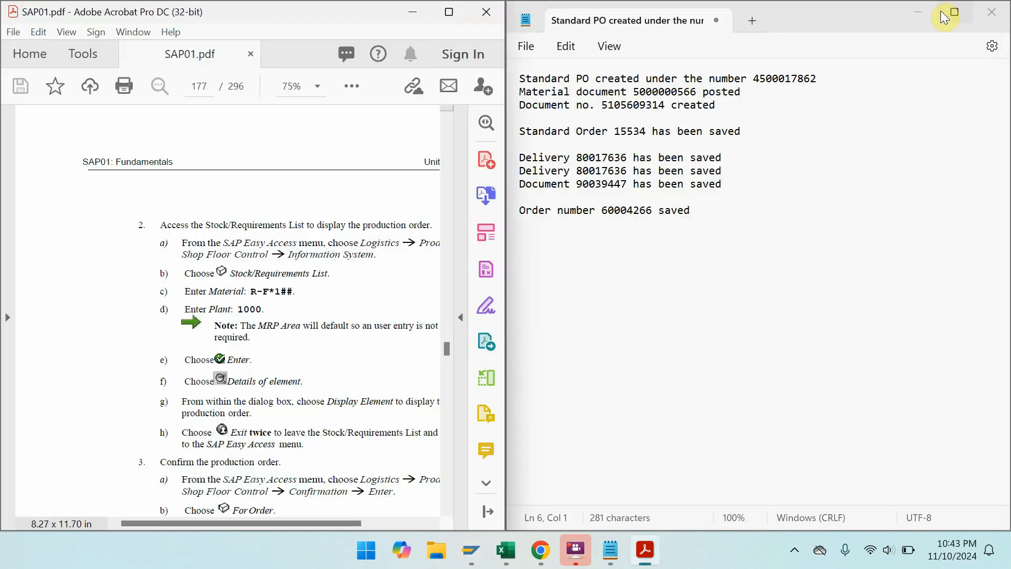
{"action": "mouse_move", "coordinate": [462, 553]}
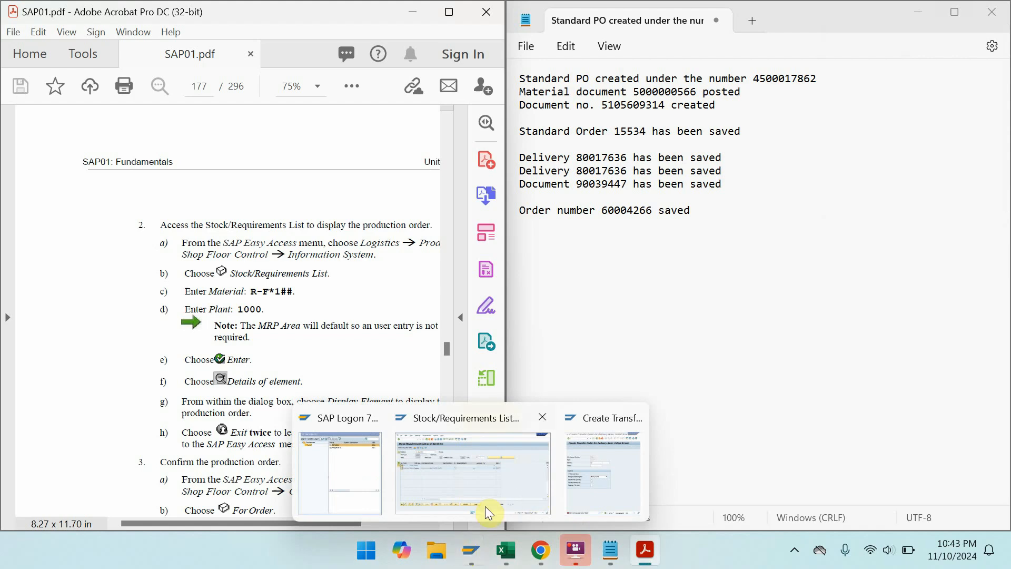
{"action": "left_click", "coordinate": [471, 505]}
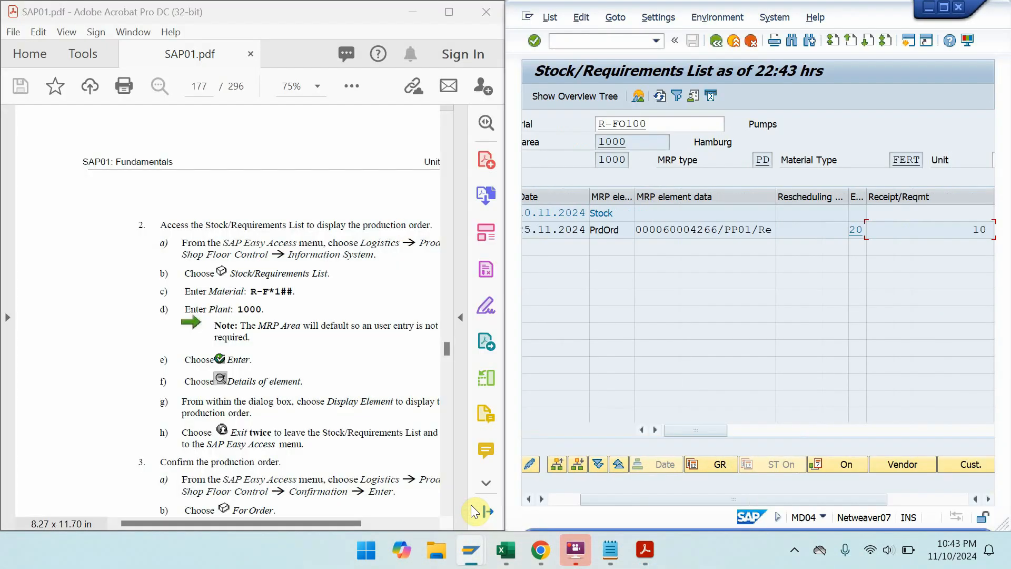
{"action": "left_click_drag", "start_coordinate": [300, 425], "coordinate": [242, 337]}
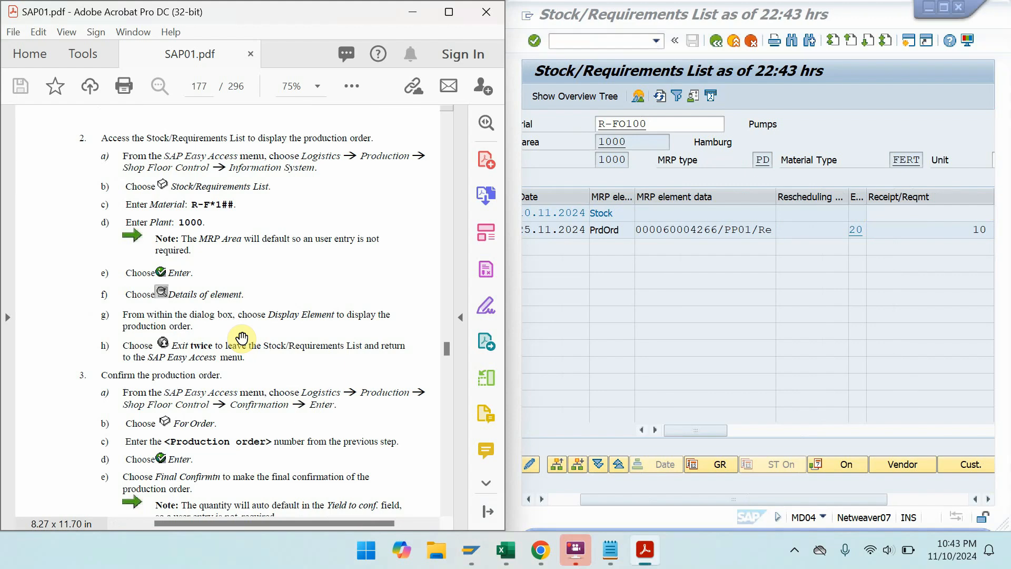
- Go to Shop Floor Control > Confirmation > Enter and start CO15 - For Order
{"action": "left_click", "coordinate": [600, 39]}
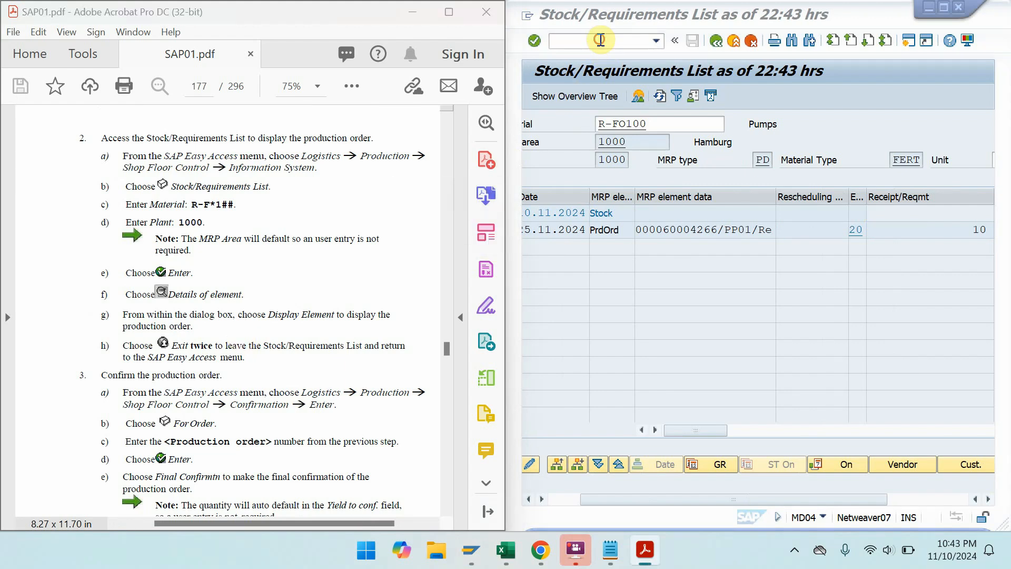
{"action": "type", "text": "/n"}
{"action": "key", "text": "Return"}
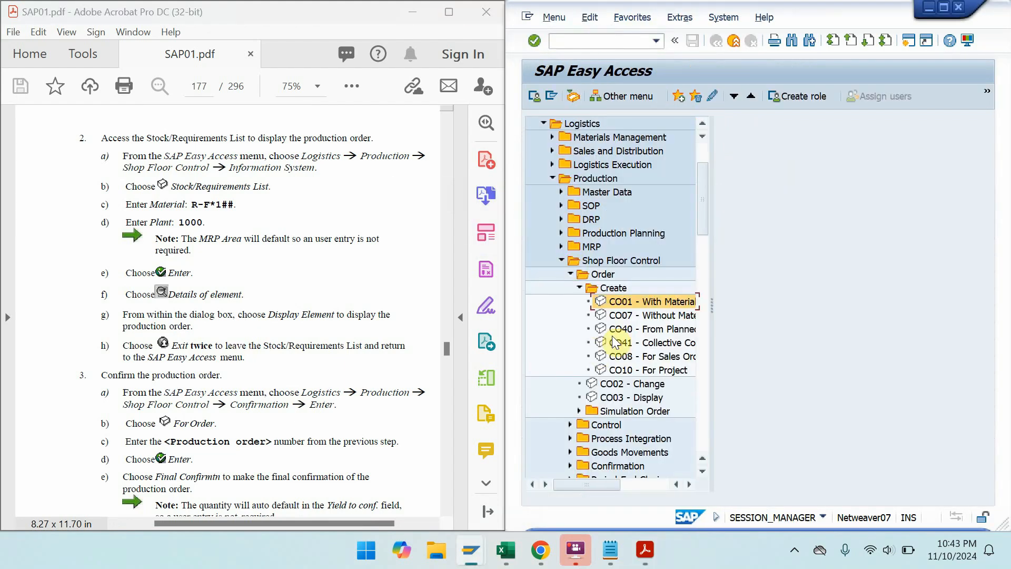
{"action": "left_click", "coordinate": [593, 260]}
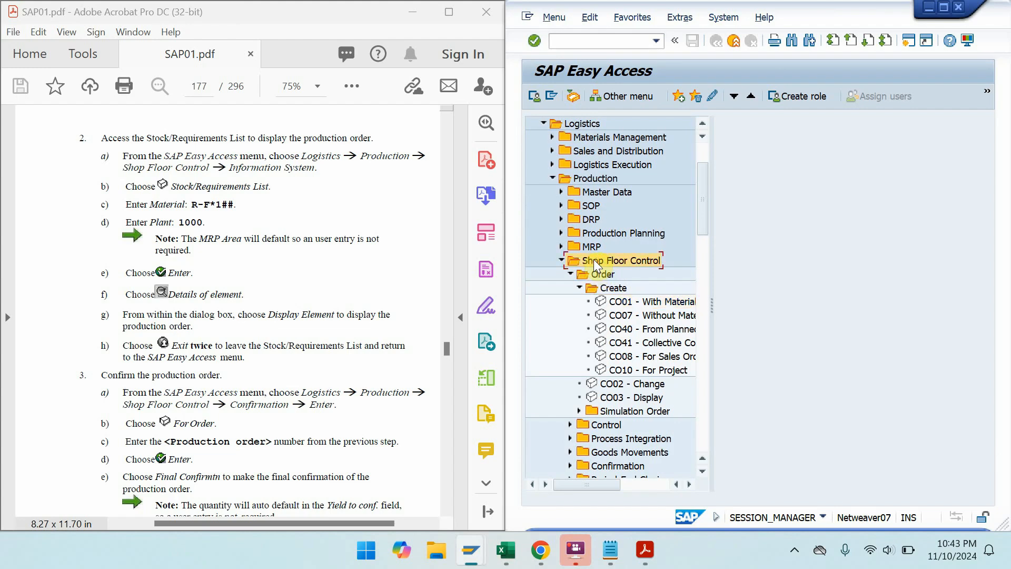
{"action": "left_click", "coordinate": [570, 275]}
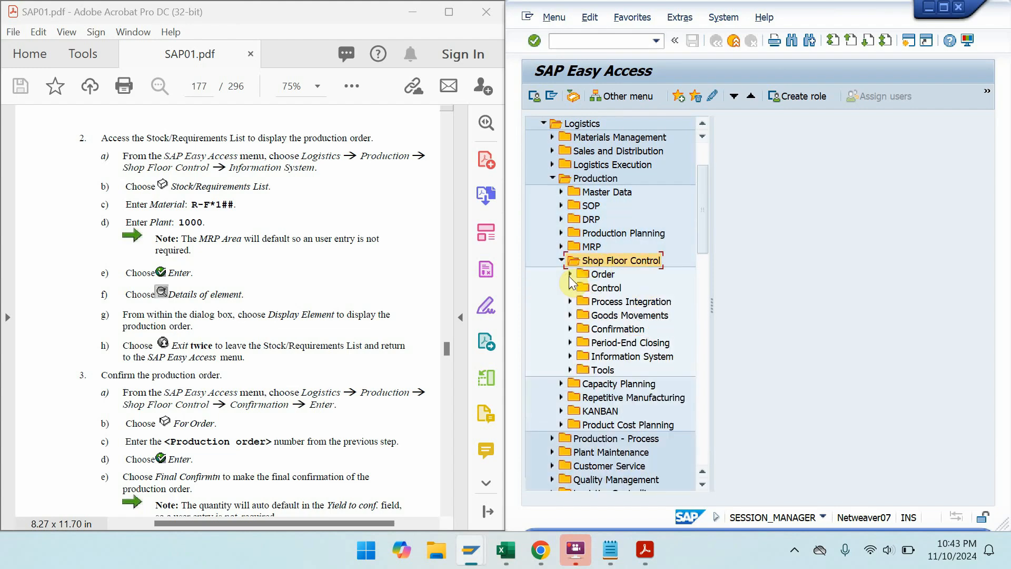
{"action": "double_click", "coordinate": [618, 330]}
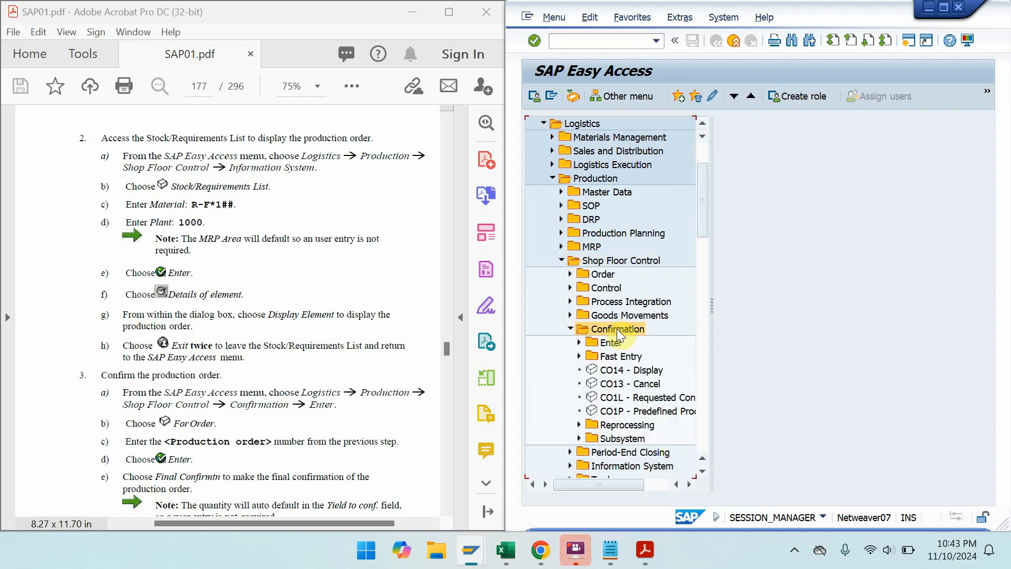
{"action": "double_click", "coordinate": [611, 343]}
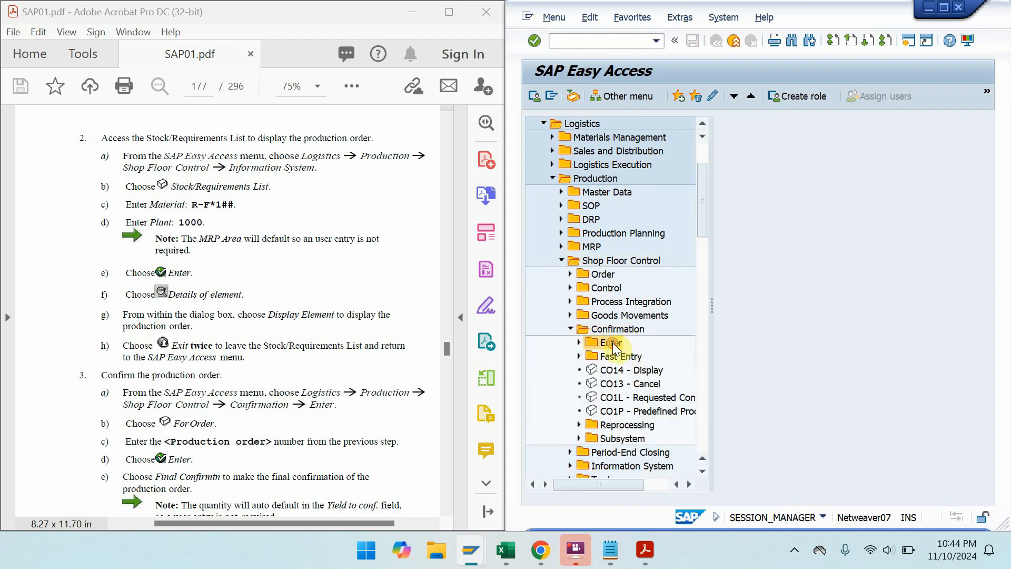
{"action": "double_click", "coordinate": [628, 369]}
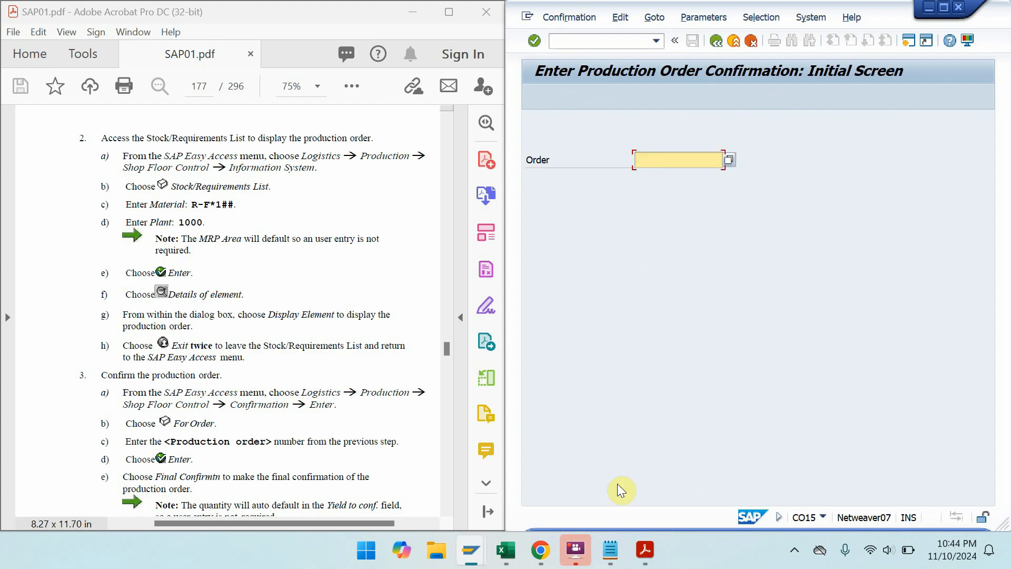
- Copy order number 60004266 from the Notepad notes
{"action": "left_click", "coordinate": [610, 549]}
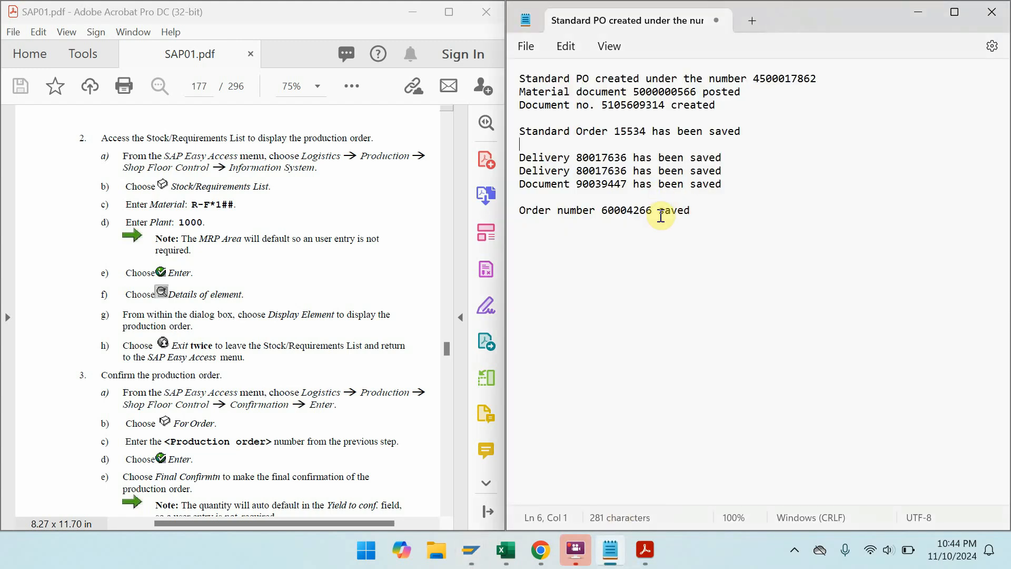
{"action": "mouse_move", "coordinate": [658, 211]}
{"action": "left_mouse_down"}
{"action": "mouse_move", "coordinate": [597, 210]}
{"action": "mouse_move", "coordinate": [656, 212]}
{"action": "left_mouse_up"}
{"action": "key", "text": "ctrl+c"}
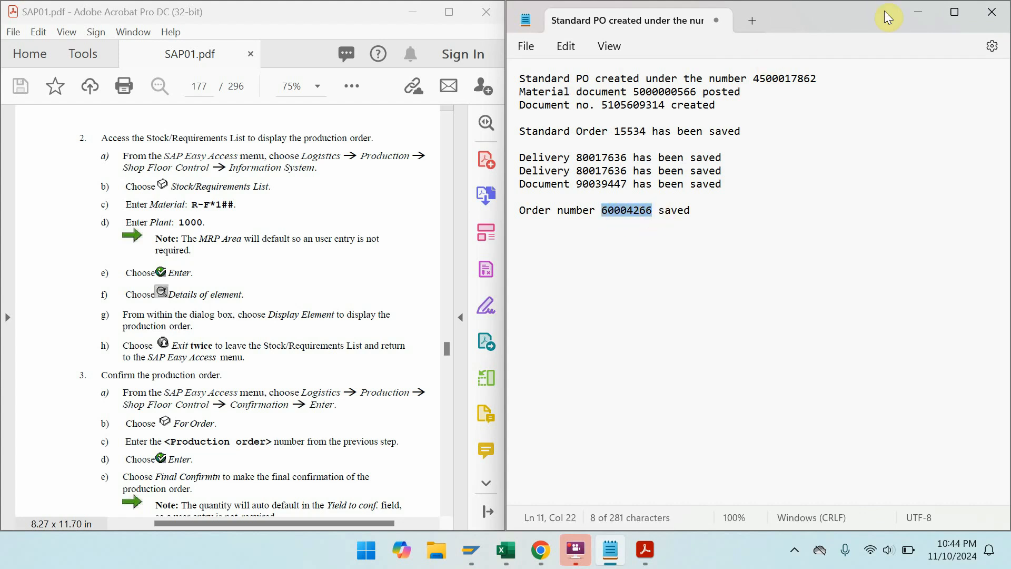
{"action": "left_click", "coordinate": [927, 16]}
- Paste order 60004266 and save it as a final confirmation with yield 10 PC
{"action": "key", "text": "ctrl+v"}
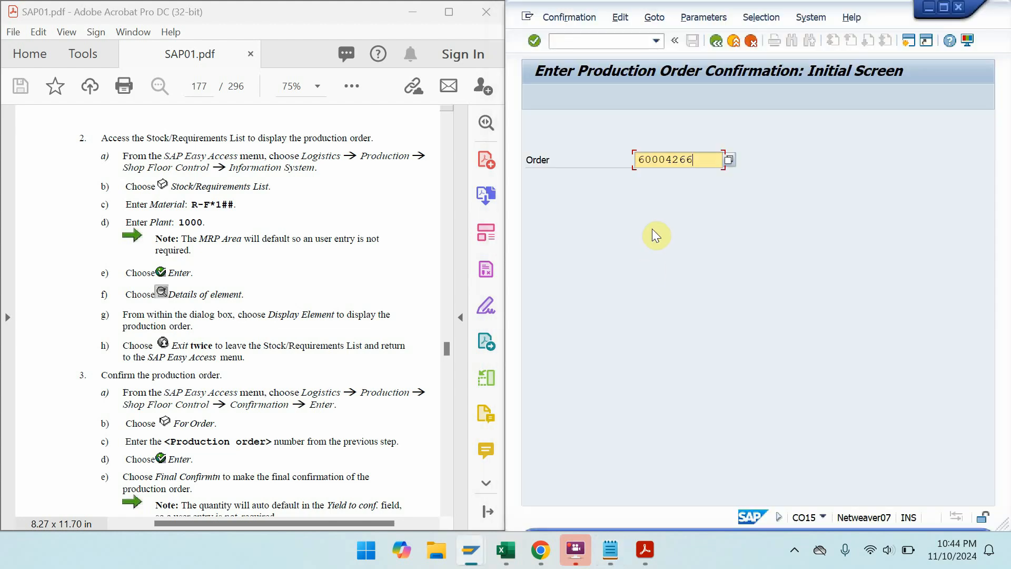
{"action": "key", "text": "Return"}
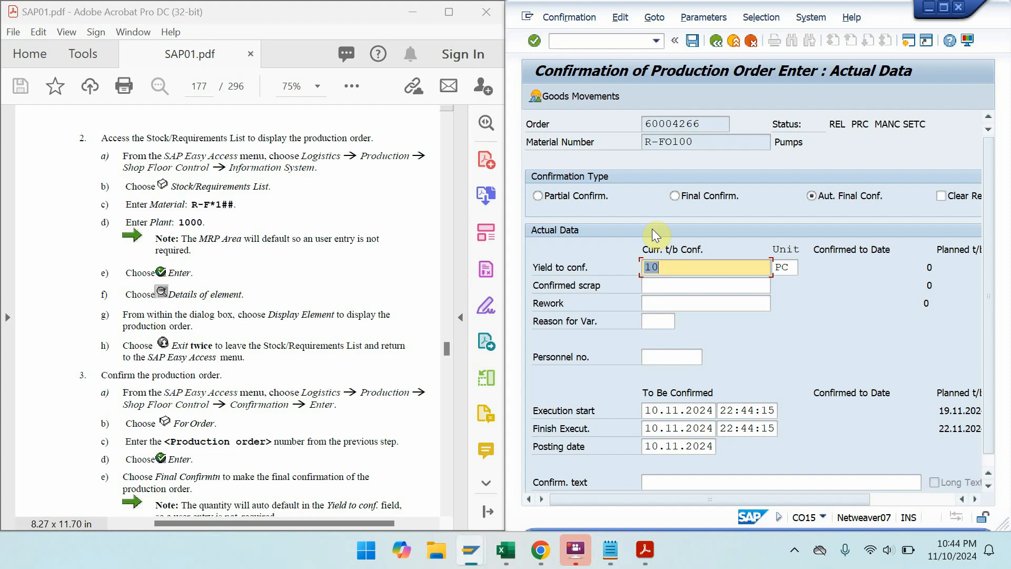
{"action": "left_click_drag", "start_coordinate": [336, 391], "coordinate": [300, 212]}
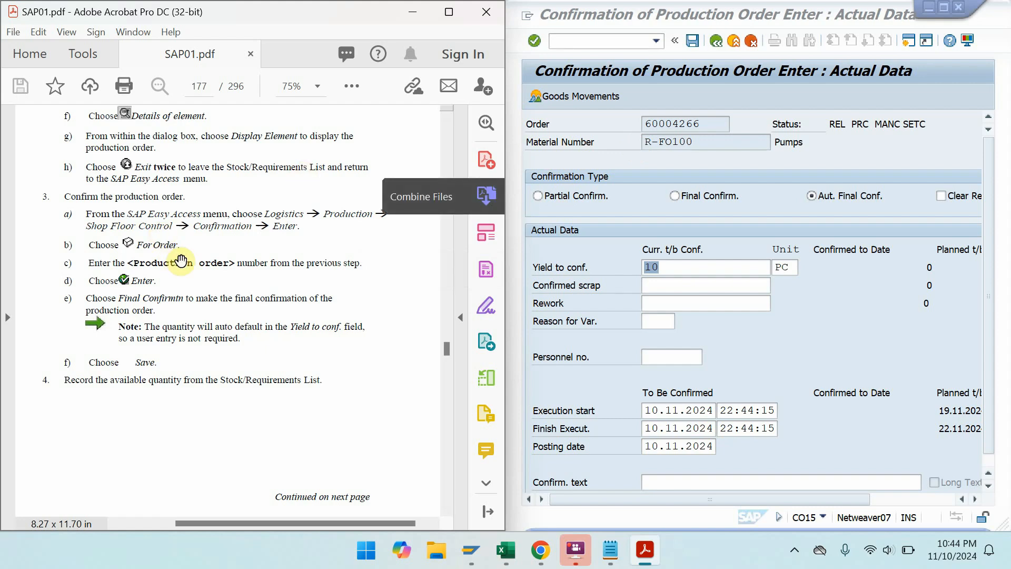
{"action": "scroll", "coordinate": [182, 311], "scroll_direction": "up", "scroll_amount": 2}
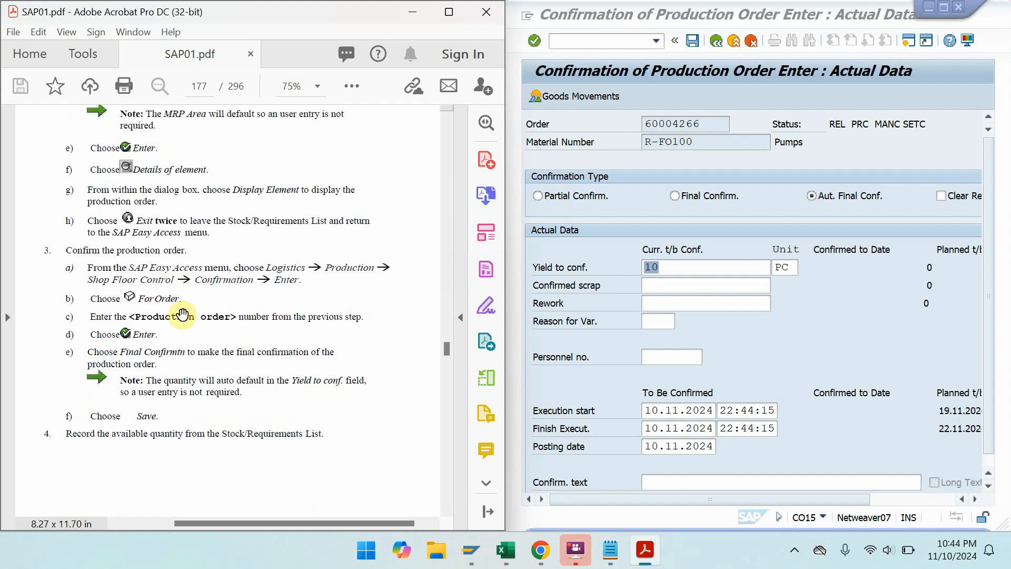
{"action": "left_click", "coordinate": [709, 195]}
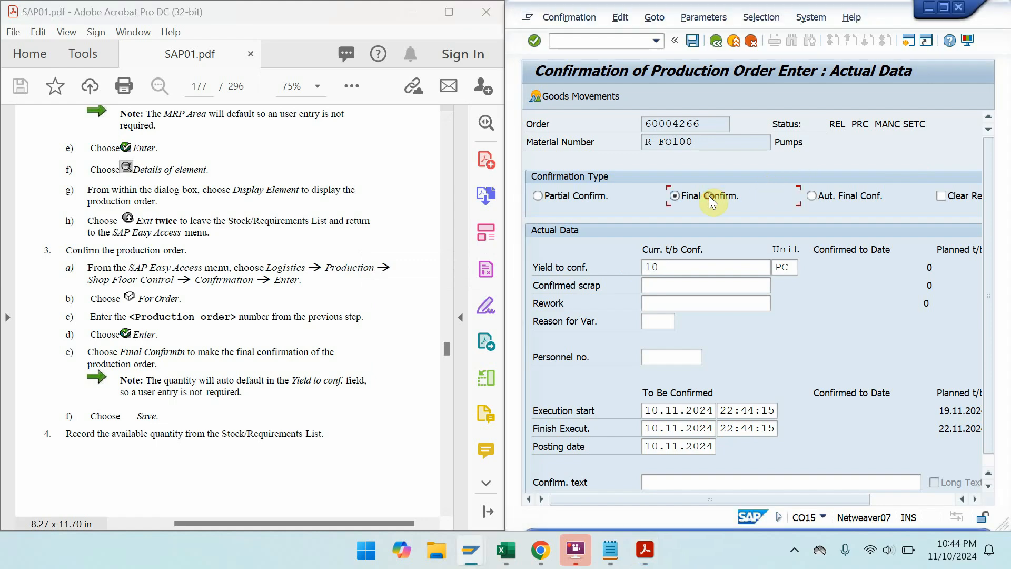
{"action": "left_click", "coordinate": [692, 42]}
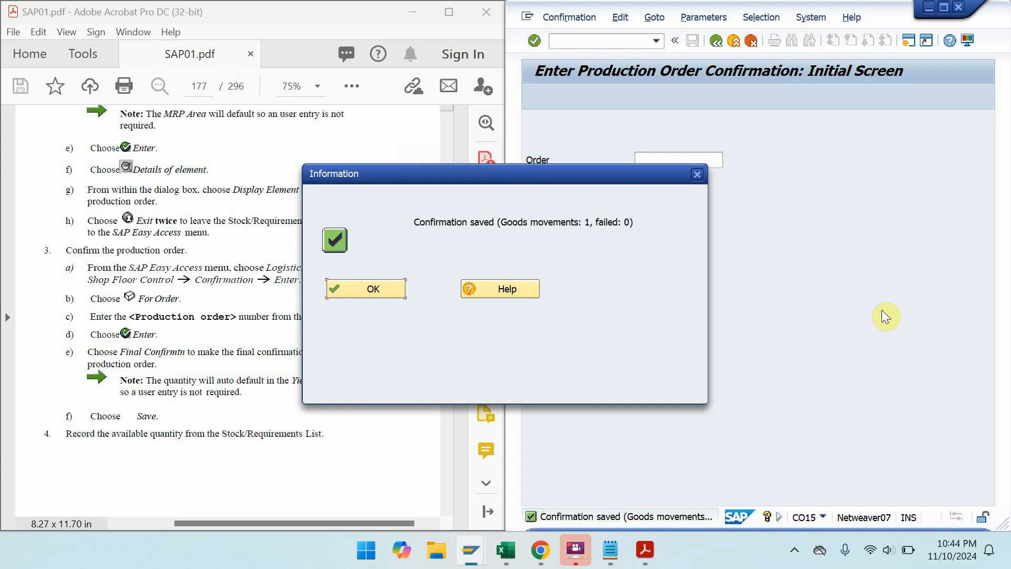
- Rerun /NMD04 for R-FO100 in plant 1000, showing 10 PC now in stock
{"action": "left_click", "coordinate": [368, 289]}
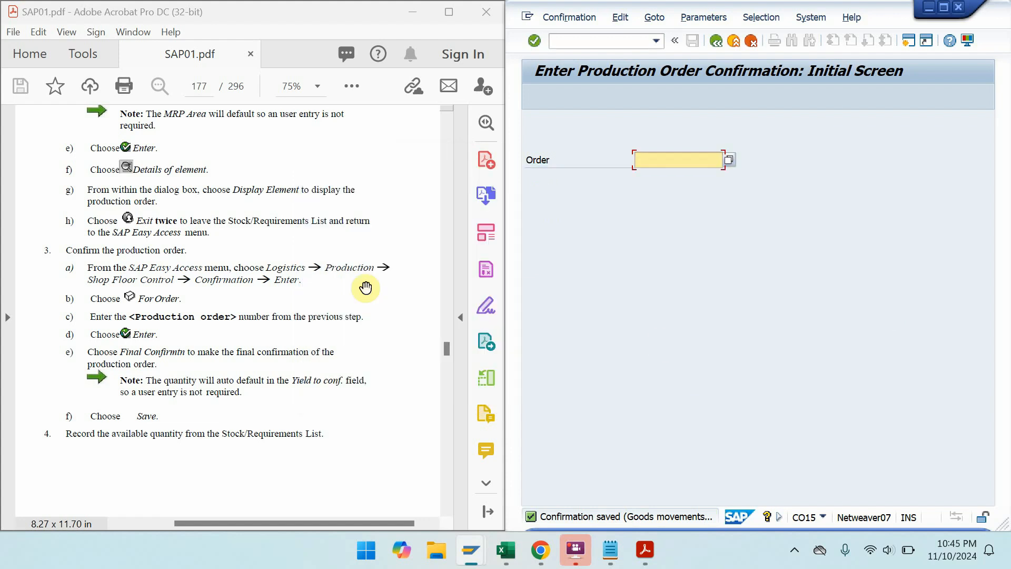
{"action": "left_click", "coordinate": [596, 41]}
{"action": "type", "text": "/"}
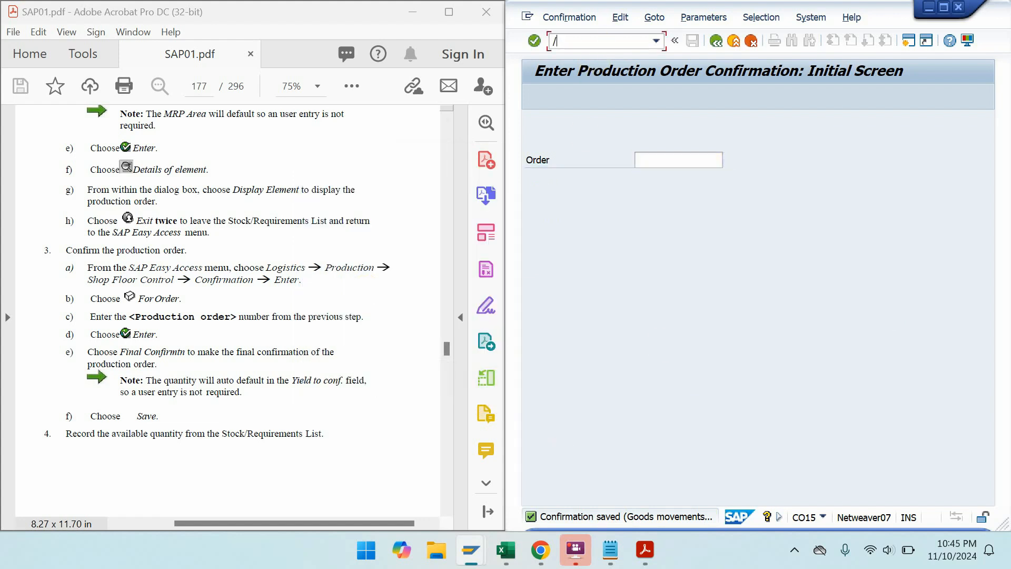
{"action": "type", "text": "NMD04"}
{"action": "key", "text": "Return"}
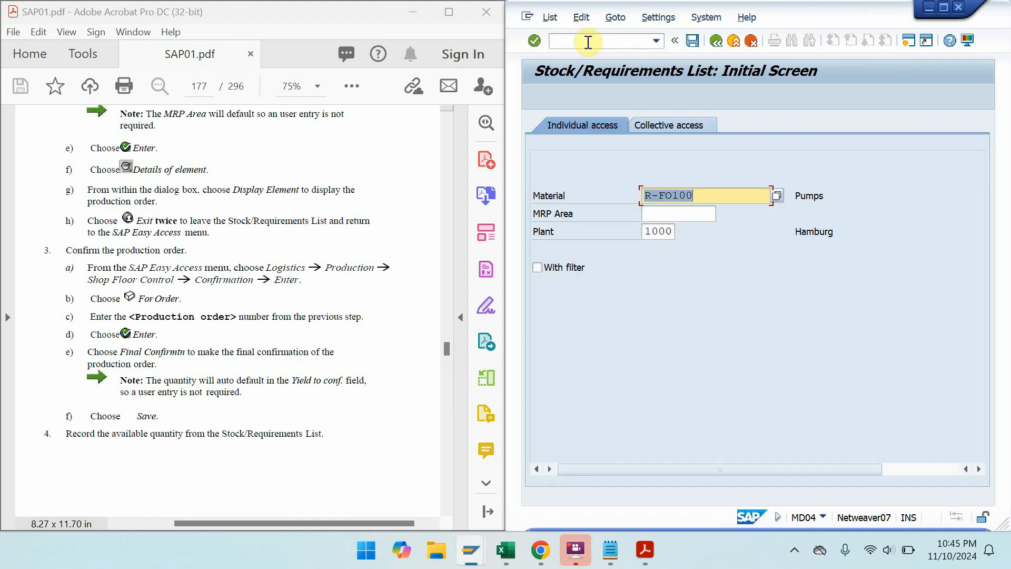
{"action": "left_click", "coordinate": [533, 41]}
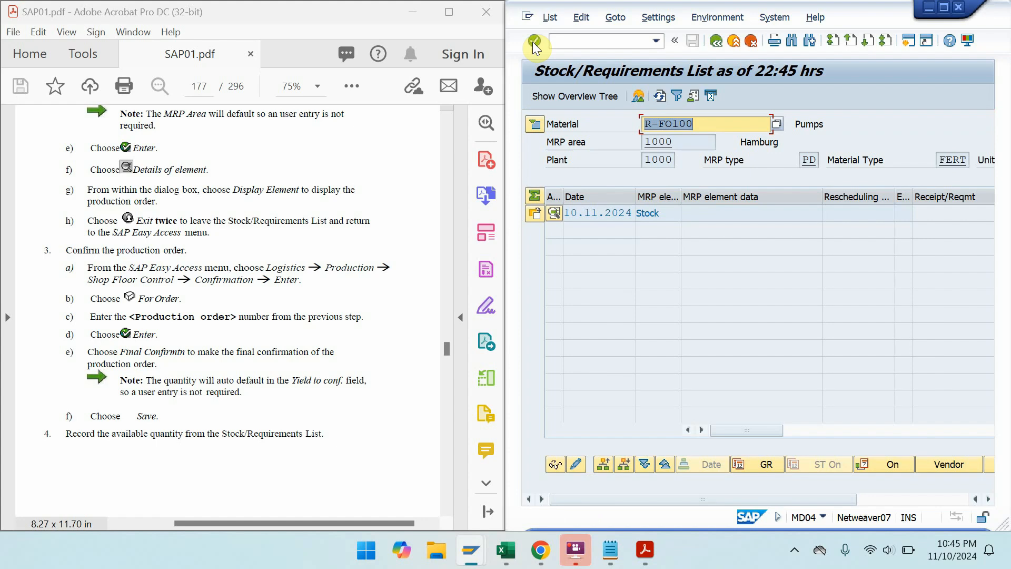
{"action": "left_click", "coordinate": [943, 7]}
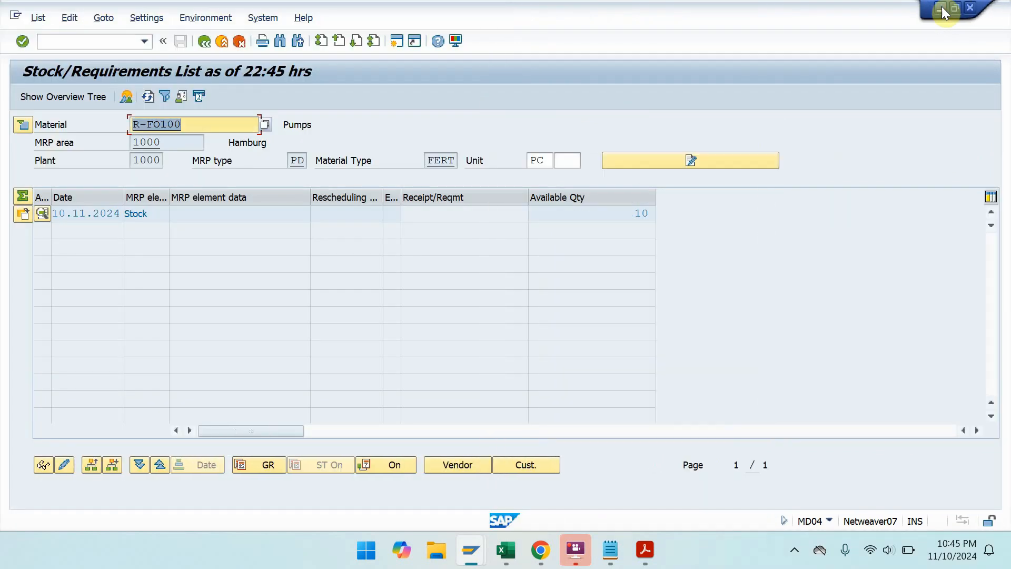
{"action": "left_click", "coordinate": [942, 7]}
{"action": "mouse_move", "coordinate": [941, 7]}
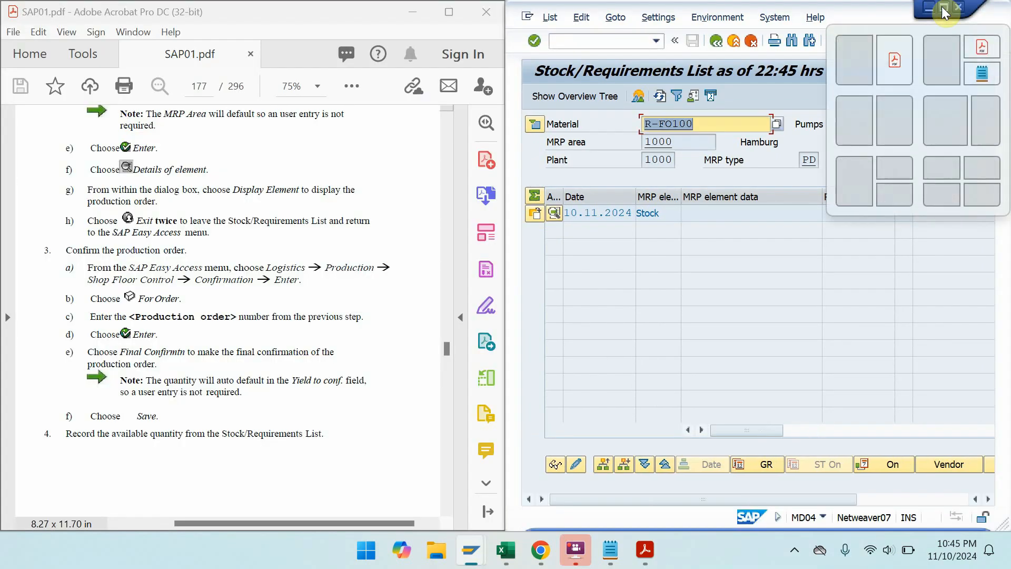
{"action": "double_click", "coordinate": [450, 14]}
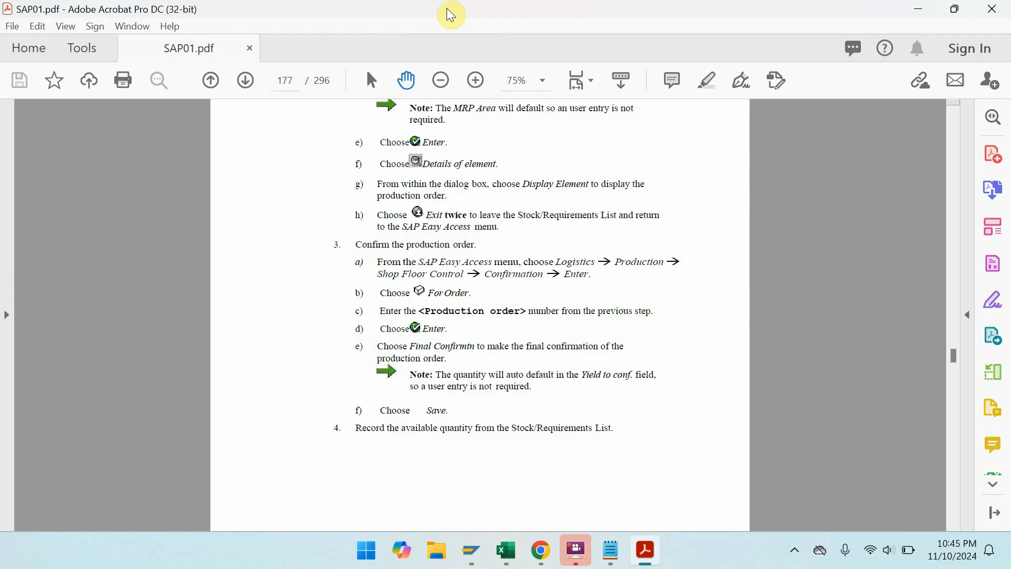
- Advance the manual in full-screen view to page 202, Exercise 5-1, then restore it
{"action": "key", "text": "ctrl+l"}
{"action": "scroll", "coordinate": [447, 8], "scroll_direction": "down", "scroll_amount": 1}
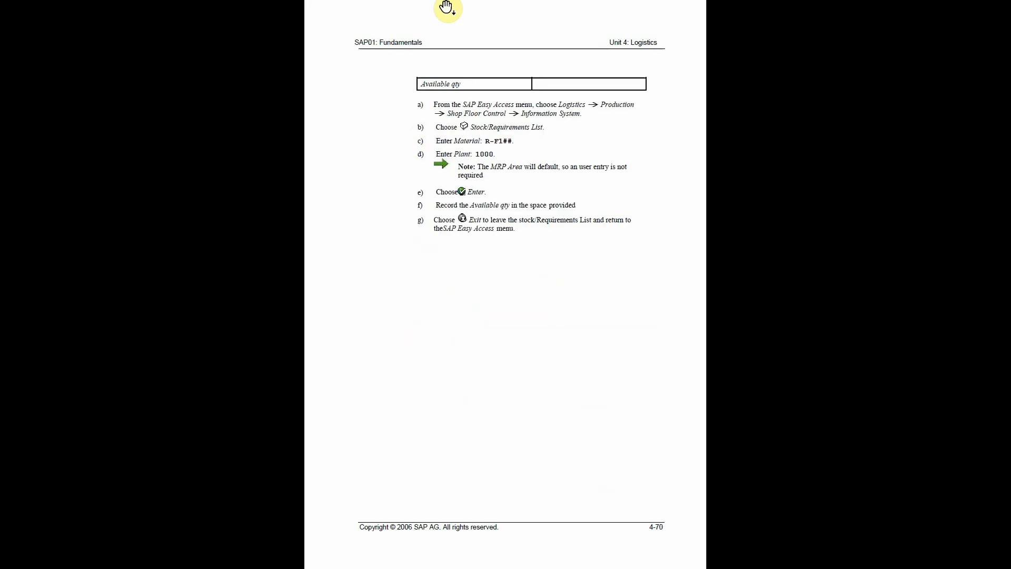
{"action": "scroll", "coordinate": [446, 8], "scroll_direction": "down", "scroll_amount": 4}
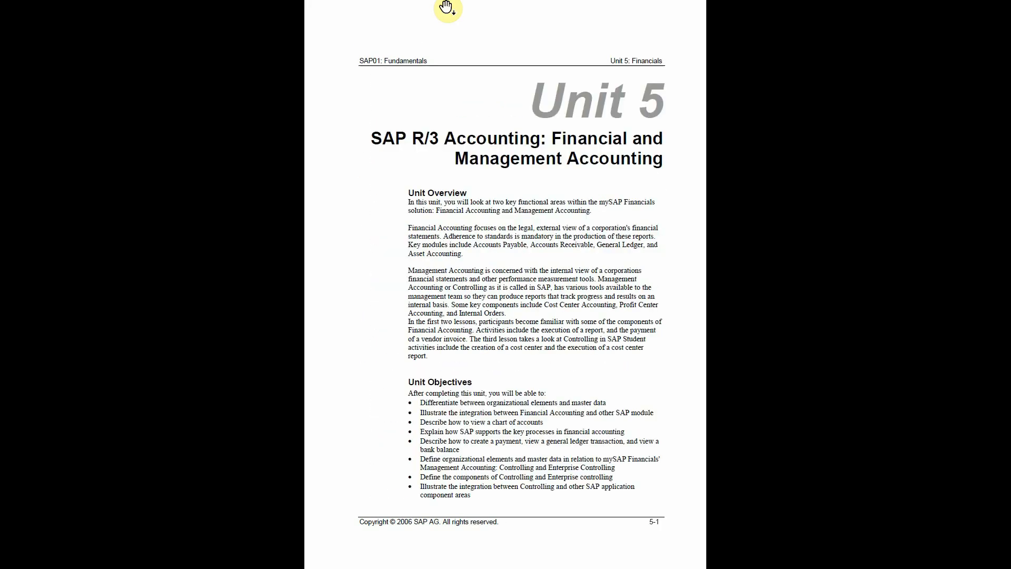
{"action": "scroll", "coordinate": [447, 8], "scroll_direction": "down", "scroll_amount": 5}
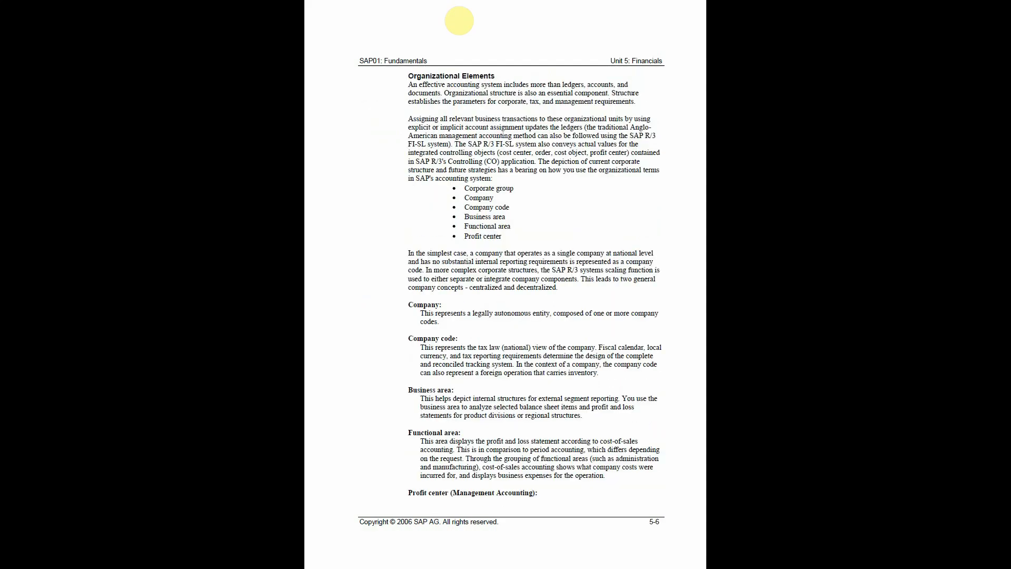
{"action": "scroll", "coordinate": [460, 20], "scroll_direction": "down", "scroll_amount": 8}
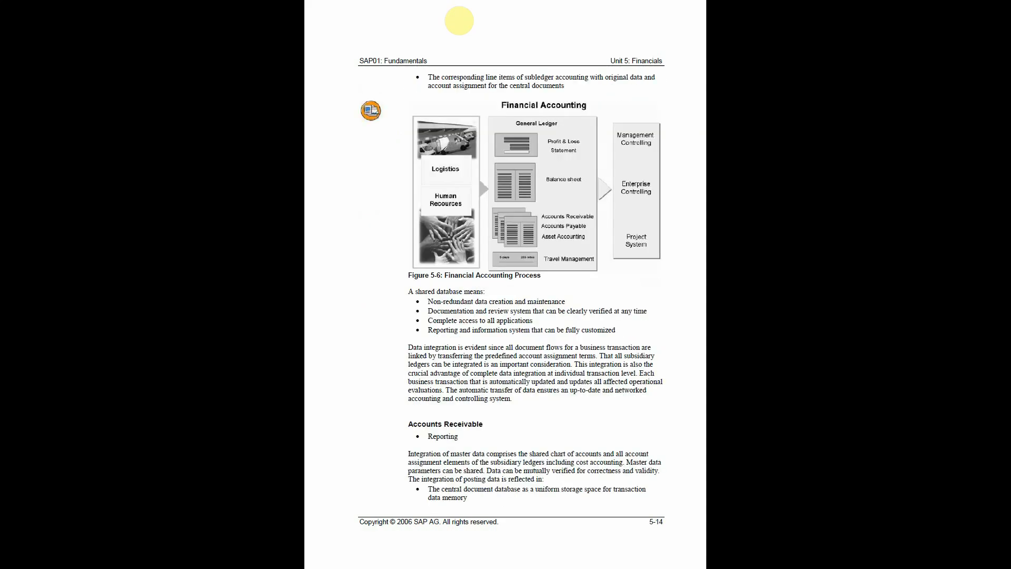
{"action": "scroll", "coordinate": [459, 21], "scroll_direction": "down", "scroll_amount": 5}
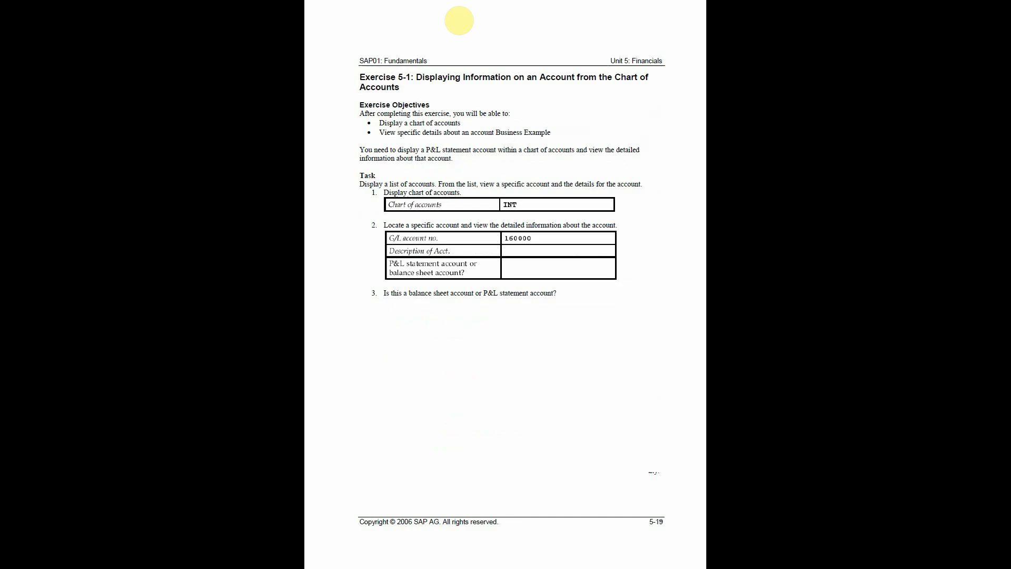
{"action": "scroll", "coordinate": [459, 20], "scroll_direction": "up", "scroll_amount": 1}
{"action": "scroll", "coordinate": [459, 20], "scroll_direction": "down", "scroll_amount": 1}
{"action": "key", "text": "Escape"}
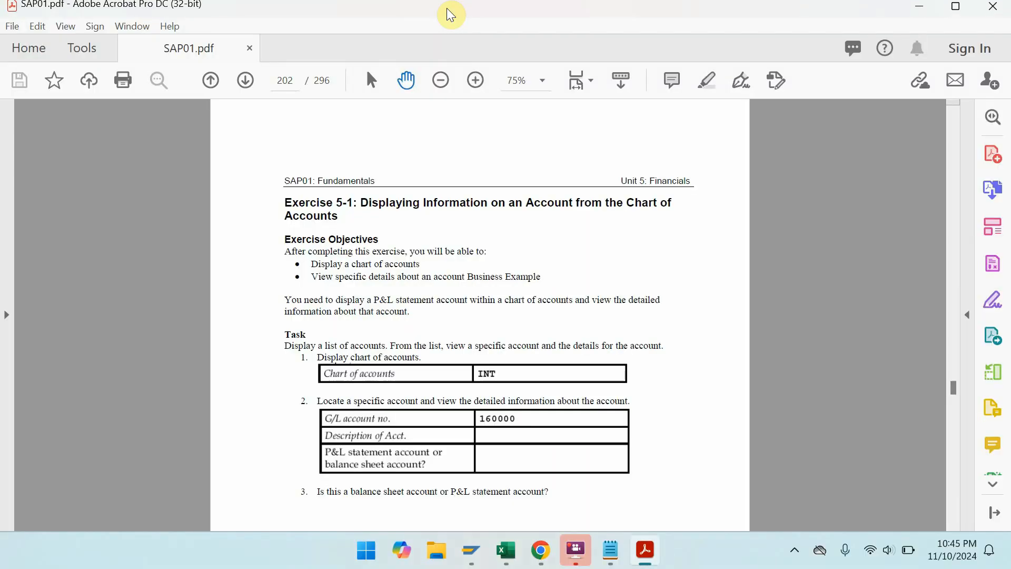
{"action": "double_click", "coordinate": [447, 8]}
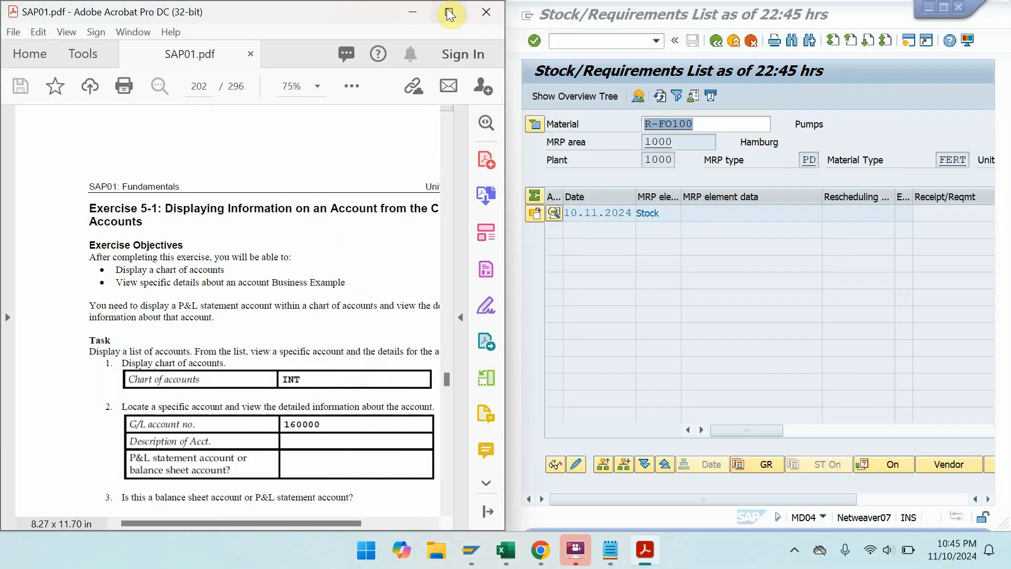
- Return SAP to Easy Access with /n and bring the manual's Solution 5-1 G/L account table into view
{"action": "left_click", "coordinate": [626, 40]}
{"action": "type", "text": "/n"}
{"action": "key", "text": "Return"}
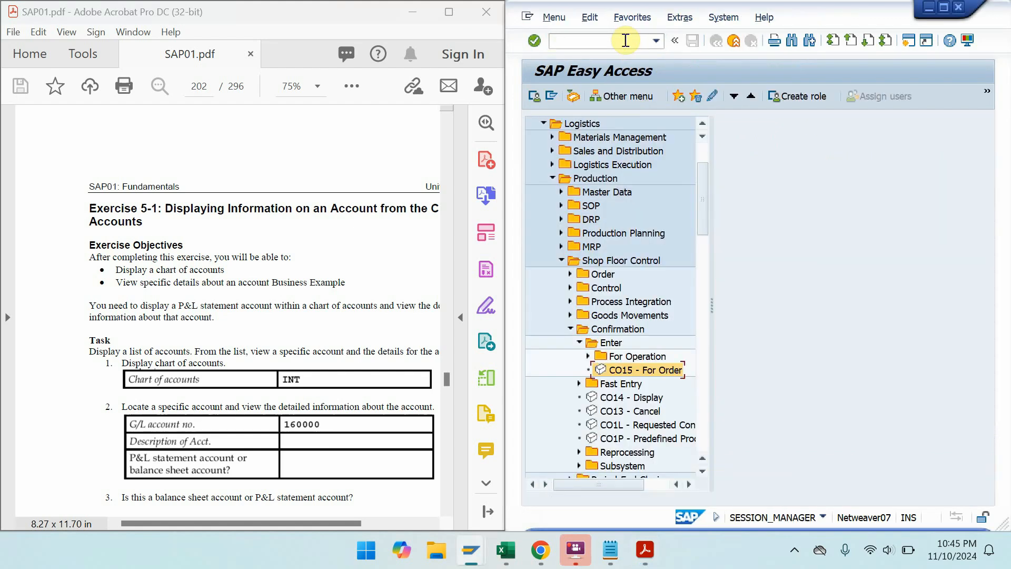
{"action": "left_click_drag", "start_coordinate": [343, 273], "coordinate": [311, 157]}
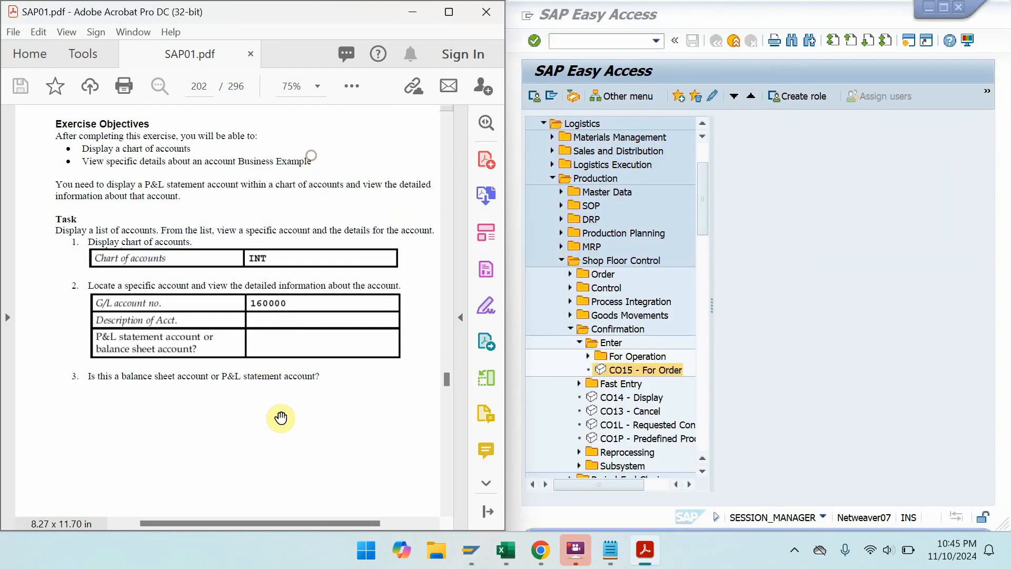
{"action": "left_click_drag", "start_coordinate": [281, 418], "coordinate": [279, 144]}
{"action": "left_click_drag", "start_coordinate": [292, 429], "coordinate": [279, 129]}
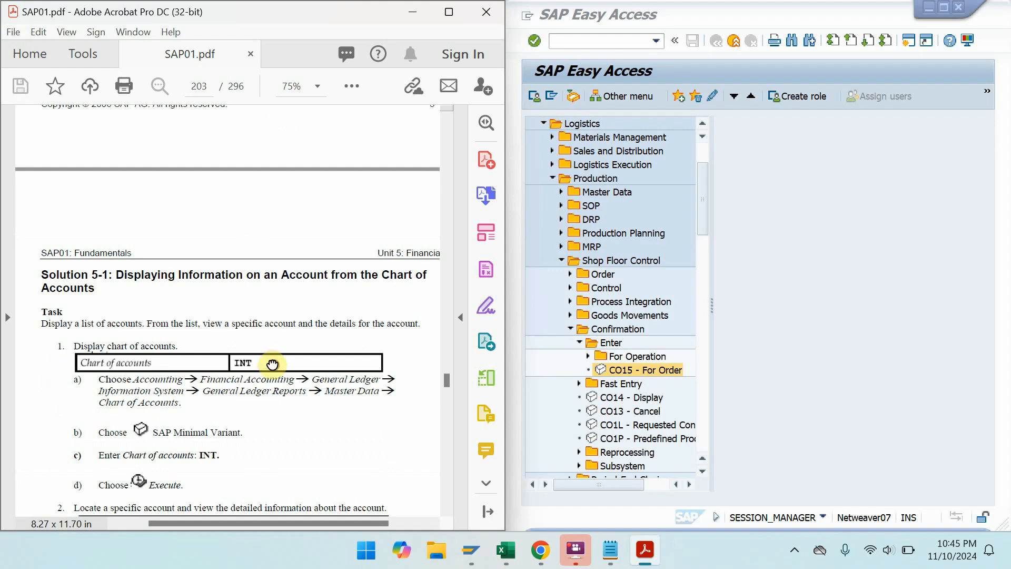
{"action": "left_click_drag", "start_coordinate": [273, 364], "coordinate": [266, 243]}
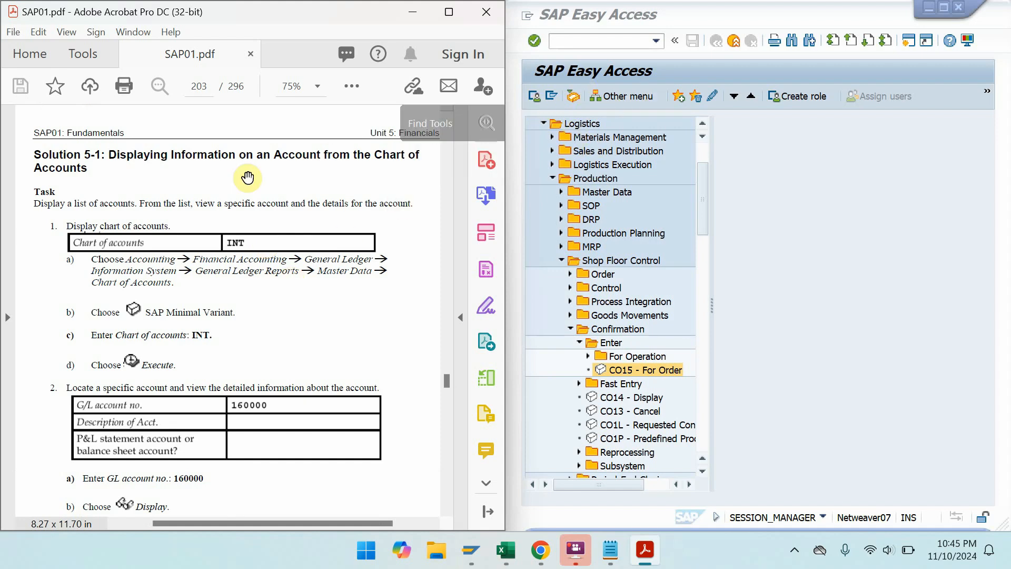
- Expand Financial Accounting > General Ledger > Information System in the menu tree
{"action": "left_click", "coordinate": [548, 174]}
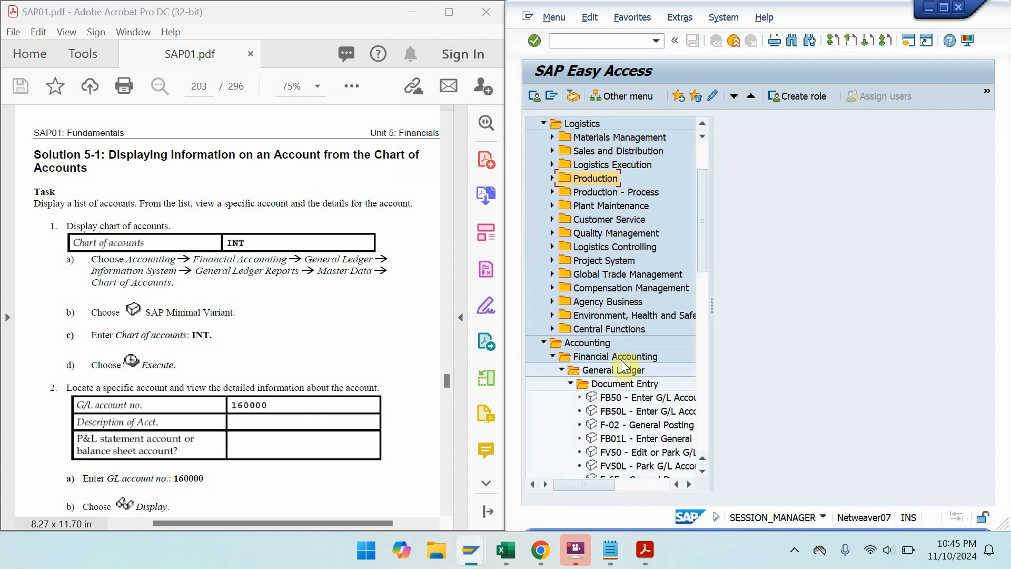
{"action": "double_click", "coordinate": [580, 352]}
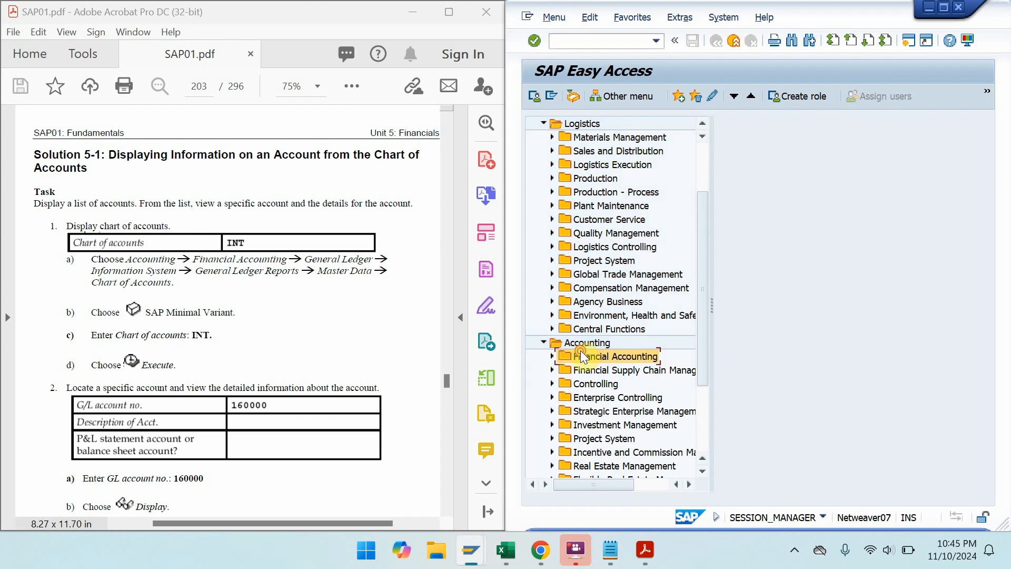
{"action": "double_click", "coordinate": [580, 352]}
{"action": "double_click", "coordinate": [595, 371]}
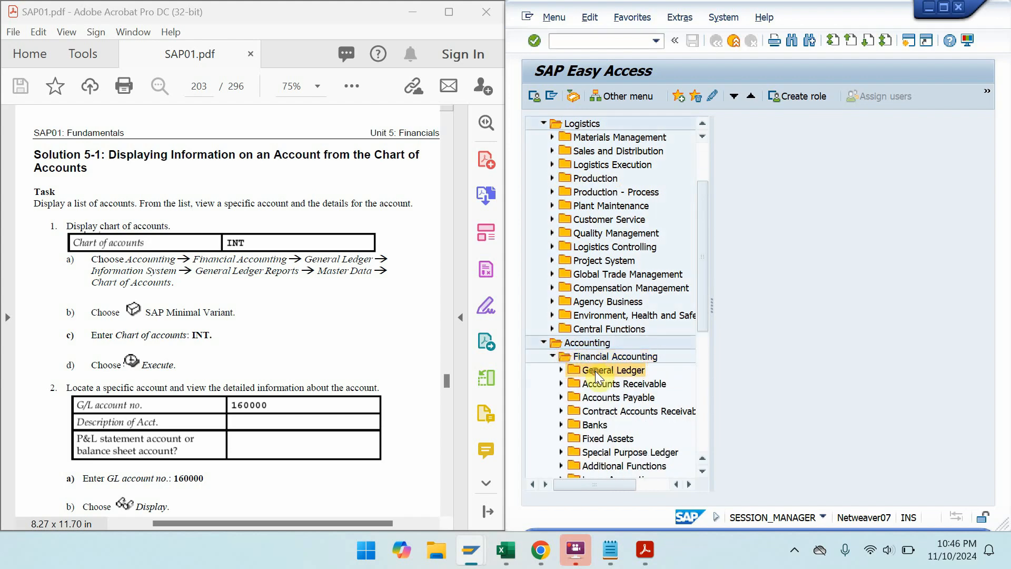
{"action": "left_click_drag", "start_coordinate": [706, 277], "coordinate": [706, 337]}
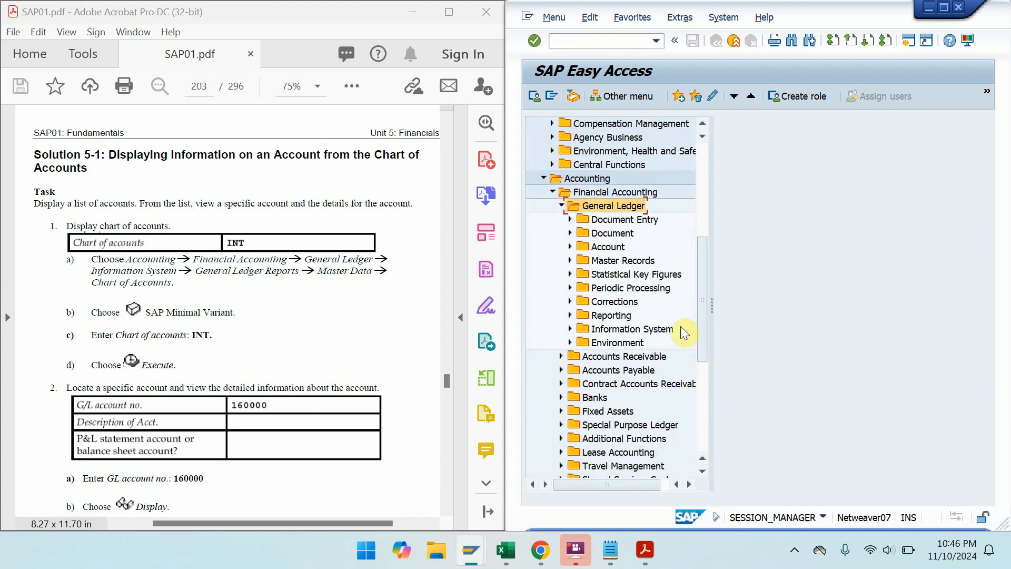
{"action": "double_click", "coordinate": [653, 330]}
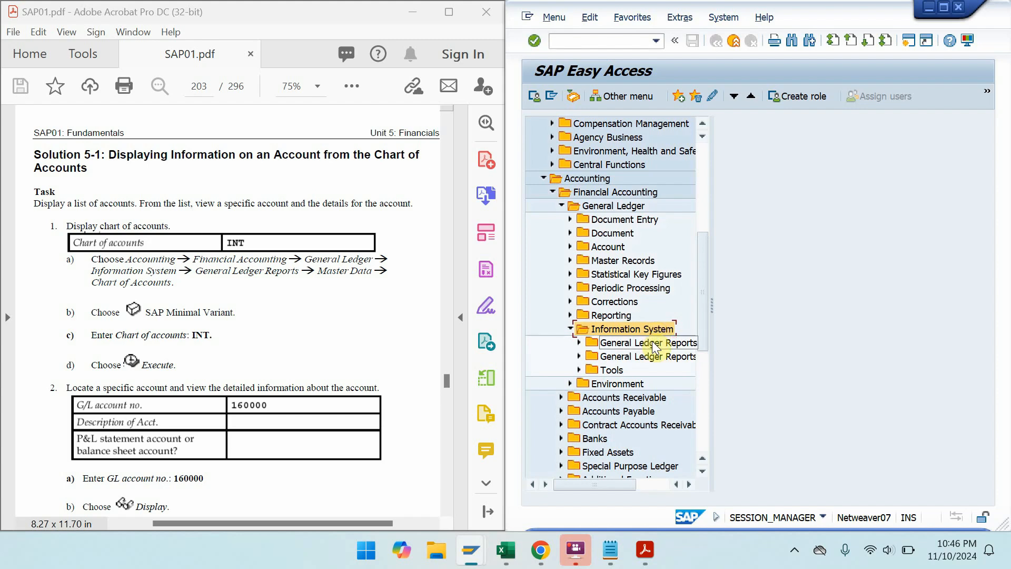
- Open General Ledger Reports > Master Data > Chart of Accounts > S_ALR_87012325 - SAP Minimal Variant
{"action": "left_click", "coordinate": [652, 342]}
{"action": "left_click_drag", "start_coordinate": [711, 358], "coordinate": [773, 359]}
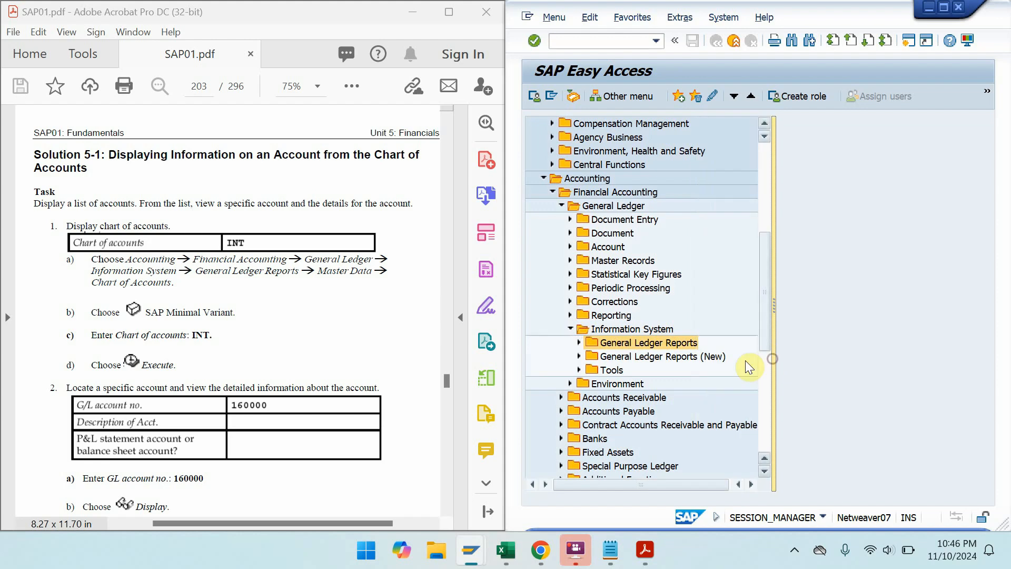
{"action": "double_click", "coordinate": [676, 346]}
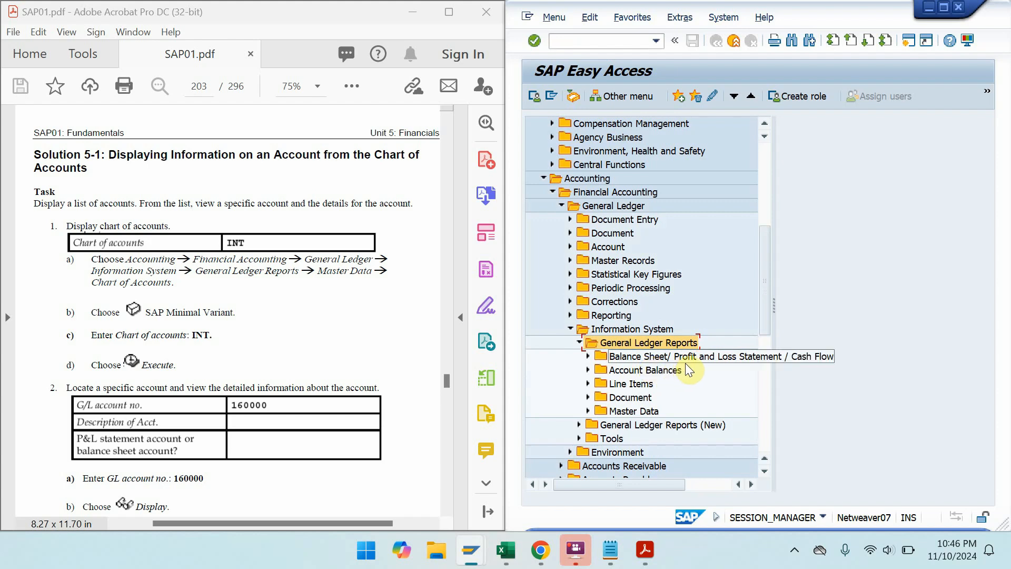
{"action": "double_click", "coordinate": [649, 412]}
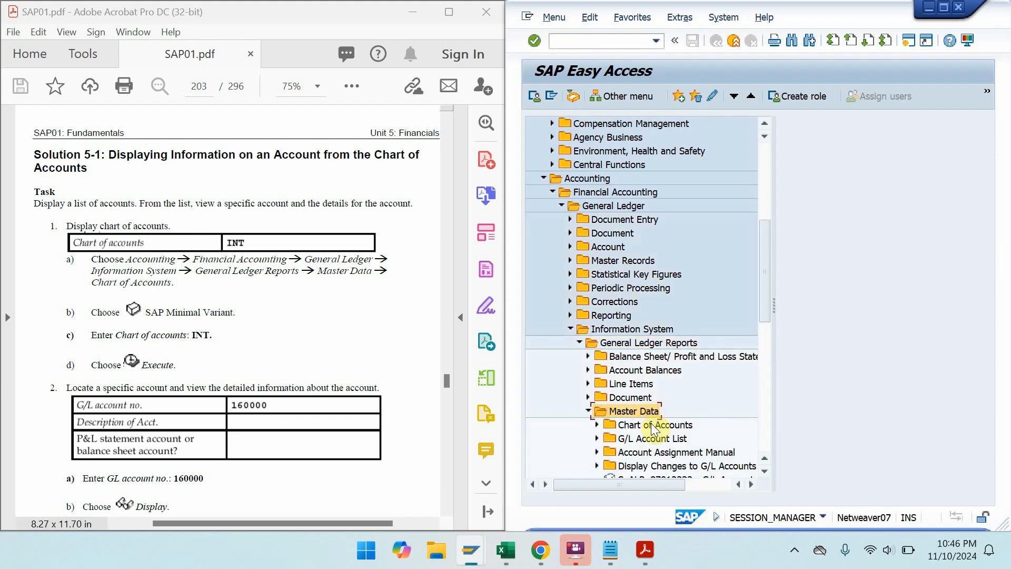
{"action": "left_click", "coordinate": [651, 424]}
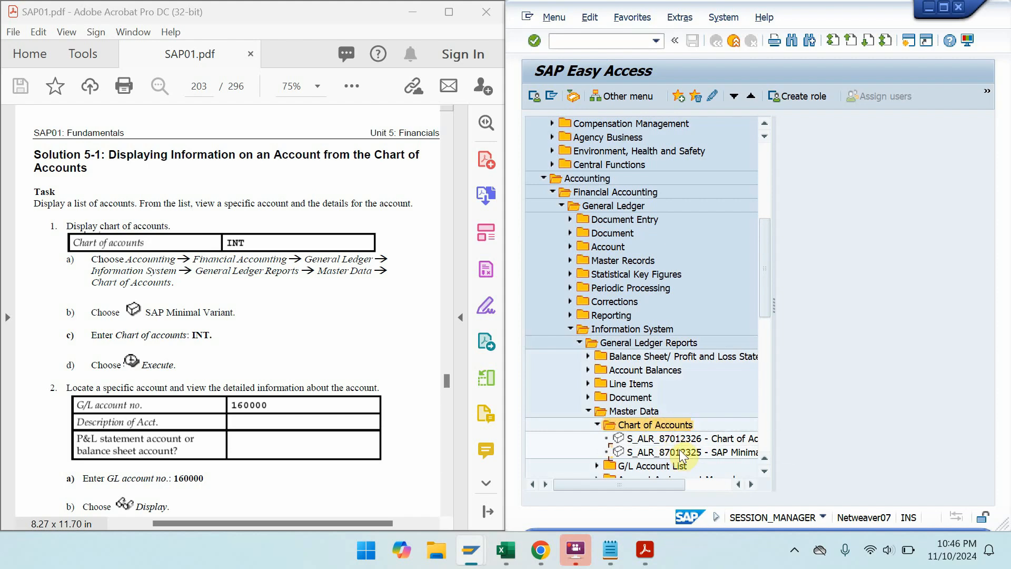
{"action": "double_click", "coordinate": [683, 453]}
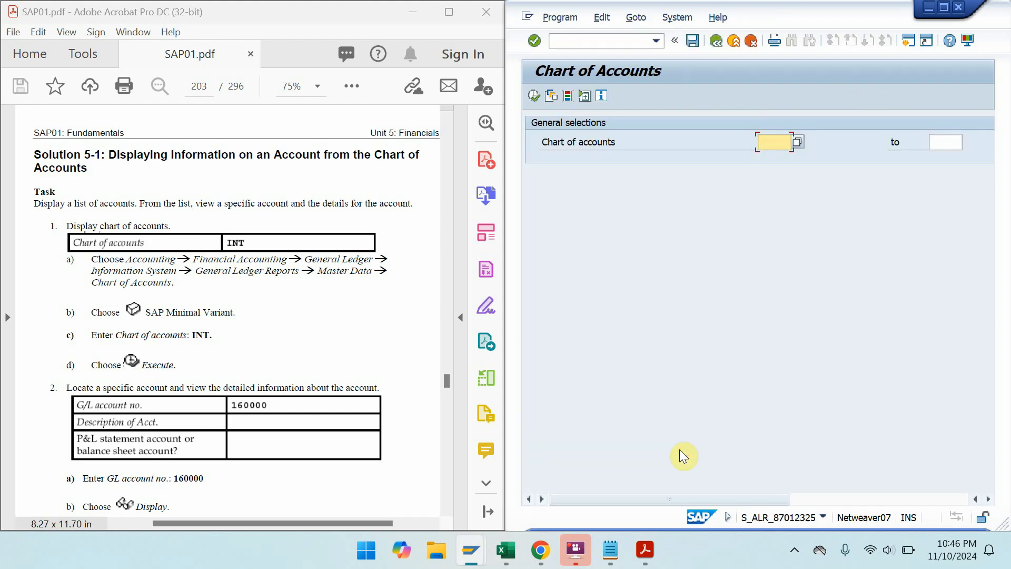
- Run the report for chart of accounts INT and briefly view account SEM0004600
{"action": "key", "text": "BackSpace"}
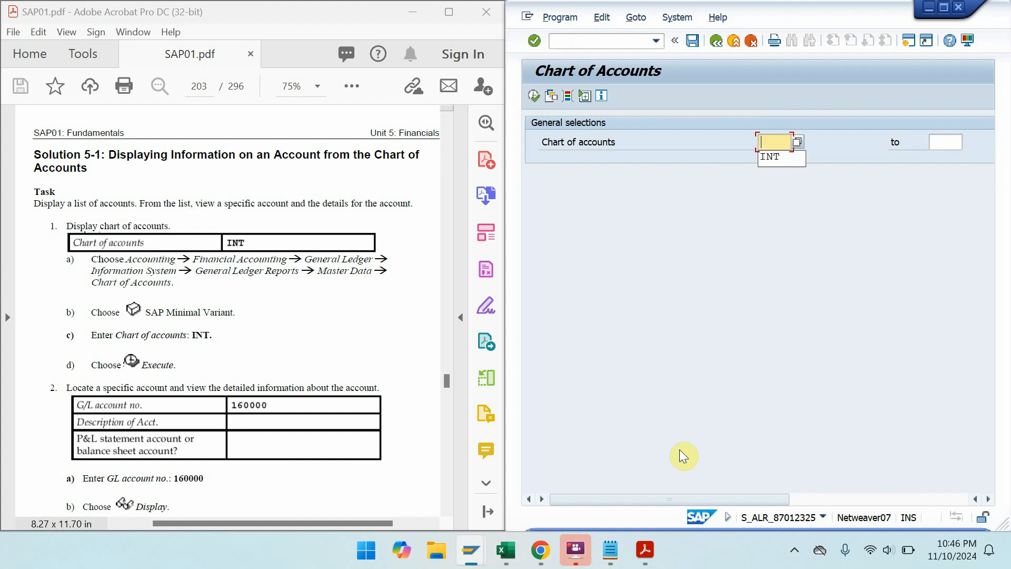
{"action": "type", "text": "INT"}
{"action": "key", "text": "Return"}
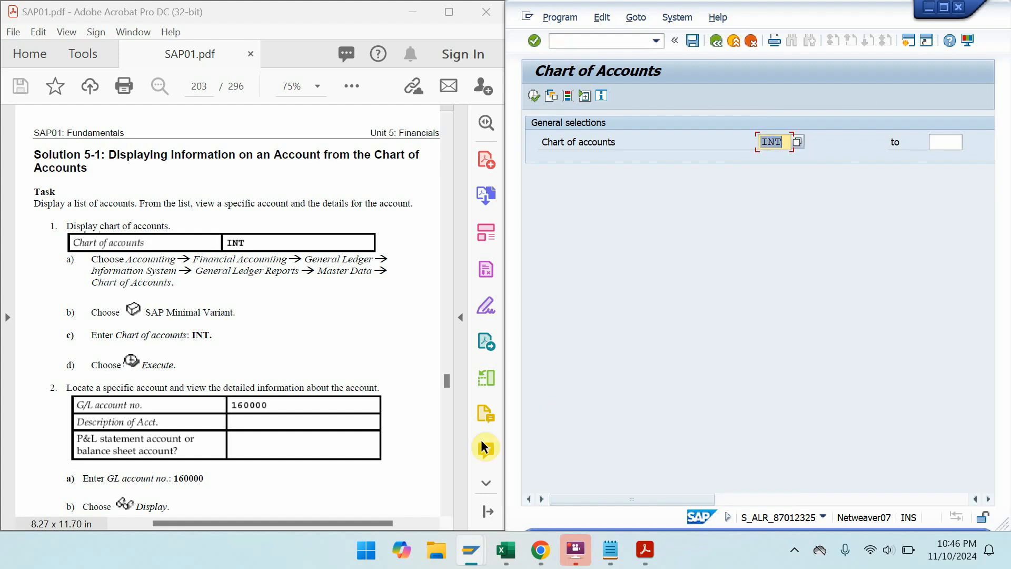
{"action": "left_click", "coordinate": [534, 97]}
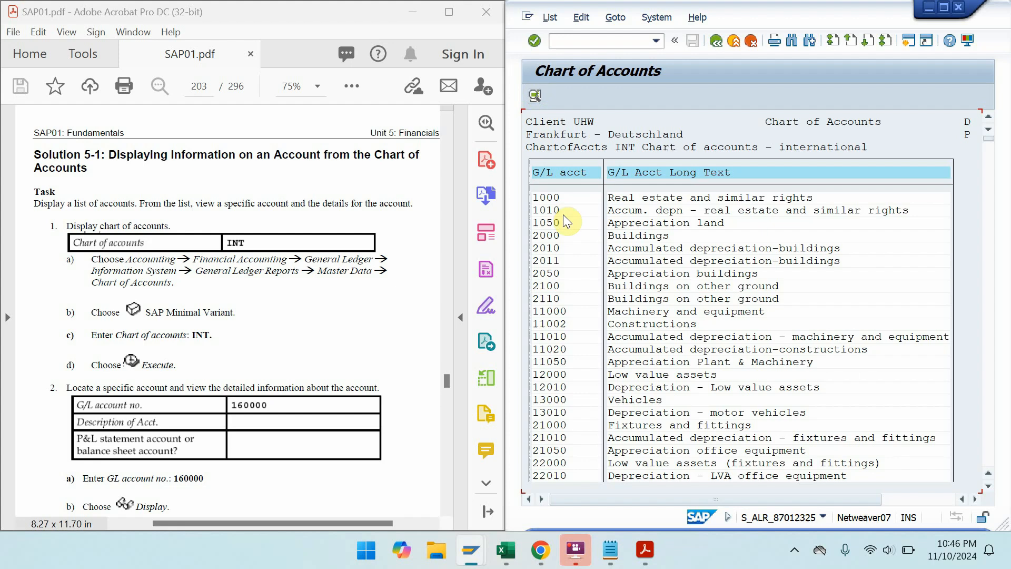
{"action": "left_click", "coordinate": [531, 100]}
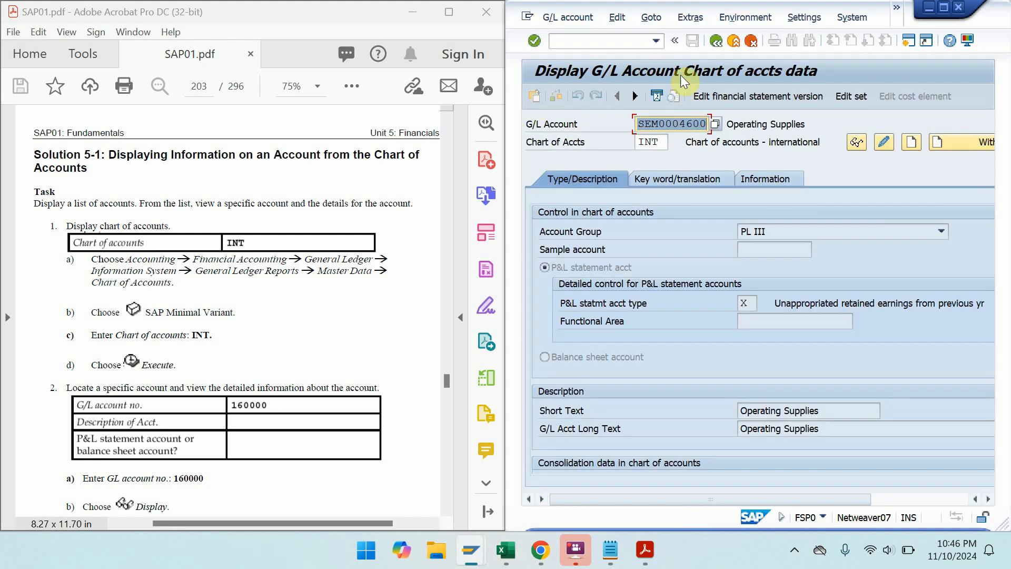
{"action": "left_click", "coordinate": [717, 41]}
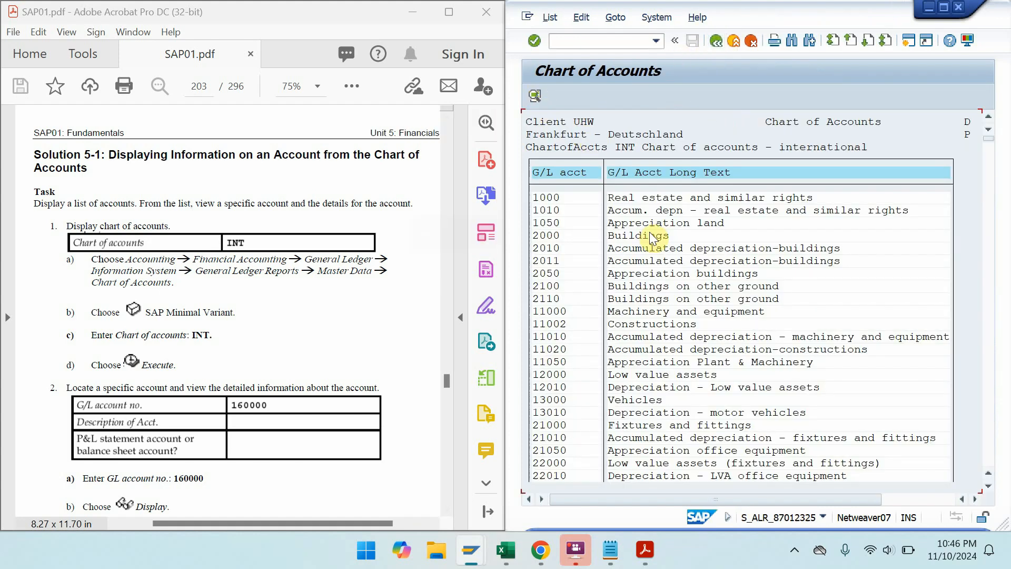
- Maximize the G/L account list and page through it
{"action": "left_click", "coordinate": [244, 420]}
{"action": "scroll", "coordinate": [253, 318], "scroll_direction": "down", "scroll_amount": 3}
{"action": "scroll", "coordinate": [253, 319], "scroll_direction": "down", "scroll_amount": 2}
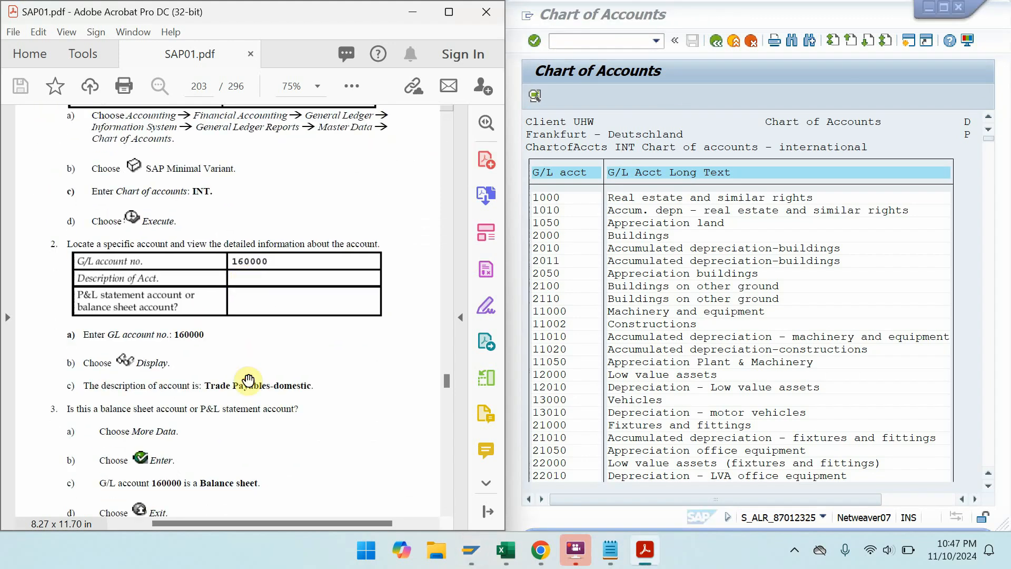
{"action": "scroll", "coordinate": [248, 381], "scroll_direction": "down", "scroll_amount": 1}
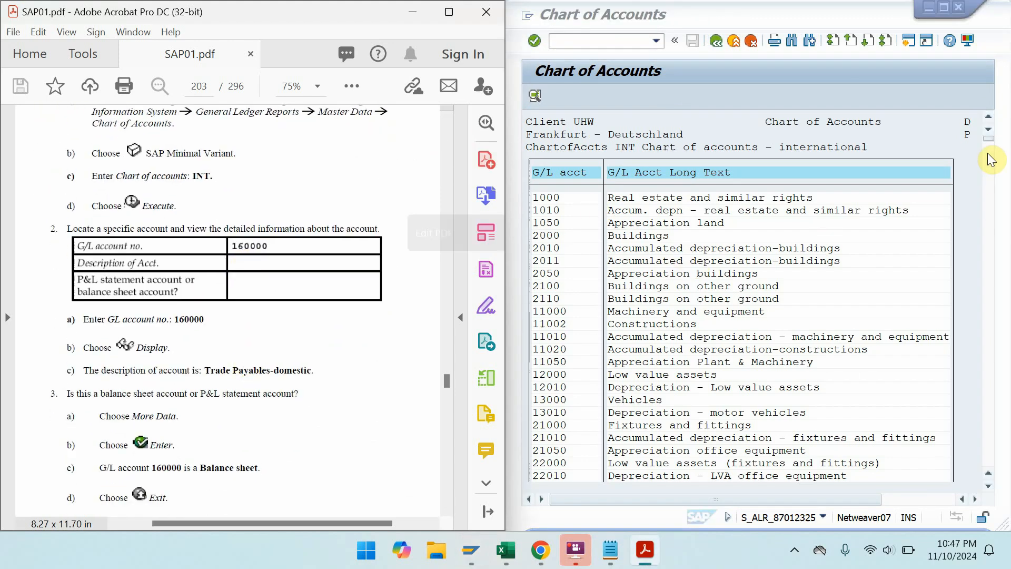
{"action": "left_click", "coordinate": [942, 6]}
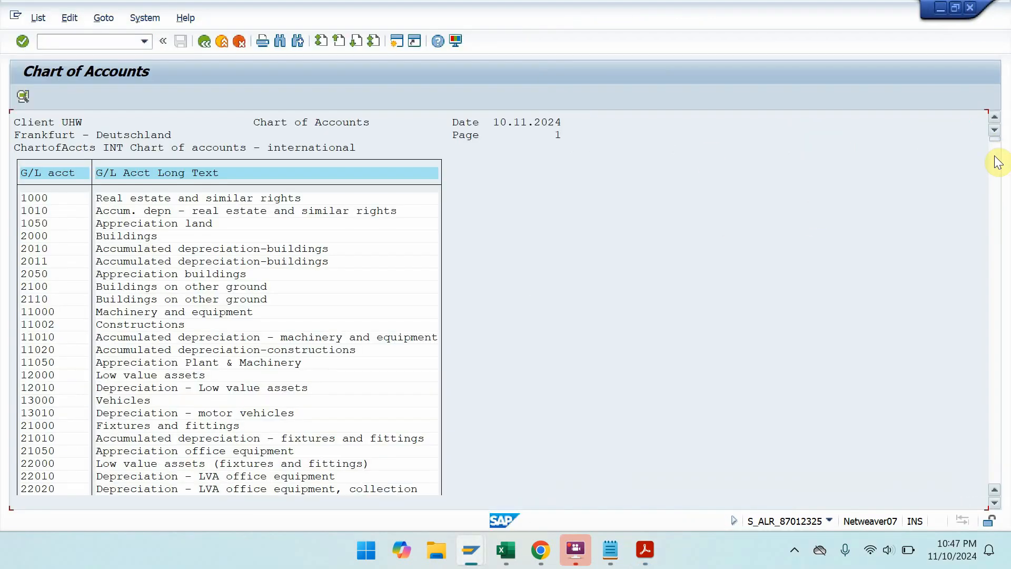
{"action": "left_click_drag", "start_coordinate": [994, 141], "coordinate": [994, 181]}
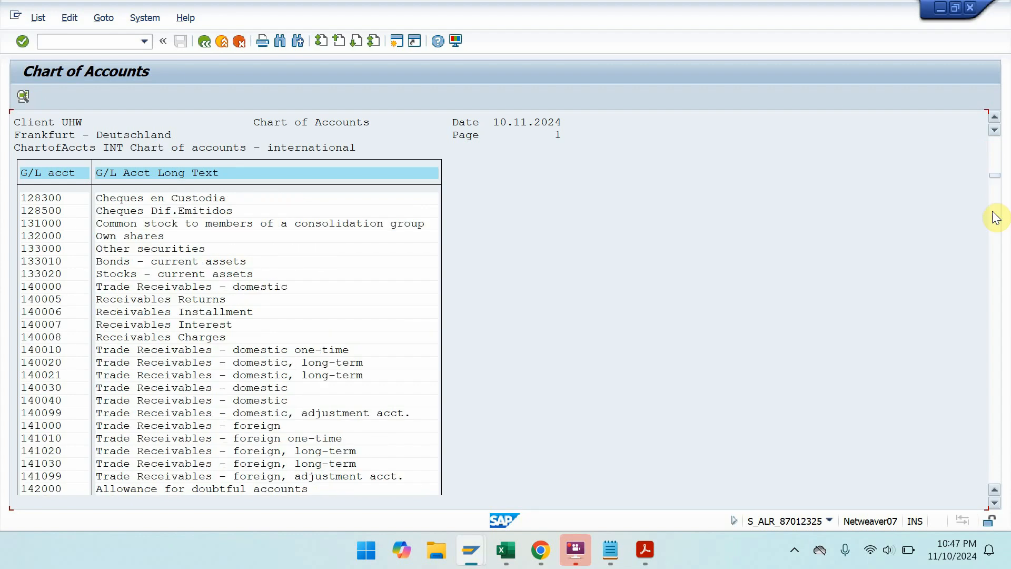
{"action": "left_click", "coordinate": [994, 203]}
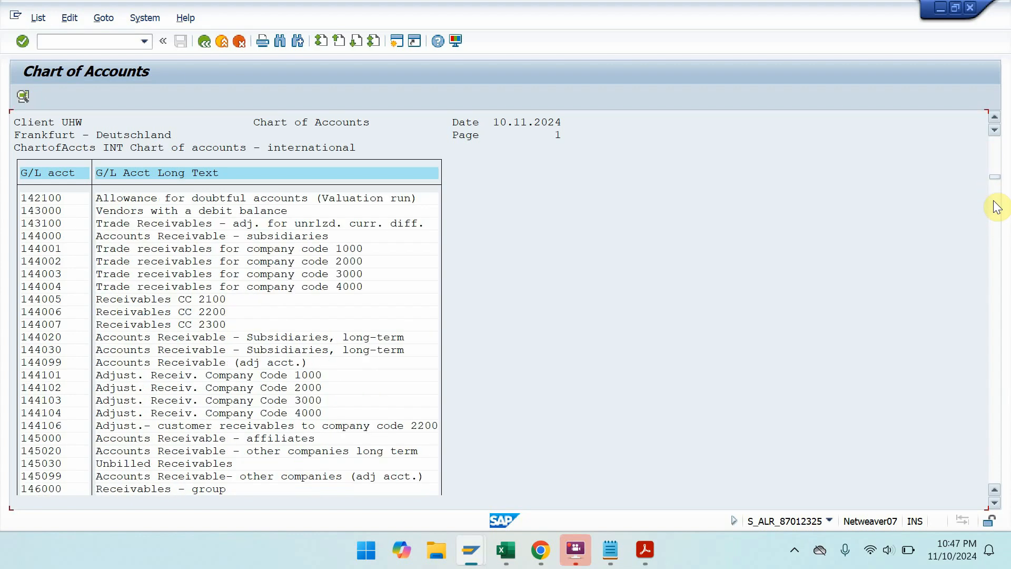
{"action": "left_click", "coordinate": [96, 15]}
- Search the list for 1600 and display G/L account 160000, Trade Payables - domestic
{"action": "mouse_move", "coordinate": [76, 20]}
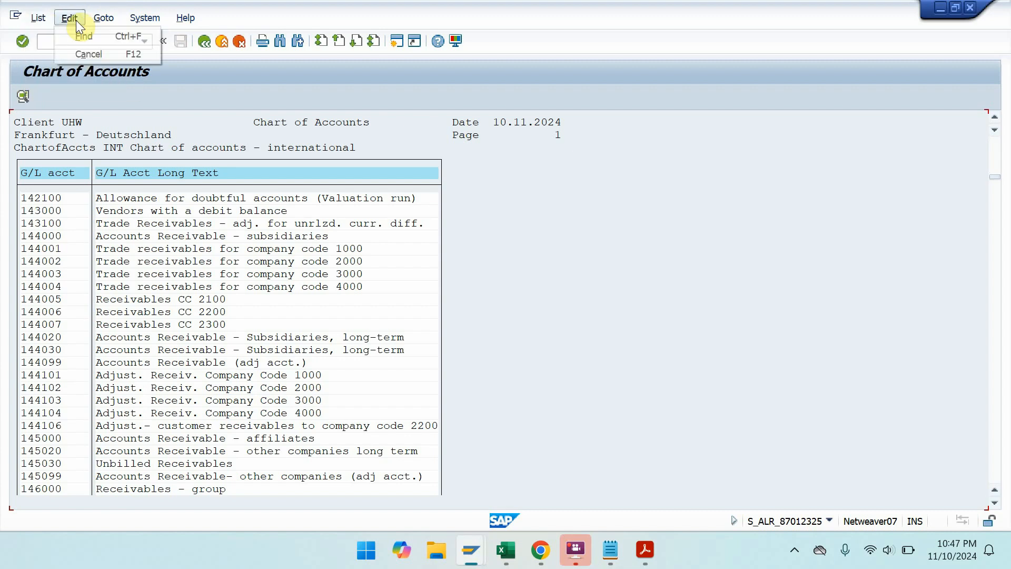
{"action": "left_click", "coordinate": [78, 39]}
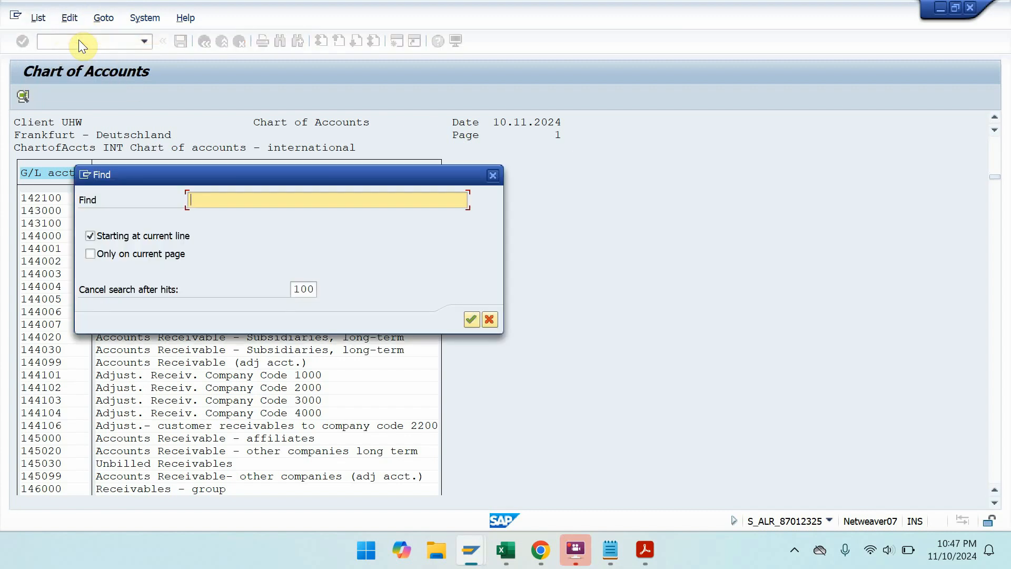
{"action": "type", "text": "160000"}
{"action": "key", "text": "Return"}
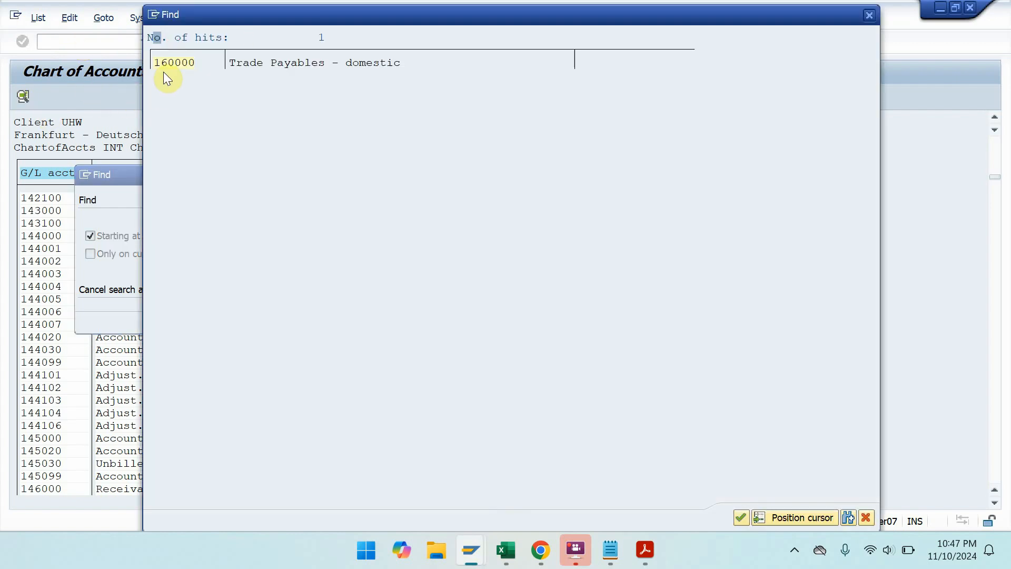
{"action": "double_click", "coordinate": [166, 63]}
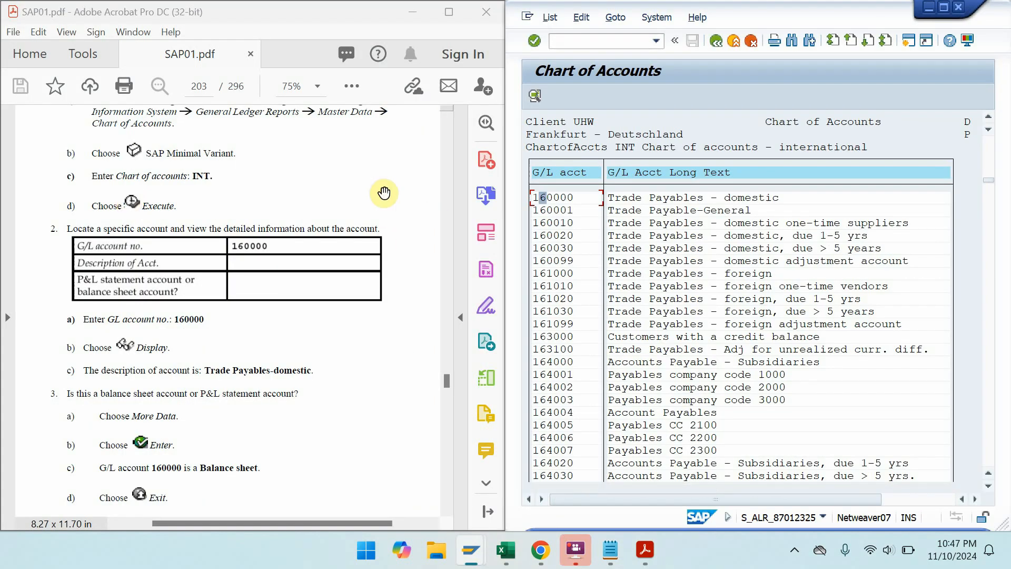
{"action": "double_click", "coordinate": [554, 199]}
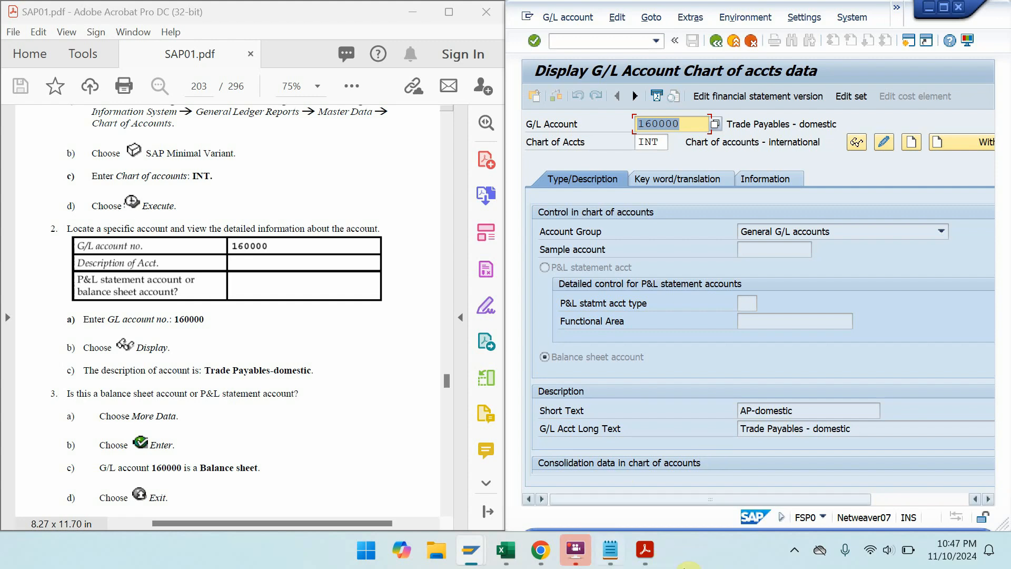
{"action": "left_click_drag", "start_coordinate": [346, 431], "coordinate": [384, 61]}
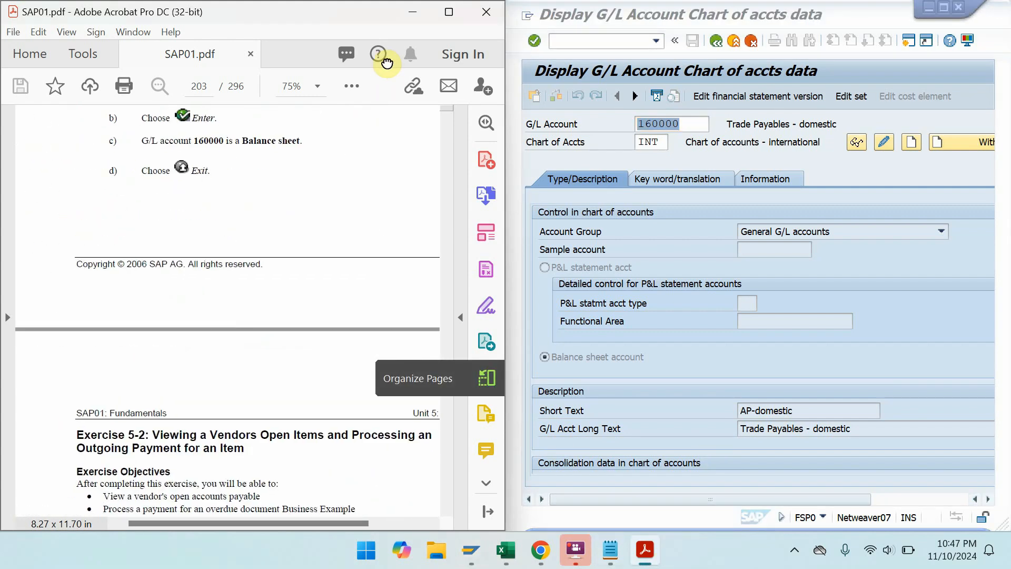
- Page the PDF to Exercise 5-2 in full-screen mode, then restore the Acrobat window
{"action": "left_click", "coordinate": [459, 14]}
{"action": "key", "text": "ctrl+l"}
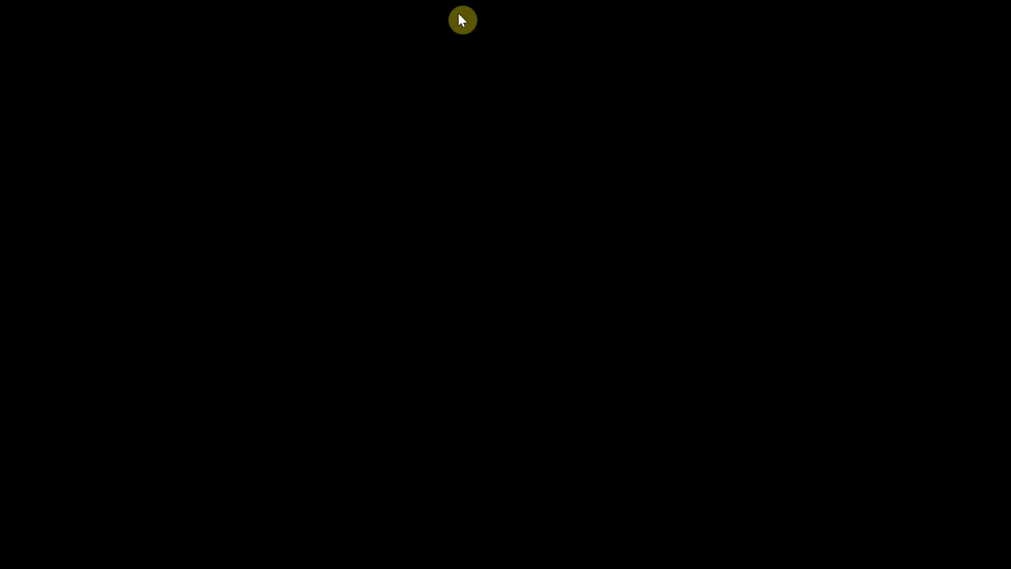
{"action": "left_click", "coordinate": [458, 13]}
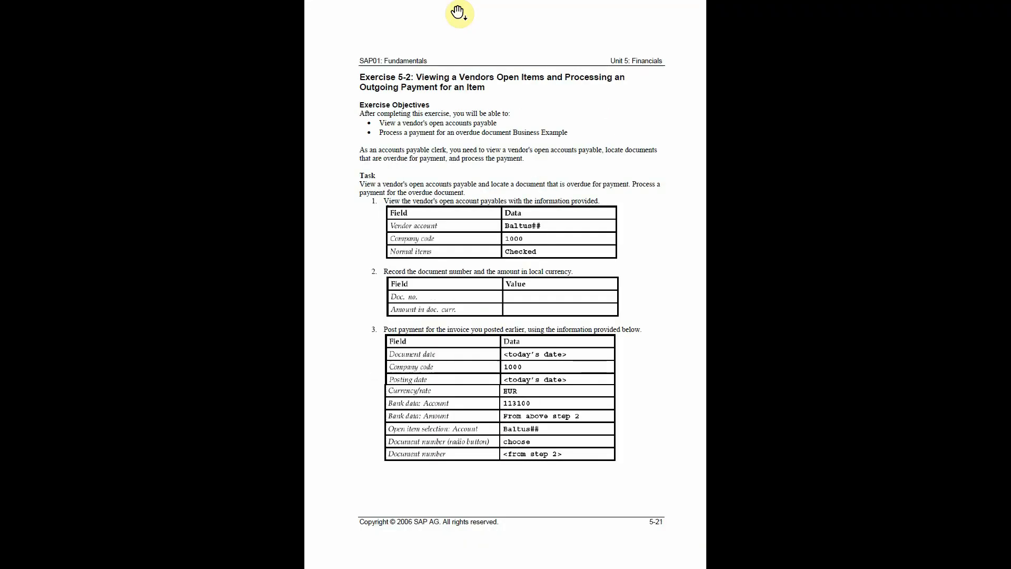
{"action": "key", "text": "Escape"}
{"action": "double_click", "coordinate": [458, 14]}
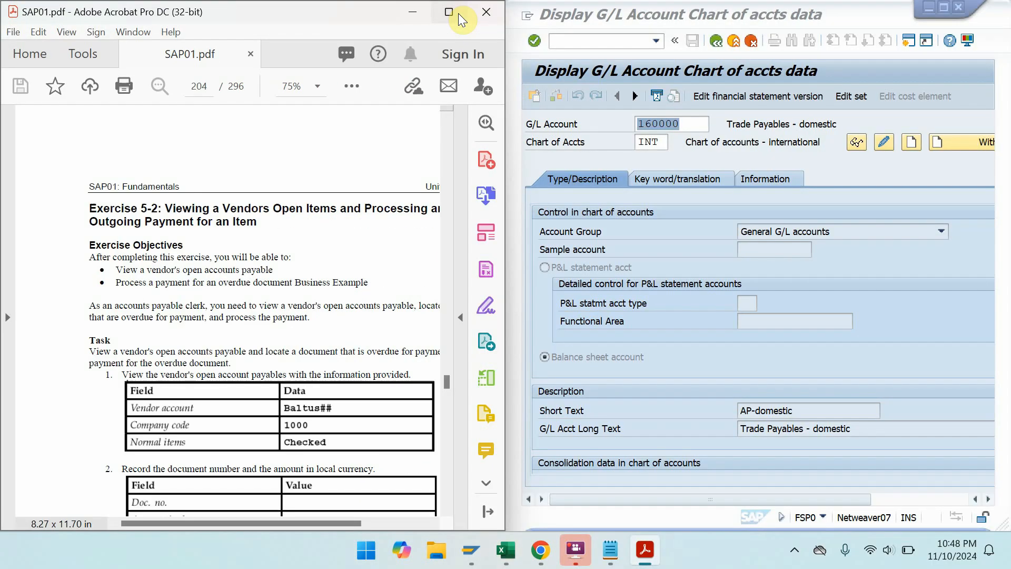
- Return SAP to the Easy Access menu with /N
{"action": "left_click", "coordinate": [616, 41]}
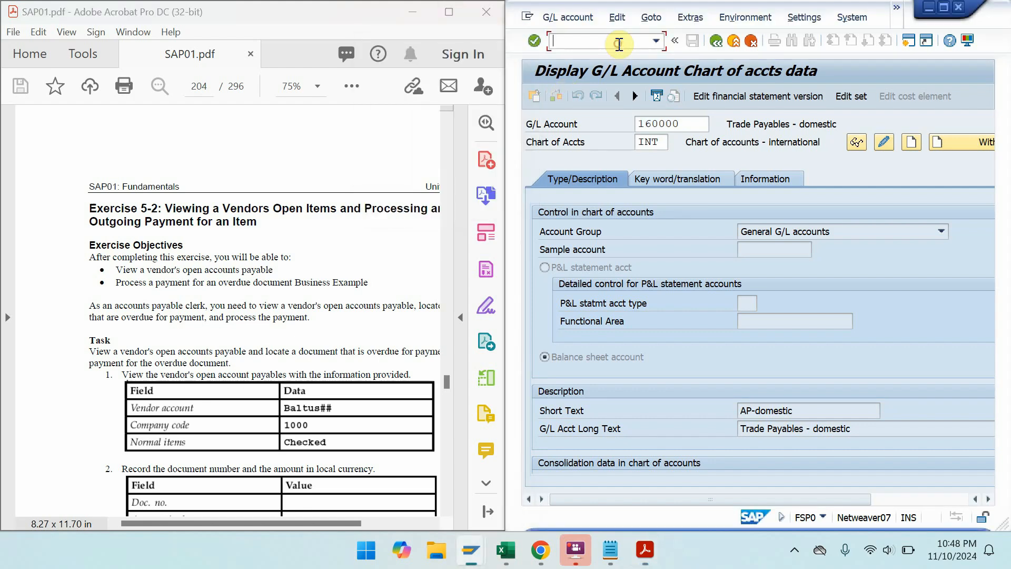
{"action": "type", "text": "/N"}
{"action": "key", "text": "Return"}
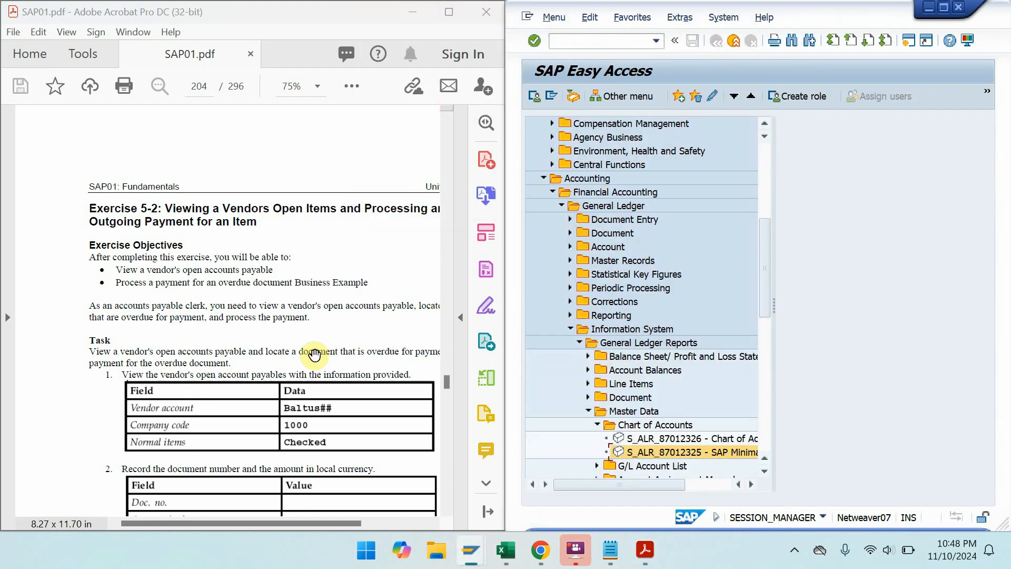
- Scroll the PDF to Solution 5-2 steps a–d and select Financial Accounting in SAP
{"action": "scroll", "coordinate": [311, 358], "scroll_direction": "down", "scroll_amount": 5}
{"action": "scroll", "coordinate": [284, 331], "scroll_direction": "down", "scroll_amount": 10}
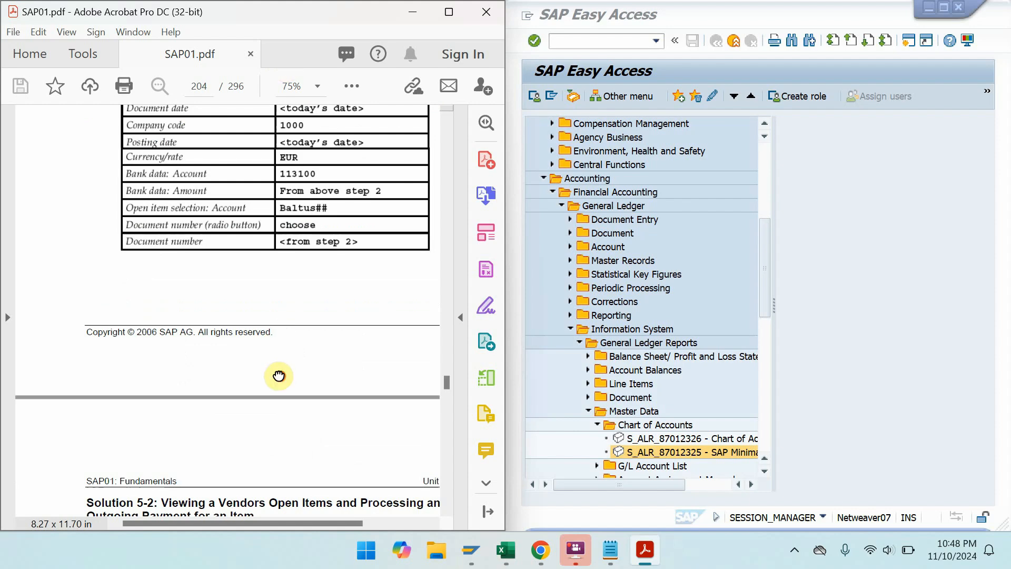
{"action": "left_click_drag", "start_coordinate": [323, 383], "coordinate": [282, 255]}
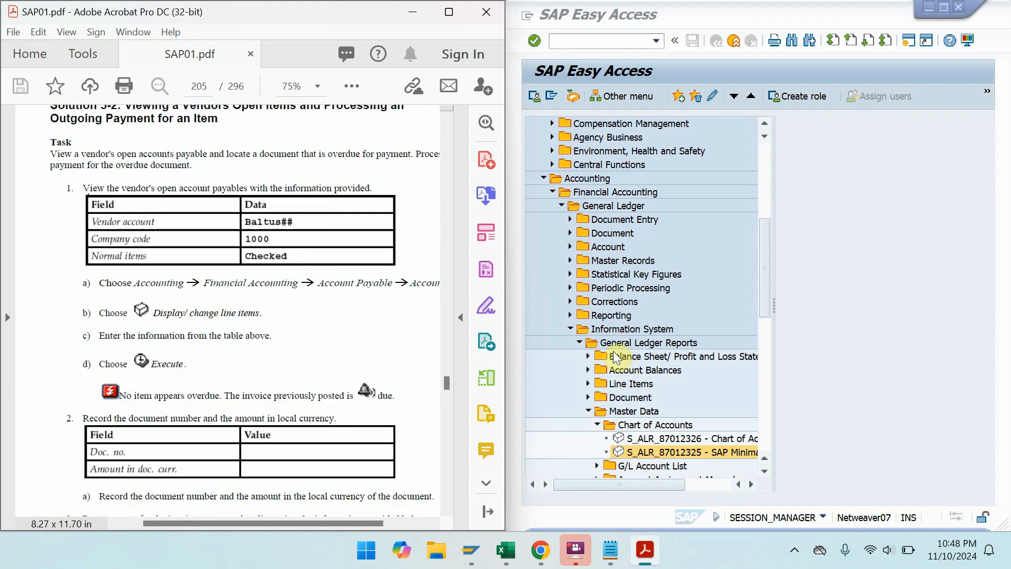
{"action": "left_click", "coordinate": [602, 194]}
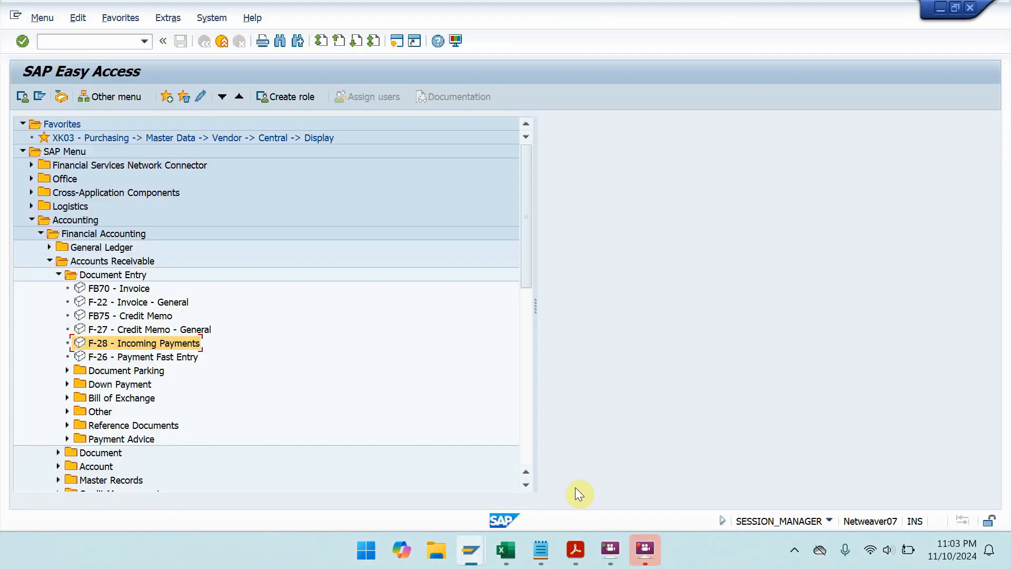
- Open FBL5N Customer Line Item Display via Financial Accounting > Accounts Receivable > Account
{"action": "left_click", "coordinate": [91, 41]}
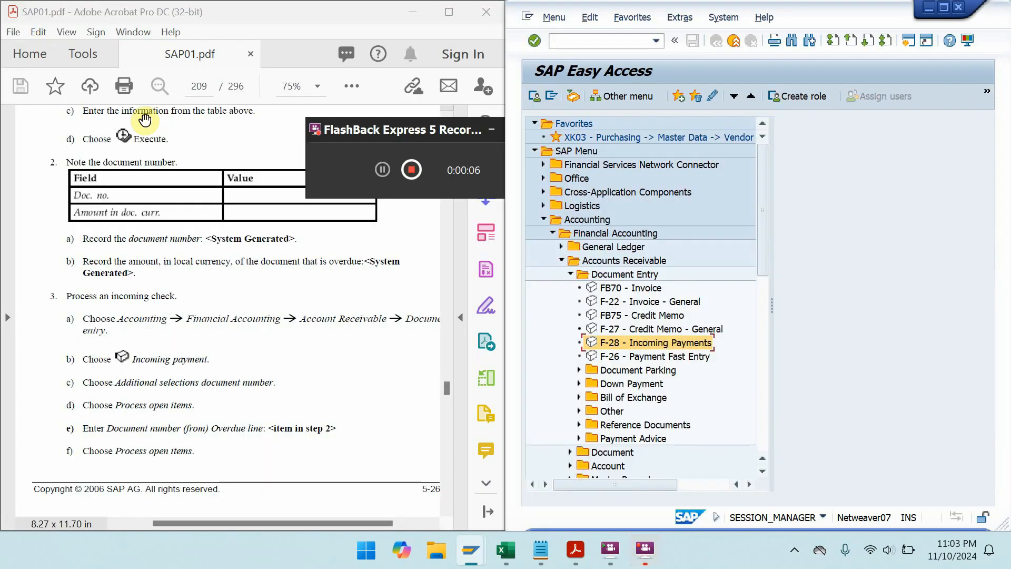
{"action": "scroll", "coordinate": [208, 363], "scroll_direction": "up", "scroll_amount": 5}
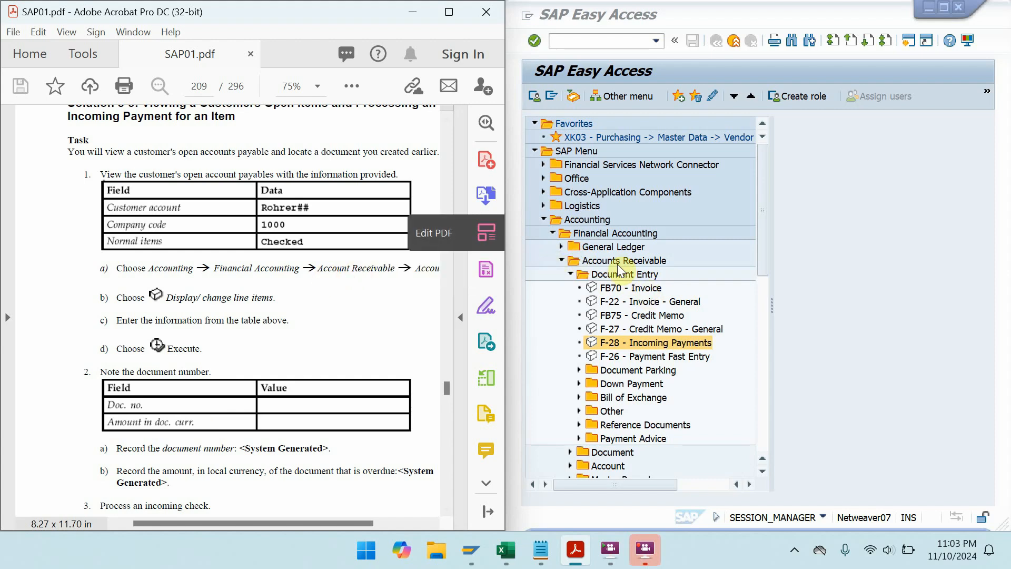
{"action": "double_click", "coordinate": [591, 235]}
{"action": "double_click", "coordinate": [591, 235]}
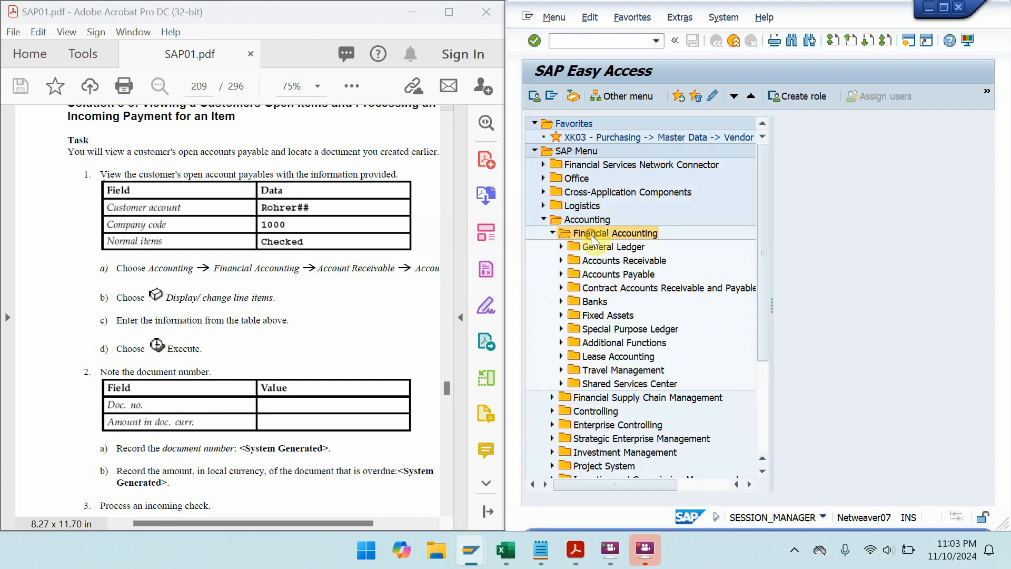
{"action": "double_click", "coordinate": [608, 258]}
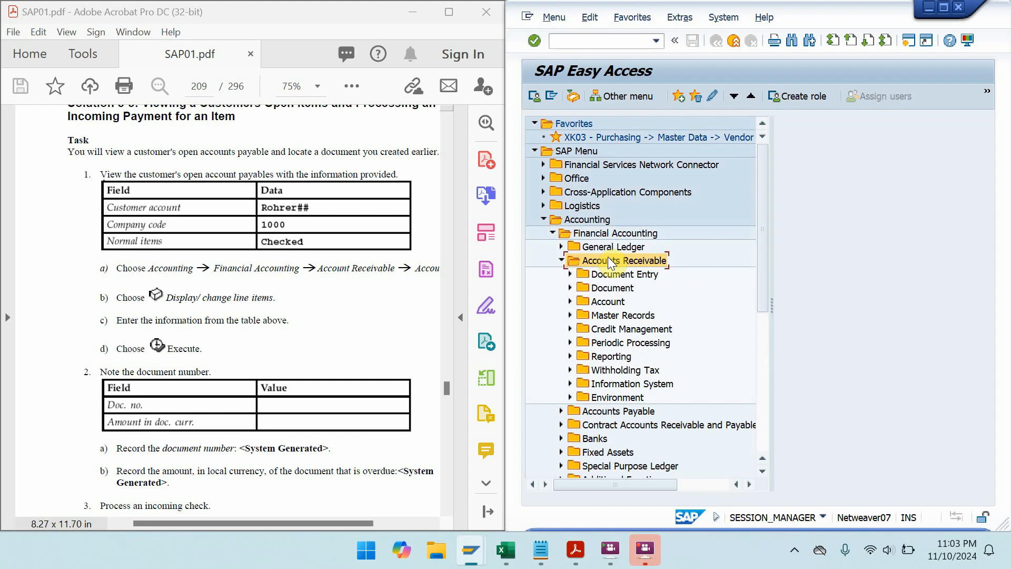
{"action": "double_click", "coordinate": [607, 301]}
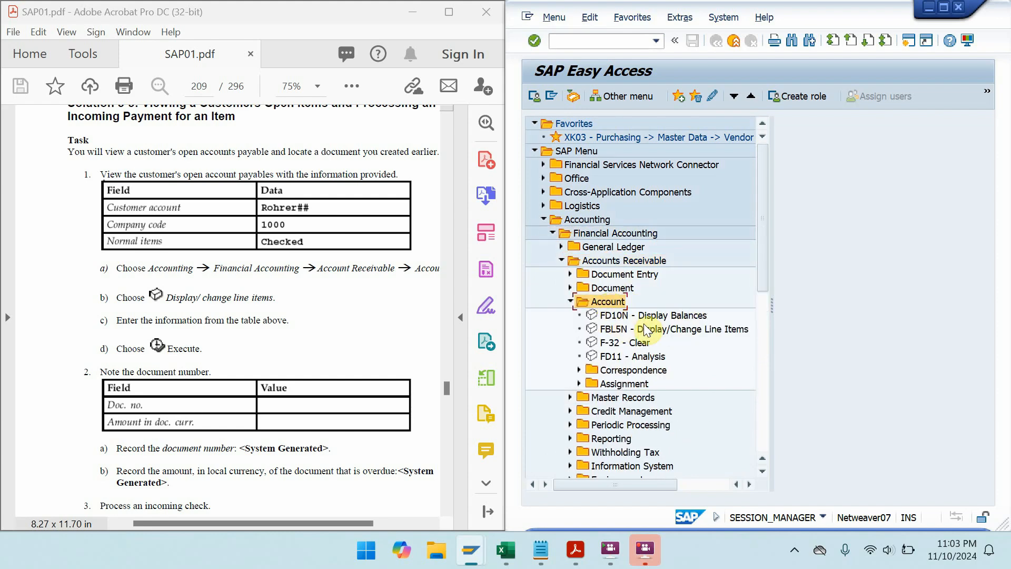
{"action": "double_click", "coordinate": [647, 330]}
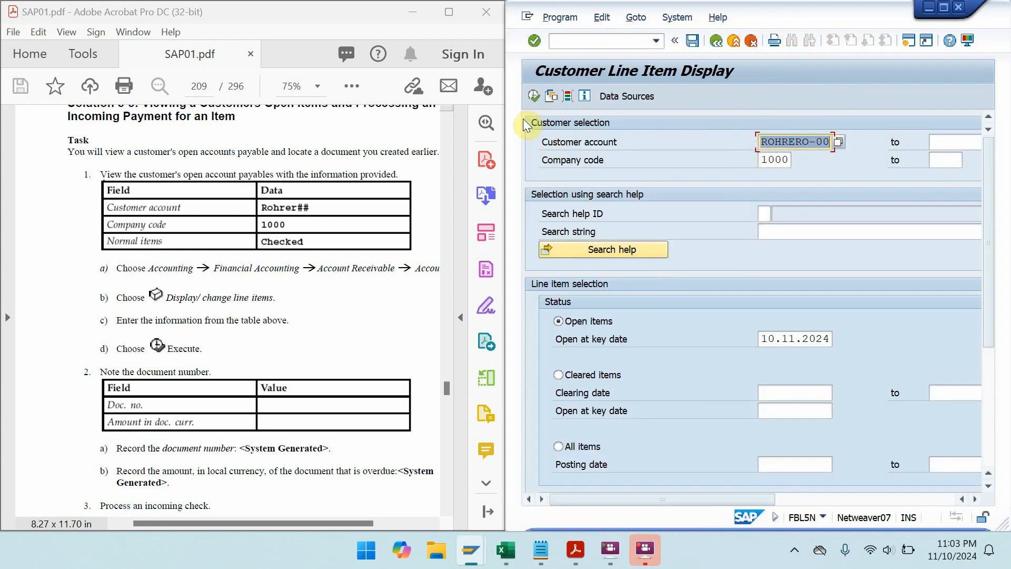
{"action": "left_click", "coordinate": [538, 96]}
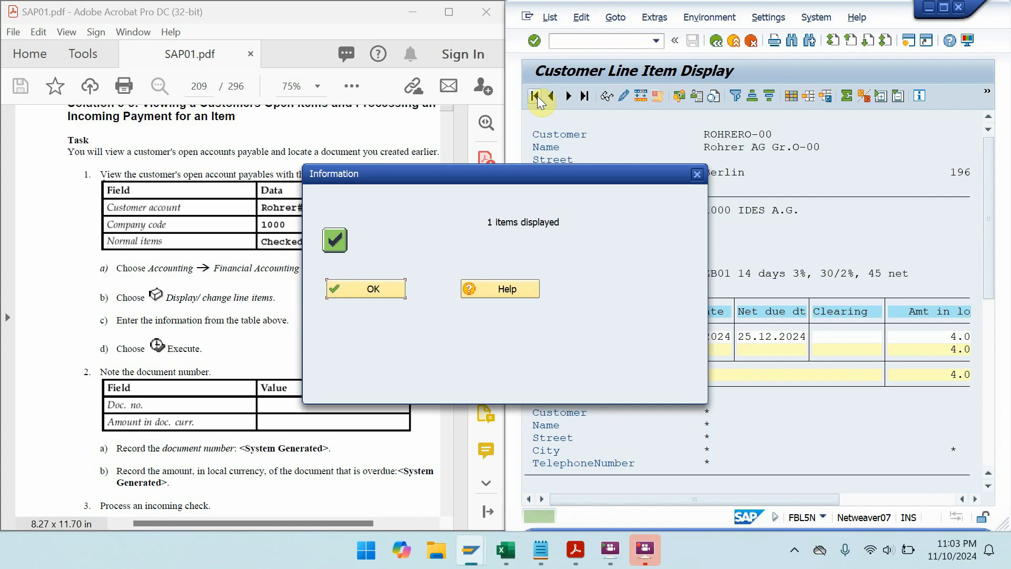
{"action": "left_click", "coordinate": [393, 288]}
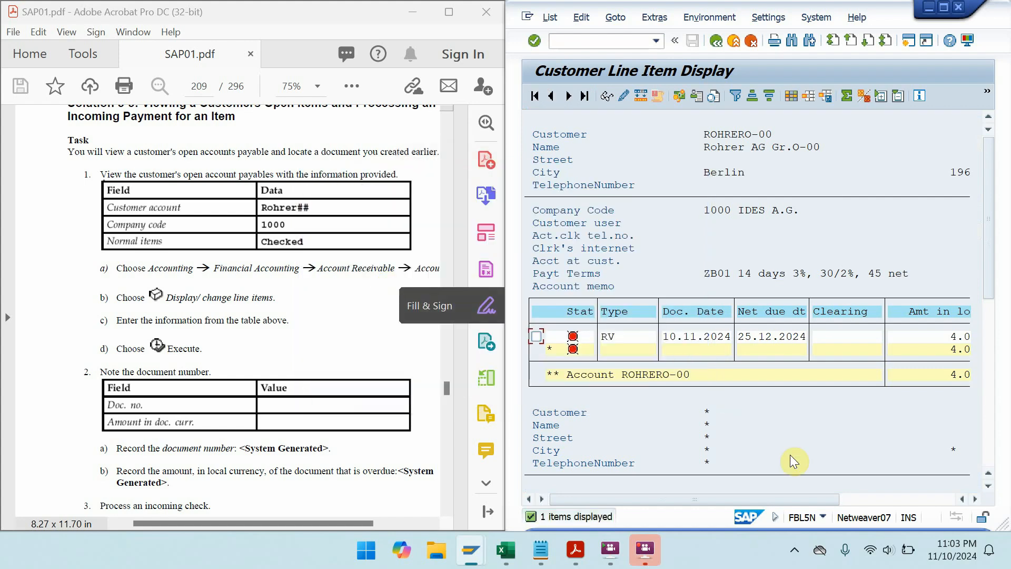
{"action": "left_click_drag", "start_coordinate": [799, 498], "coordinate": [950, 485]}
{"action": "left_click", "coordinate": [896, 335]}
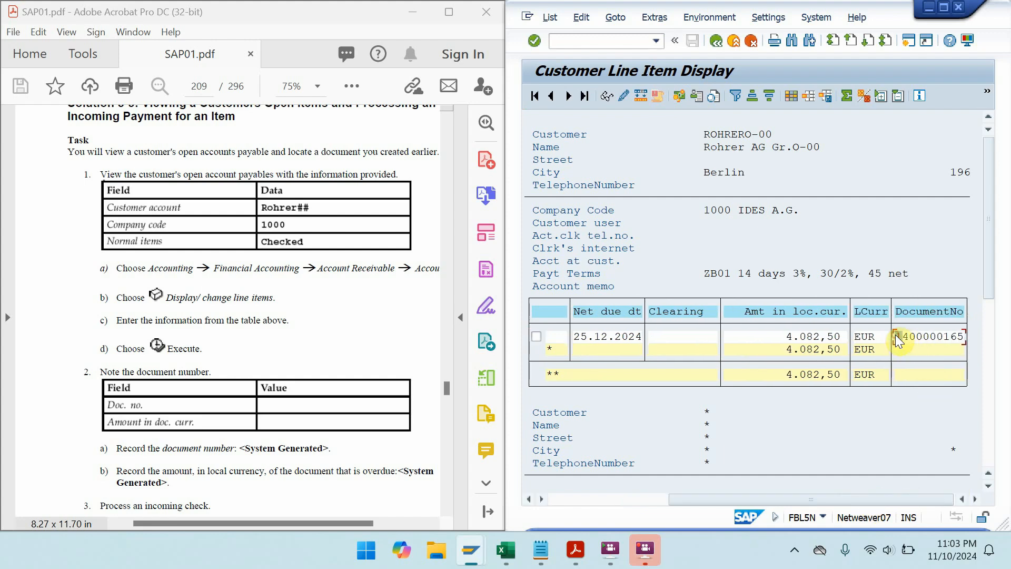
{"action": "left_click_drag", "start_coordinate": [897, 335], "coordinate": [963, 335]}
{"action": "key", "text": "ctrl+c"}
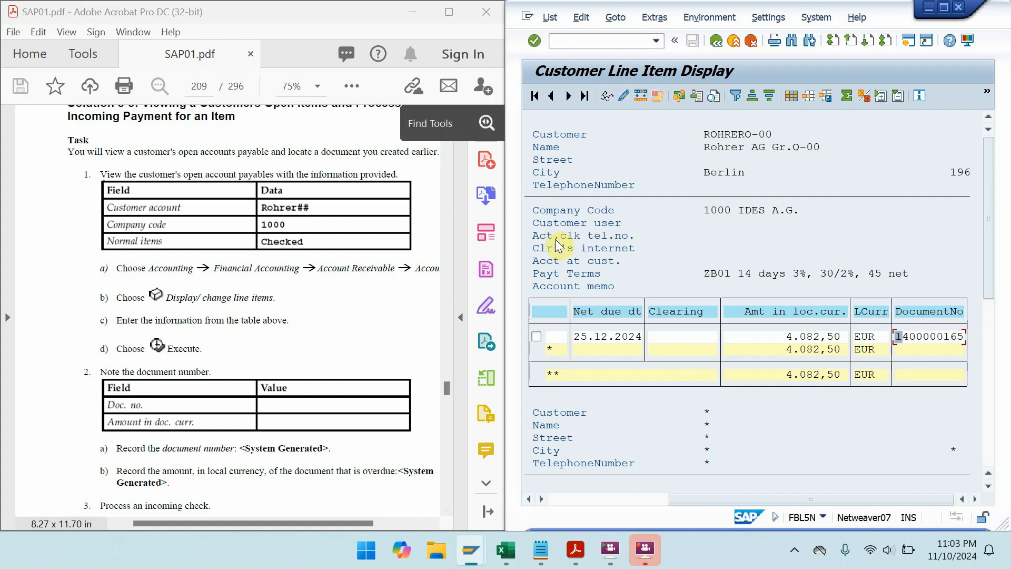
{"action": "key", "text": "ctrl+n"}
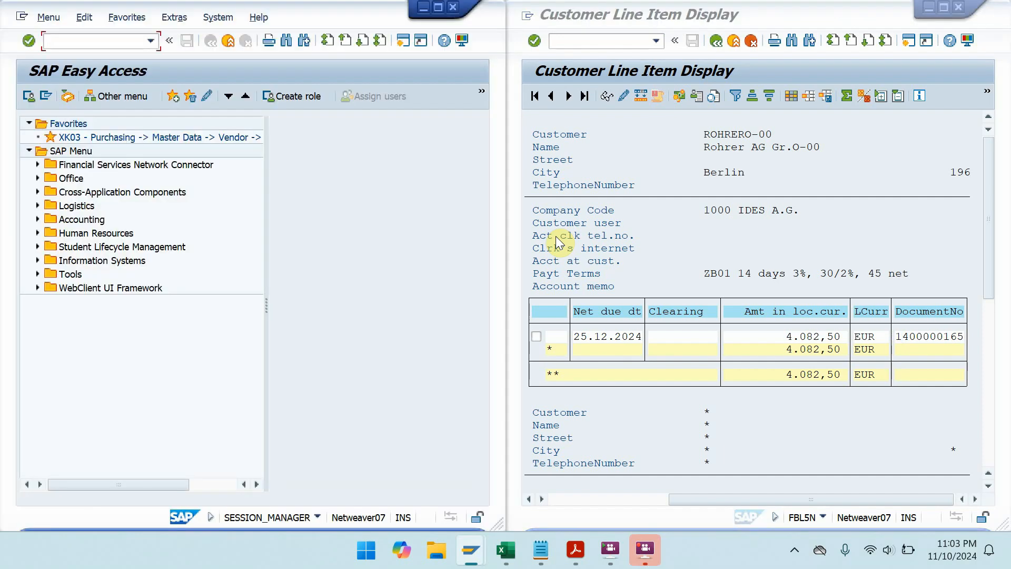
{"action": "key", "text": "super+Right"}
- Open F-28 Incoming Payments under Accounting > Financial Accounting > Accounts Receivable > Document Entry
{"action": "left_click", "coordinate": [300, 382]}
{"action": "left_click_drag", "start_coordinate": [301, 382], "coordinate": [258, 206]}
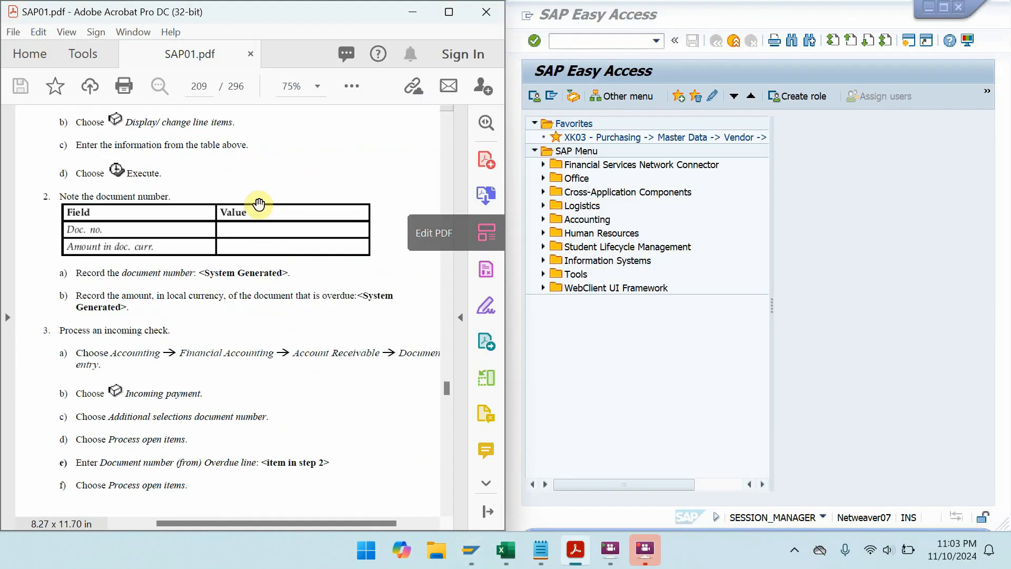
{"action": "double_click", "coordinate": [582, 218]}
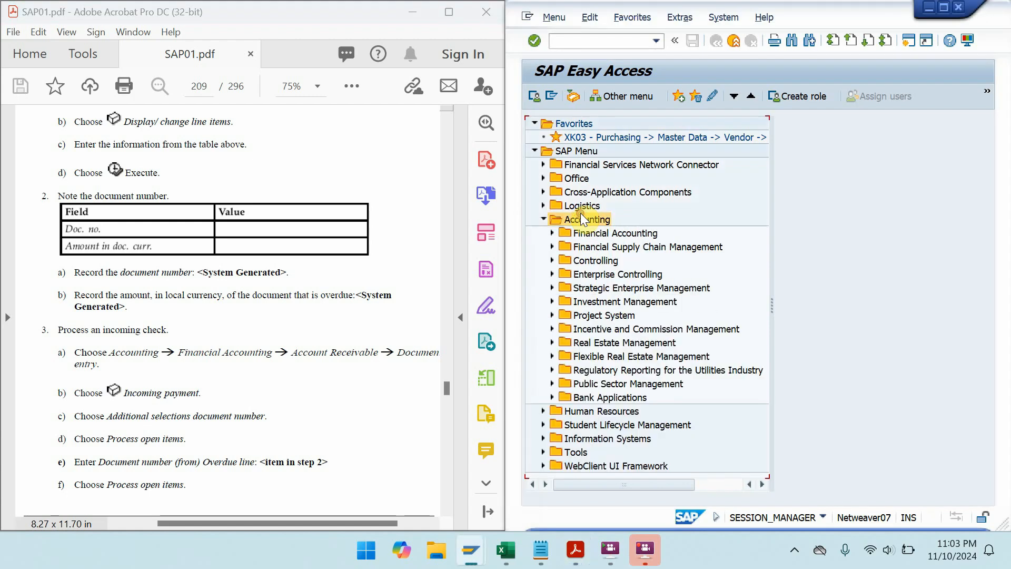
{"action": "double_click", "coordinate": [599, 231]}
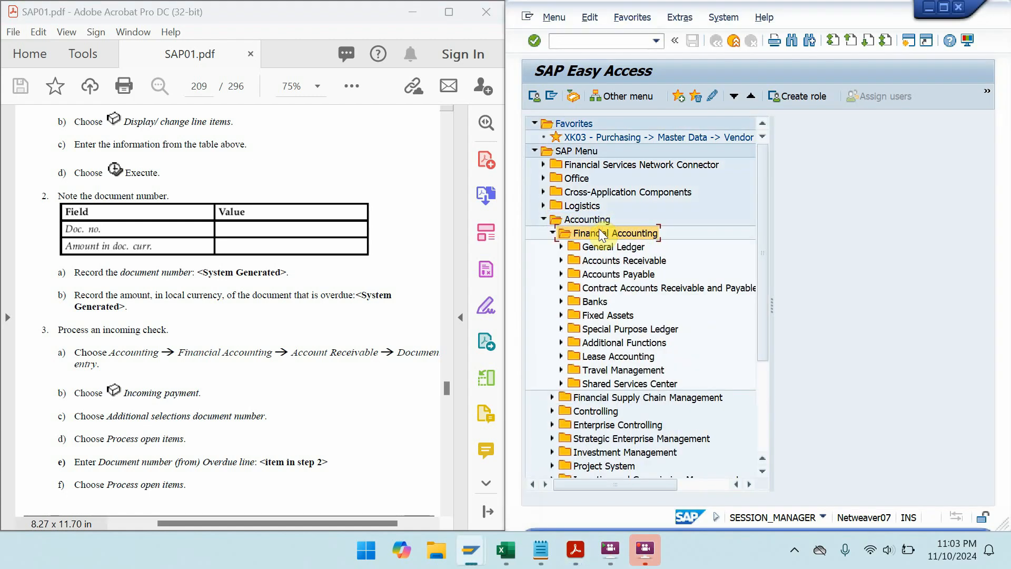
{"action": "double_click", "coordinate": [612, 260]}
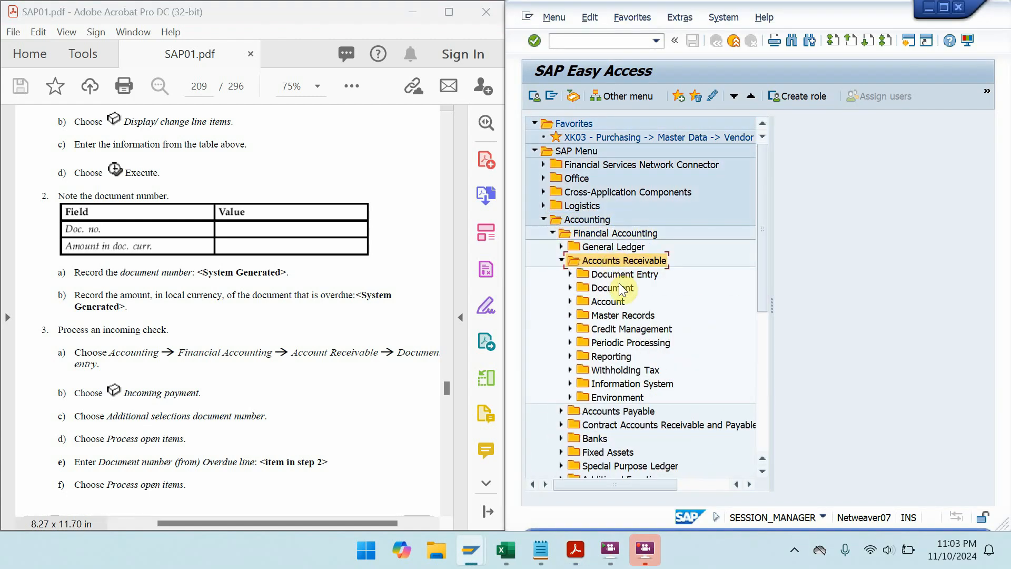
{"action": "double_click", "coordinate": [618, 273]}
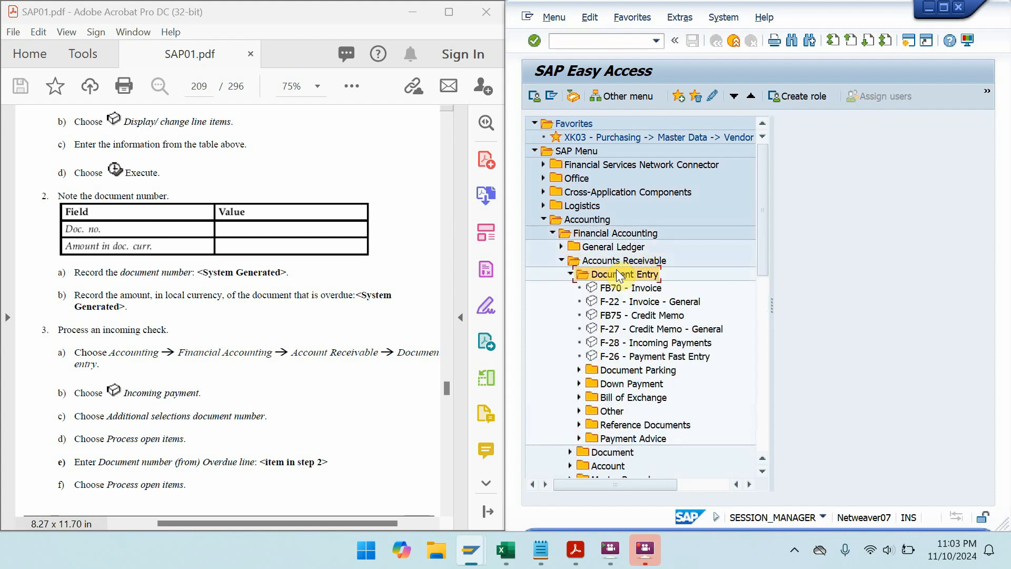
{"action": "double_click", "coordinate": [650, 344]}
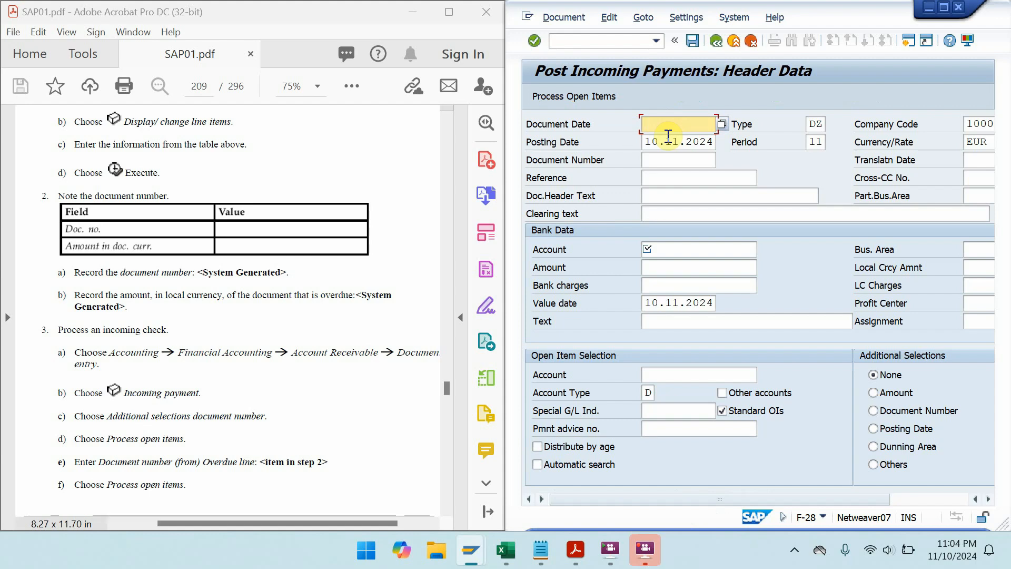
- Enter document date 10.11.2024, bank account 113100 and amount 4082,50
{"action": "left_click", "coordinate": [668, 136]}
{"action": "type", "text": "10.11."}
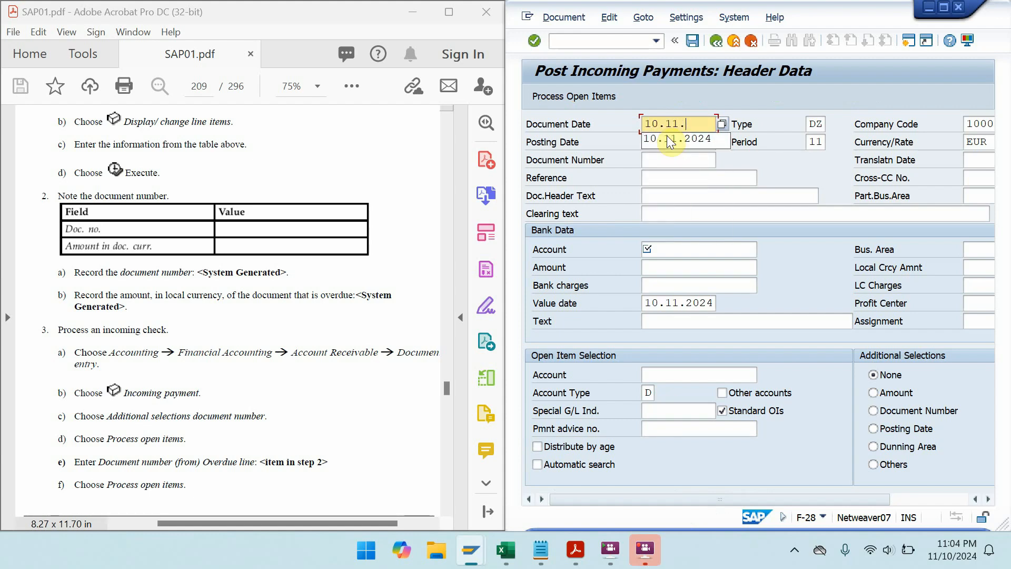
{"action": "type", "text": "2024"}
{"action": "key", "text": "Return"}
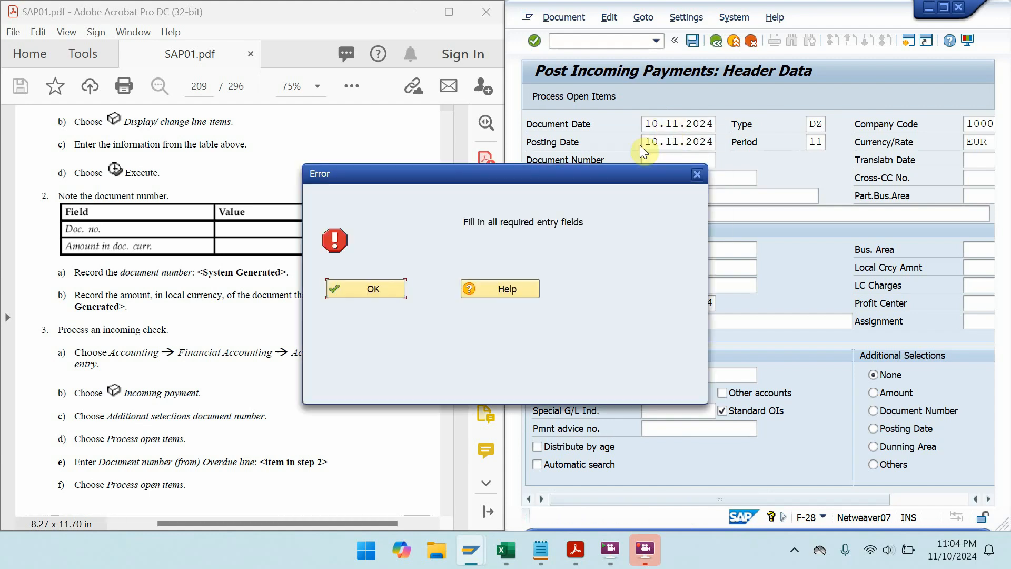
{"action": "left_click", "coordinate": [368, 285]}
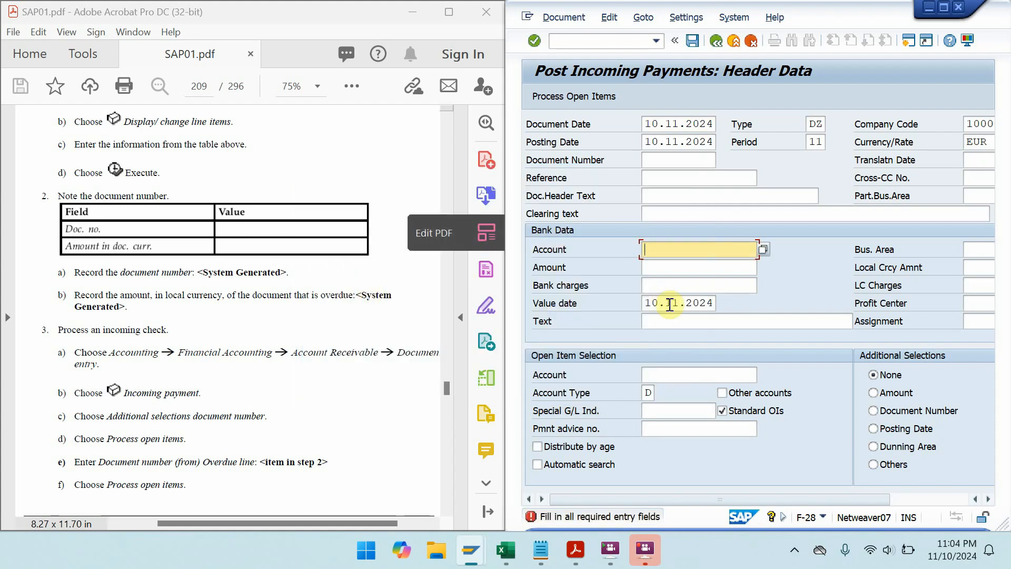
{"action": "type", "text": "11"}
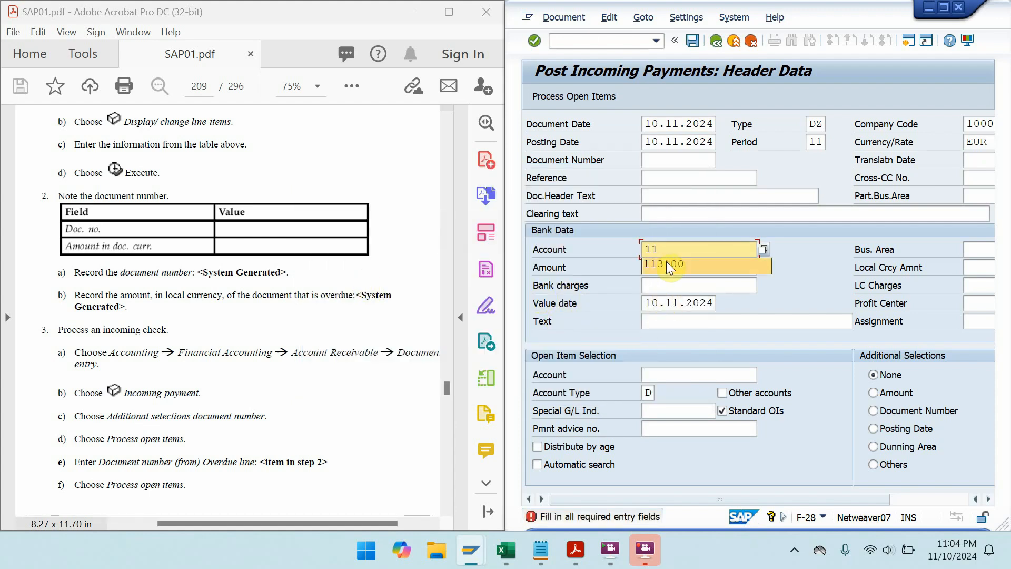
{"action": "left_click", "coordinate": [666, 263]}
{"action": "left_click", "coordinate": [664, 267]}
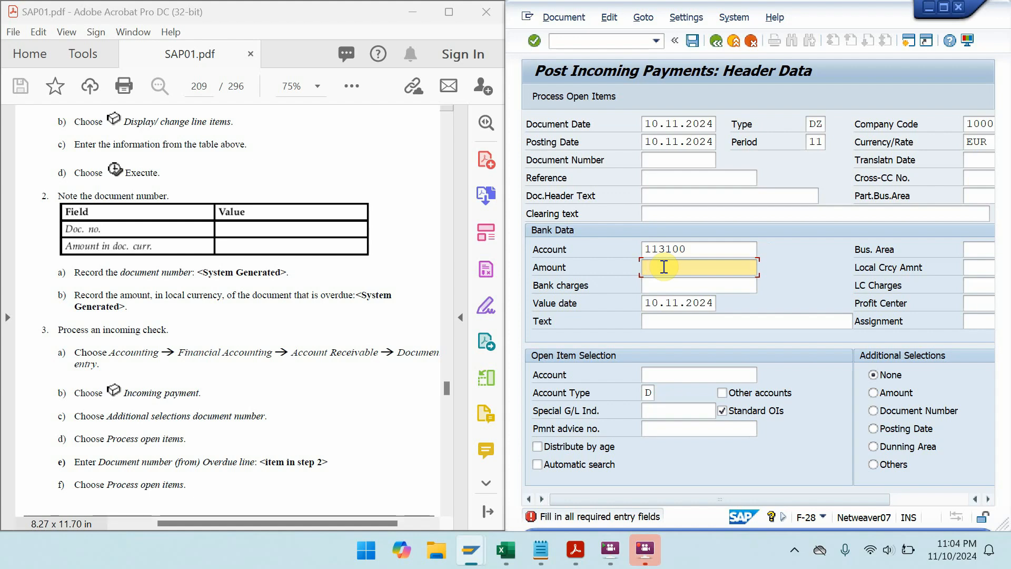
{"action": "mouse_move", "coordinate": [470, 548]}
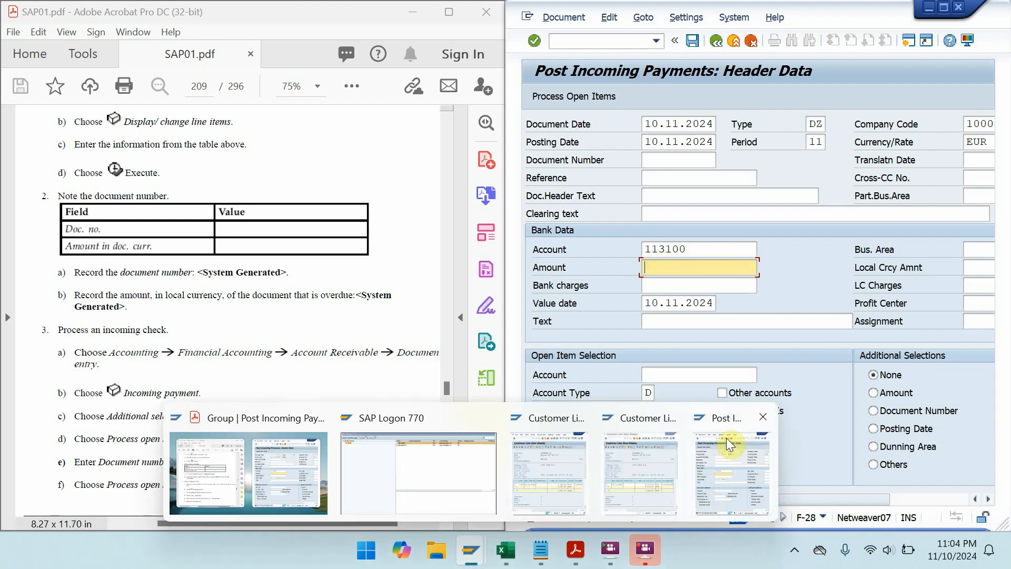
{"action": "left_click", "coordinate": [633, 462]}
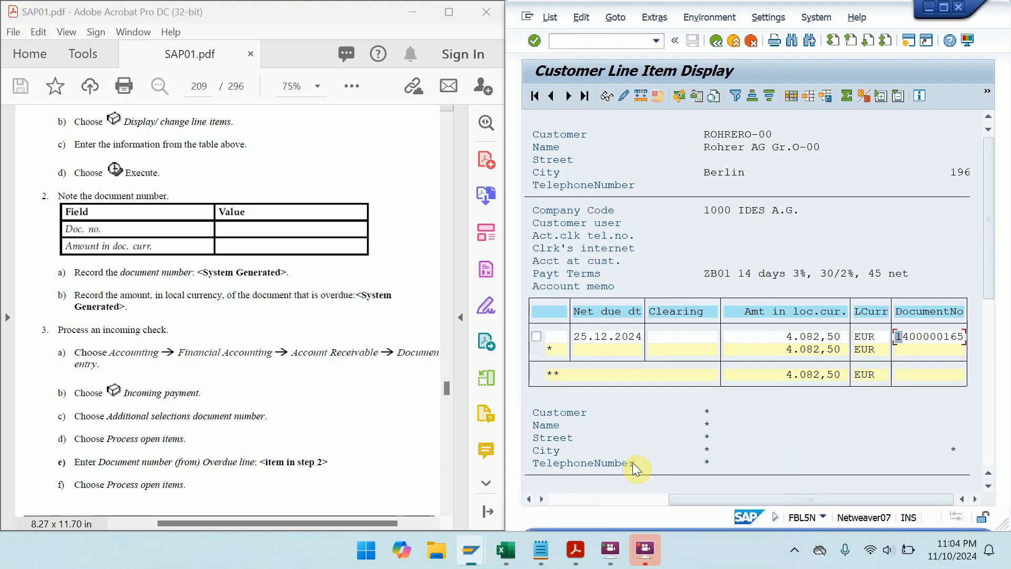
{"action": "left_click", "coordinate": [928, 9]}
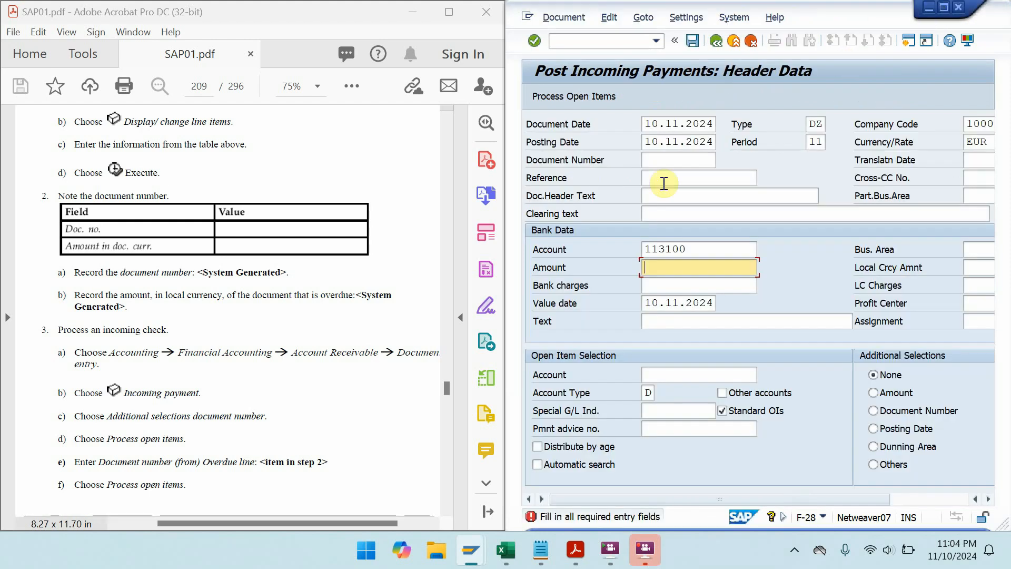
{"action": "type", "text": "4082,"}
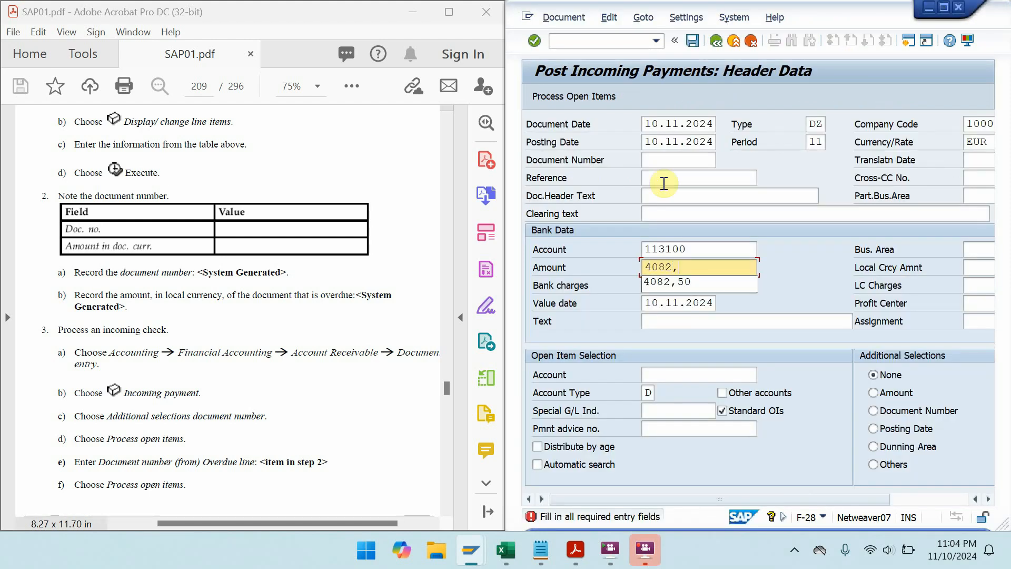
{"action": "type", "text": "50"}
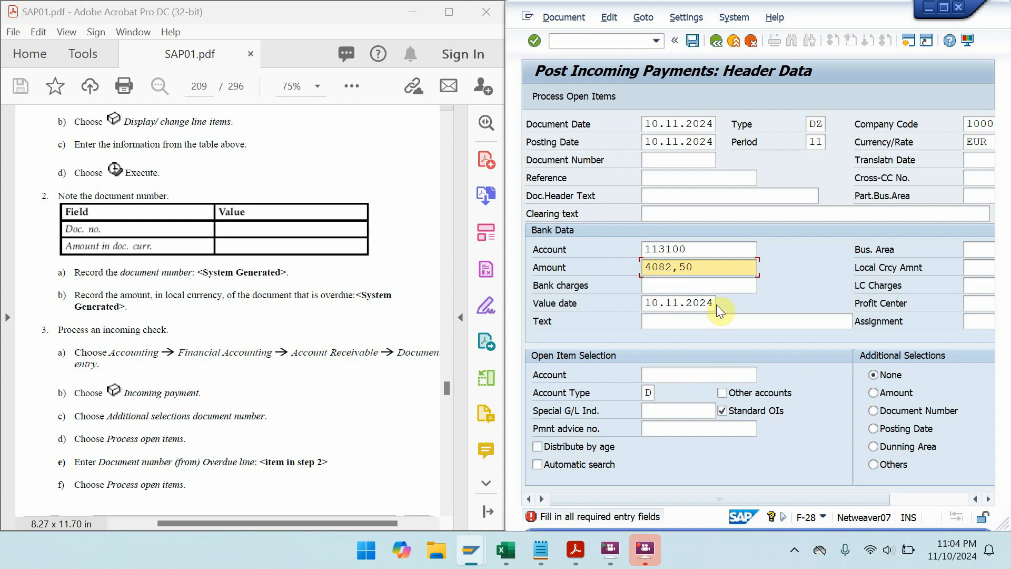
- Set customer account ROHRERO-00, select open items by Document Number, and proceed
{"action": "left_click", "coordinate": [884, 414]}
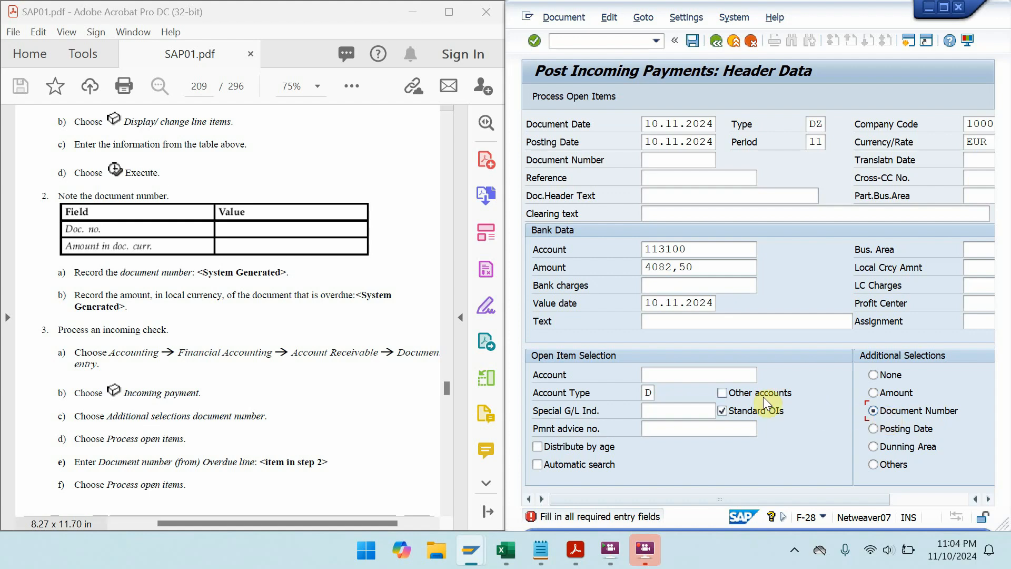
{"action": "left_click", "coordinate": [655, 373]}
{"action": "type", "text": "R"}
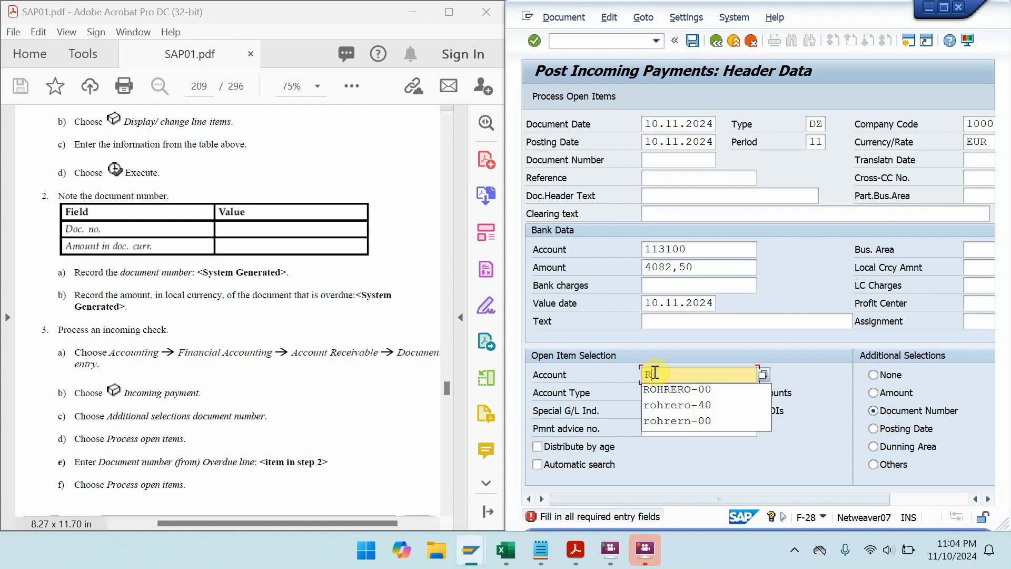
{"action": "type", "text": "O"}
{"action": "left_click", "coordinate": [686, 390]}
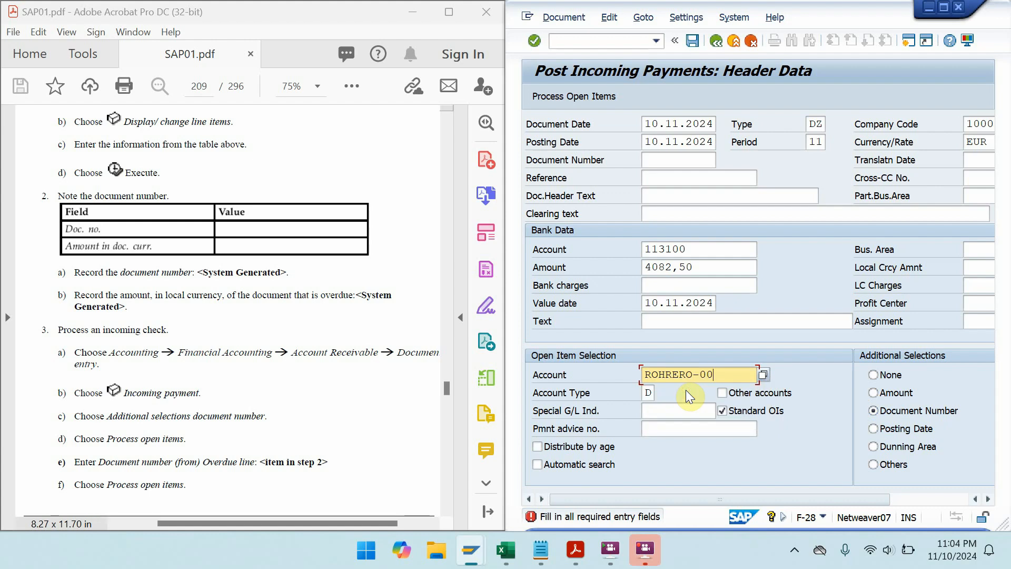
{"action": "left_click", "coordinate": [586, 94]}
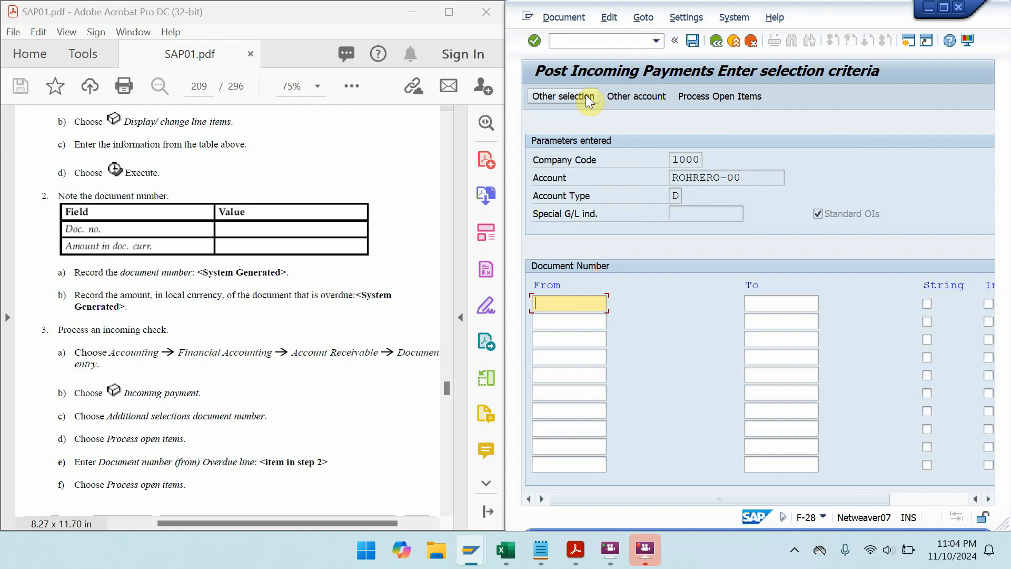
{"action": "left_click", "coordinate": [743, 96]}
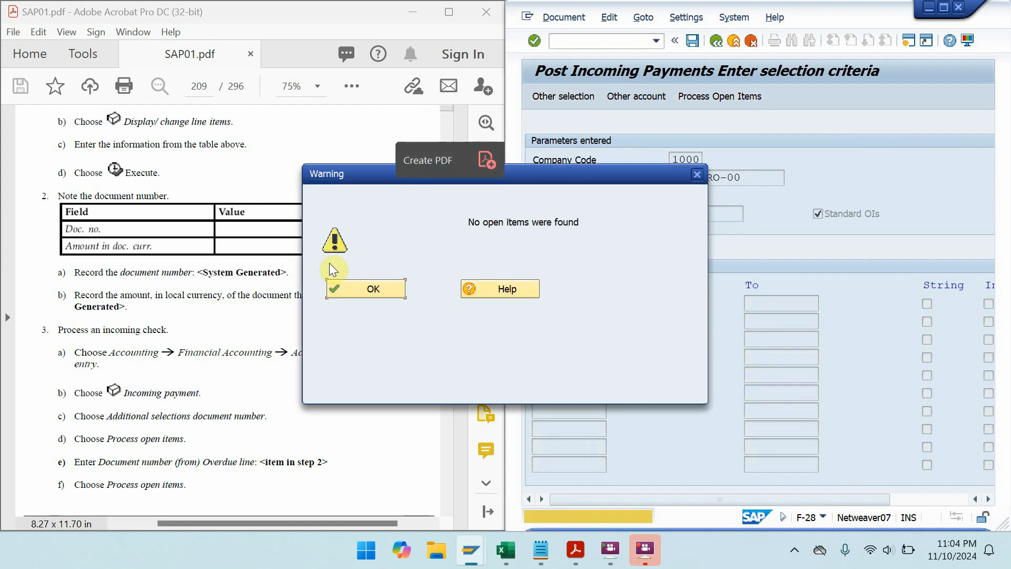
{"action": "left_click", "coordinate": [350, 292]}
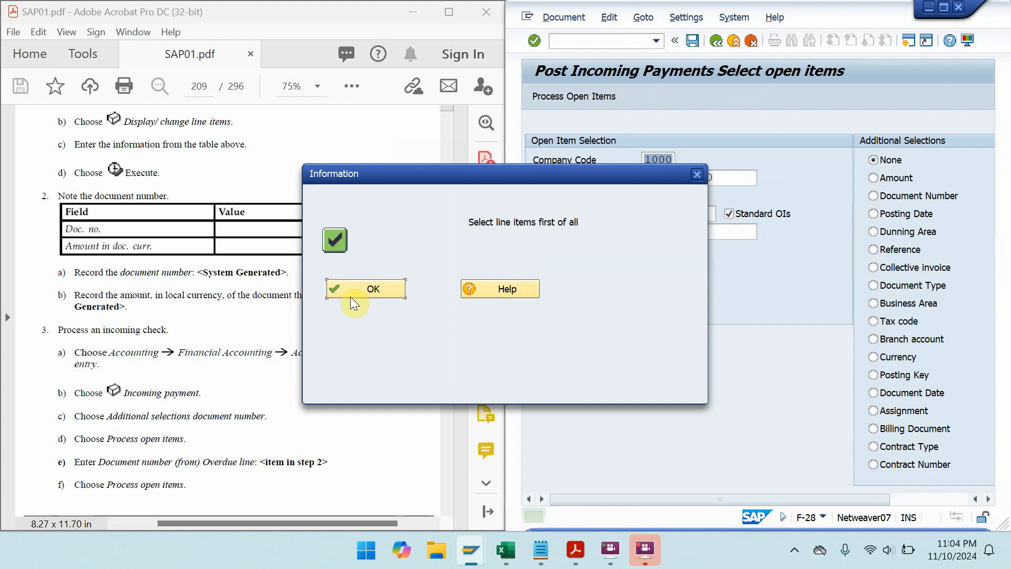
{"action": "left_click", "coordinate": [350, 296]}
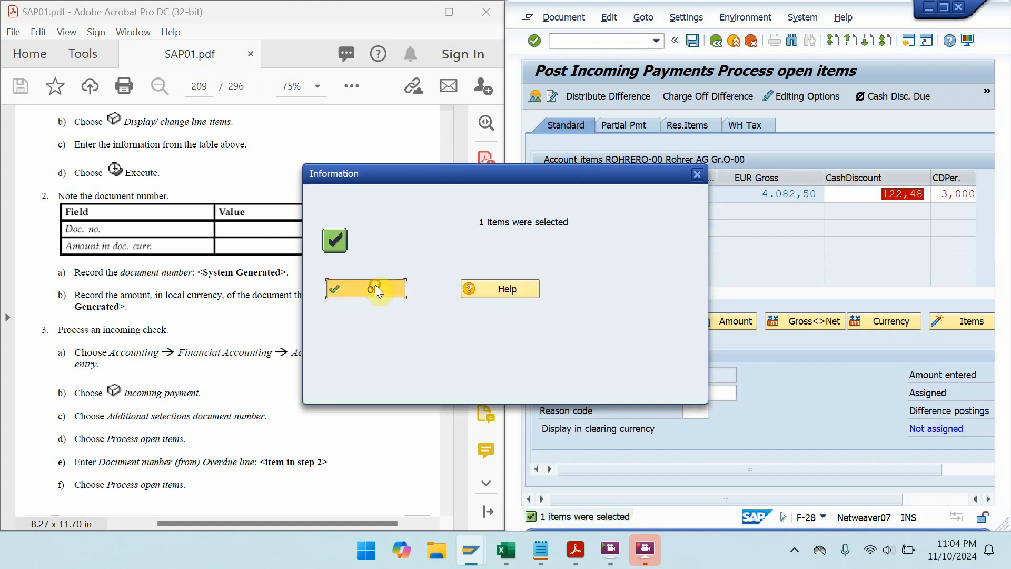
{"action": "left_click", "coordinate": [375, 284]}
{"action": "left_click", "coordinate": [943, 7]}
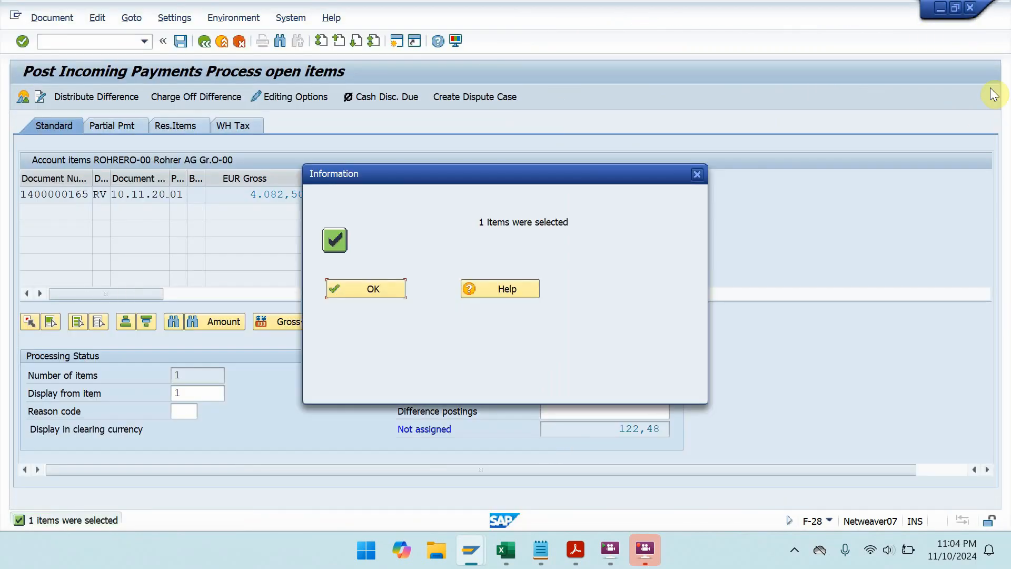
{"action": "left_click", "coordinate": [382, 289]}
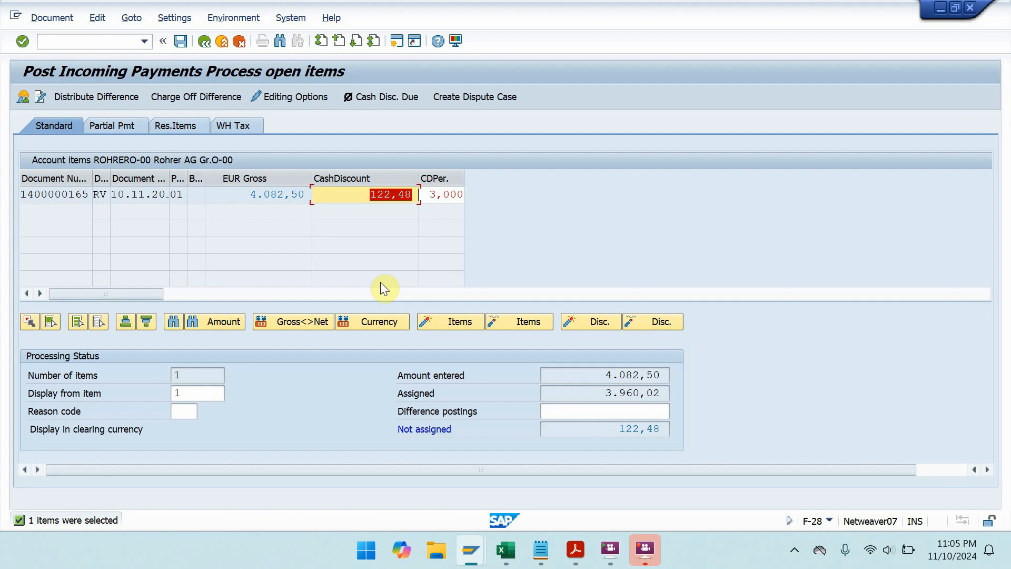
{"action": "key", "text": "super+Right"}
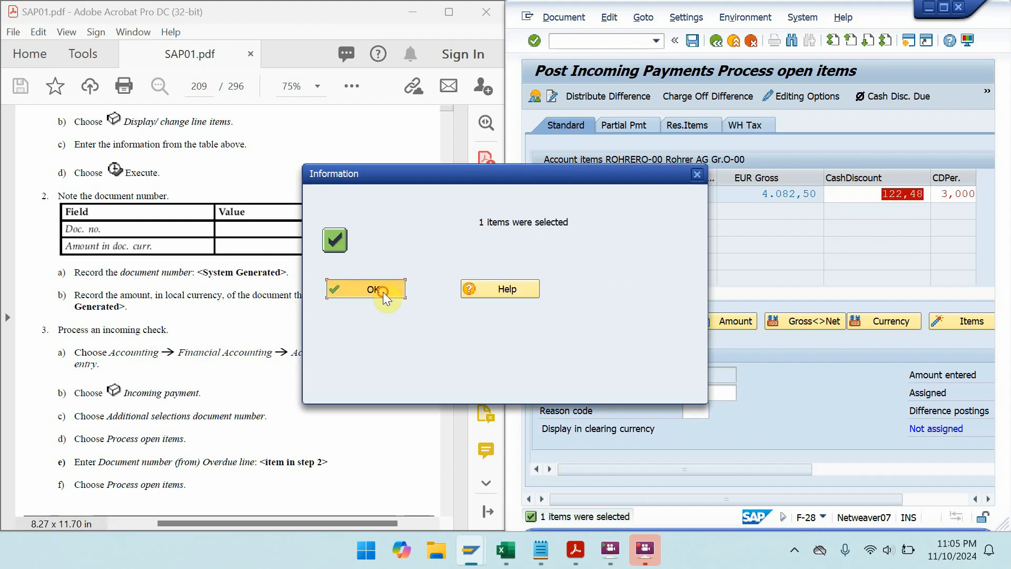
{"action": "left_click", "coordinate": [384, 292]}
{"action": "left_click_drag", "start_coordinate": [250, 408], "coordinate": [253, 343]}
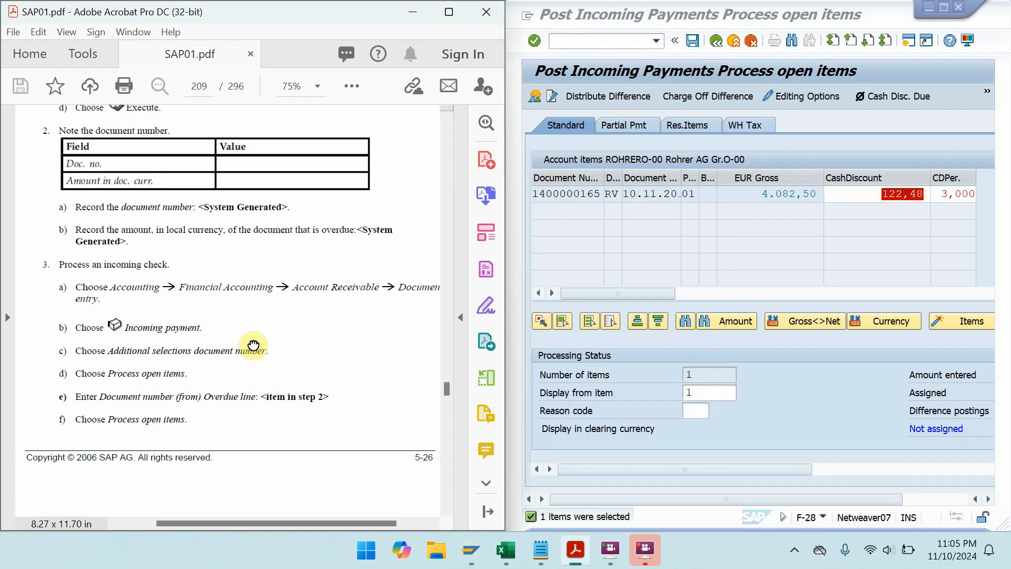
{"action": "left_click", "coordinate": [953, 7]}
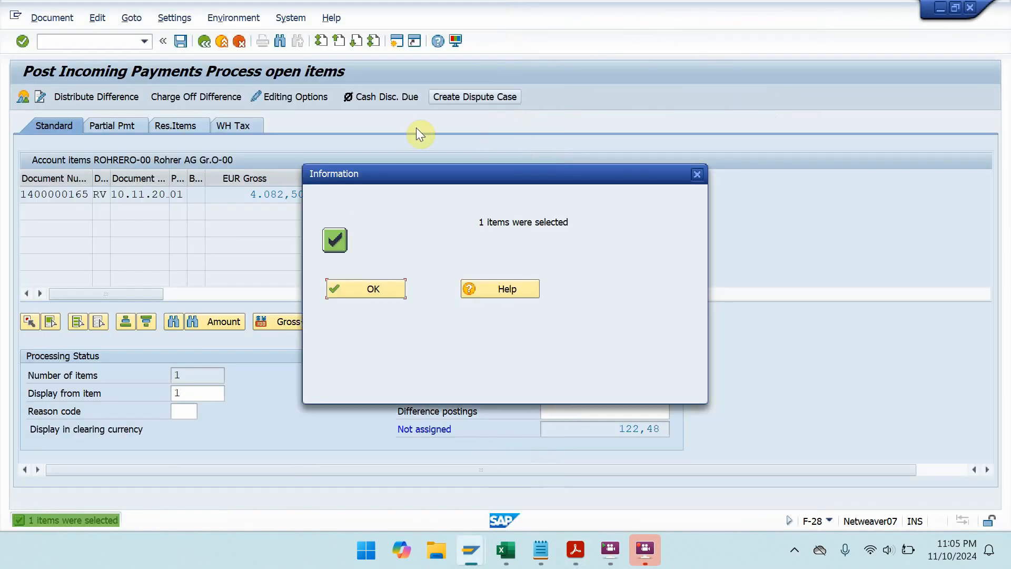
{"action": "left_click", "coordinate": [369, 288]}
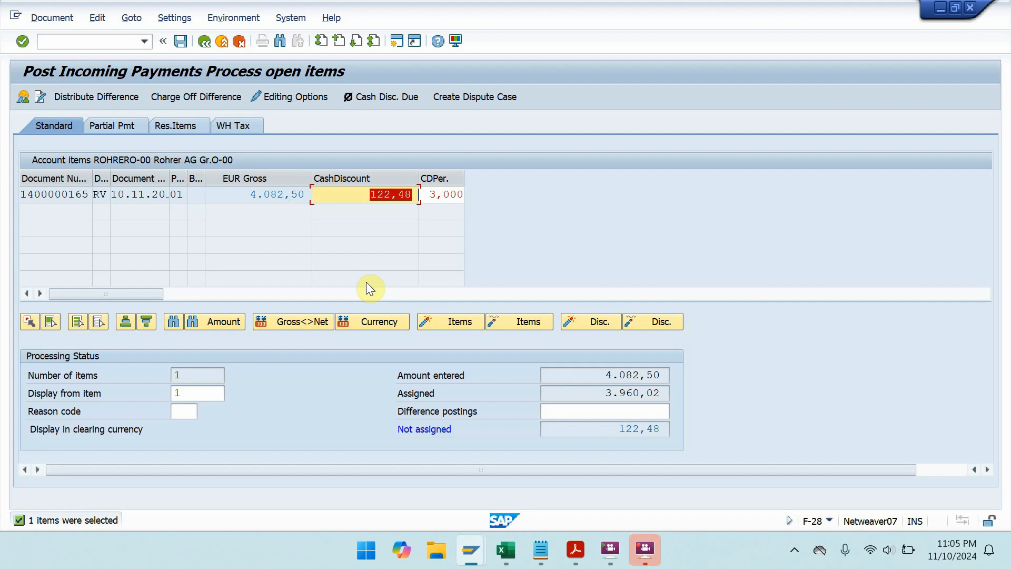
{"action": "double_click", "coordinate": [288, 196]}
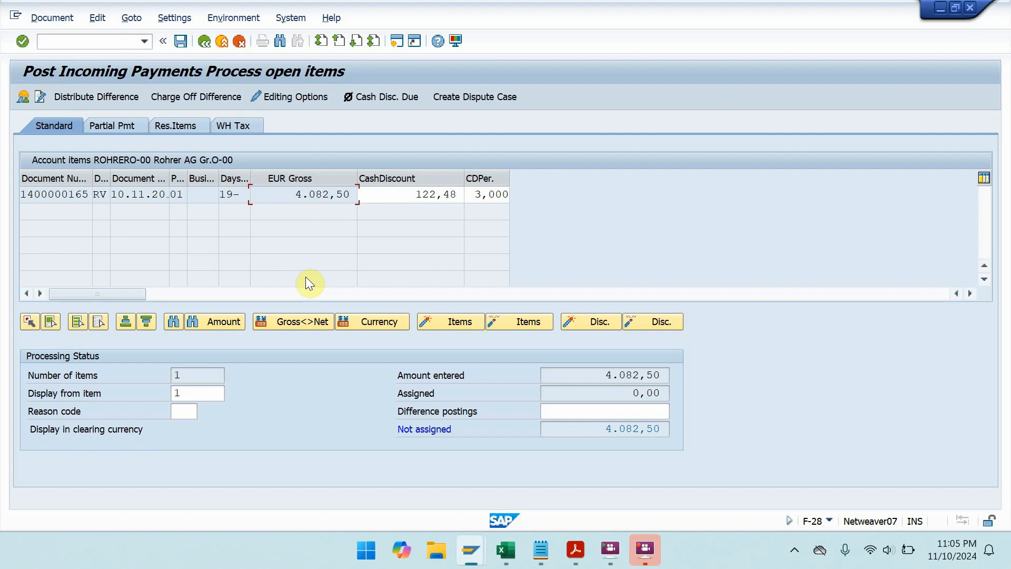
{"action": "double_click", "coordinate": [316, 196]}
{"action": "double_click", "coordinate": [317, 197]}
{"action": "double_click", "coordinate": [317, 198]}
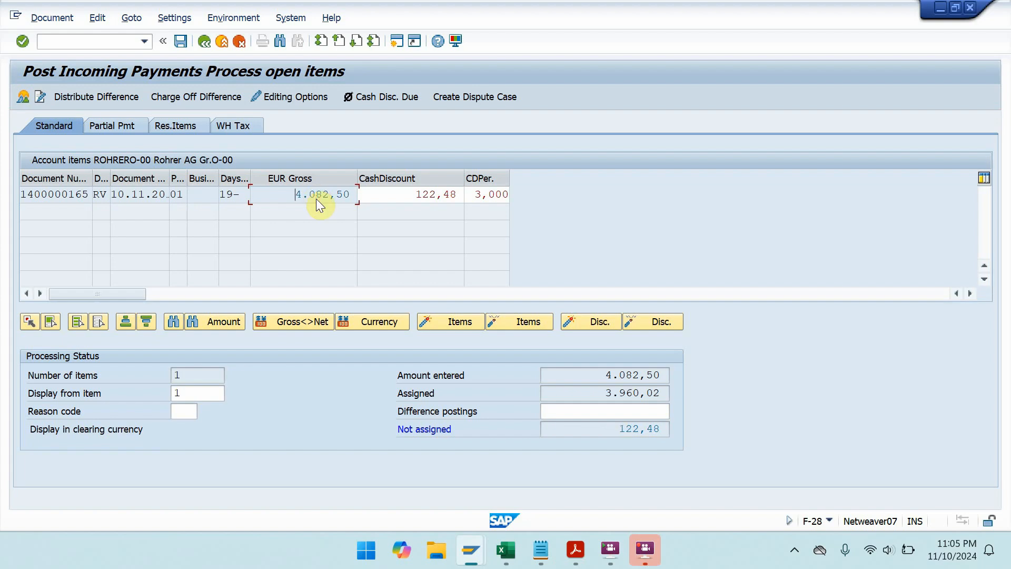
{"action": "left_click", "coordinate": [643, 323]}
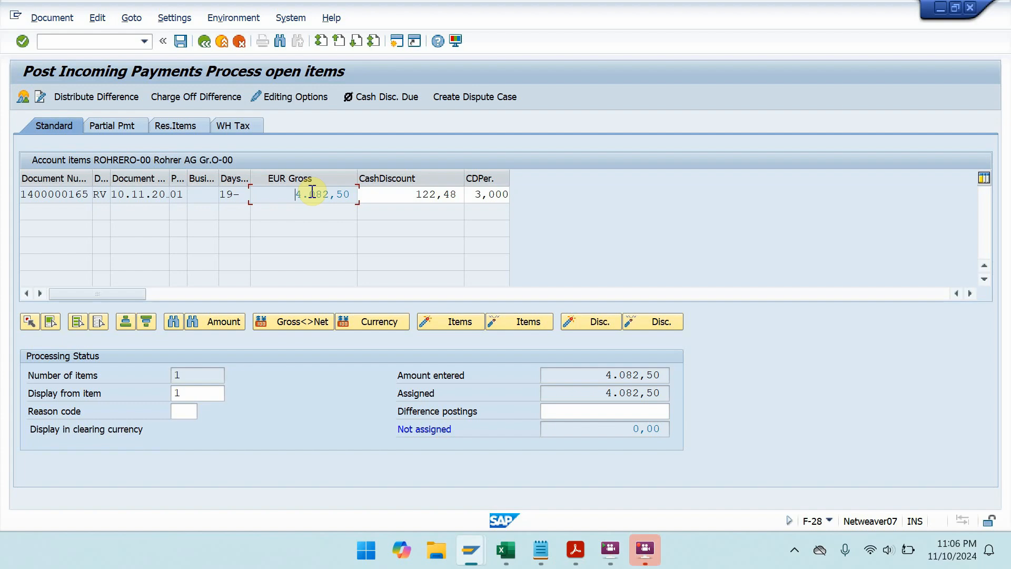
{"action": "key", "text": "ctrl+s"}
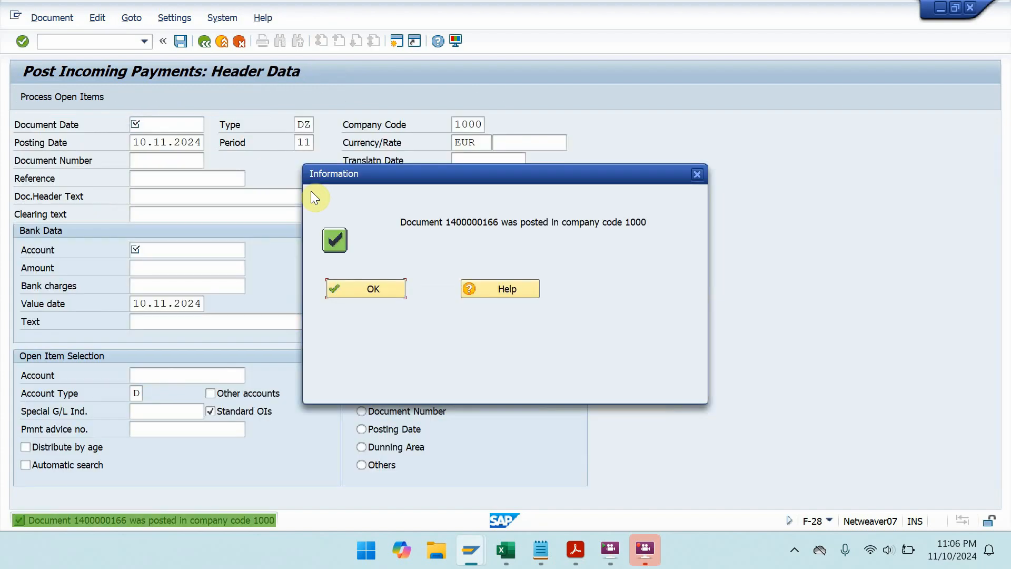
{"action": "left_click", "coordinate": [368, 290]}
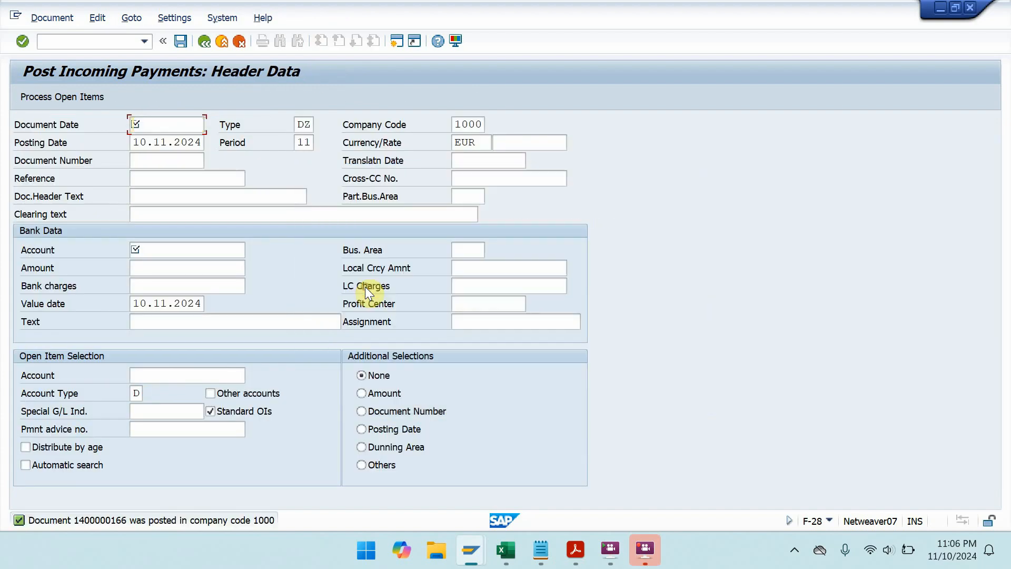
{"action": "double_click", "coordinate": [129, 521]}
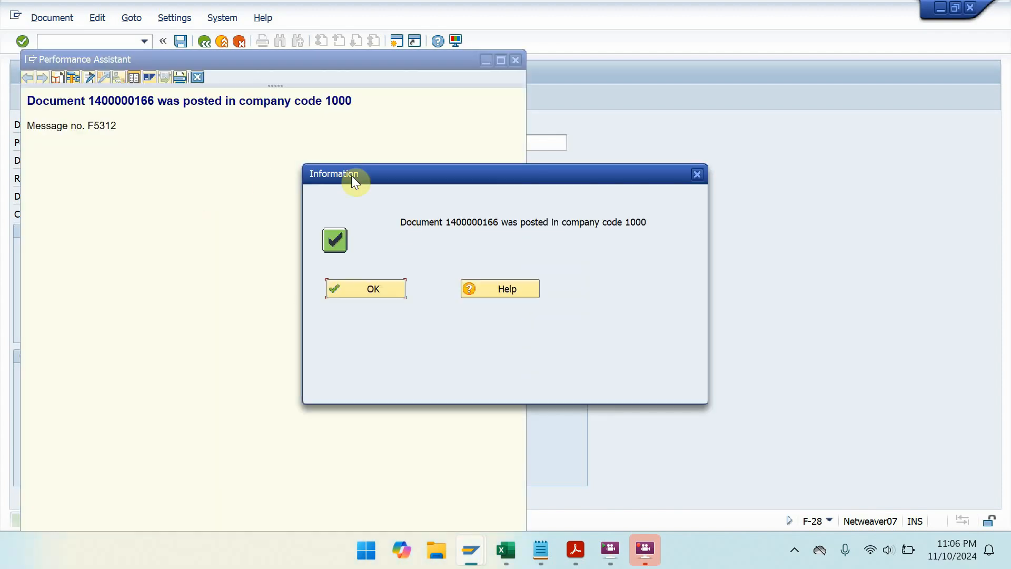
{"action": "left_click", "coordinate": [351, 100]}
{"action": "left_click_drag", "start_coordinate": [352, 100], "coordinate": [65, 81]}
{"action": "key", "text": "ctrl+c"}
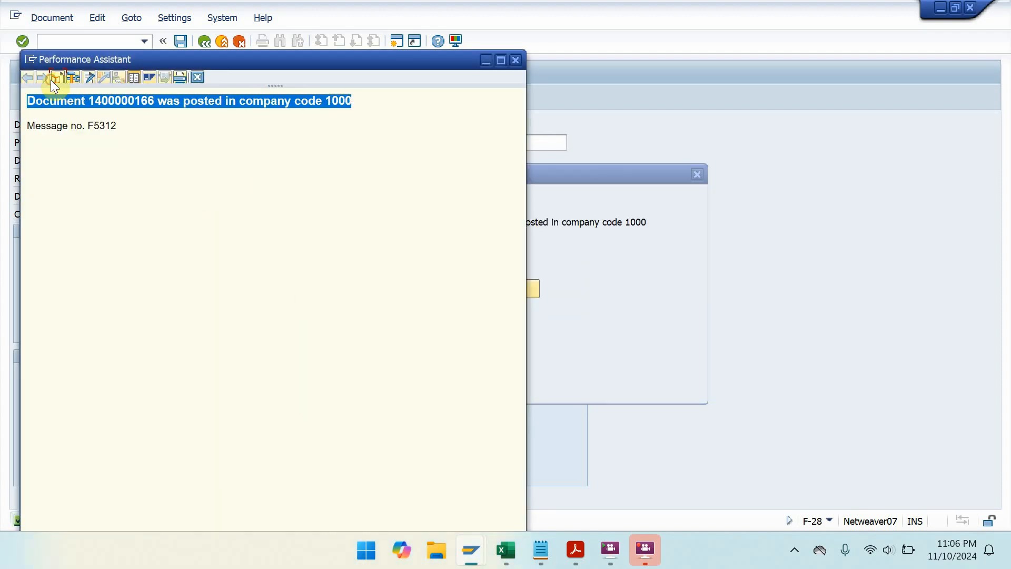
- Paste the posted-document message on a new line at the end of the Notepad notes
{"action": "left_click", "coordinate": [545, 539]}
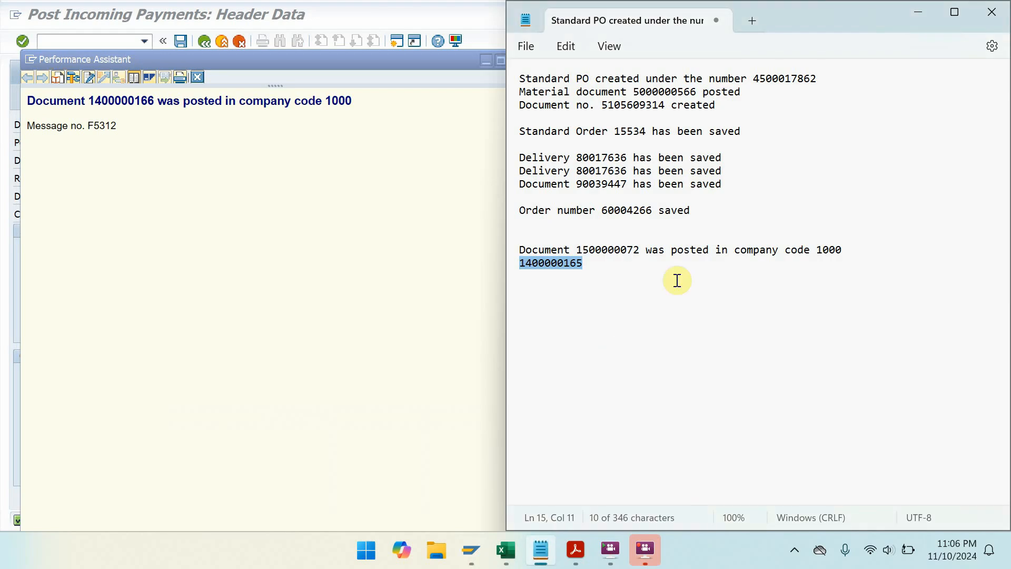
{"action": "left_click", "coordinate": [671, 271]}
{"action": "key", "text": "Return"}
{"action": "key", "text": "Return"}
{"action": "key", "text": "ctrl+v"}
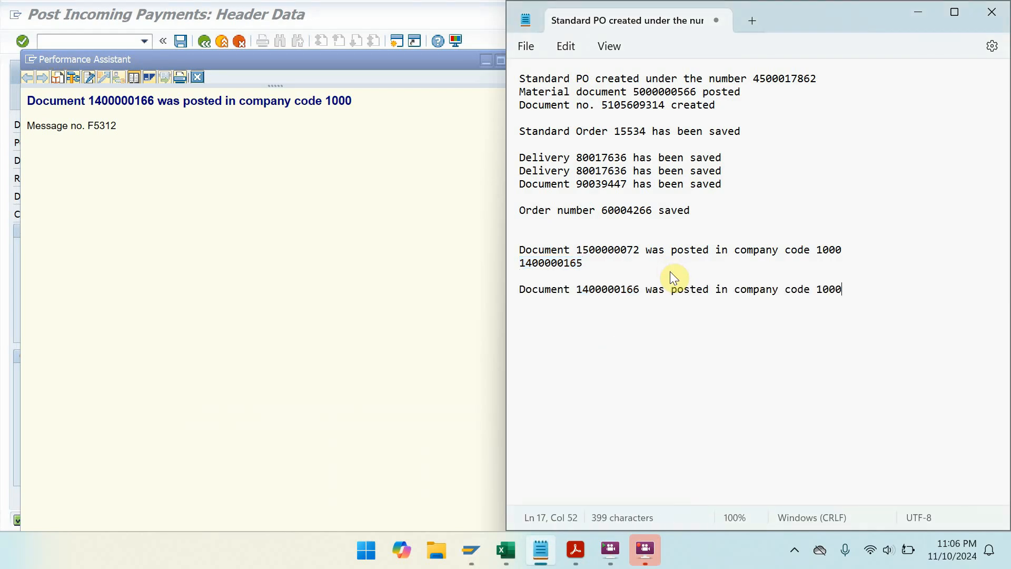
- Cancel saving the notes, close the Performance Assistant and confirmation, and return to SAP
{"action": "key", "text": "ctrl+s"}
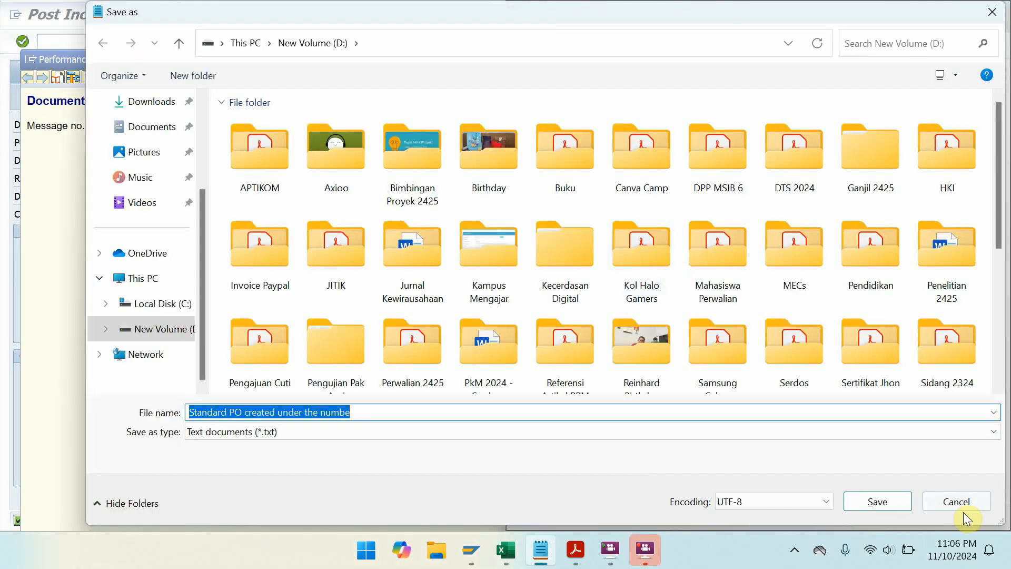
{"action": "left_click", "coordinate": [954, 502]}
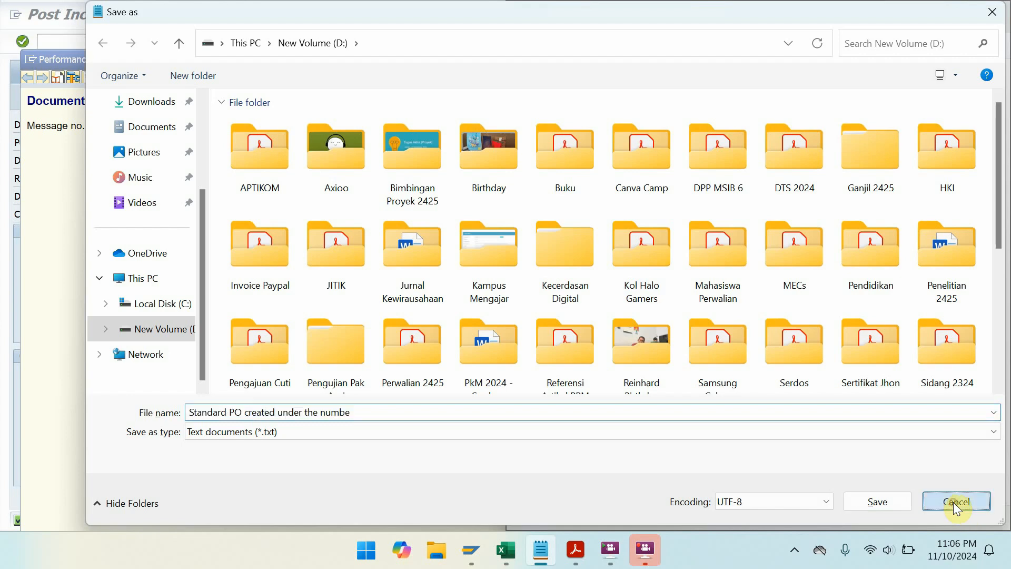
{"action": "left_click", "coordinate": [443, 56]}
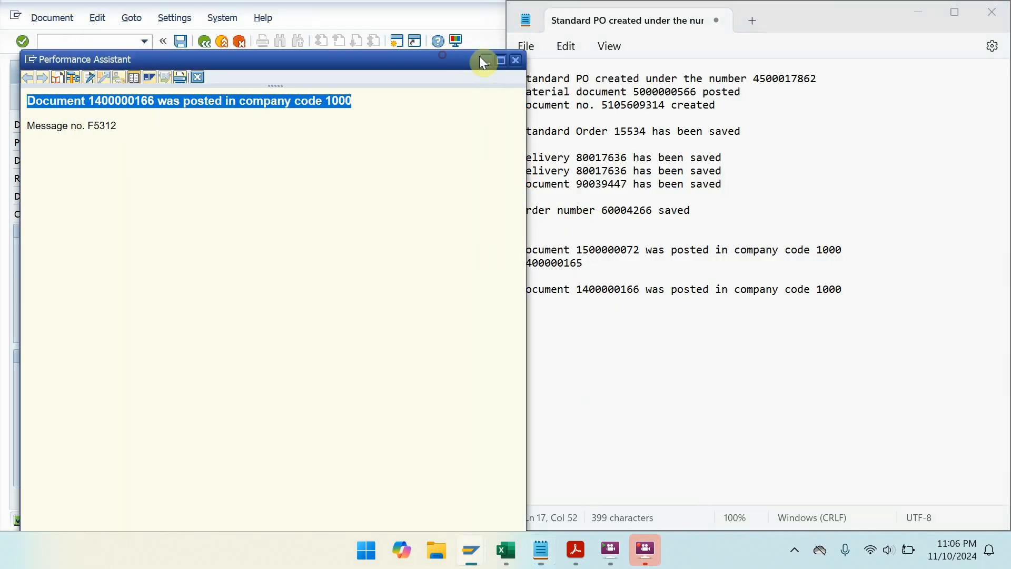
{"action": "left_click", "coordinate": [517, 63]}
{"action": "key", "text": "Return"}
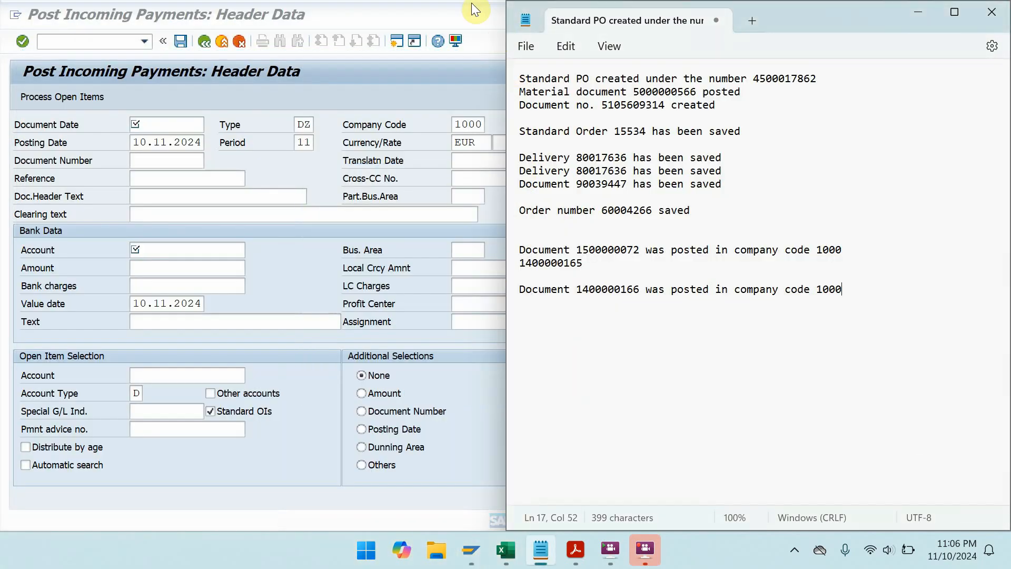
{"action": "left_click", "coordinate": [79, 11]}
{"action": "left_click", "coordinate": [66, 17]}
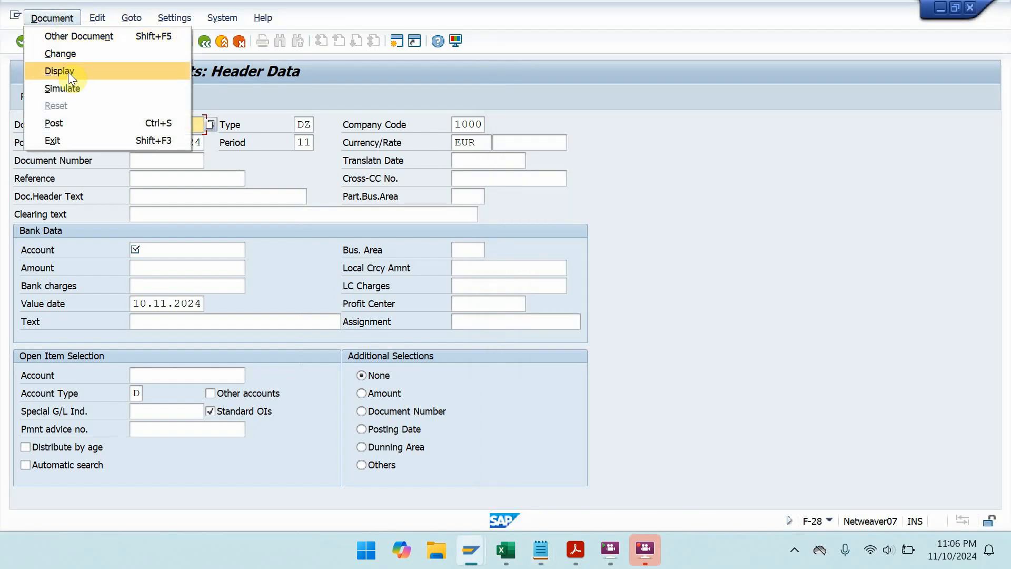
{"action": "left_click", "coordinate": [68, 72]}
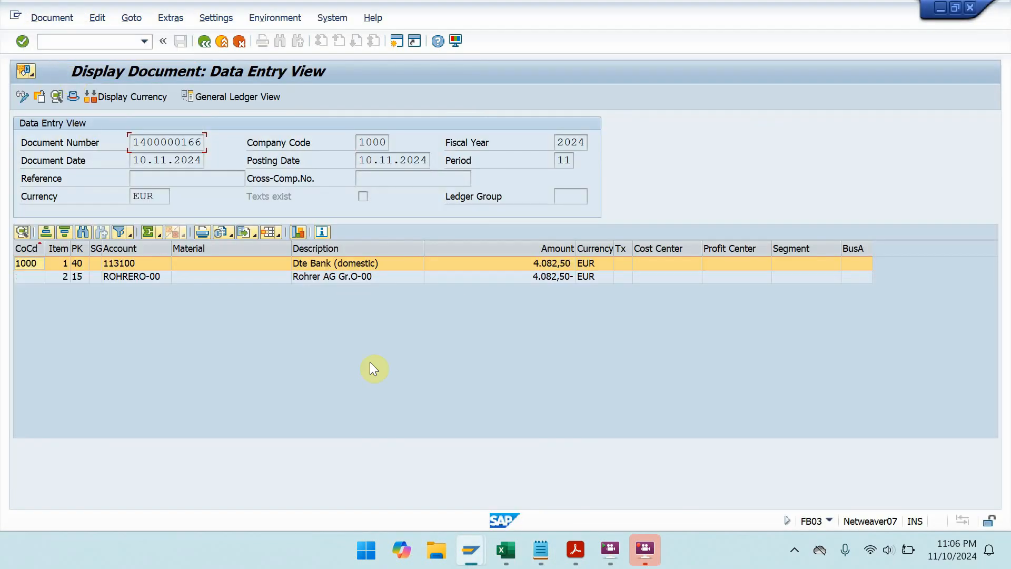
{"action": "left_click", "coordinate": [248, 96]}
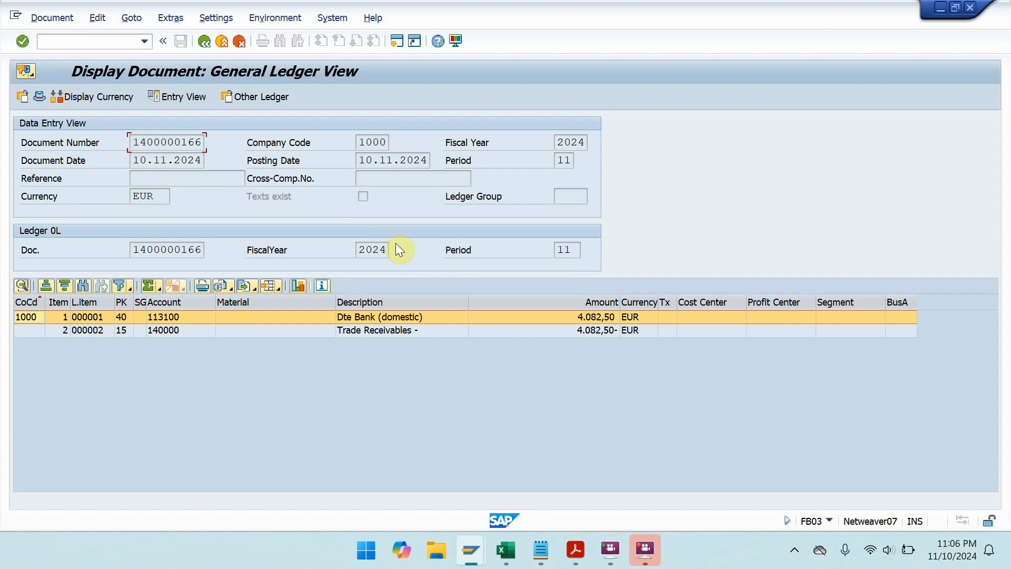
- Start transaction VA03 to display a sales order
{"action": "left_click", "coordinate": [125, 41]}
{"action": "type", "text": "/NM"}
{"action": "key", "text": "BackSpace"}
{"action": "type", "text": "VA03"}
{"action": "key", "text": "Return"}
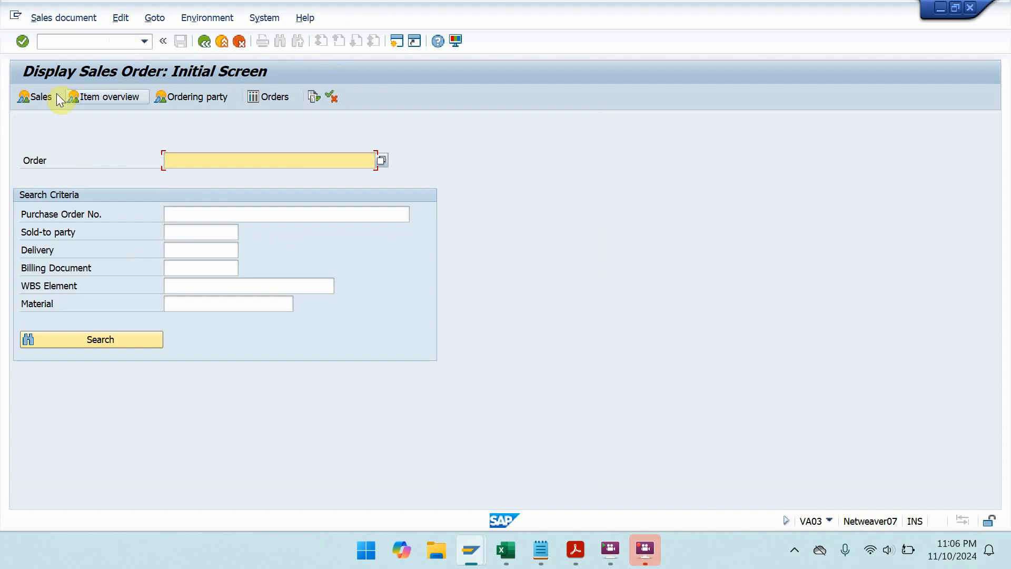
- Open sales order 15534 using the number from the notes and show its shipping status and document flow
{"action": "mouse_move", "coordinate": [544, 534]}
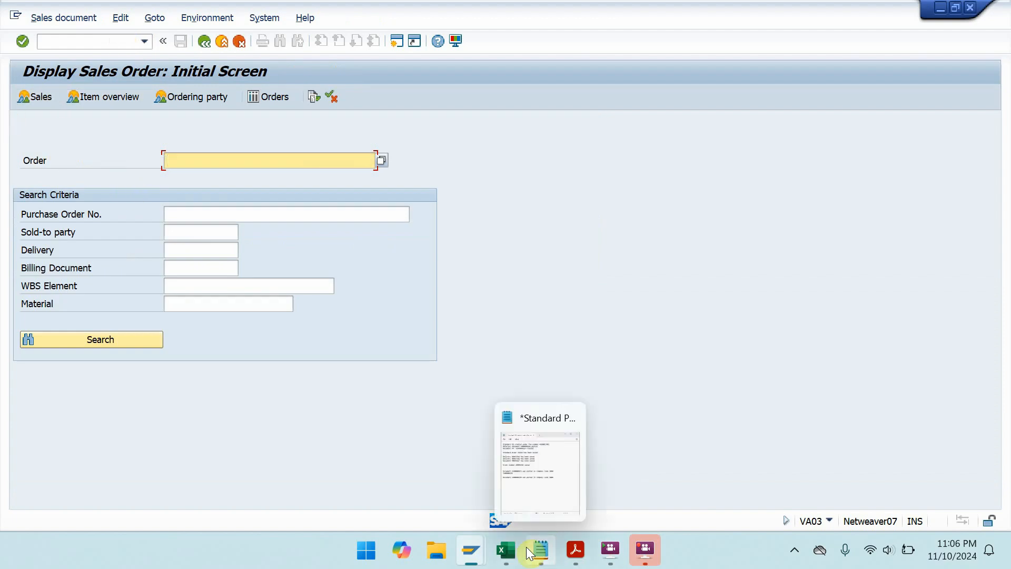
{"action": "left_click", "coordinate": [563, 488]}
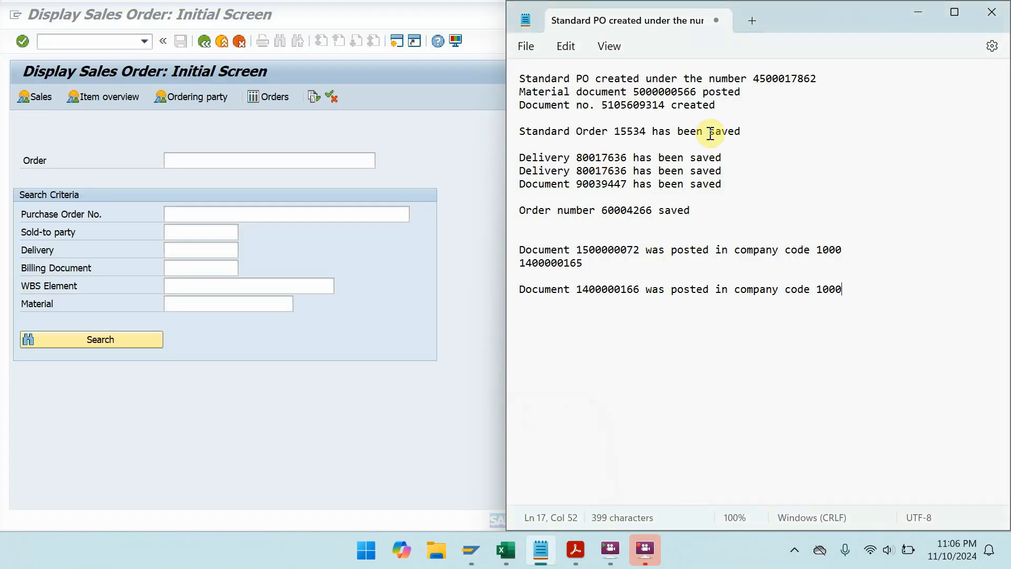
{"action": "left_click_drag", "start_coordinate": [647, 131], "coordinate": [615, 132]}
{"action": "key", "text": "ctrl+c"}
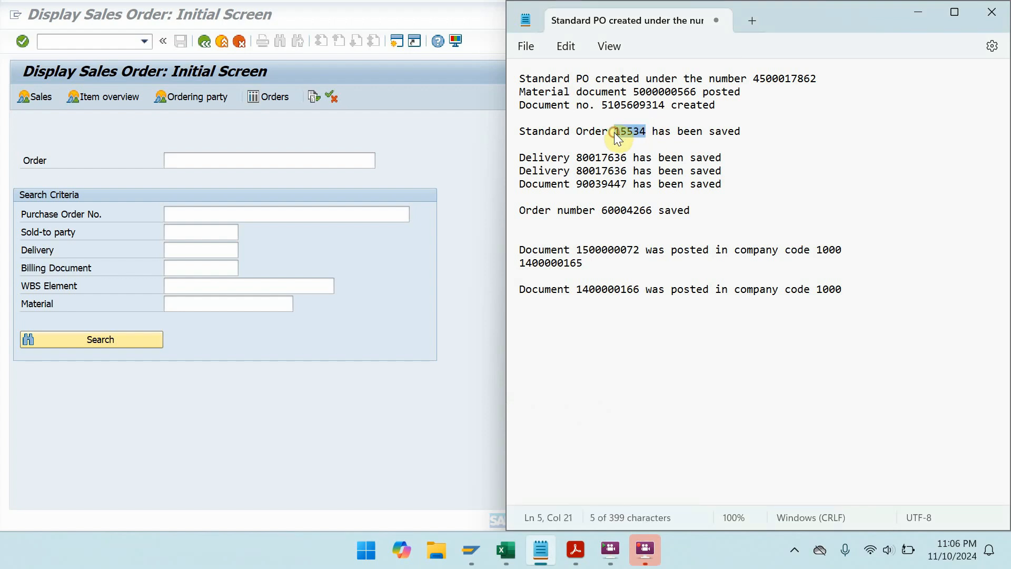
{"action": "left_click", "coordinate": [209, 159]}
{"action": "key", "text": "ctrl+v"}
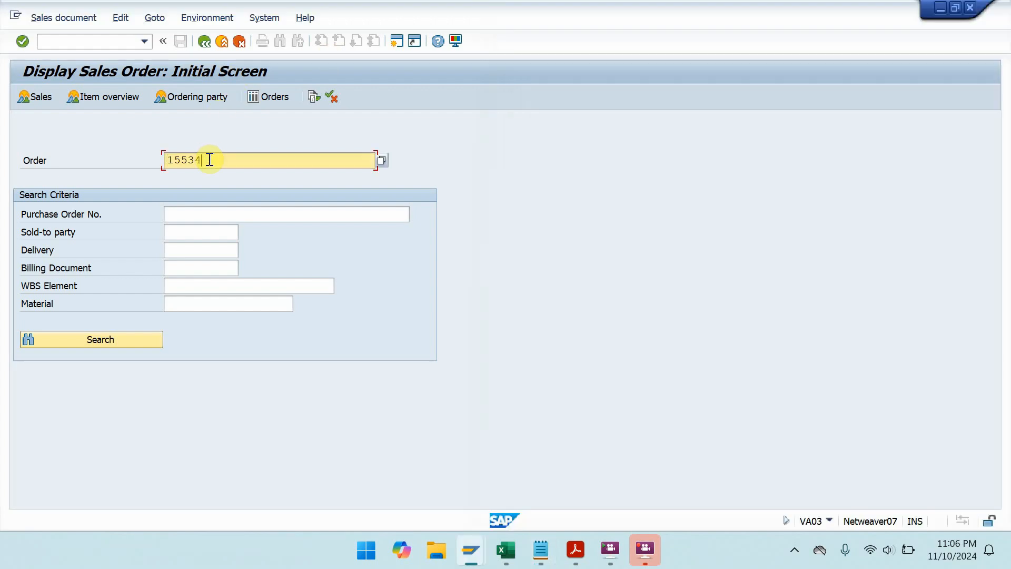
{"action": "left_click", "coordinate": [38, 93]}
{"action": "left_click", "coordinate": [343, 295]}
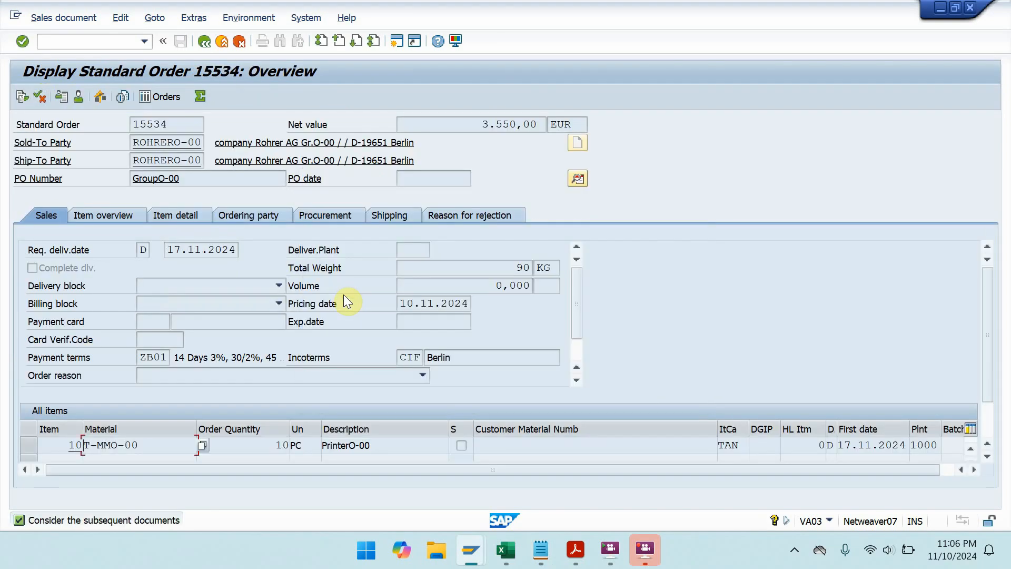
{"action": "left_click", "coordinate": [378, 215]}
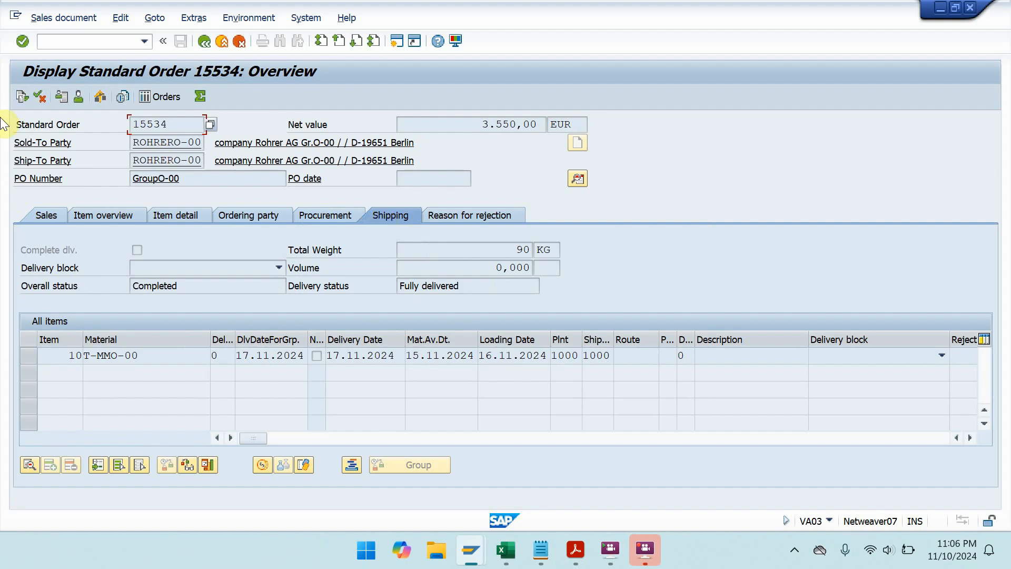
{"action": "left_click", "coordinate": [17, 99]}
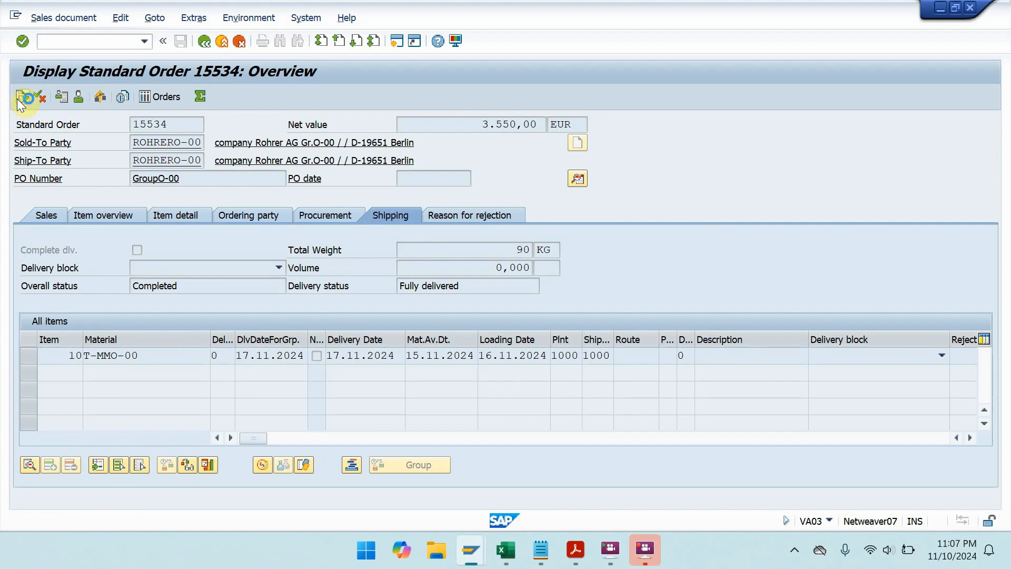